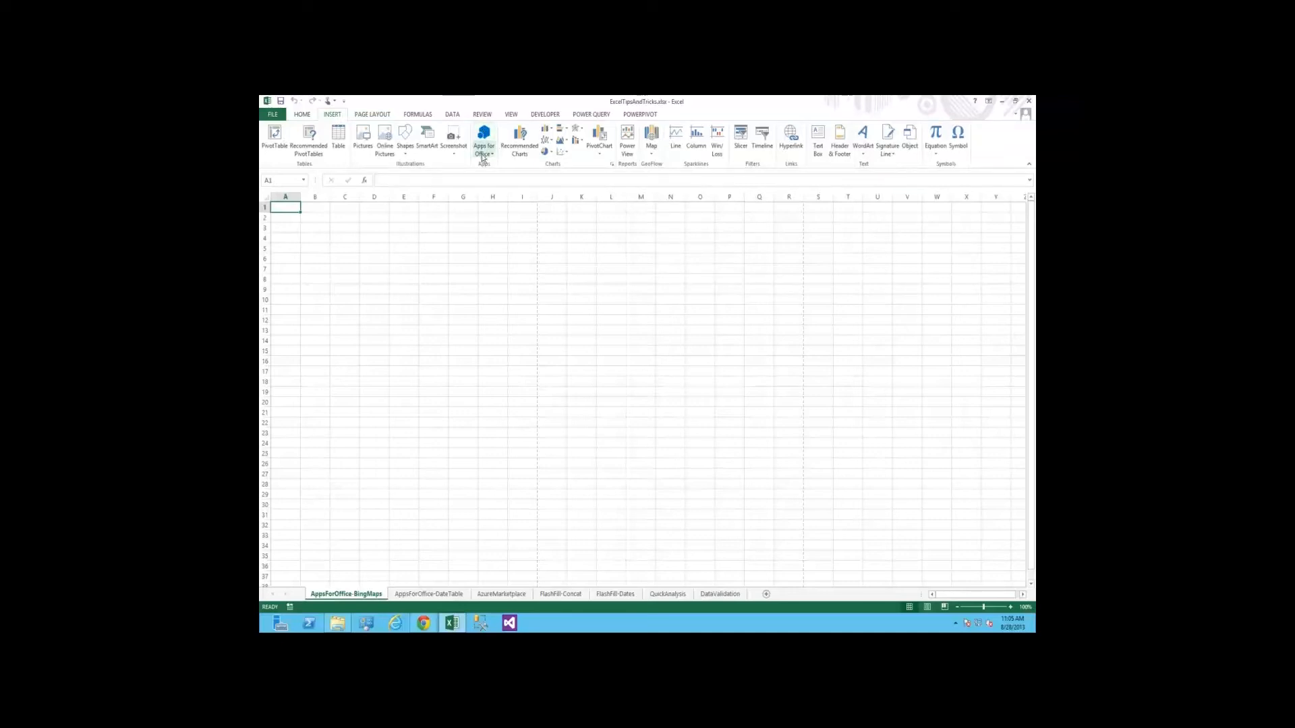
Open the Apps for Office dialog, view the account's acquired apps on the Manage My Apps page, and return to Excel
left_click(483, 157)
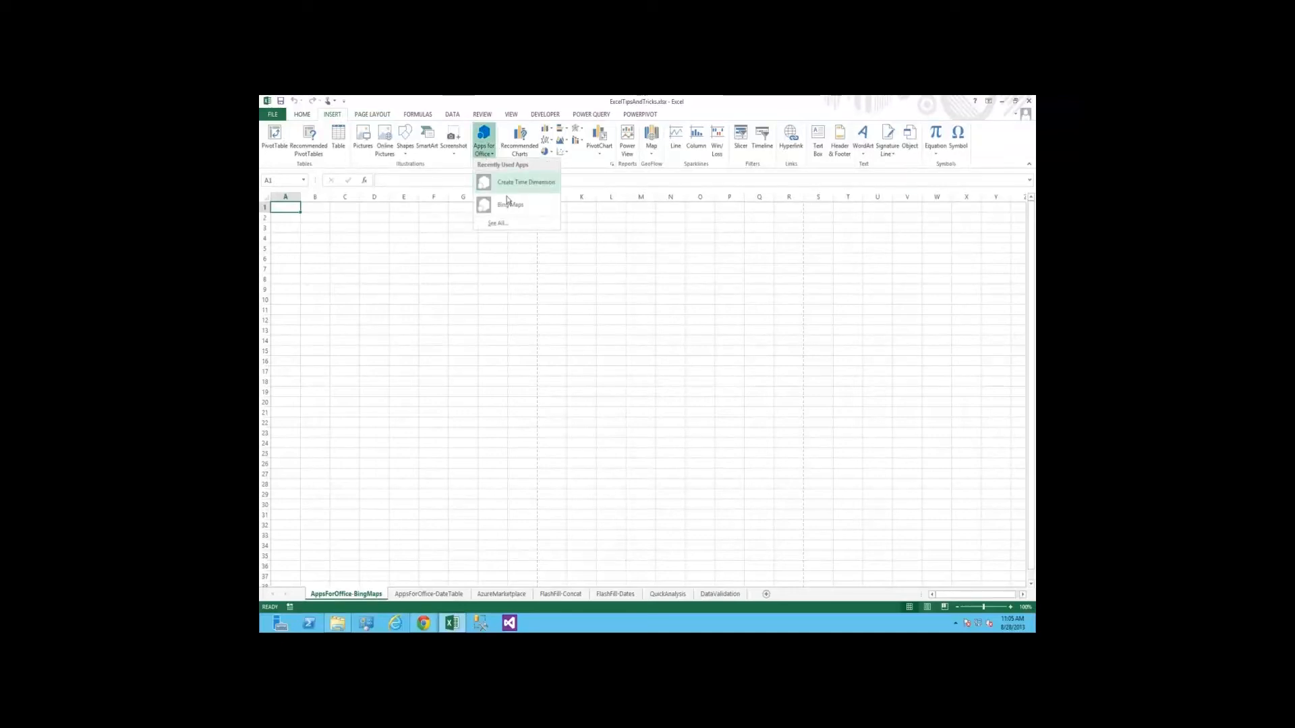
left_click(486, 139)
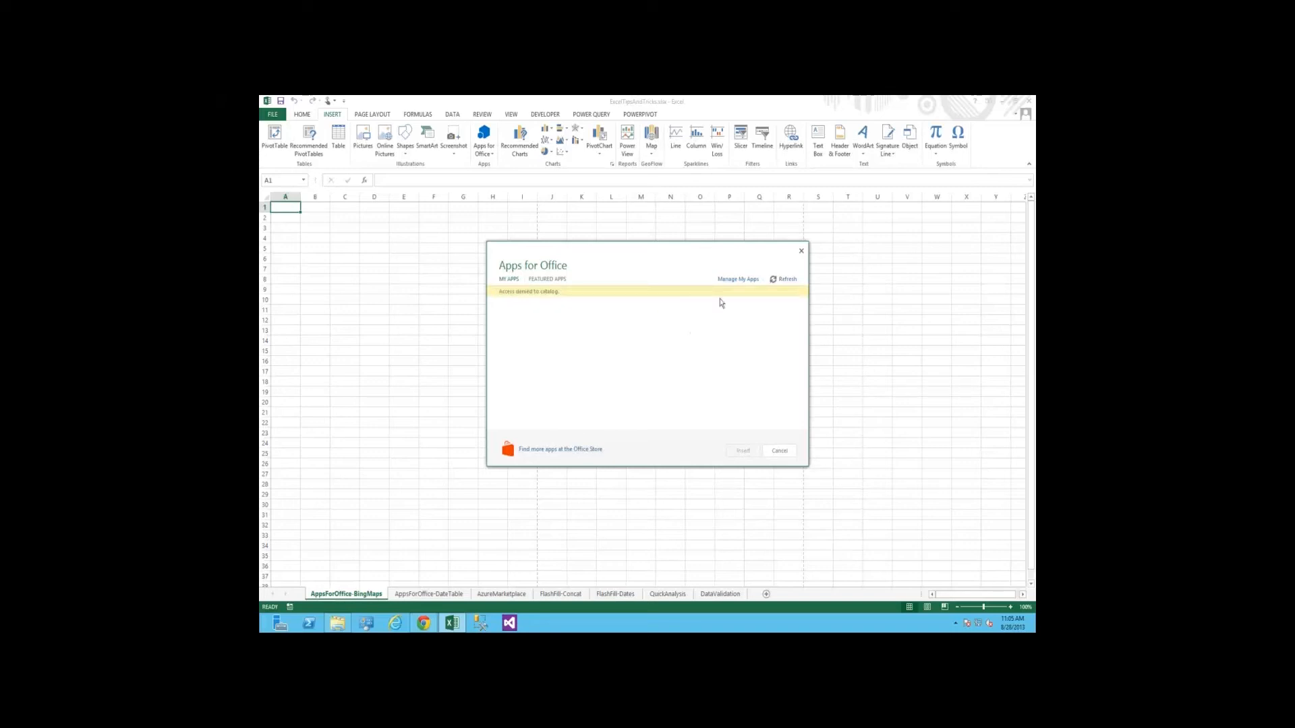
left_click(742, 282)
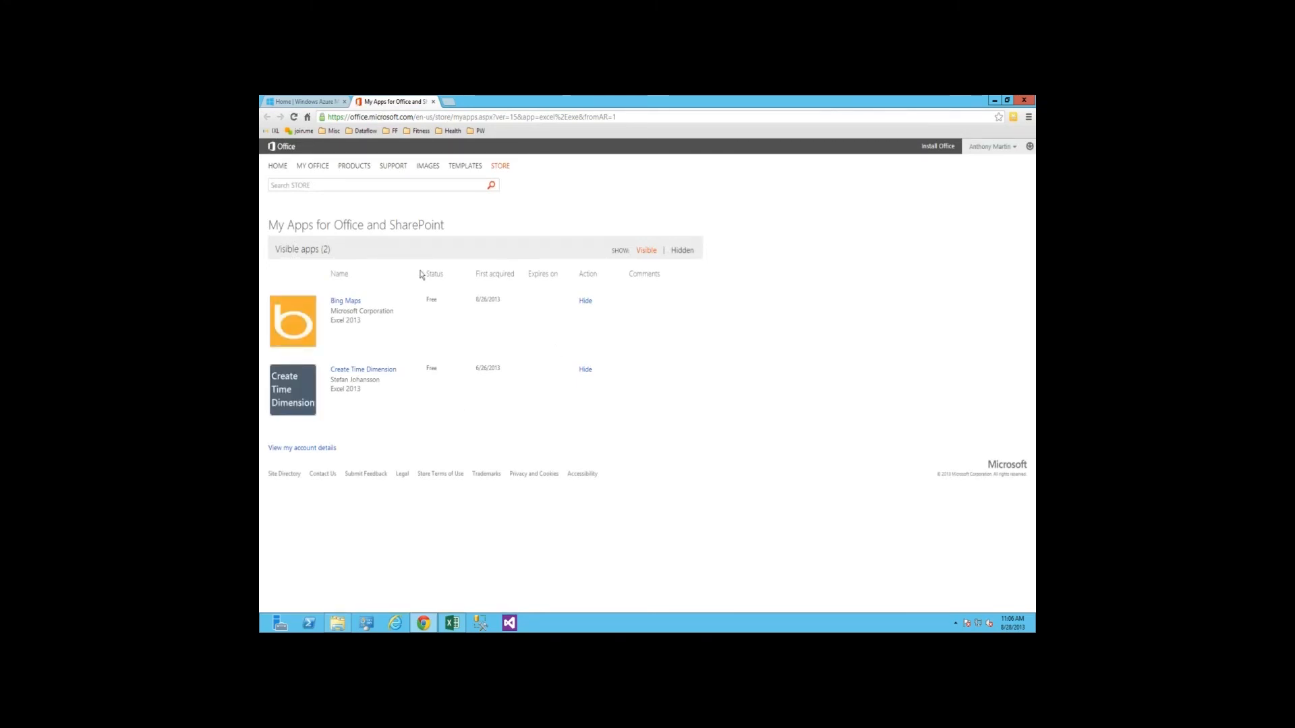
key("alt+Tab")
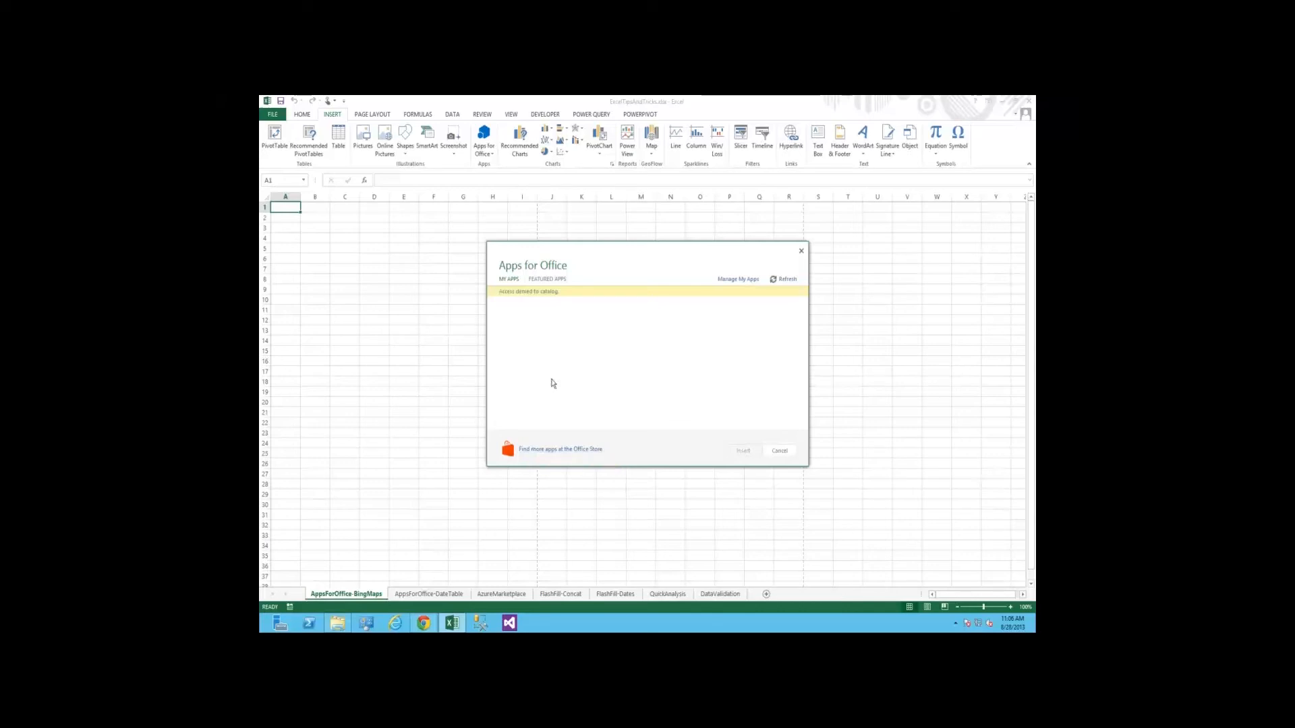
Search the web in Chrome for "excel app store" and open the Office Store's Apps for Excel page
left_click(541, 449)
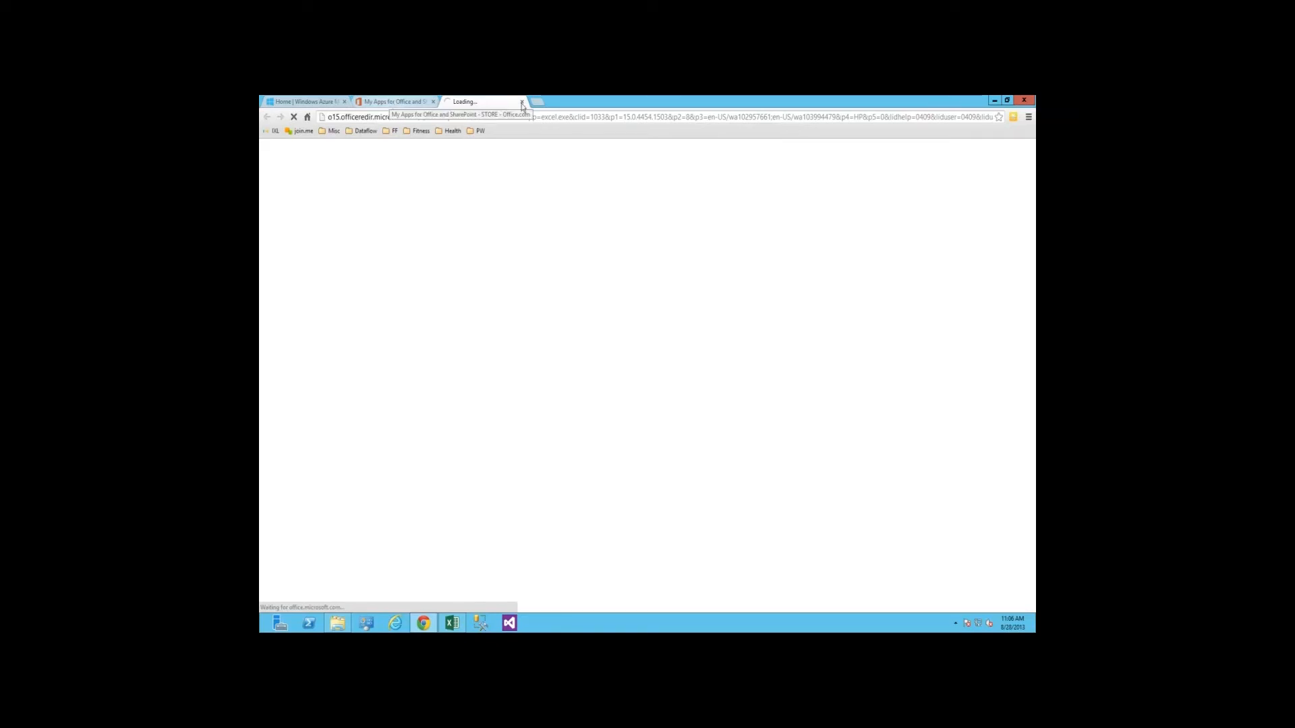
left_click(418, 103)
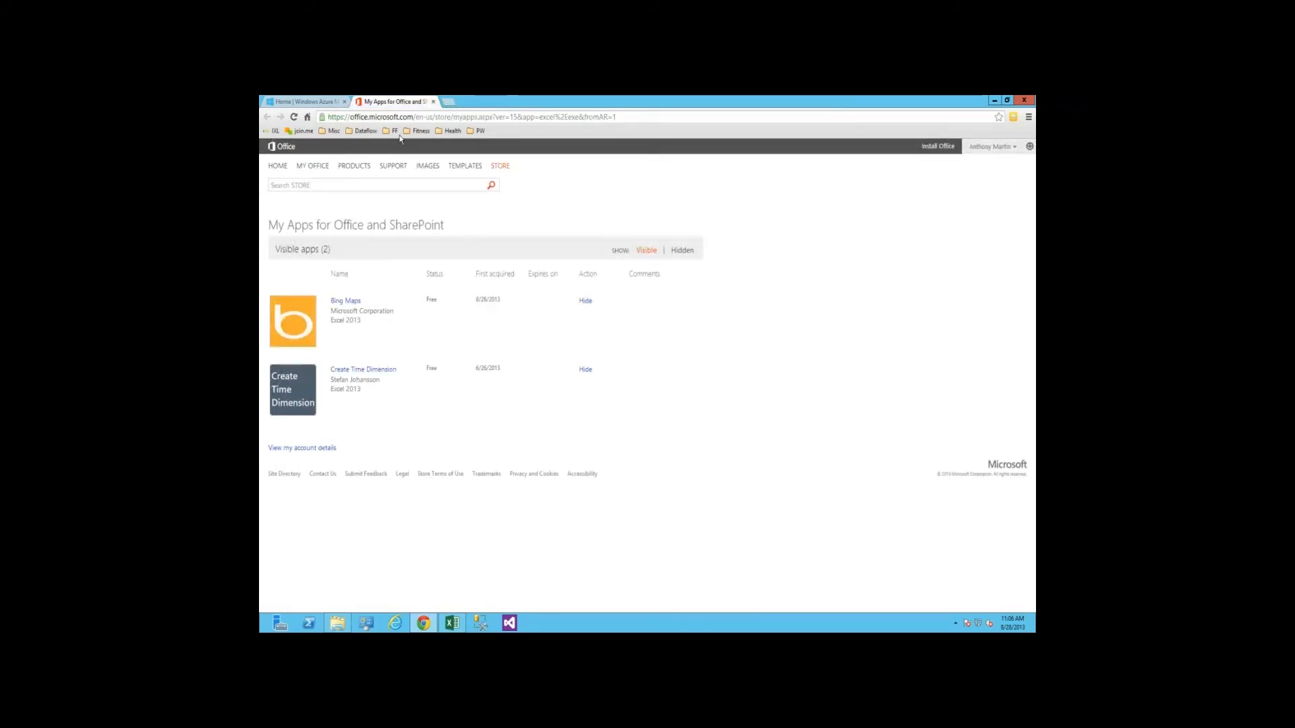
left_click(425, 119)
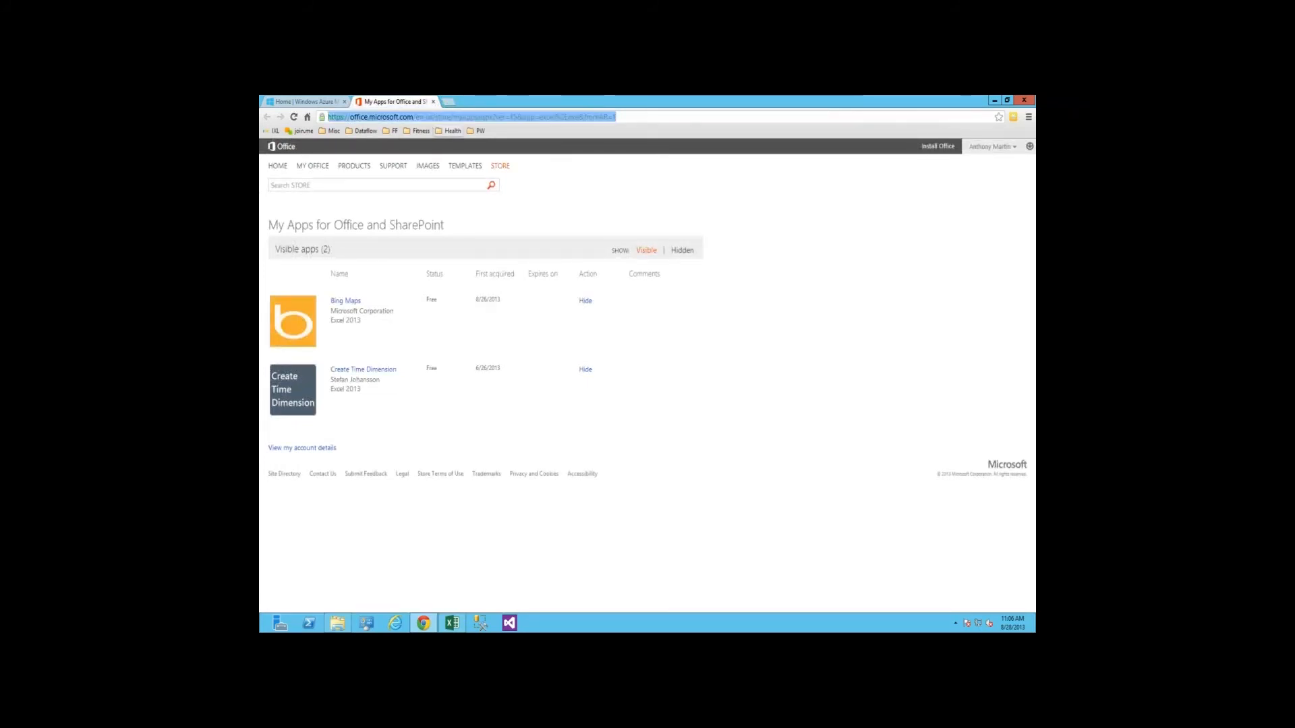
type("ex")
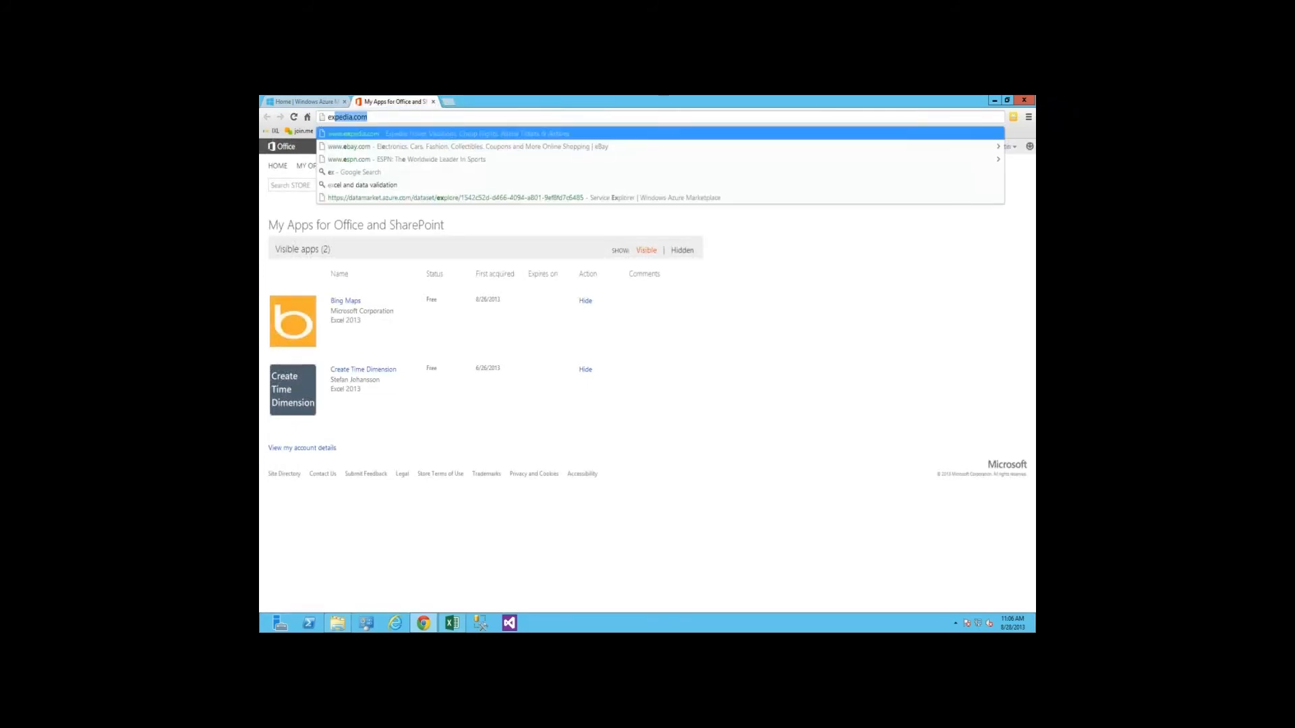
type("cel app")
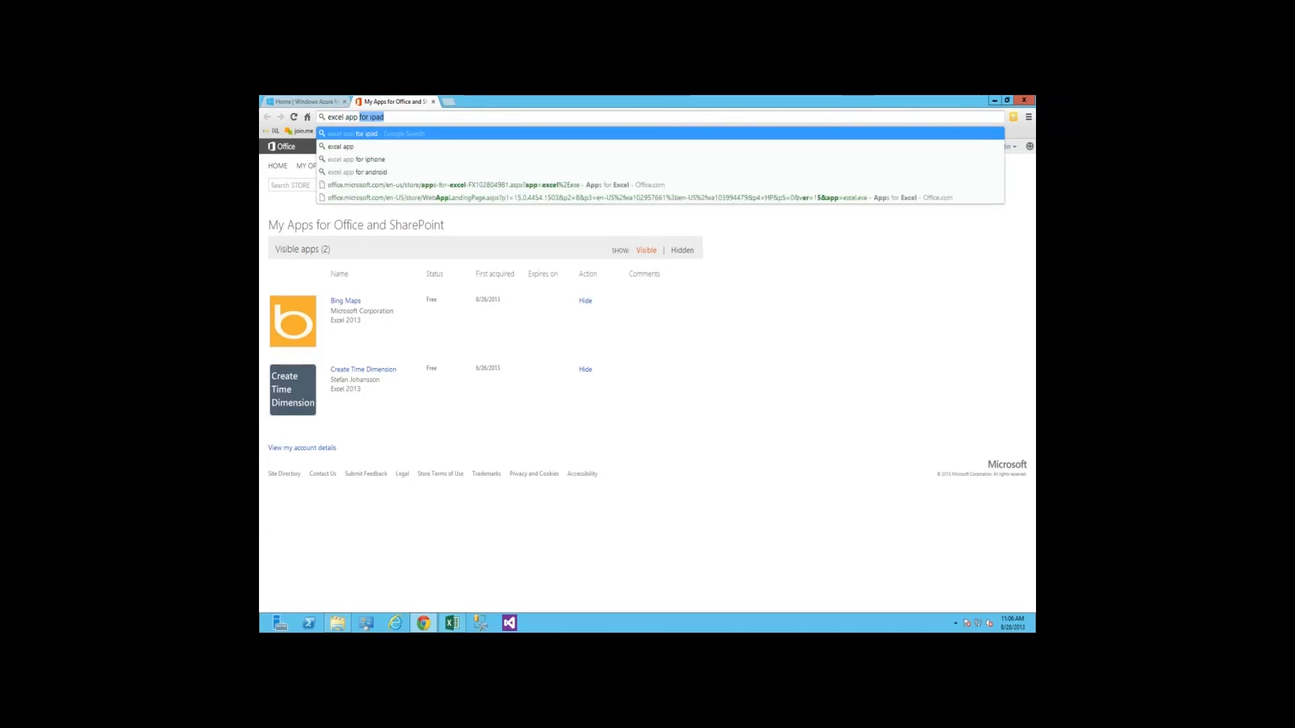
type(" store")
key("Return")
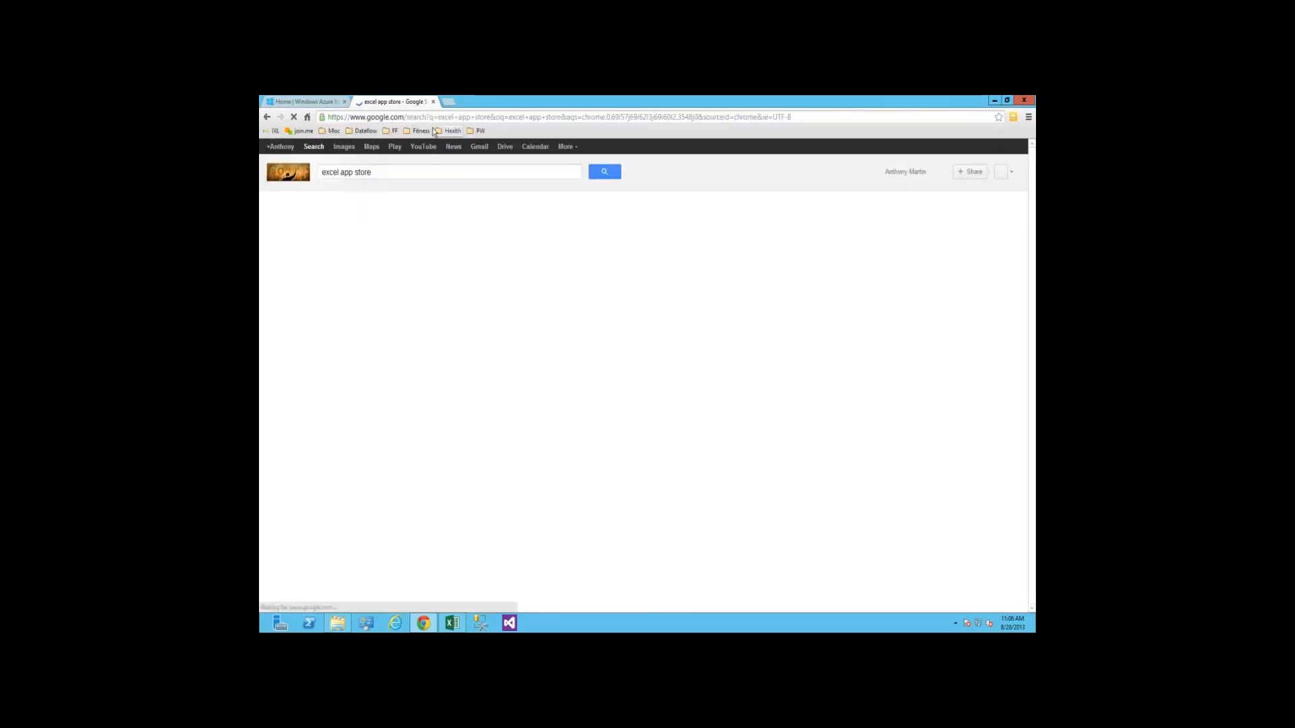
left_click(370, 314)
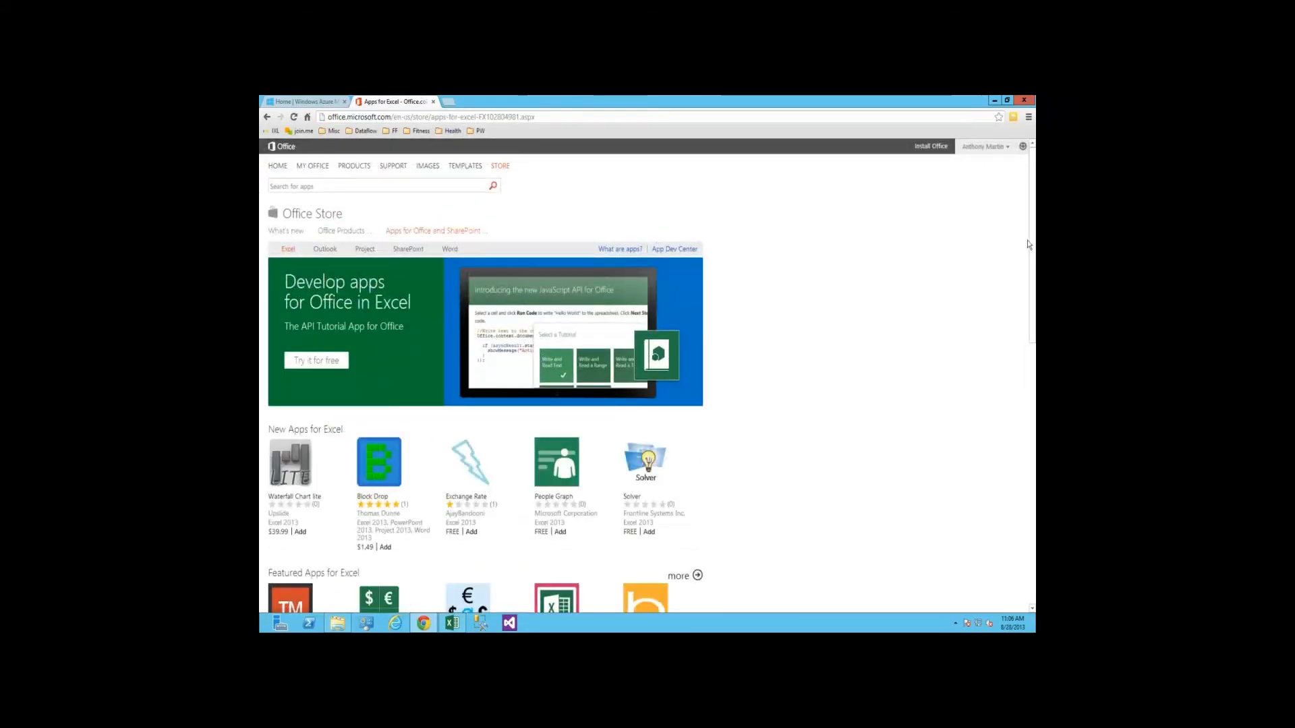
Examine the new and featured apps listed on the Apps for Excel store page
scroll(919, 317, "down", 3)
scroll(919, 317, "up", 2)
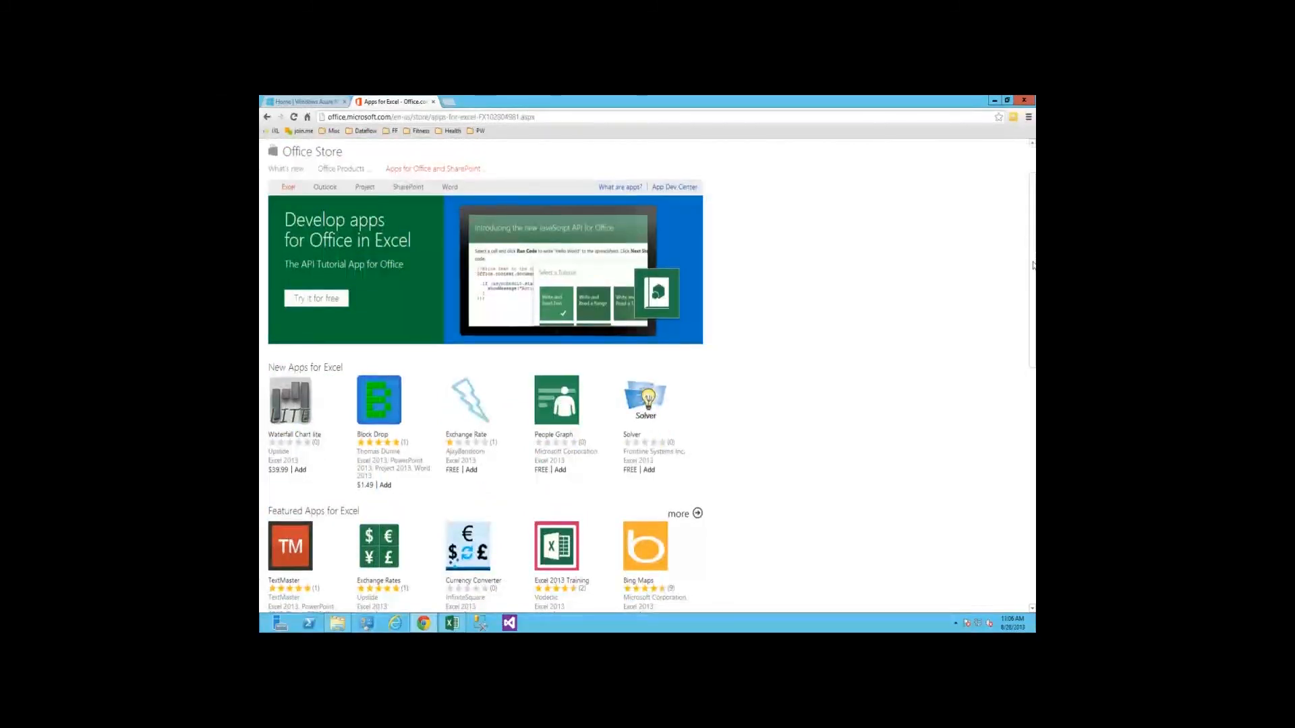
scroll(1033, 265, "down", 1)
scroll(1033, 266, "up", 2)
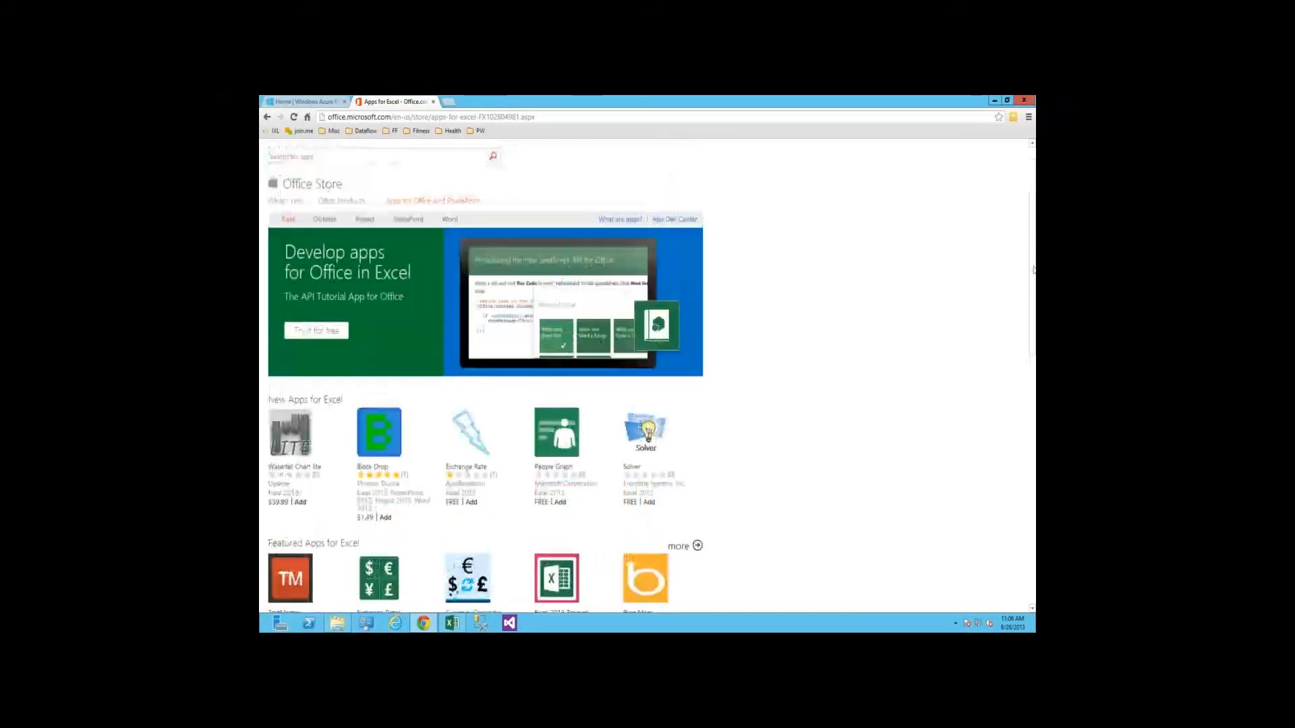
scroll(1033, 270, "down", 1)
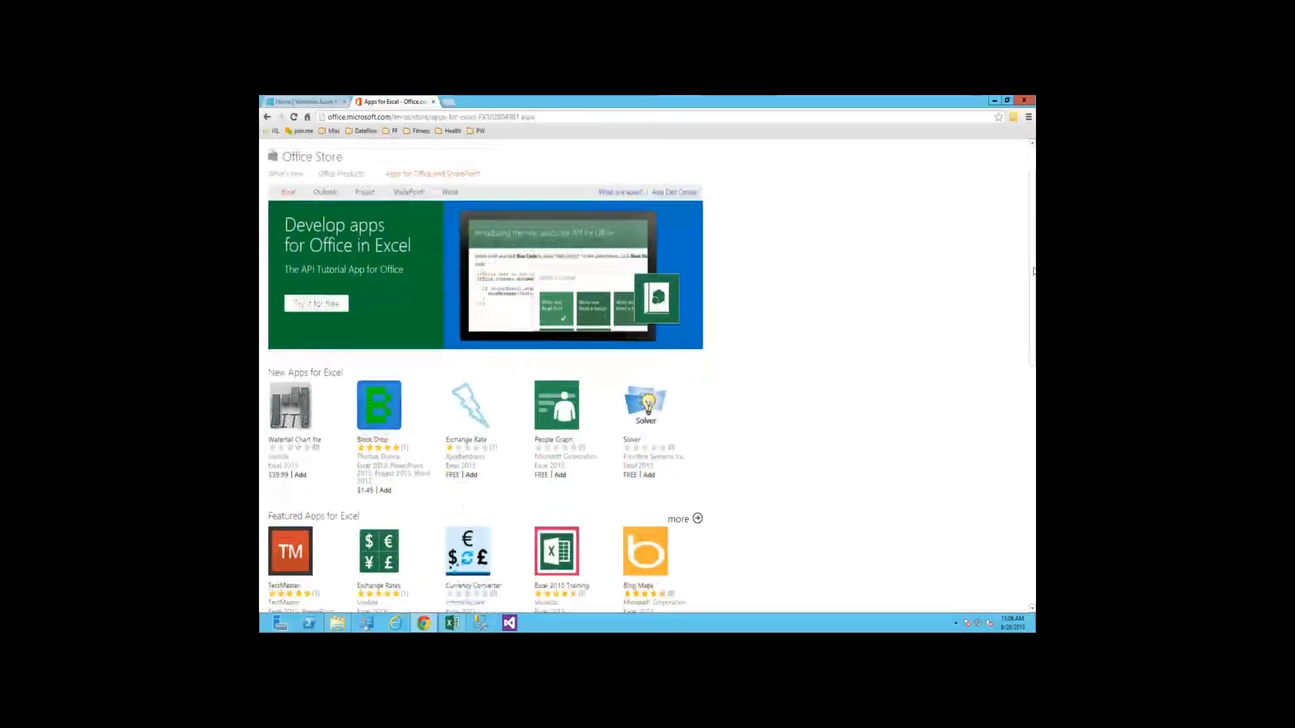
scroll(1032, 271, "down", 2)
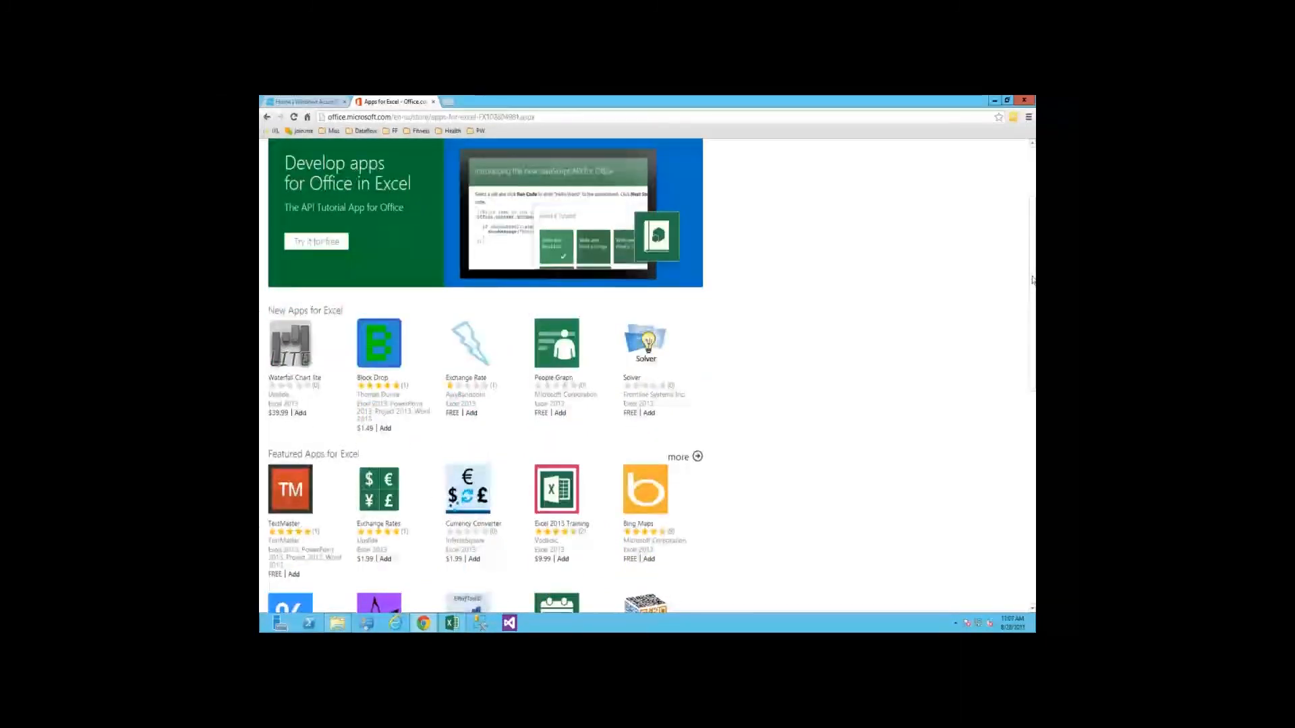
scroll(1032, 279, "down", 1)
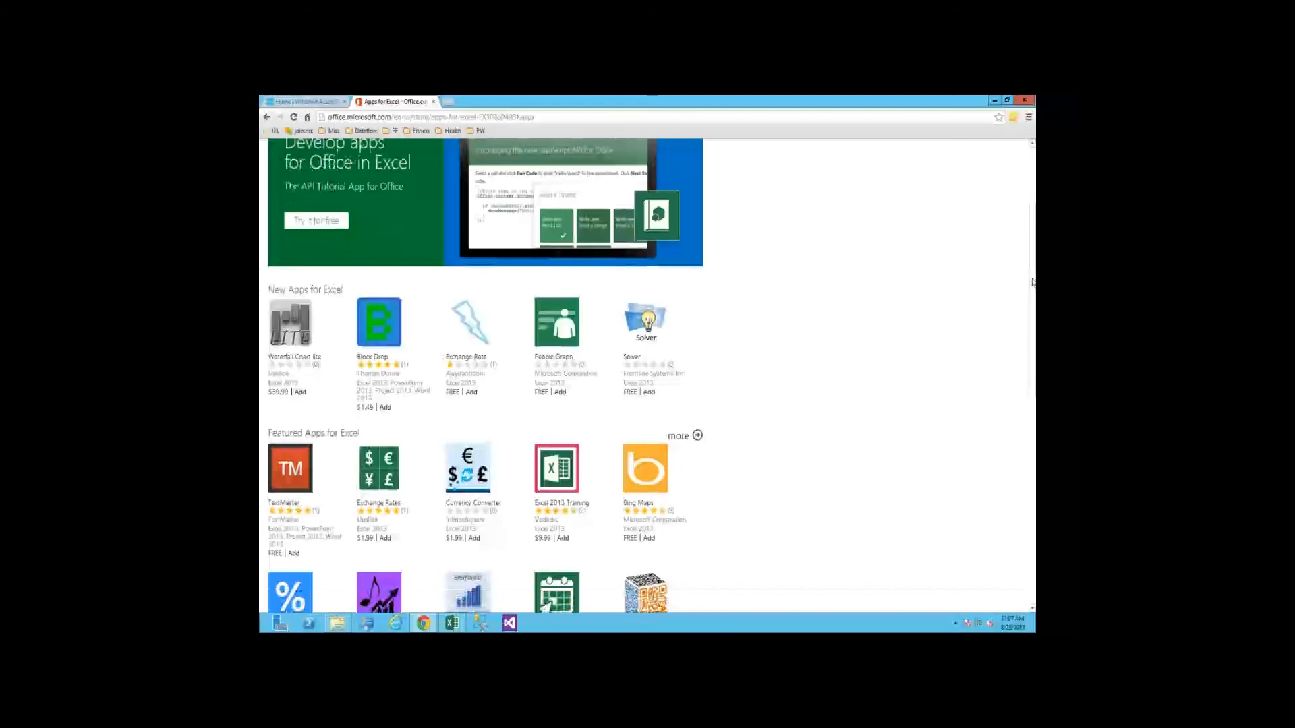
scroll(428, 290, "down", 3)
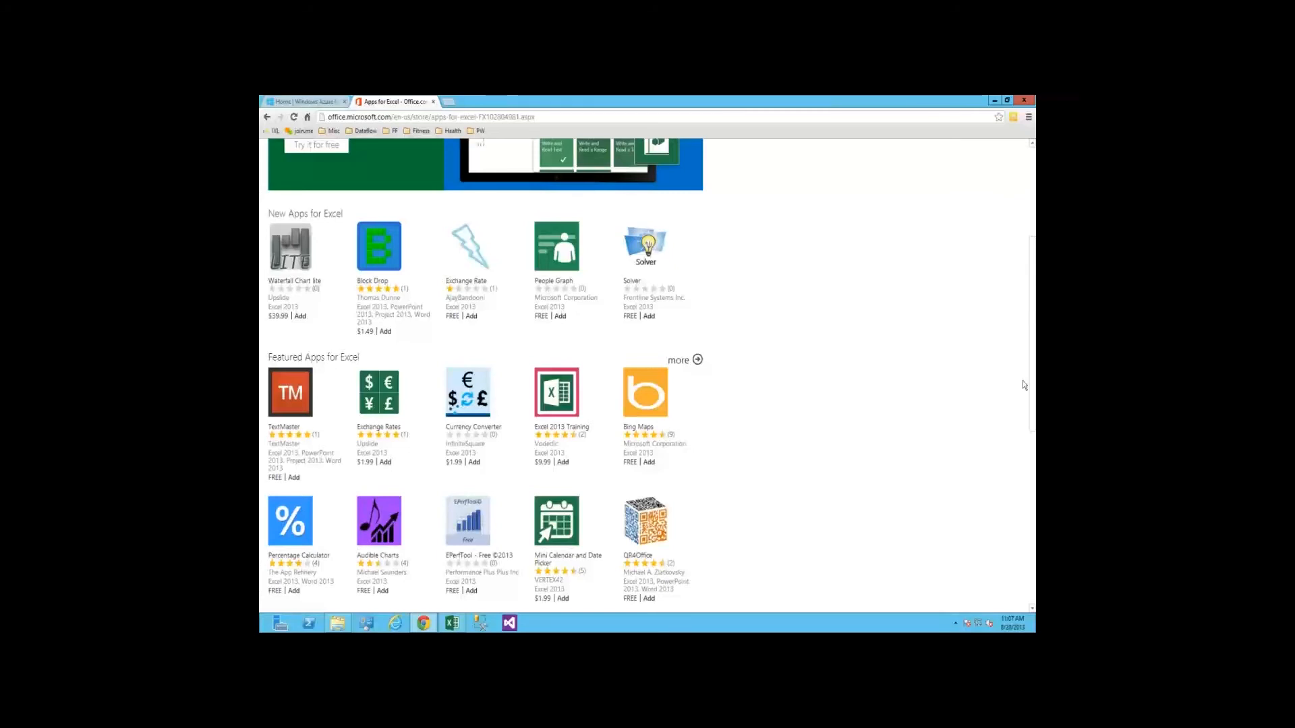
scroll(1024, 386, "down", 2)
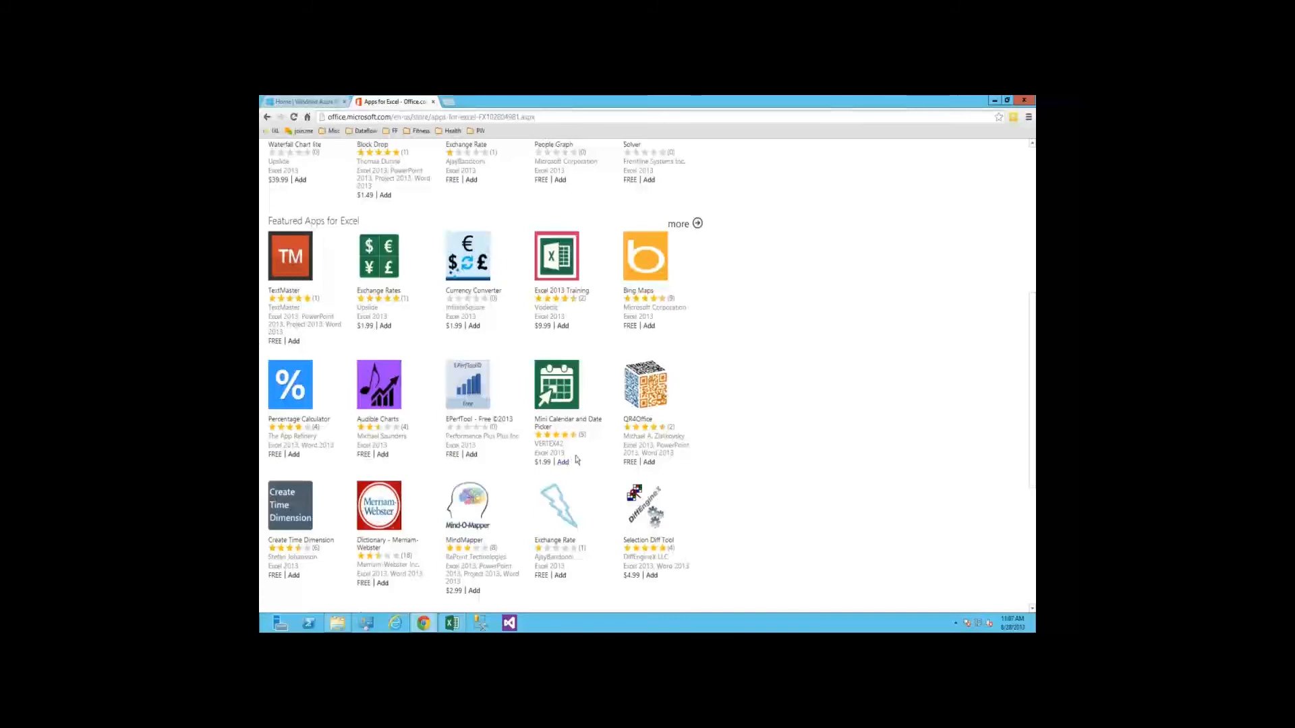
Review the description and reviews of the Mini Calendar and Date Picker app, and return to the Apps for Excel list
left_click(574, 414)
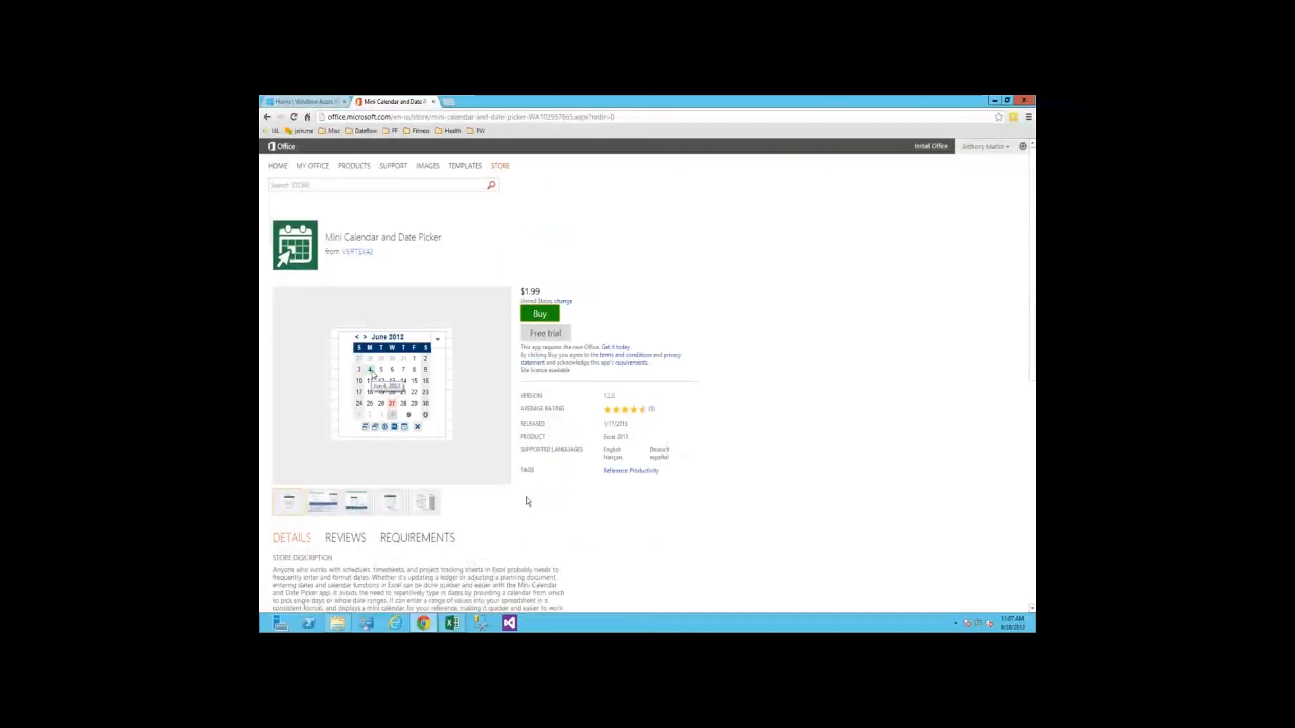
scroll(355, 419, "down", 3)
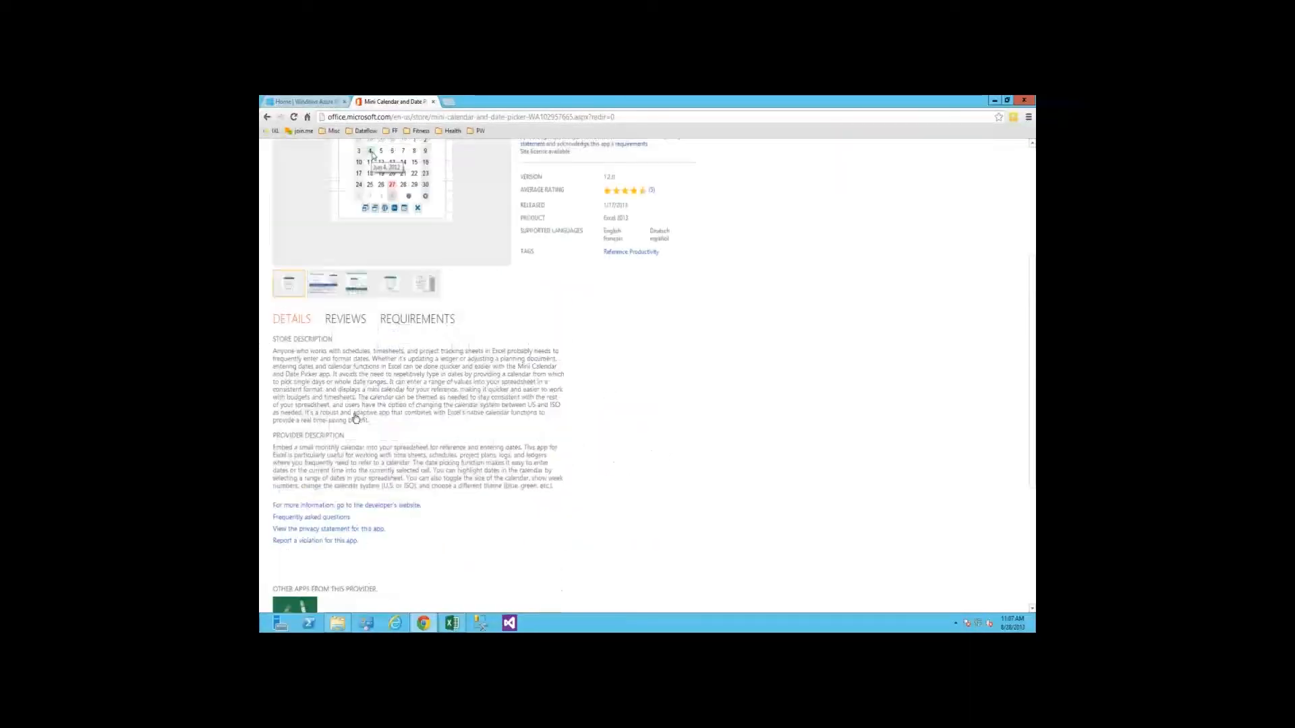
scroll(356, 419, "up", 2)
left_click(348, 425)
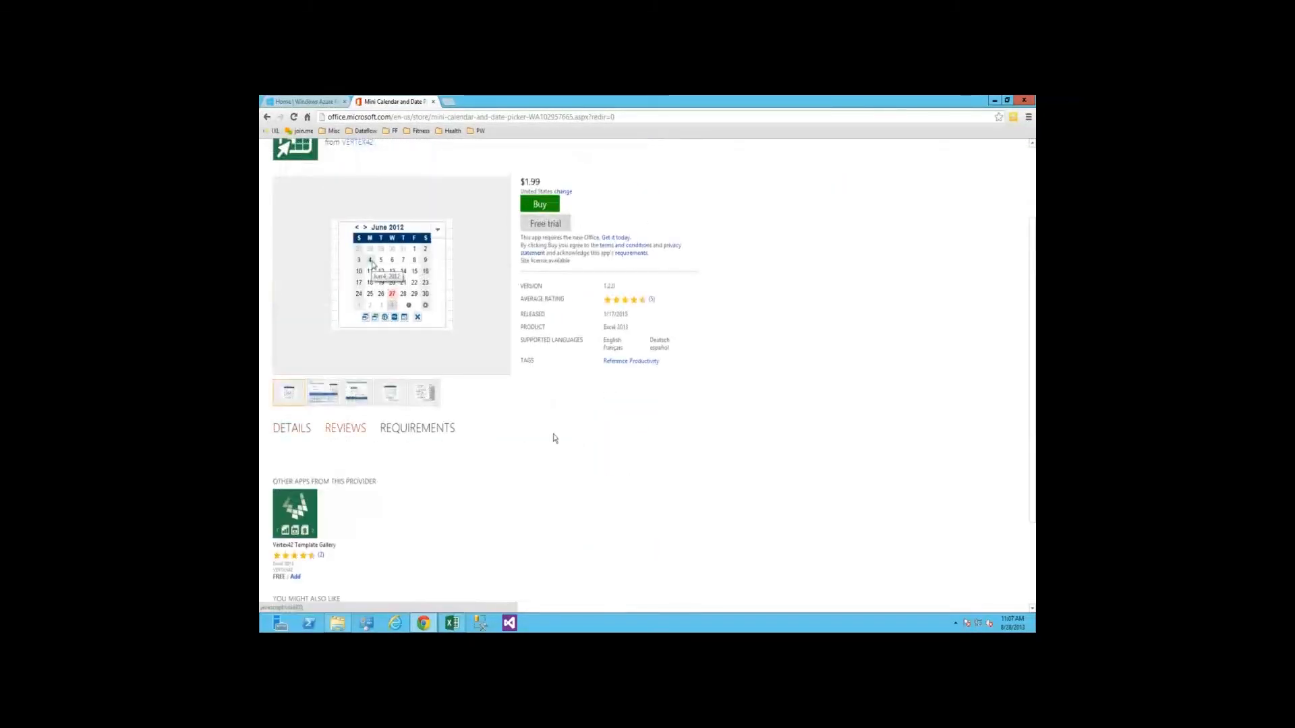
scroll(578, 334, "up", 2)
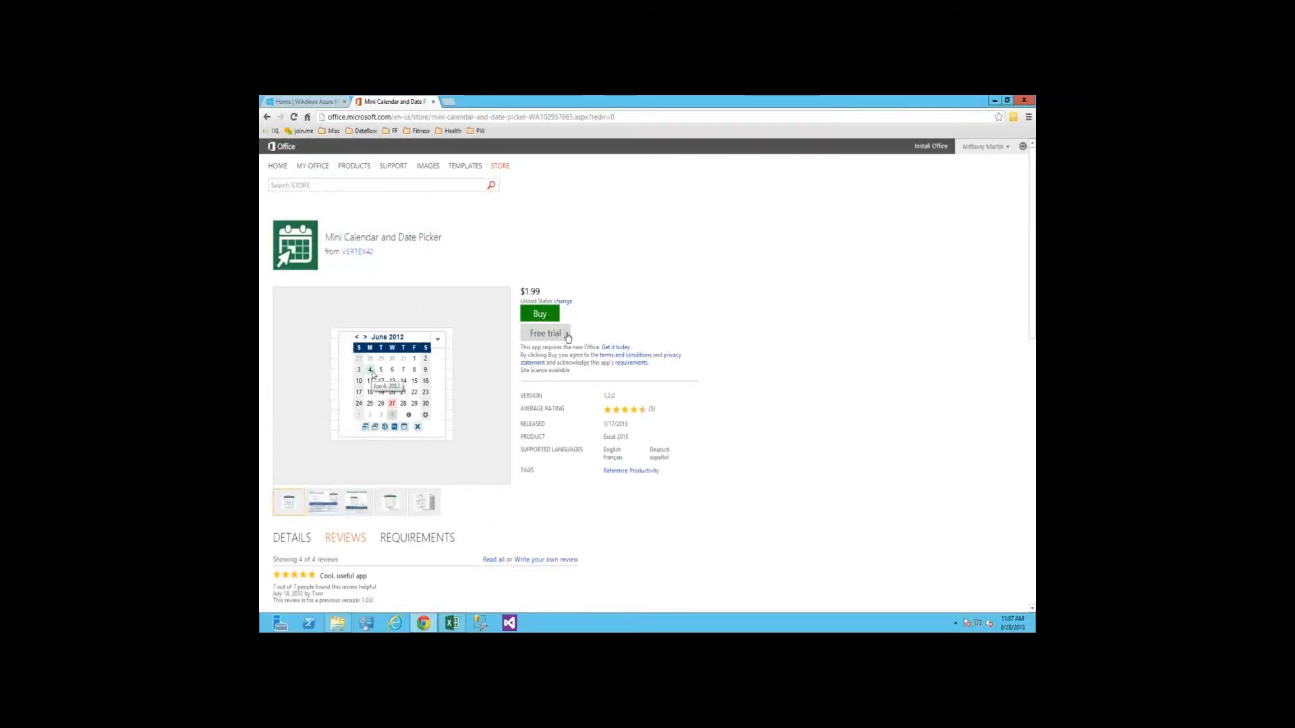
left_click(267, 116)
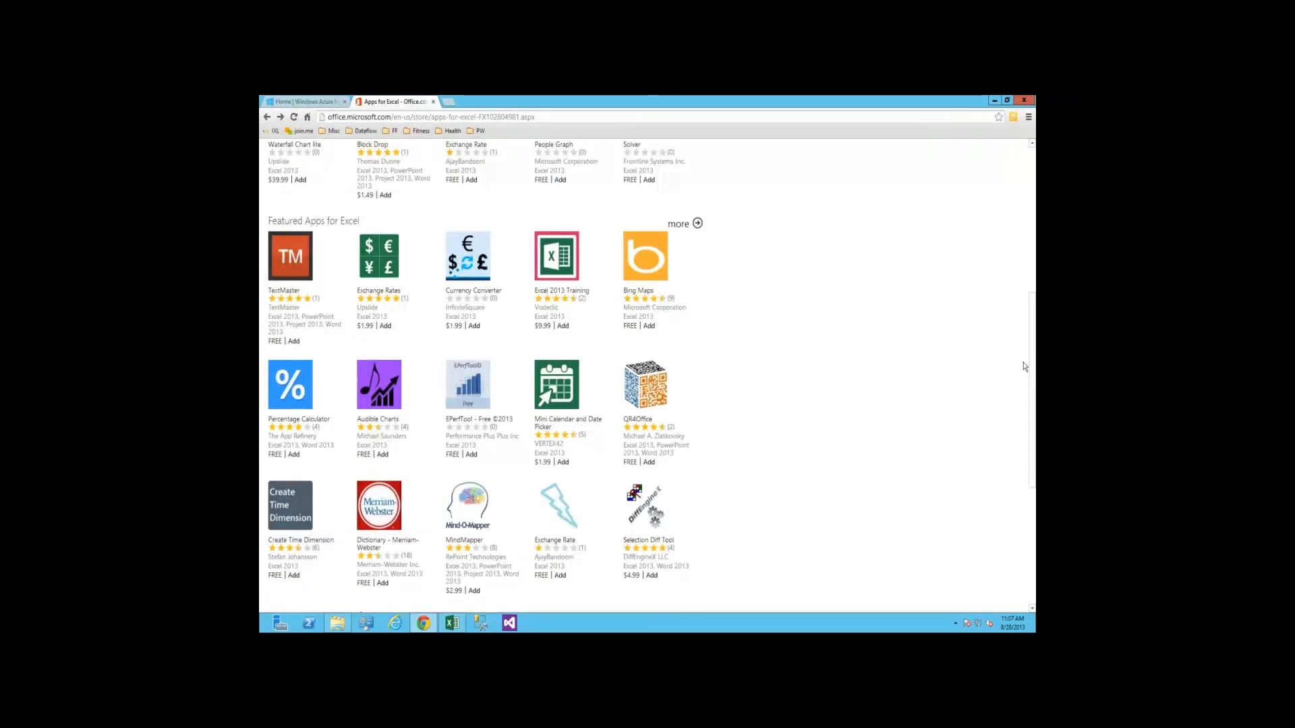
scroll(878, 324, "down", 1)
scroll(879, 323, "up", 4)
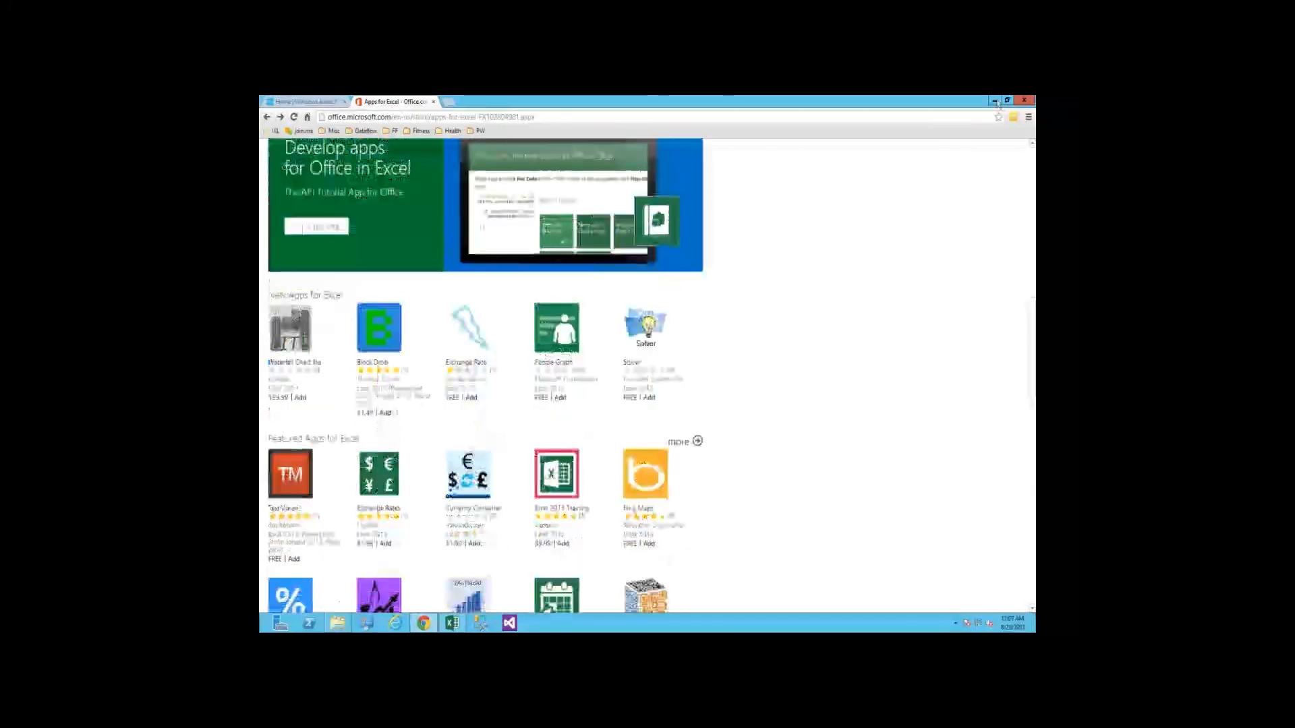
Switch back to Excel and insert the Bing Maps app into the AppsForOffice-BingMaps sheet
left_click(996, 101)
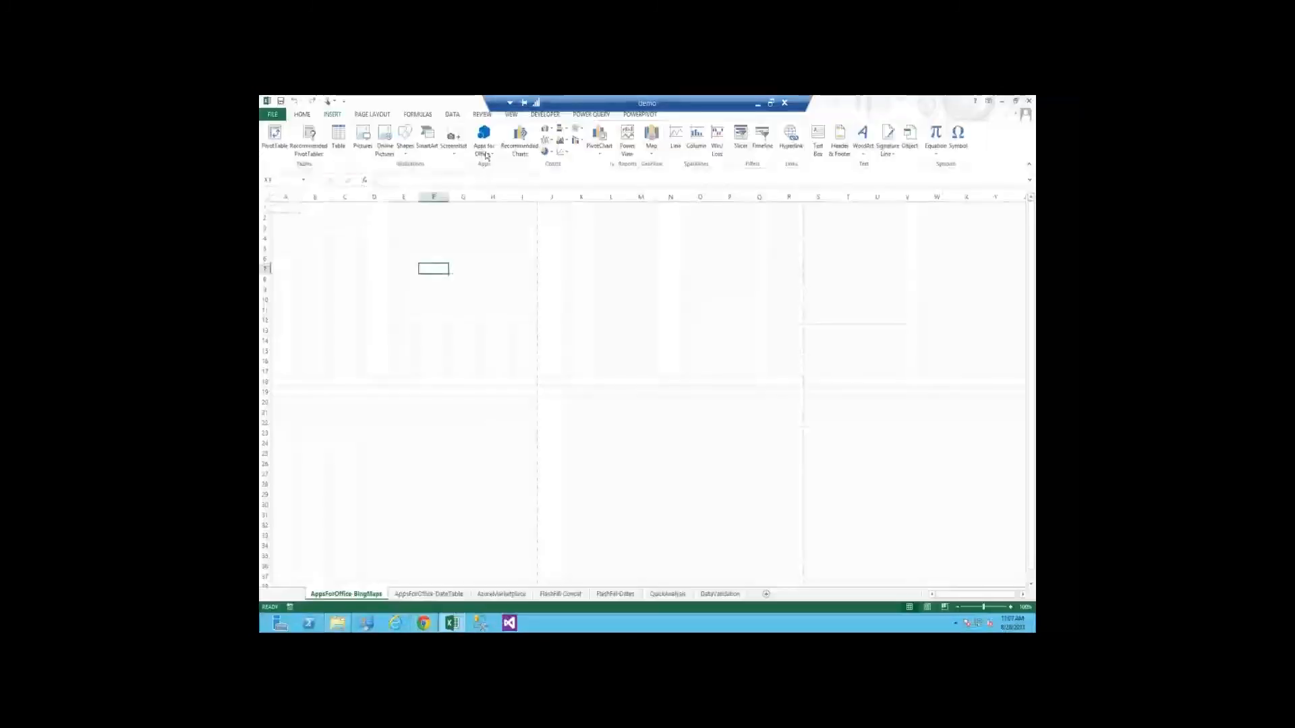
left_click(485, 152)
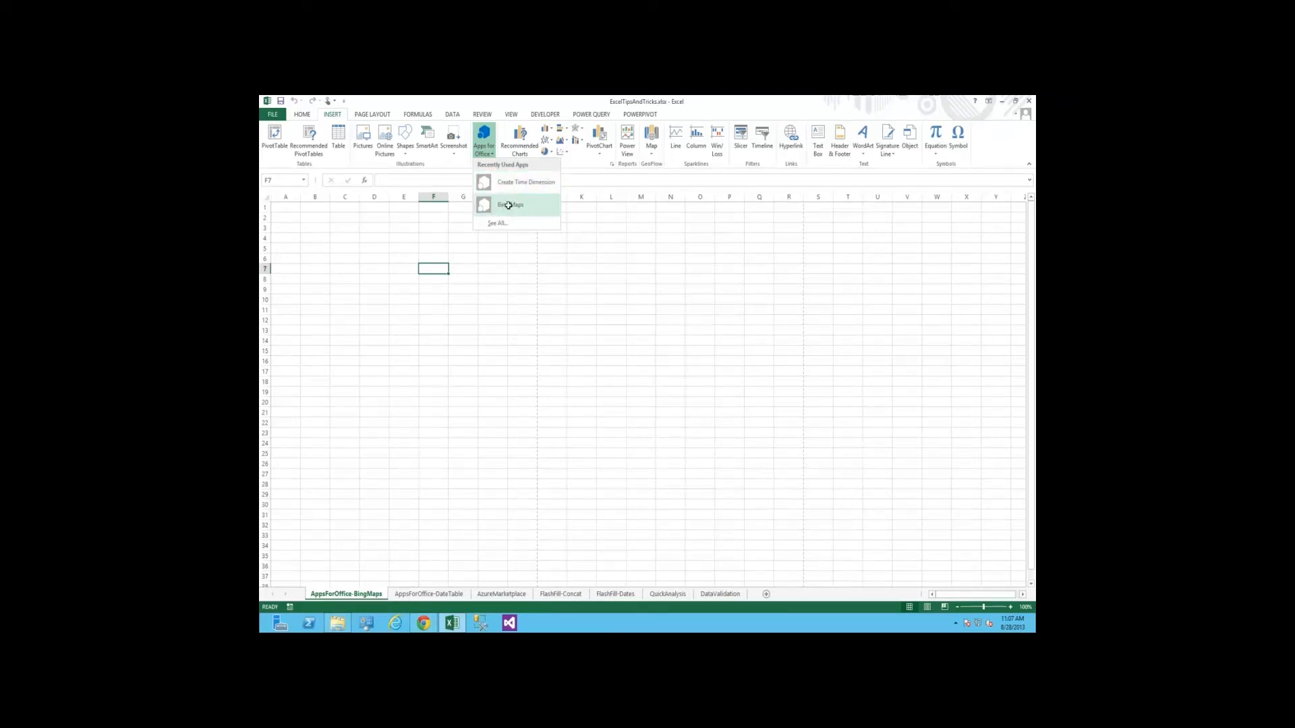
left_click(509, 205)
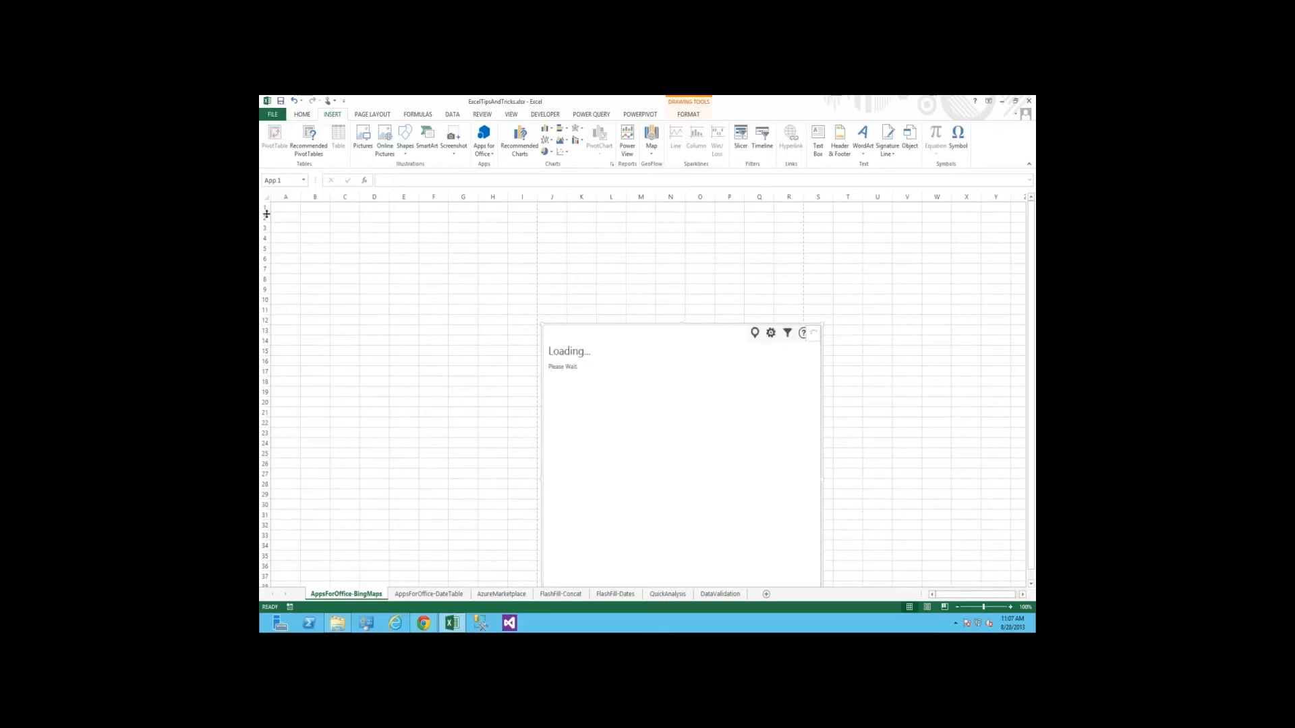
left_click(359, 285)
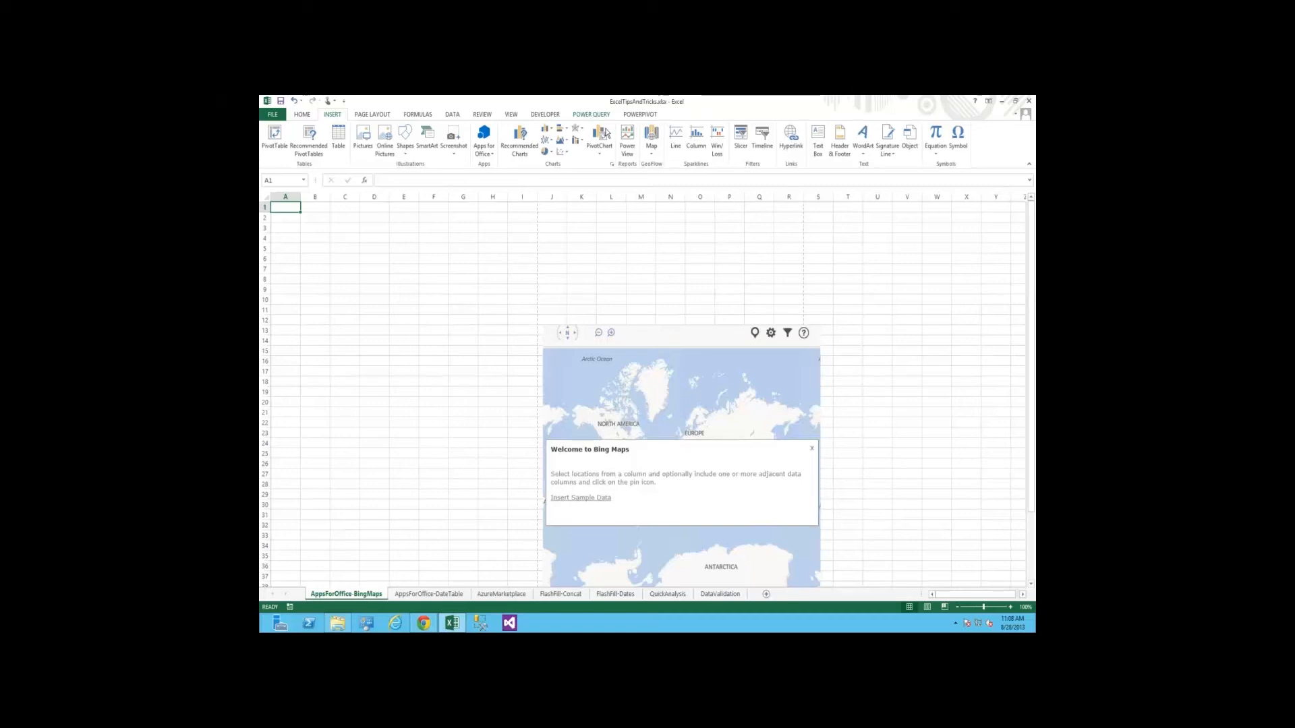
Run a Power Query online search for Little League World Series winners and load the Little League World Series champions table into a worksheet
left_click(586, 115)
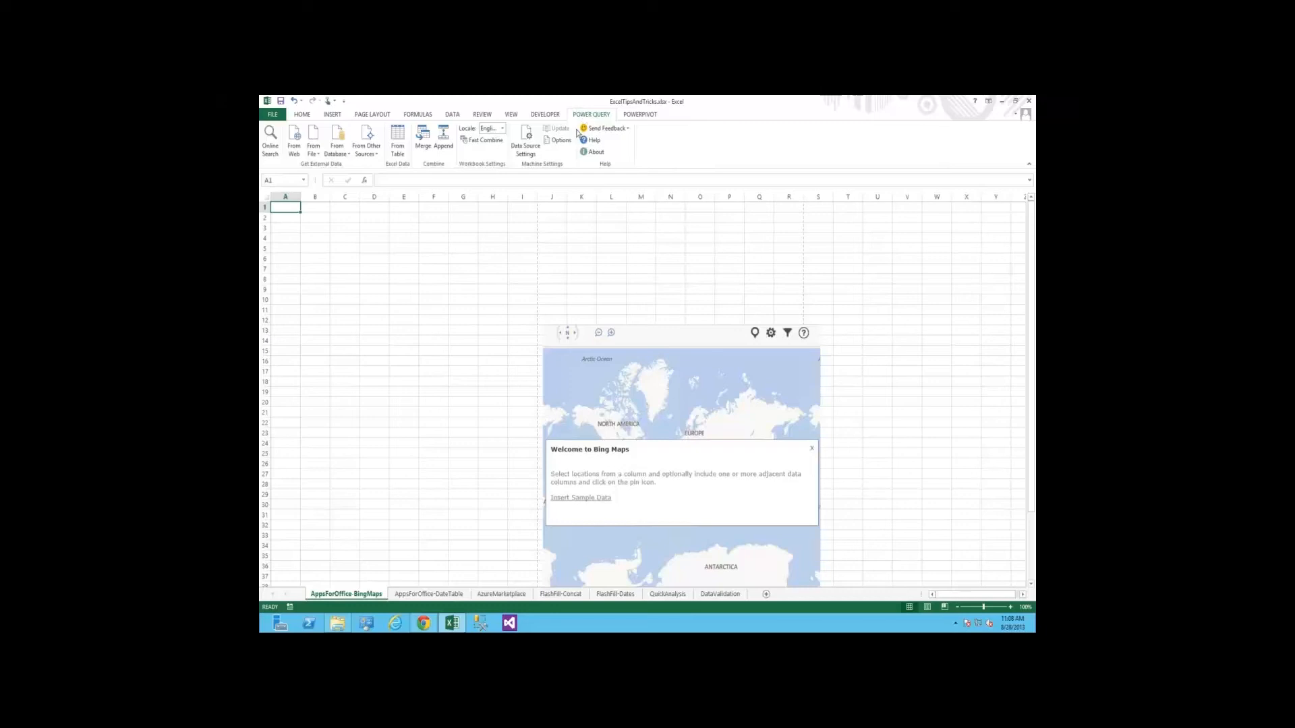
left_click(271, 138)
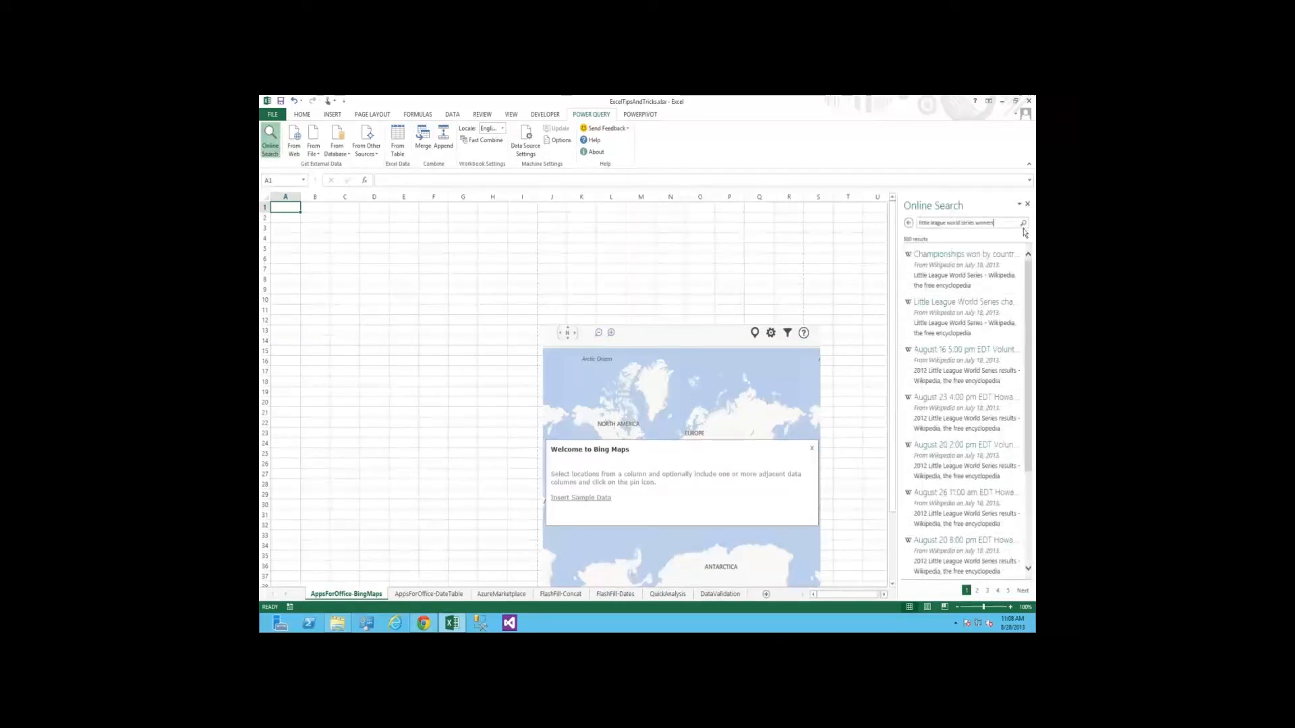
left_click(1023, 228)
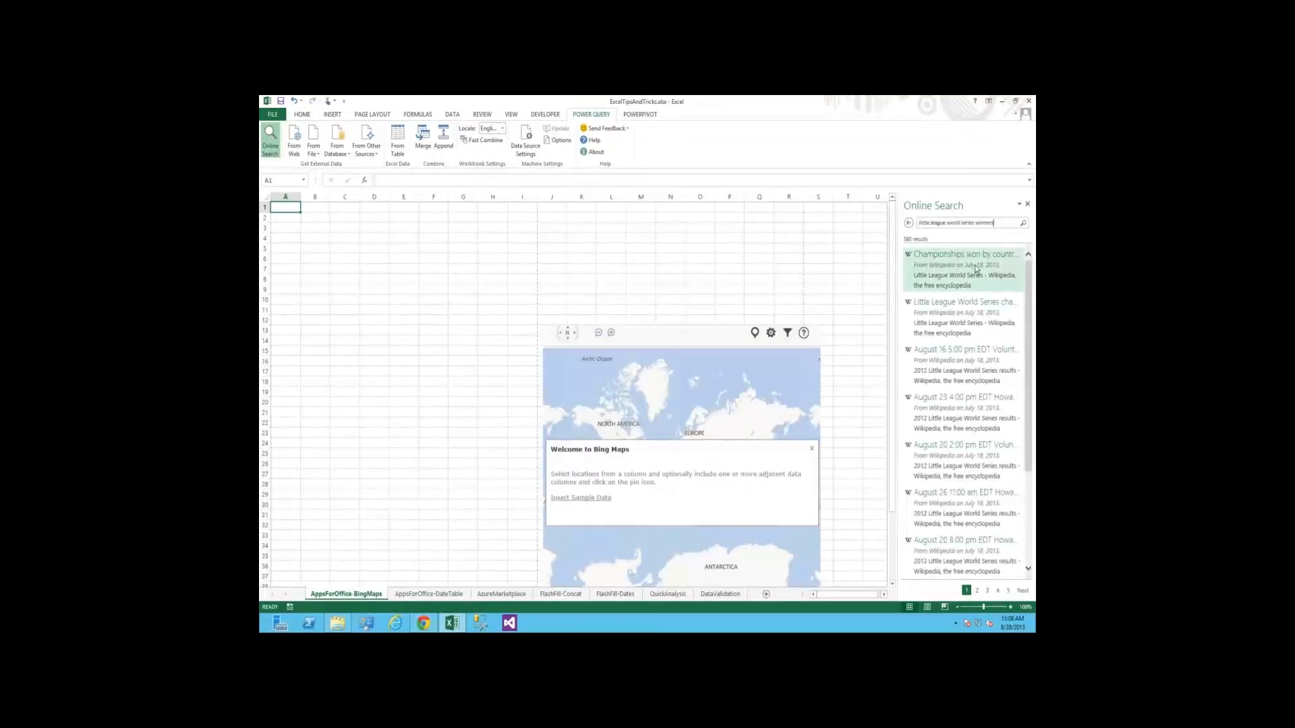
mouse_move(978, 272)
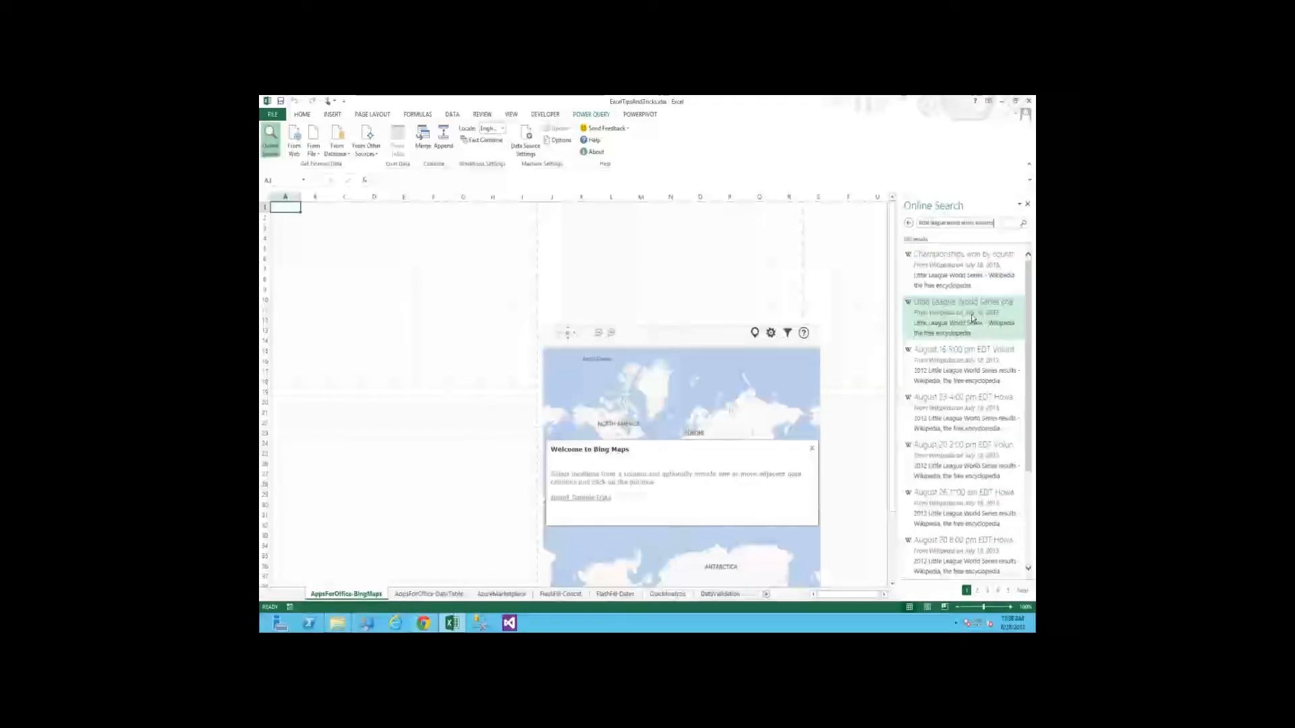
mouse_move(972, 318)
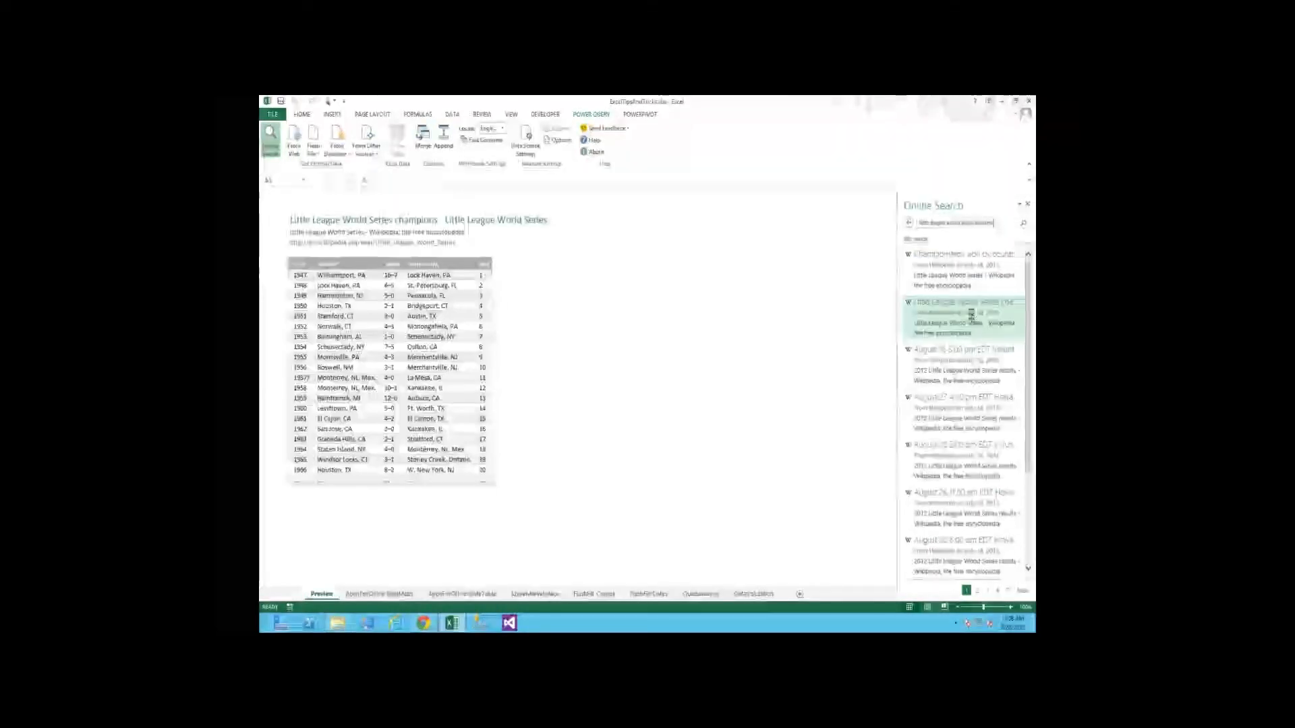
left_click(971, 315)
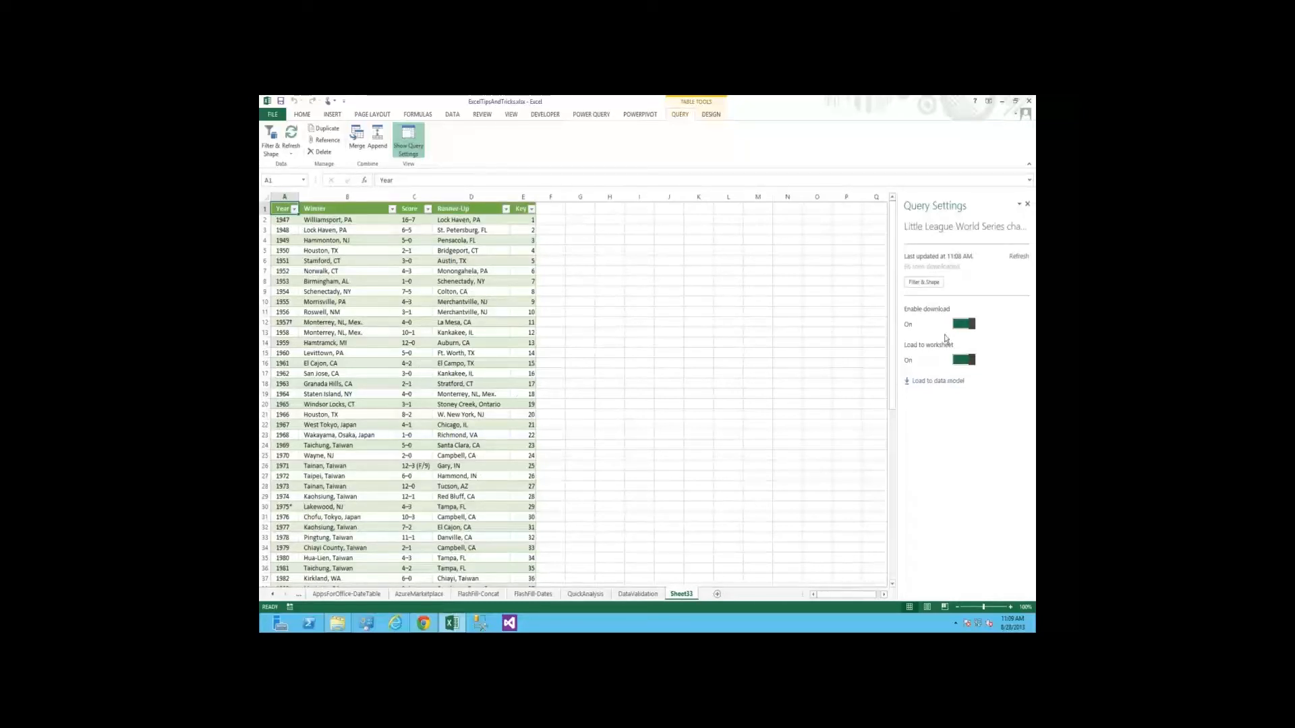
Remove the Score, Runner-Up, Key and Year columns from the Little League World Series champions query and apply the changes to the worksheet
left_click(935, 284)
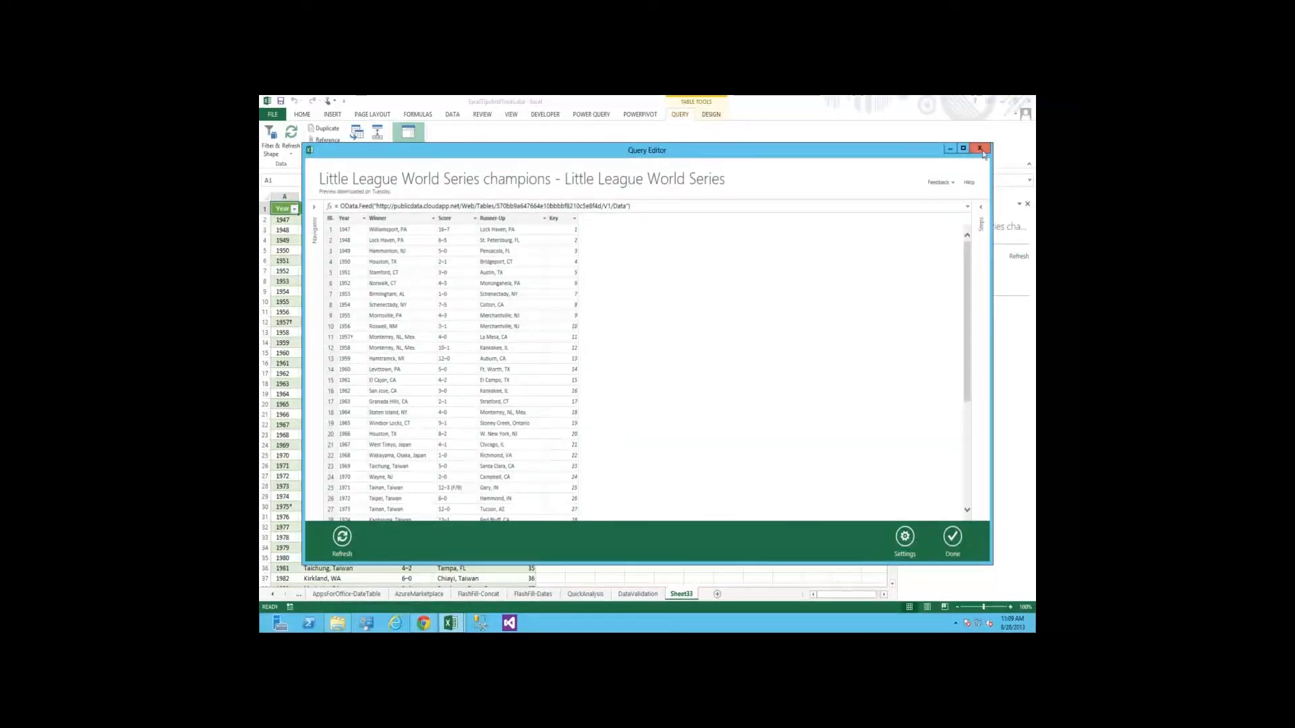
right_click(458, 224)
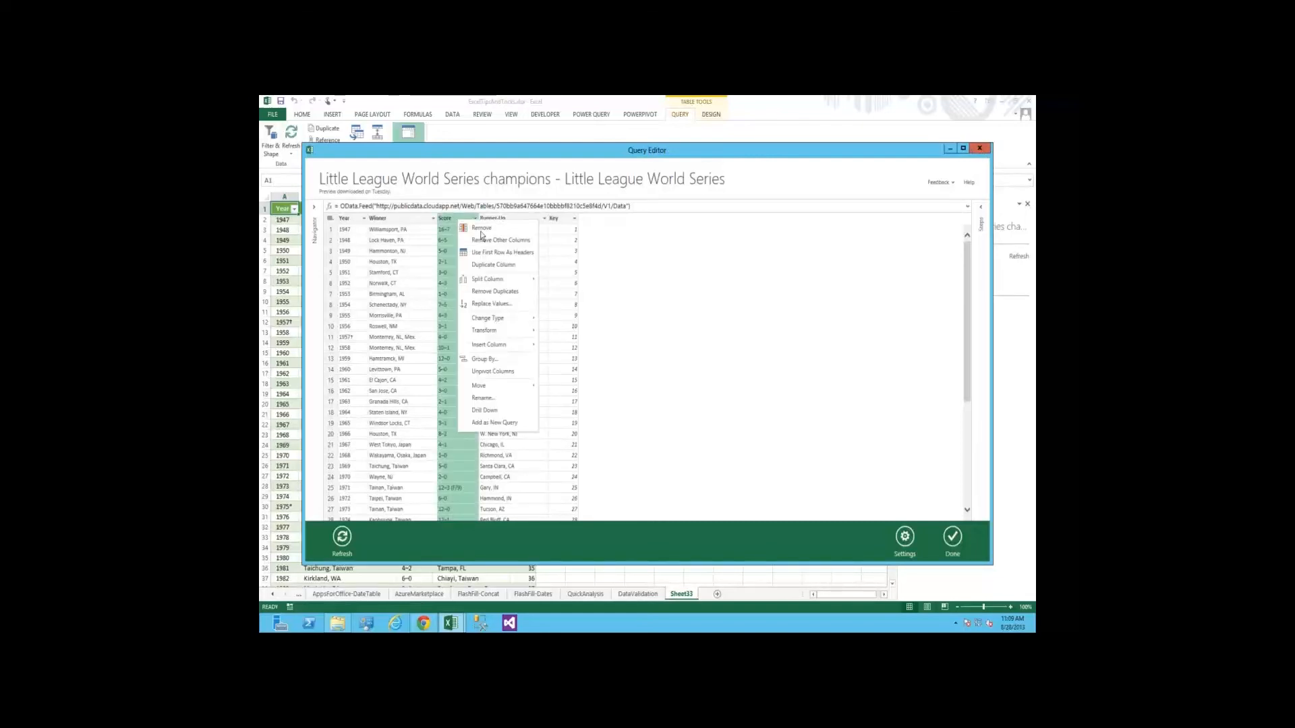
left_click(481, 229)
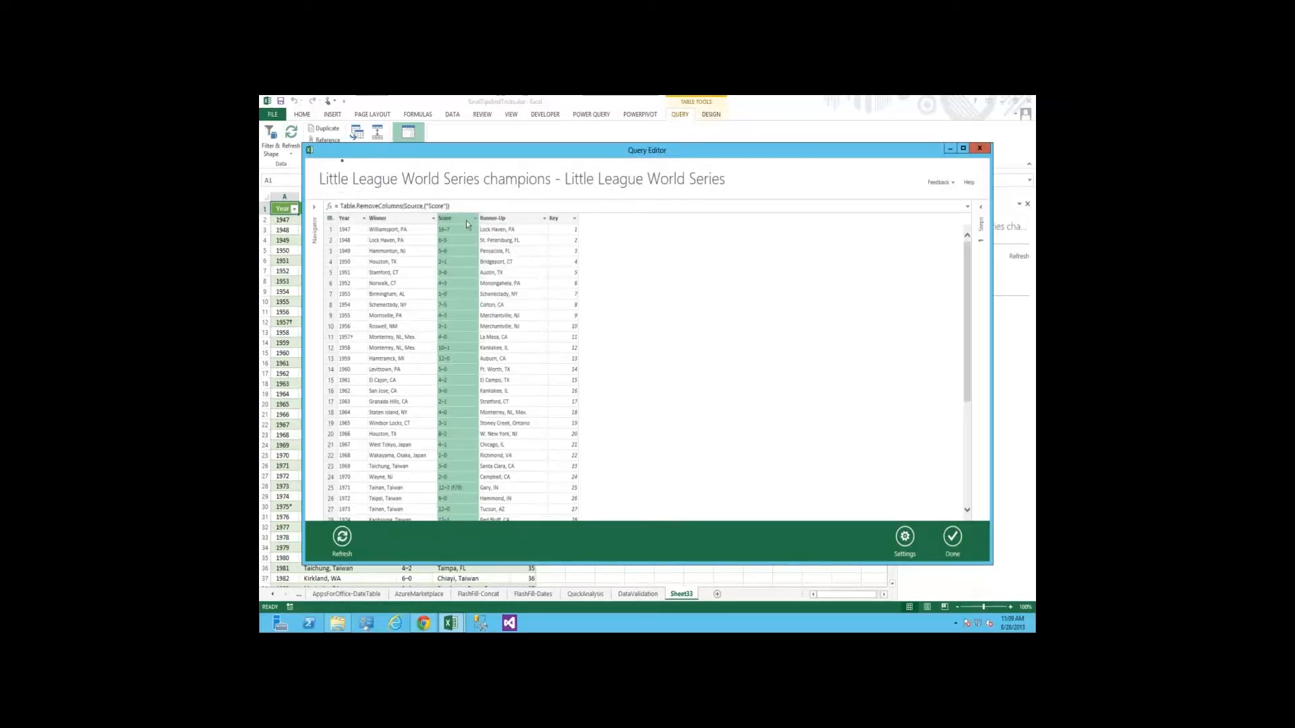
right_click(462, 220)
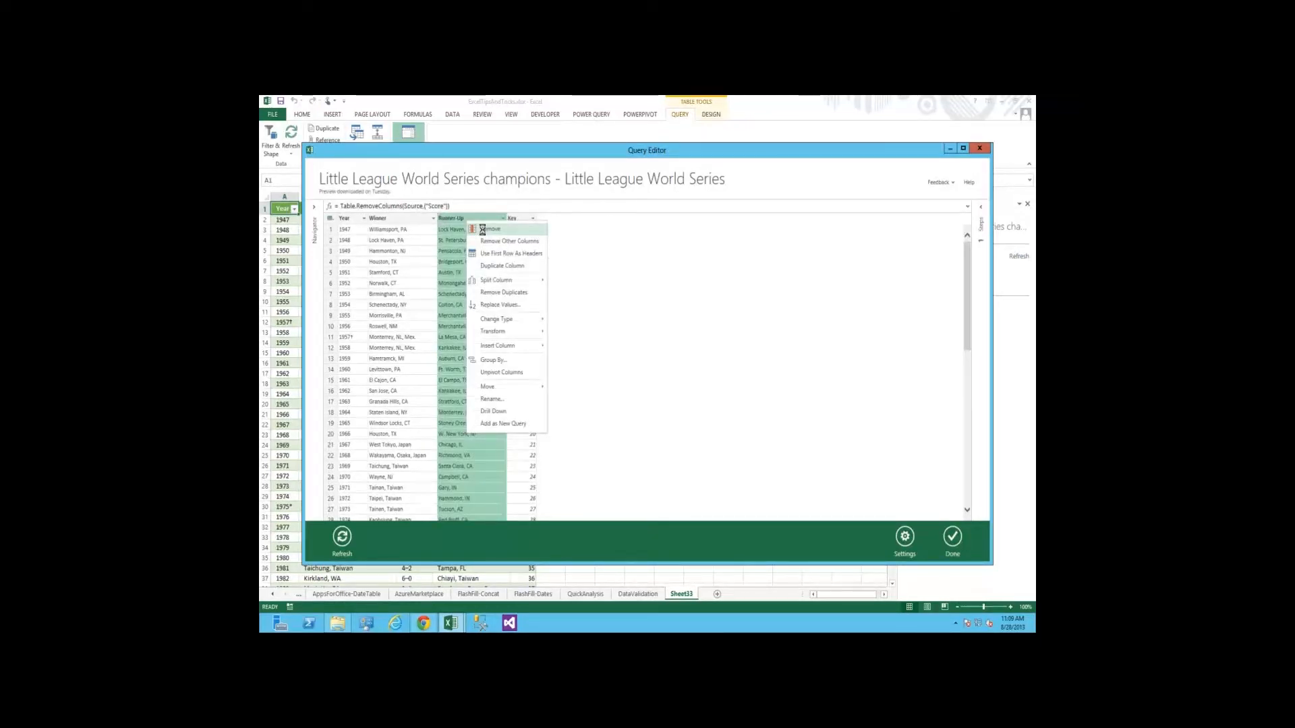
left_click(463, 229)
right_click(463, 219)
left_click(463, 229)
right_click(355, 224)
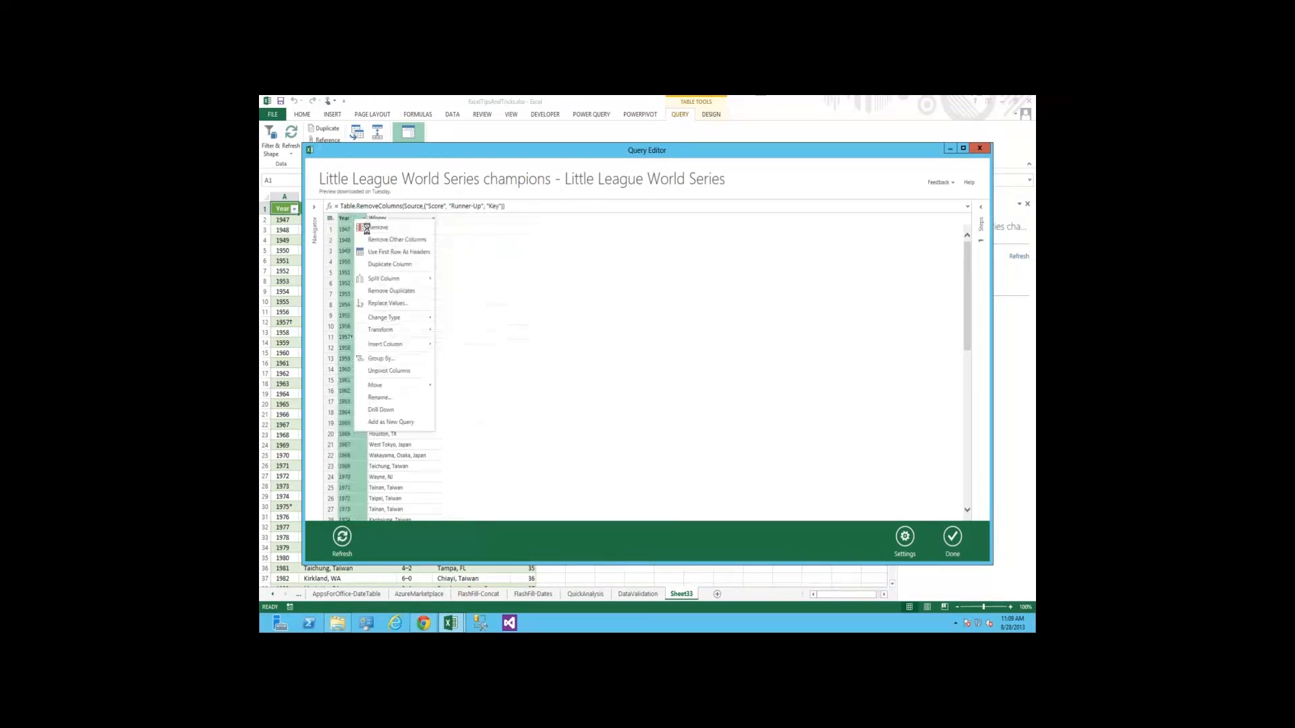
left_click(366, 228)
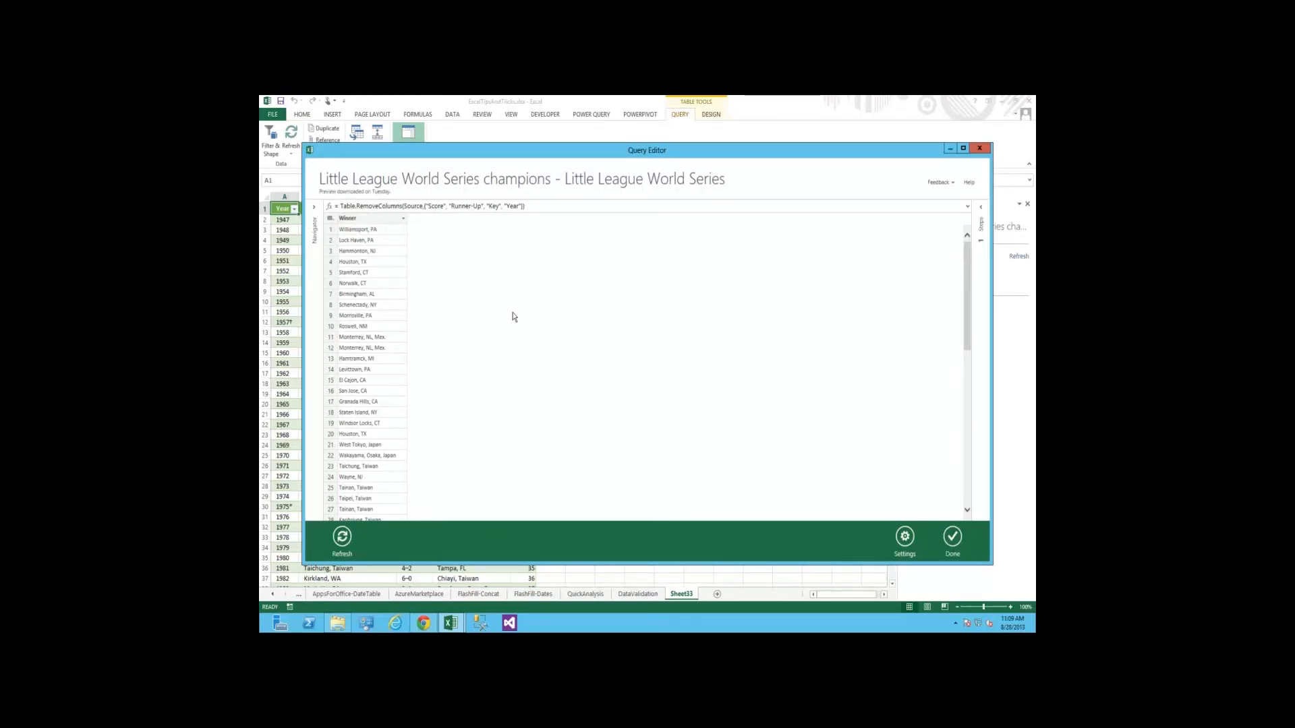
left_click(953, 543)
Insert the Bing Maps app beside the Winner table on Sheet33
left_click(319, 322)
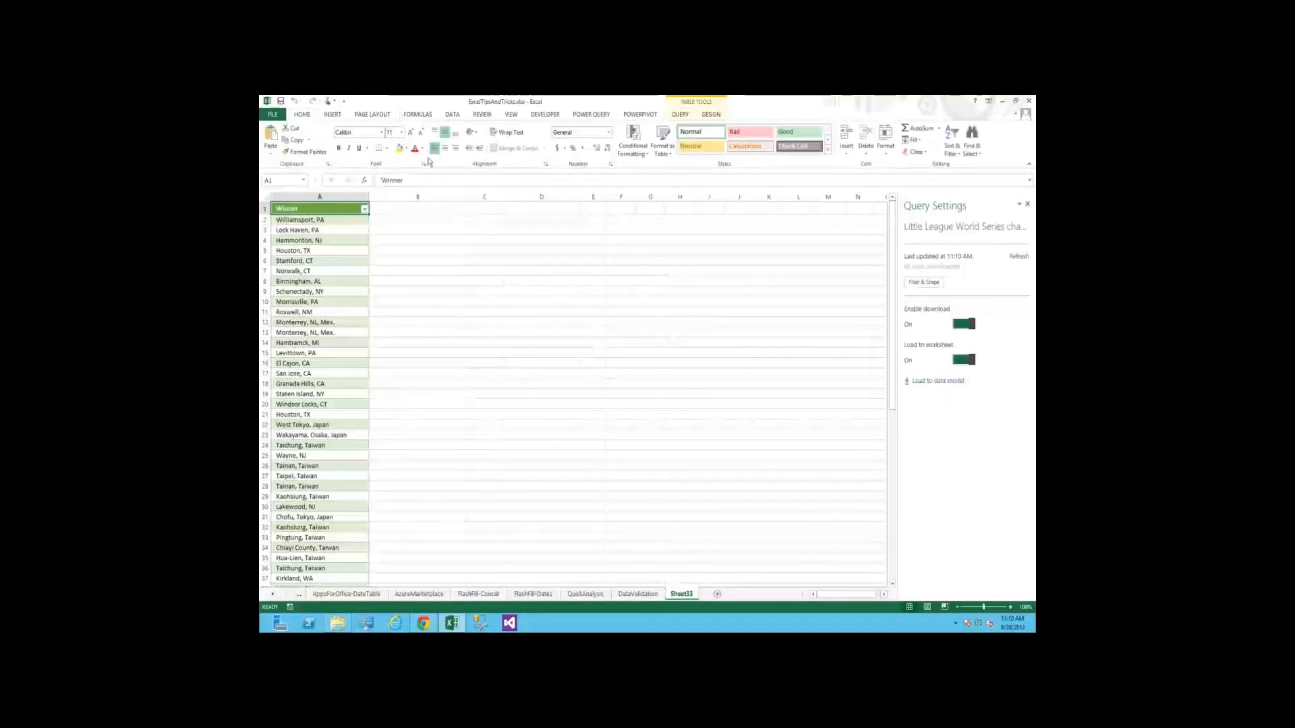
left_click(332, 114)
left_click(484, 139)
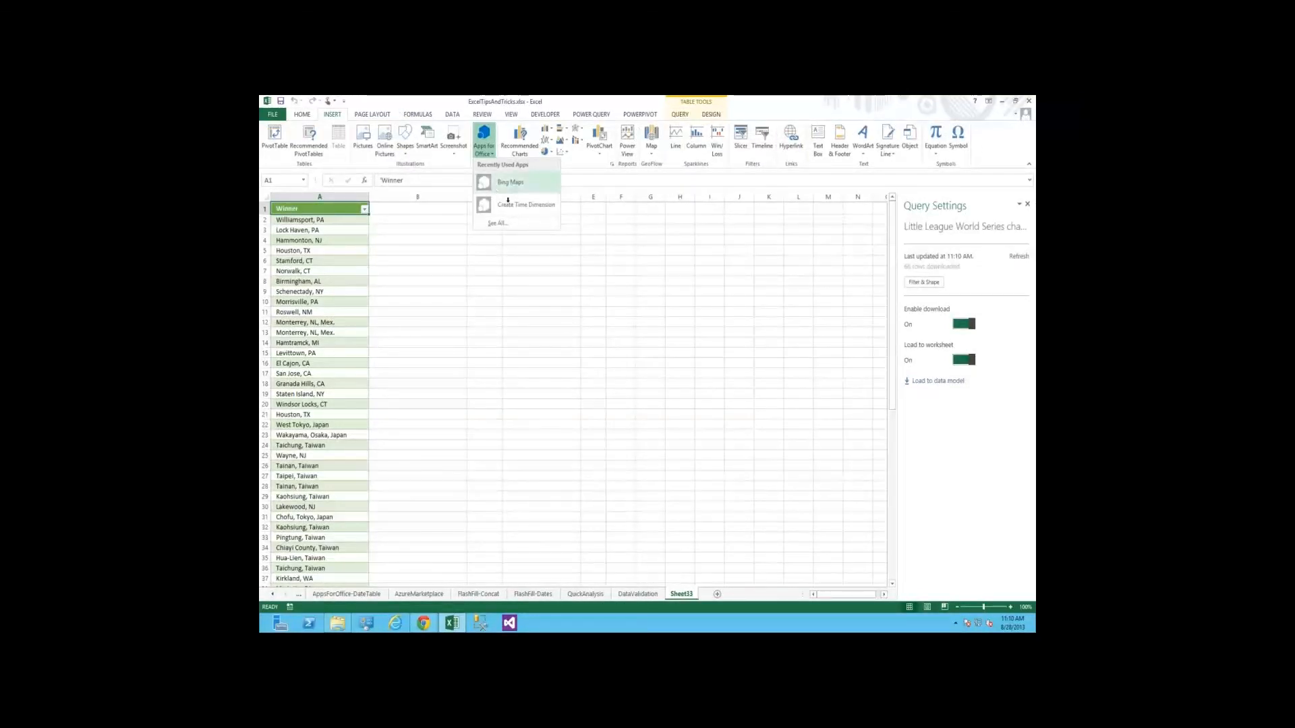
left_click(508, 198)
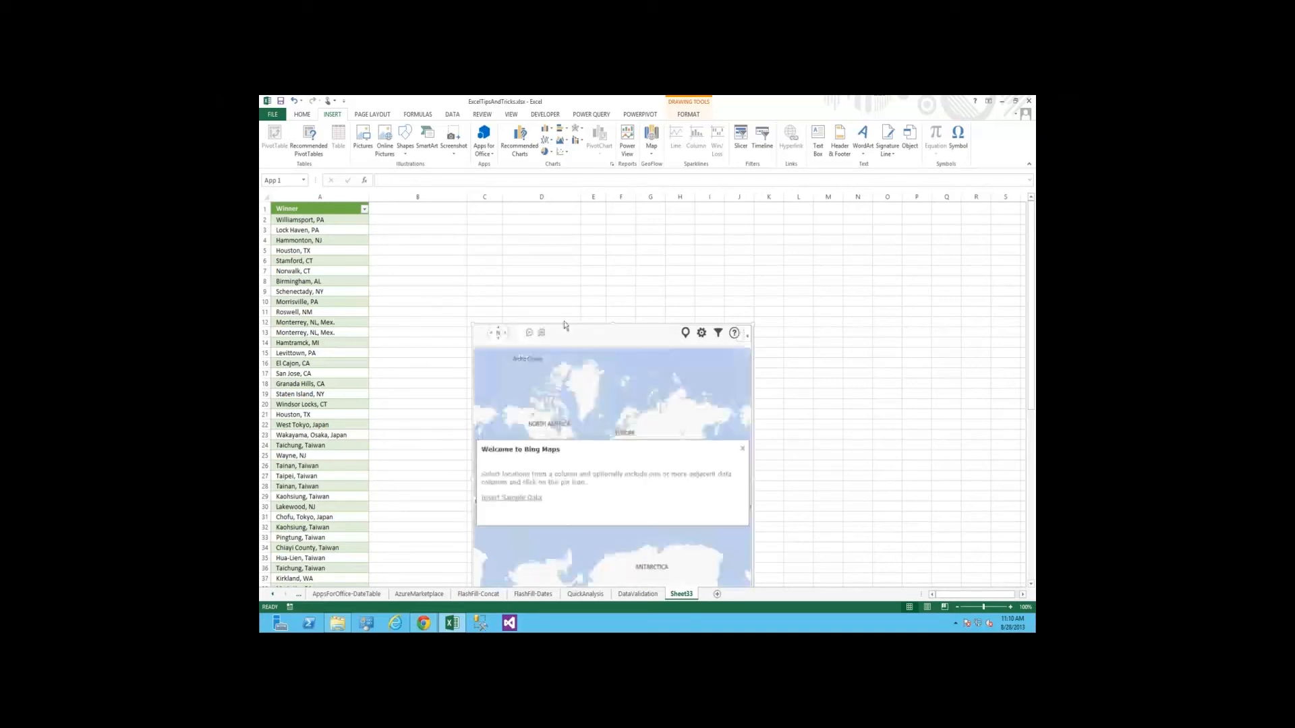
left_click(551, 298)
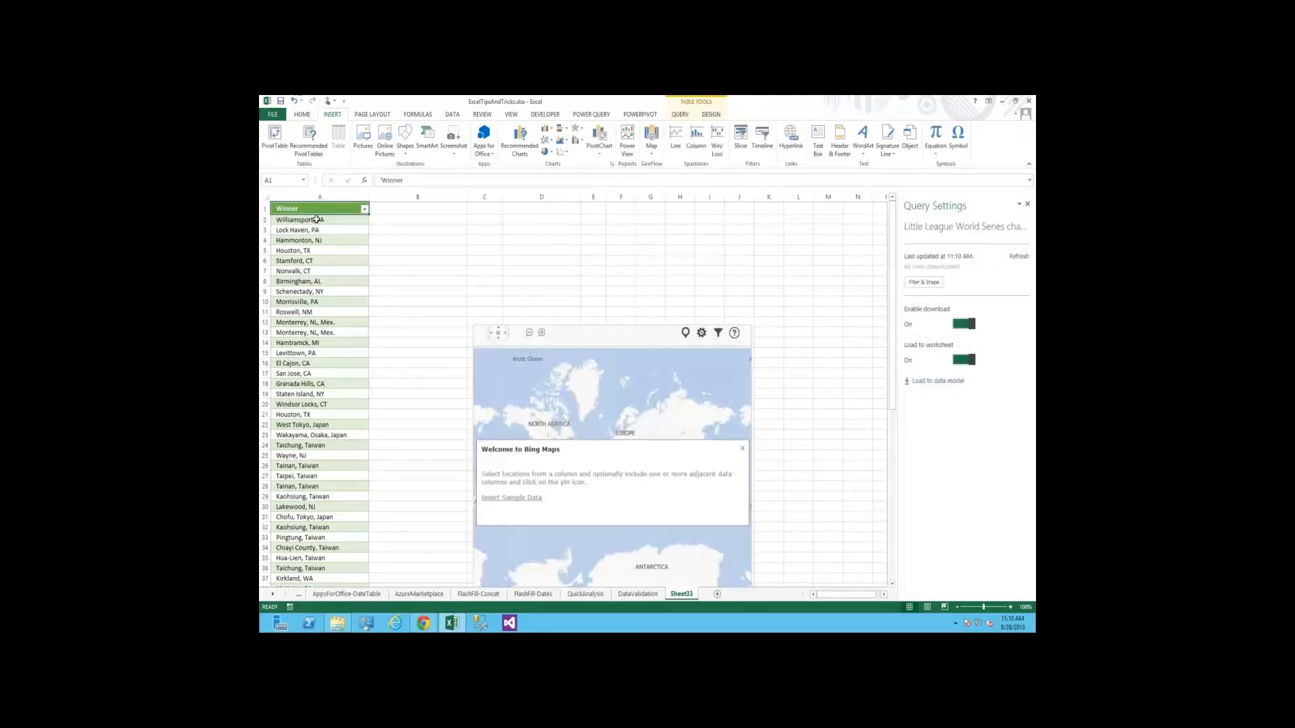
Plot all the Winner locations from A2 to A67 on the Bing map and dismiss the app's notice
left_click_drag(300, 220, 311, 551)
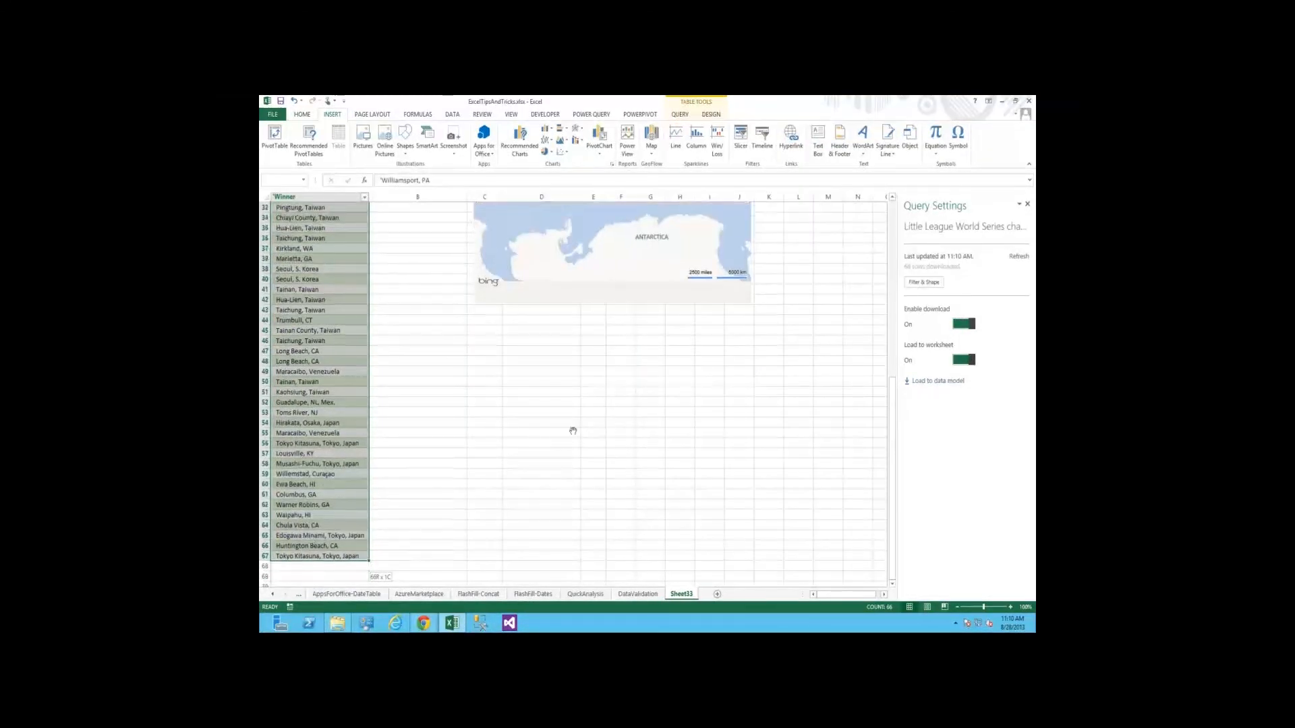
scroll(573, 431, "up", 11)
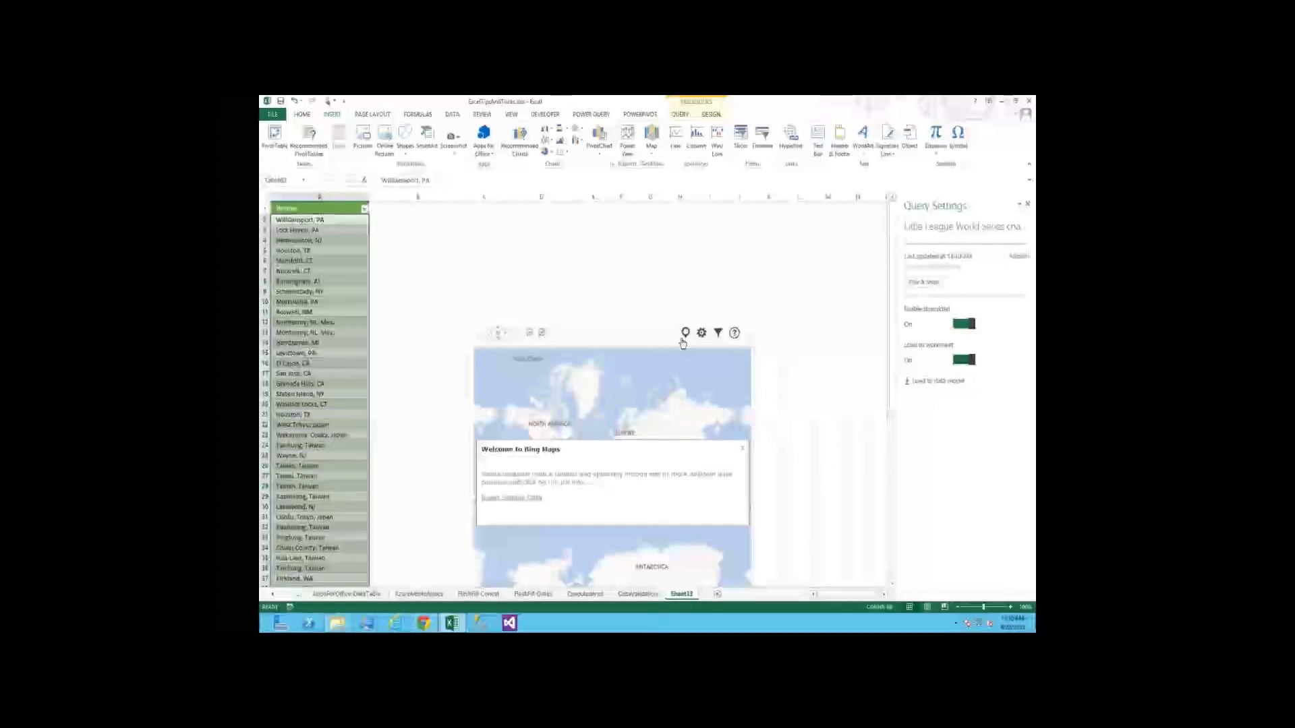
left_click(685, 335)
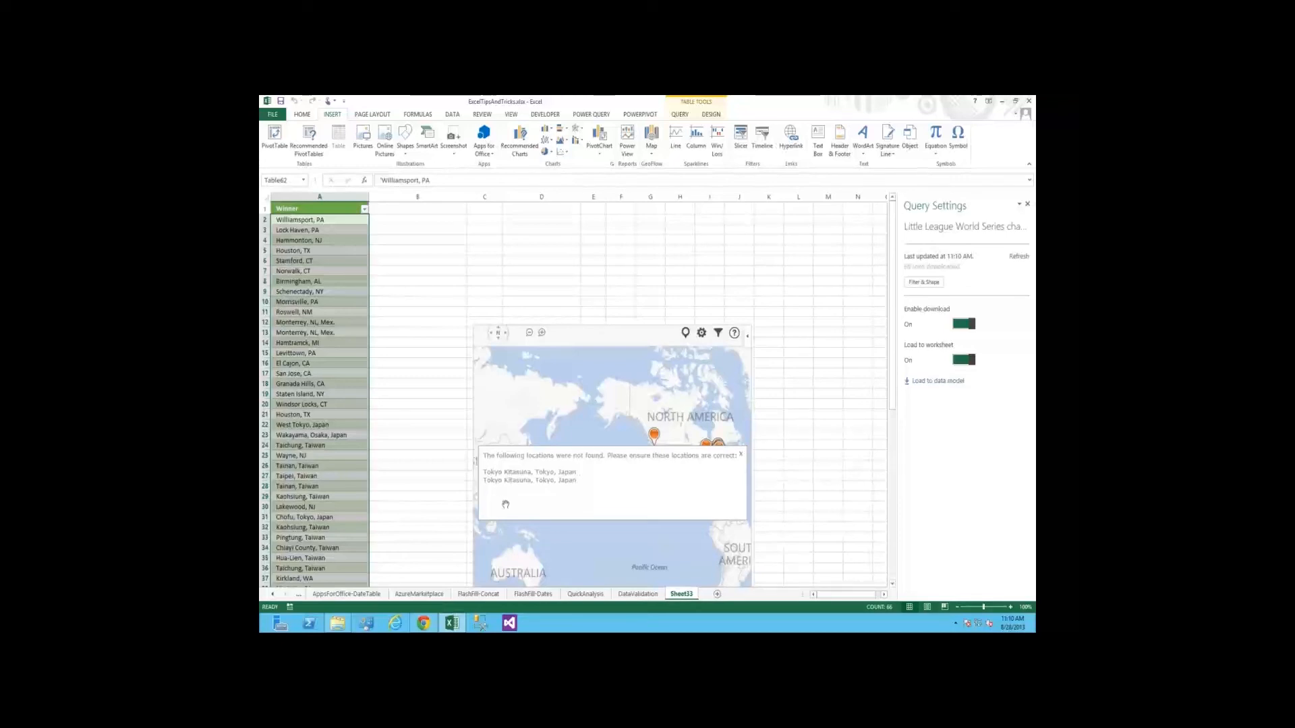
left_click(743, 457)
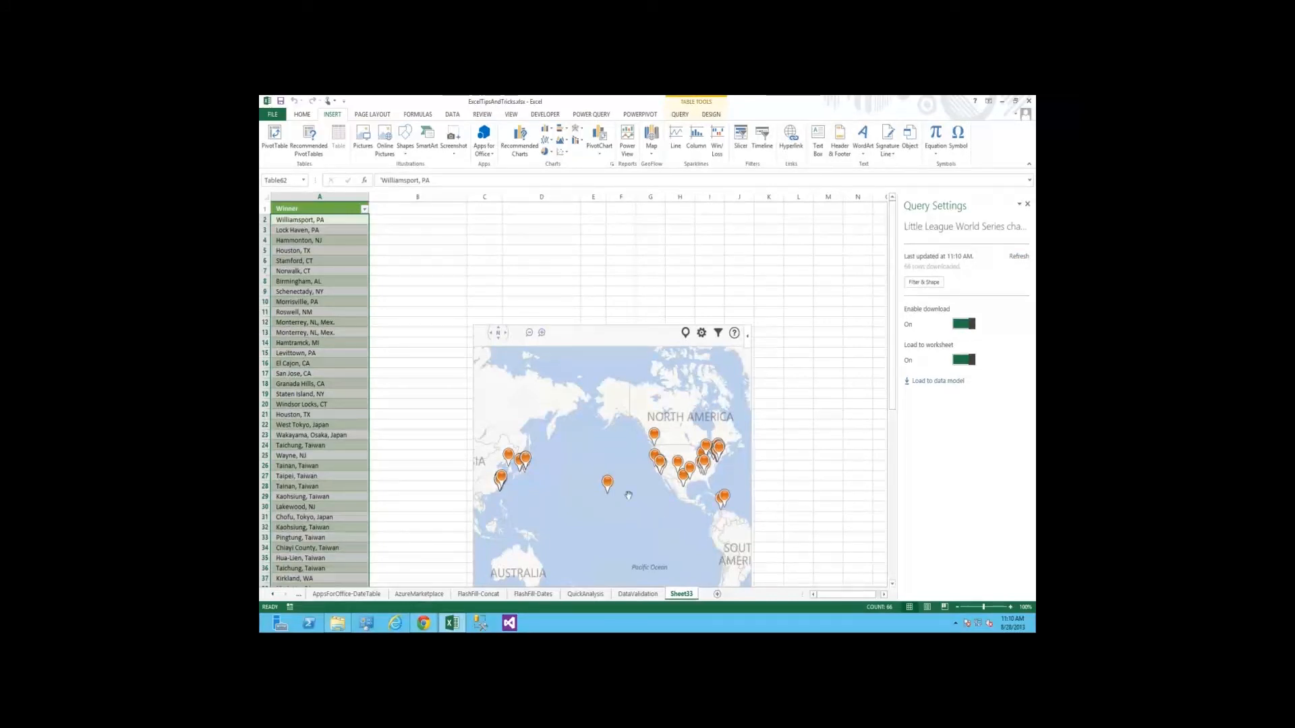
Examine the plotted winner locations across North America and the United States on the Bing map
left_click_drag(628, 496, 571, 485)
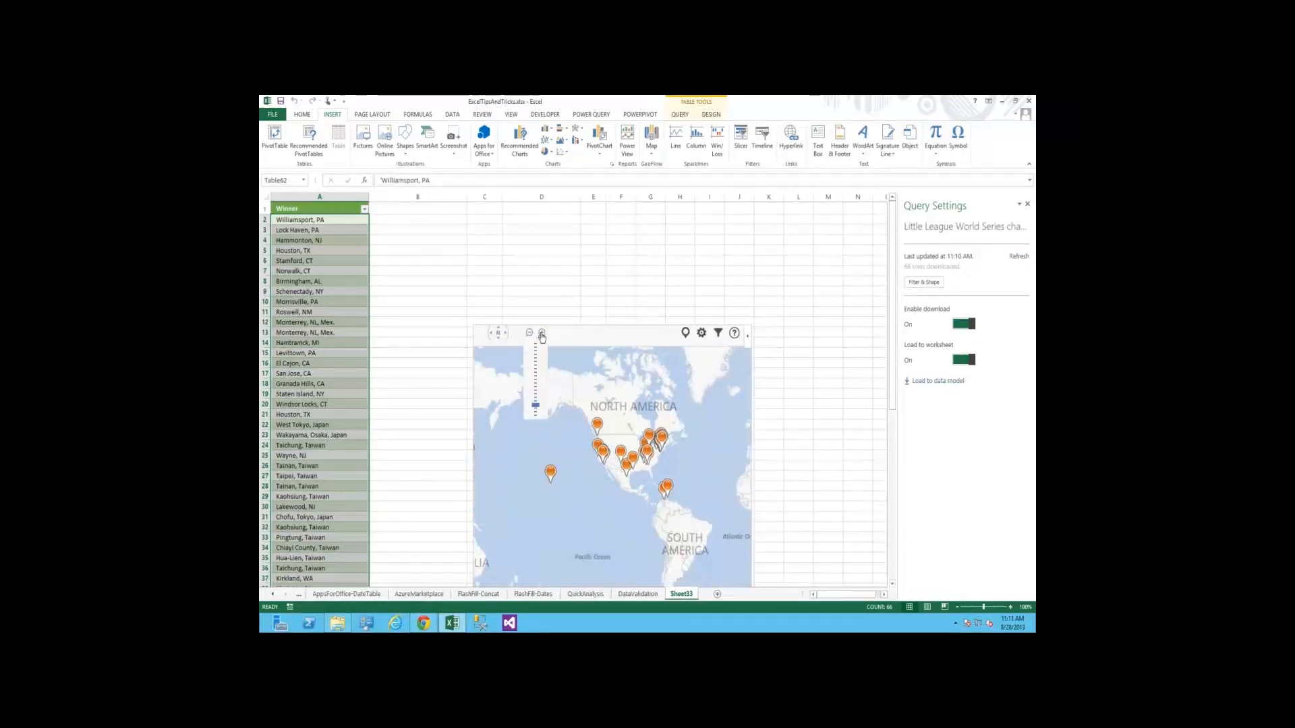
left_click(541, 333)
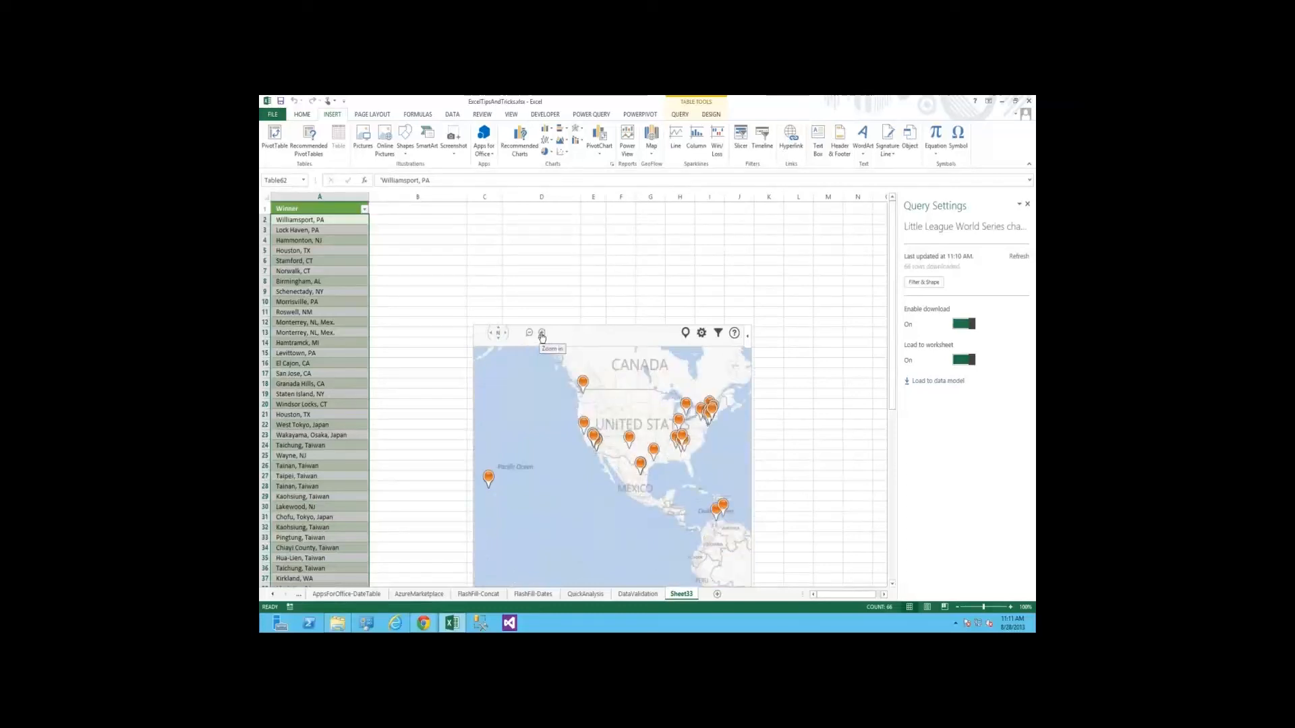
scroll(607, 429, "up", 1)
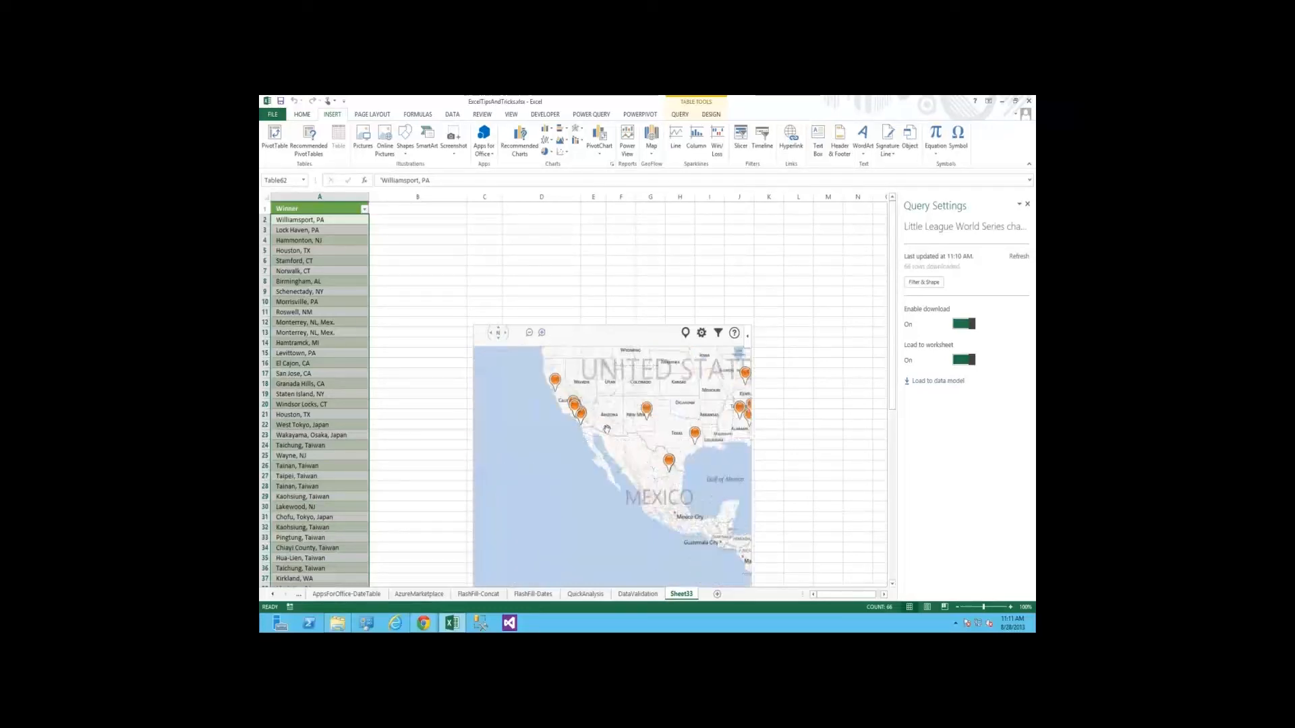
left_click_drag(607, 429, 537, 497)
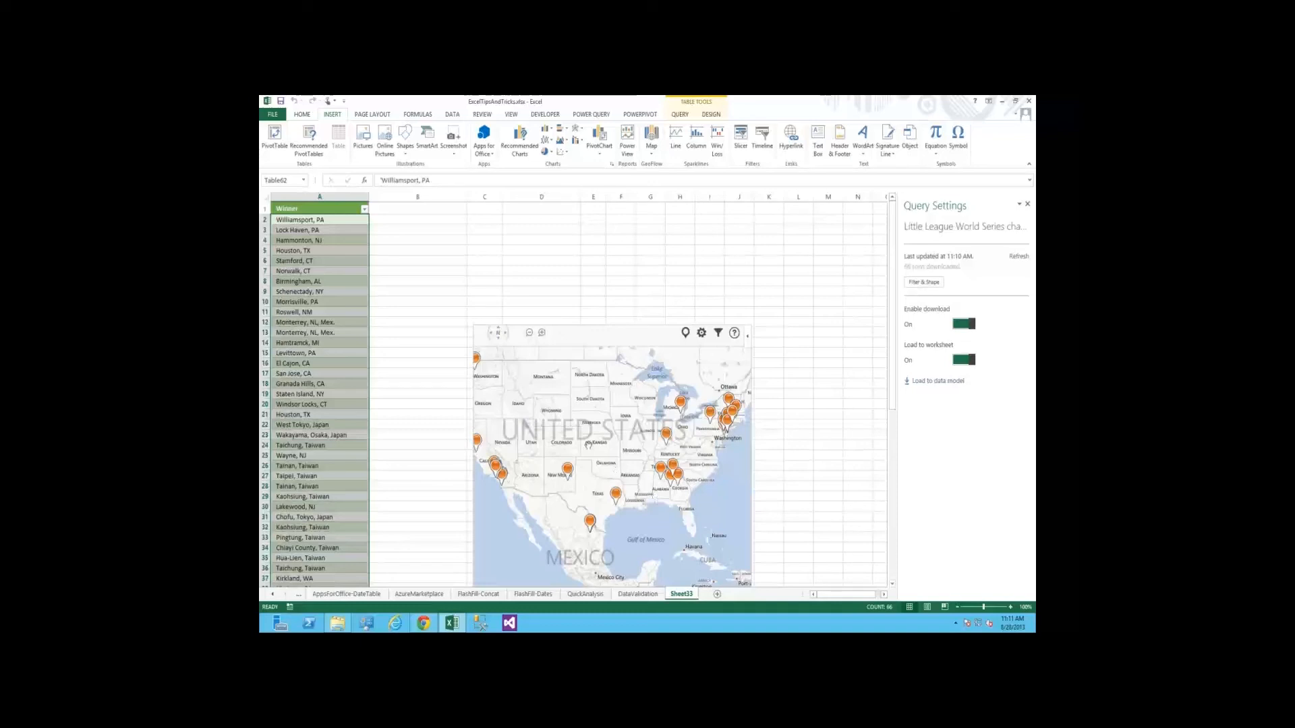
left_click_drag(589, 445, 625, 446)
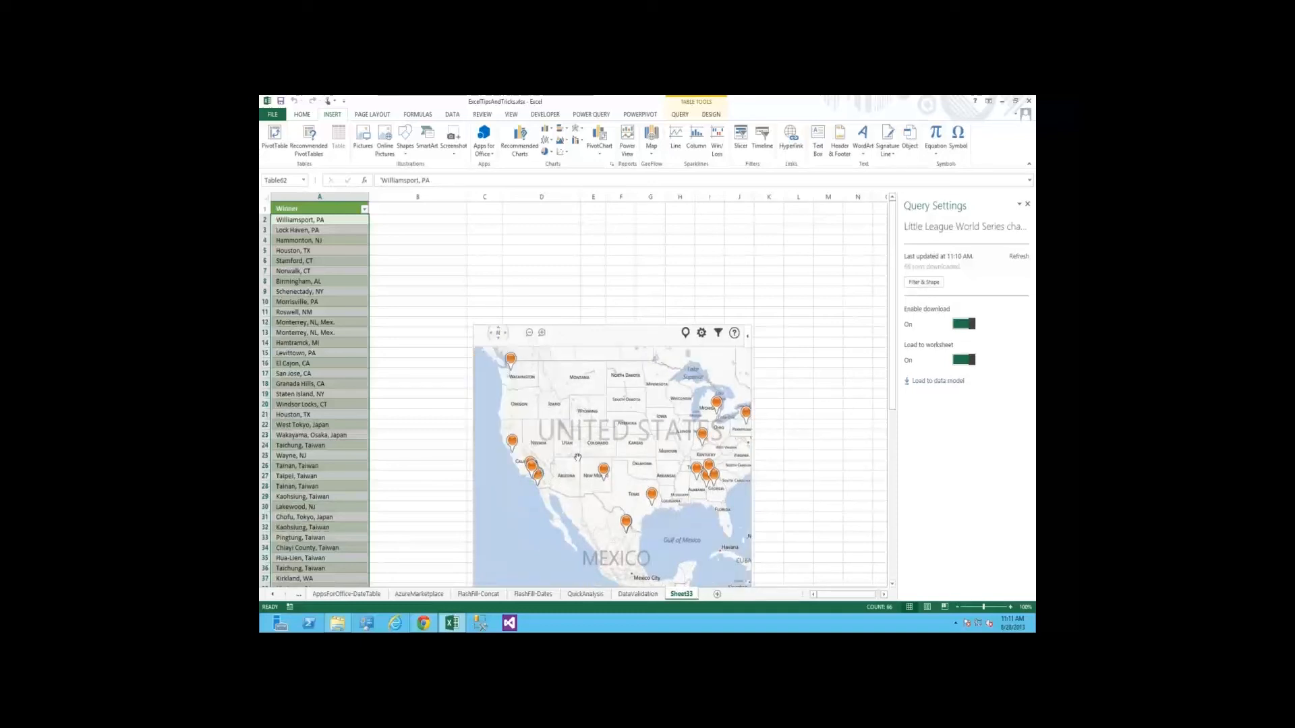
left_click_drag(578, 457, 625, 490)
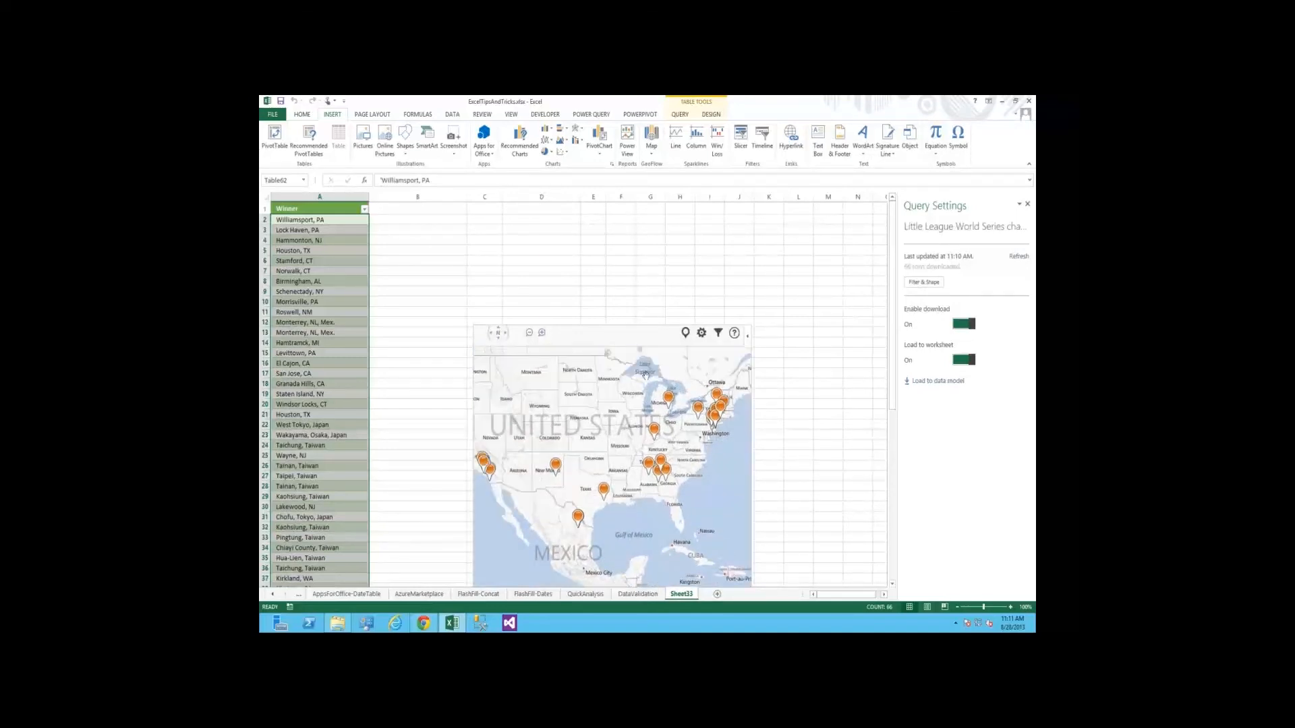
Open the Create Time Dimension app on the AppsForOffice-DateTable sheet, with cell A1 as the insertion point
left_click(347, 595)
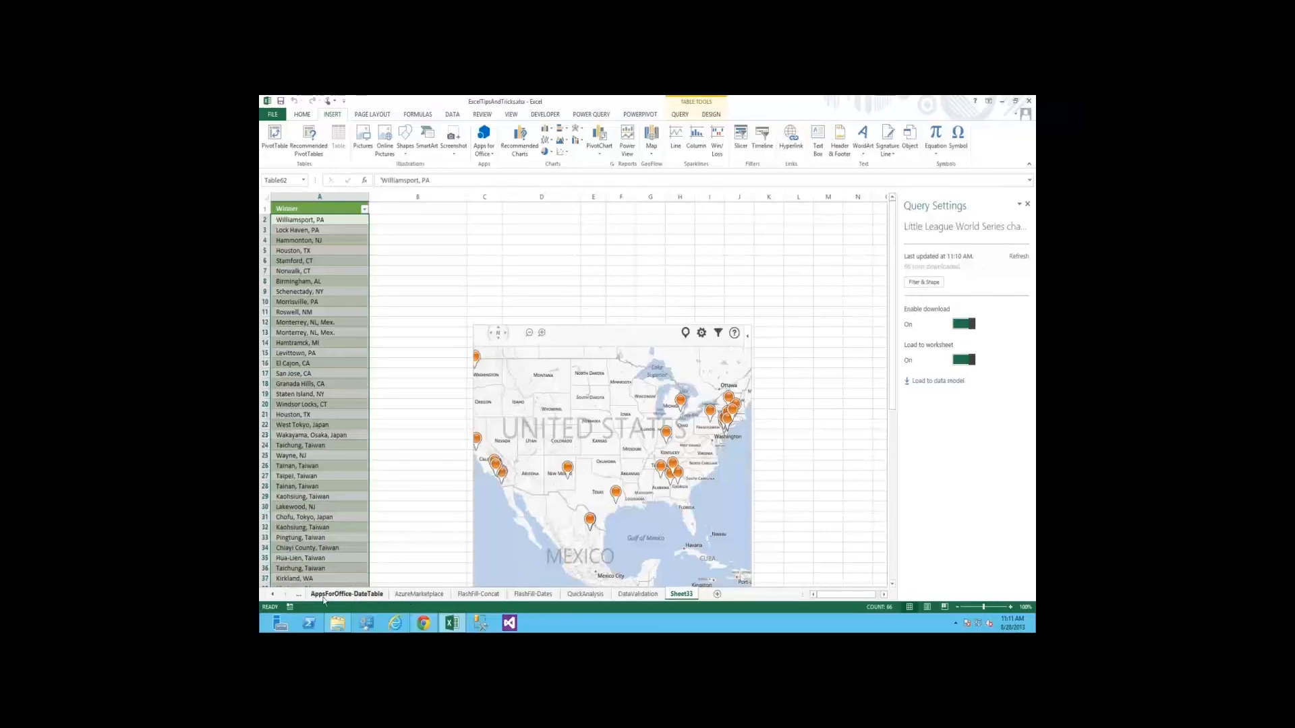
left_click(324, 595)
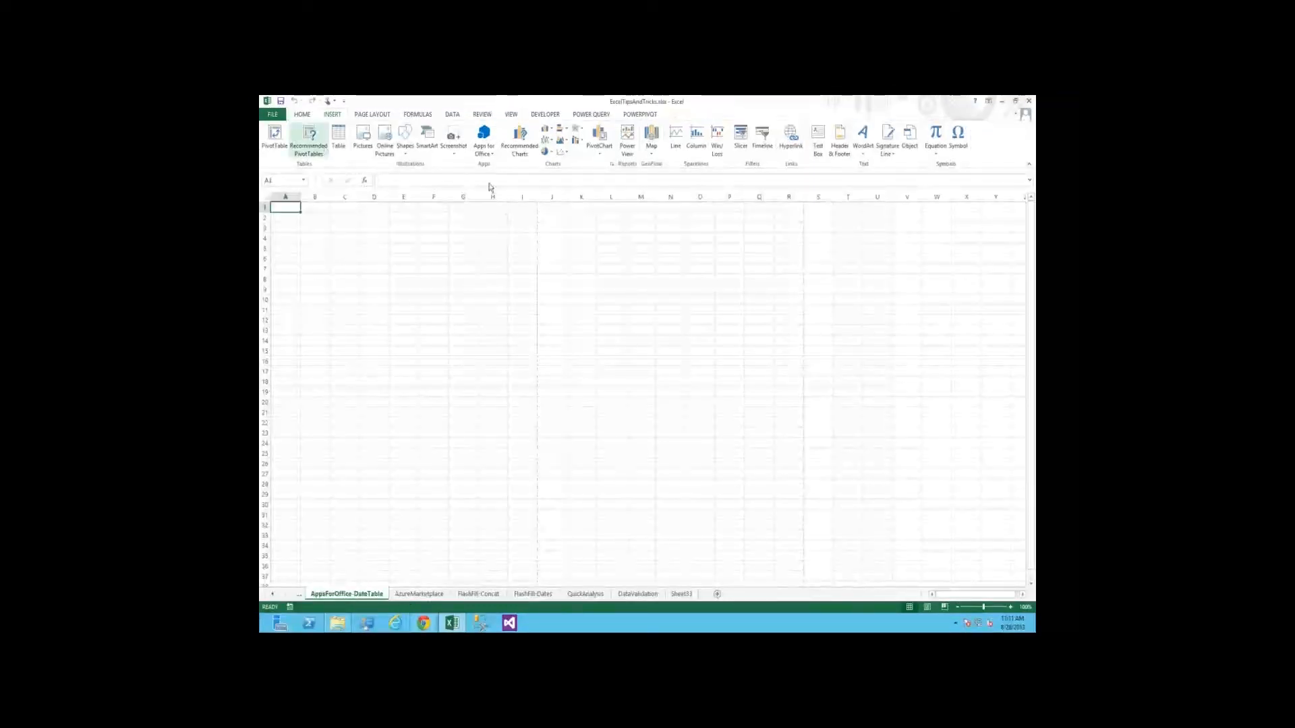
left_click(483, 141)
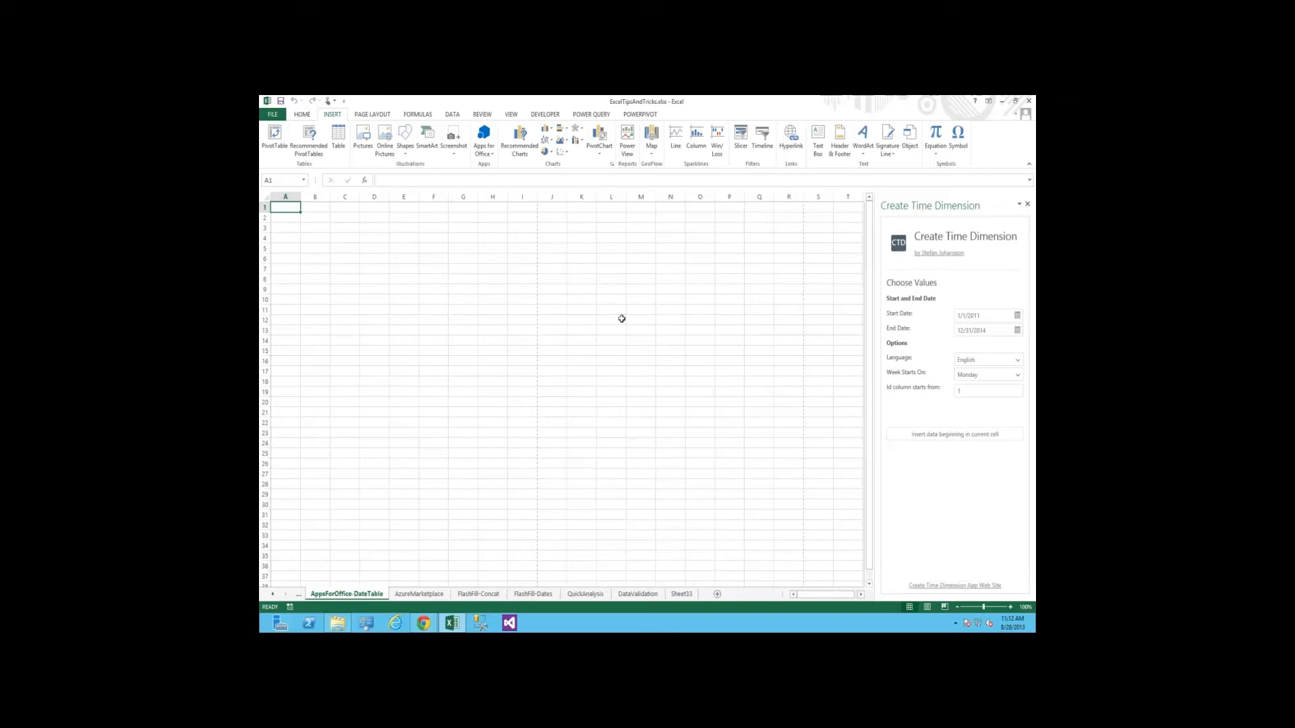
left_click(436, 297)
key("ctrl+Home")
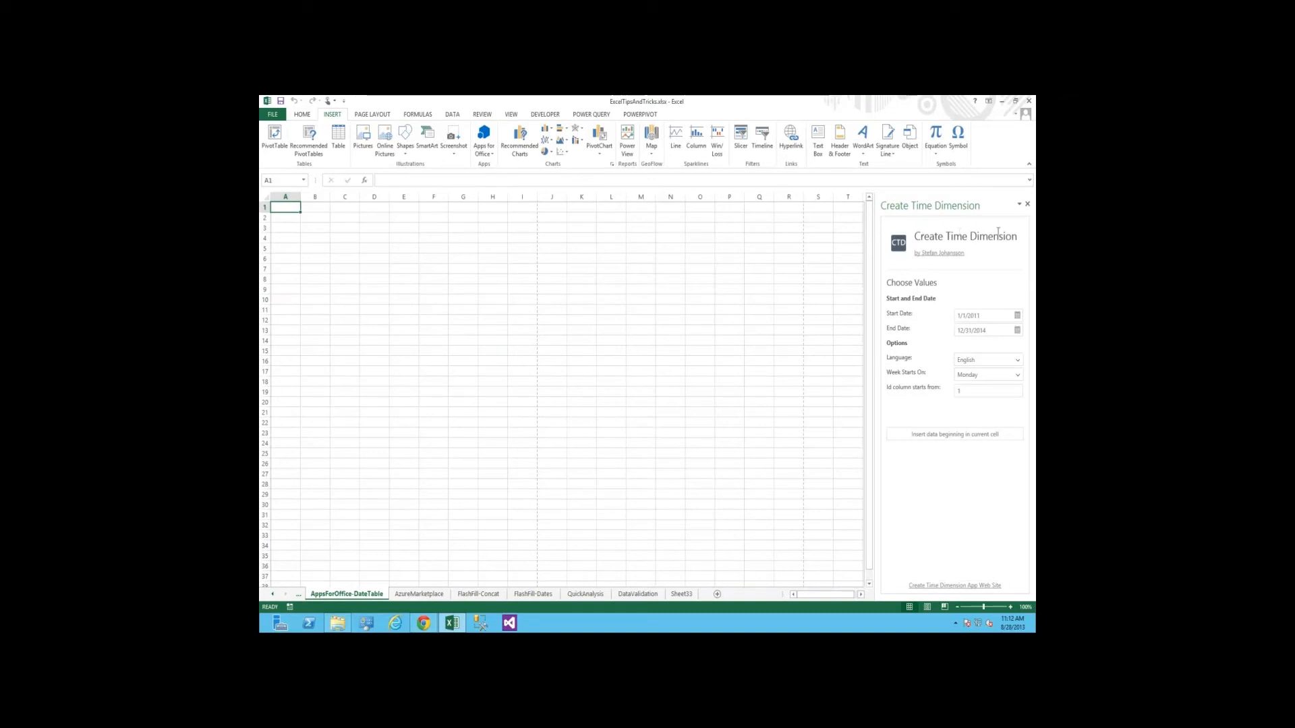
Insert a date table at A1 covering 1/1/2011 to 12/31/2014, with English as the language and weeks starting on Monday
left_click(972, 317)
left_click(986, 318)
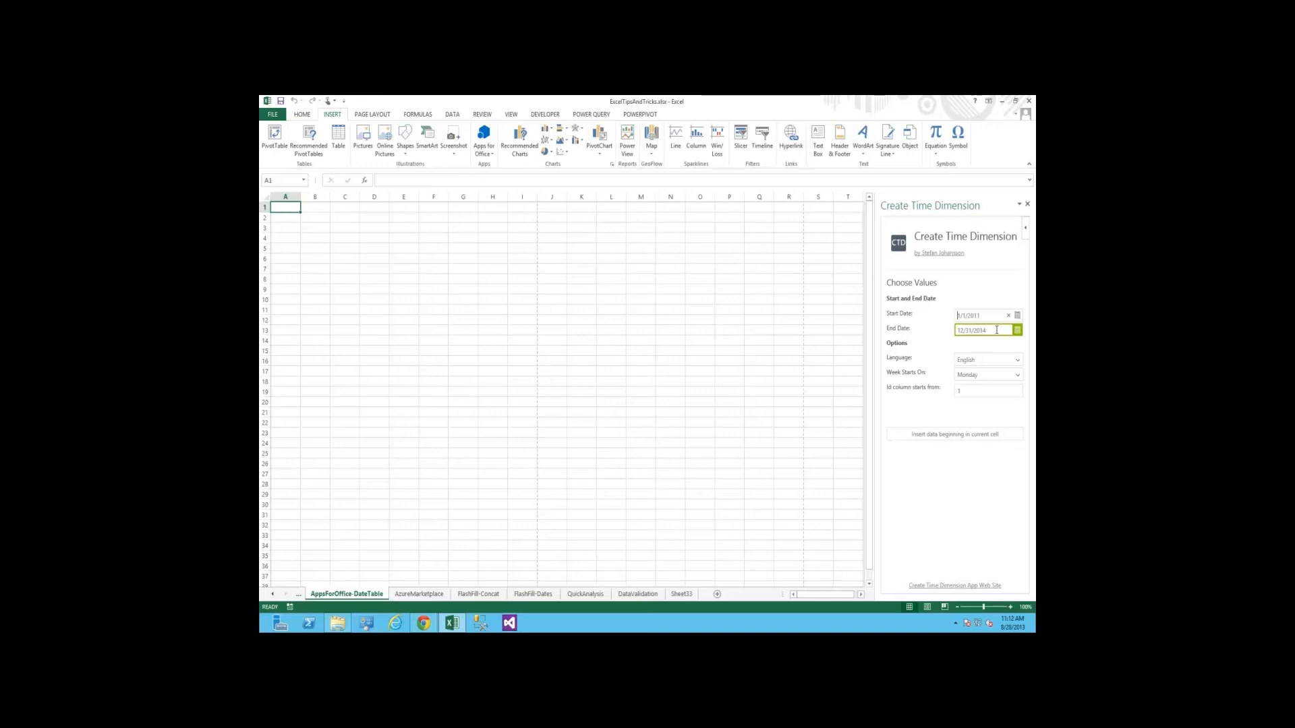
left_click(1019, 367)
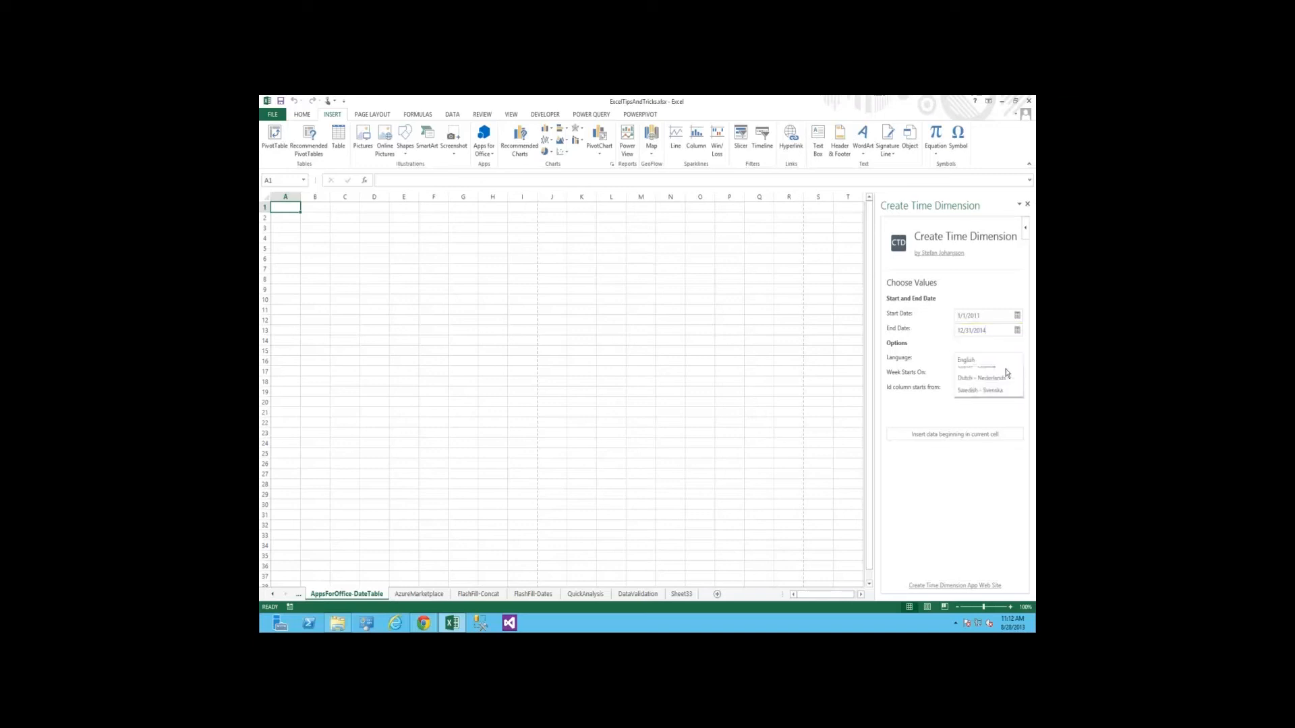
left_click(990, 376)
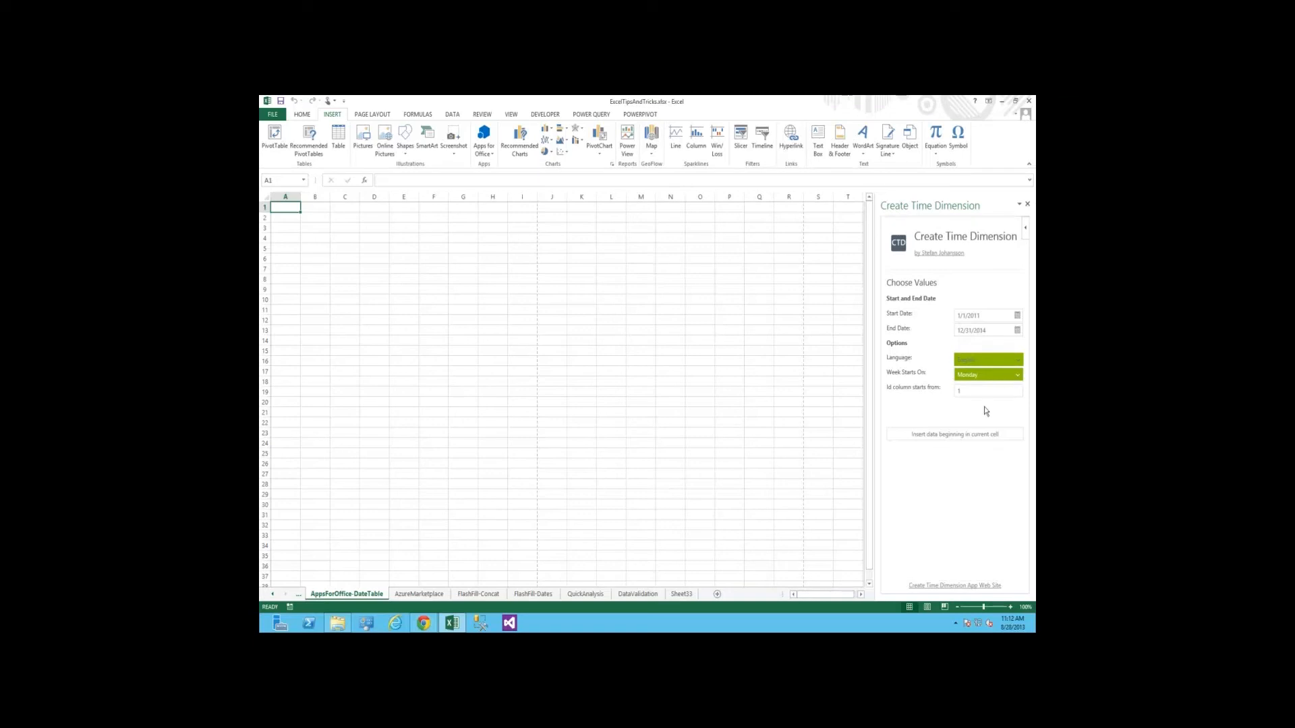
left_click(1016, 376)
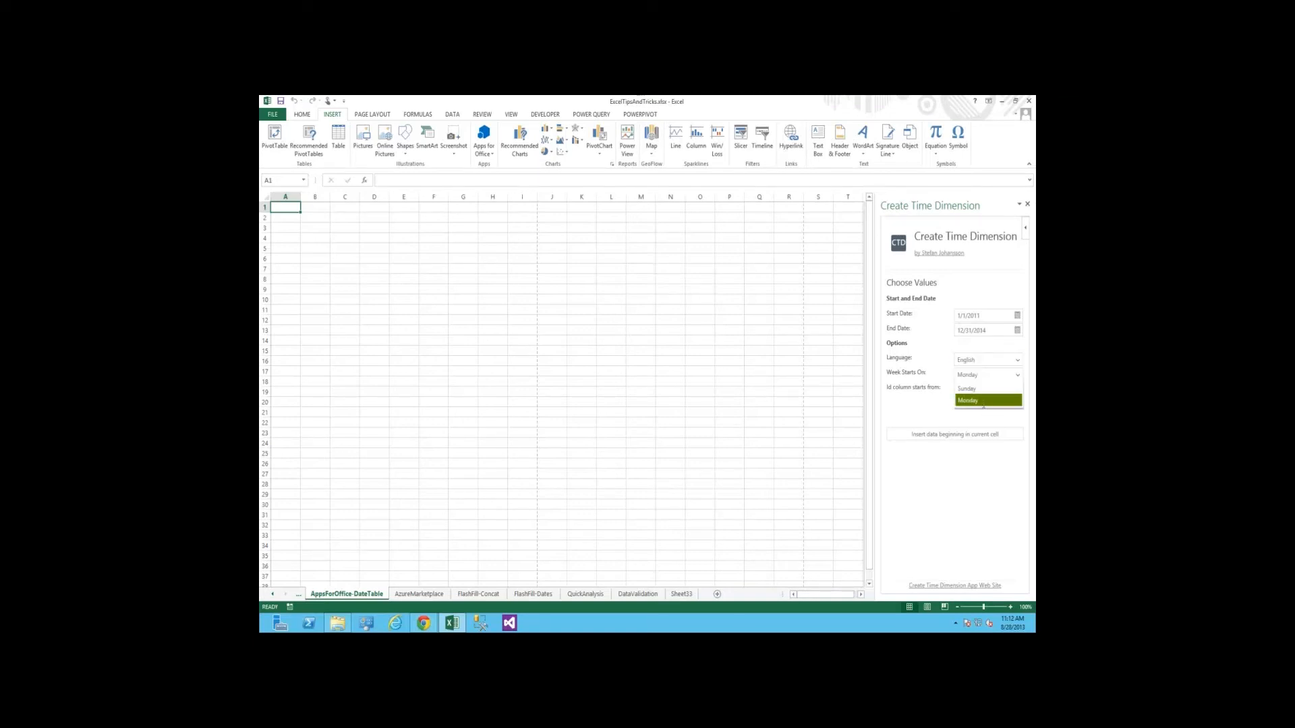
left_click(978, 400)
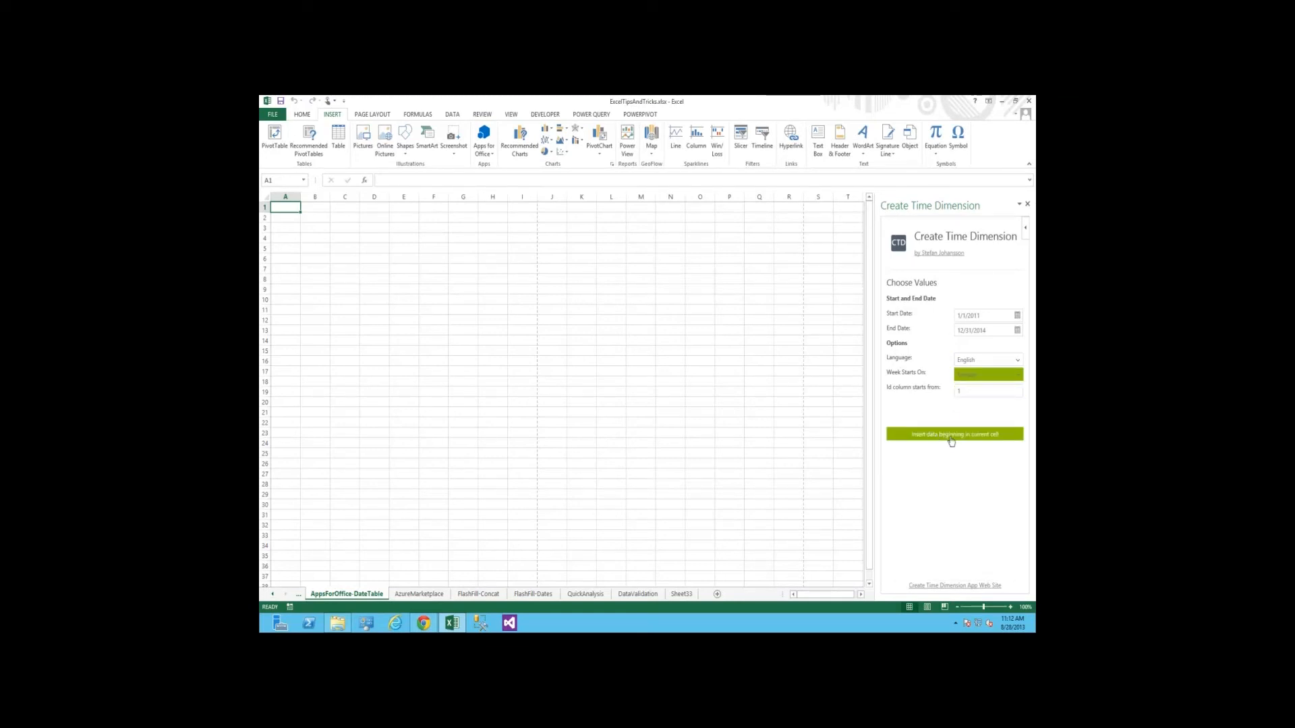
left_click(951, 436)
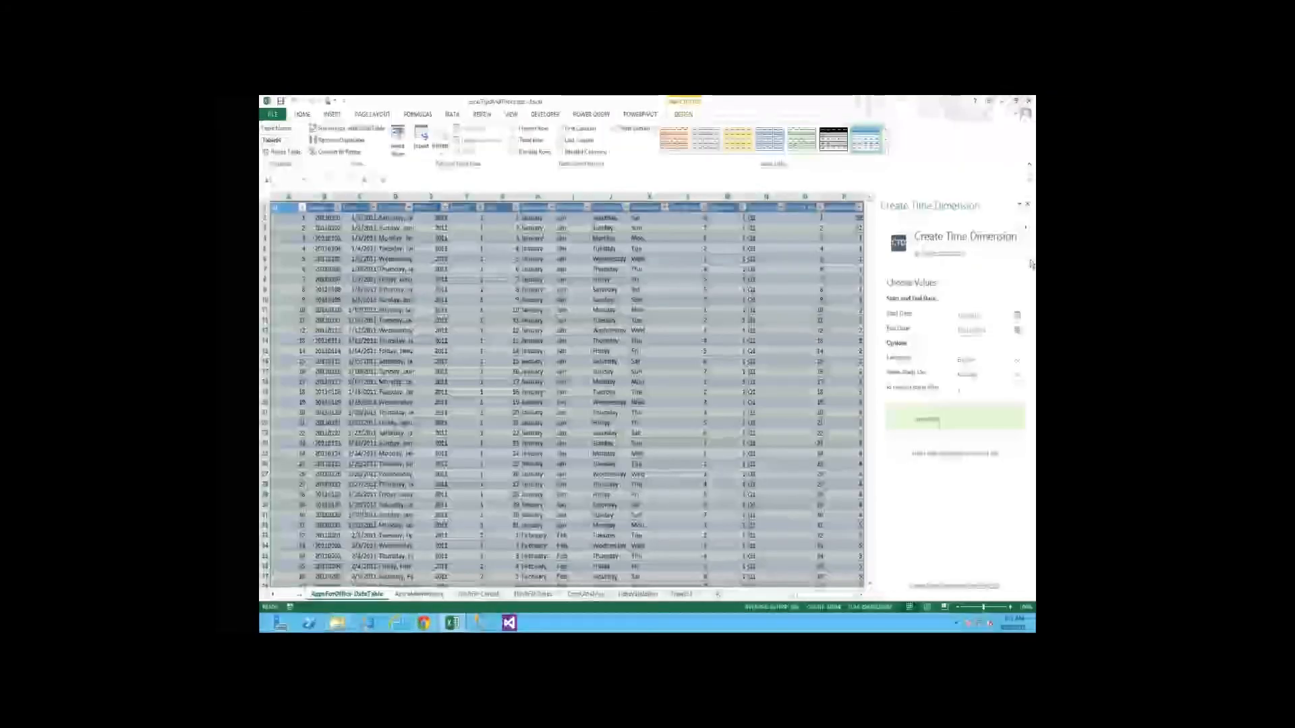
Look over the columns and rows of the inserted date table, and switch to the Apps for Excel store page in Chrome
key("Right")
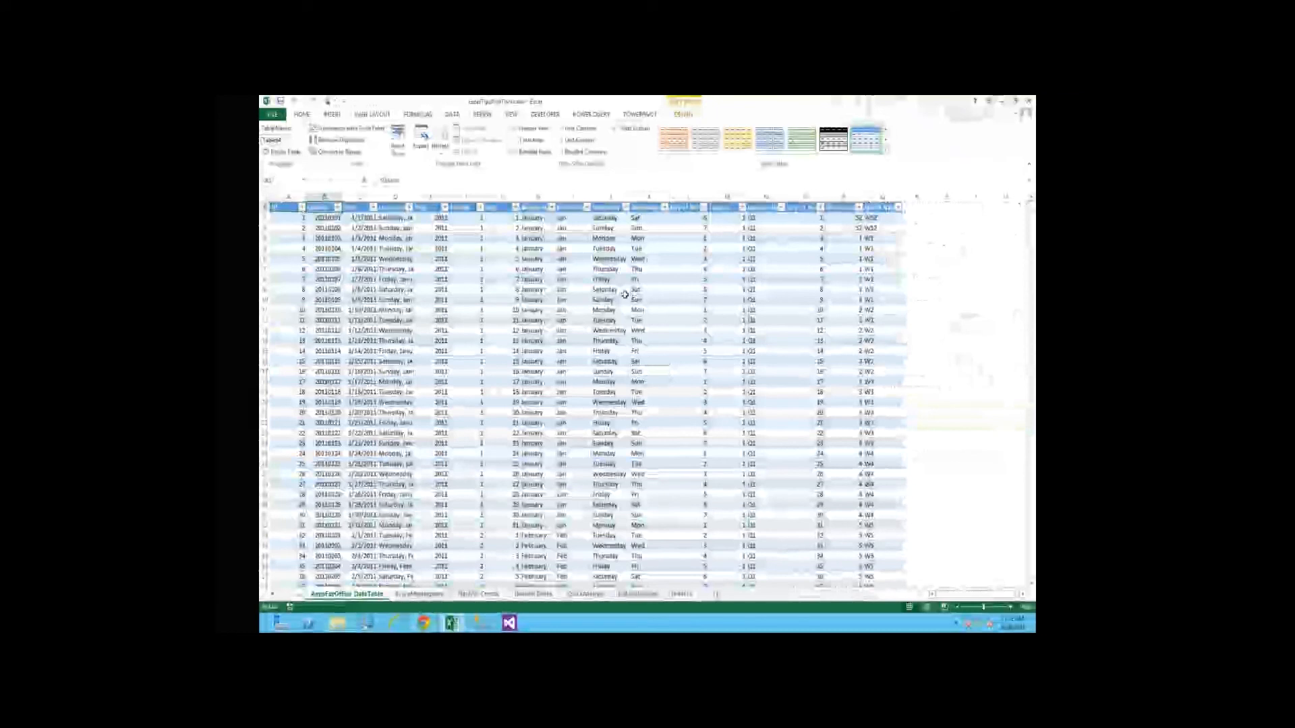
key("Left")
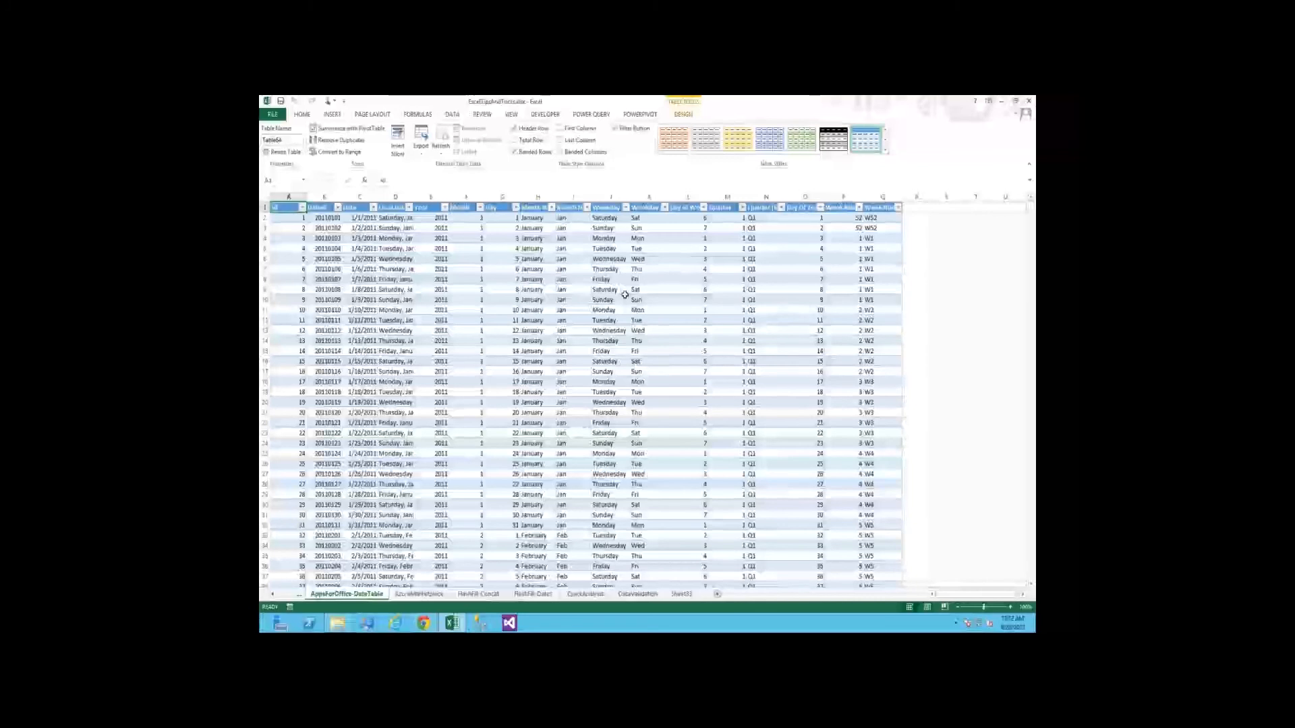
key("Down")
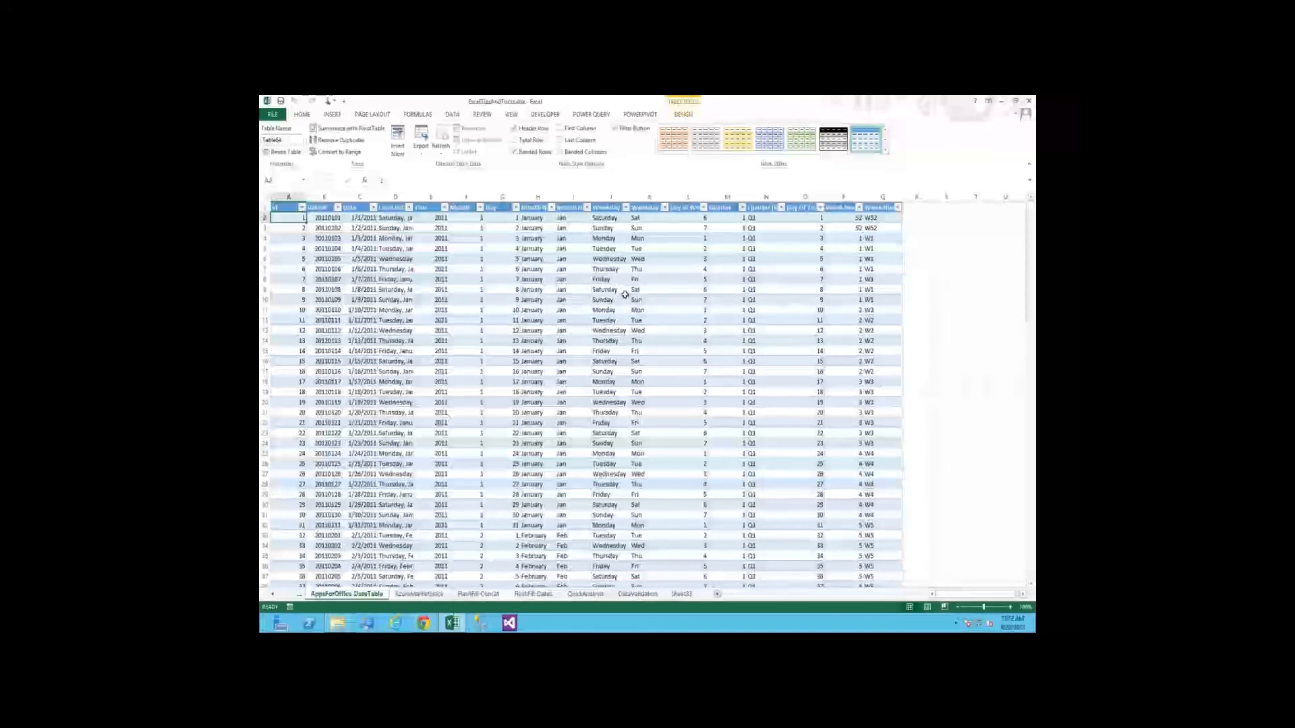
key("Up")
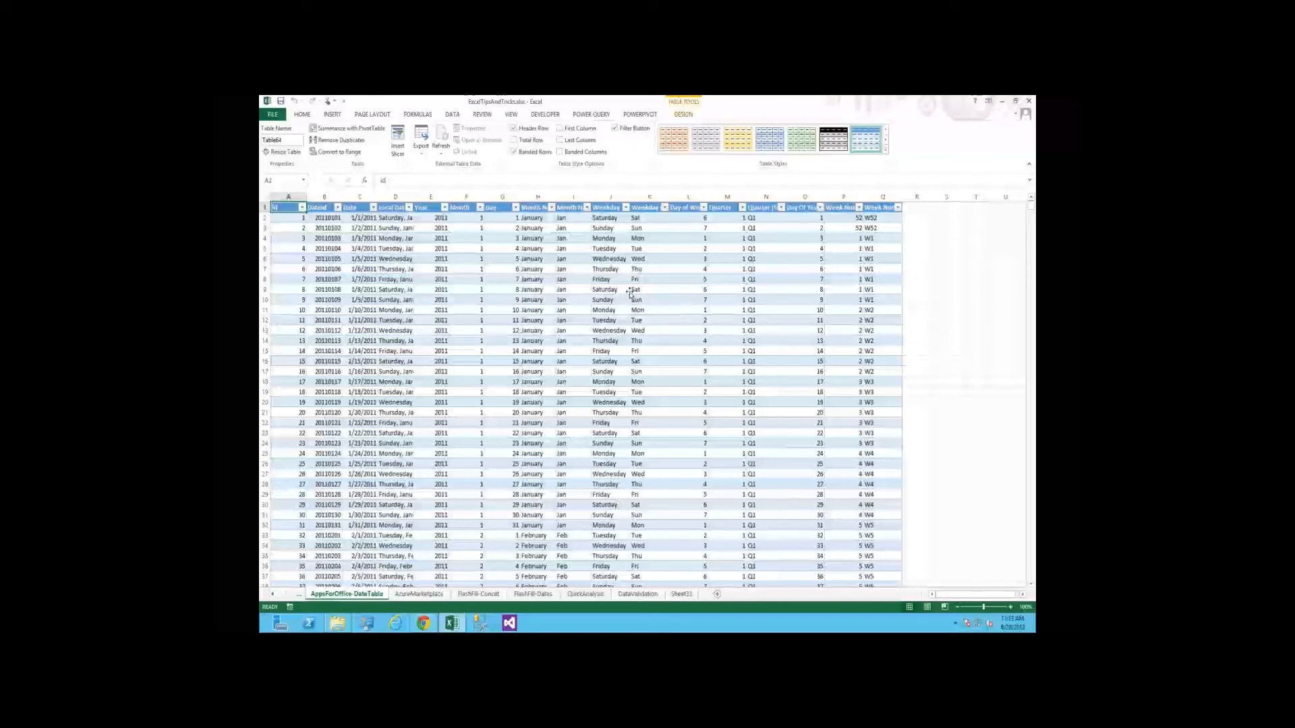
left_click(629, 291)
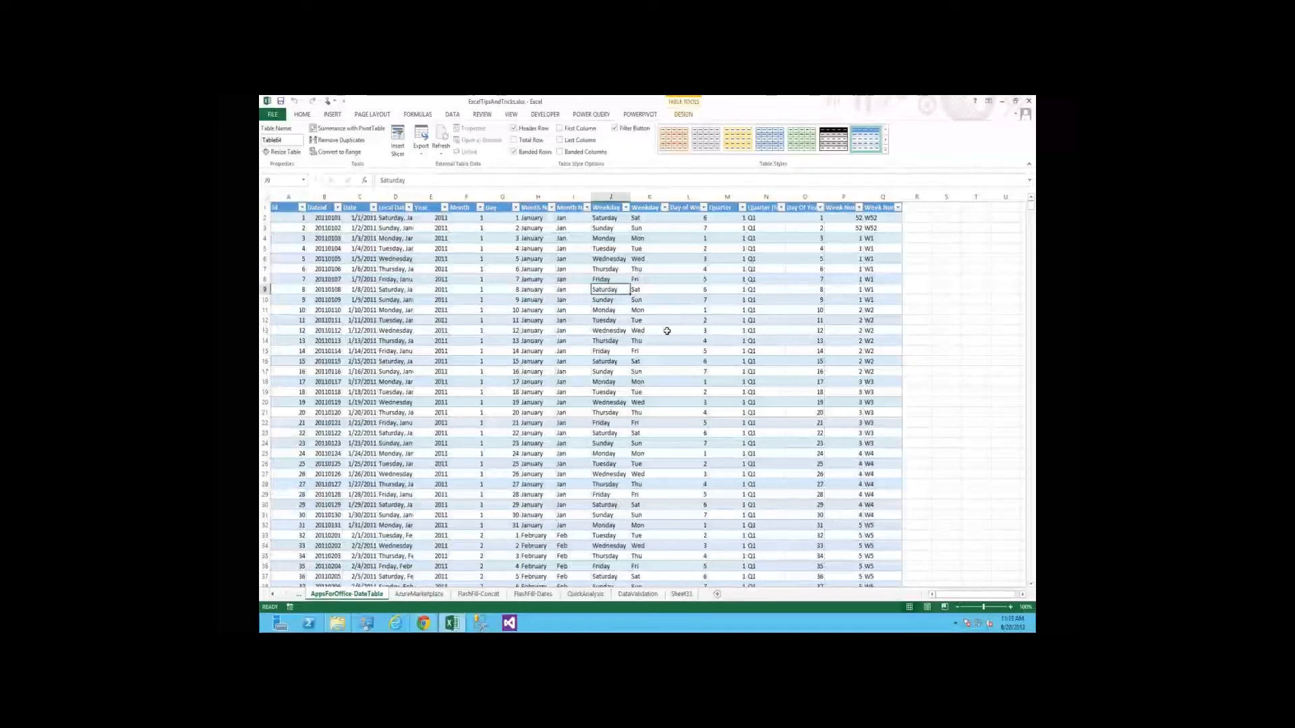
left_click(433, 624)
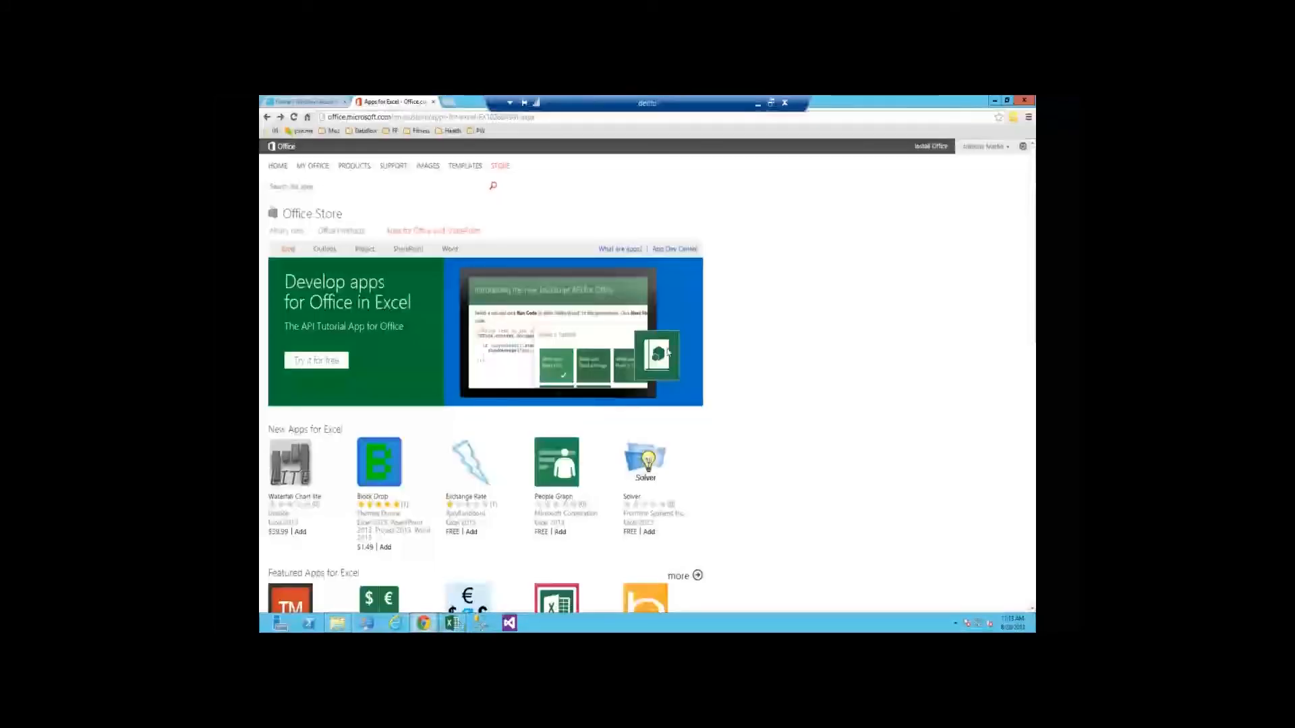
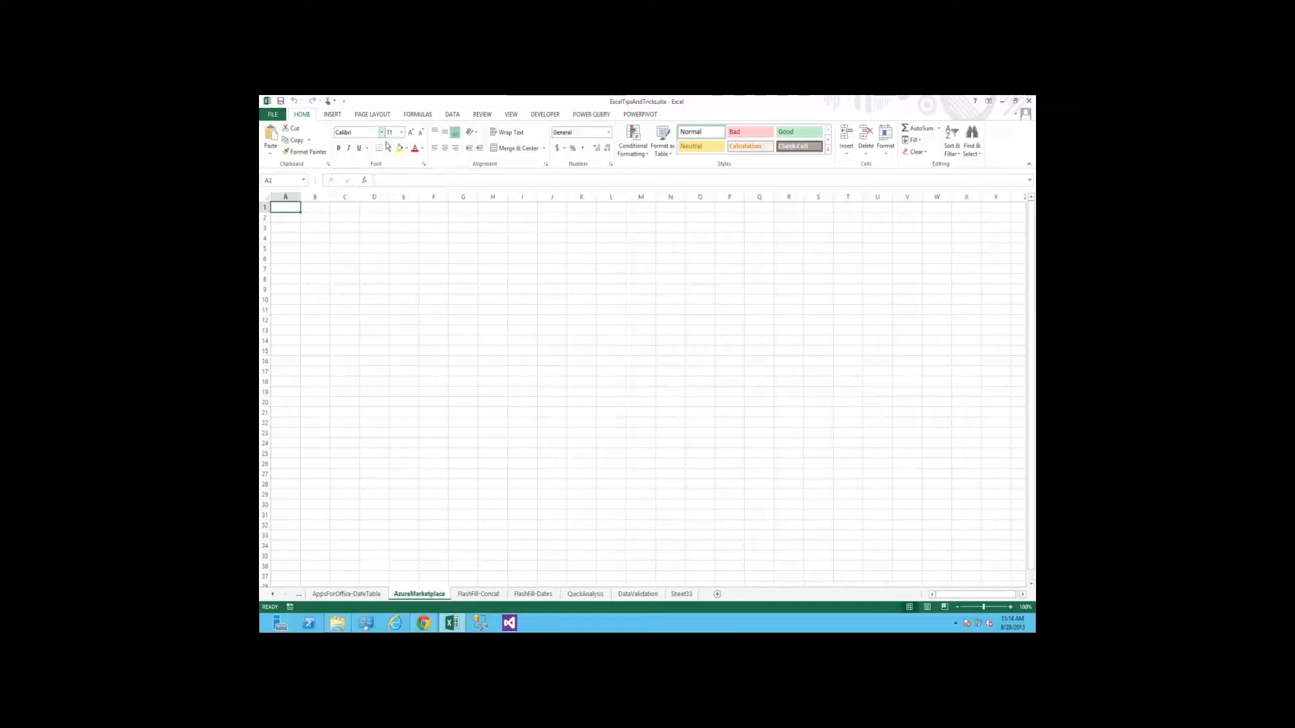
Start a connection to a Windows Azure Marketplace feed on the AzureMarketplace sheet and open the online data feed catalog
left_click(452, 115)
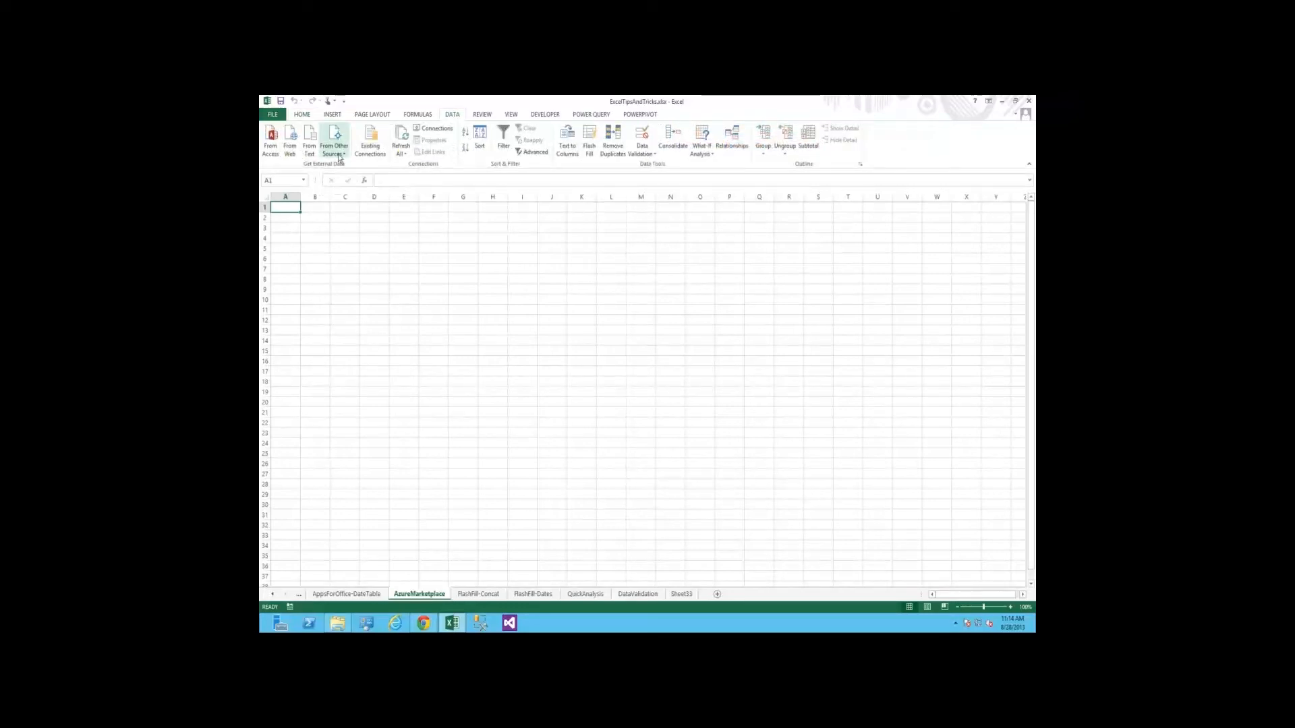
left_click(339, 156)
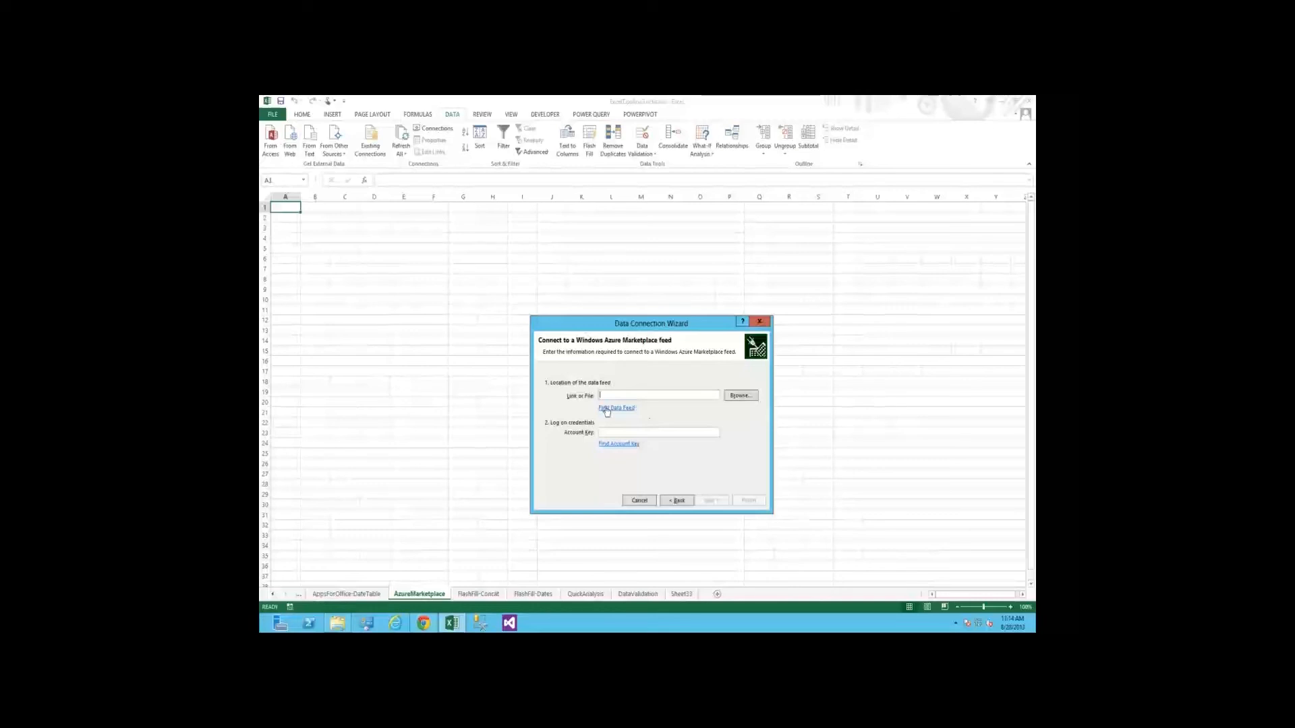
left_click(630, 408)
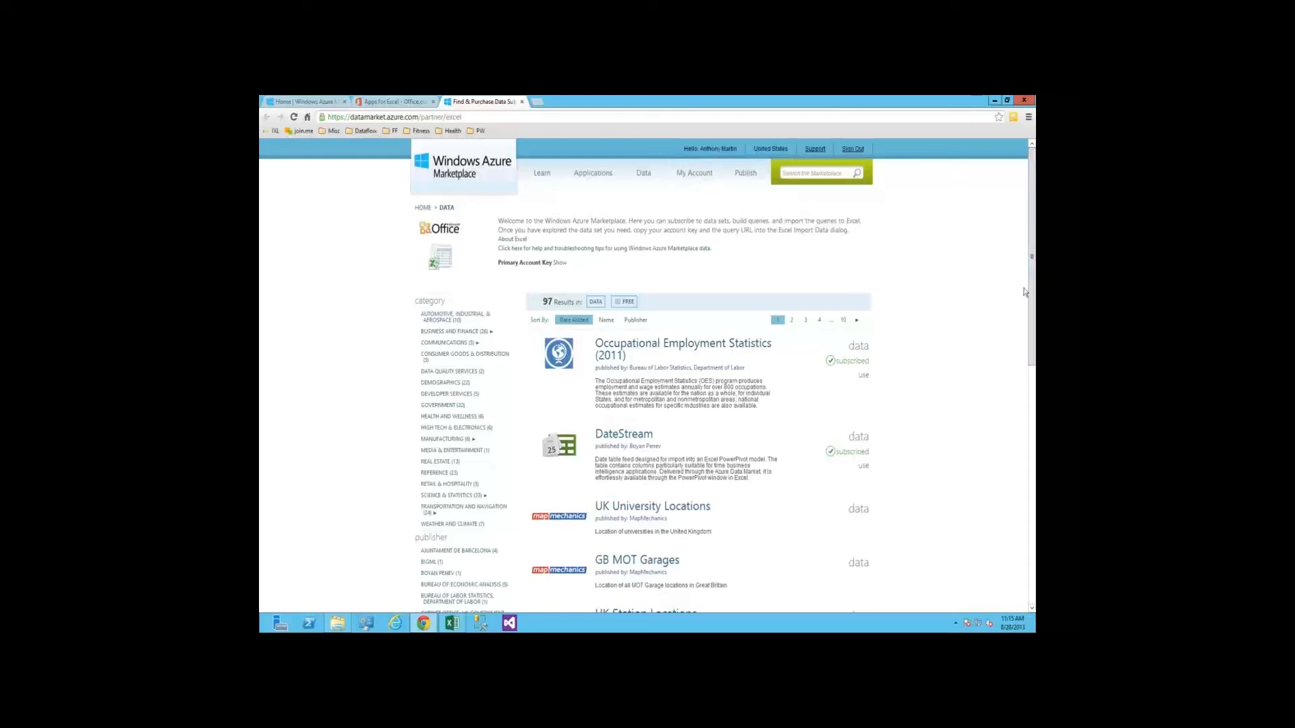
Browse the free datasets in the marketplace's Science & Statistics category
scroll(379, 304, "down", 3)
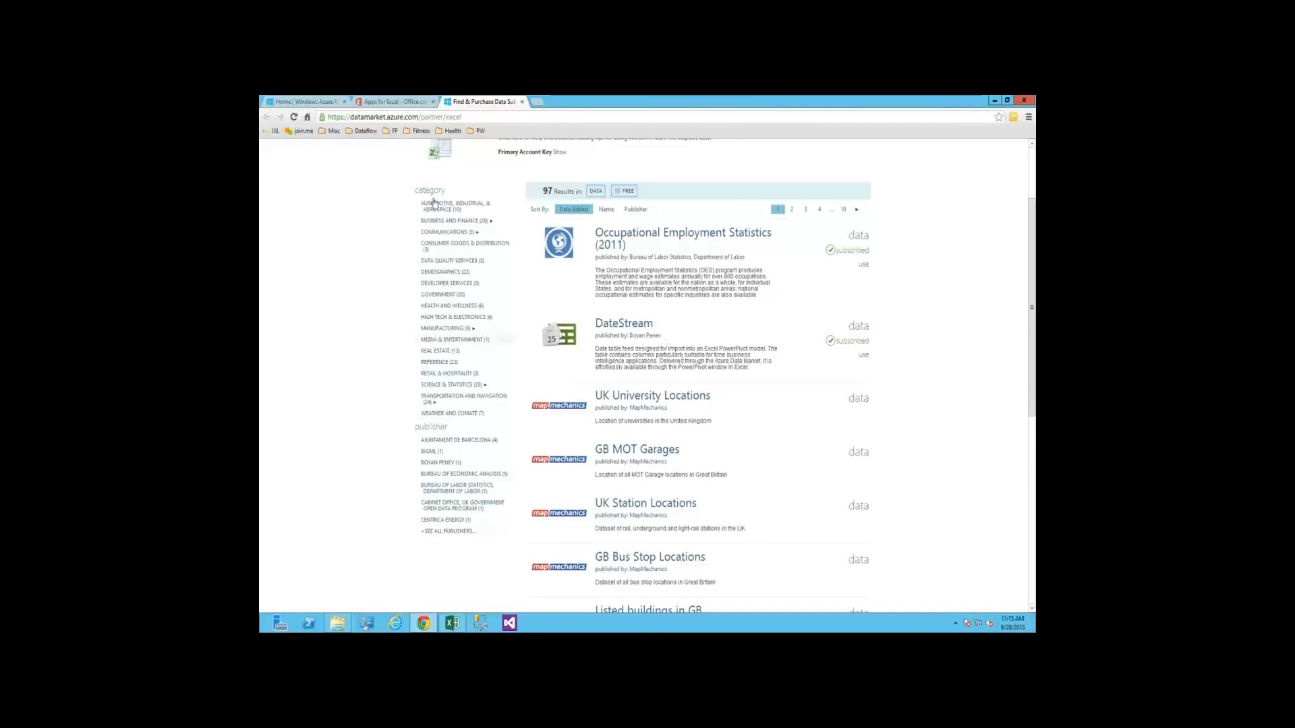
left_click(448, 386)
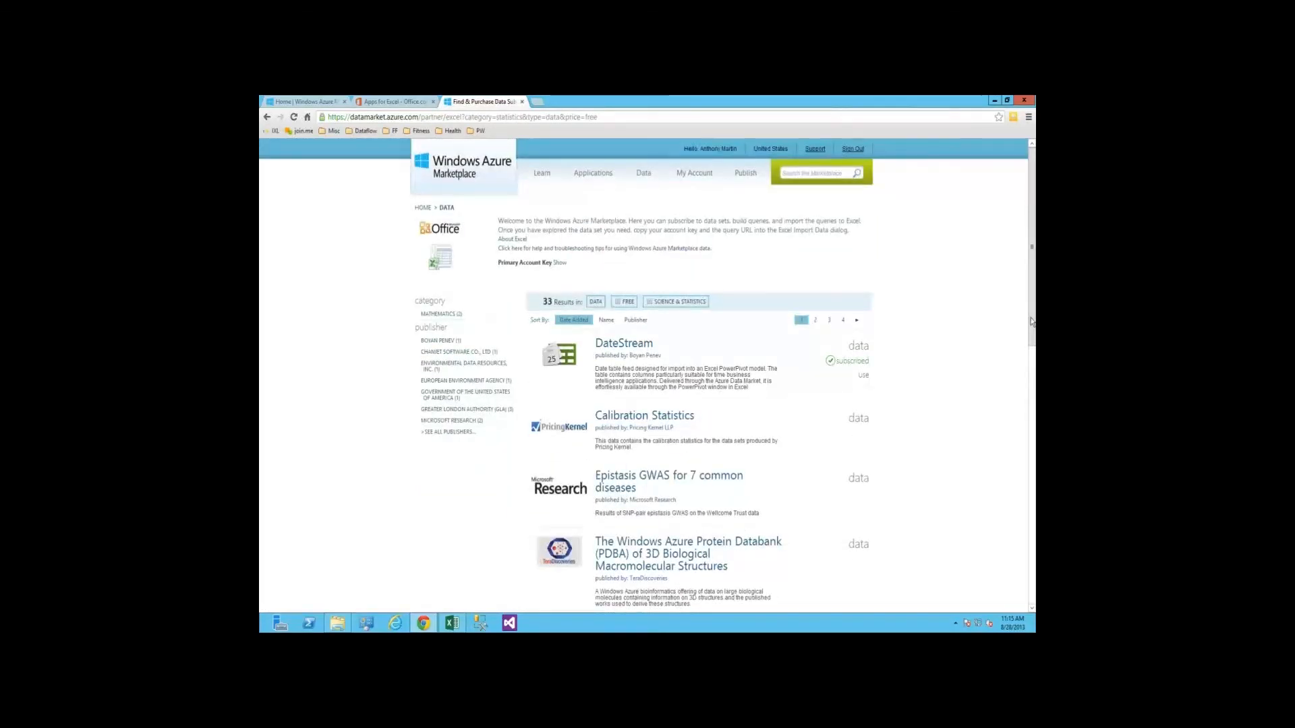
scroll(1031, 327, "down", 2)
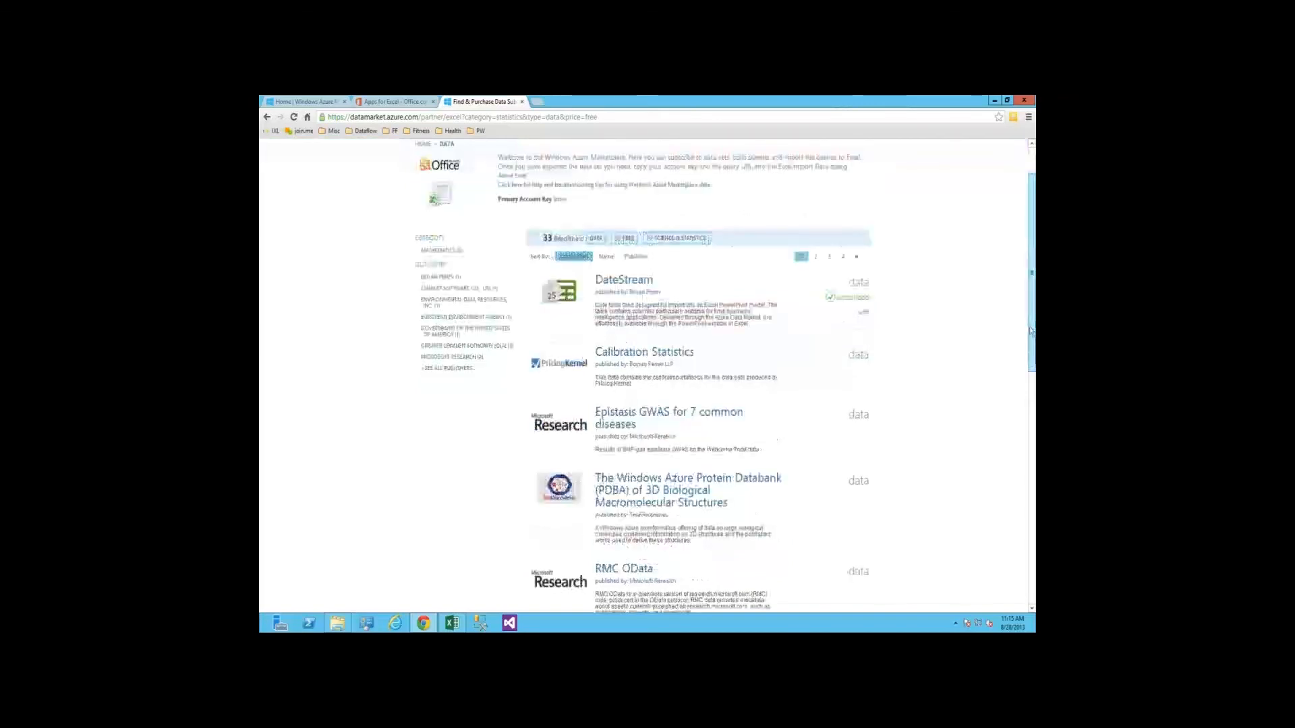
scroll(1031, 331, "down", 2)
scroll(654, 442, "down", 1)
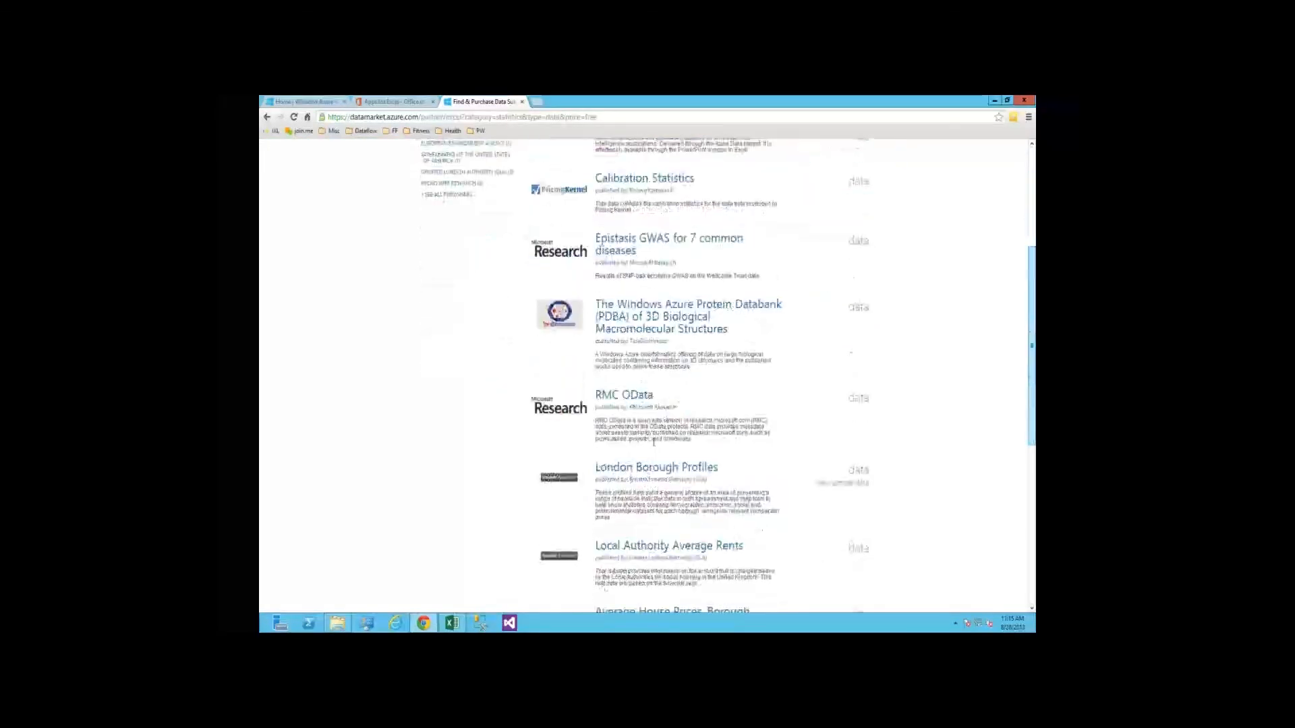
scroll(654, 442, "down", 1)
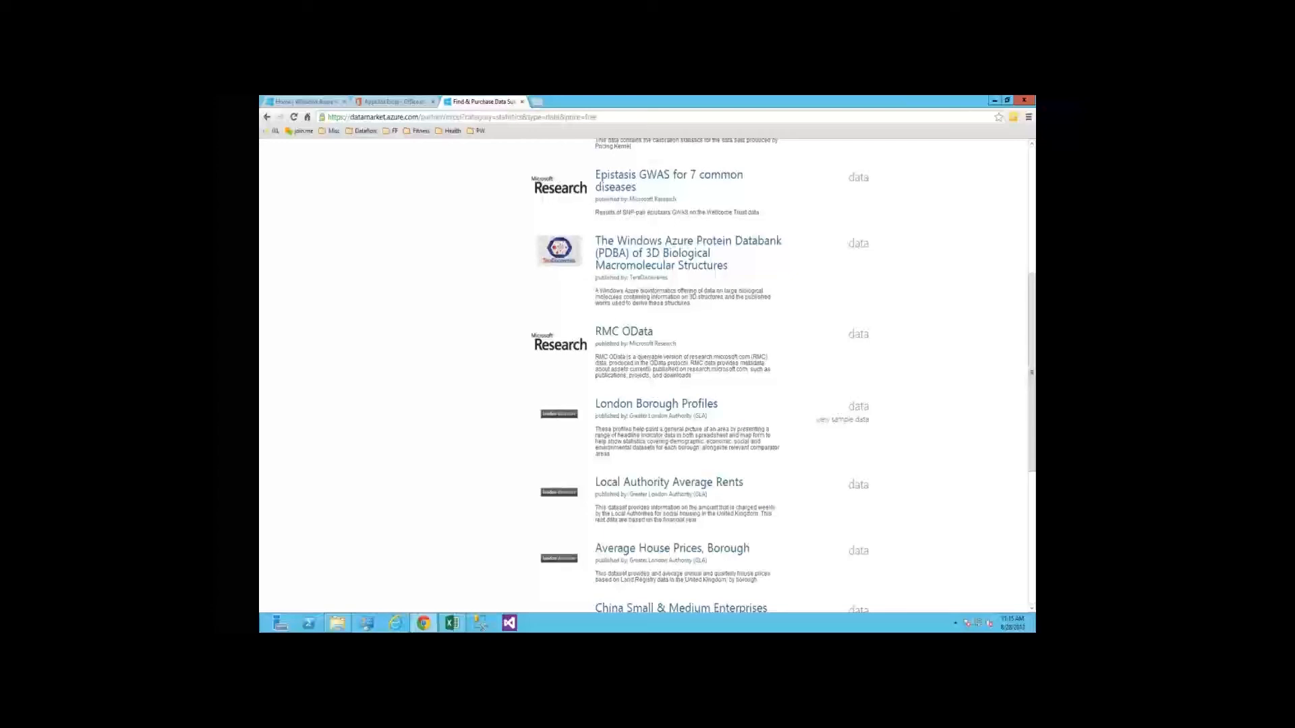
scroll(378, 367, "up", 5)
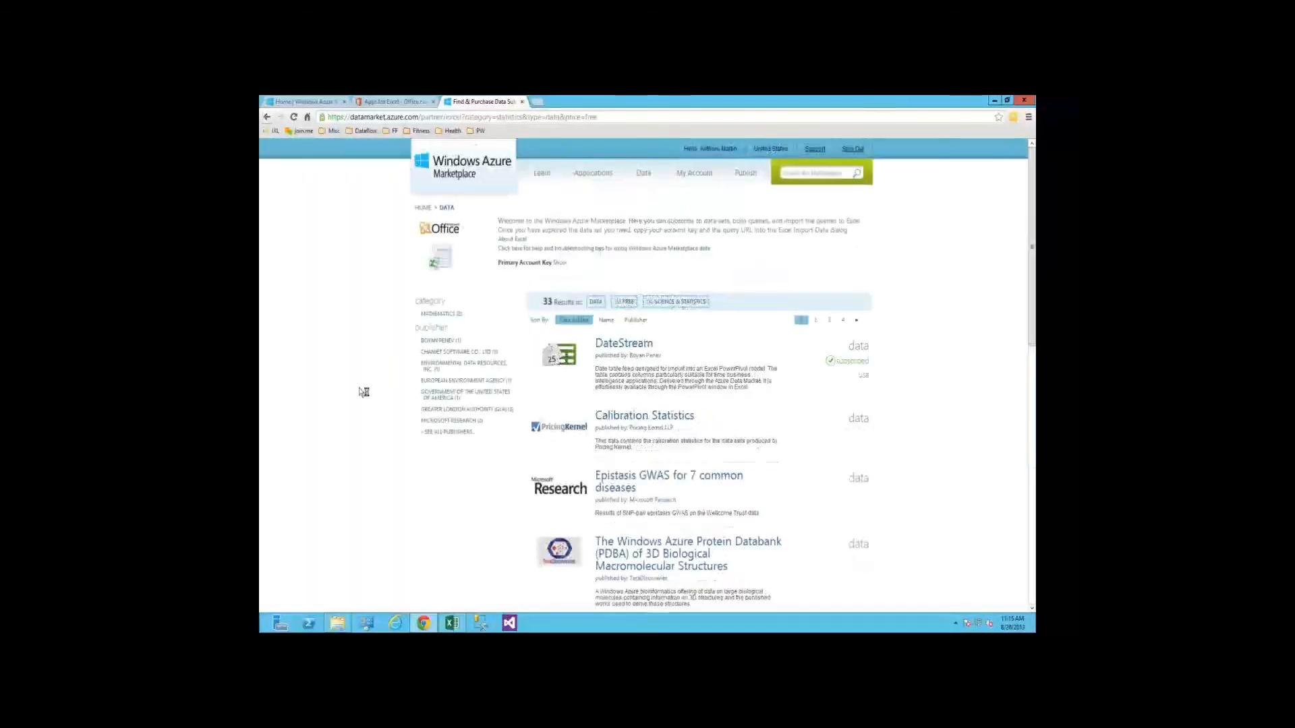
Return to the full dataset list and browse the Business and Finance category
key("alt+Left")
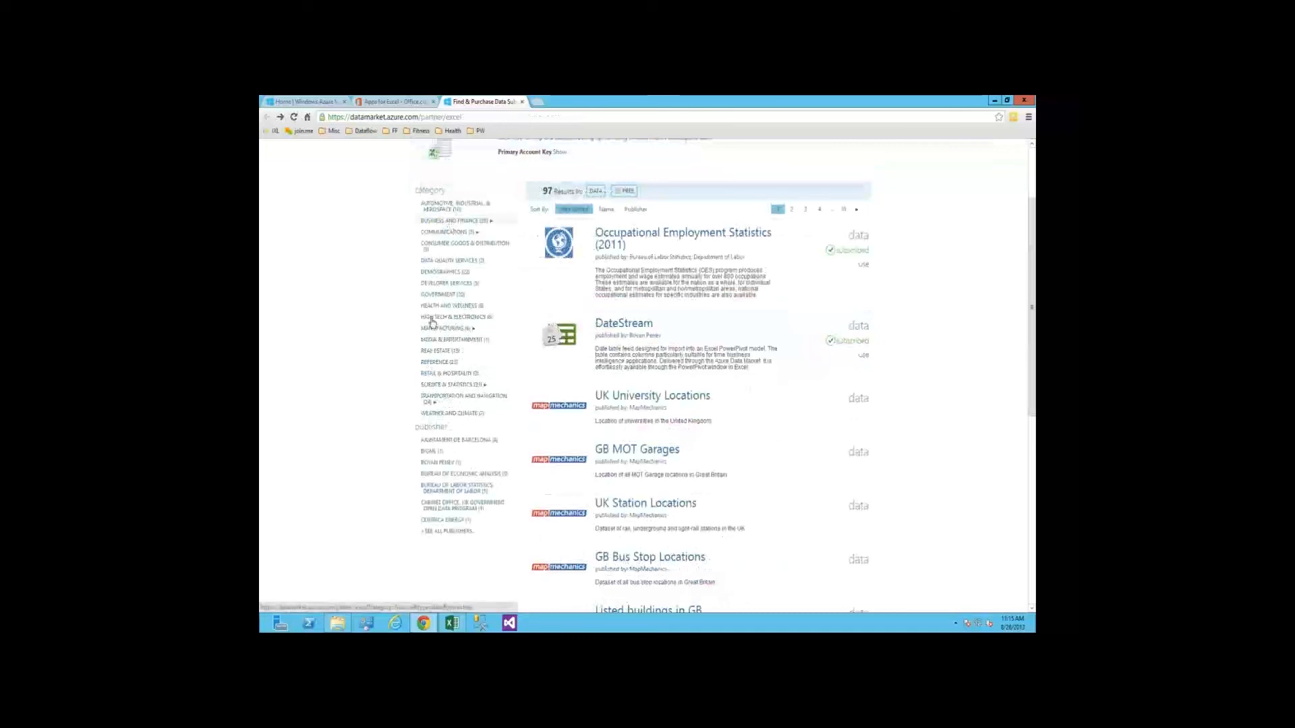
left_click(431, 315)
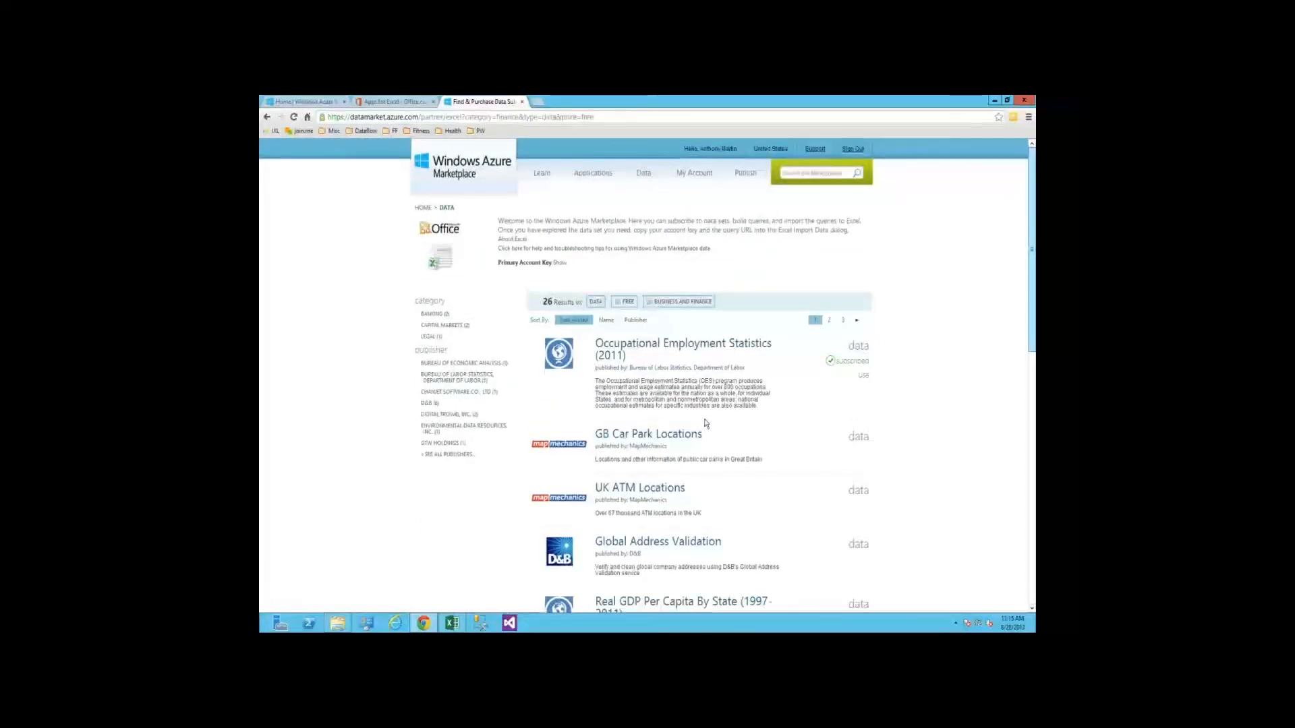
scroll(706, 424, "down", 3)
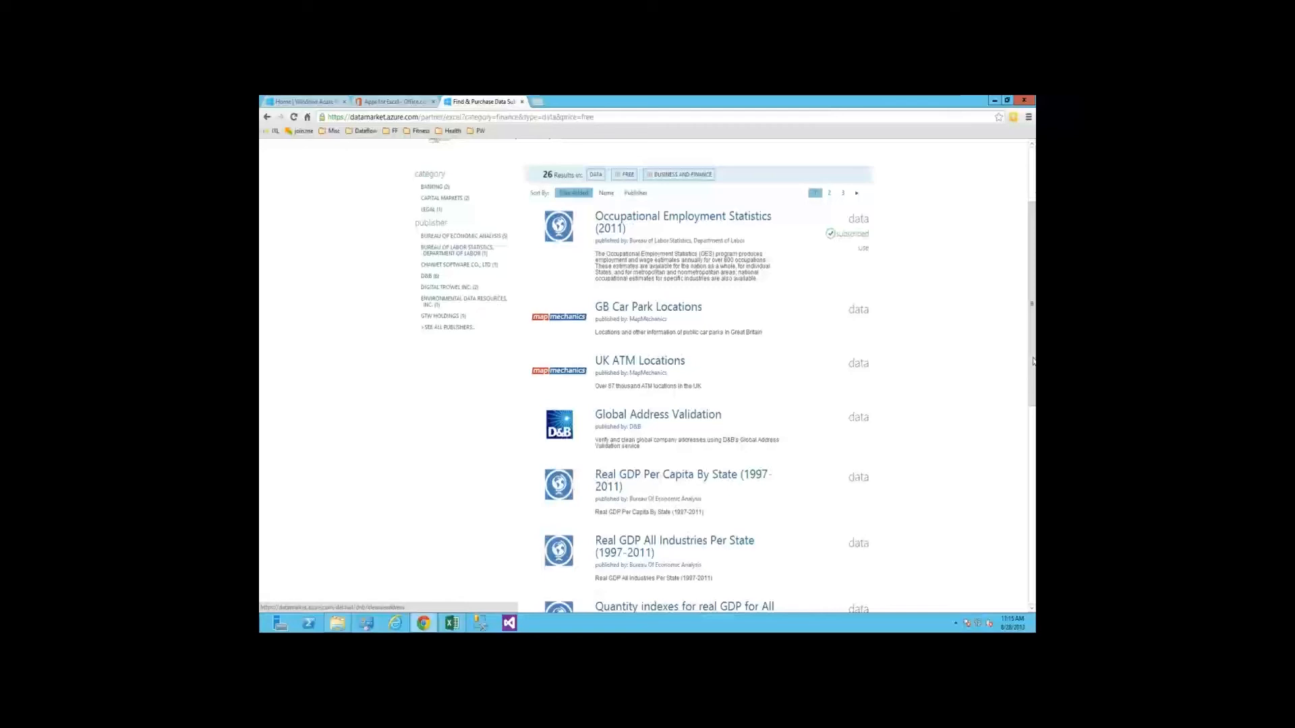
scroll(812, 425, "down", 2)
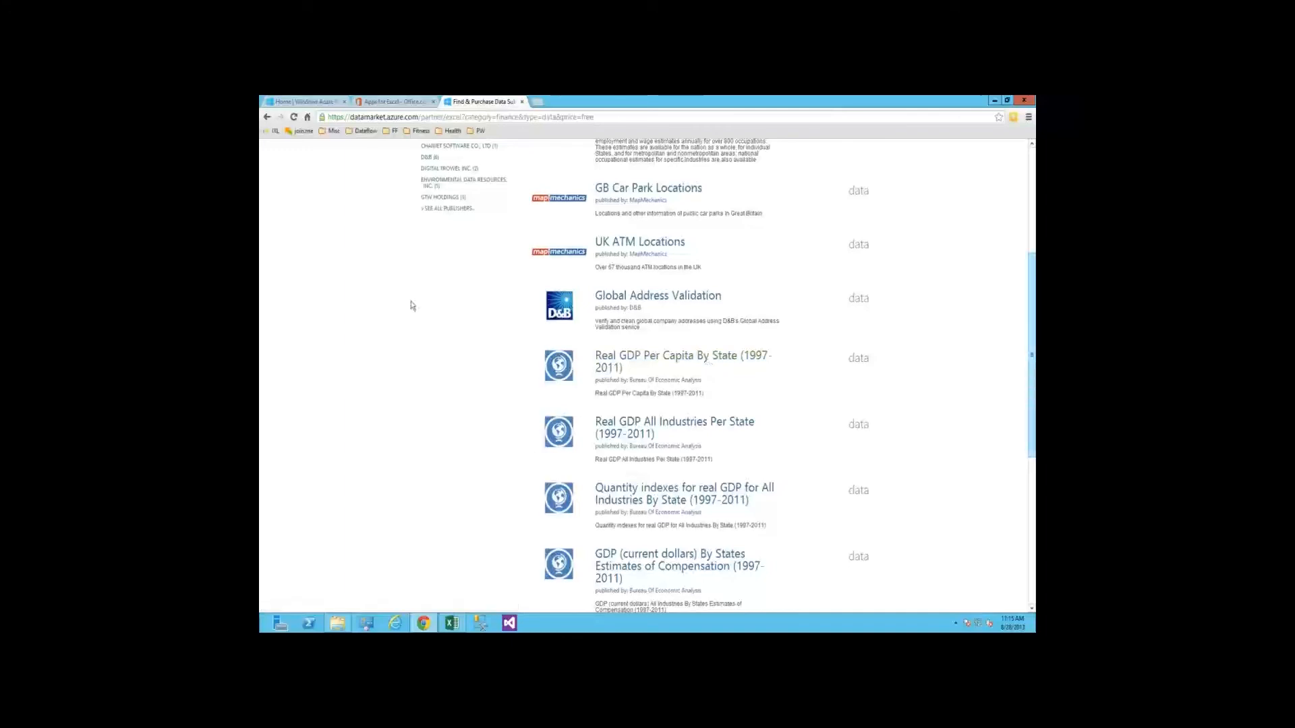
scroll(342, 361, "up", 5)
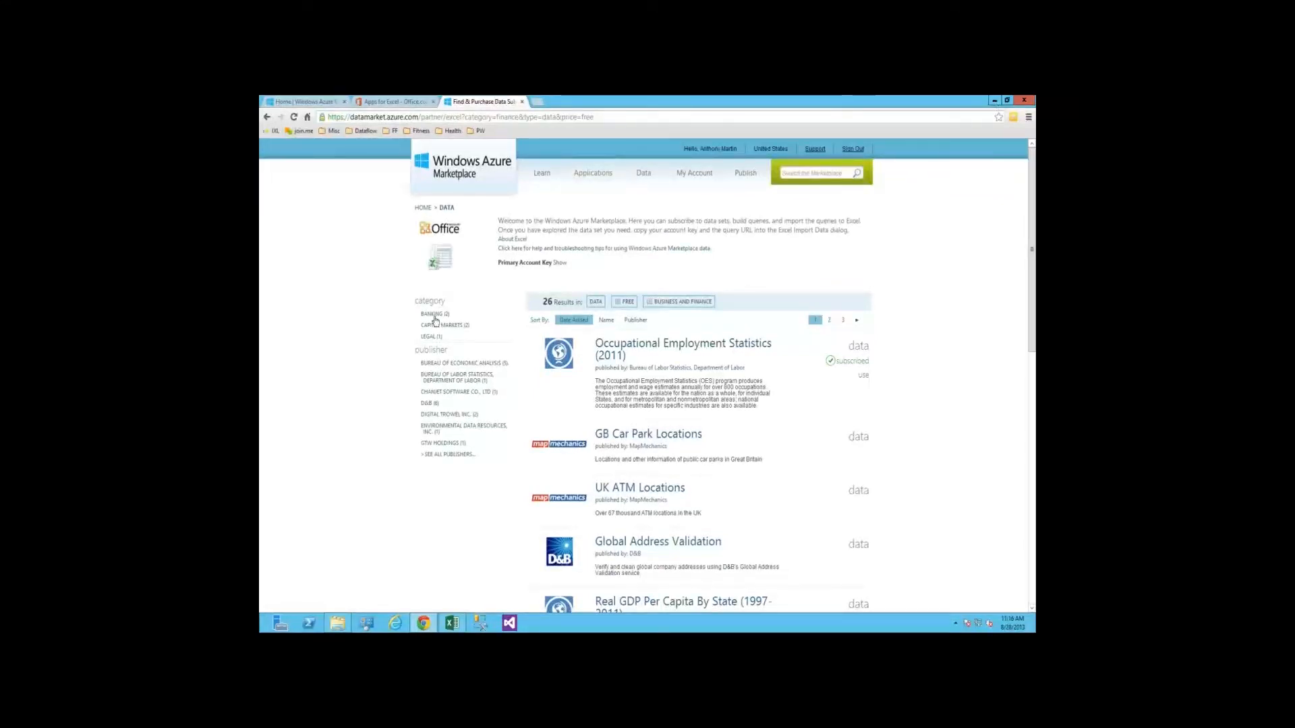
Go from the marketplace home page to the DateStream dataset and open it in the service explorer
left_click(457, 234)
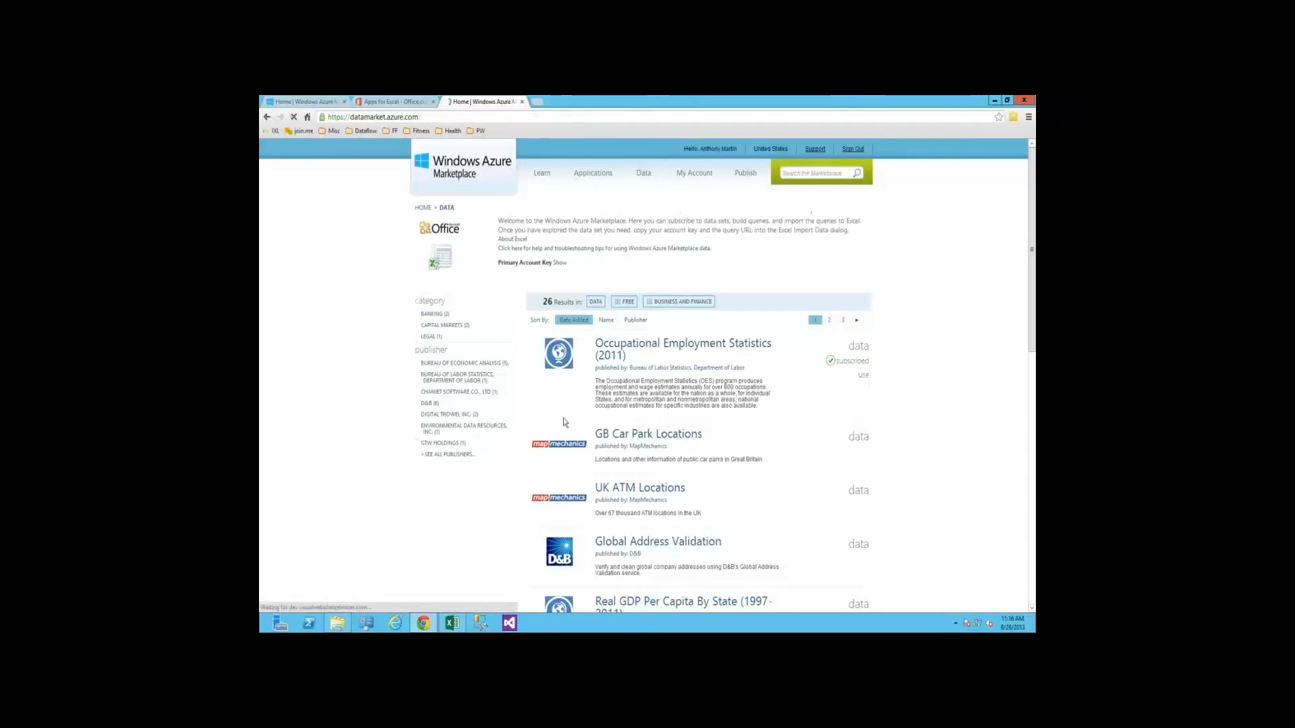
left_click(602, 448)
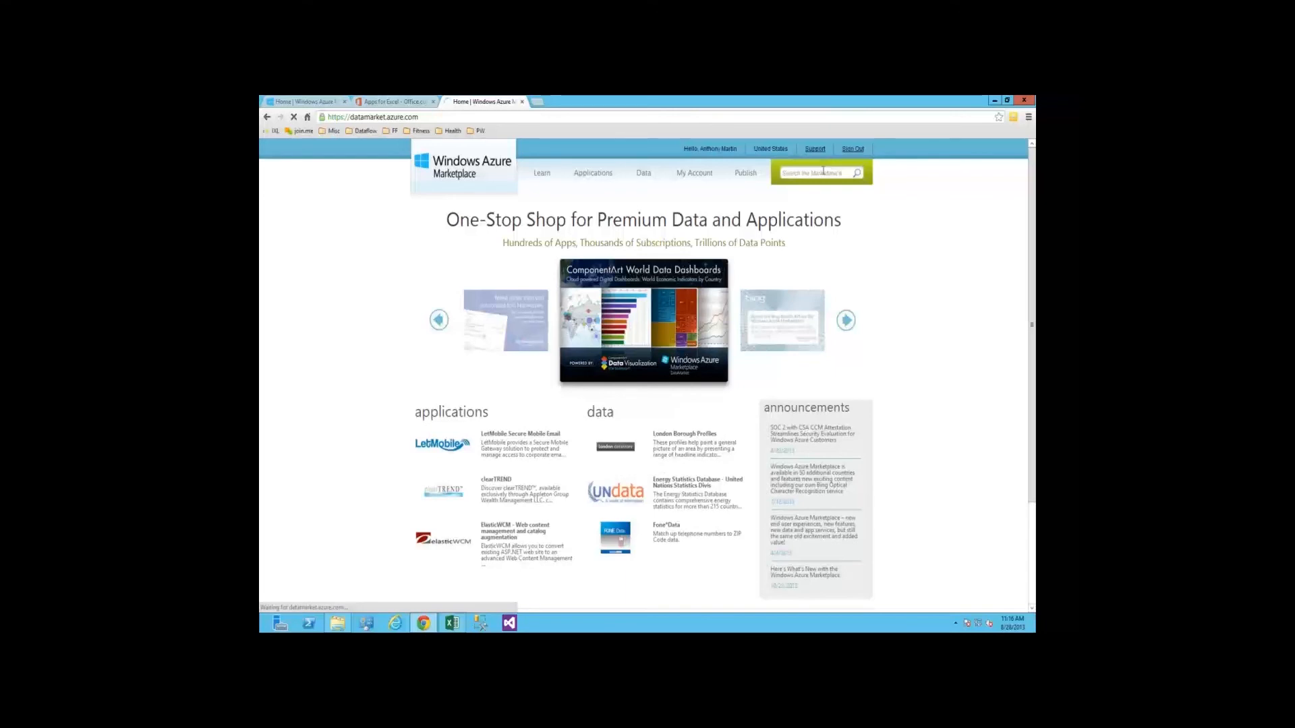
left_click(639, 363)
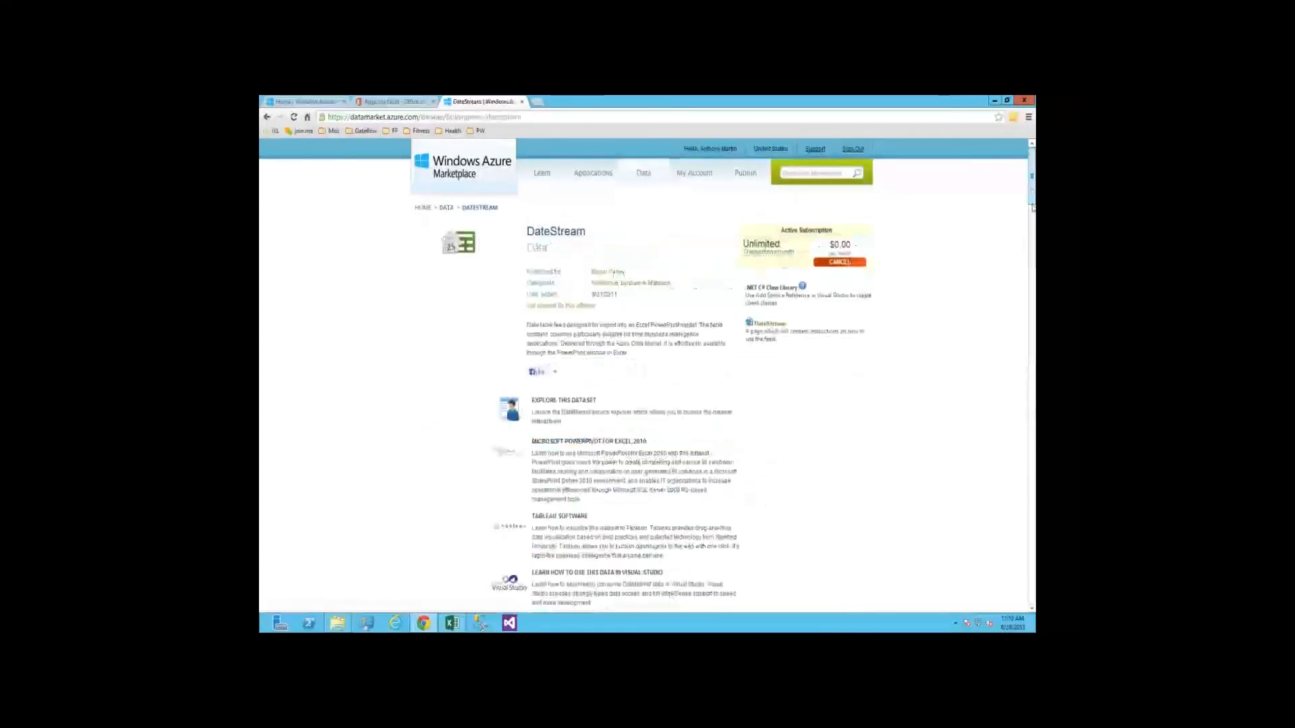
scroll(1032, 208, "down", 2)
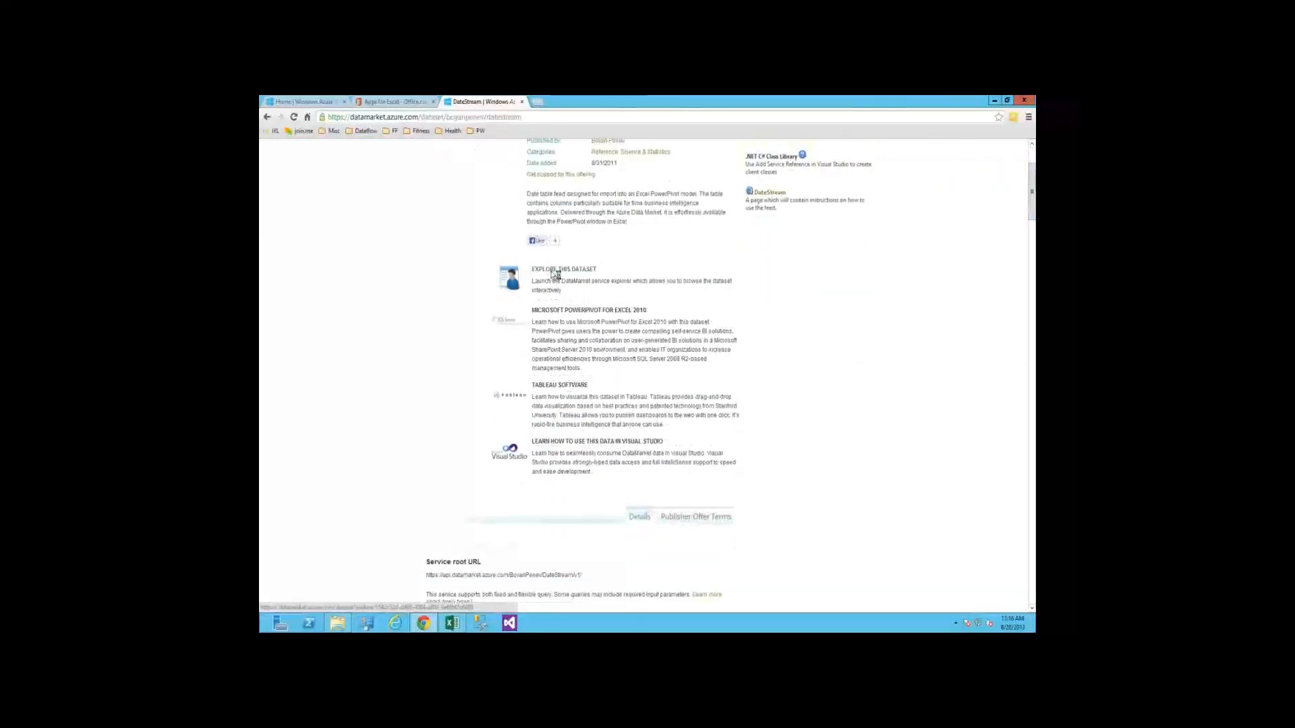
left_click(550, 269)
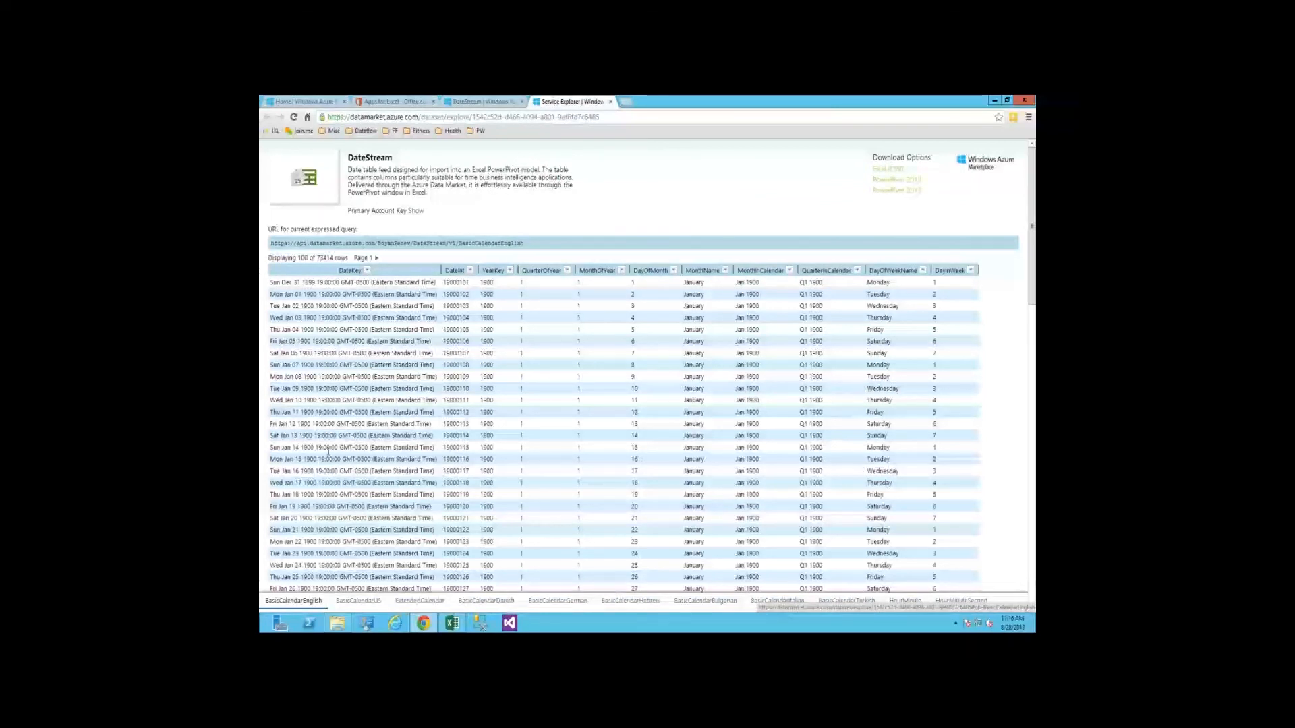
Look at the YearKey filter options and the HourMinute table, and return to the BasicCalendarEnglish table
scroll(328, 450, "down", 1)
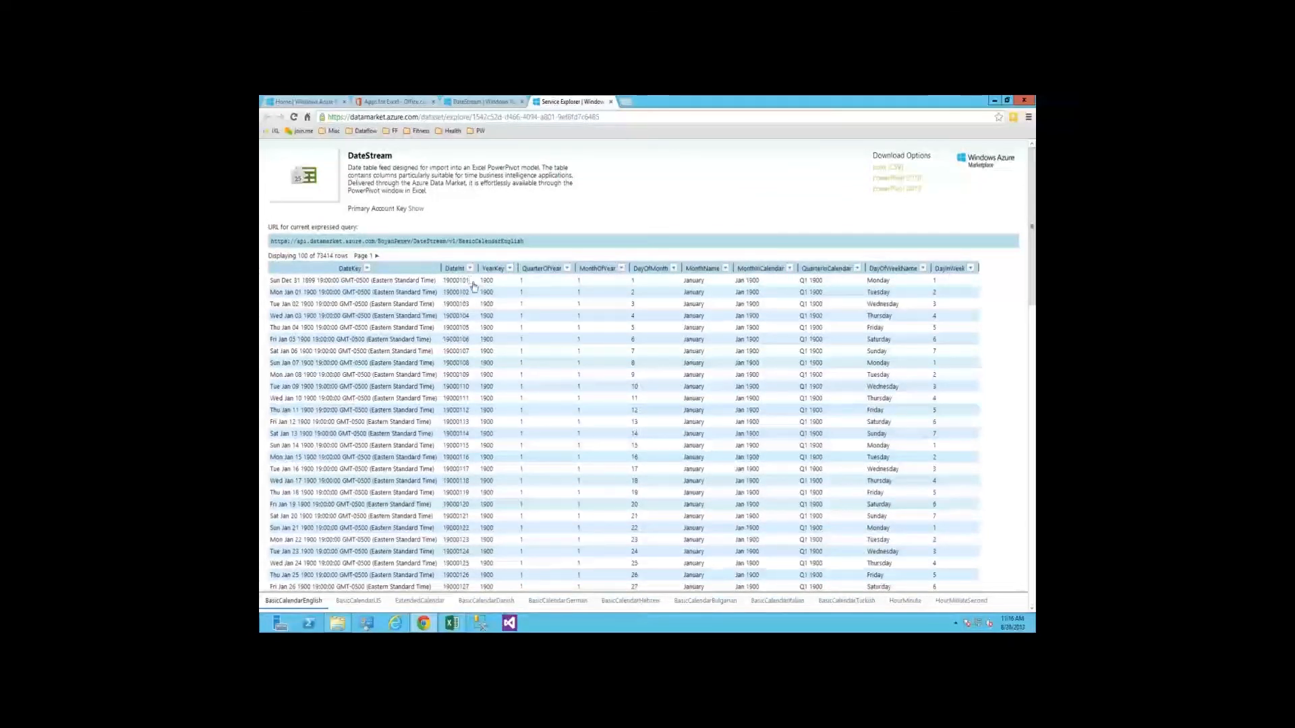
left_click(511, 269)
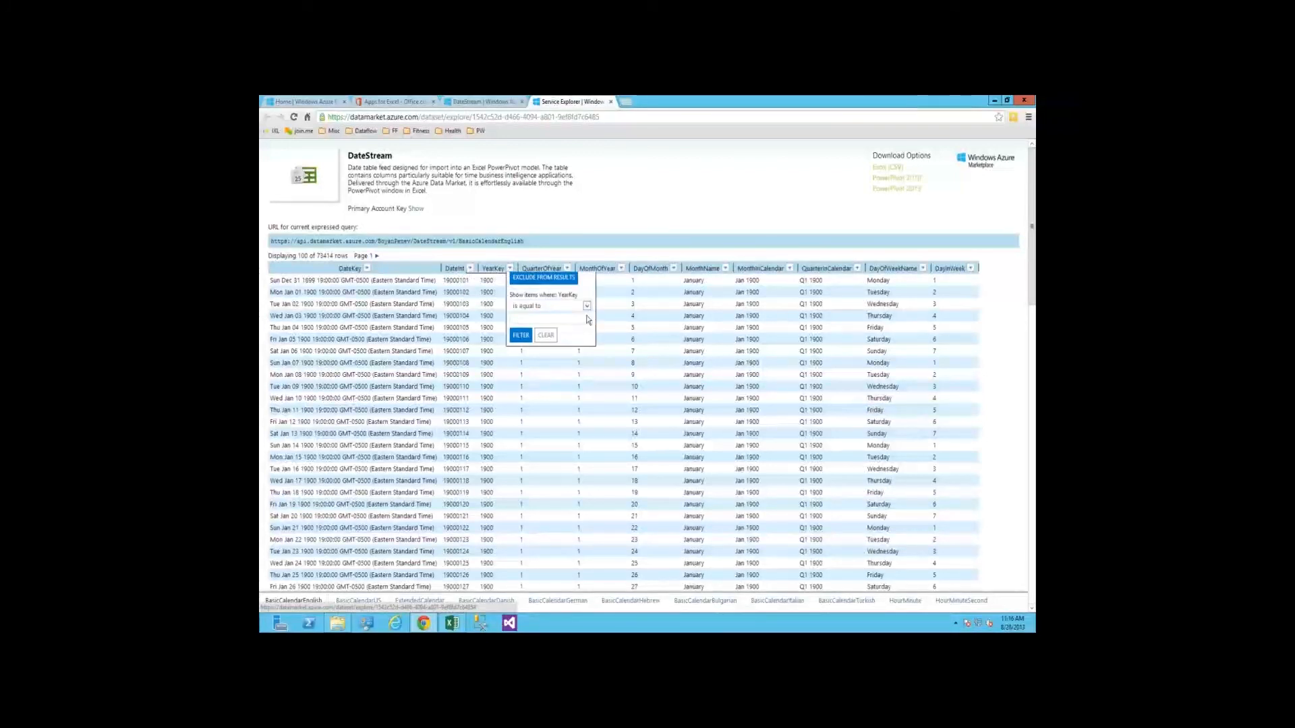
left_click(587, 316)
left_click(541, 492)
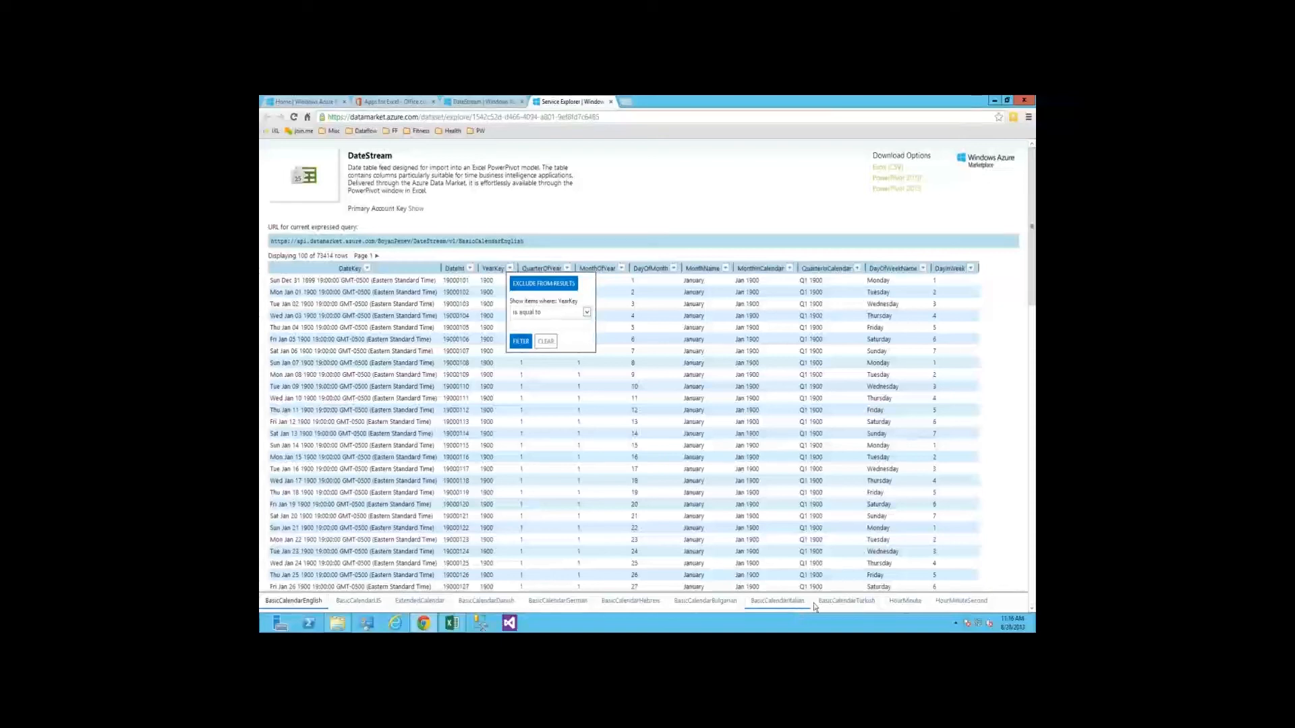
left_click(906, 605)
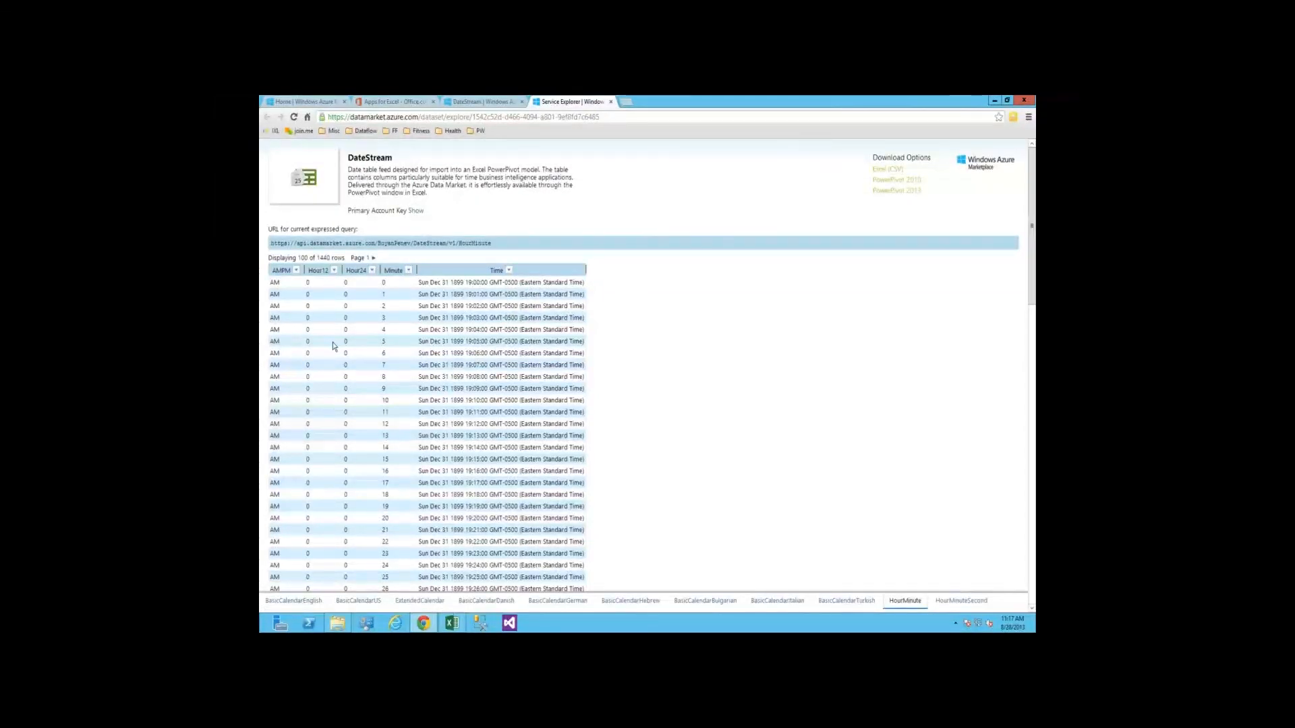
left_click(301, 600)
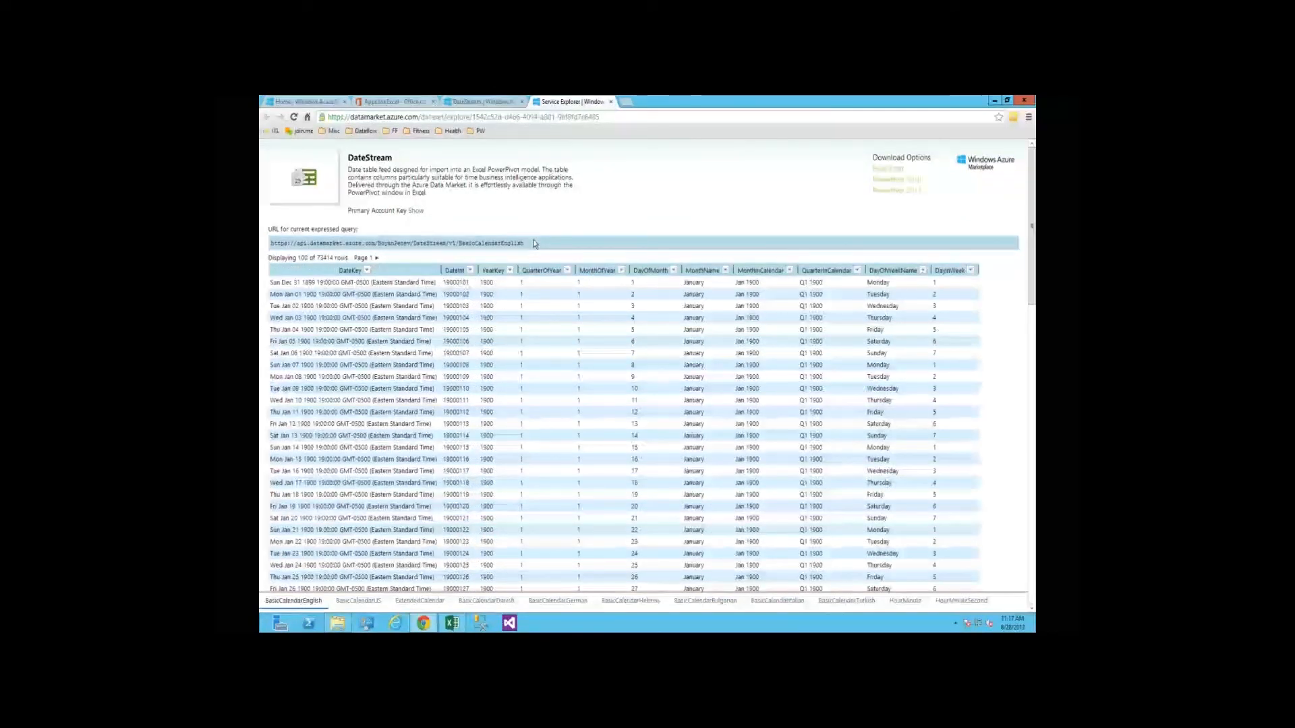
Copy the BasicCalendarEnglish query URL and paste it as the feed location in Excel's Data Connection Wizard
left_click(331, 243)
key("ctrl+c")
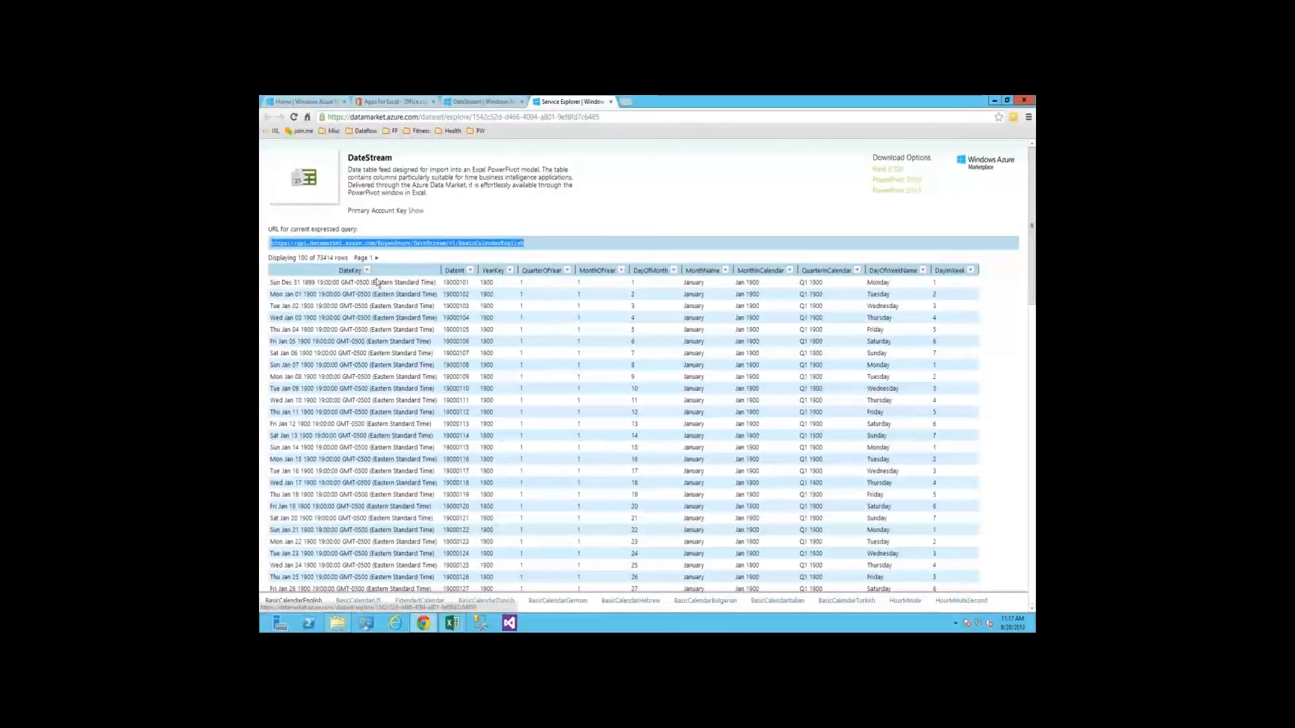
left_click(452, 623)
left_click(640, 394)
key("ctrl+v")
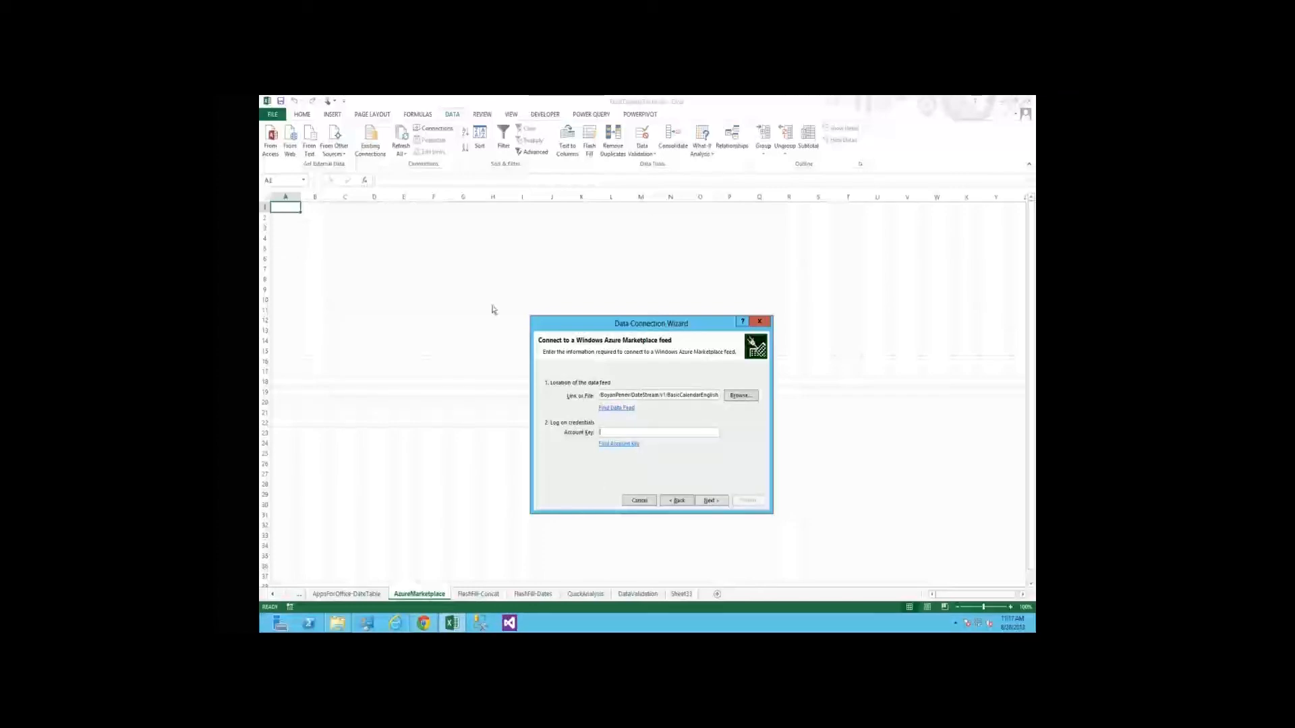
Fetch the account key from outside the remote session, enter it as the feed's account key, and proceed to table selection
key("alt+Tab")
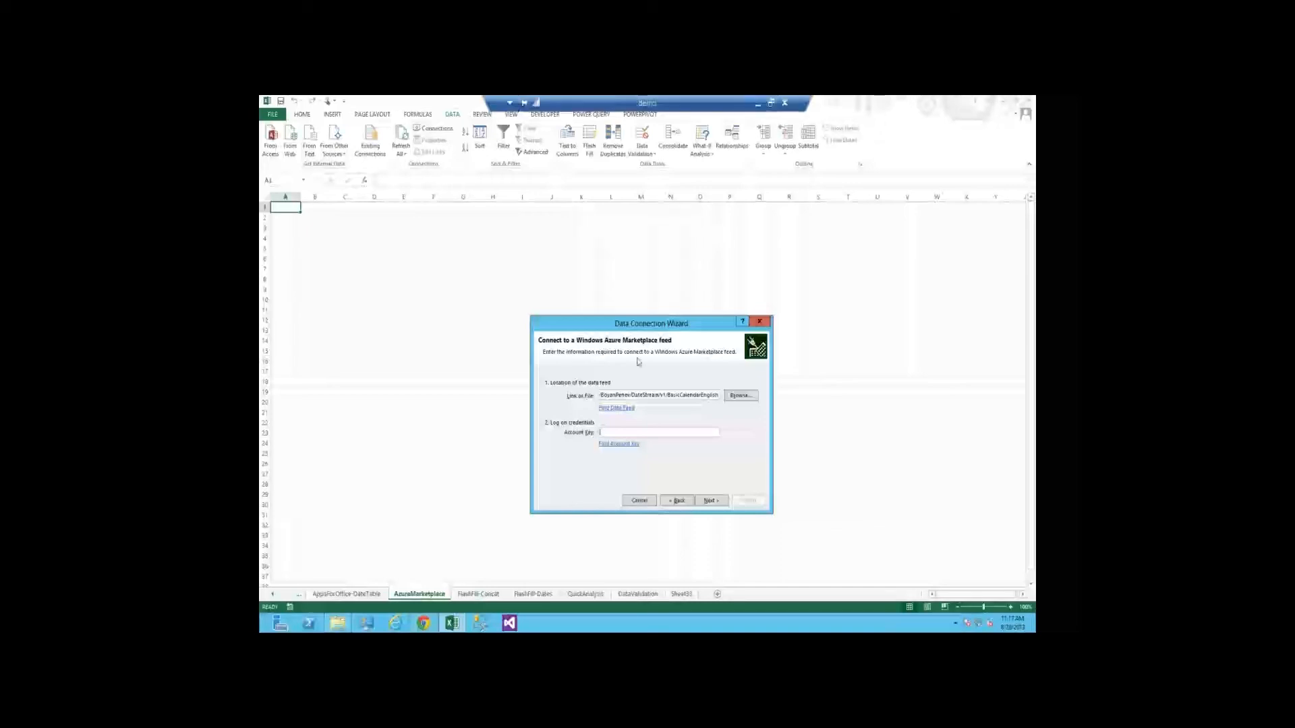
left_click(758, 104)
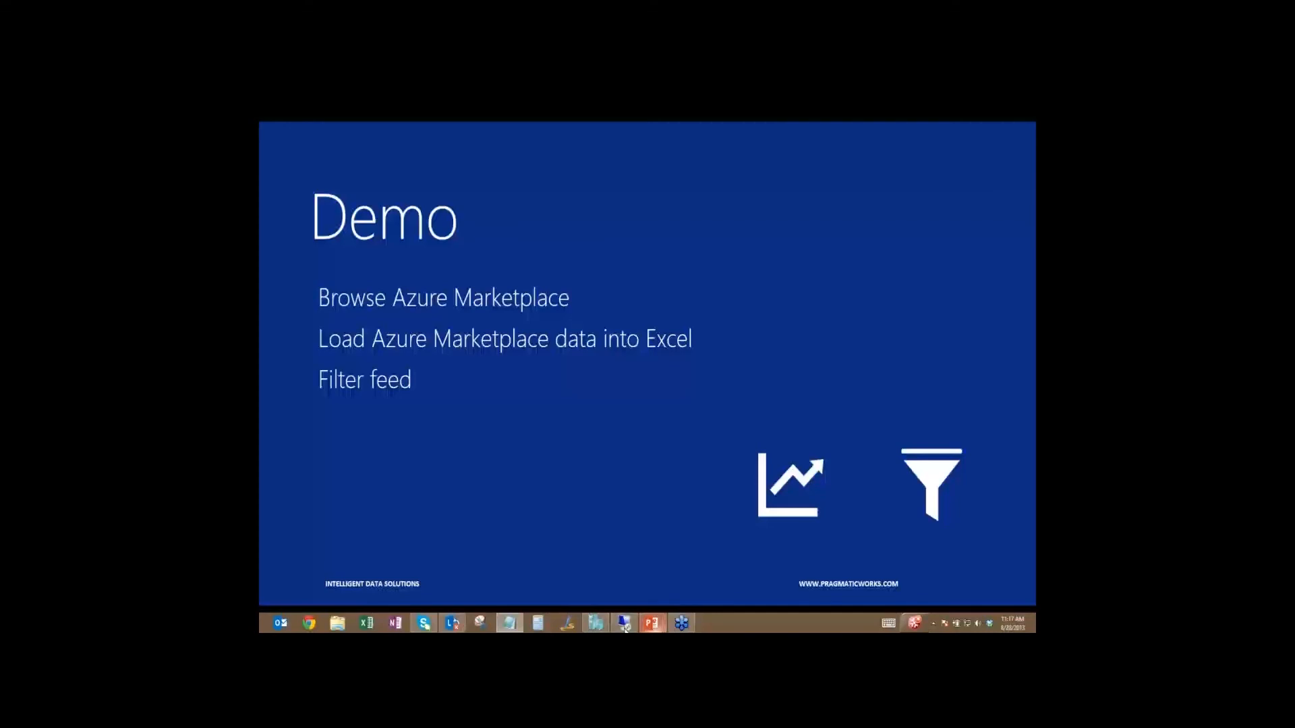
left_click(624, 624)
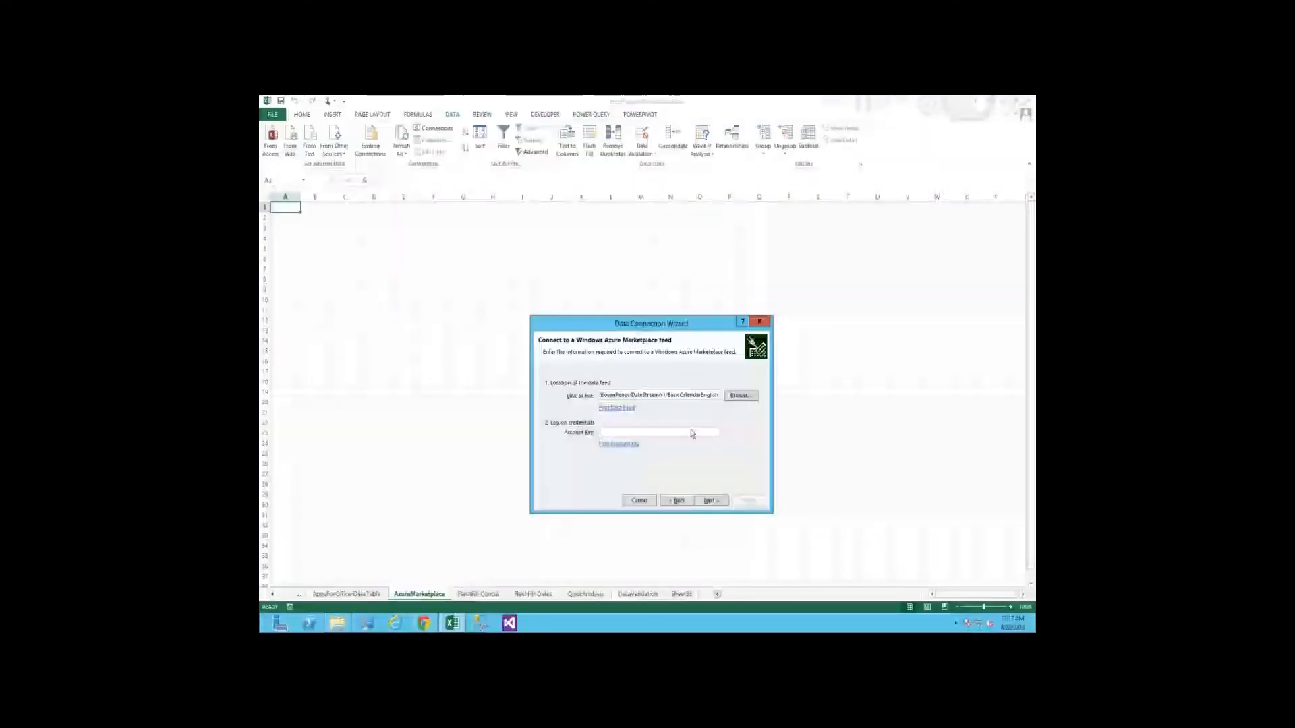
left_click(711, 499)
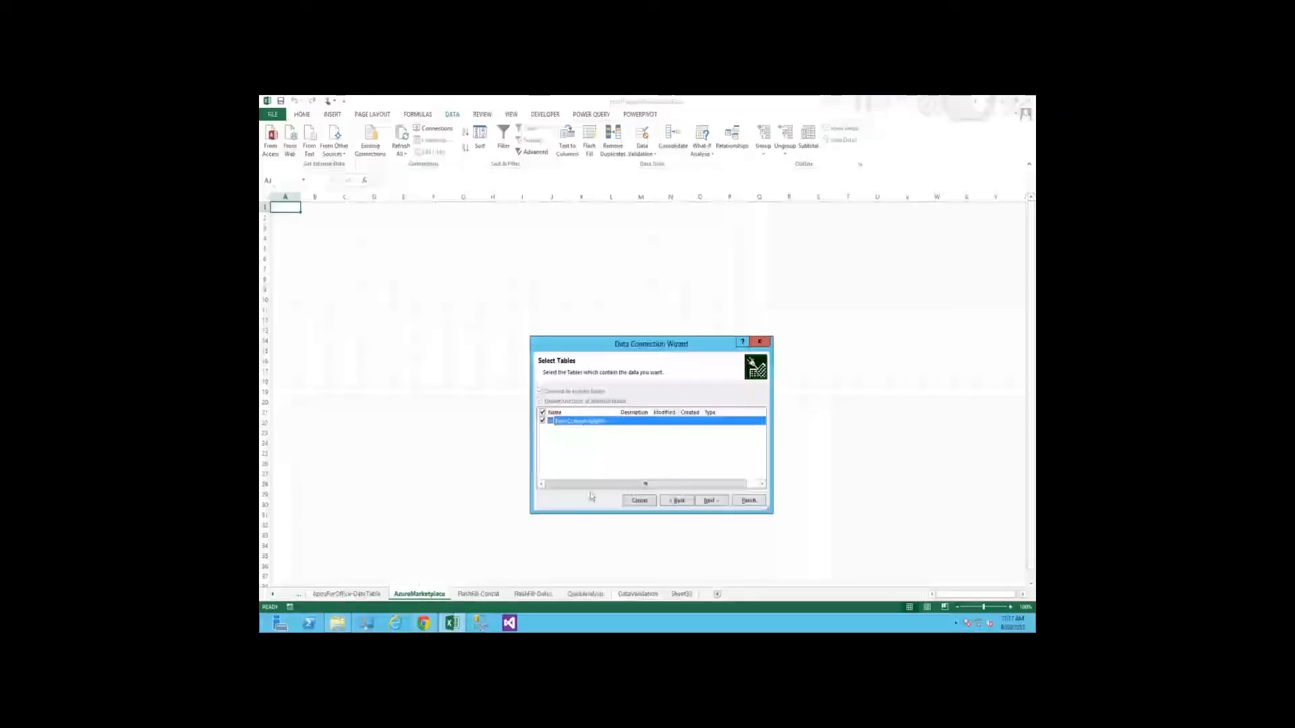
Keep the BasicCalendarEnglish table selected, save the connection file, and import the data as a table at cell A1 of the existing worksheet
left_click(711, 501)
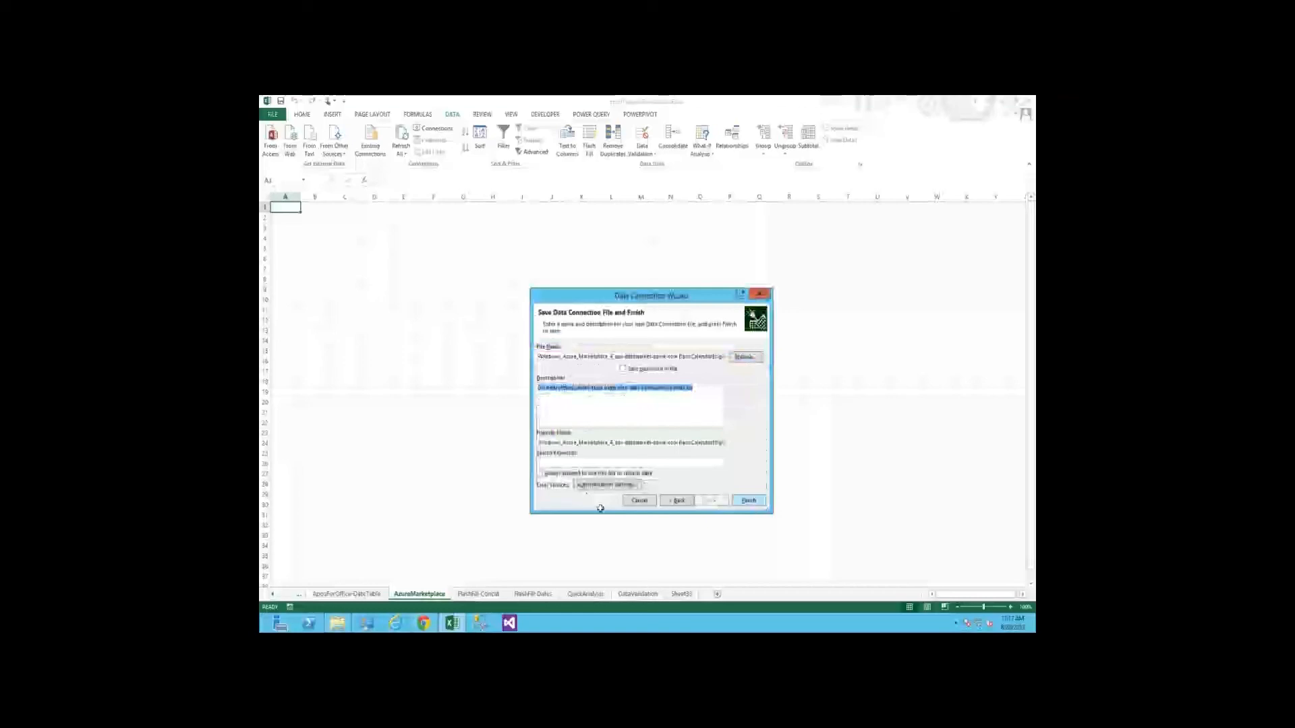
left_click(750, 501)
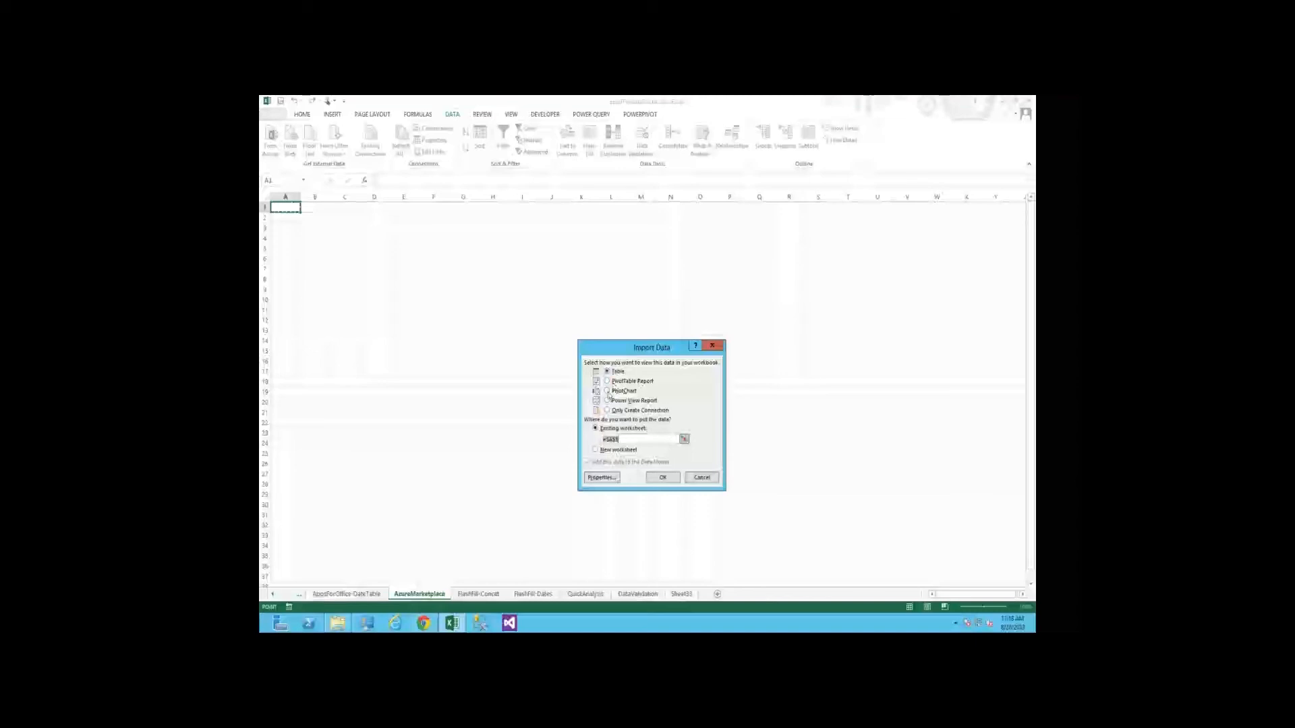
left_click(663, 480)
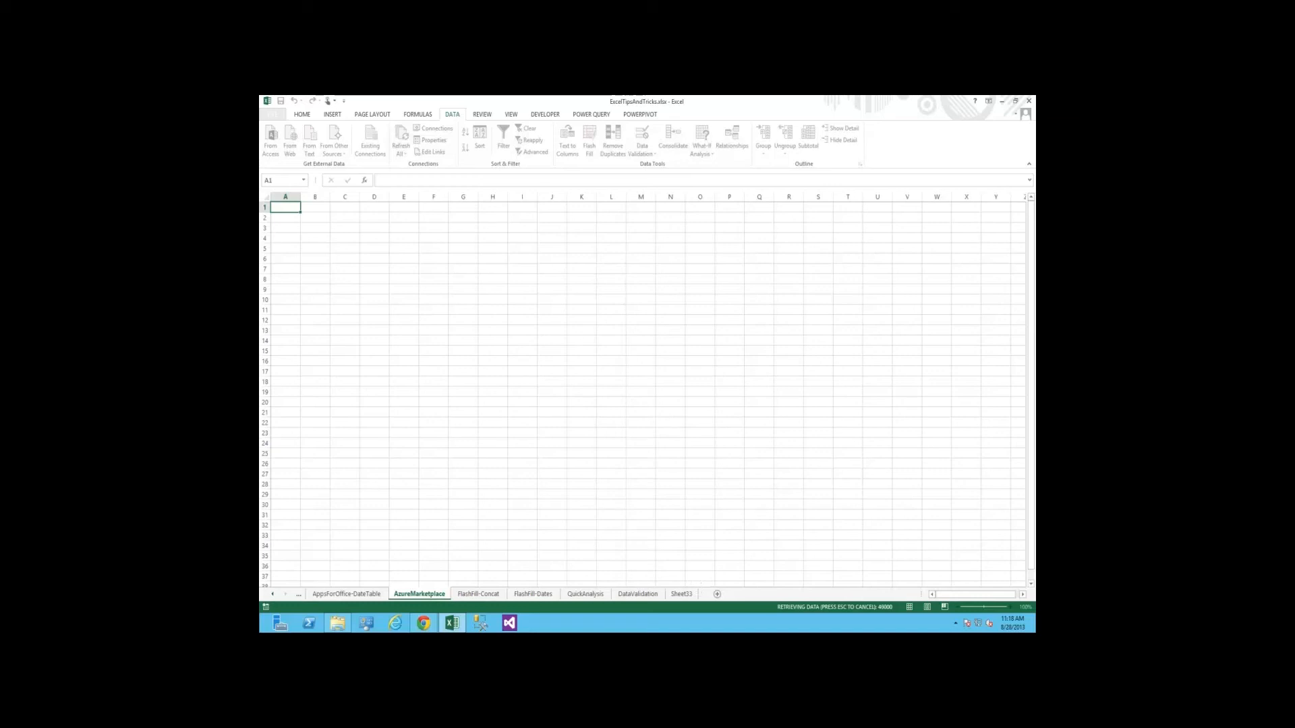
Open AzureMarketplaceFilter.txt from the ExcelTipsAndTricks folder in Notepad
mouse_move(451, 623)
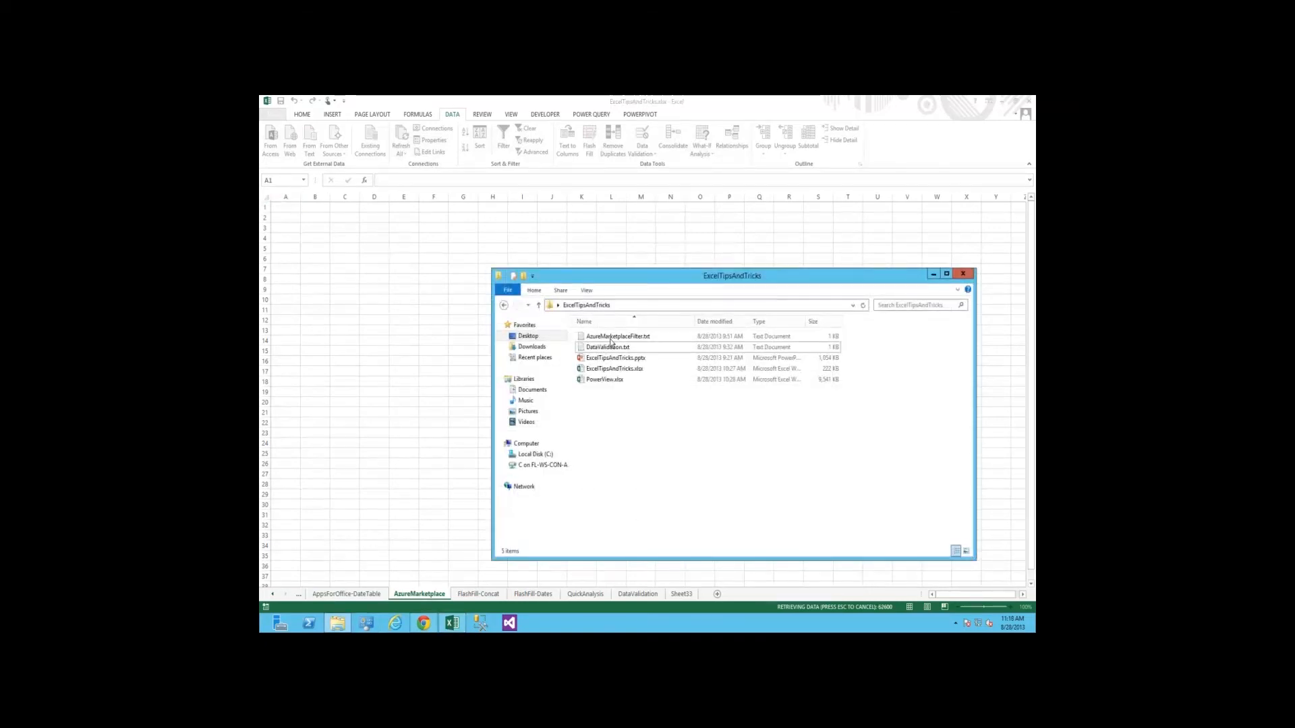
double_click(612, 338)
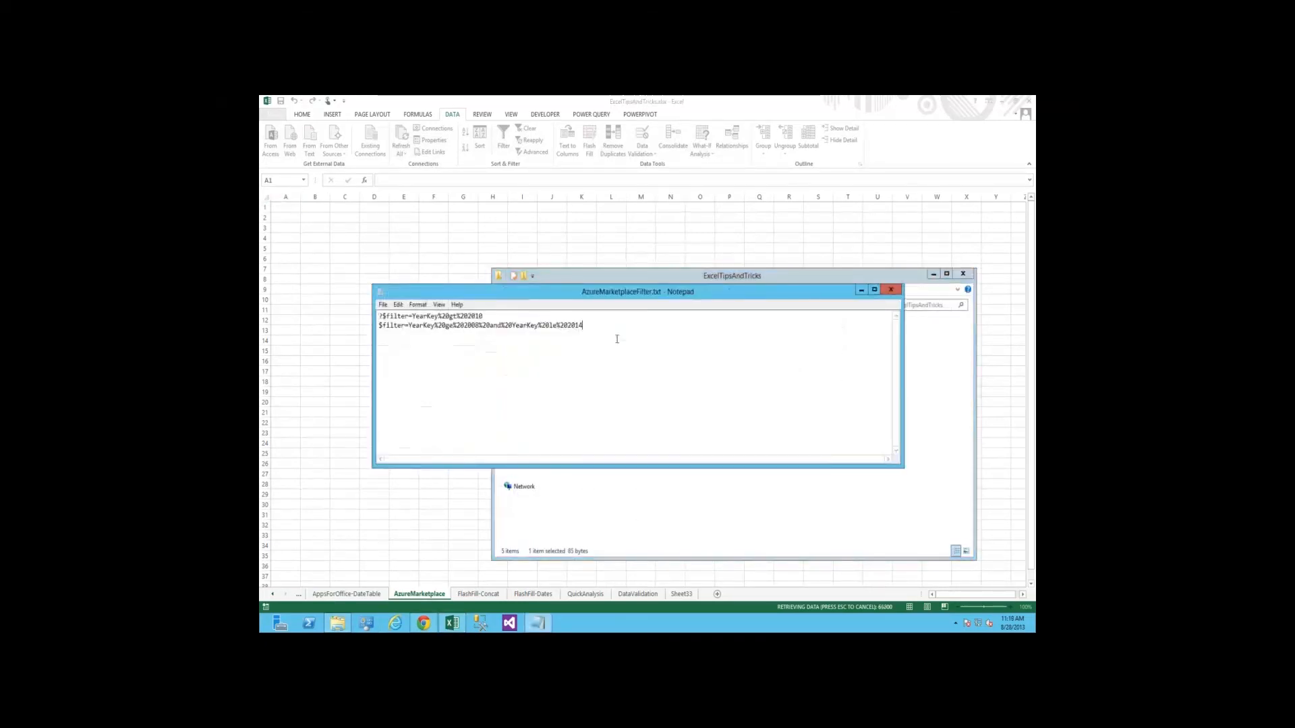
Minimize Notepad, bring the worksheet with the imported calendar data to the front, and select cell G13 in the table
key("shift+Home")
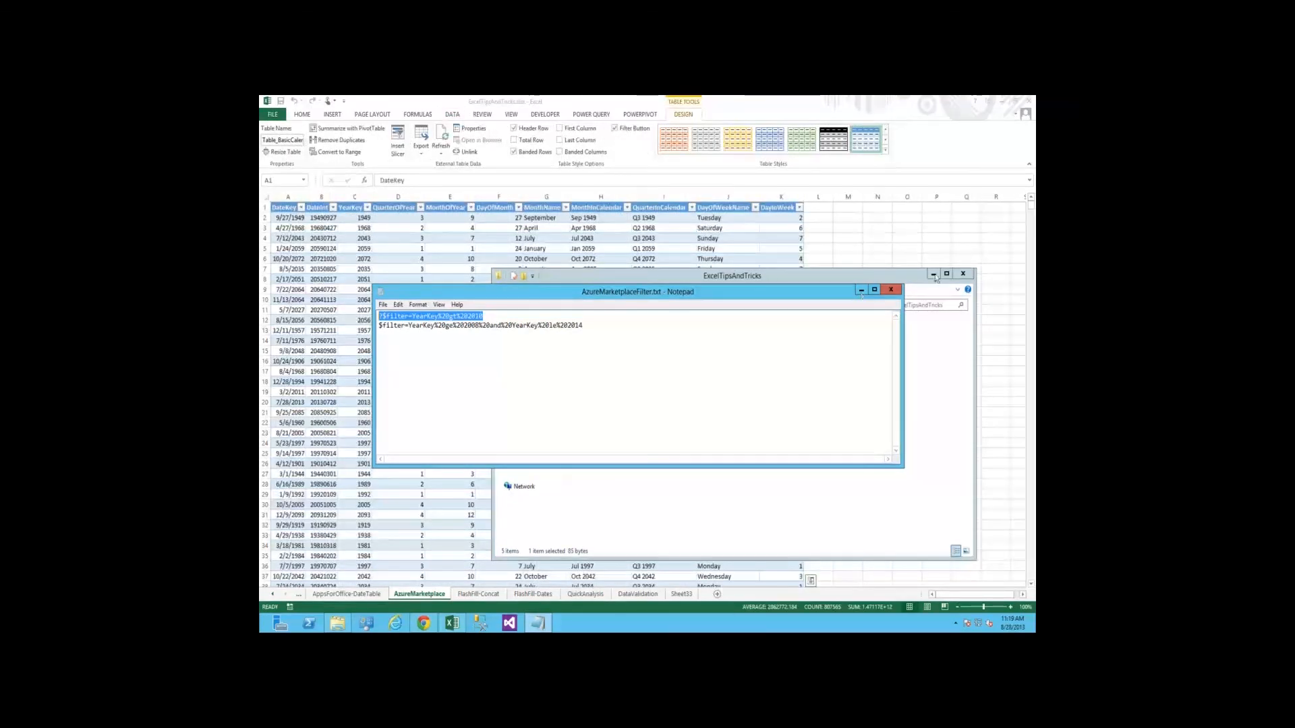
left_click(861, 290)
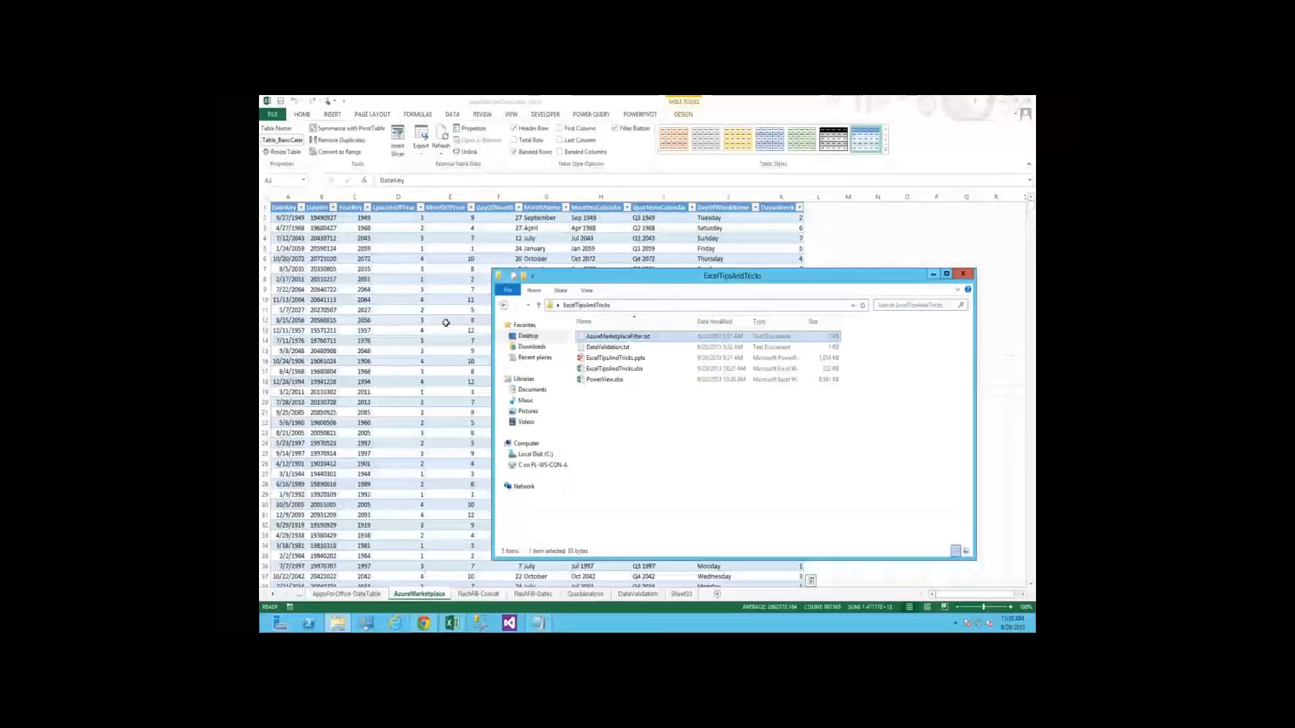
left_click(446, 323)
key("ctrl+Home")
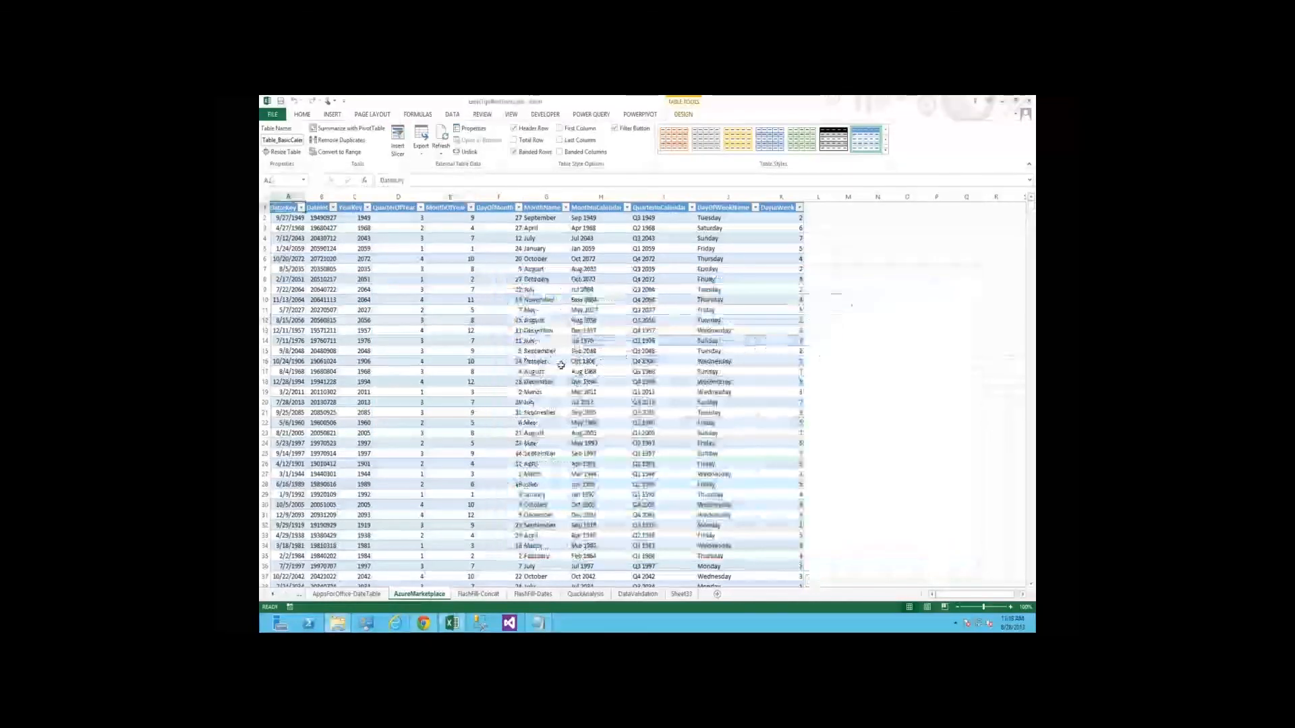
key("ctrl+a")
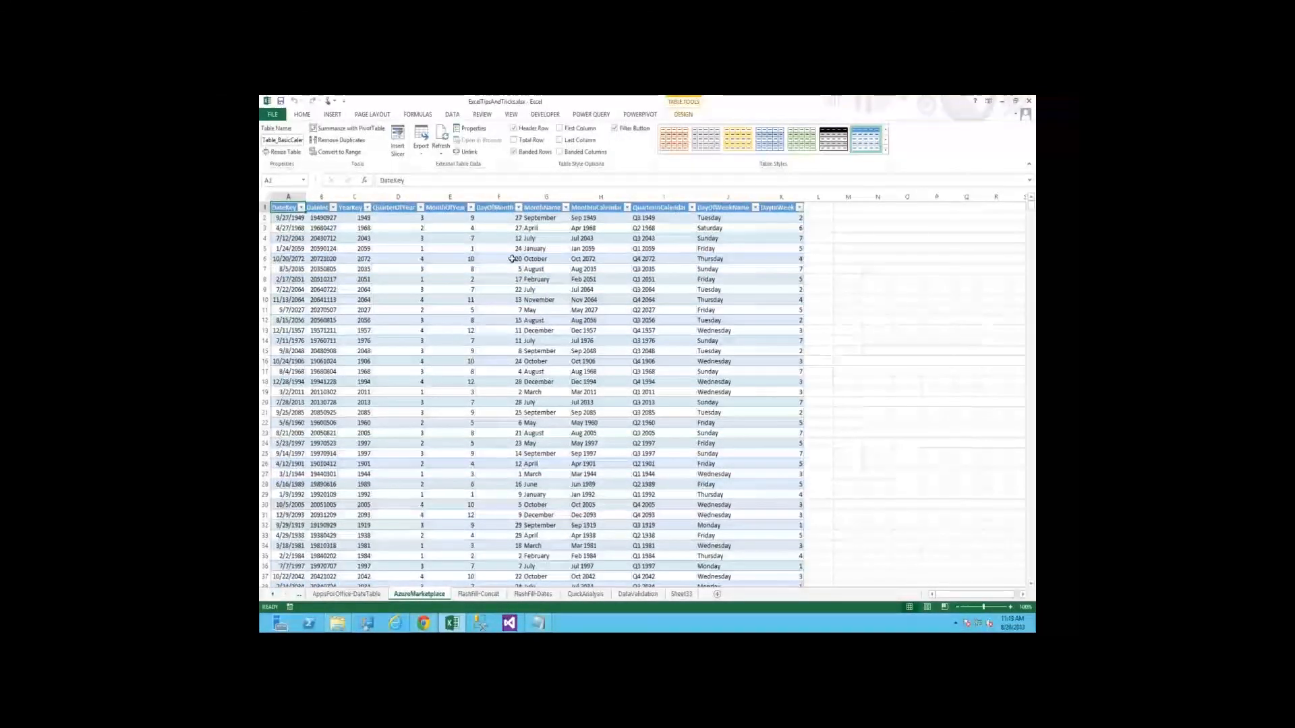
left_click(400, 330)
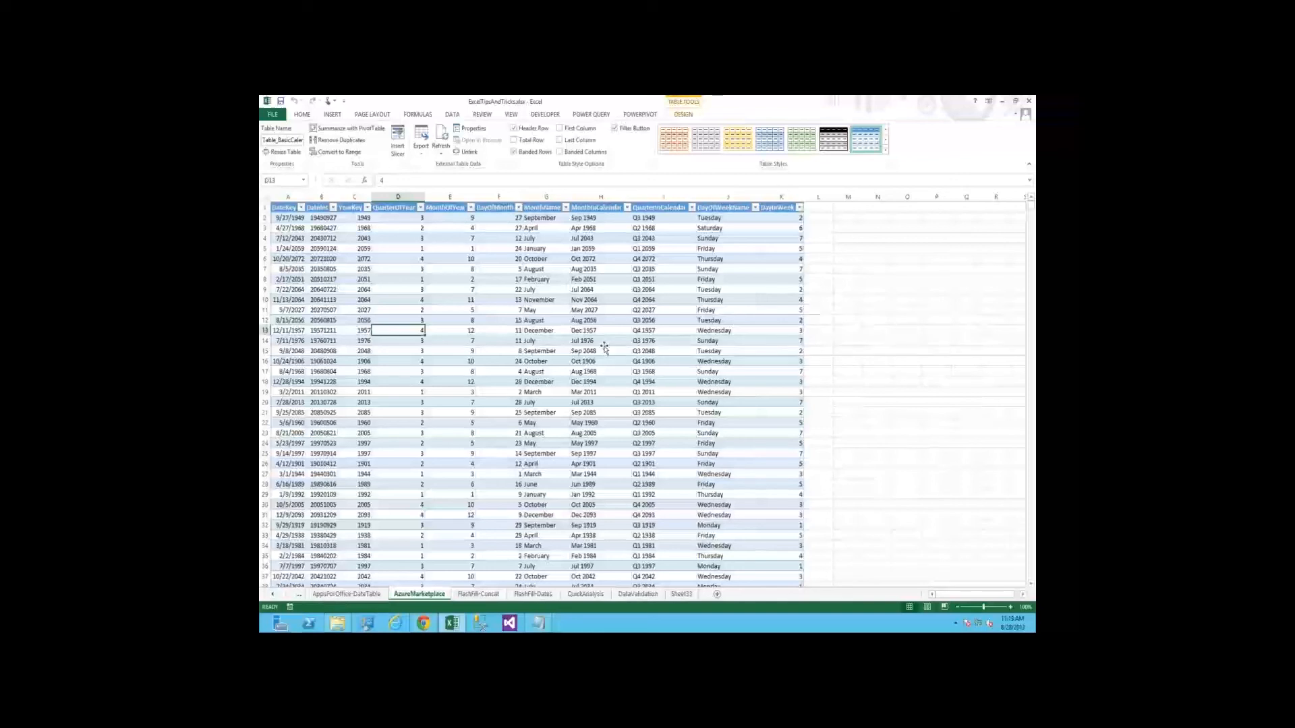
left_click(530, 329)
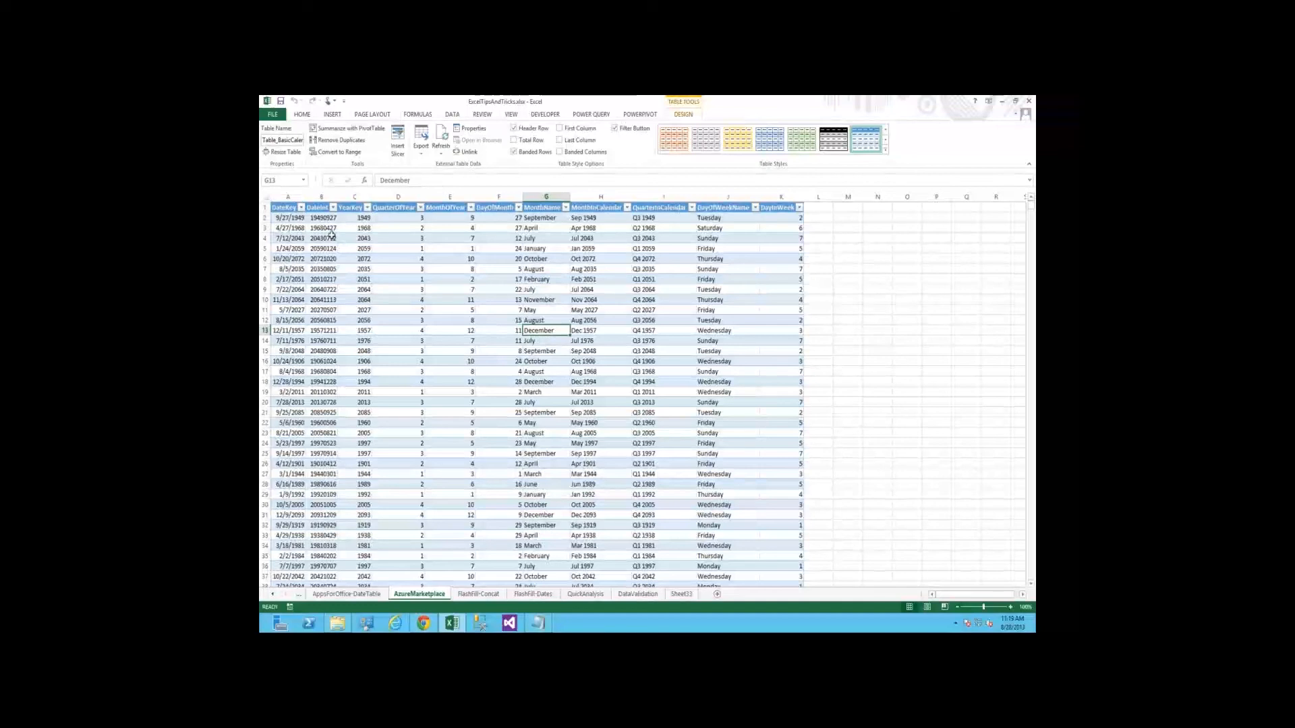
Examine the range of years offered by the YearKey column's filter without changing the selection
left_click(367, 208)
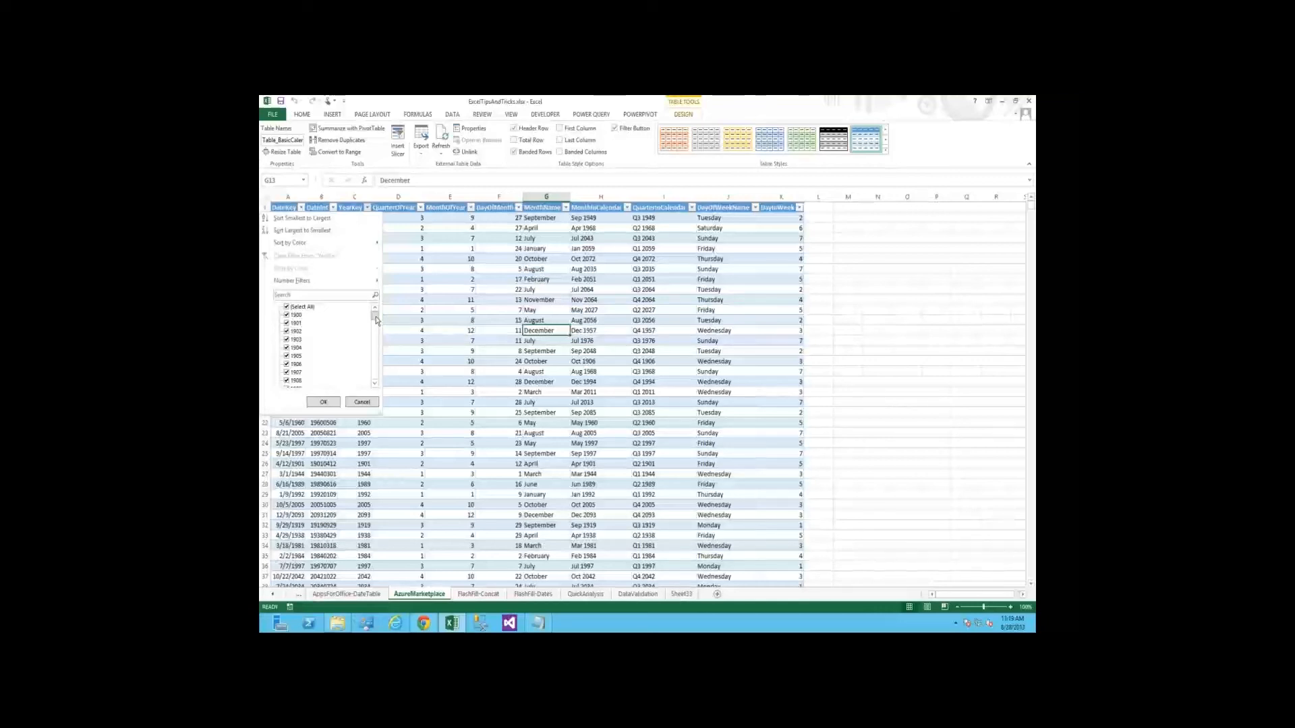
left_click_drag(375, 315, 370, 376)
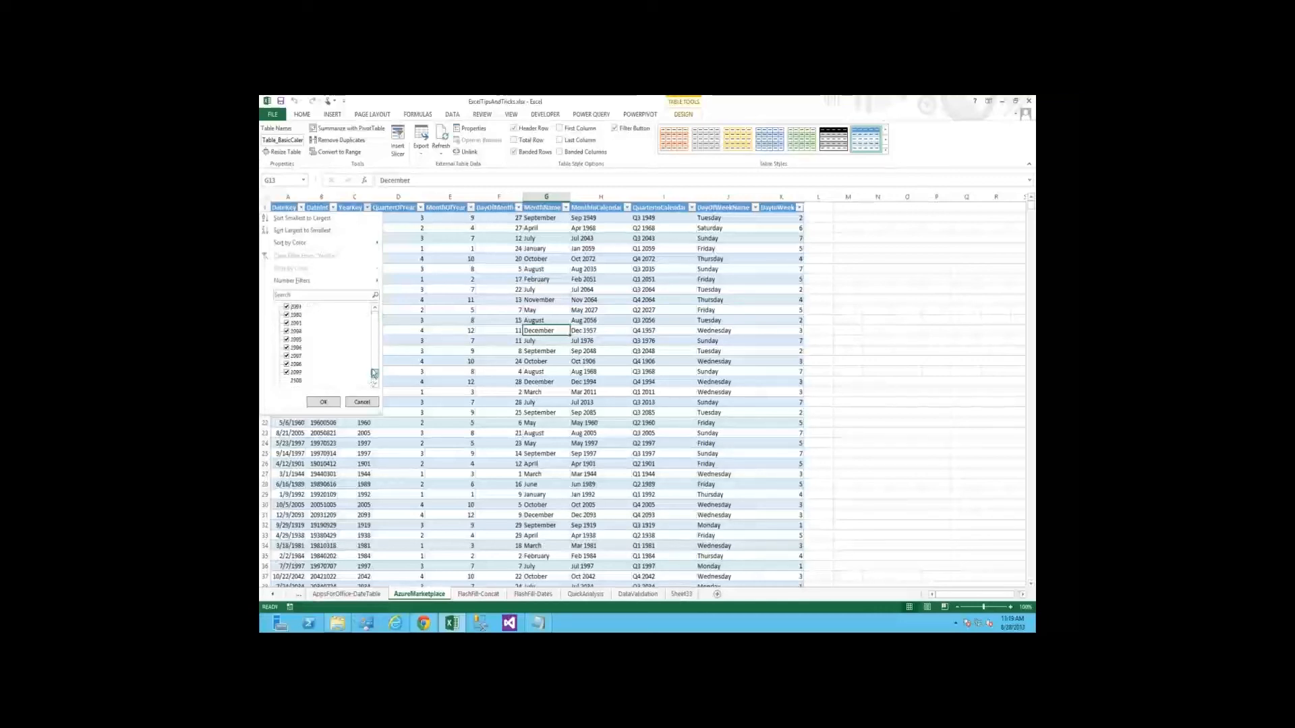
left_click(376, 315)
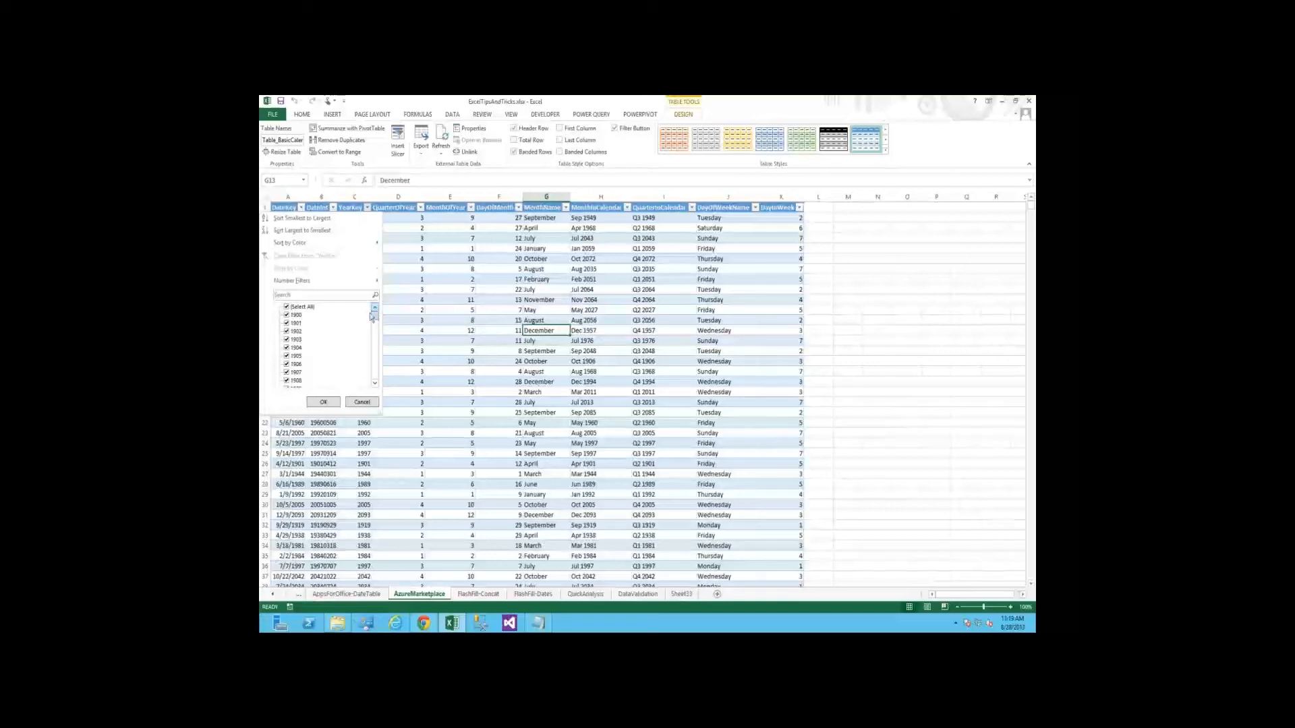
left_click(375, 363)
left_click(323, 402)
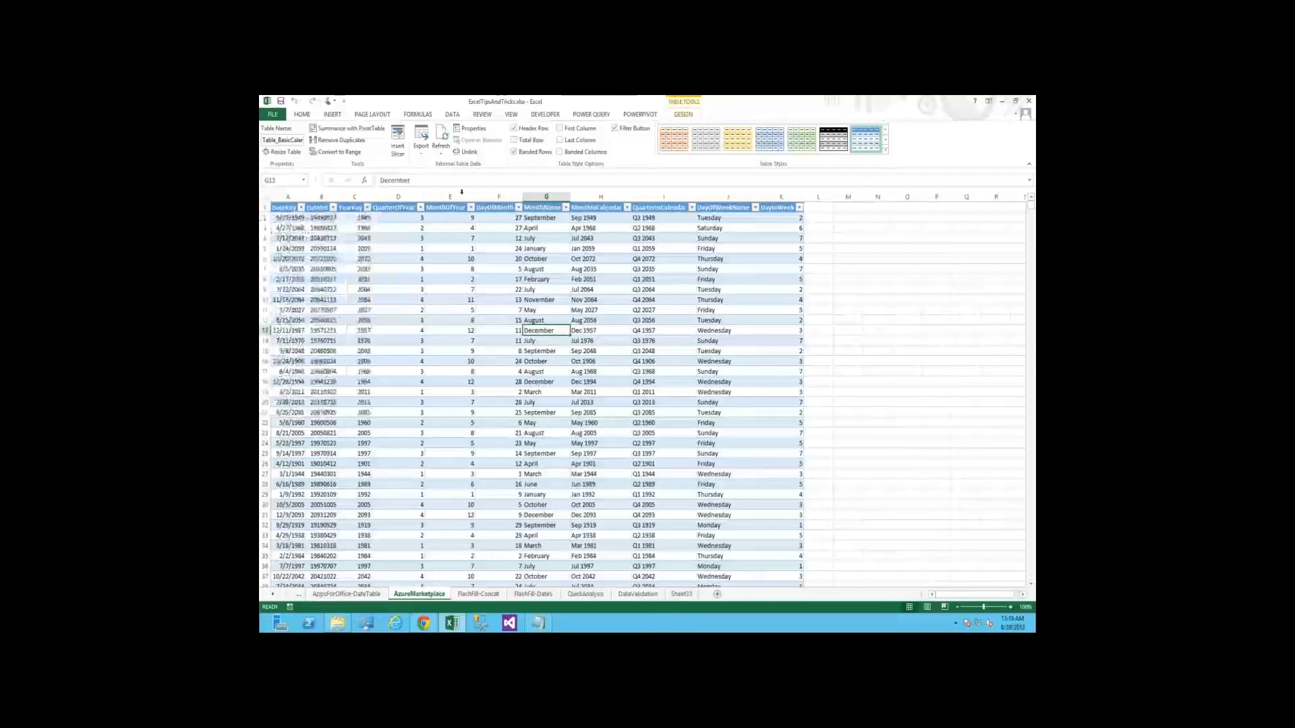
Add a new worksheet after AzureMarketplace and start a data connection to a Windows Azure Marketplace feed
left_click(398, 402)
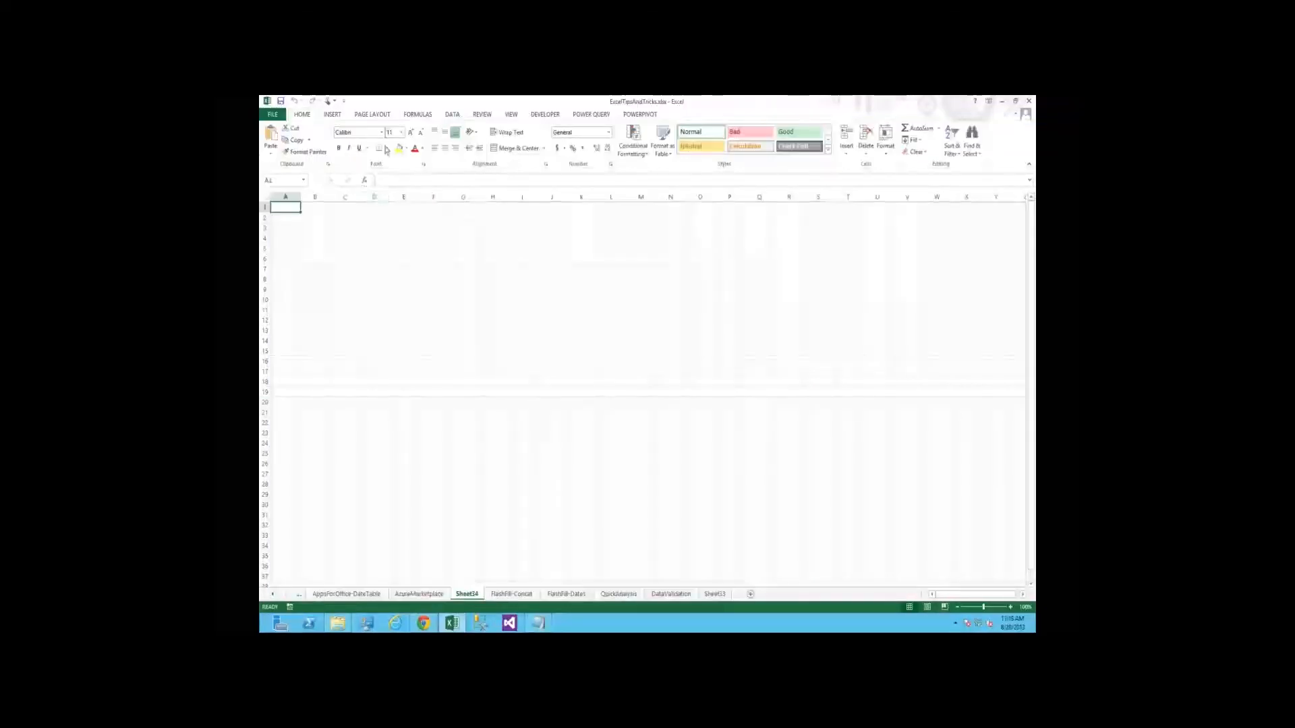
left_click(452, 115)
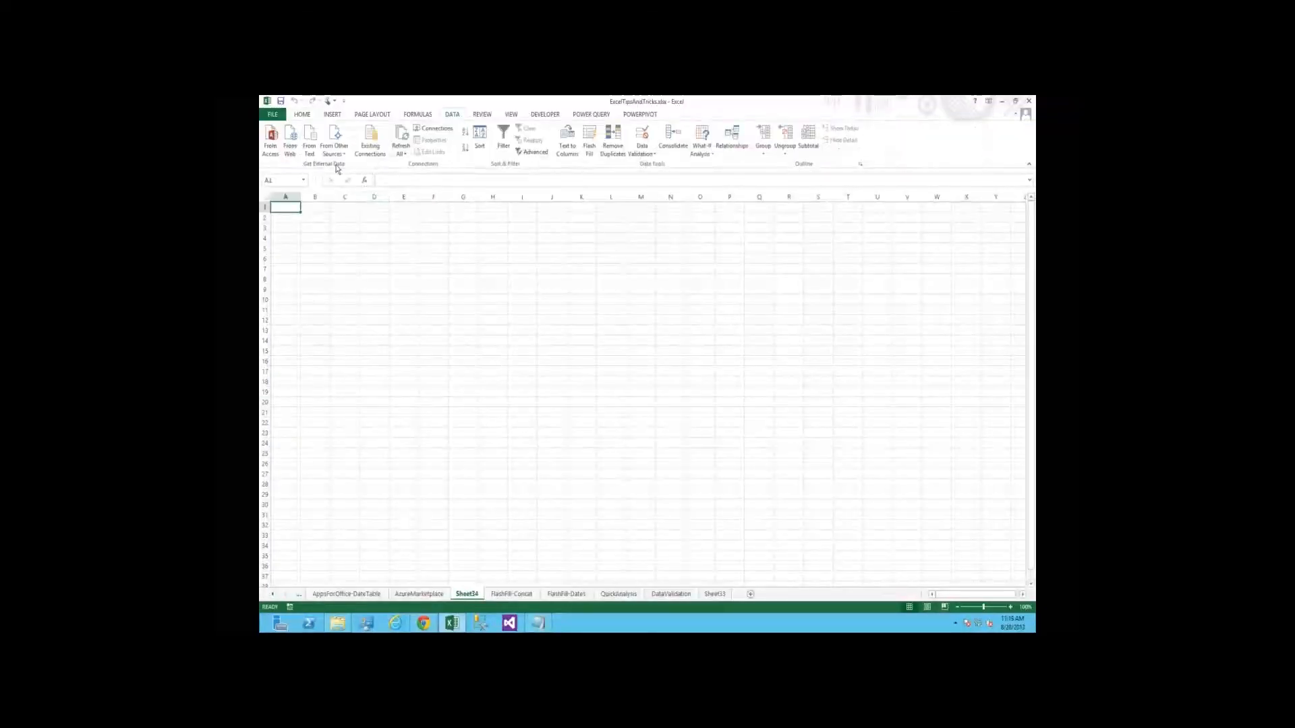
left_click(333, 145)
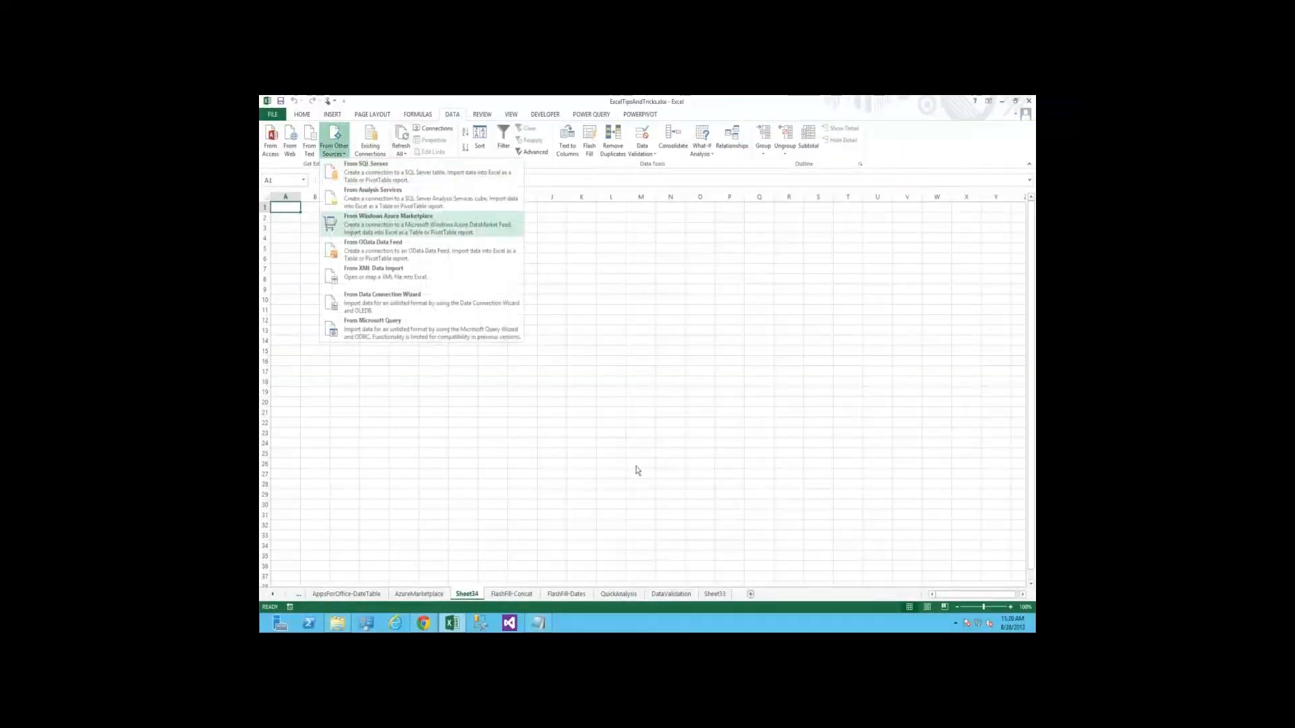
Fetch the BasicCalendarEnglish query URL from the DateStream page in Chrome and paste it as the feed location
left_click(422, 623)
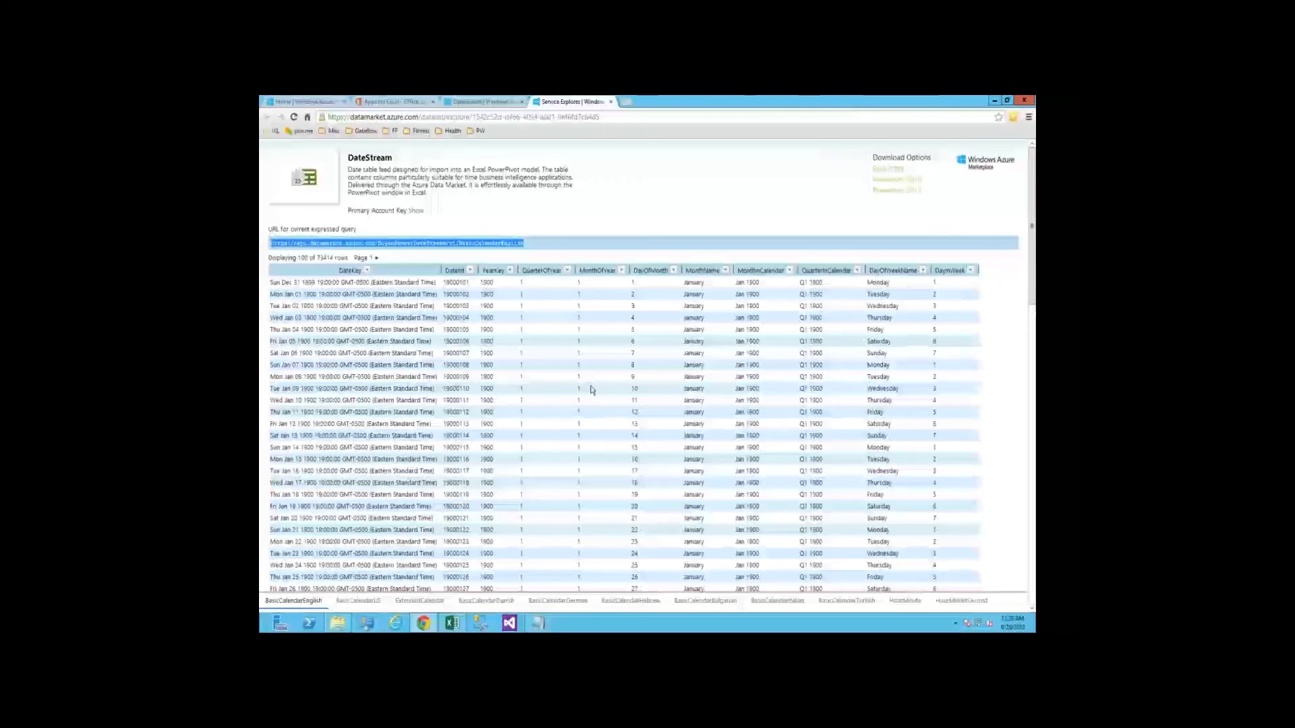
key("alt+Tab")
type("https://api.datamarket.azure.com/BoyanPenev/DateStream/v1/BasicCalendarEnglish")
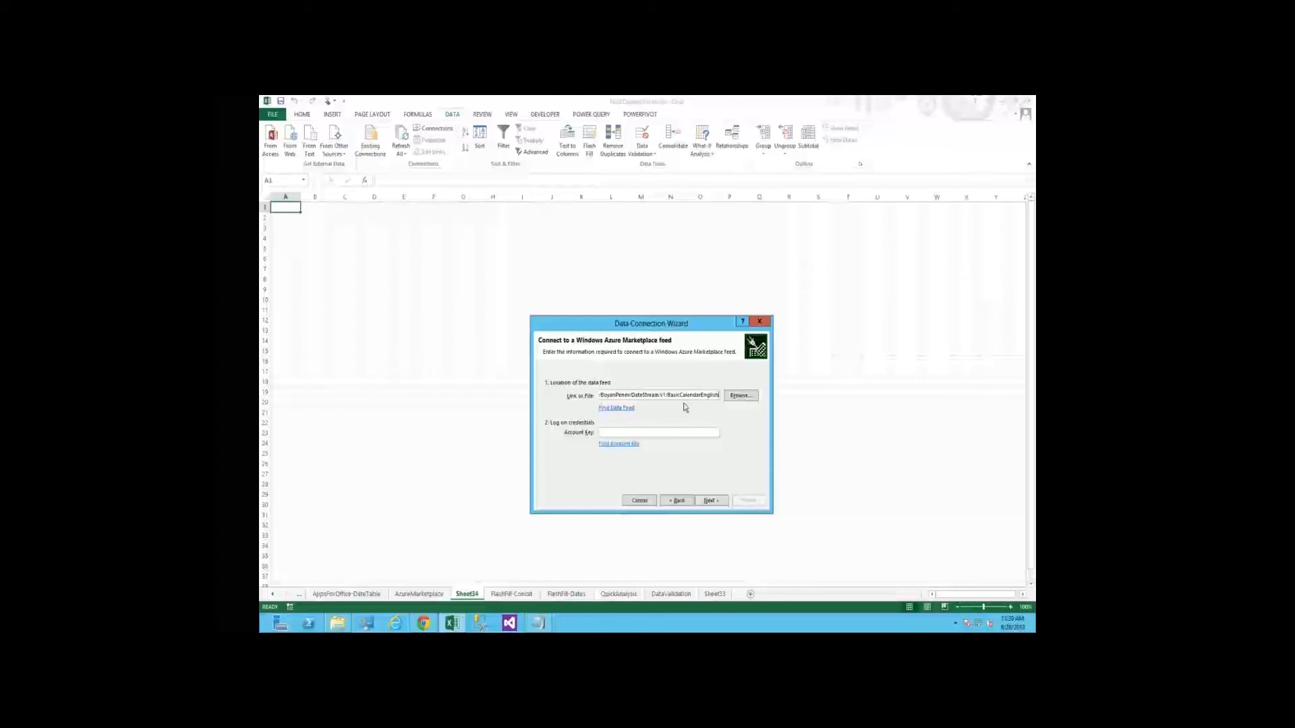
Examine the parts of the first filter expression in Notepad: the query prefix, the YearKey field, the %20 spaces, the gt operator and the year 2010
left_click(540, 624)
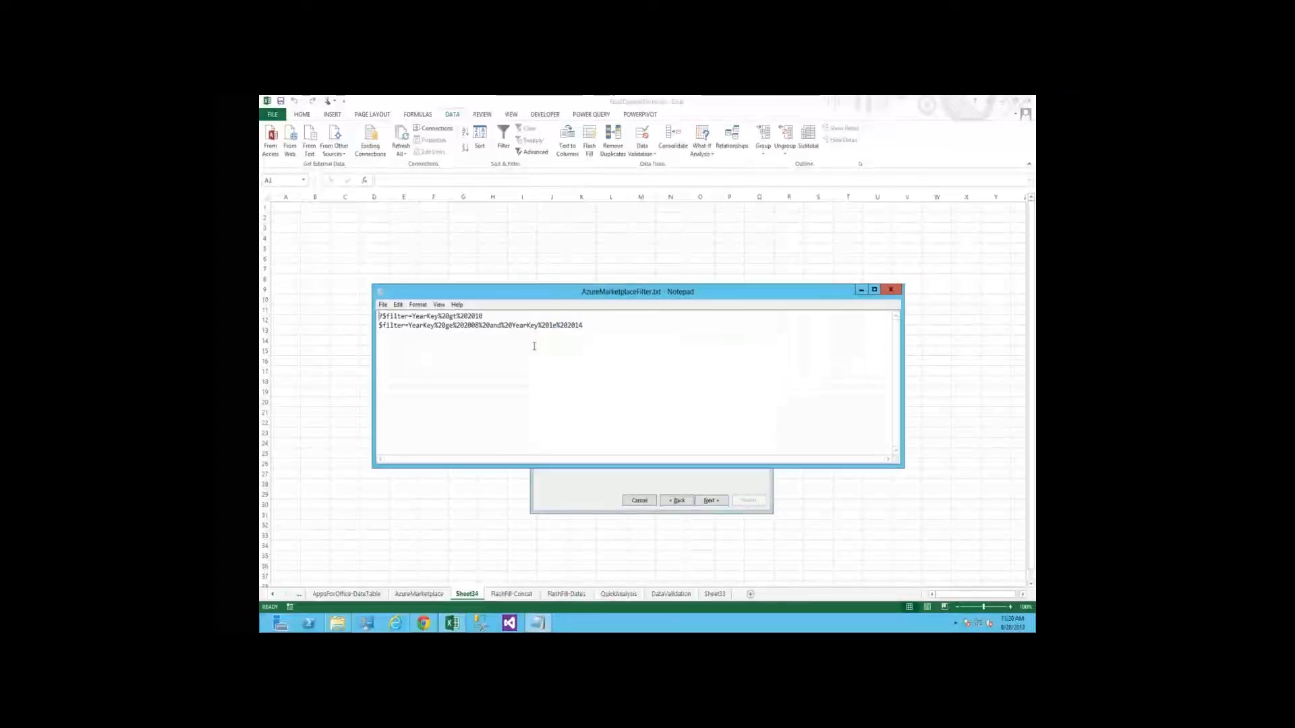
key("shift+End")
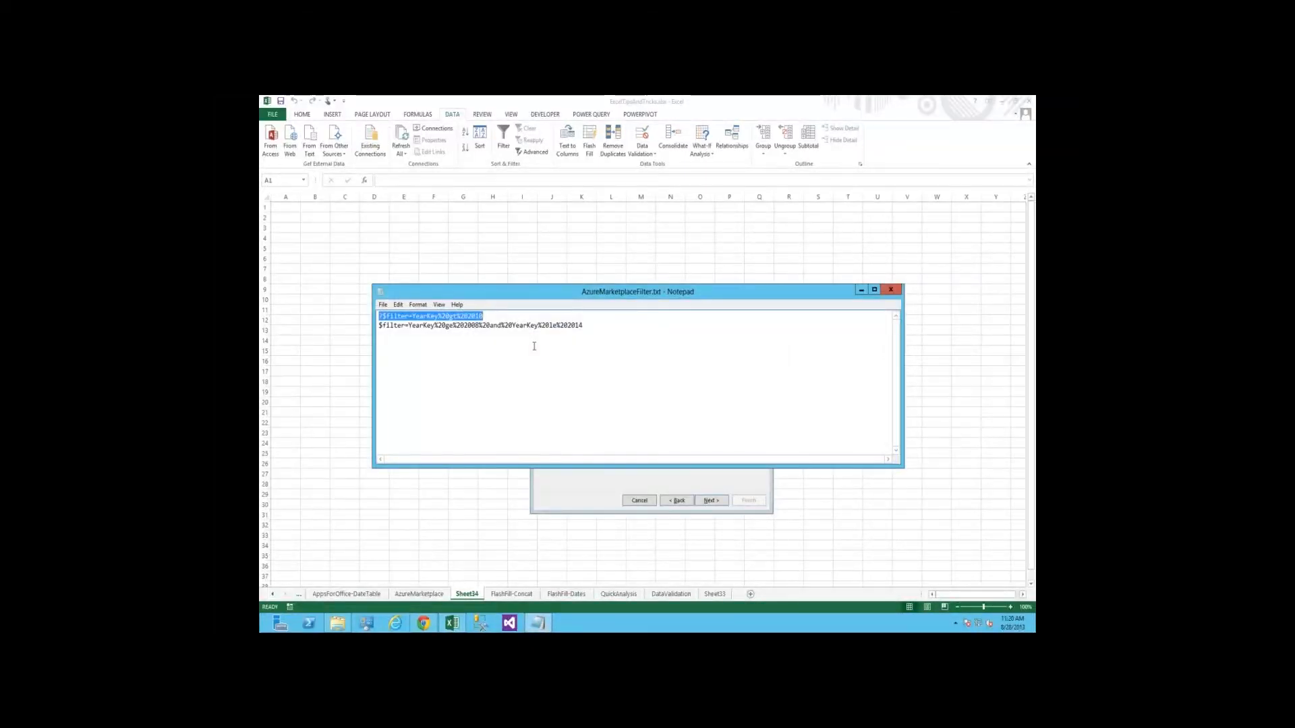
key("Home")
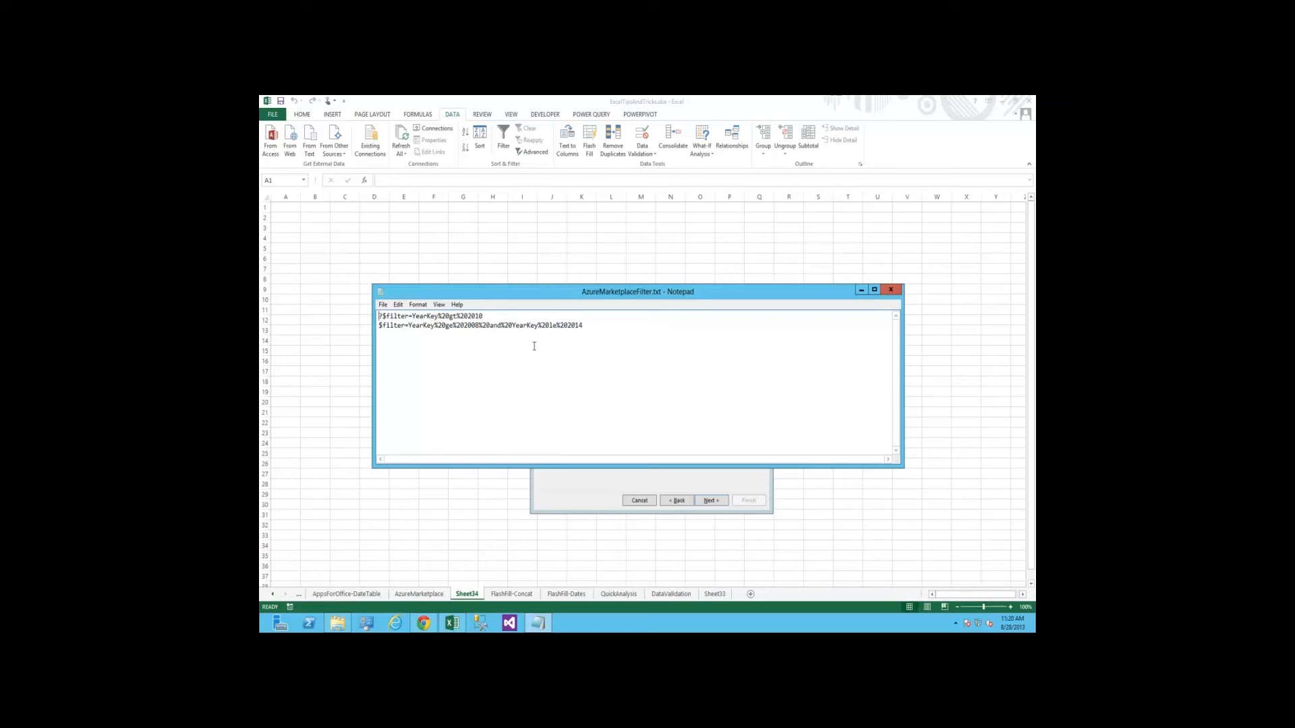
key("shift+Right")
key("shift+Right")
key("shift+Right")
key("shift+Right")
key("shift+Right")
key("shift+Right")
key("shift+Right")
key("shift+Right")
key("Right")
key("ctrl+shift+Right")
key("Right")
key("shift+Right")
key("shift+Right")
key("shift+Right")
key("Right")
type("gt")
key("shift+Right")
key("shift+Right")
key("shift+Right")
key("Right")
key("shift+End")
key("Home")
Try to append the filter ?$filter=YearKey%20gt%202010 to the feed location URL, cancel the connection wizard, and return to the AzureMarketplace sheet
key("shift+End")
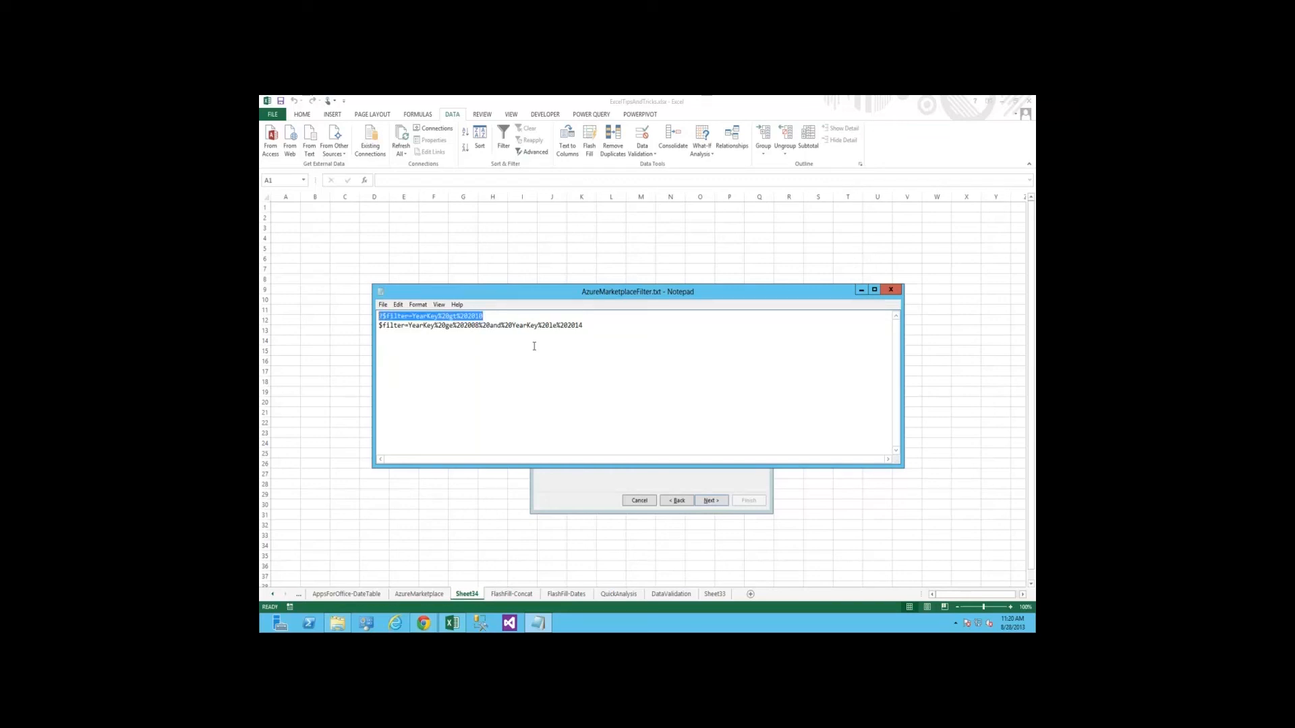
key("alt+Tab")
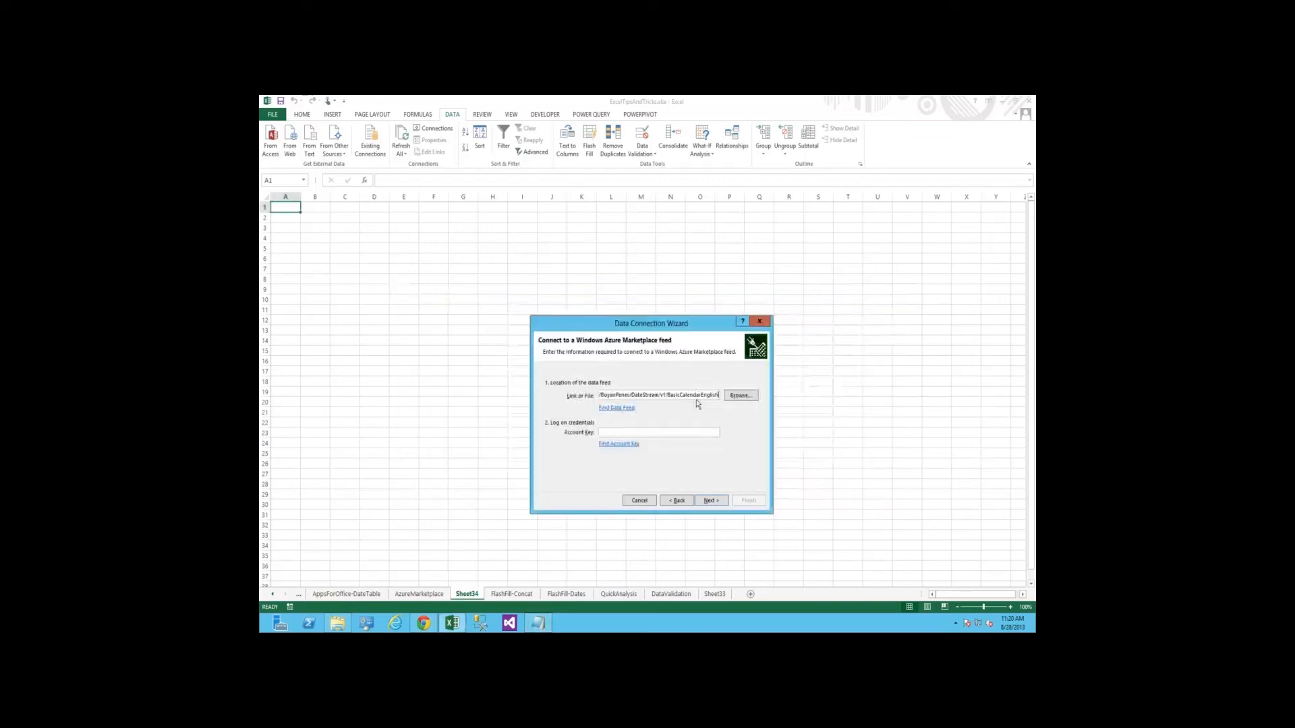
key("ctrl+v")
key("Escape")
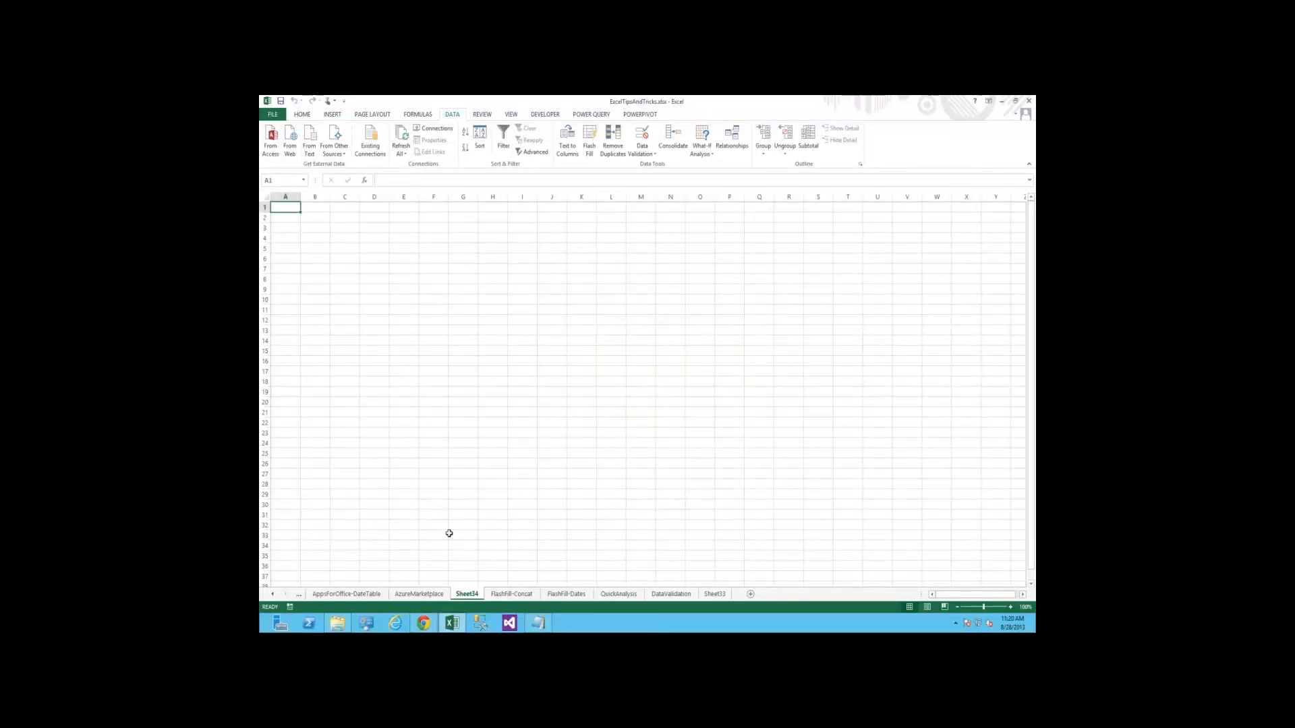
left_click(424, 597)
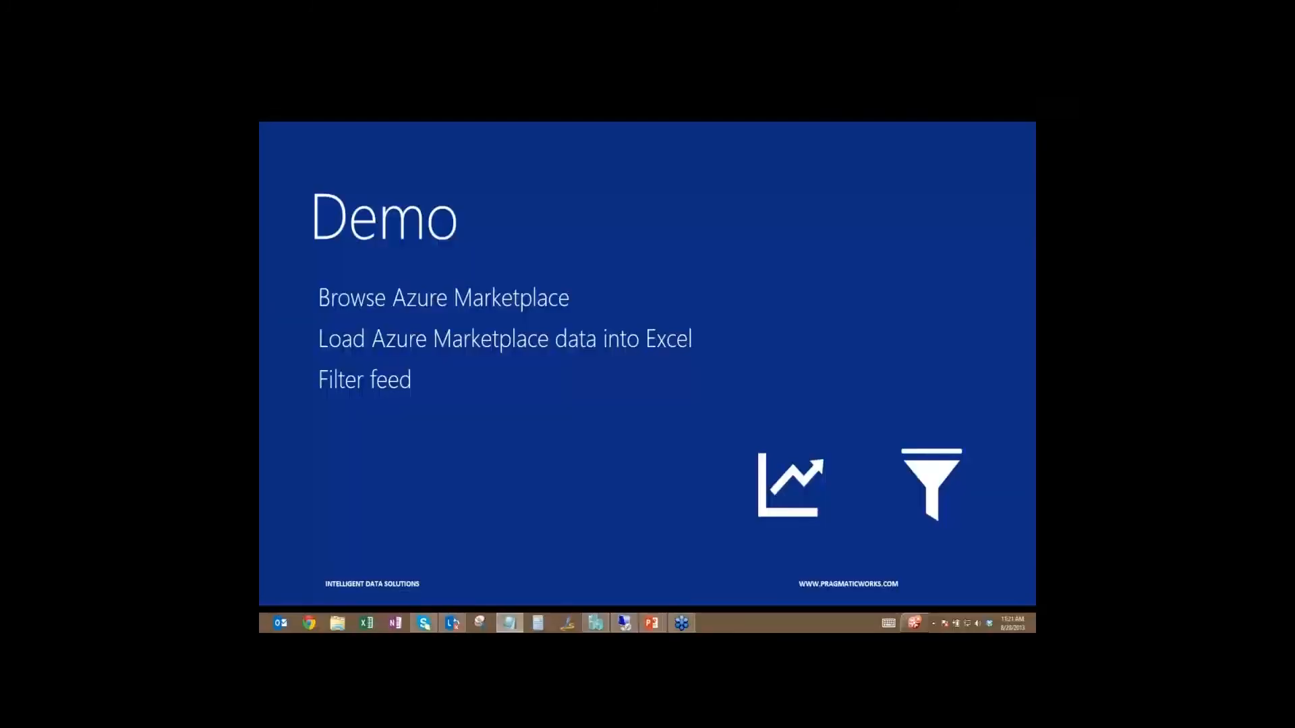
key("alt+Tab")
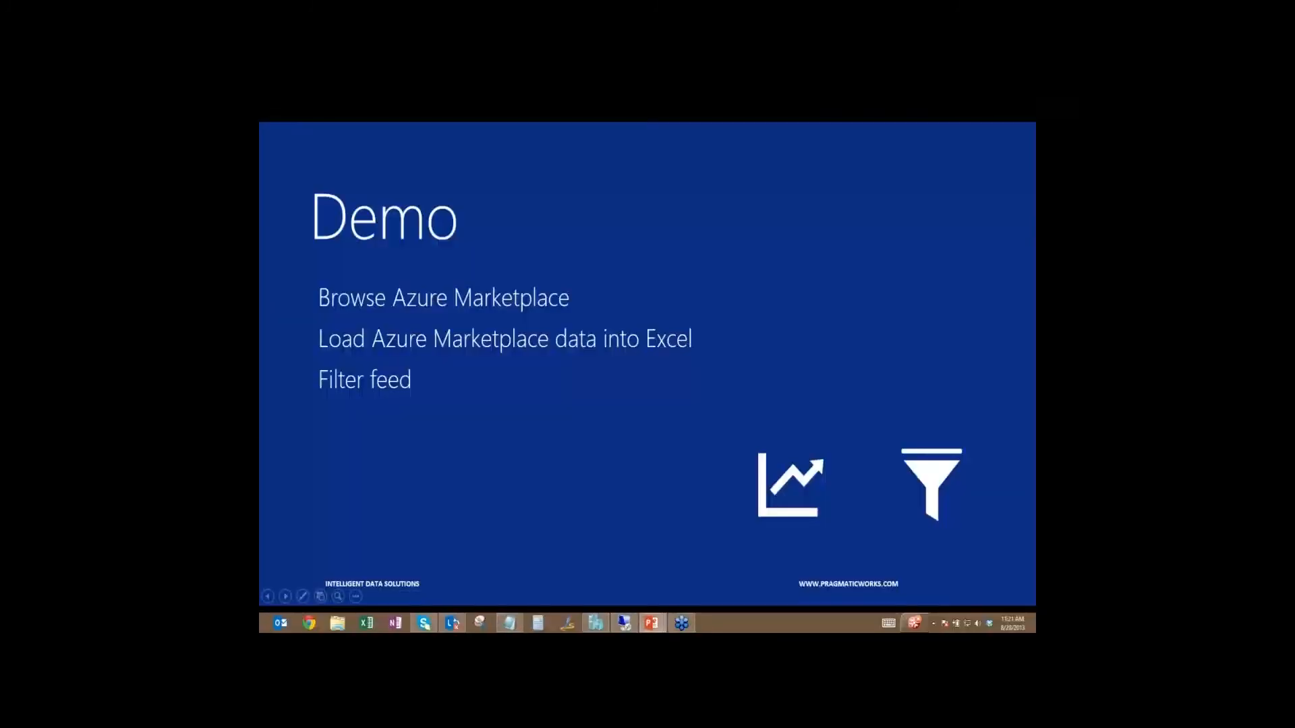
key("Right")
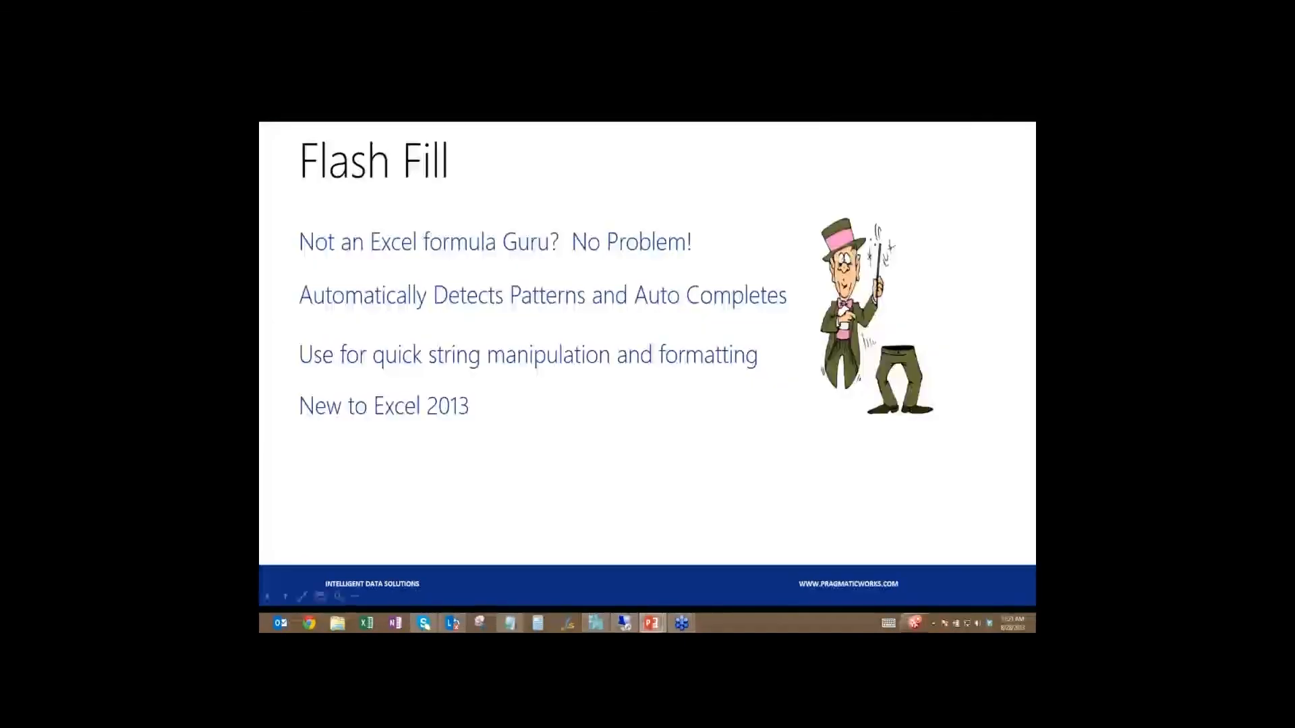
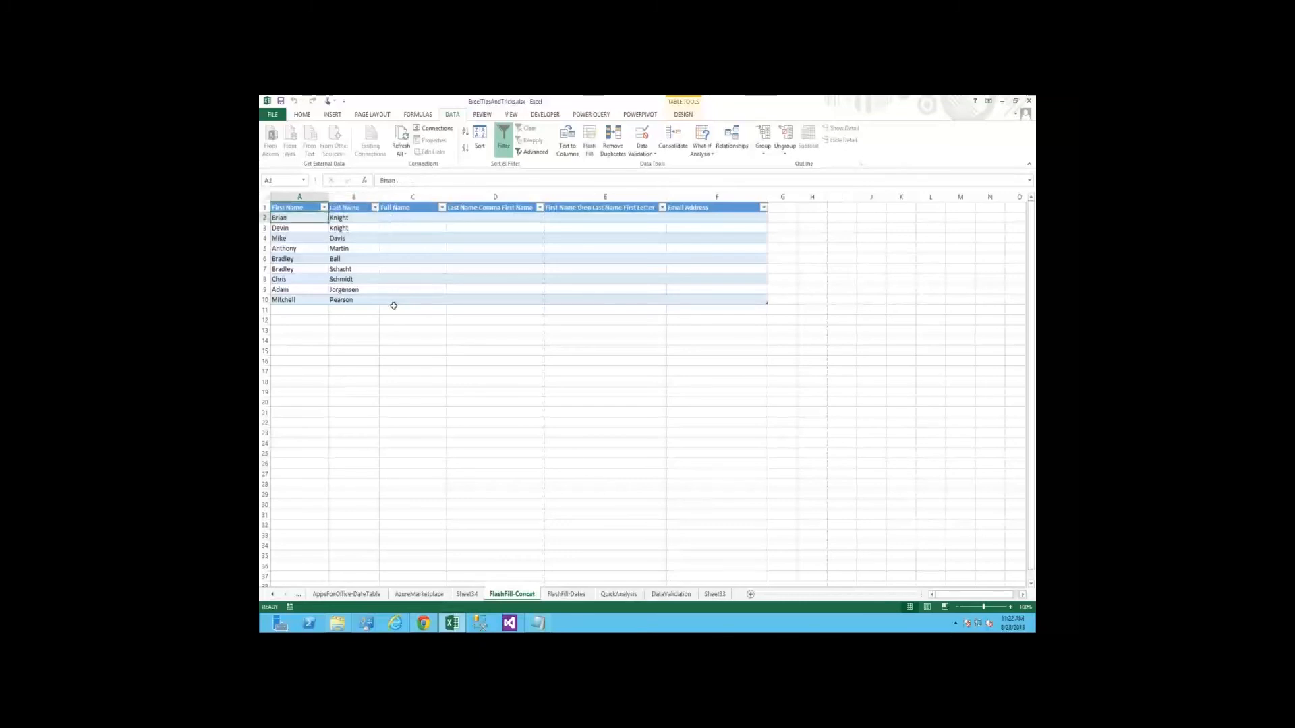
Examine the First Name and Last Name entries and the empty Full Name column in the FlashFill-Concat table
key("shift+Down")
key("ctrl+shift+Down")
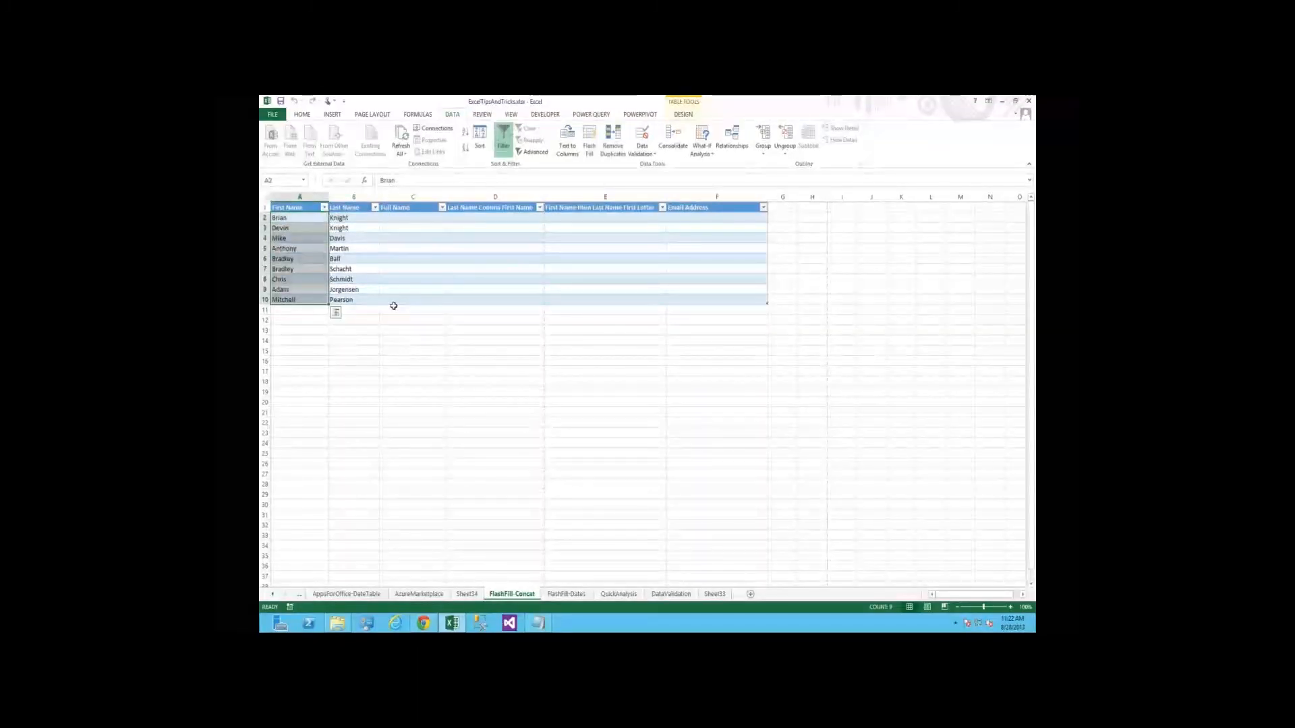
key("Right")
key("Left")
key("Right")
key("Down")
key("Down")
key("Down")
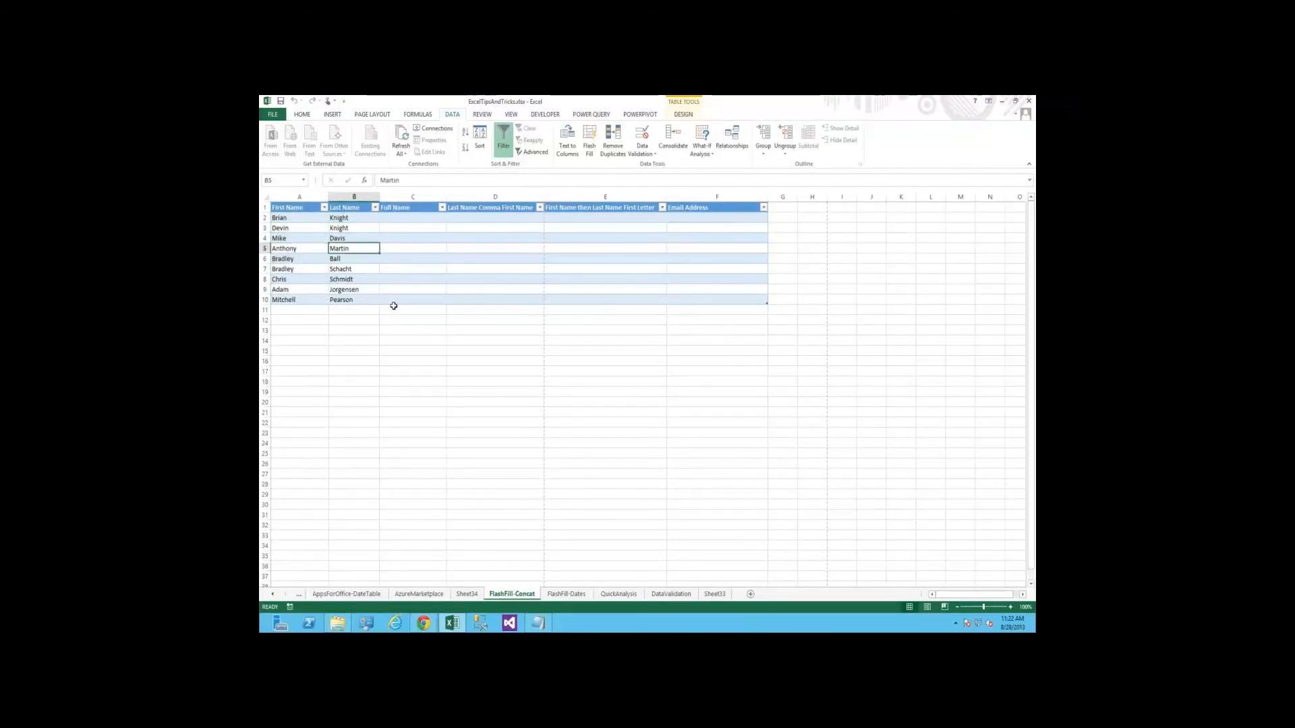
key("Up")
key("Up")
key("Up")
key("Right")
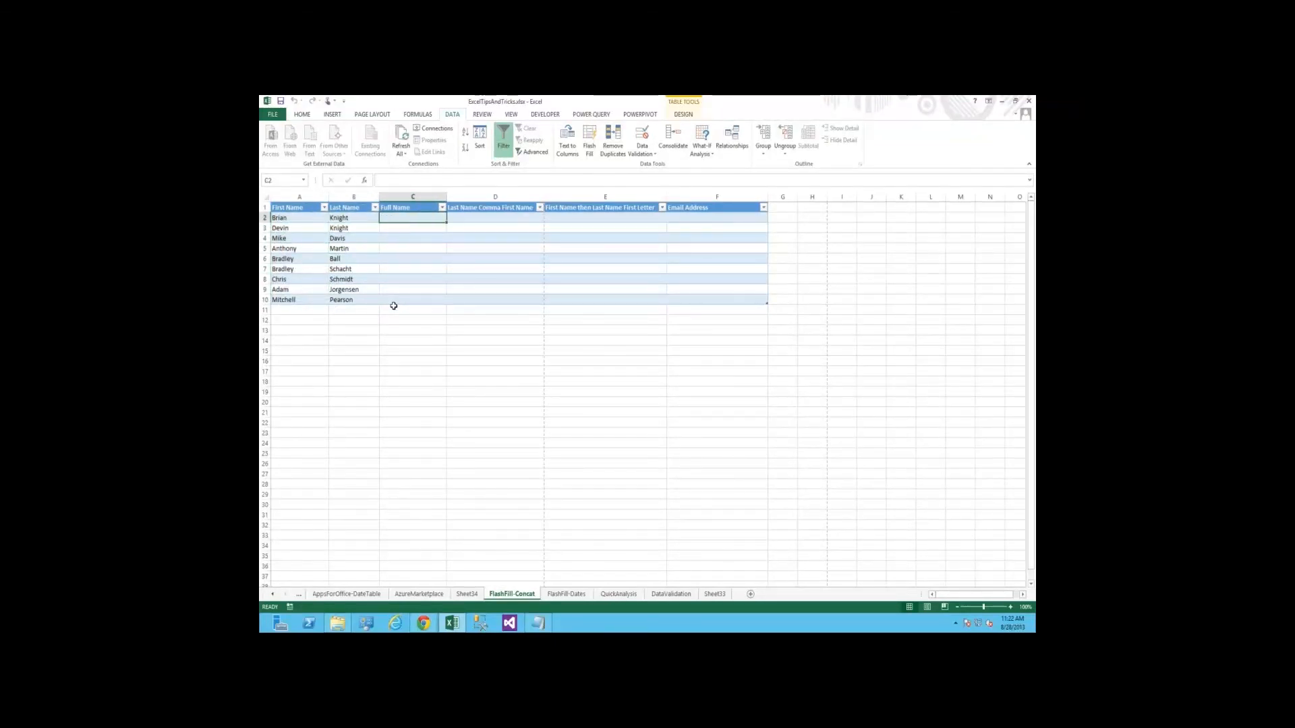
key("Up")
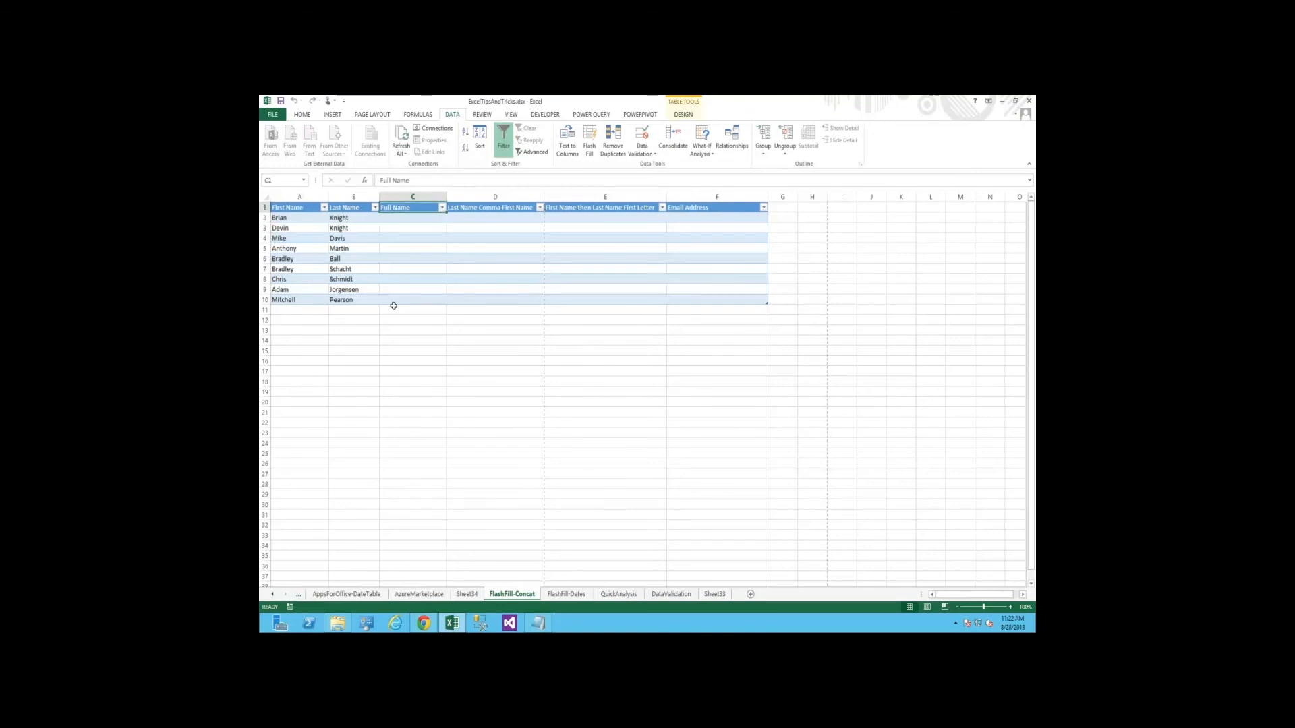
key("Down")
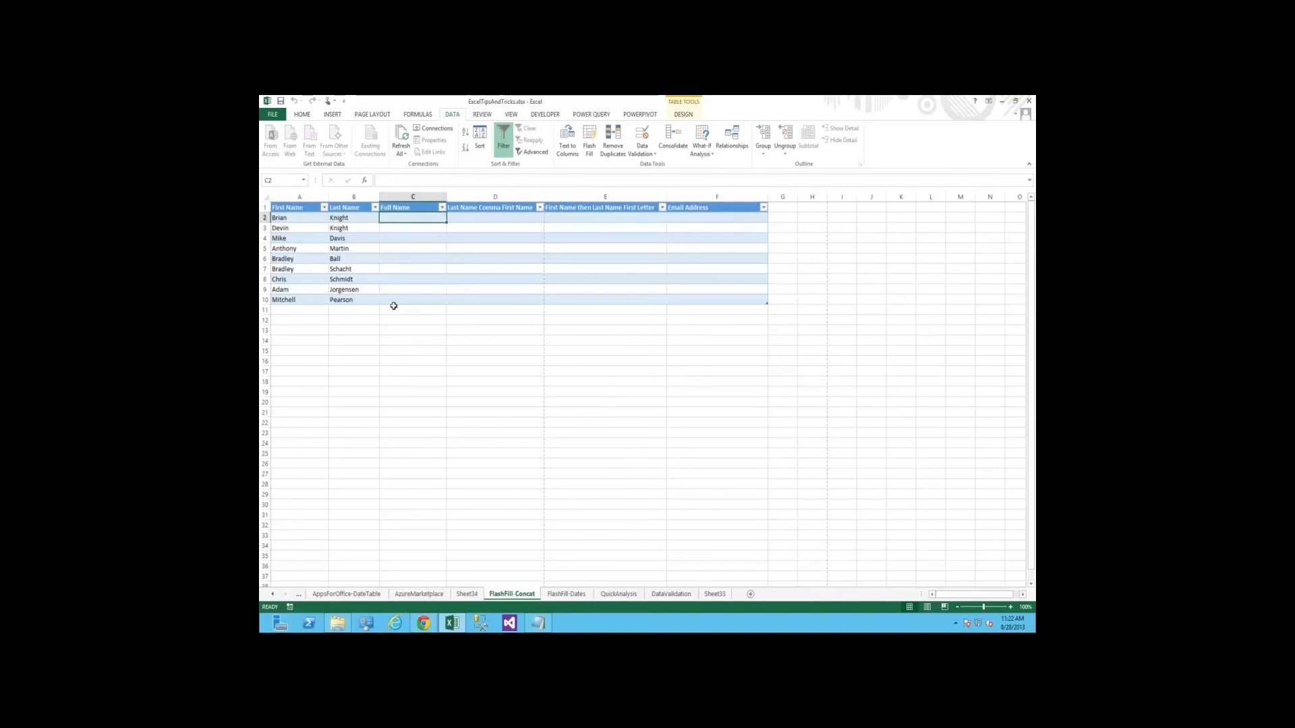
key("Down")
key("Down")
key("Left")
key("Left")
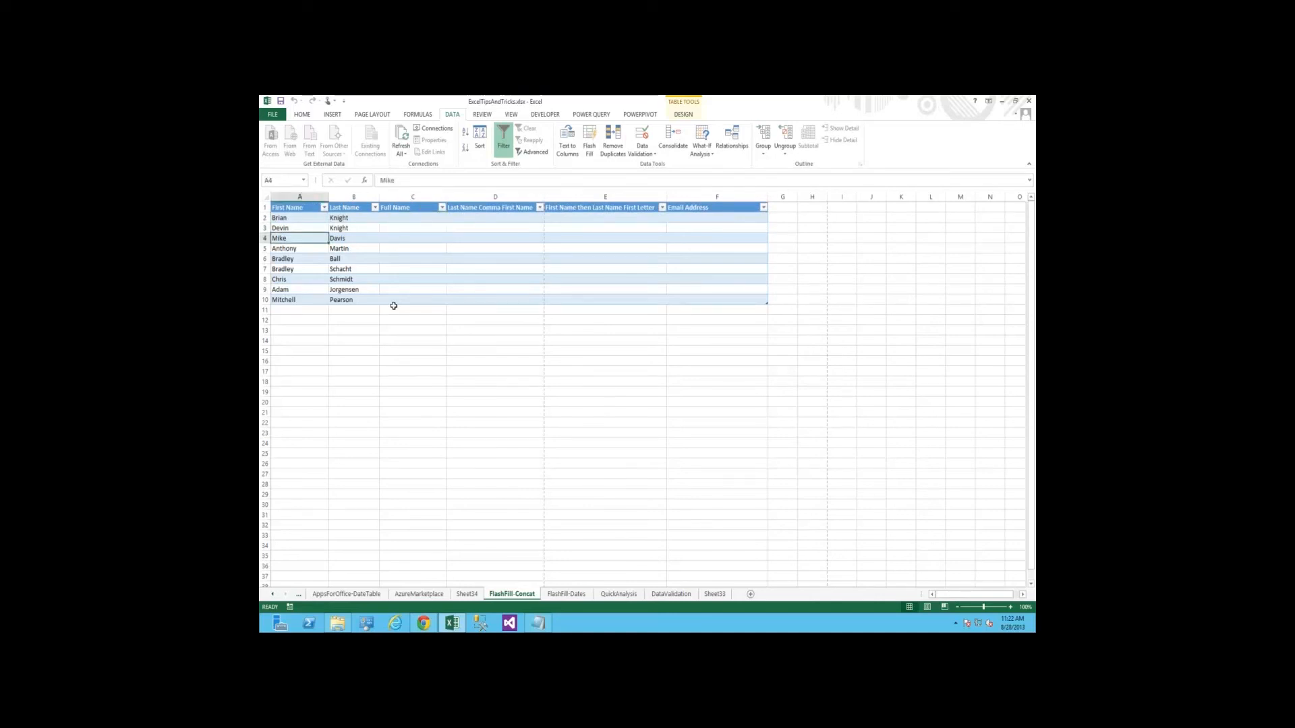
Enter the first person's full name in C2, begin the second in C3, and accept the Flash Fill suggestion for the Full Name column
key("Up")
key("Up")
key("Right")
key("Right")
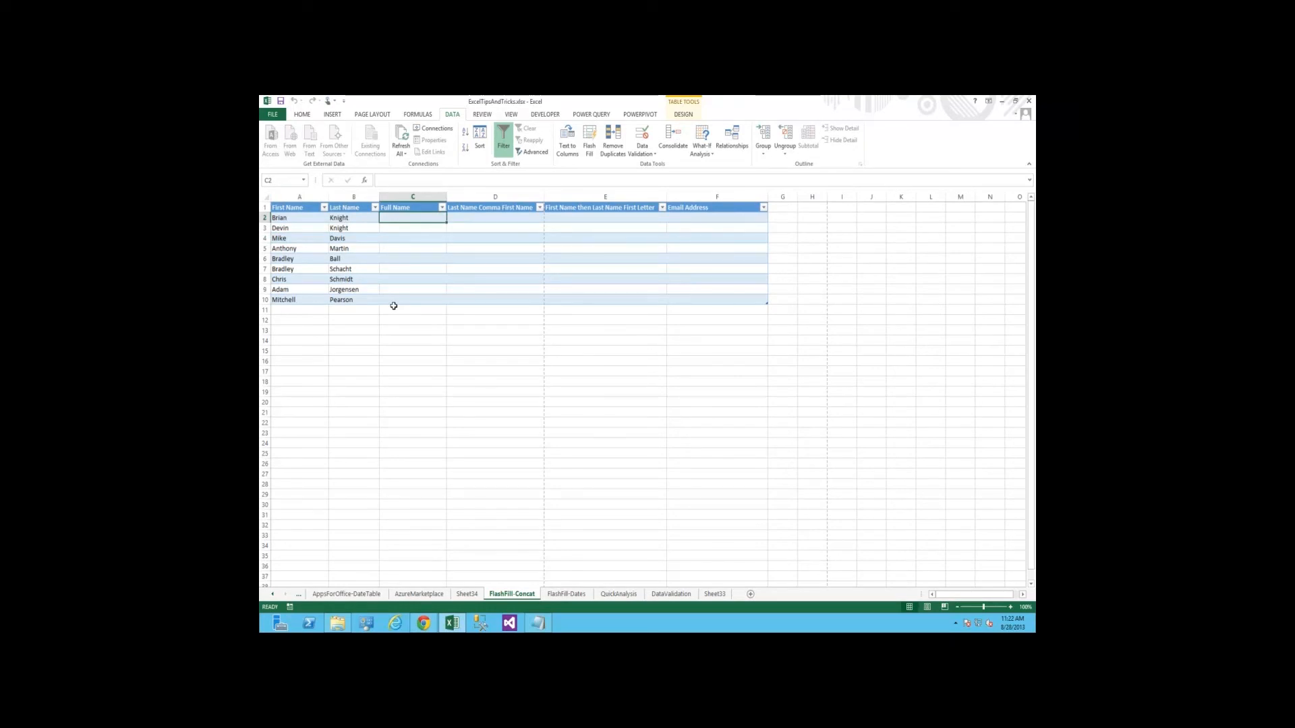
key("Return")
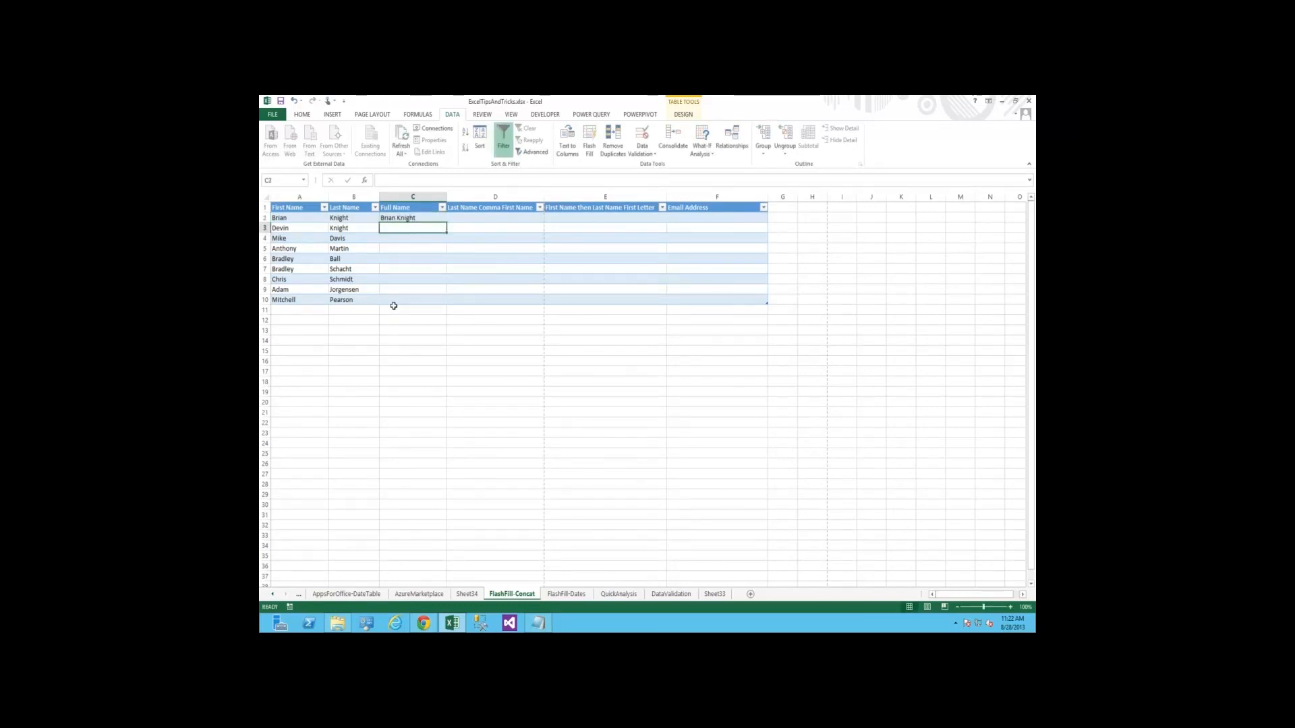
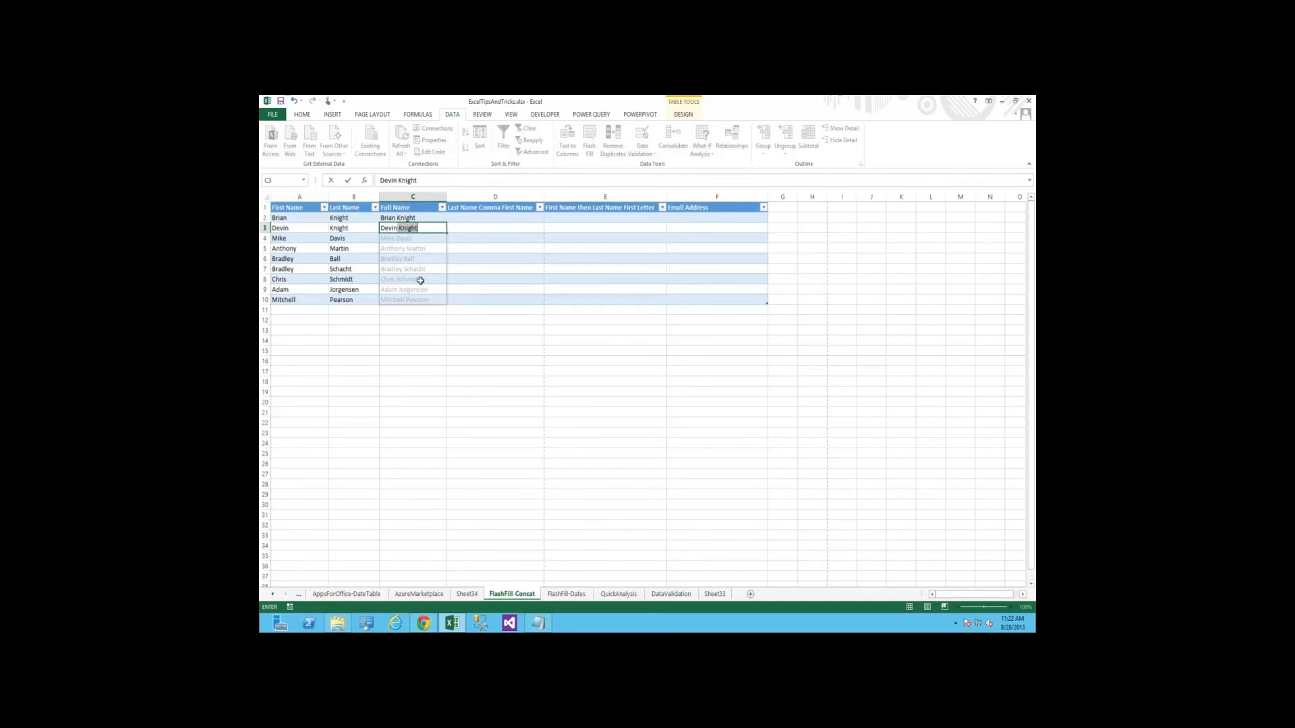
key("Return")
key("Up")
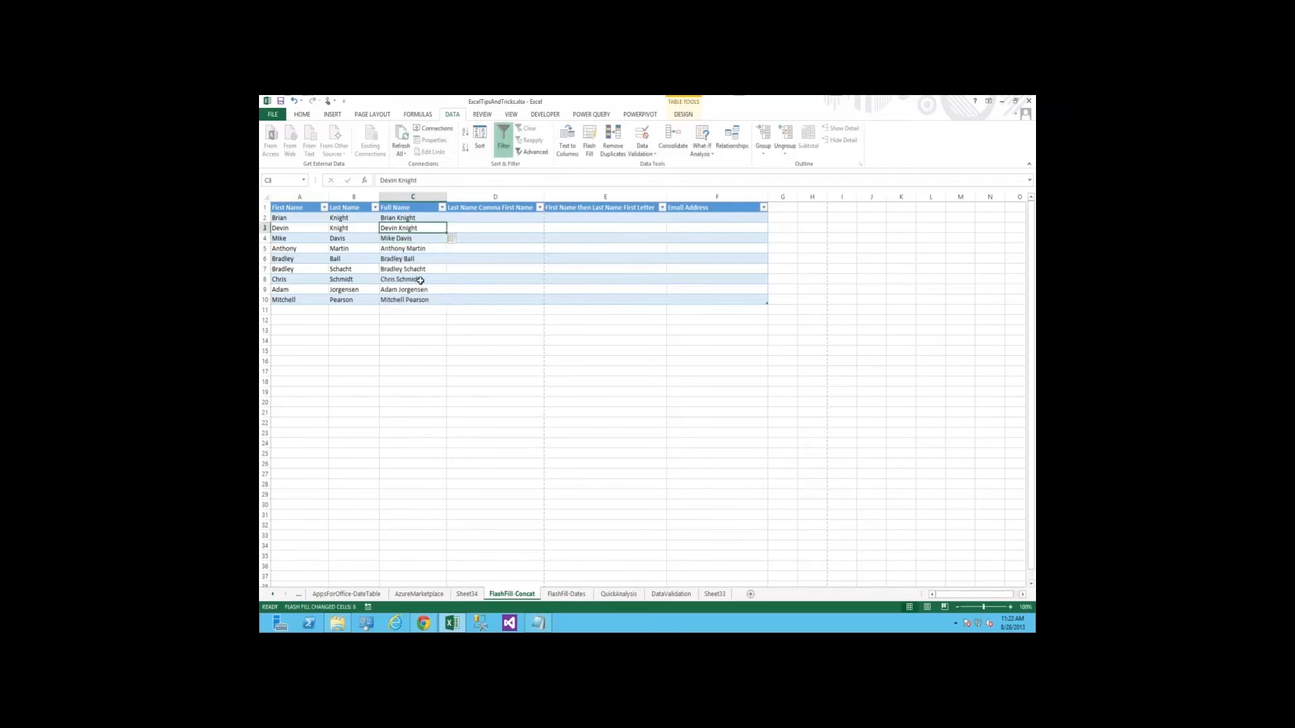
Review the combined names down the Full Name column against the First Name and Last Name columns
key("Up")
key("Down")
key("ctrl+Down")
key("Up")
key("Up")
key("Up")
key("Up")
key("Up")
key("Up")
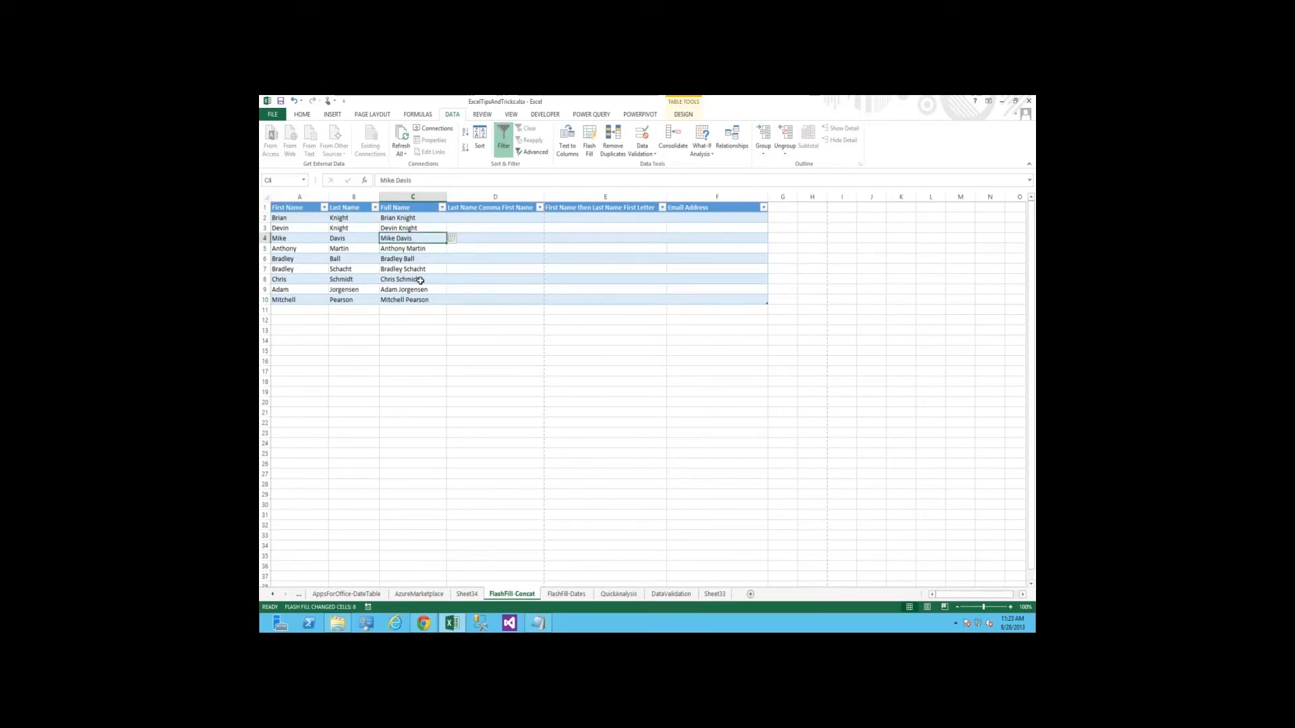
key("Down")
key("Down")
key("Down")
key("Down")
key("Down")
key("Up")
key("Up")
key("Up")
key("Up")
key("Up")
key("Up")
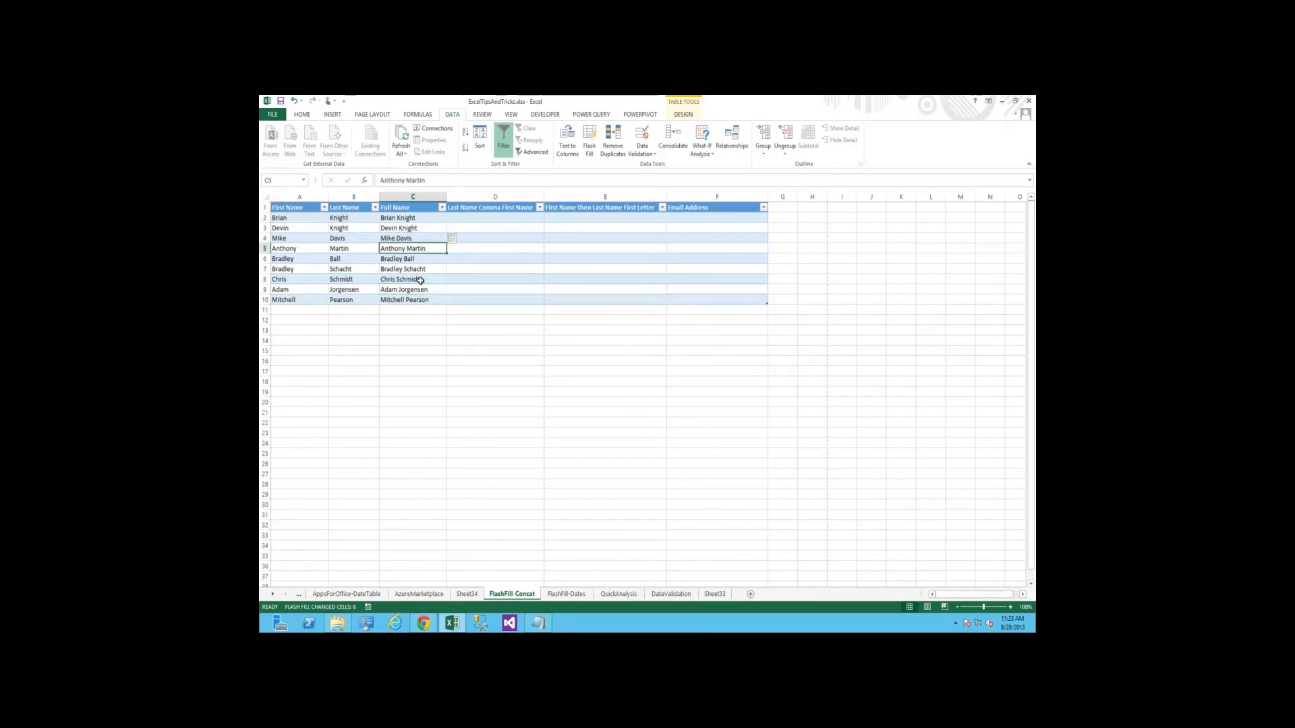
Locate the Flash Fill command among the fill options without running it, keeping D2 selected
key("Up")
key("Right")
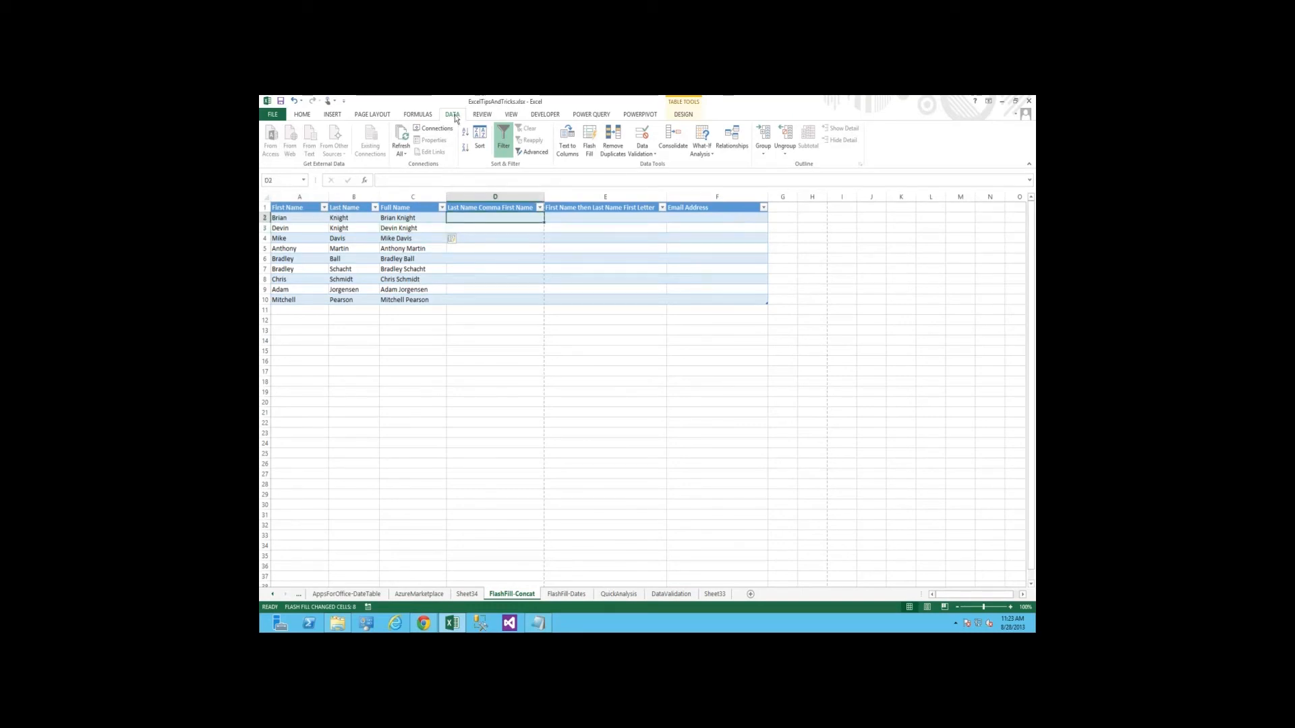
left_click(336, 117)
left_click(300, 116)
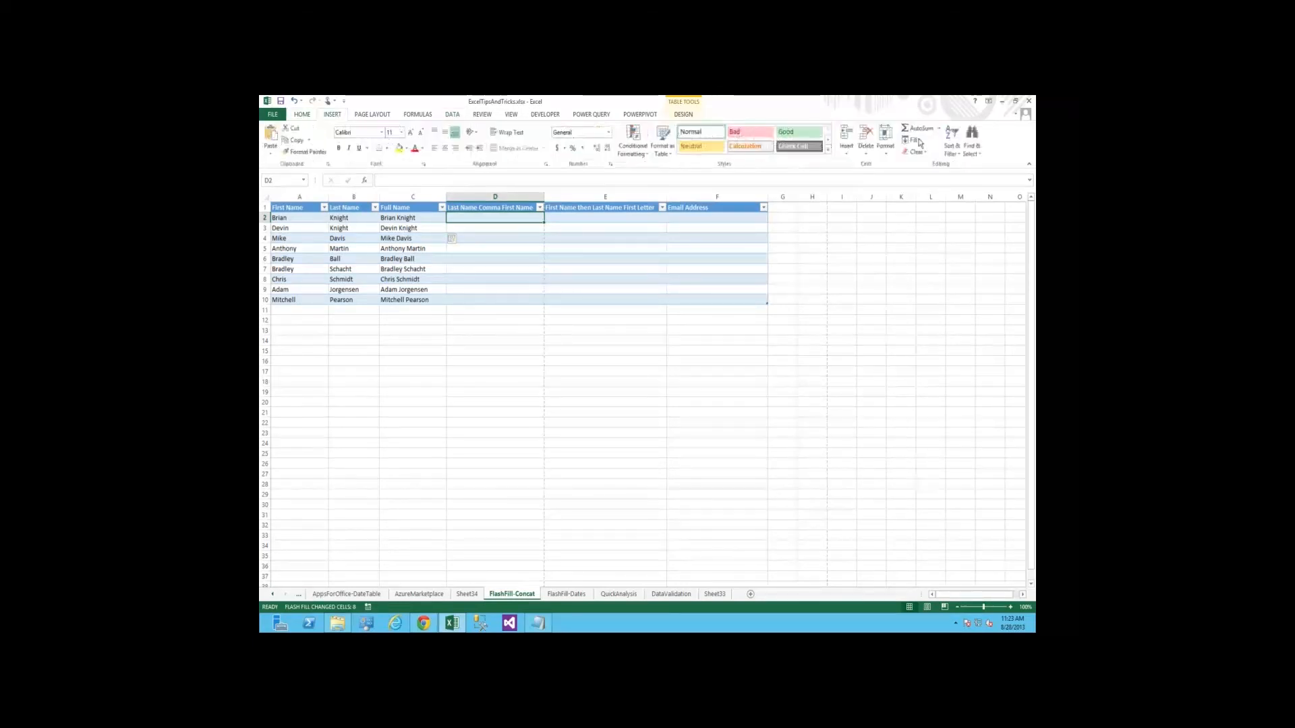
left_click(915, 141)
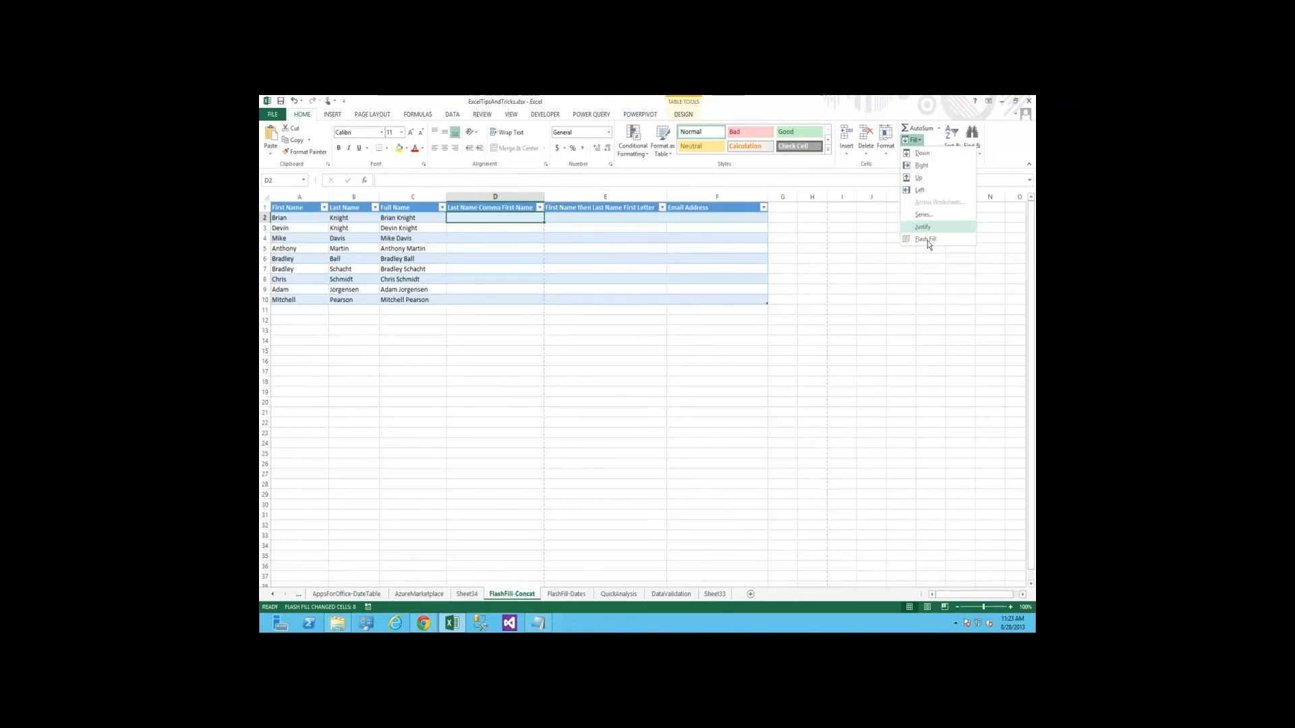
left_click(519, 220)
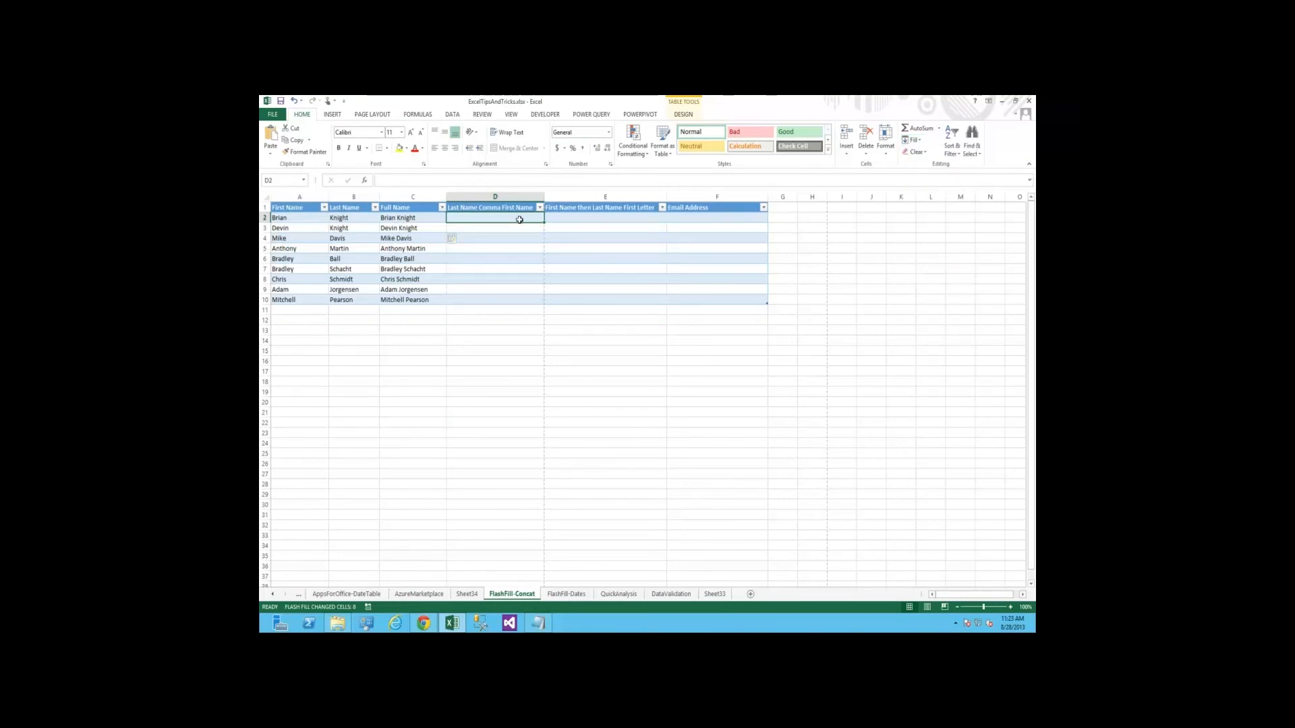
Enter the first person's name in D2 under Last Name Comma First Name, as last name, comma, space and first name
key("Left")
key("Up")
key("Right")
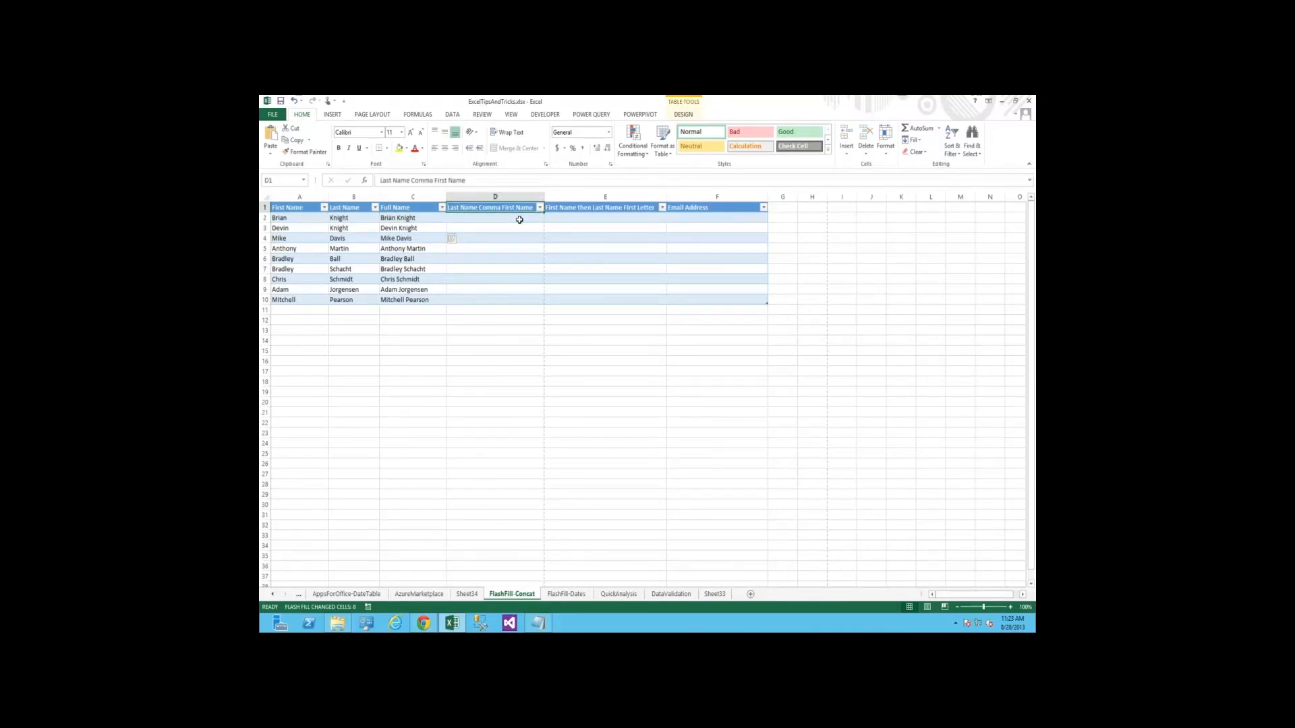
key("Down")
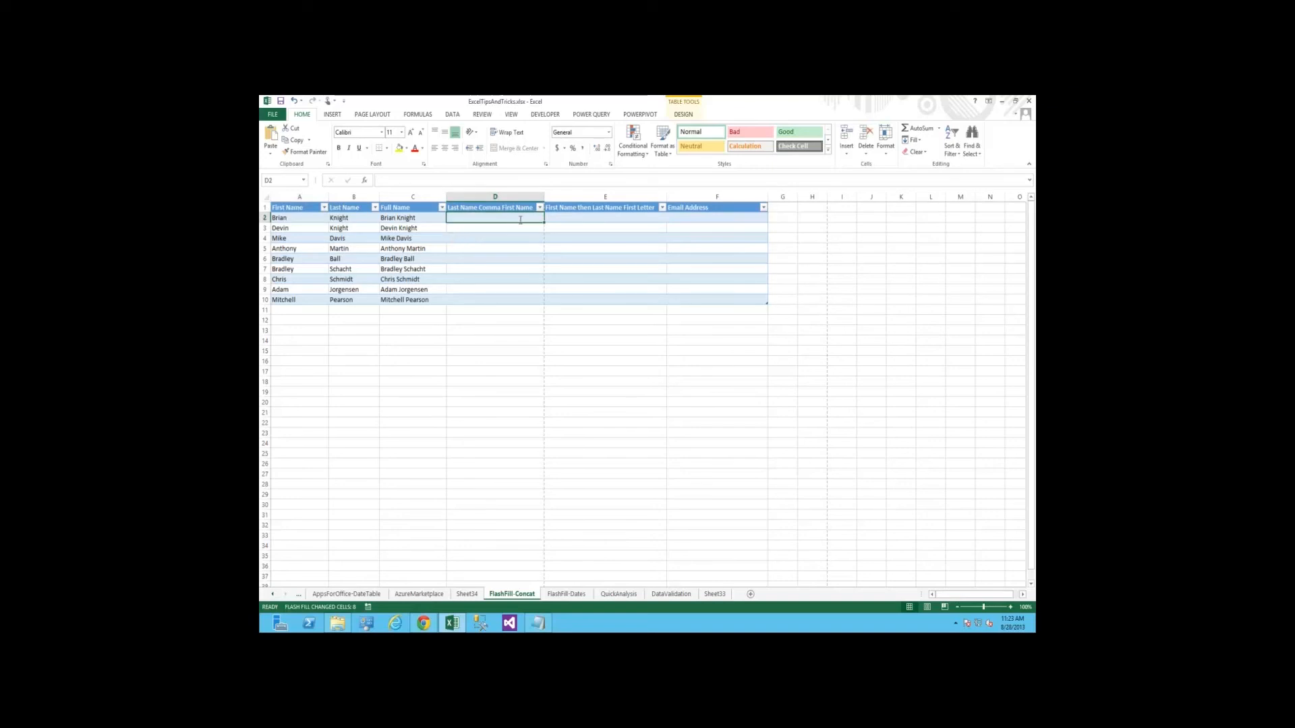
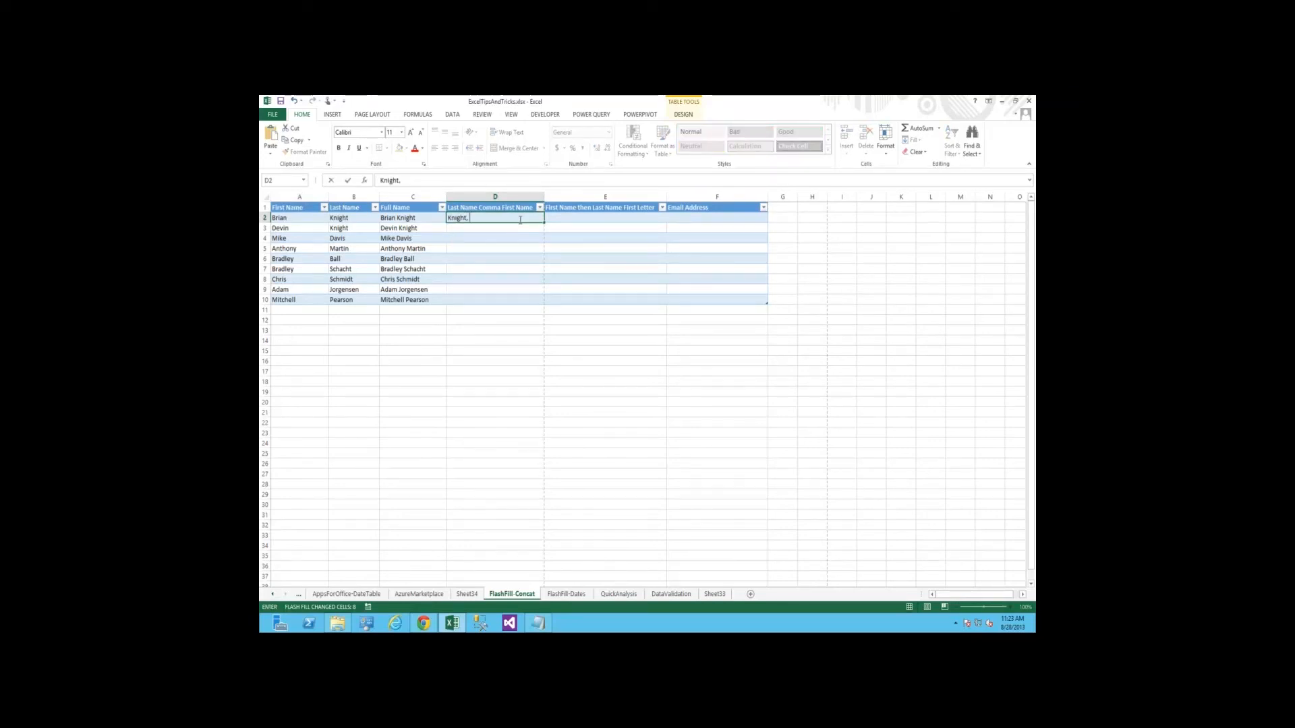
key("Return")
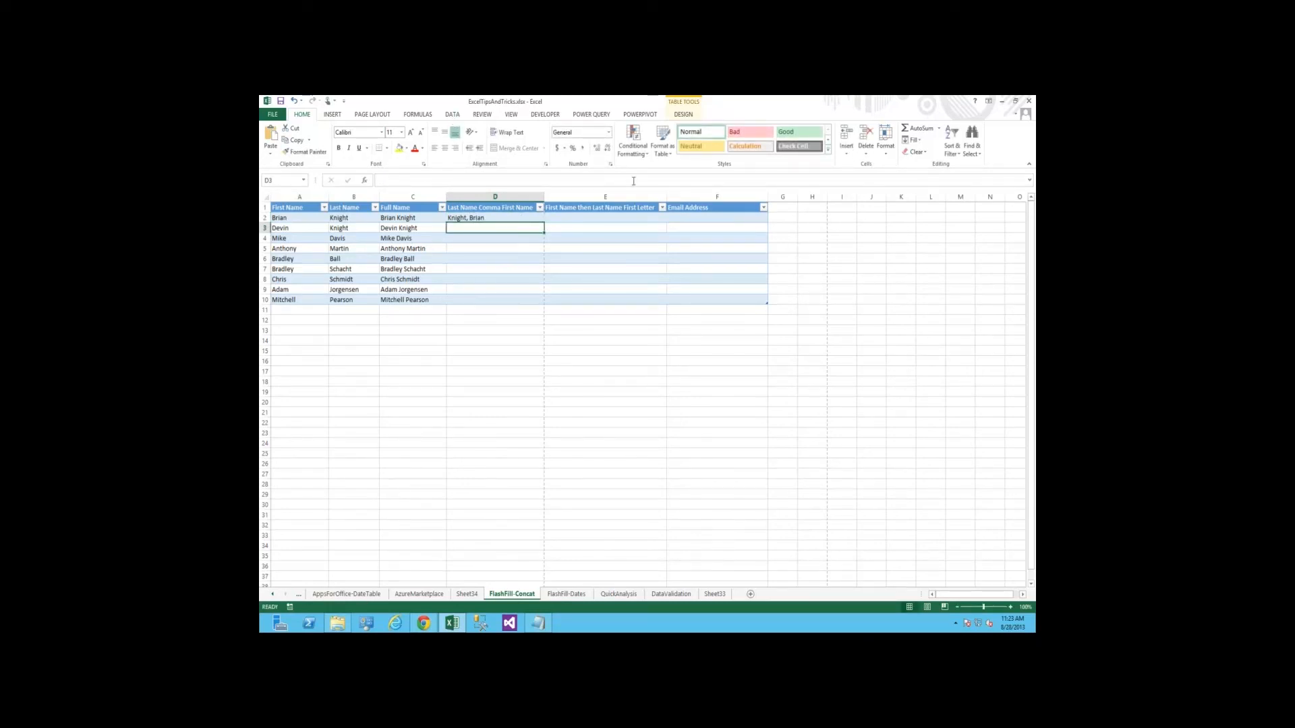
Flash Fill the rest of the Last Name Comma First Name column from the D2 example and check the rows
left_click(452, 115)
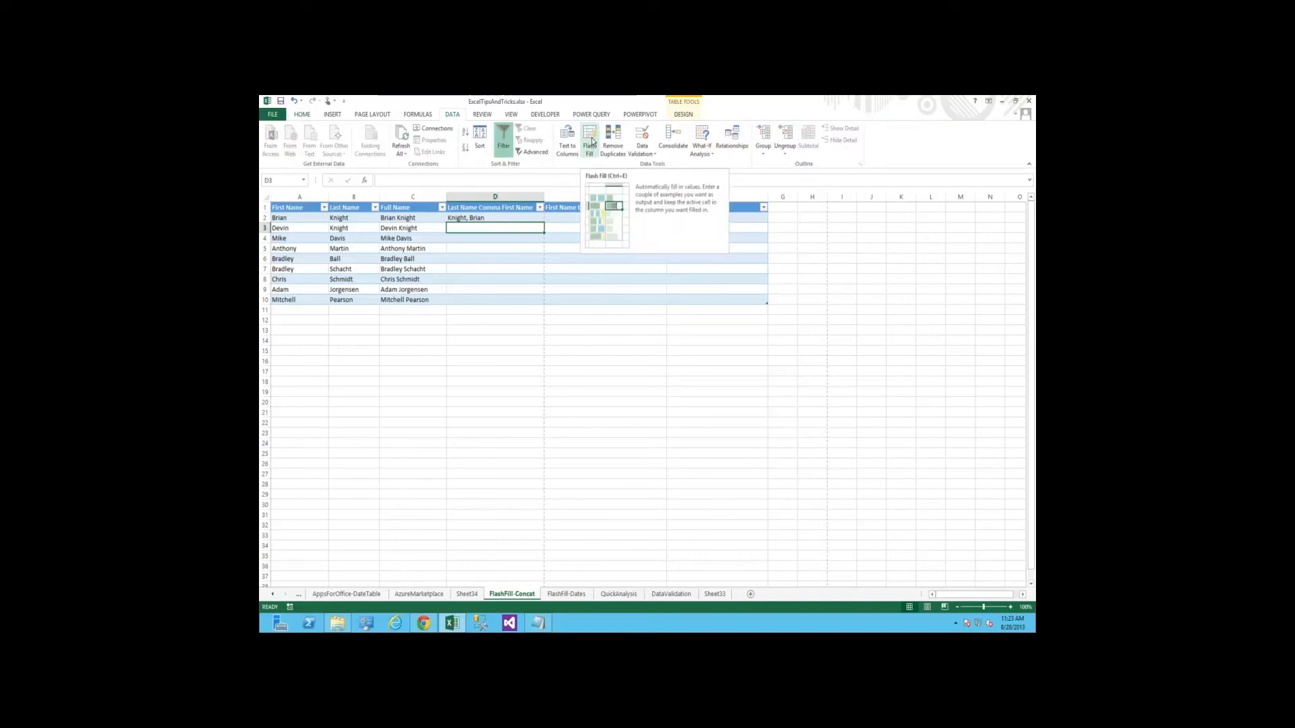
left_click(591, 142)
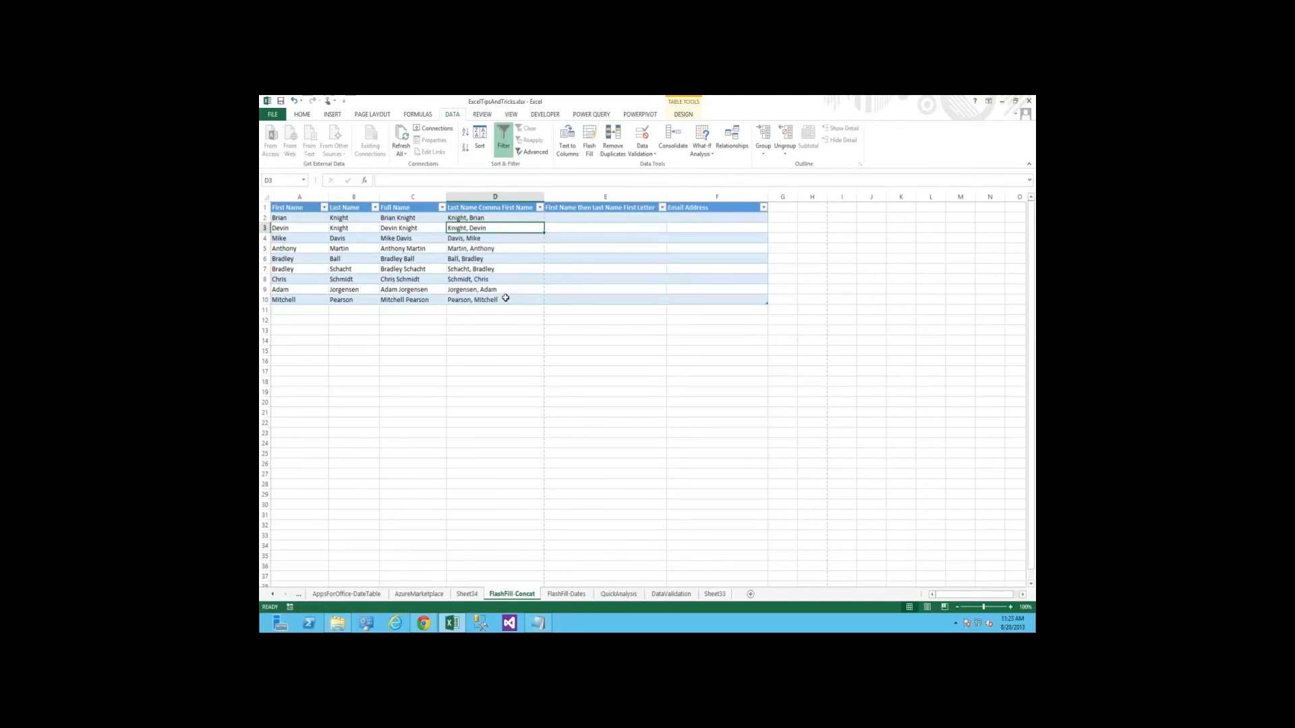
key("Down")
key("Down")
key("Down")
key("Down")
key("Down")
key("Down")
key("Up")
key("Up")
key("Up")
key("Up")
key("Up")
key("Up")
key("Up")
Enter the first two people's first name and last initial with a period in E2 and E3, and accept the Flash Fill suggestion for column E
key("Right")
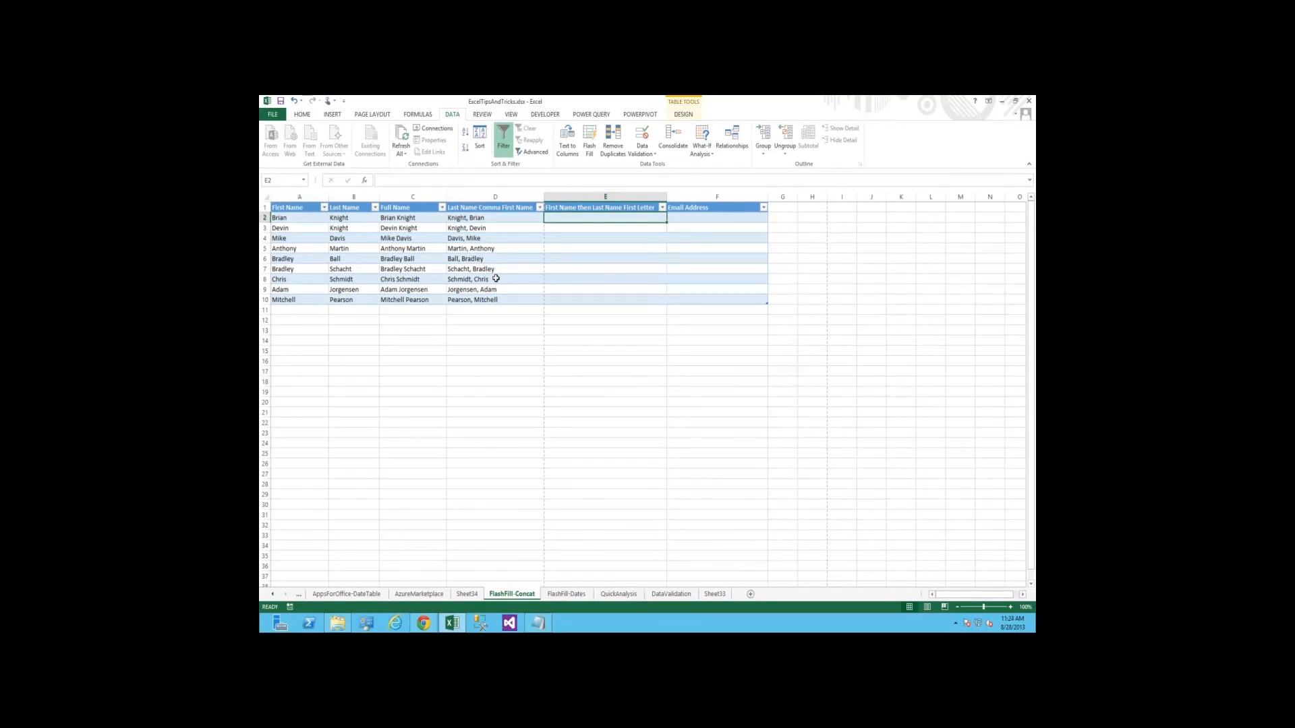
type("Brian K")
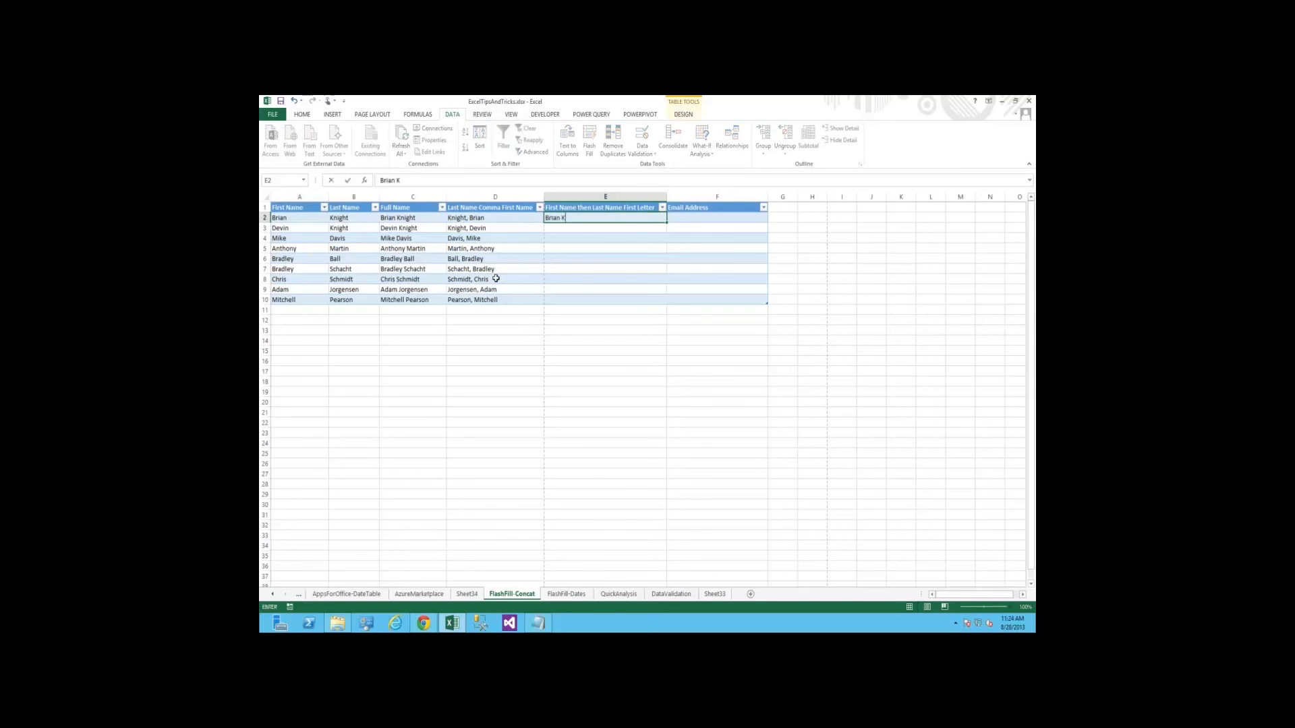
type(".")
key("Return")
type("Devin K.")
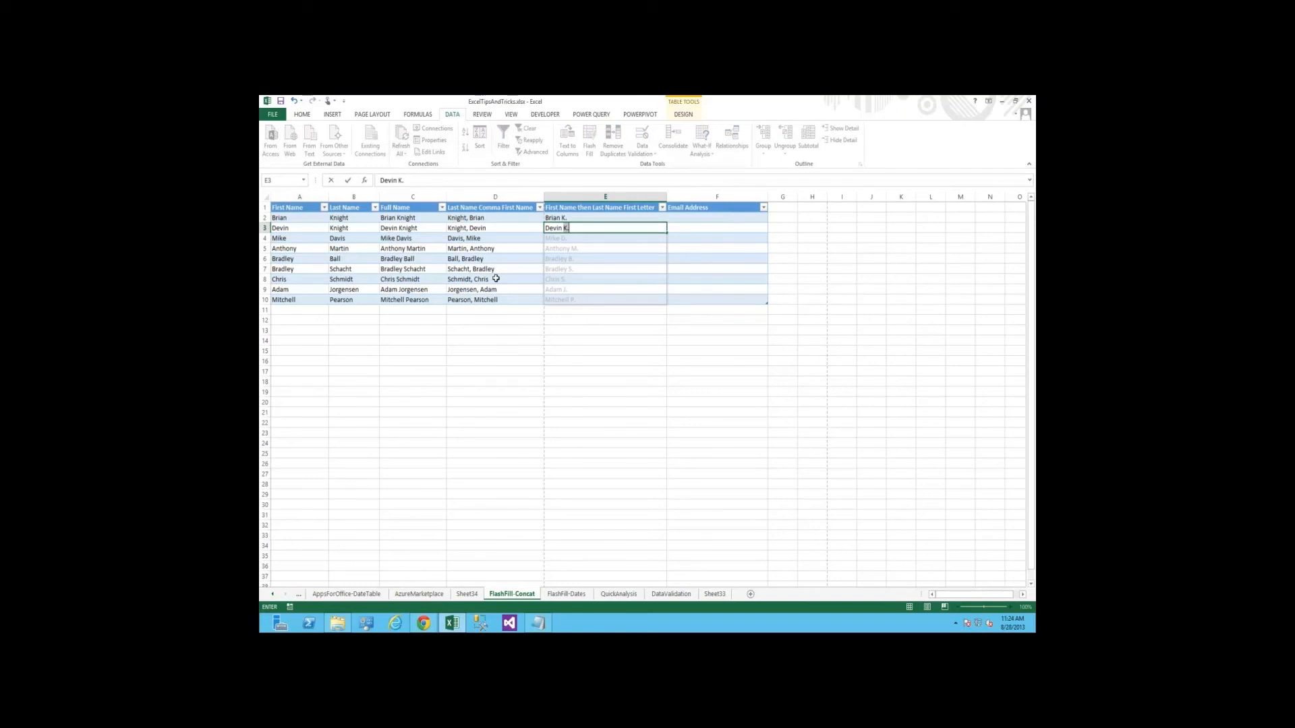
key("Return")
key("Down")
key("Down")
key("Down")
key("Down")
key("Down")
key("Down")
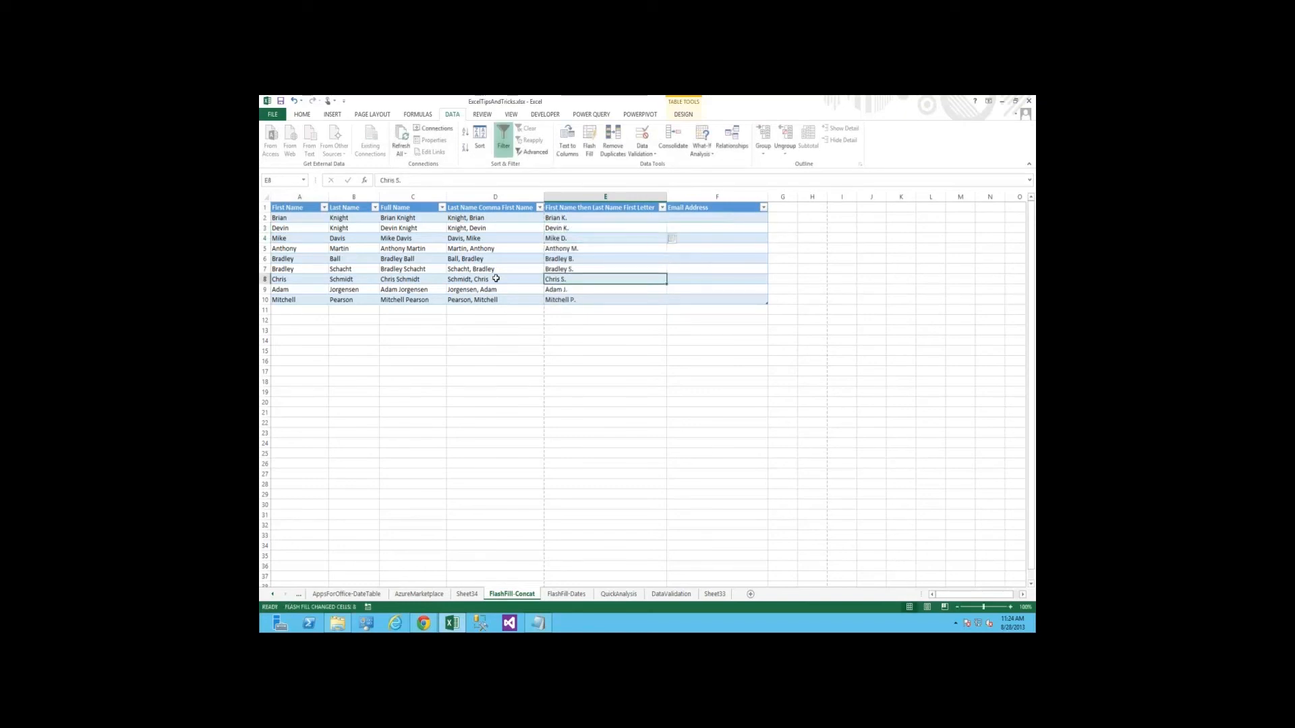
Enter the first person's e-mail address in F2, built from first initial, last name and the company domain
key("Up")
key("ctrl+Up")
key("Down")
key("Right")
key("Left")
key("Right")
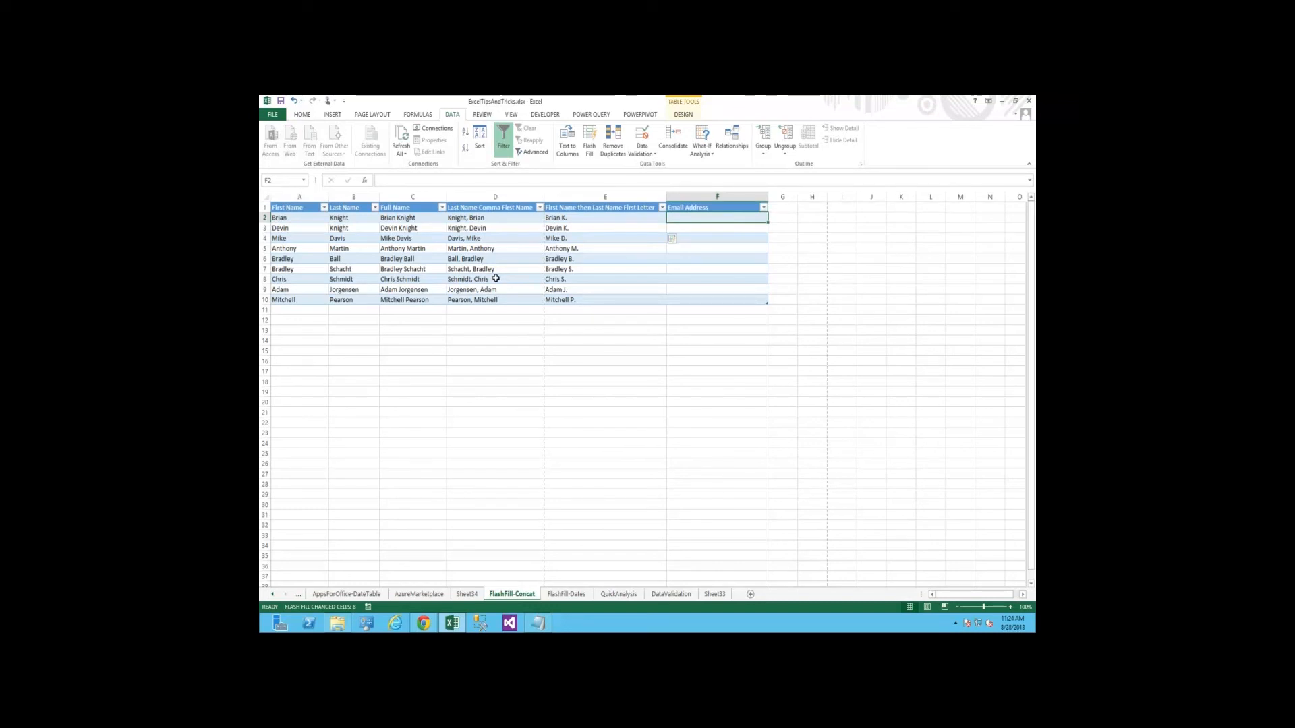
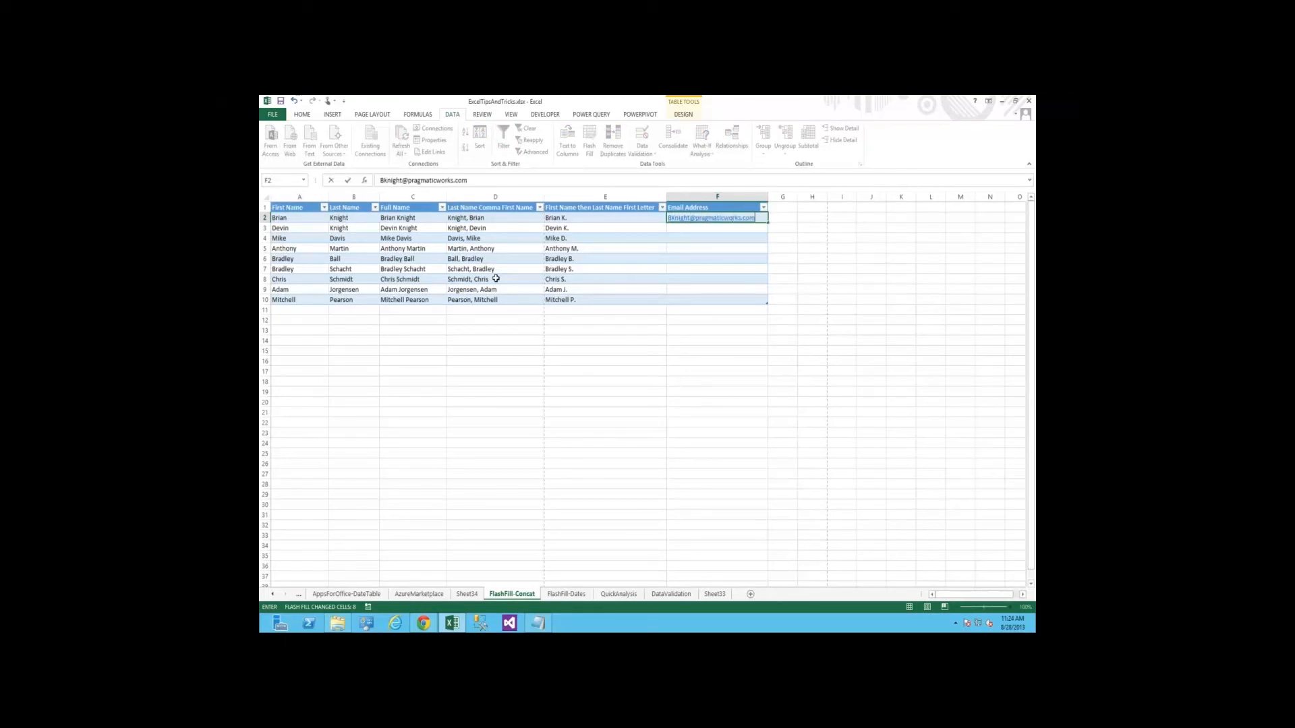
key("Return")
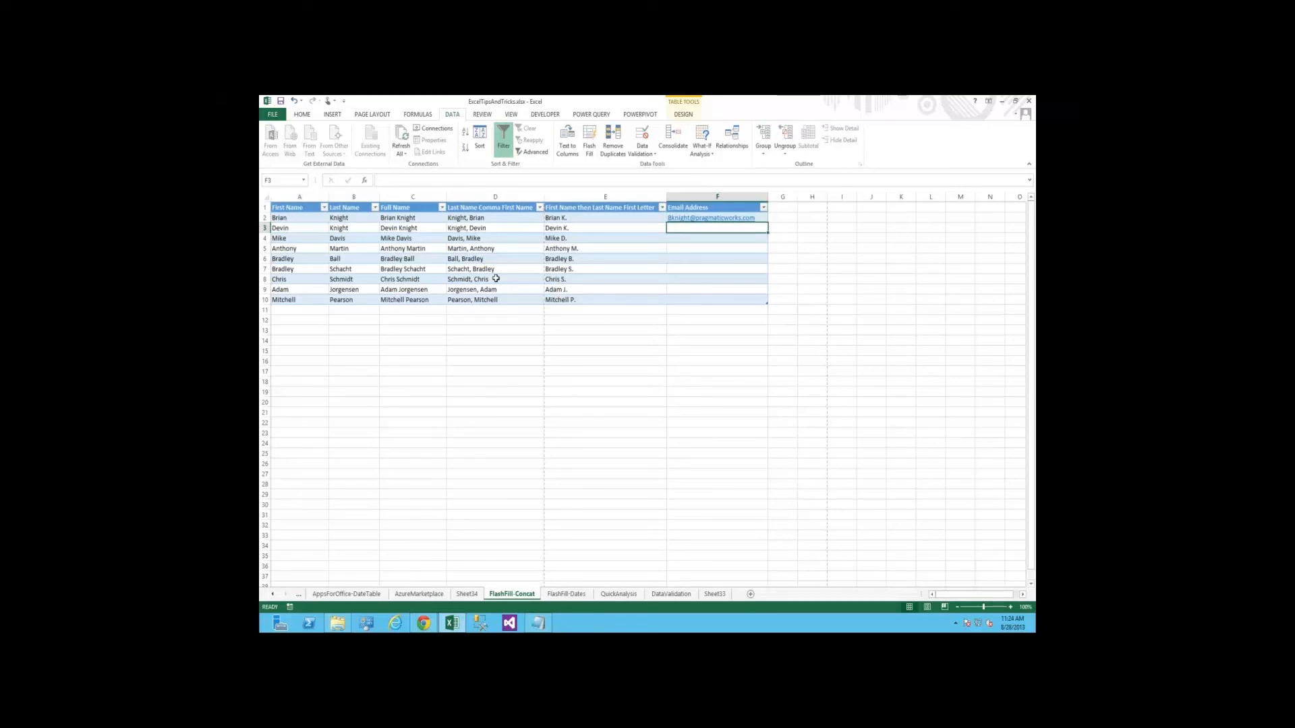
Try to Flash Fill the Email Address column from the single F2 example, inspect the rows, and undo the fill
left_click(589, 139)
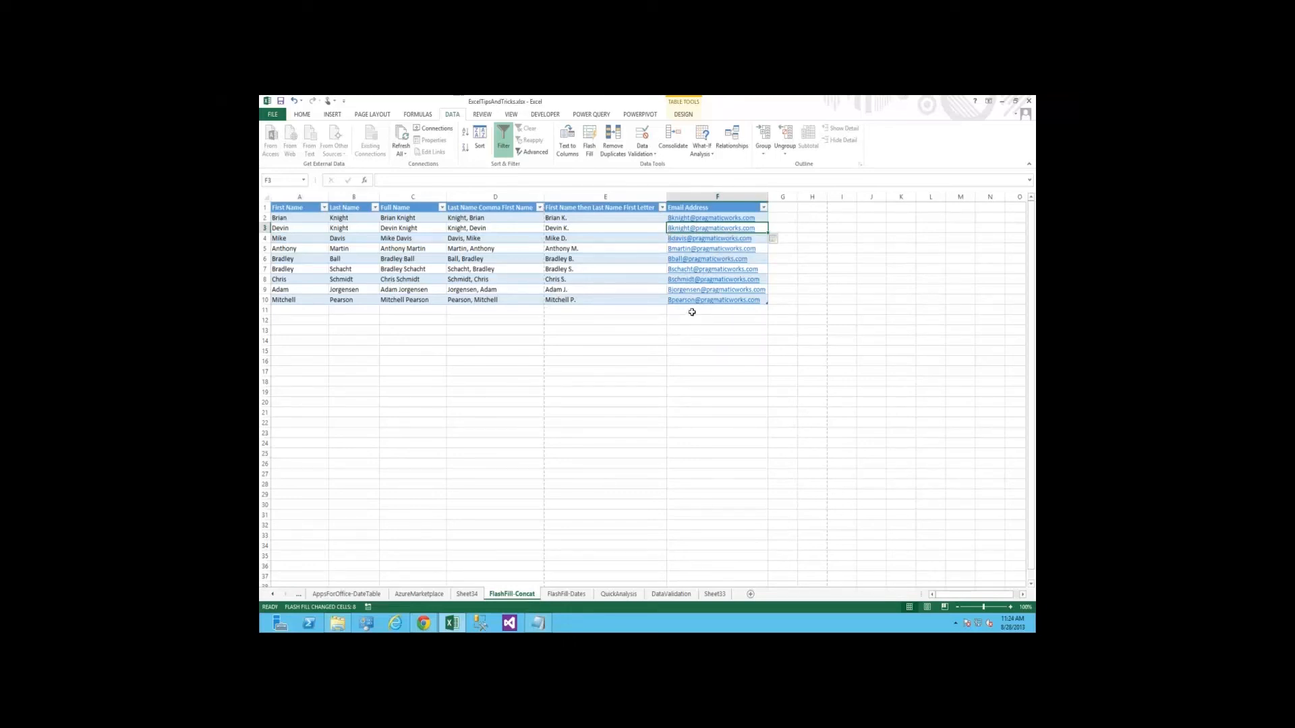
key("shift+Down")
key("shift+Down")
key("shift+Down")
key("shift+Down")
key("shift+Down")
key("shift+Down")
key("shift+Down")
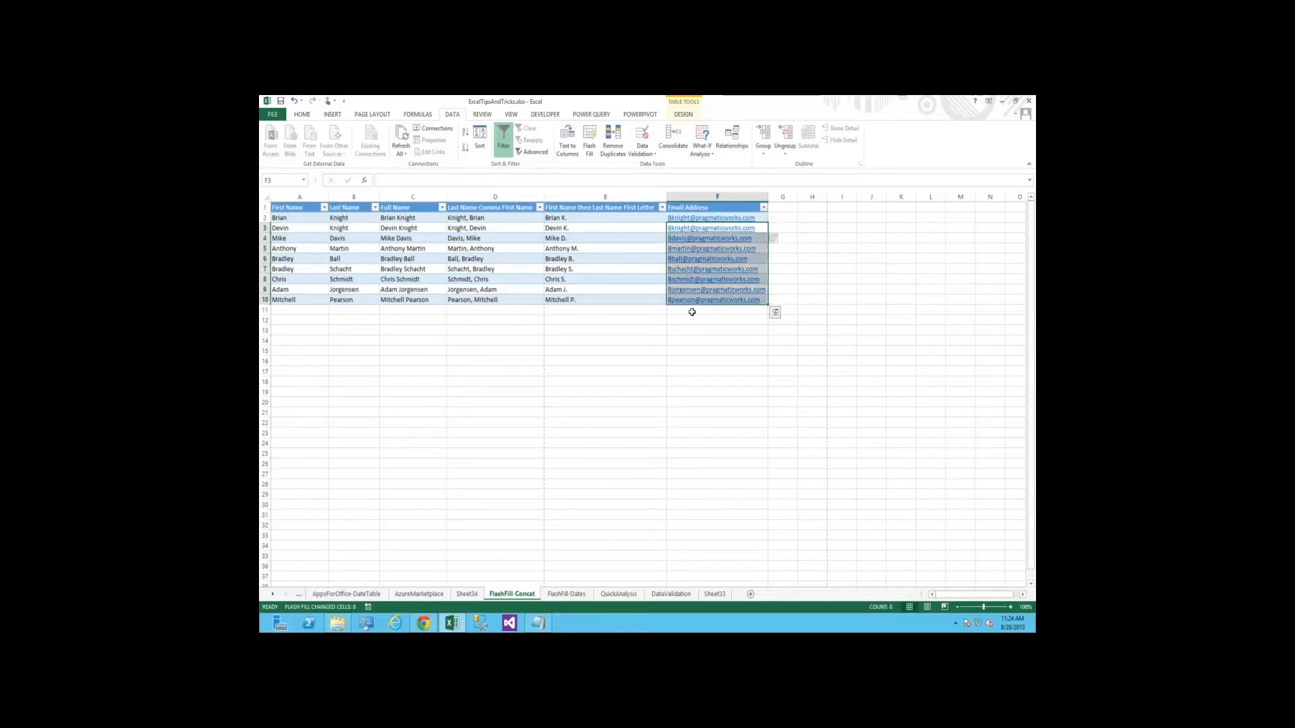
key("ctrl+z")
key("ctrl+z")
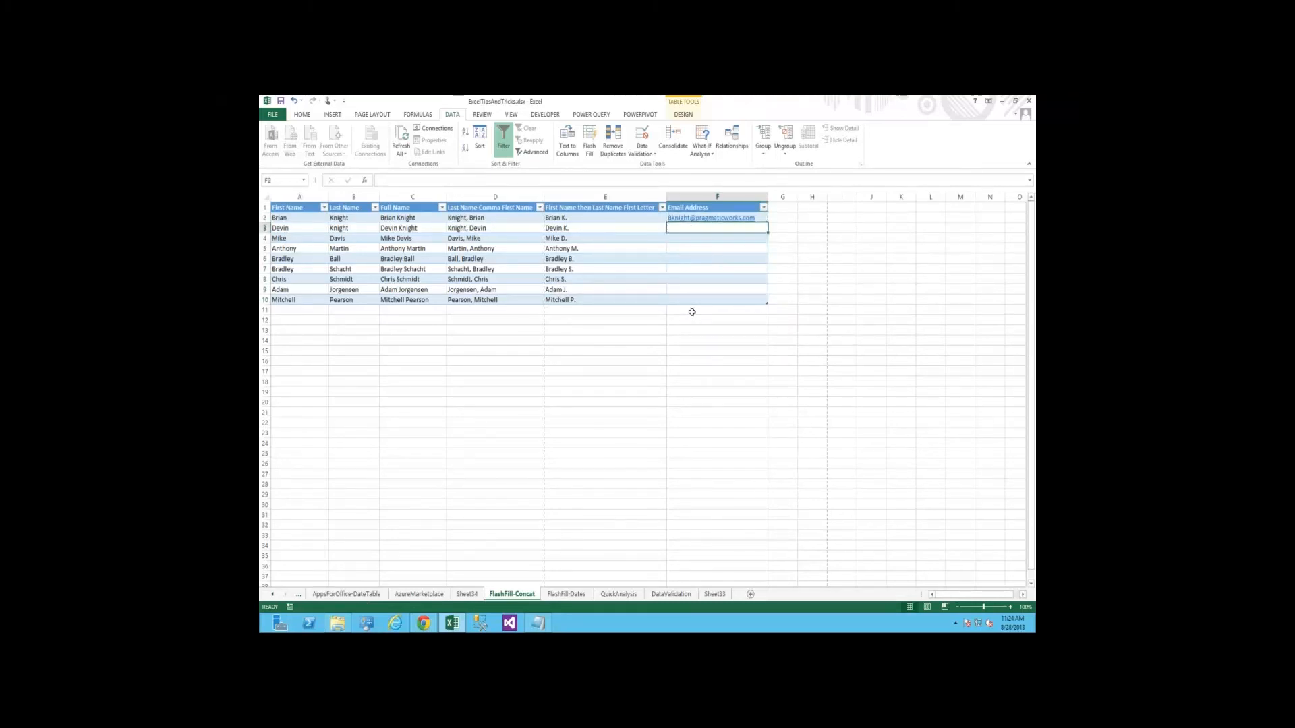
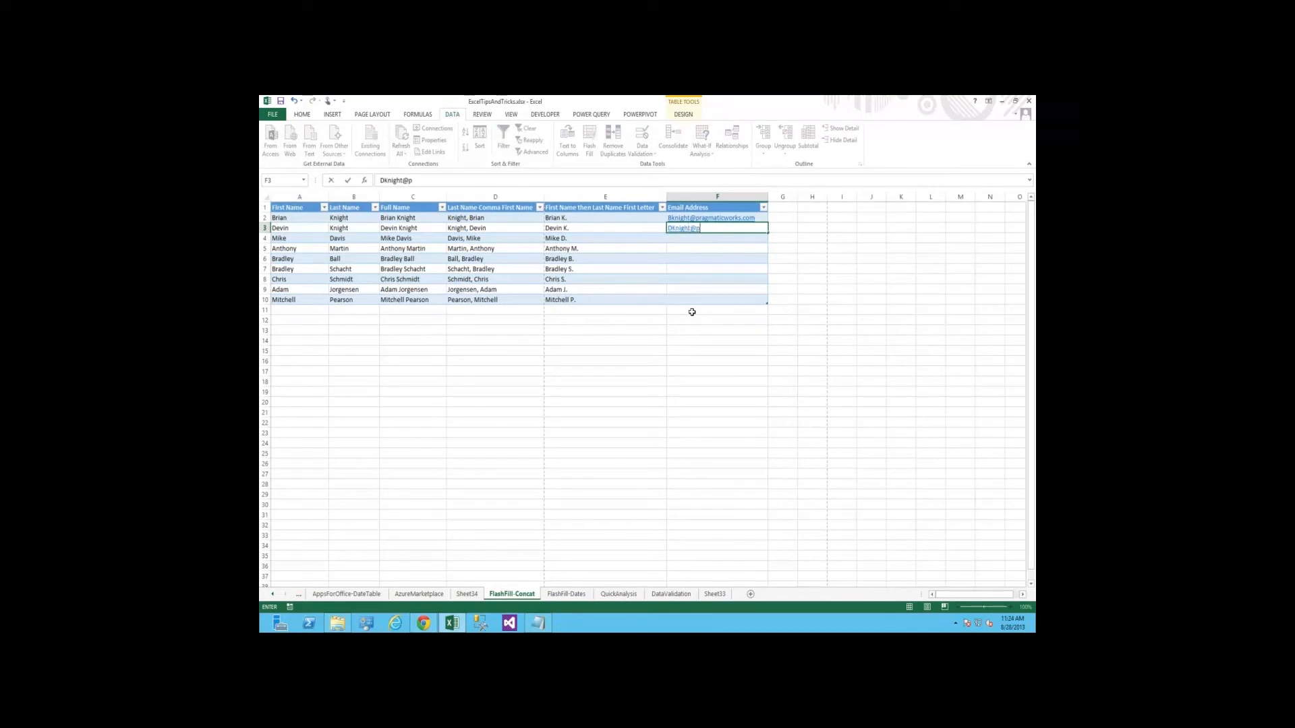
Enter the second person's e-mail address in F3 in the same format, and Flash Fill the rest of the Email Address column
key("Return")
left_click(590, 145)
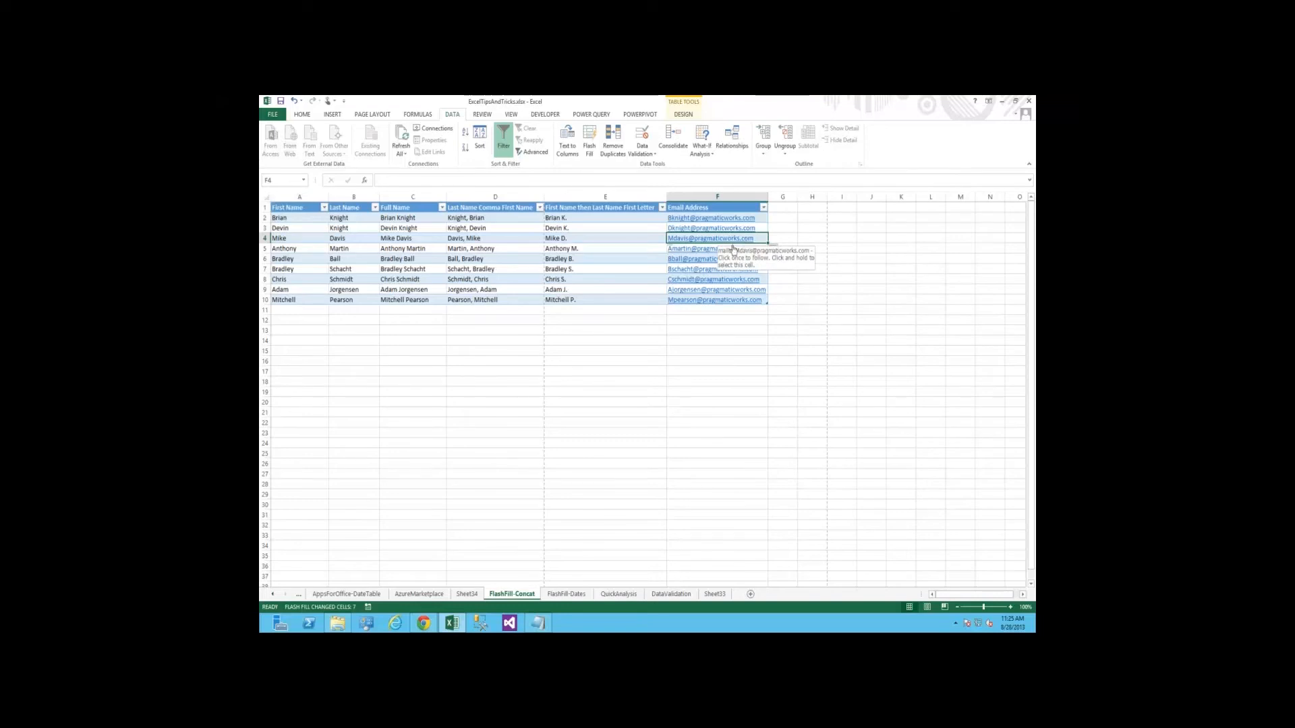
left_click(628, 288)
key("ctrl+Home")
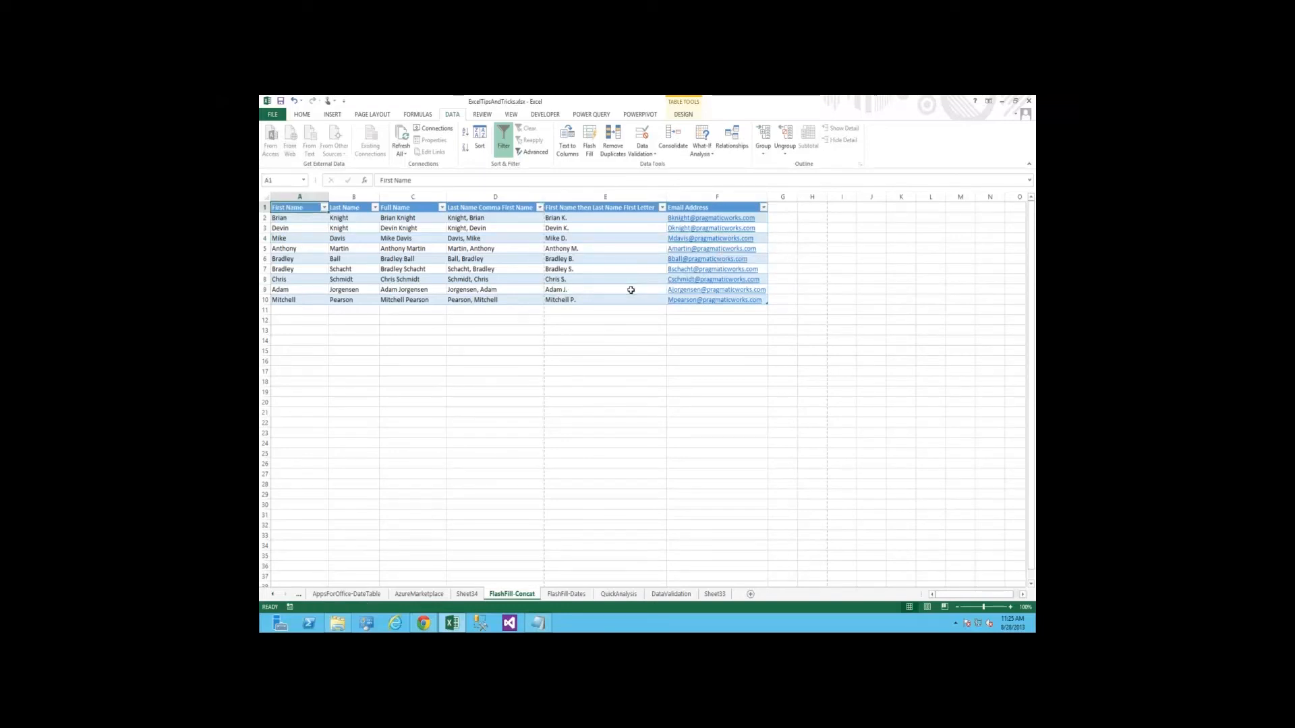
key("Down")
key("Down")
key("Down")
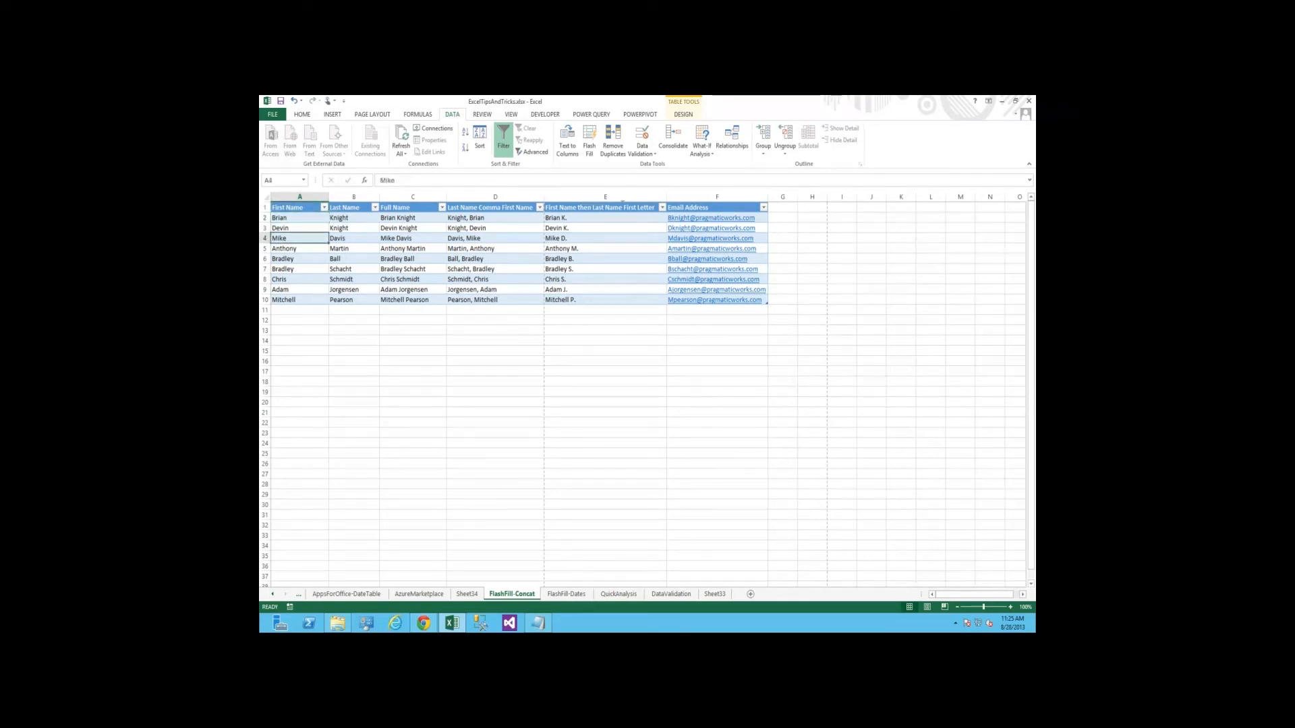
Switch to the FlashFill-Dates sheet and extend the date in A2 as a daily series down to A30
left_click(566, 595)
key("Up")
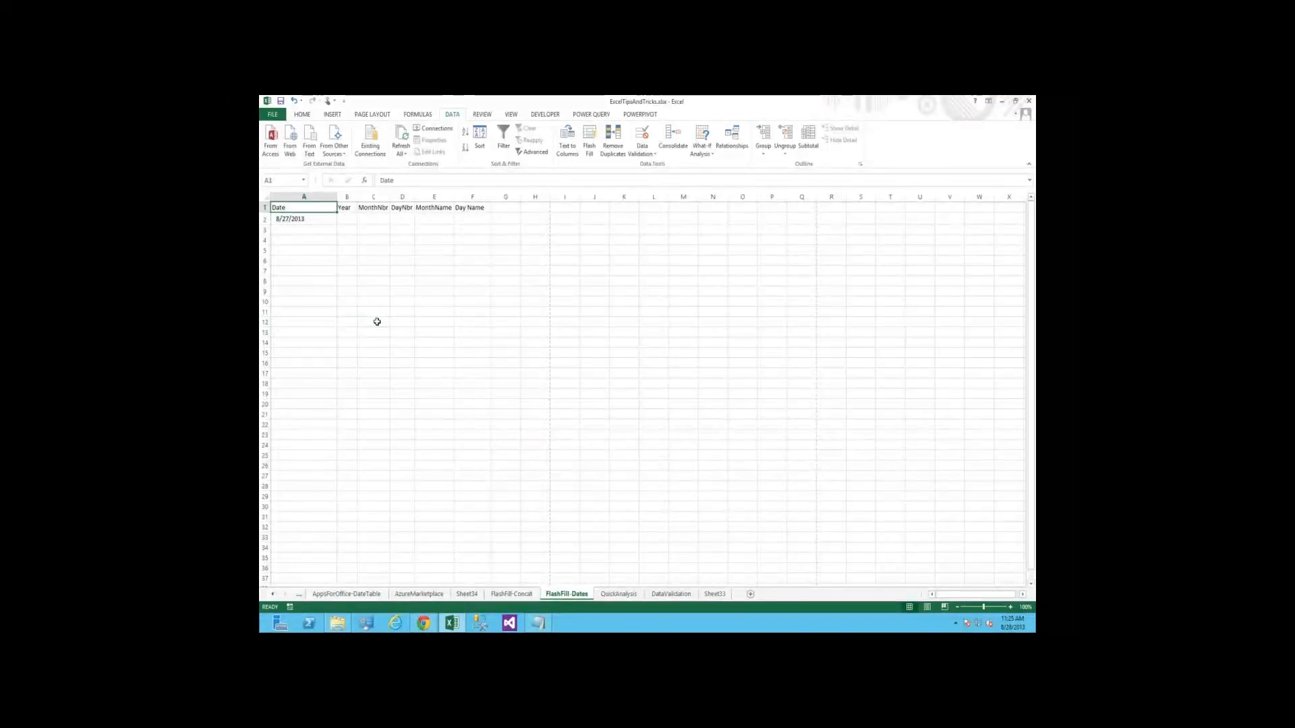
key("Down")
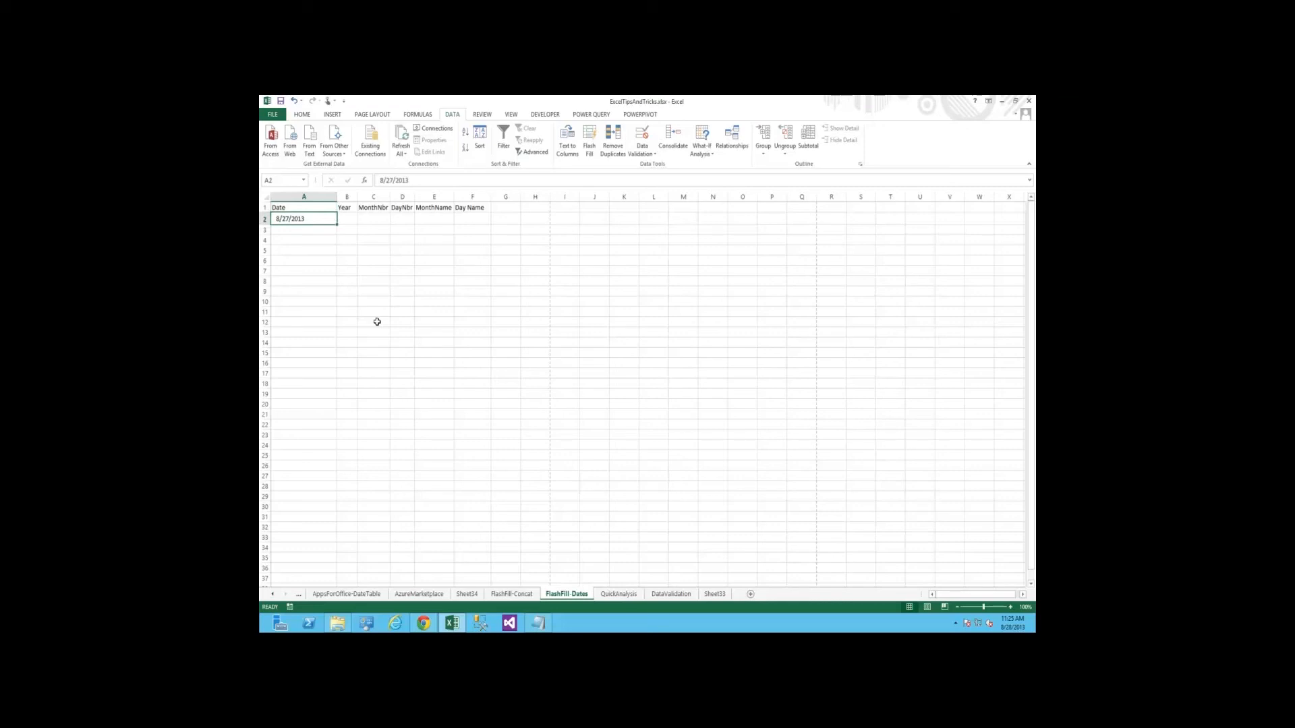
key("Up")
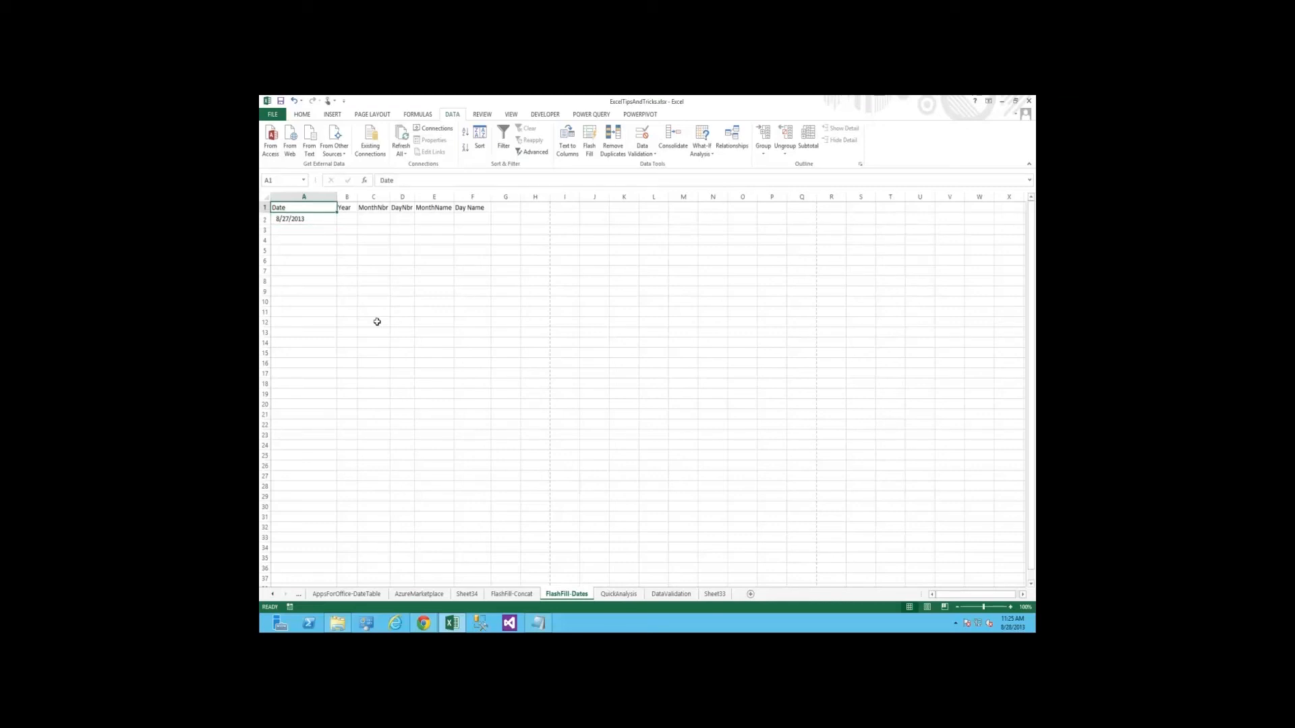
key("Down")
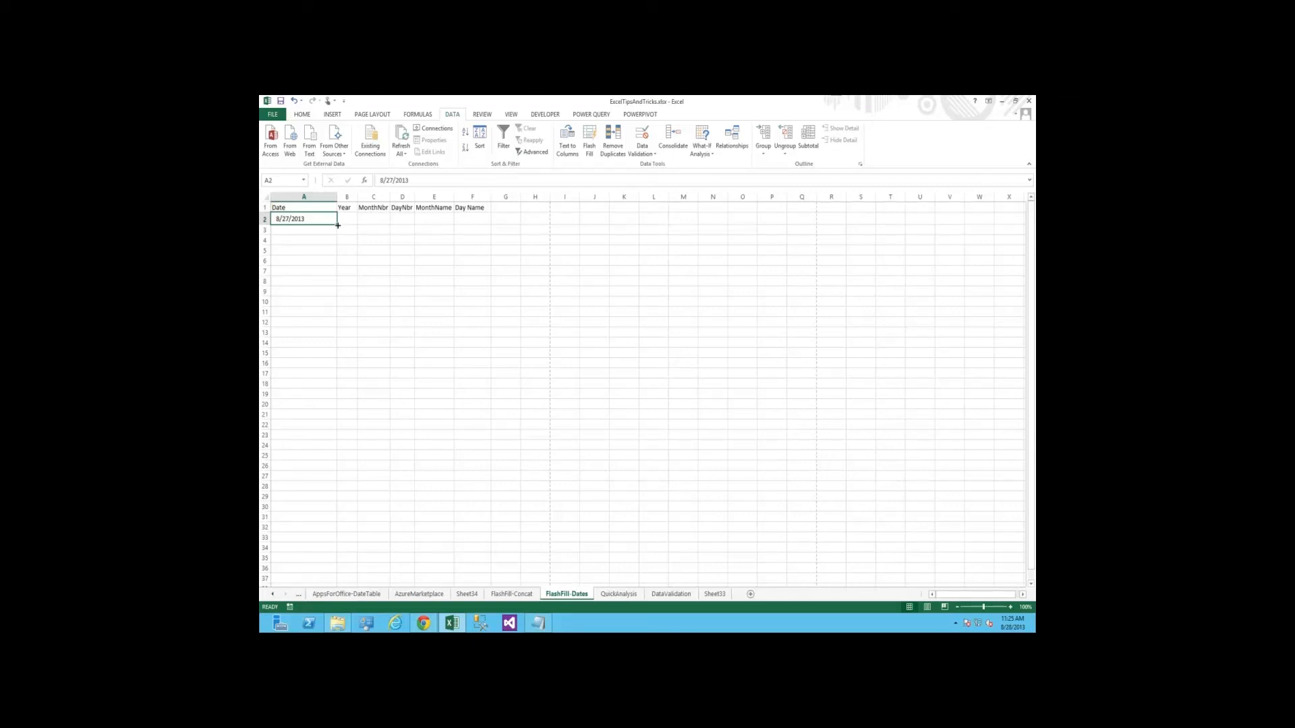
key("Return")
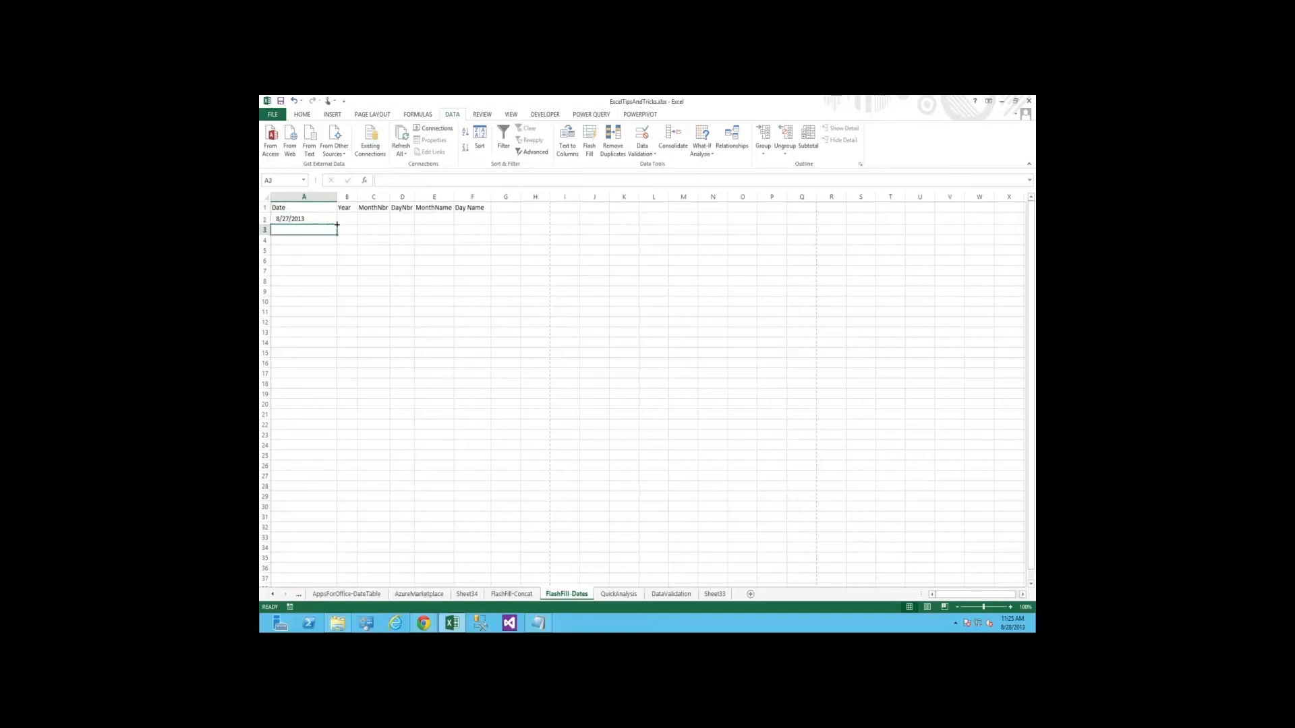
key("Up")
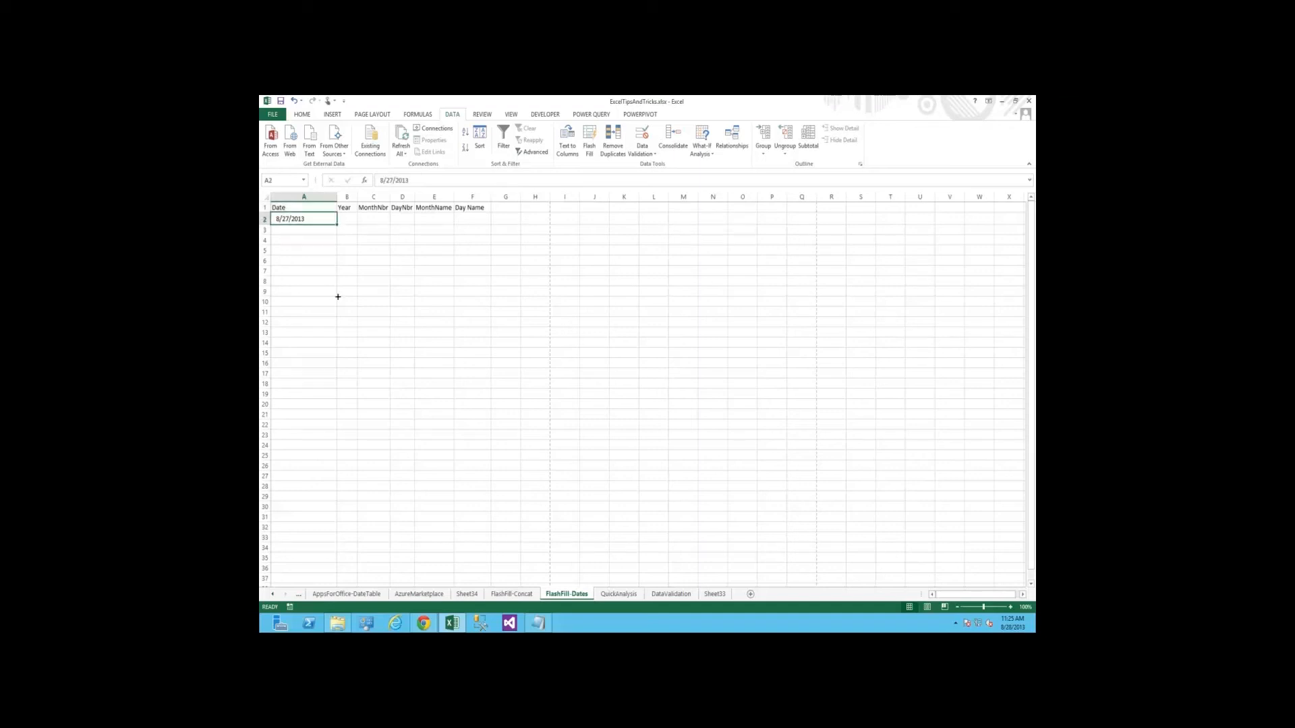
left_click_drag(338, 297, 311, 502)
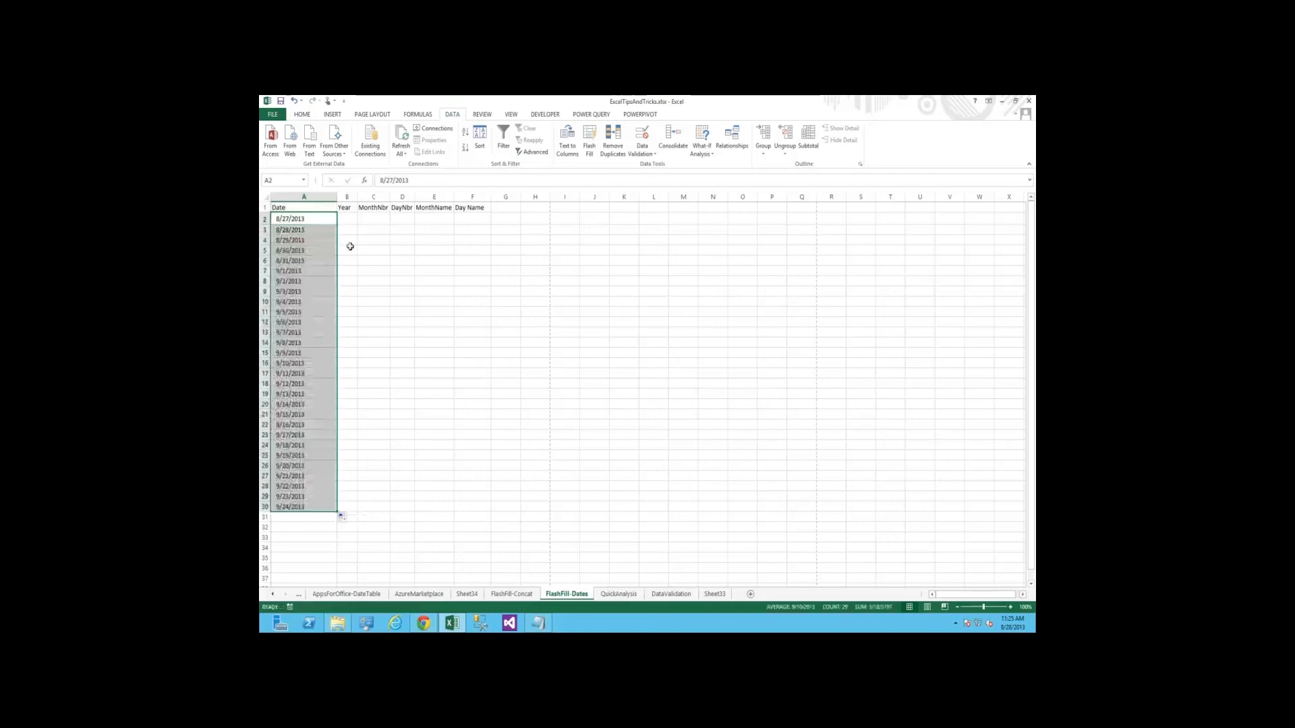
left_click(373, 405)
Enter 2013 in B2 and B3, and Flash Fill the rest of the Year column
left_click(348, 218)
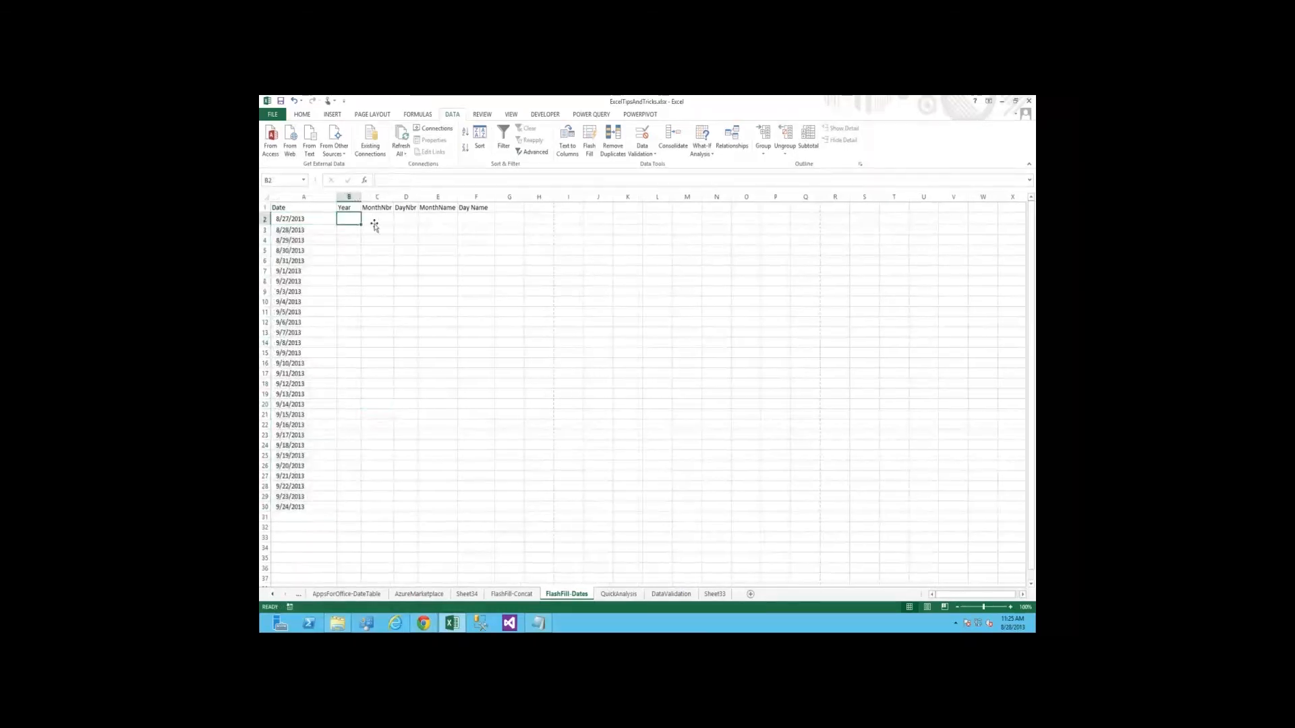
left_click(375, 223)
key("Left")
key("Right")
key("Right")
key("Left")
key("Left")
type("2013")
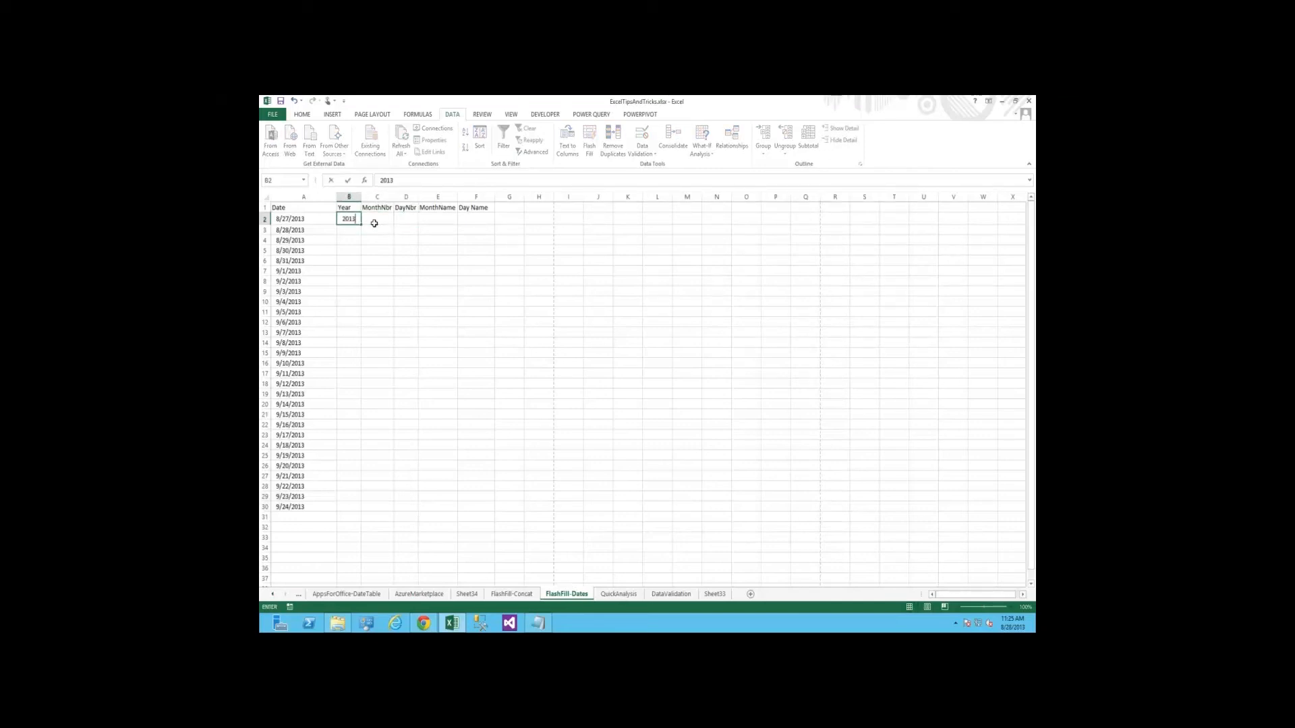
key("Return")
type("2013")
key("Return")
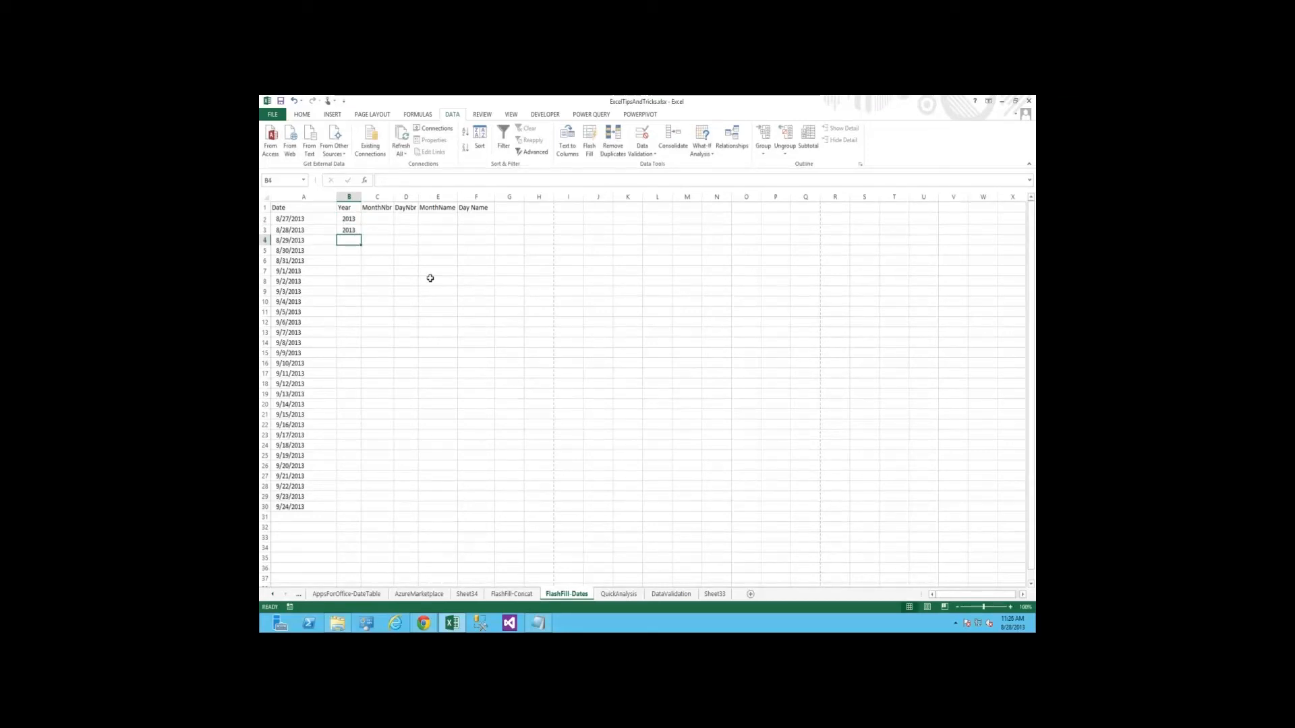
key("ctrl+e")
Enter 8 for the August dates in C2 to C6 and 9 in C7, and Flash Fill the rest of the MonthNbr column
key("Up")
key("Up")
key("Right")
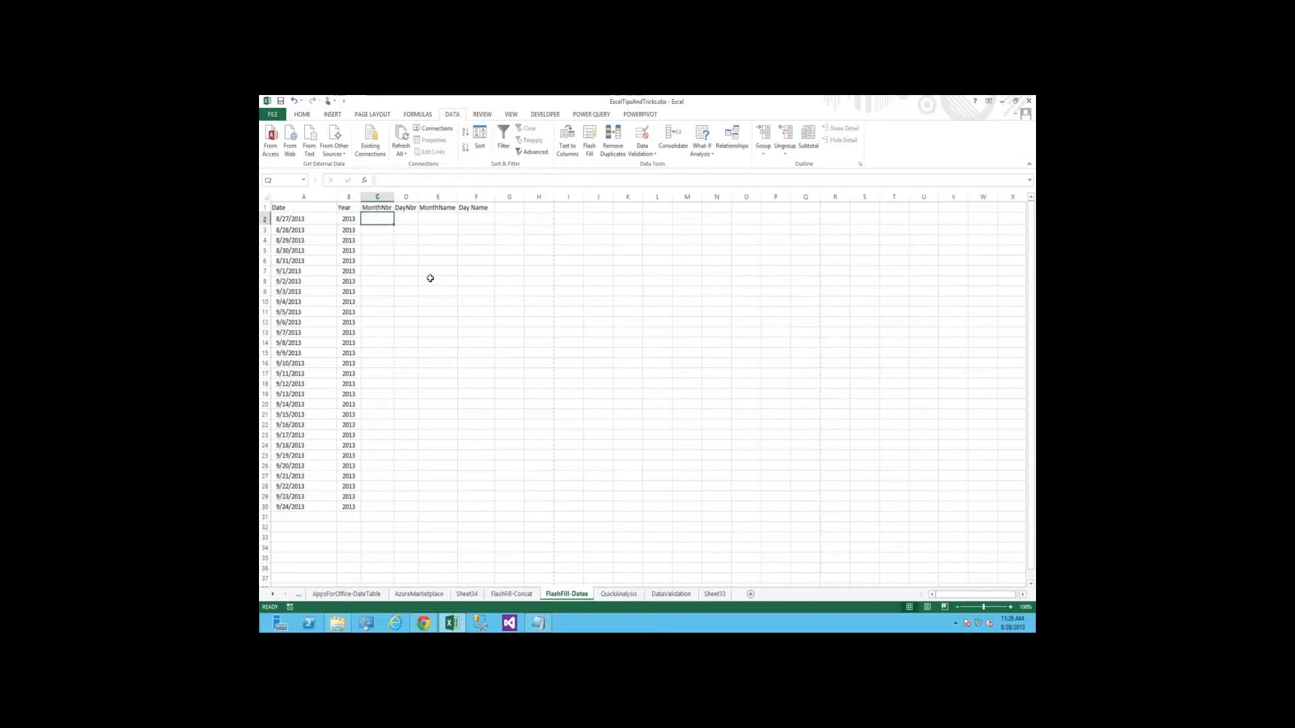
type("8")
key("Return")
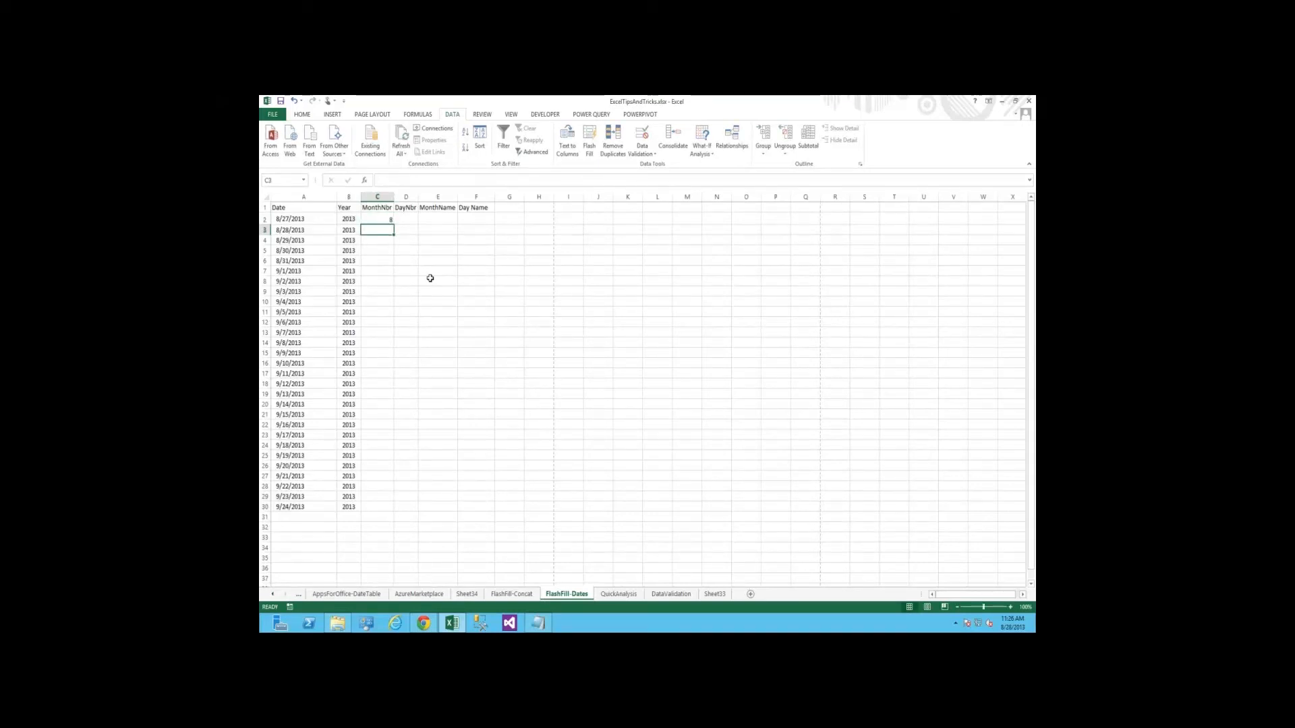
type("8")
key("Return")
type("8")
key("Return")
type("8")
key("Return")
type("8")
key("Return")
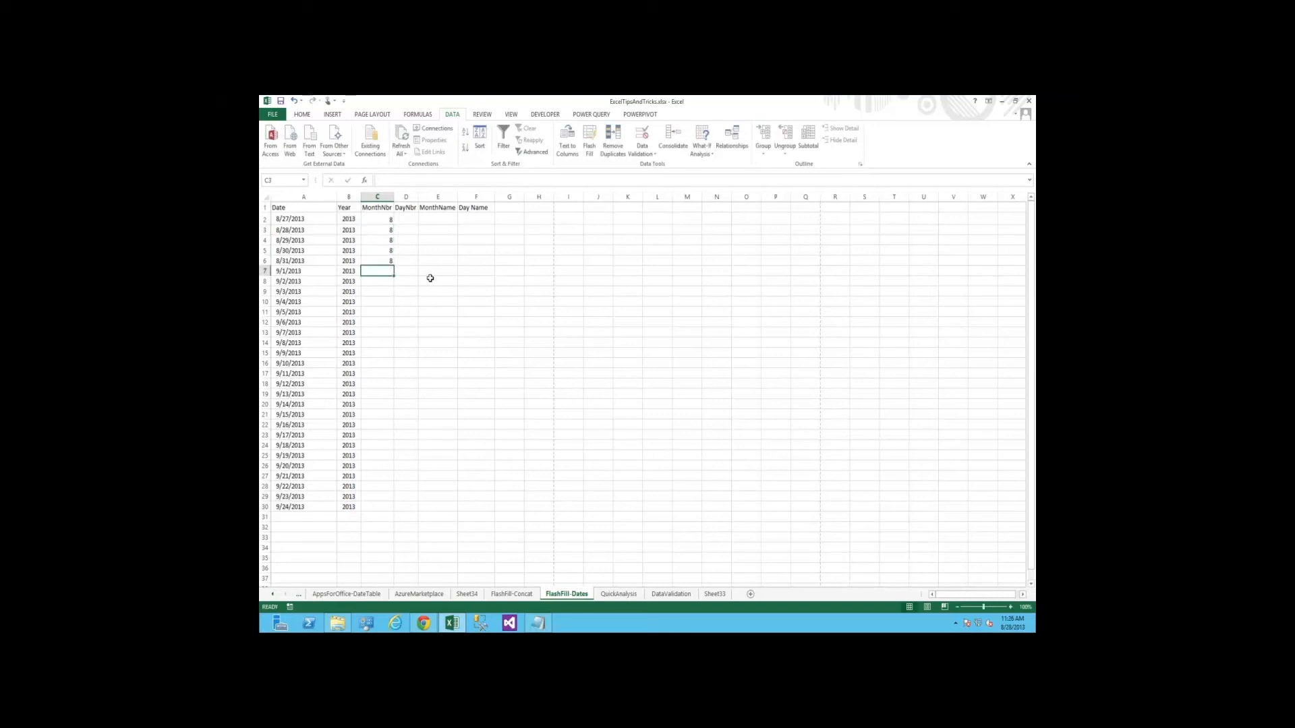
type("9")
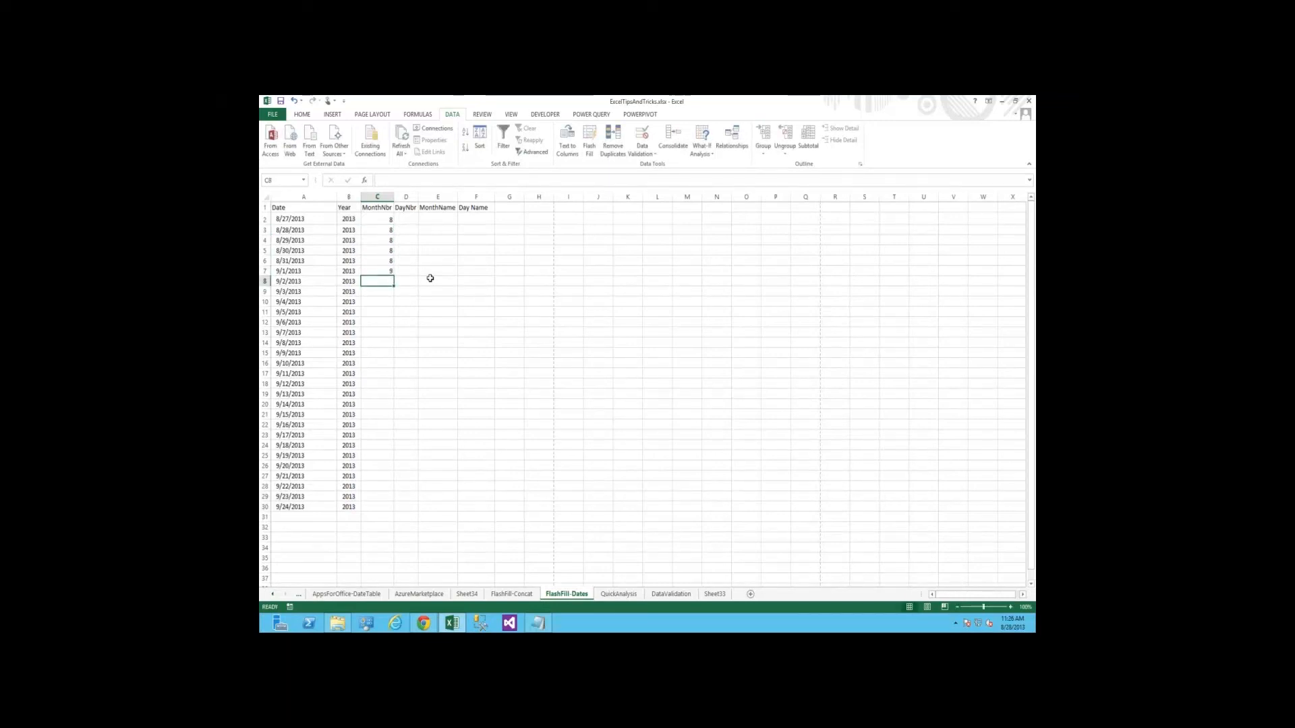
key("ctrl+e")
Enter 27 in D2 and 28 in D3, and Flash Fill the rest of the DayNbr column
key("Right")
key("ctrl+Up")
key("Down")
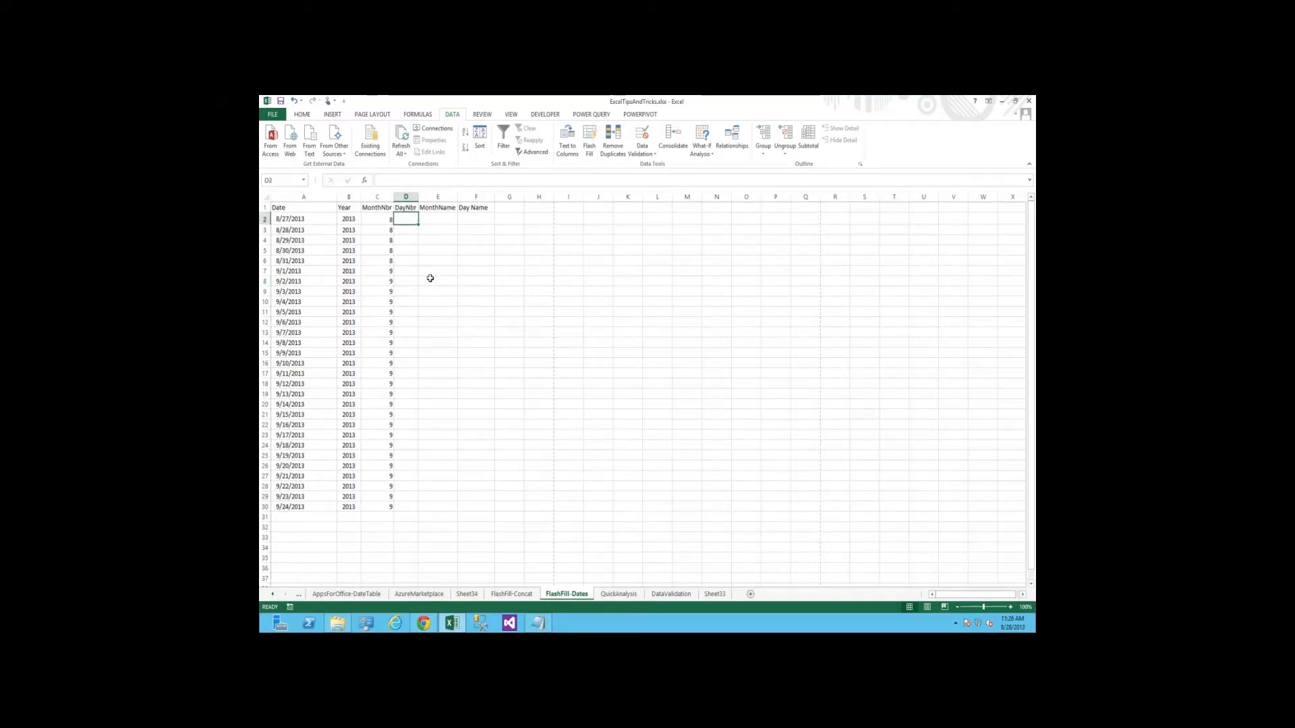
type("27")
key("Return")
type("28")
key("Return")
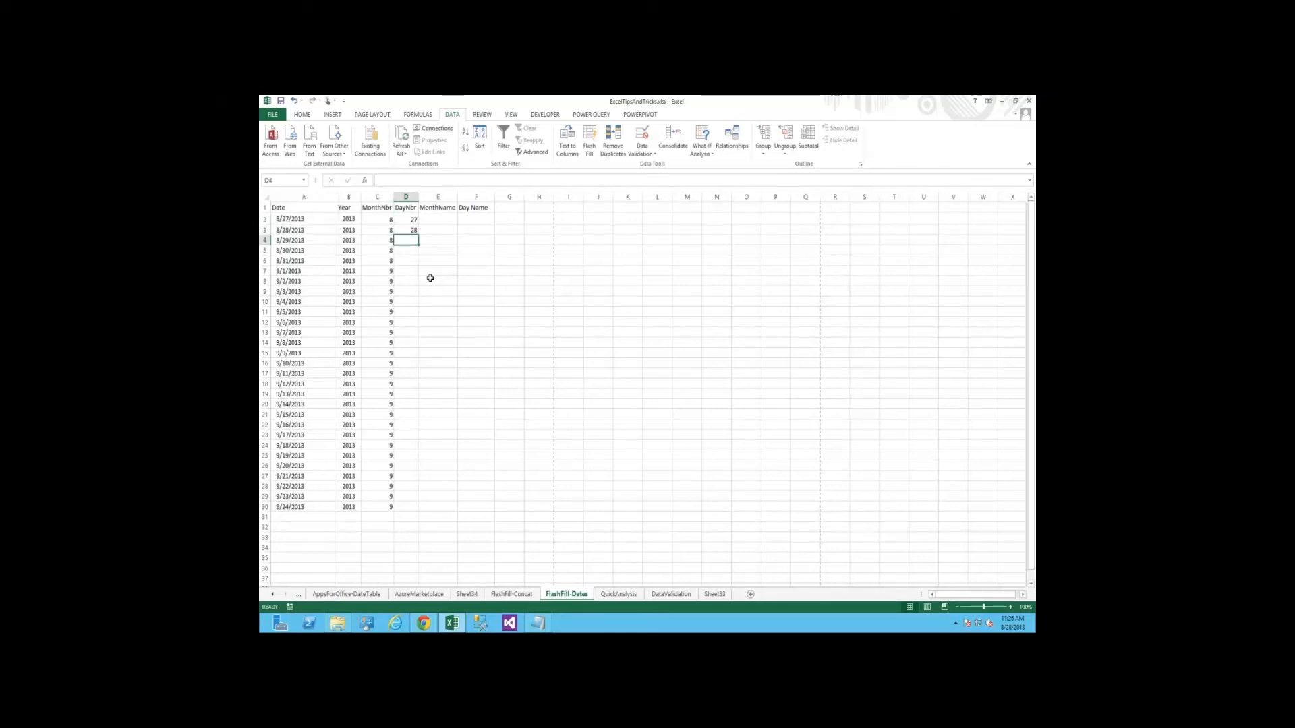
key("ctrl+e")
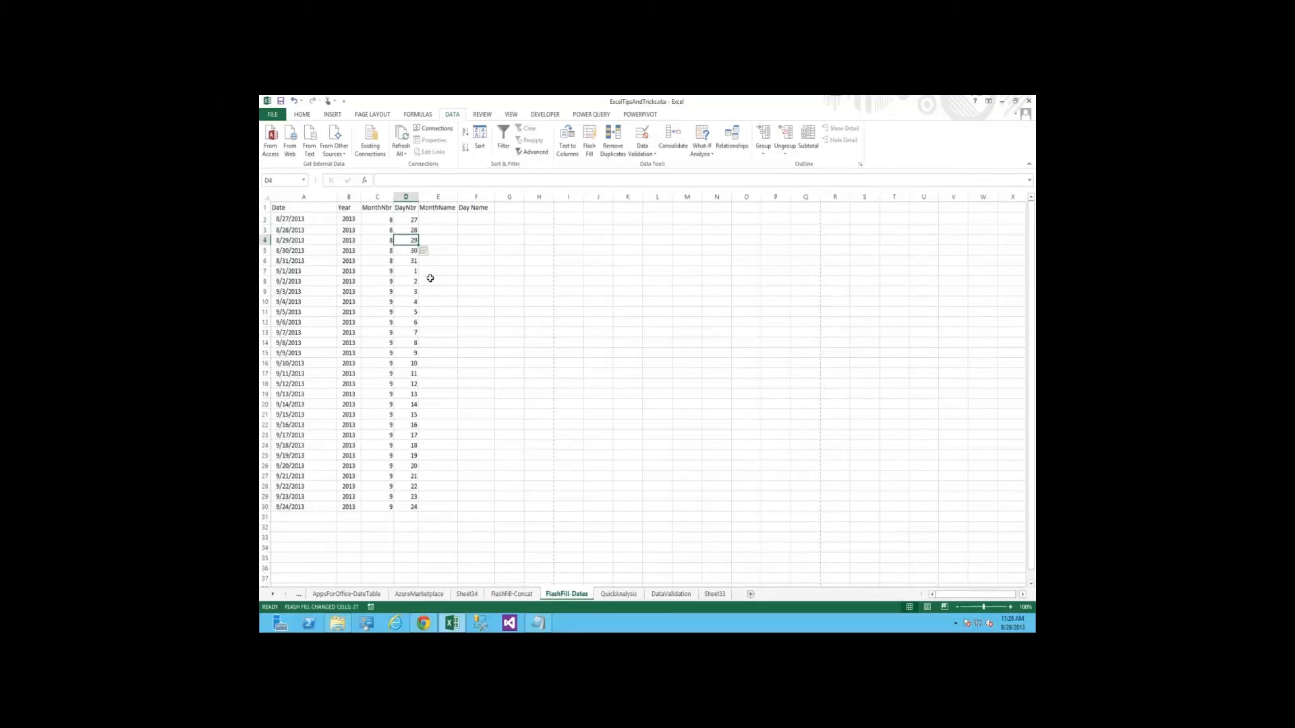
Try to Flash Fill the MonthName column from the single example August in E2
key("ctrl+Up")
key("Right")
key("Down")
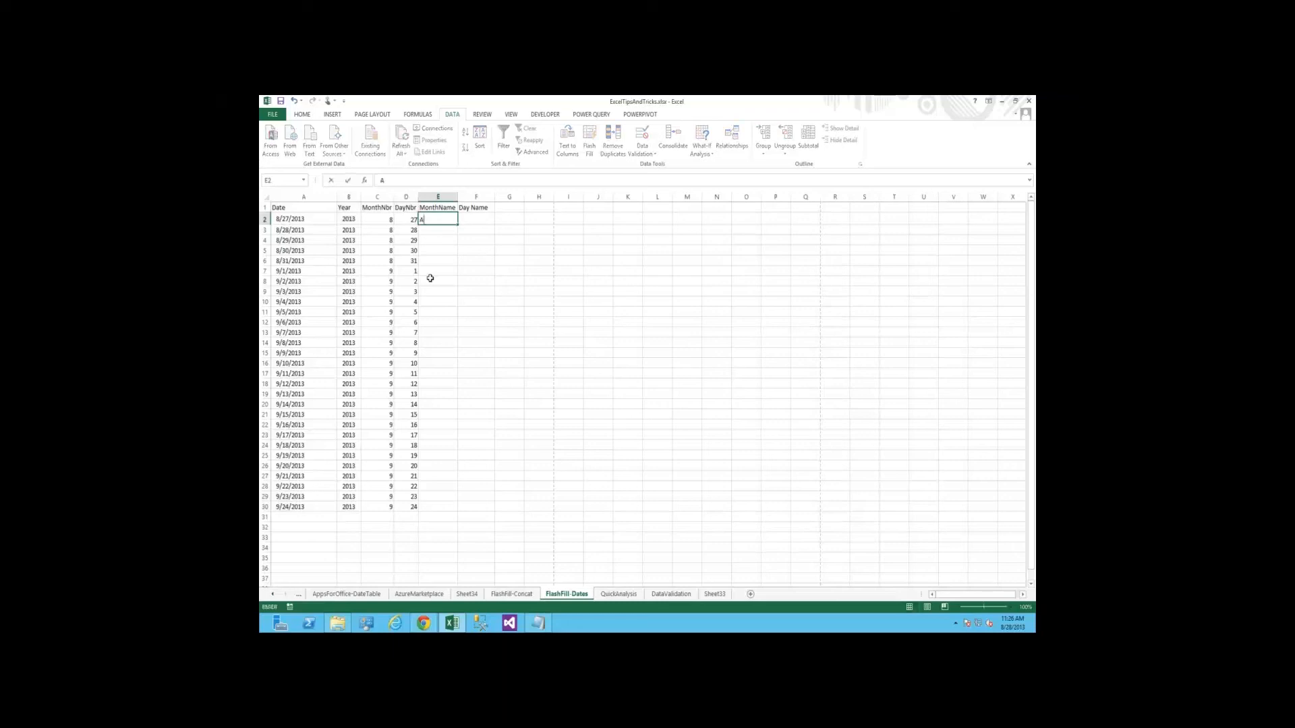
type("August")
key("Return")
key("ctrl+e")
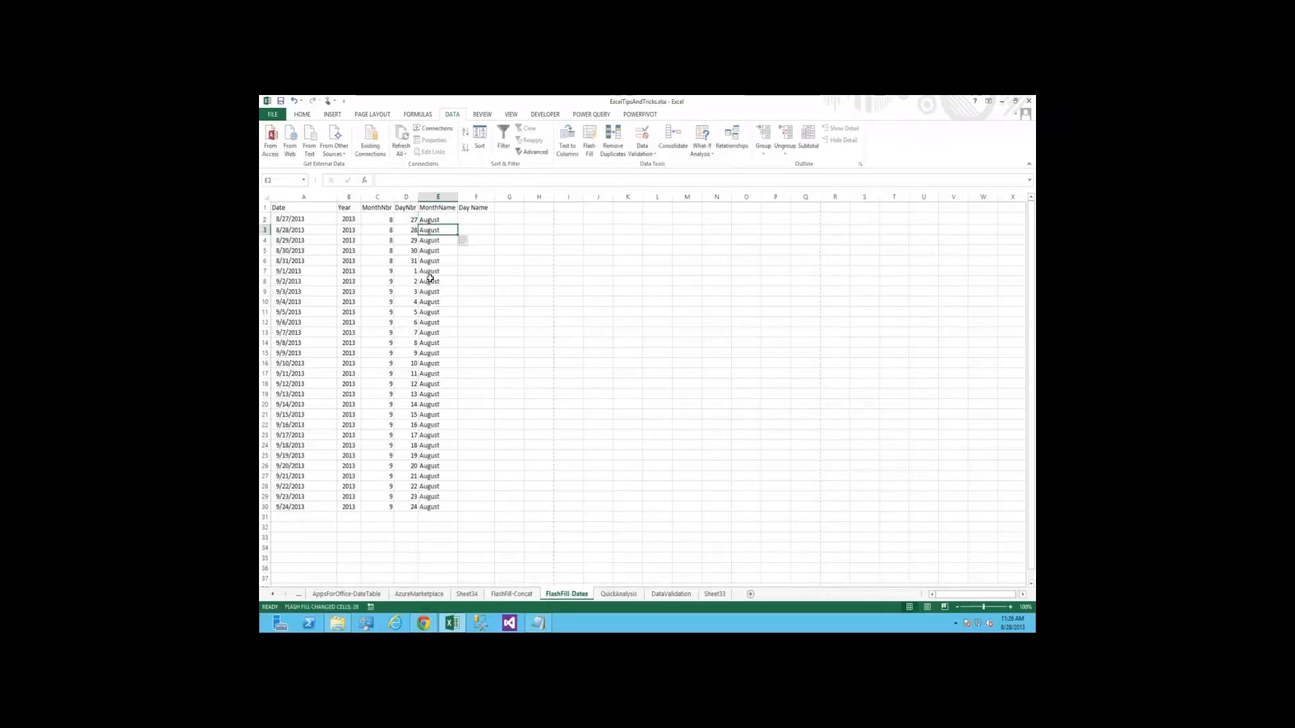
Check the filled MonthName rows against their dates, and undo the fill and the August entry
key("Down")
key("Down")
key("Down")
key("Down")
key("Down")
key("Down")
key("Down")
key("Down")
key("Down")
key("Down")
key("Down")
key("Down")
key("Down")
key("Down")
key("Down")
key("Up")
key("Up")
key("Up")
key("ctrl+Up")
key("Down")
key("ctrl+shift+End")
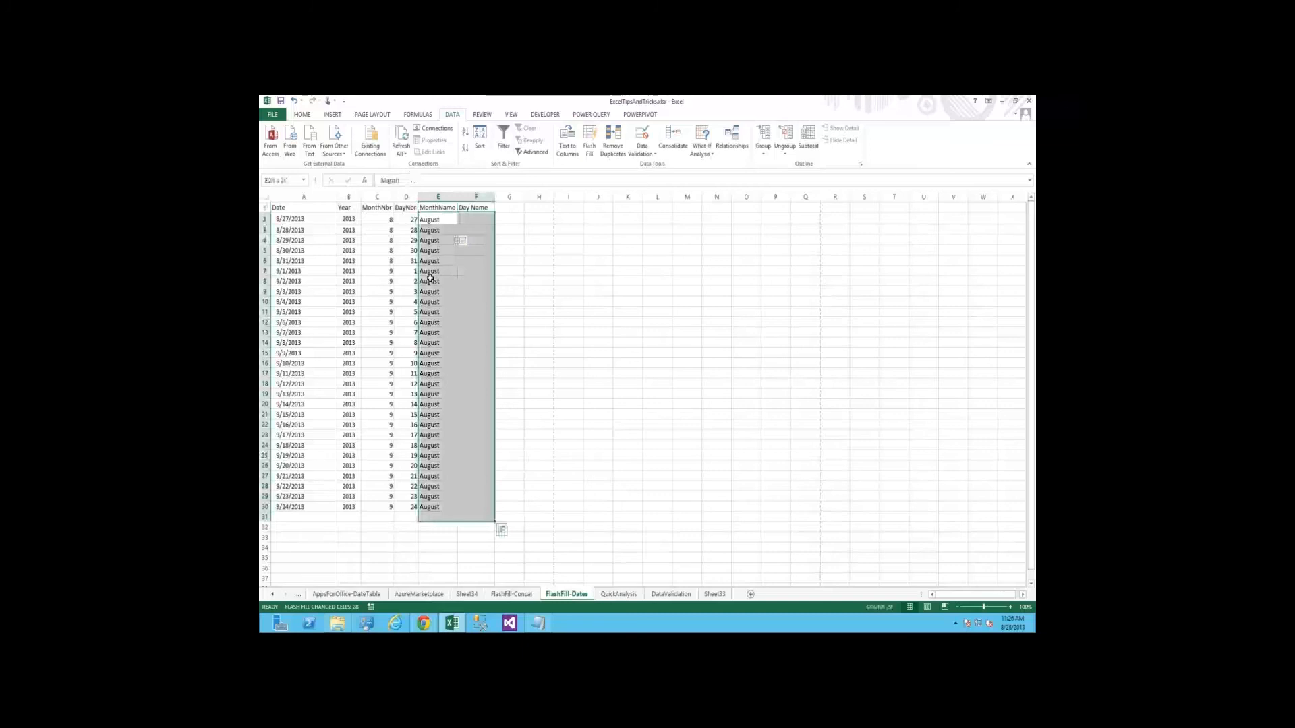
key("ctrl+z")
key("Left")
Format the Date column A1:A30 with the long date type "Wednesday, March 14, 2012" and widen the column to fit
left_click(290, 217)
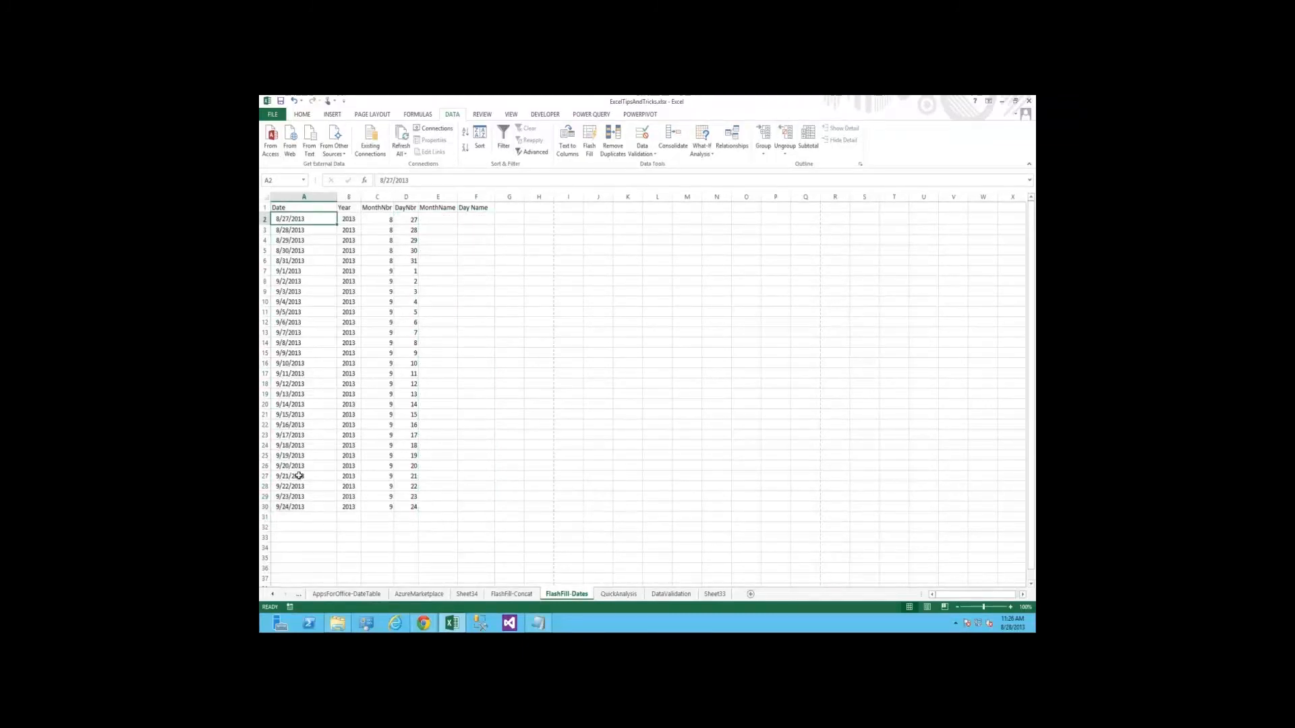
key("Up")
key("ctrl+shift+Down")
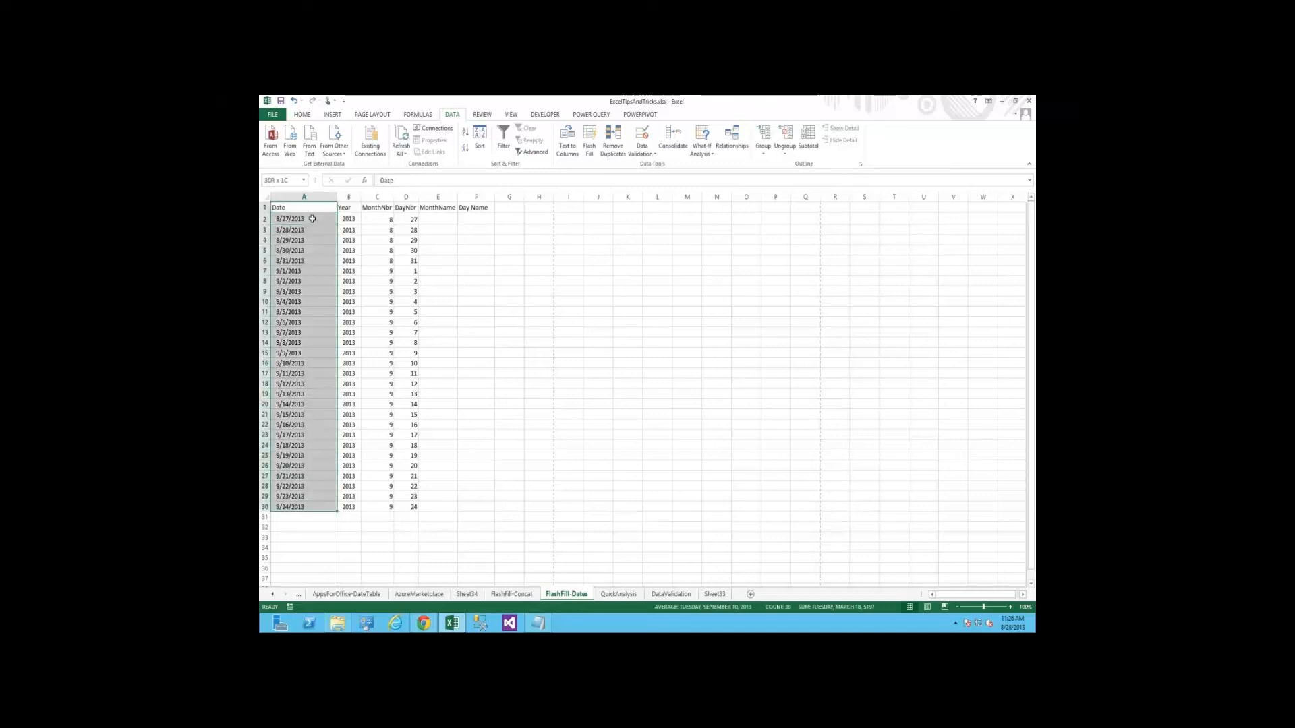
right_click(314, 217)
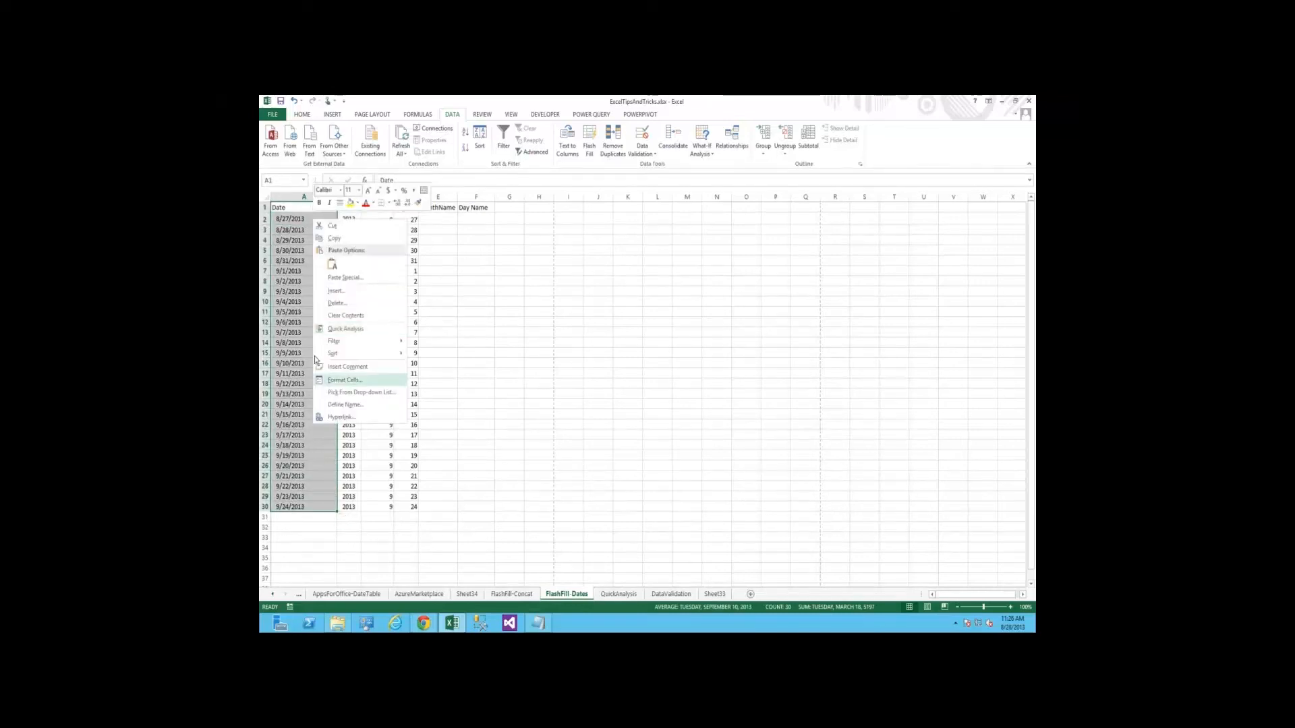
left_click(342, 380)
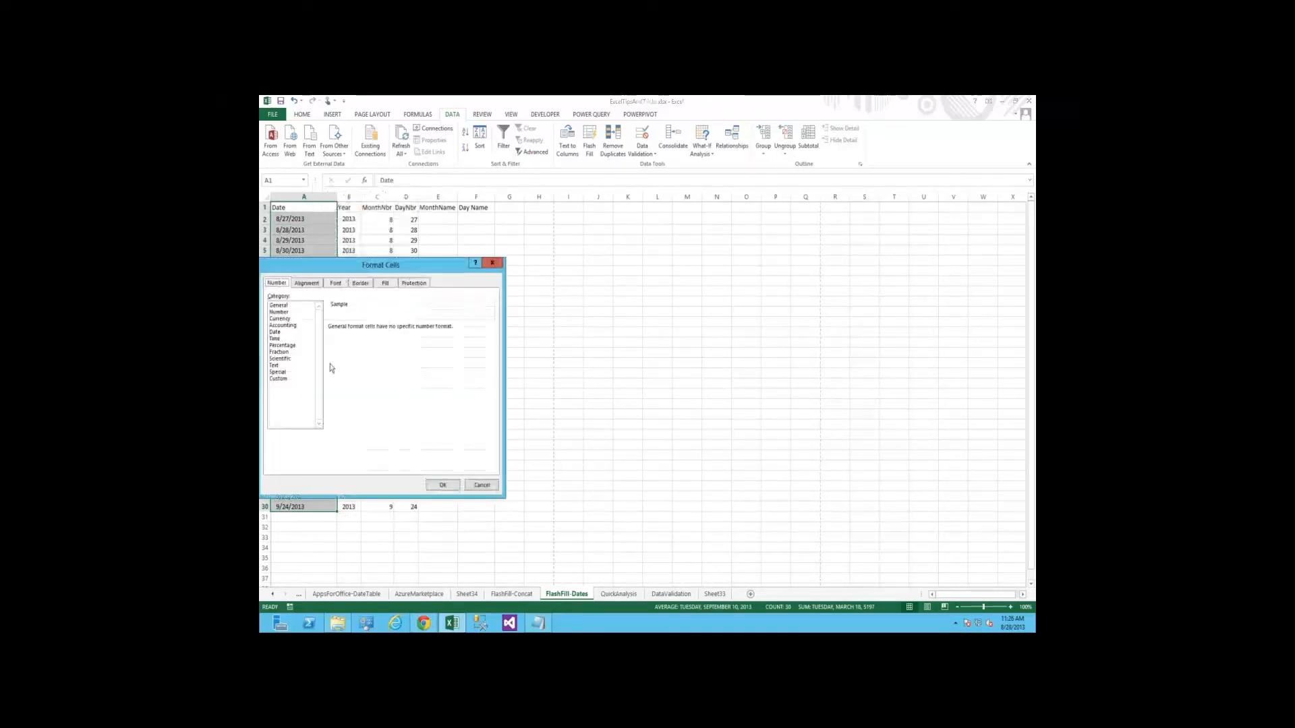
left_click(275, 332)
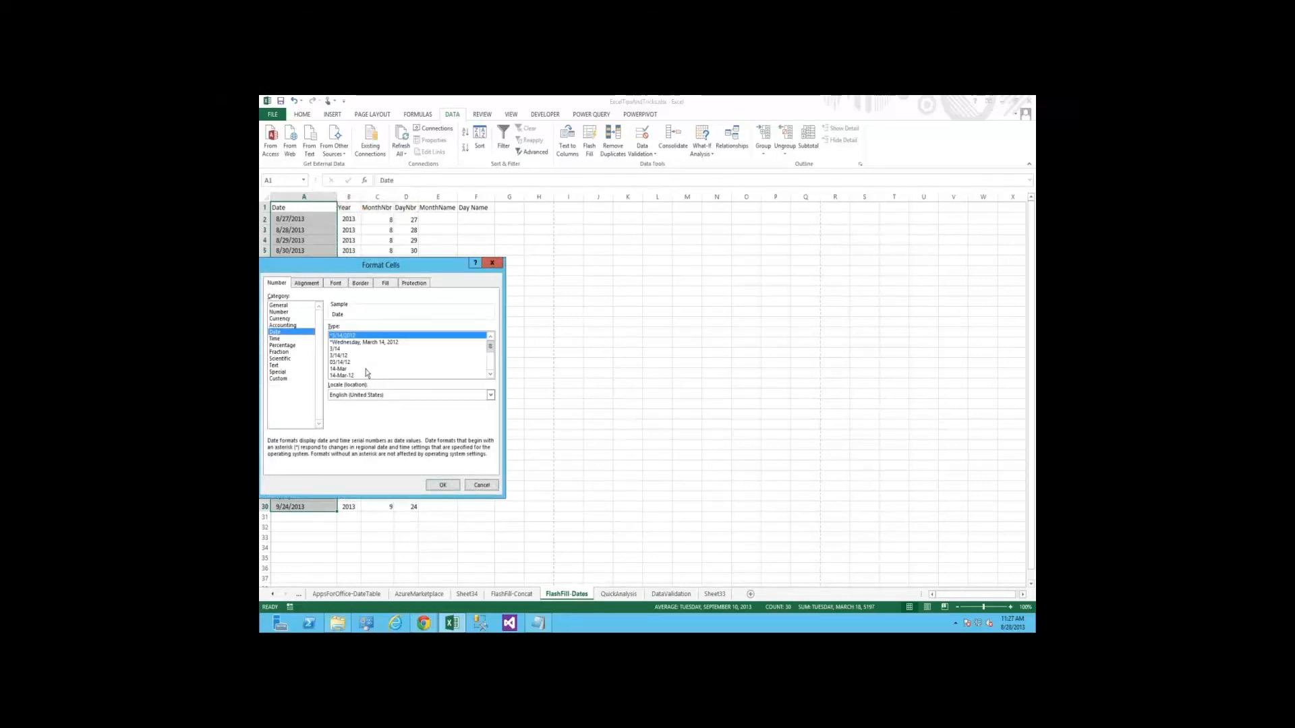
left_click(349, 342)
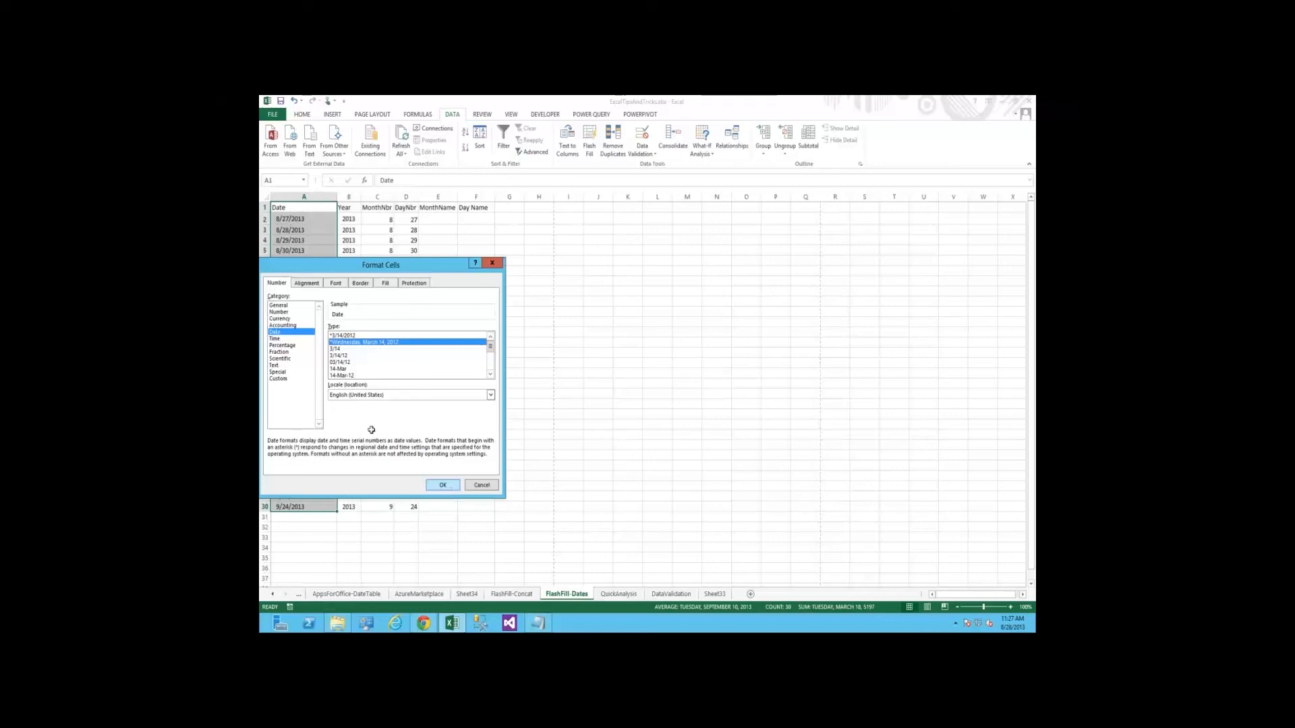
key("Return")
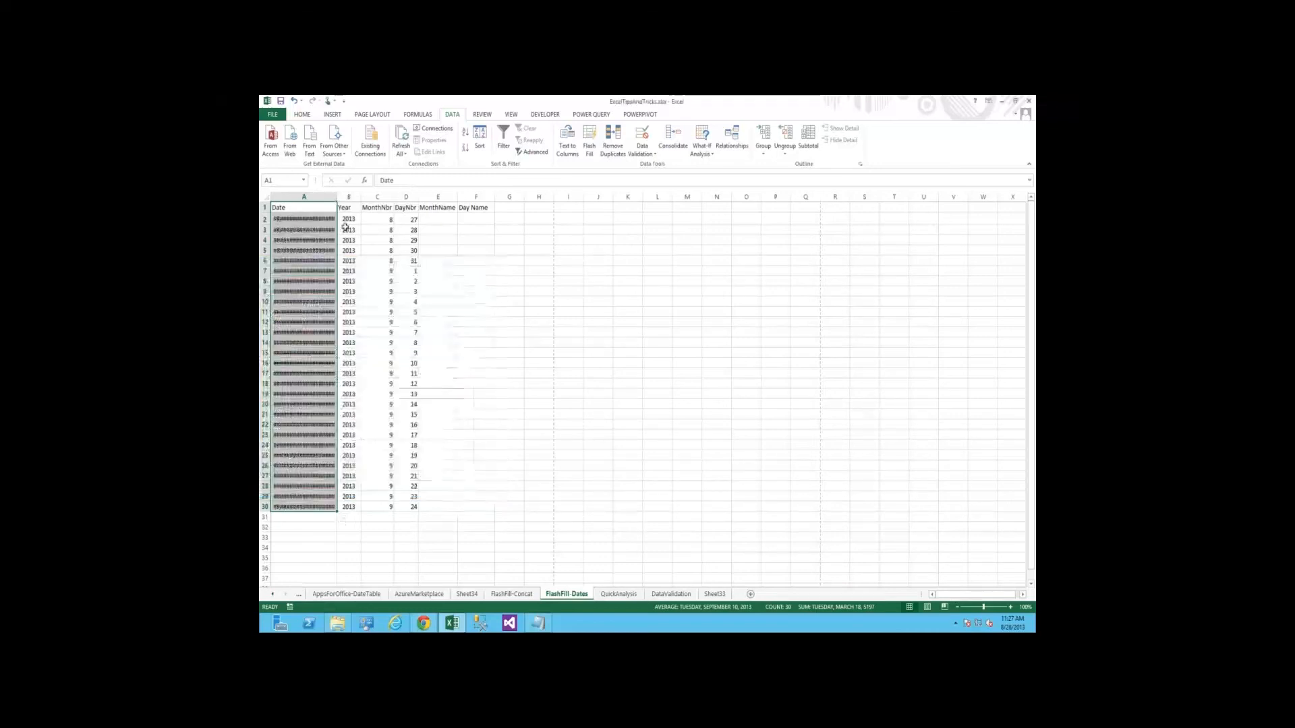
Enter August in E2 and E3, Flash Fill the rest of the MonthName column, and check its last rows
left_click(479, 224)
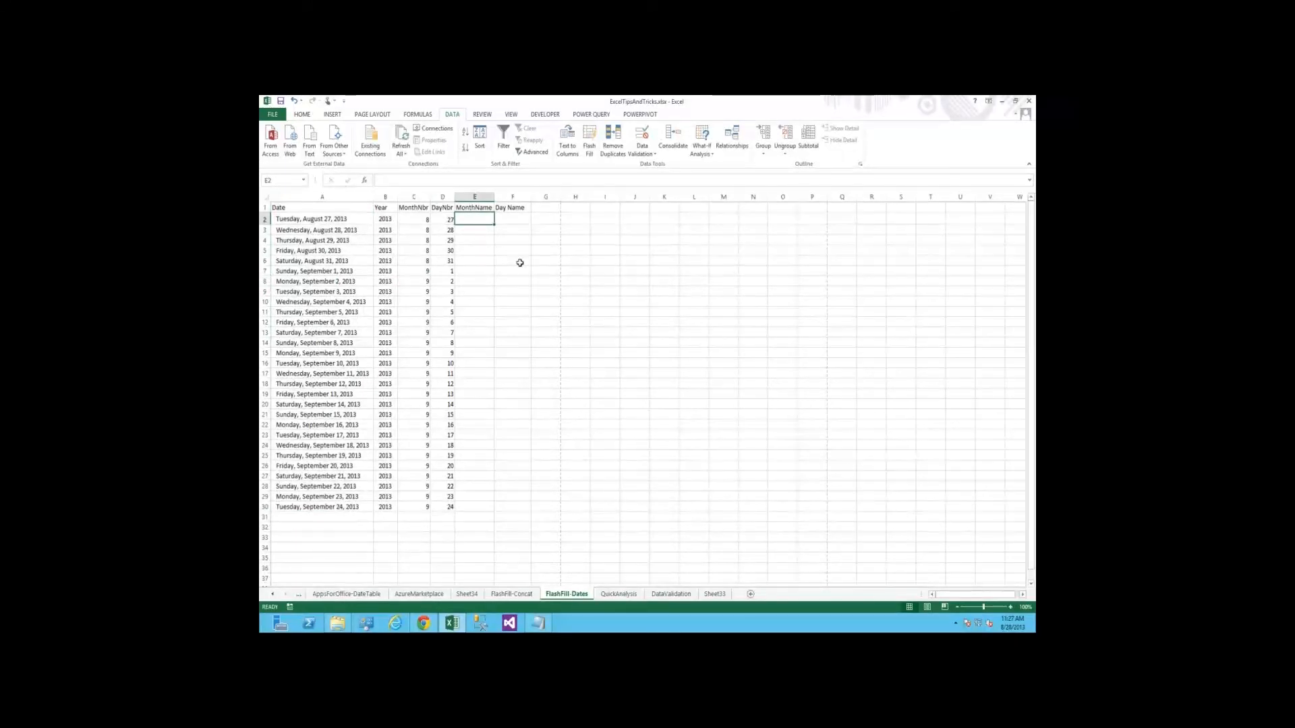
type("August")
key("Return")
type("August")
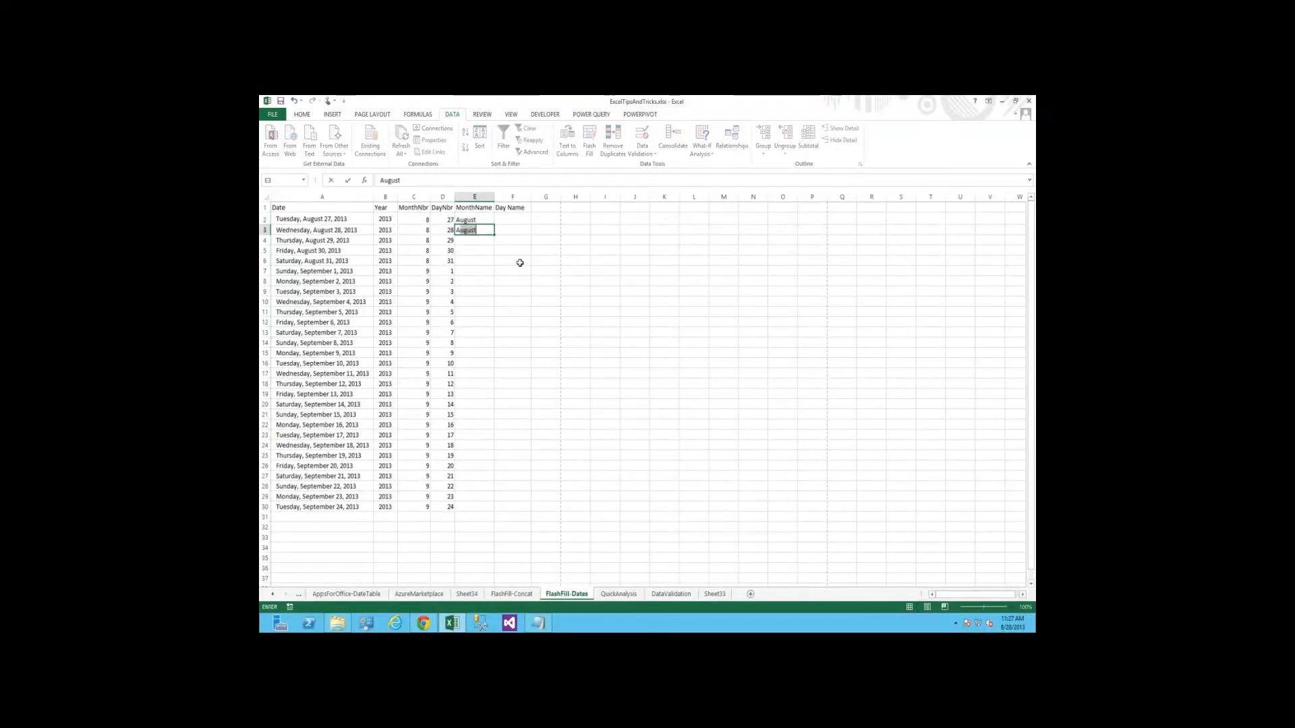
key("Return")
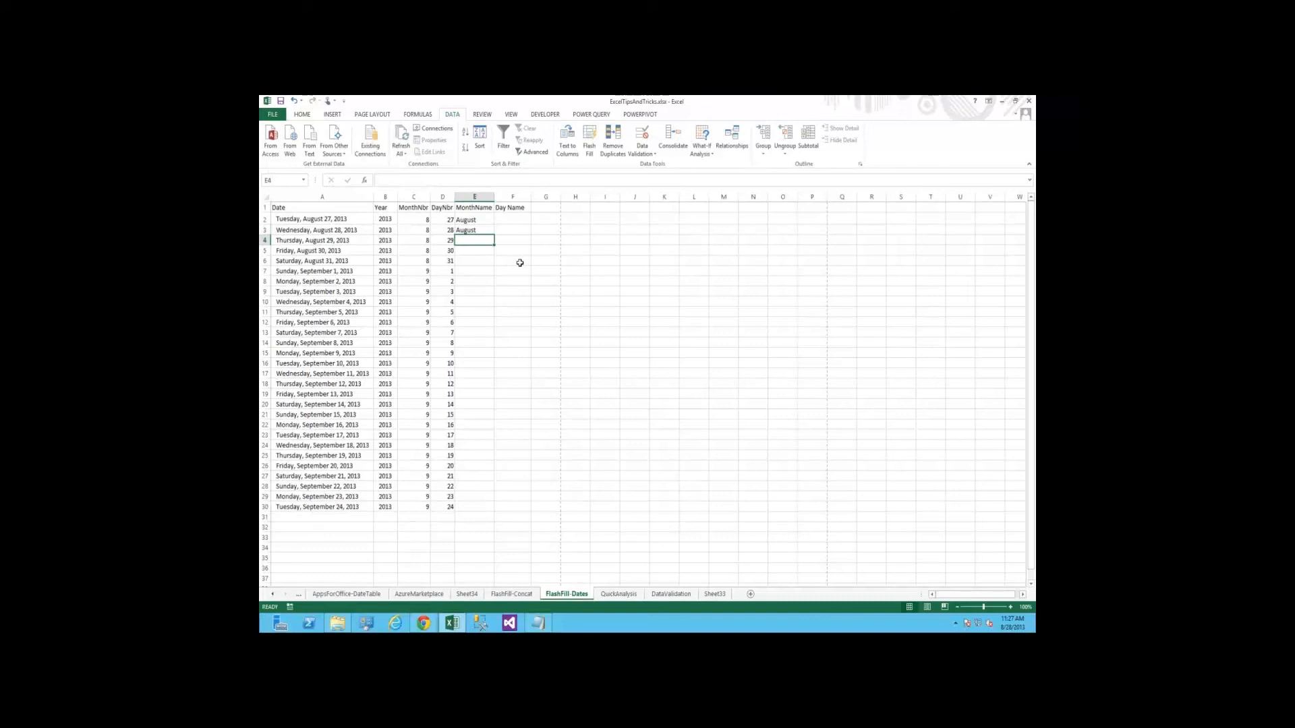
type("August")
key("Return")
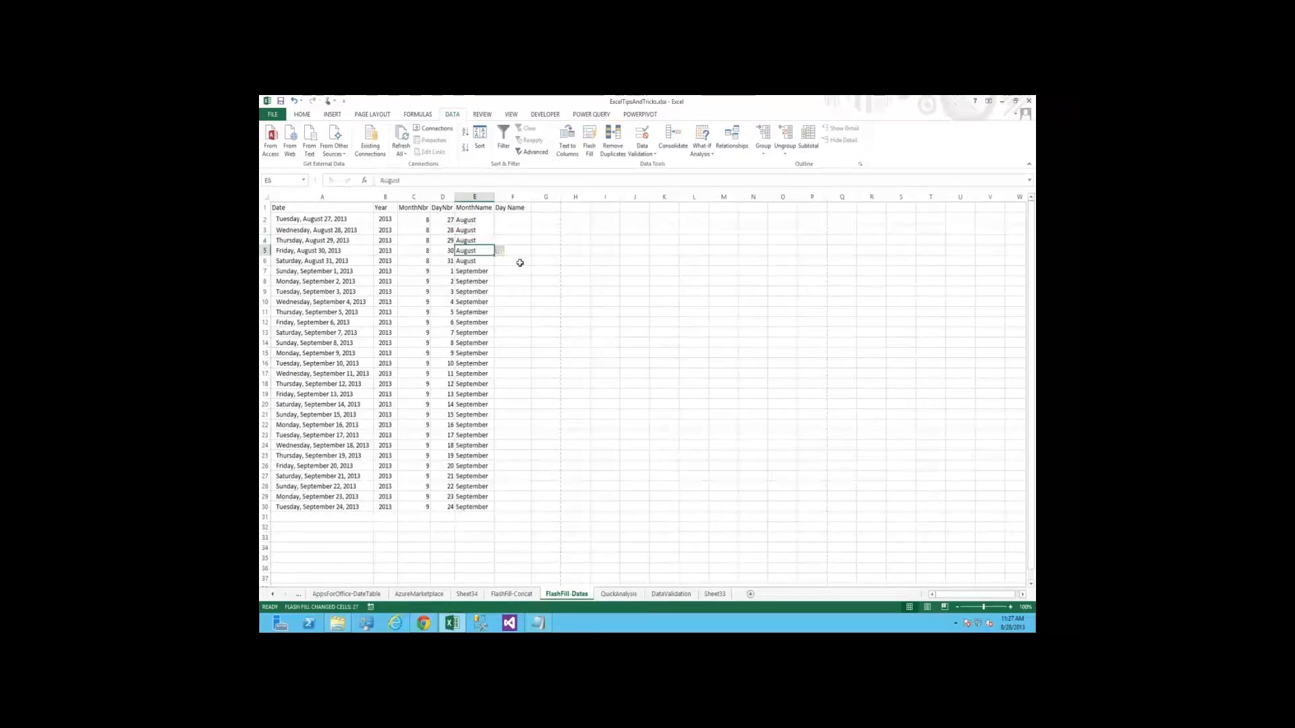
key("ctrl+Down")
key("Up")
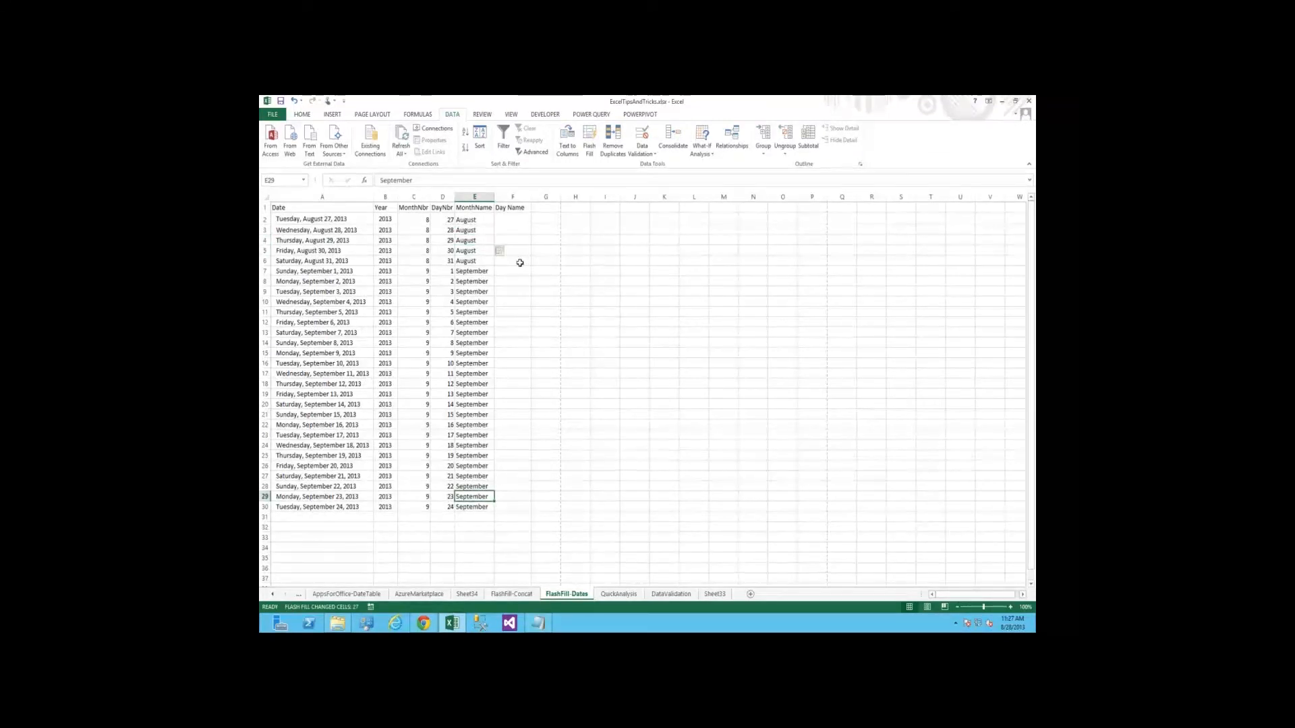
Enter Tuesday in F2 and Flash Fill the rest of the Day Name column
key("Right")
key("Up")
key("Up")
key("Up")
key("Up")
key("Up")
key("Up")
key("Up")
key("Up")
key("Up")
key("Up")
key("Up")
key("Up")
key("Up")
key("Up")
key("Up")
key("Up")
key("Up")
key("Up")
key("Up")
key("Up")
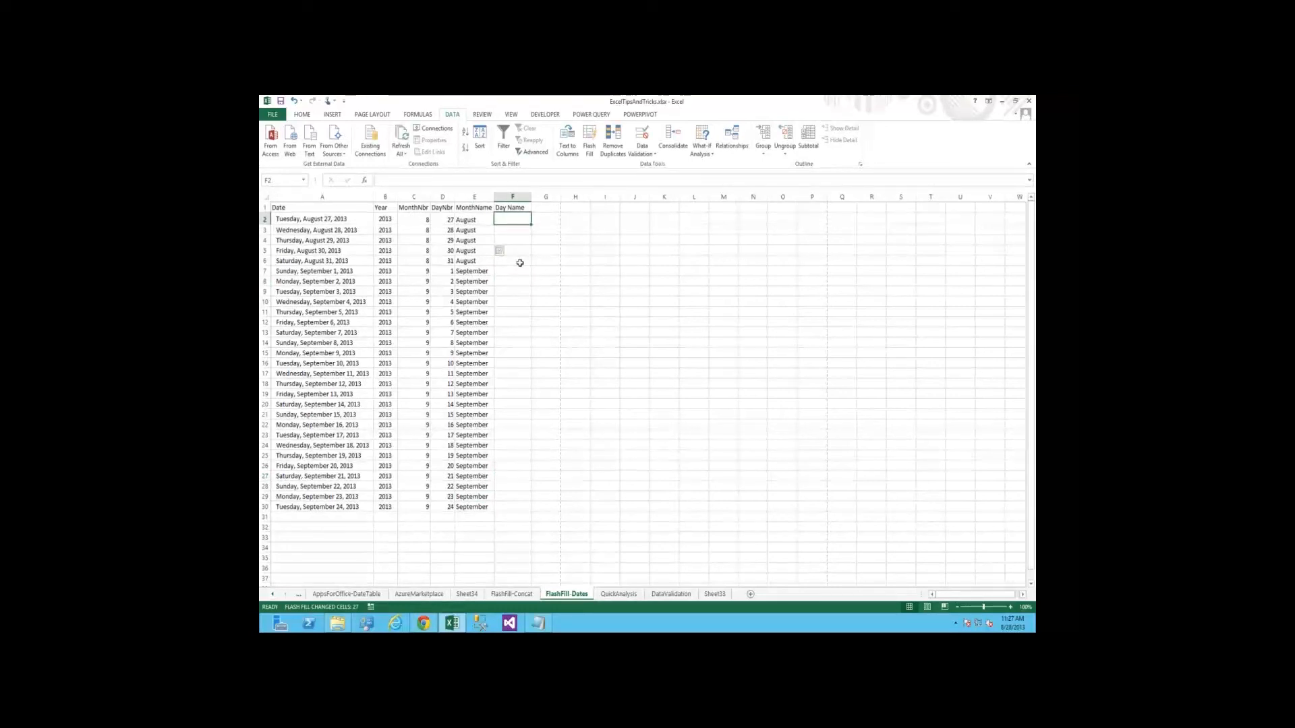
type("Tuesday")
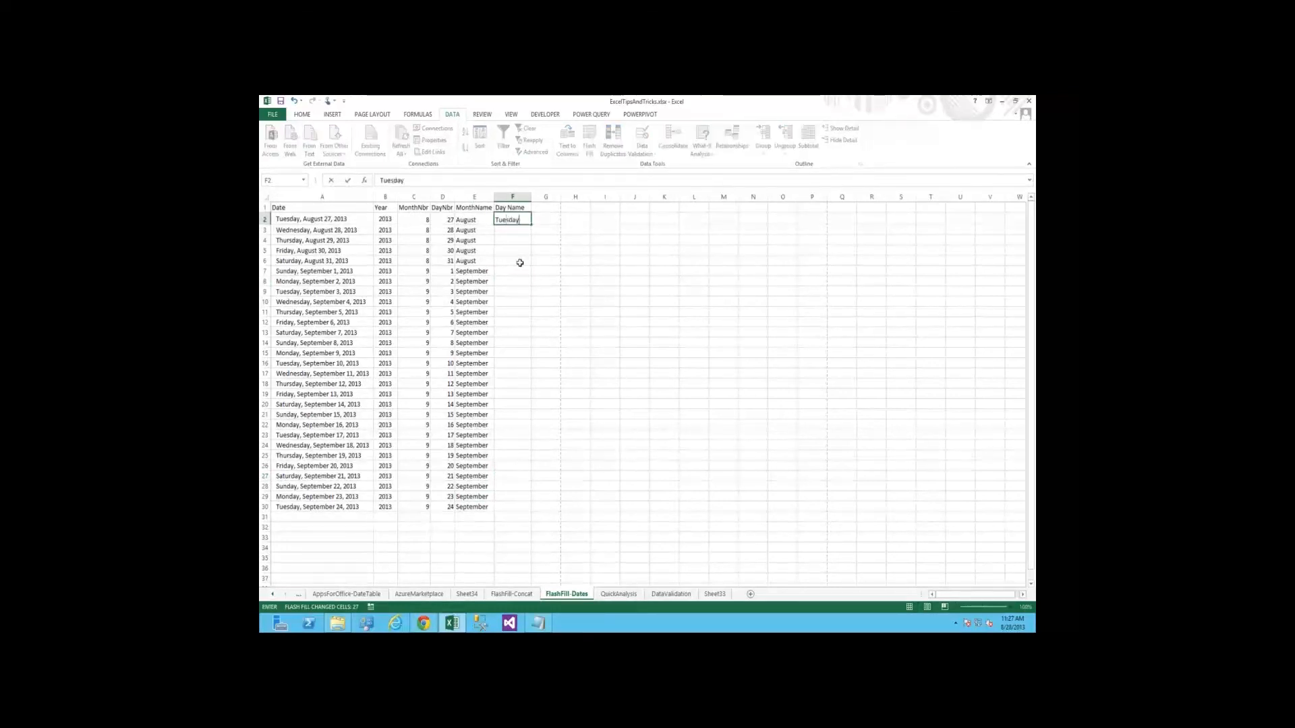
key("Return")
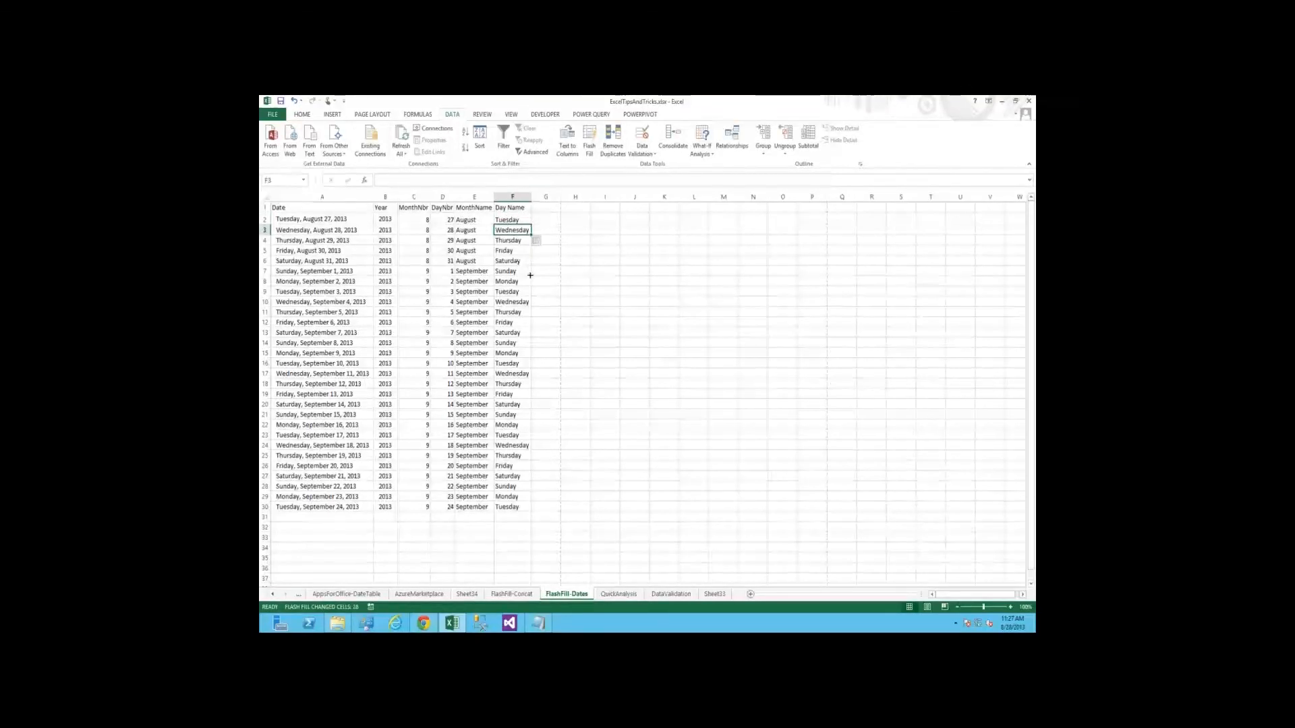
left_click(529, 275)
key("ctrl+Home")
key("Down")
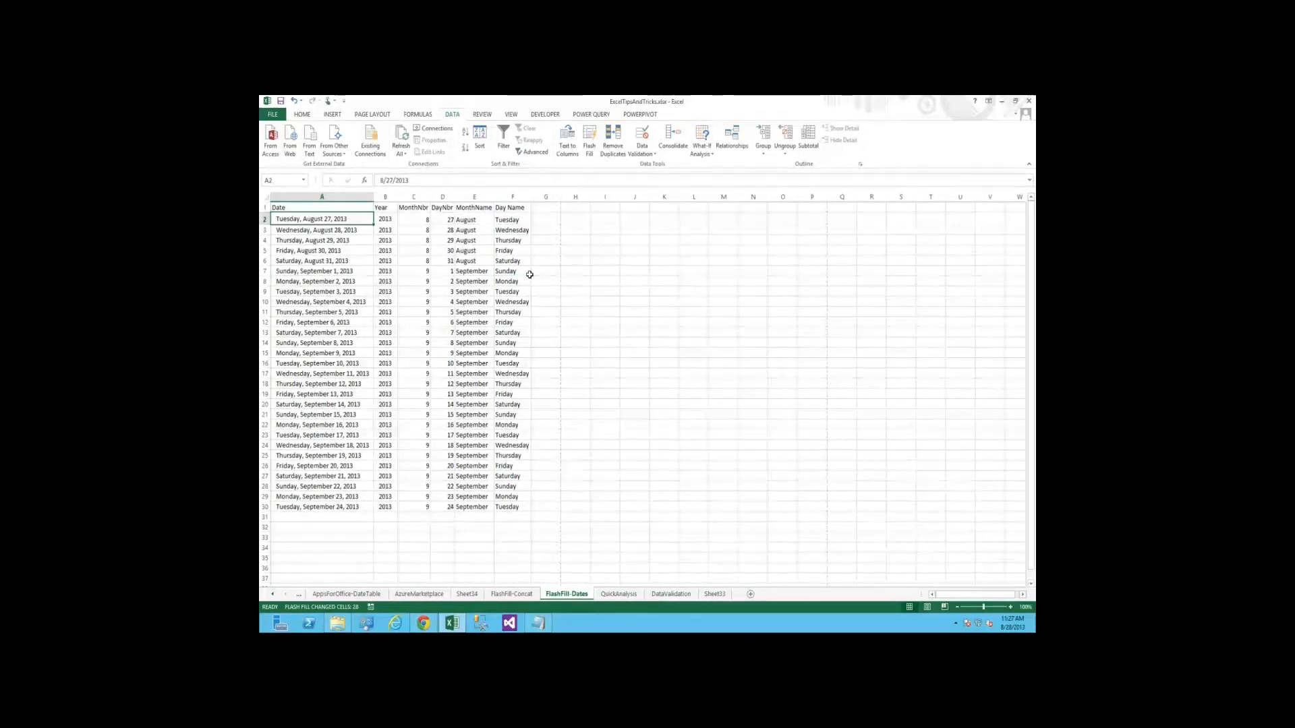
key("Up")
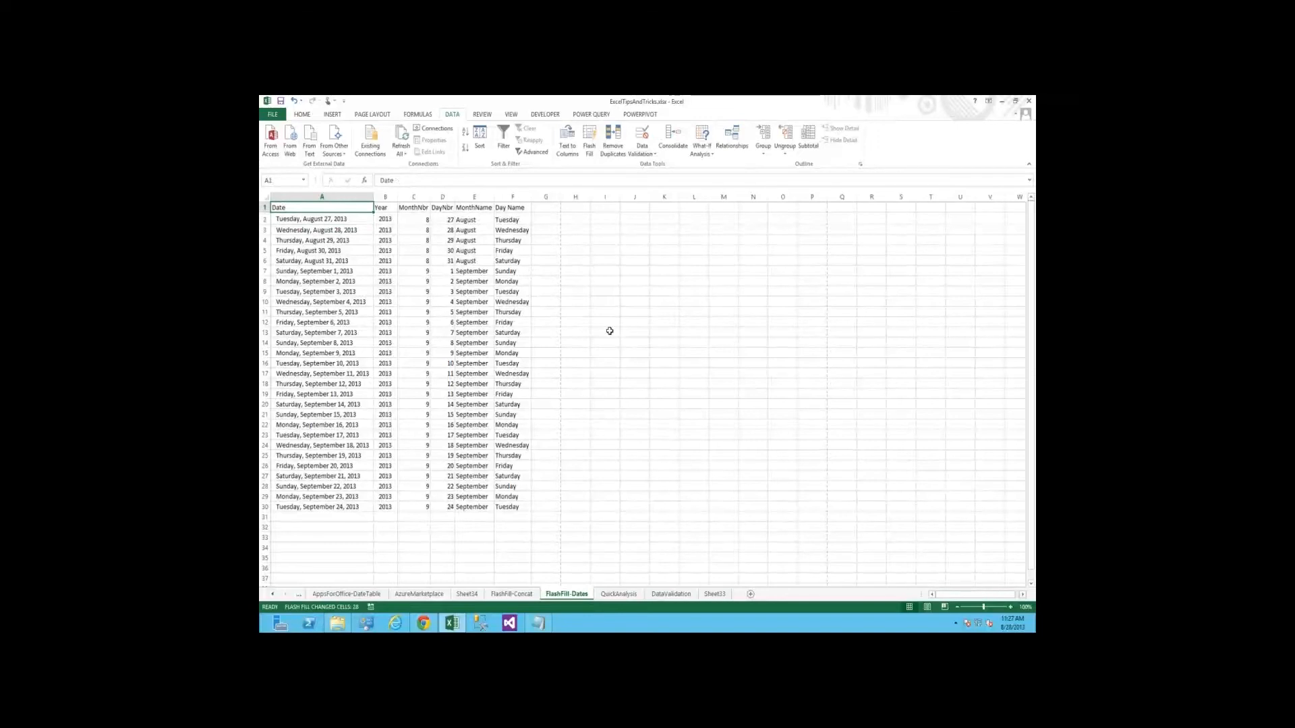
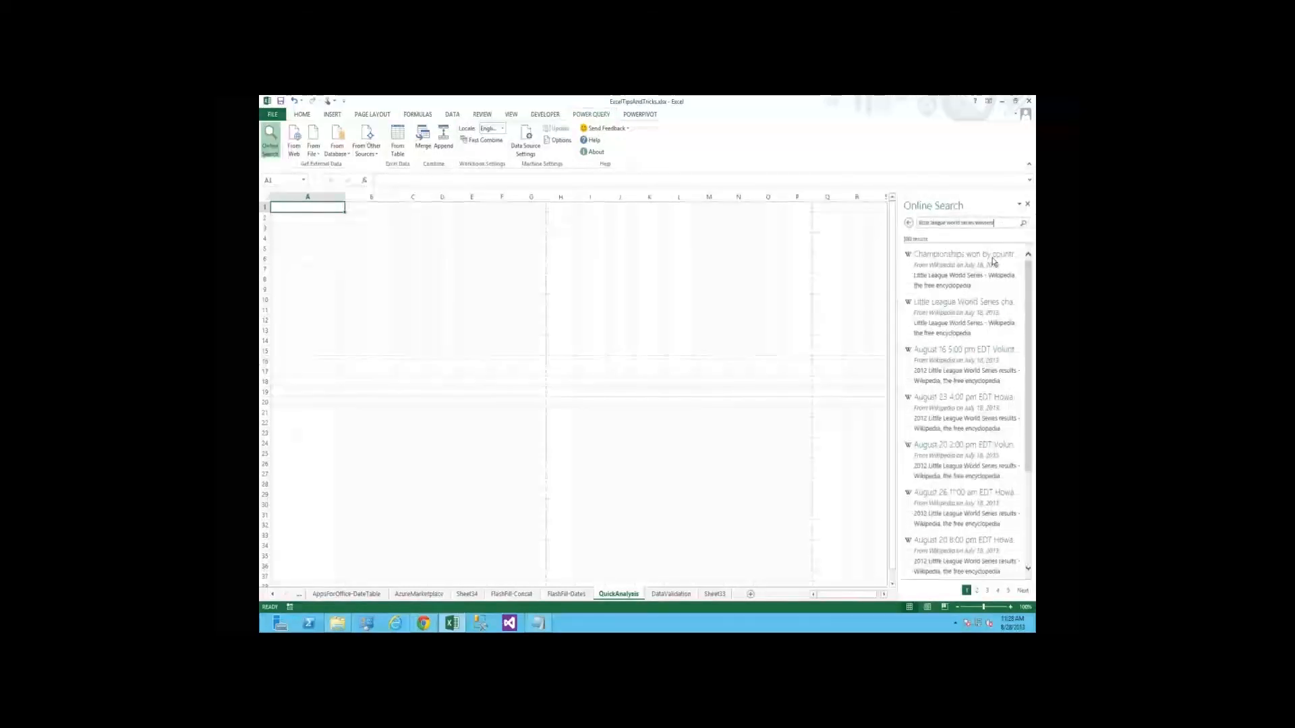
Load the "Championships won by country/state" search result, then remove its Key and Last columns in the query and apply the change
mouse_move(992, 261)
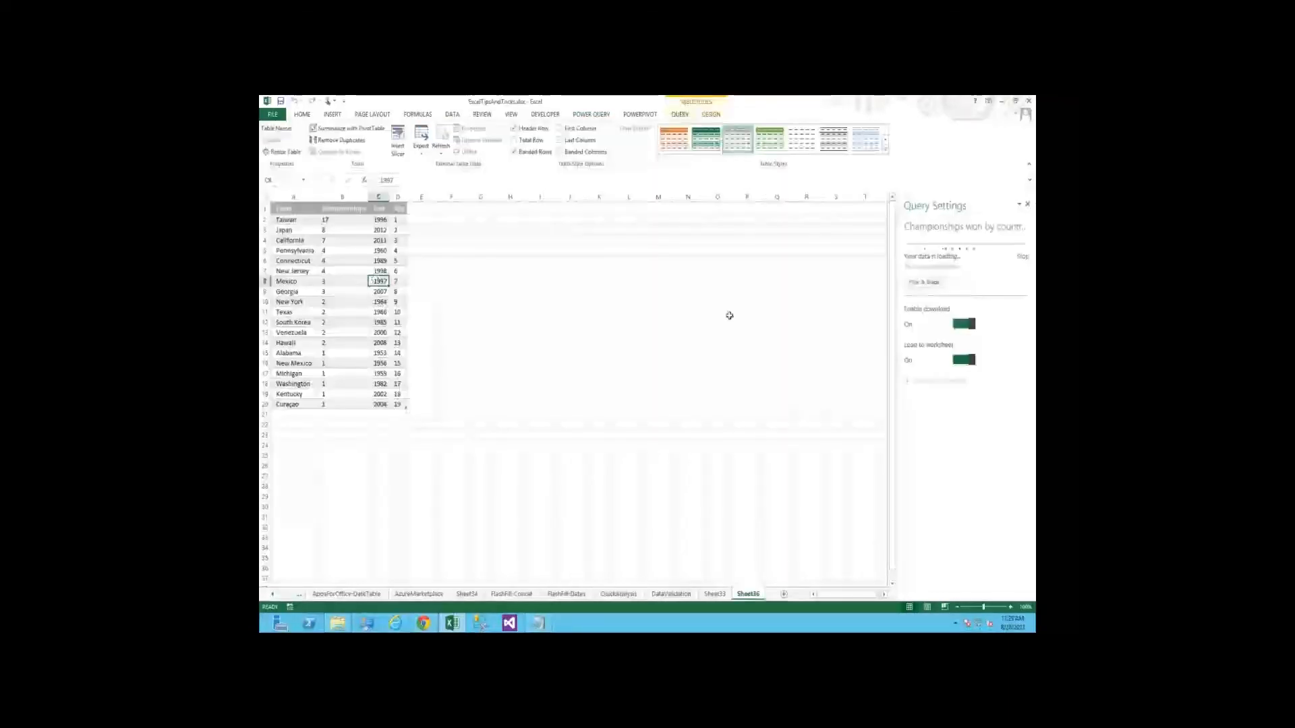
left_click(930, 285)
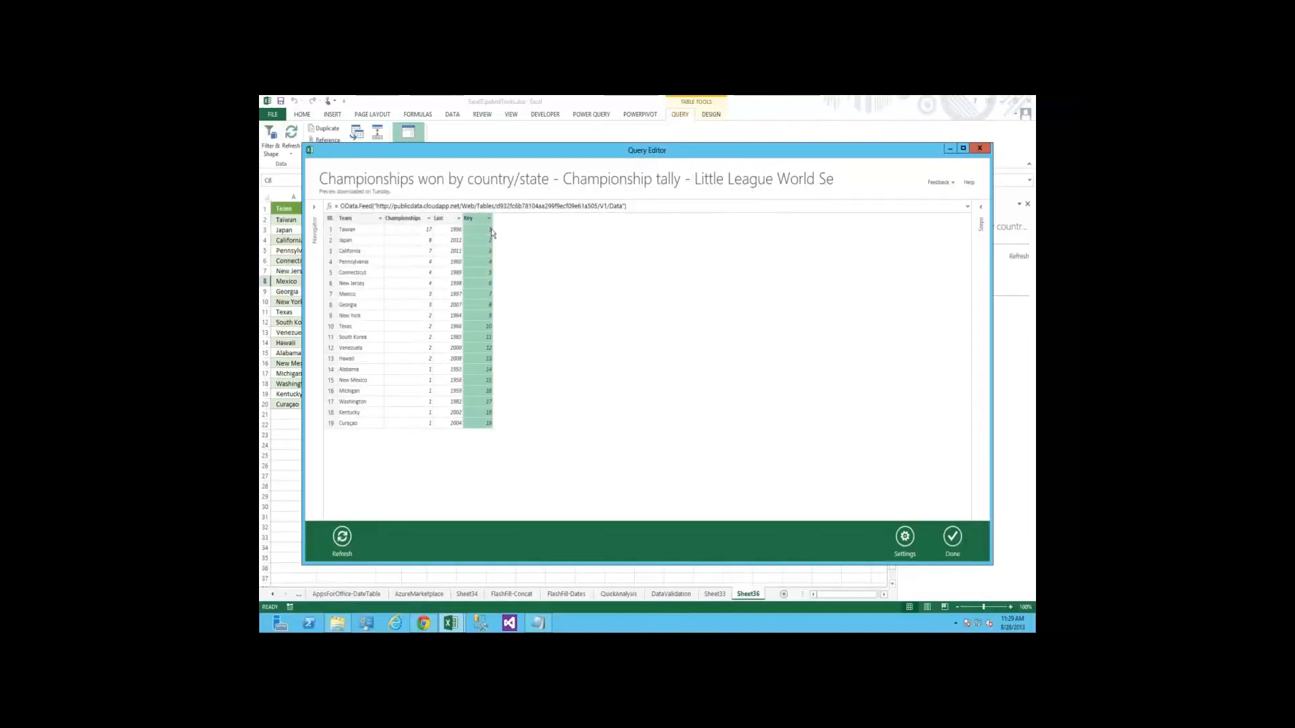
right_click(476, 219)
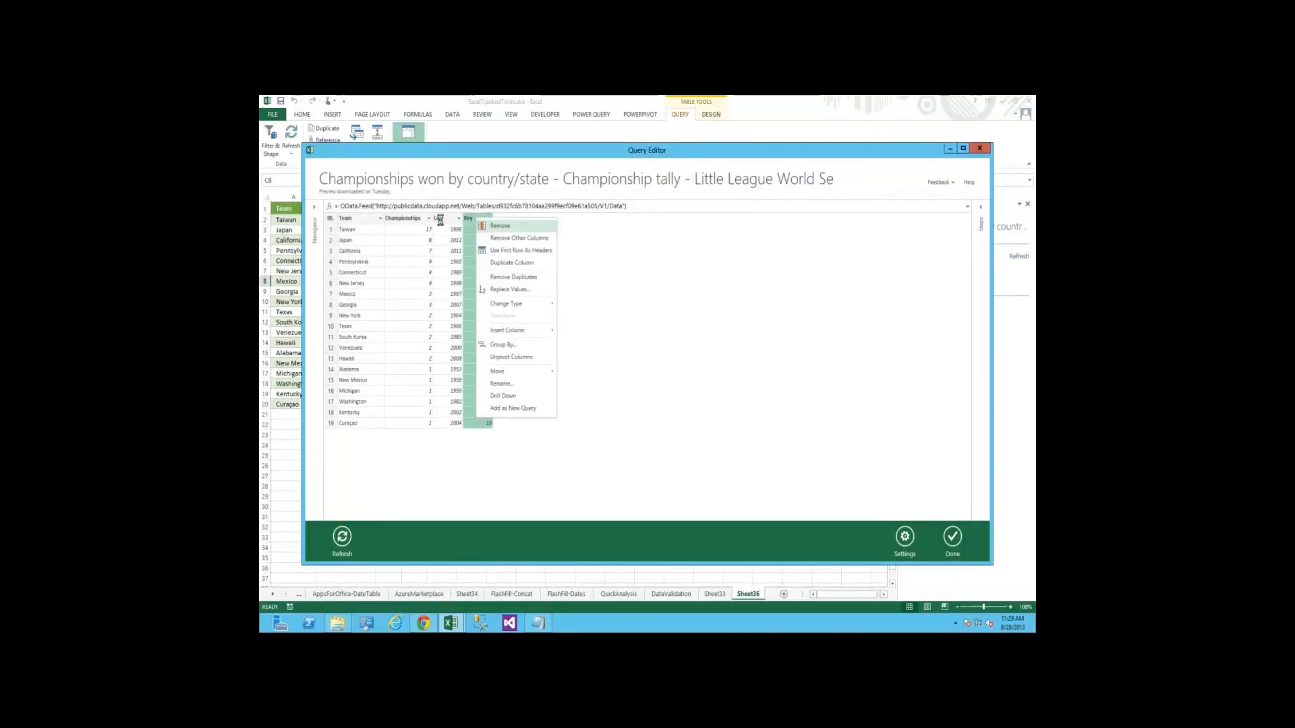
right_click(444, 219)
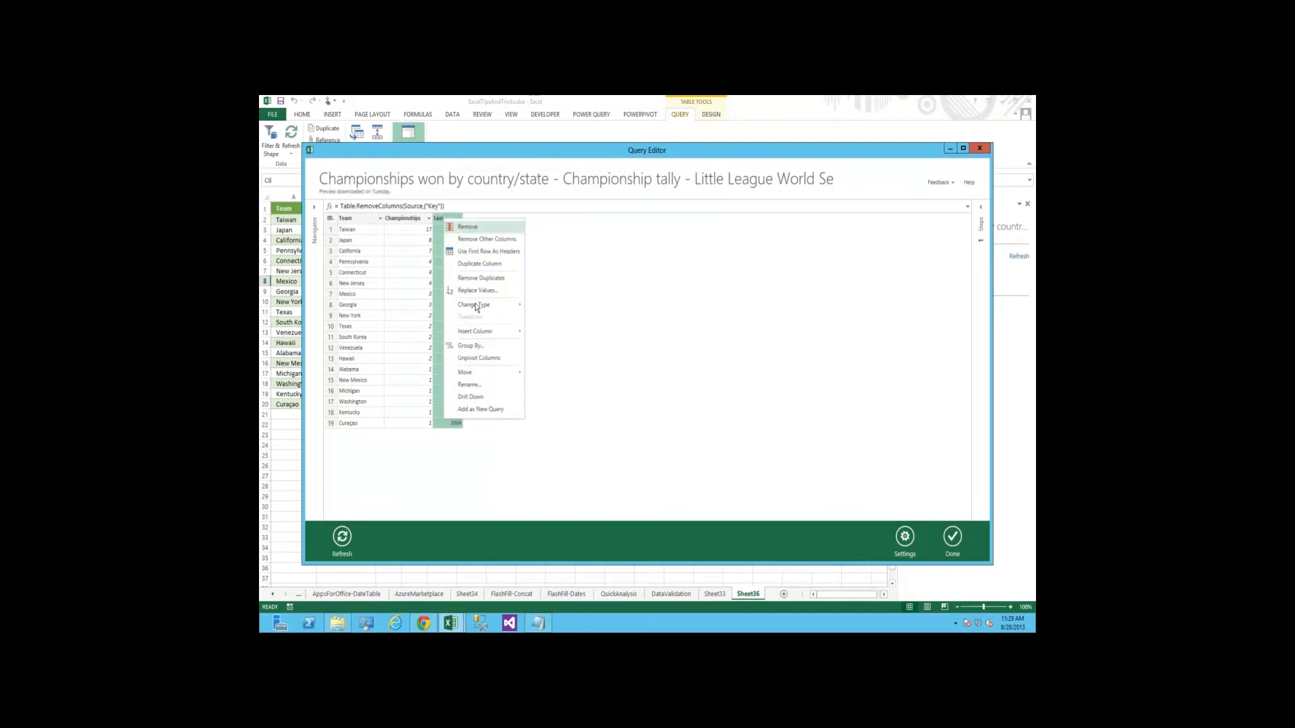
key("Delete")
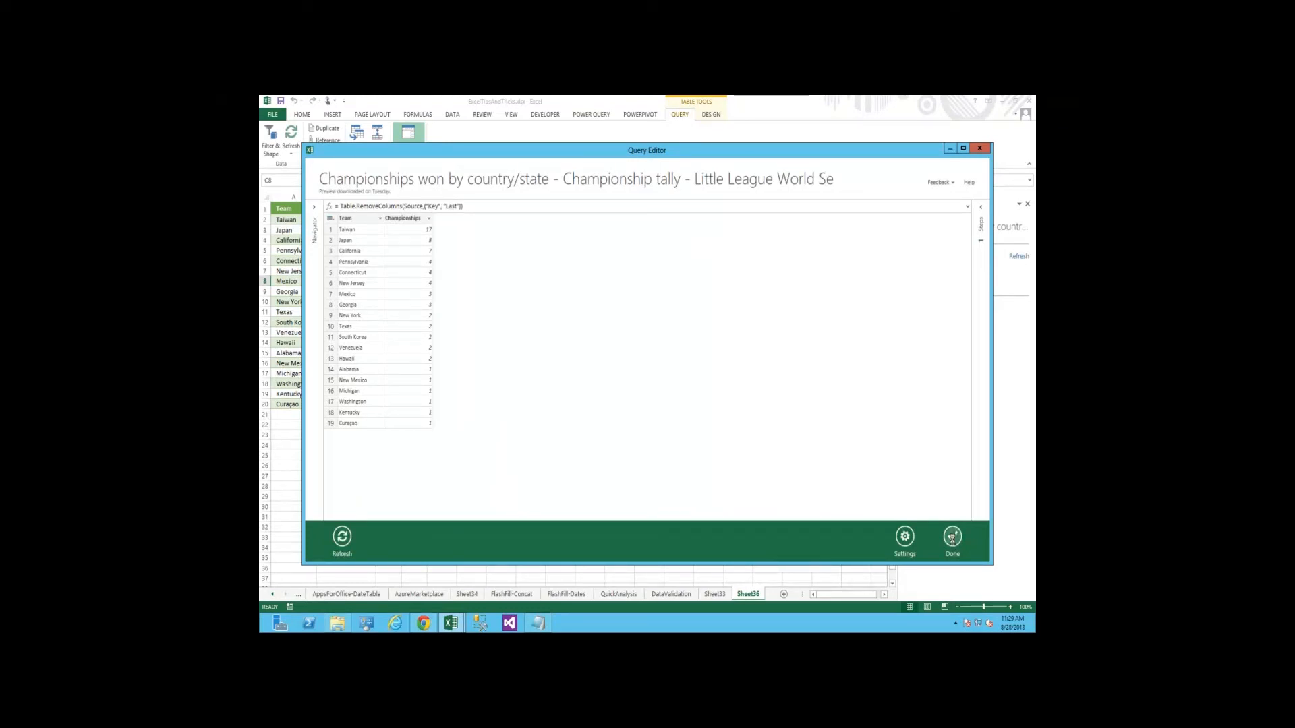
left_click(952, 537)
Select the whole team table, apply data bars to it through Quick Analysis, and inspect the bars in the Championships column
left_click(358, 338)
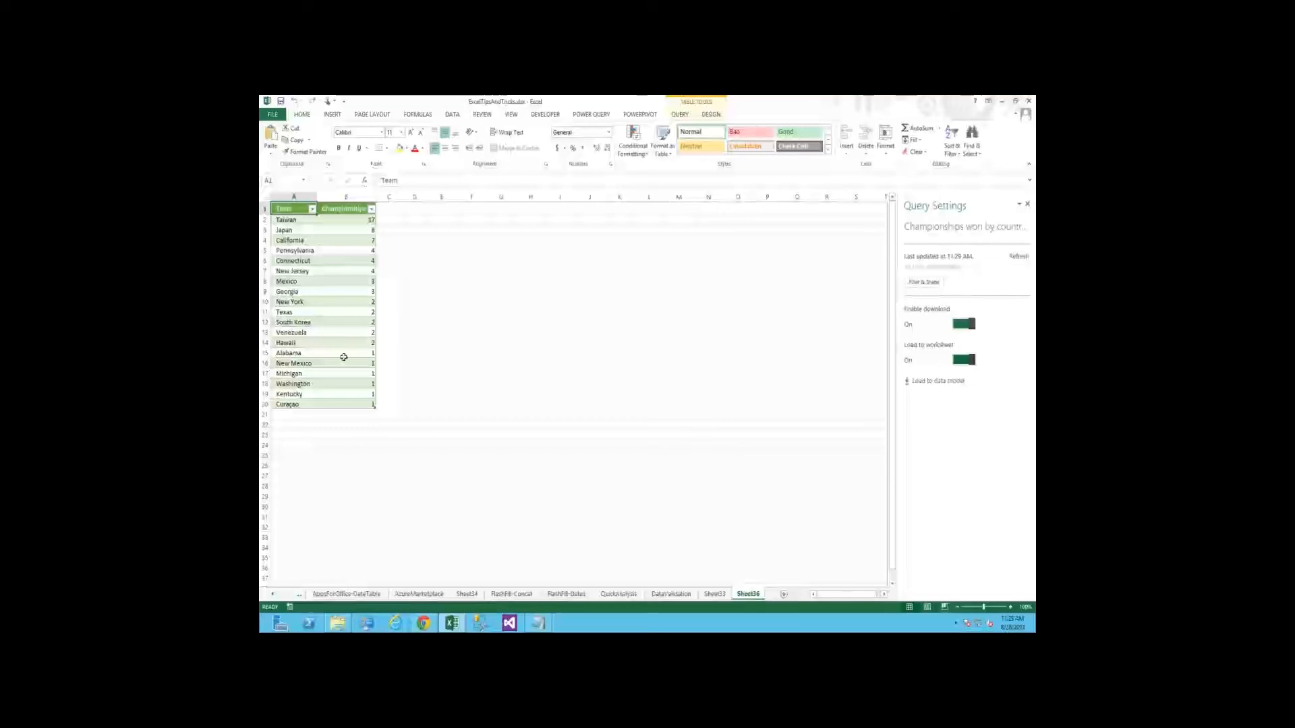
left_click(364, 405)
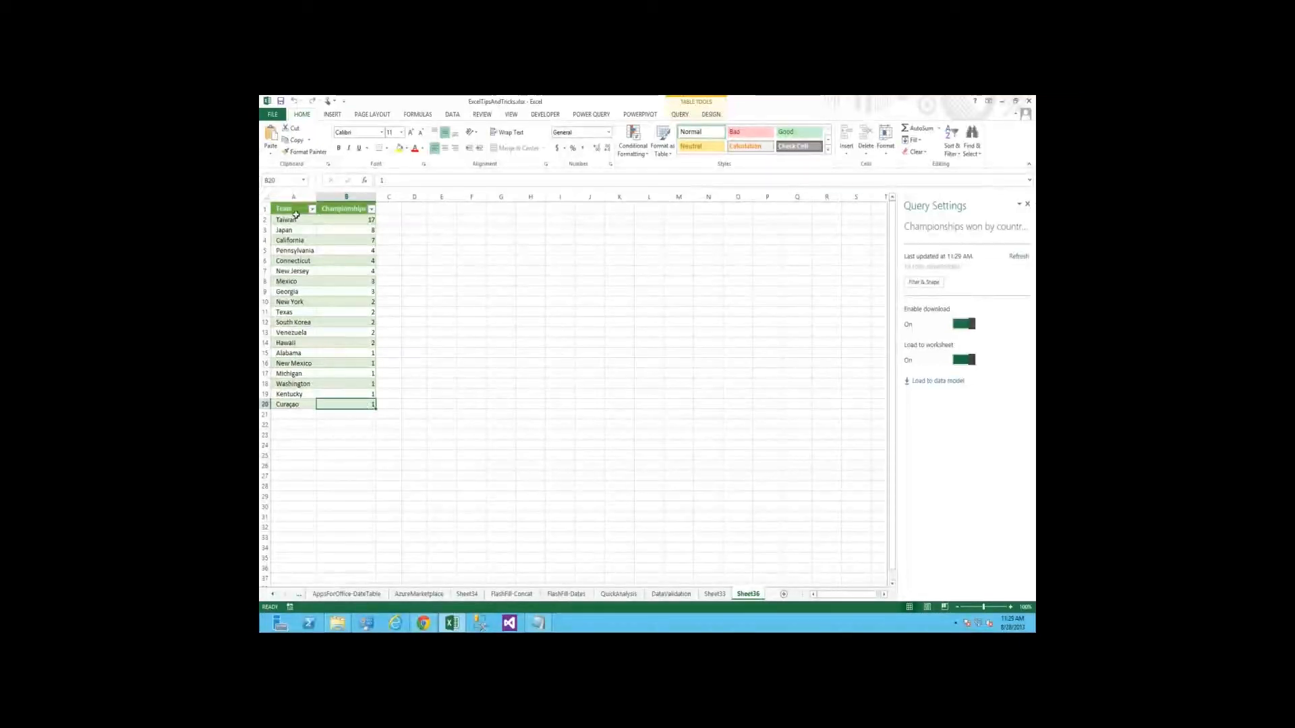
key("ctrl+a")
key("ctrl+a")
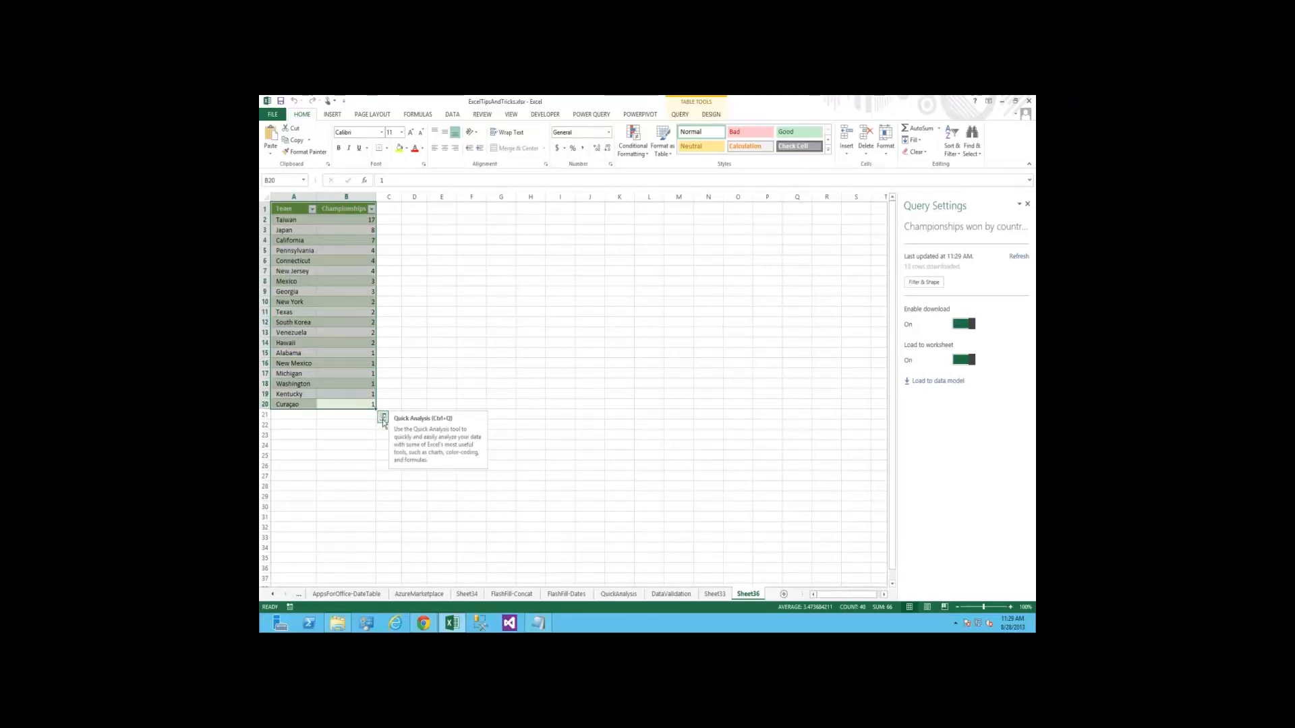
left_click(383, 420)
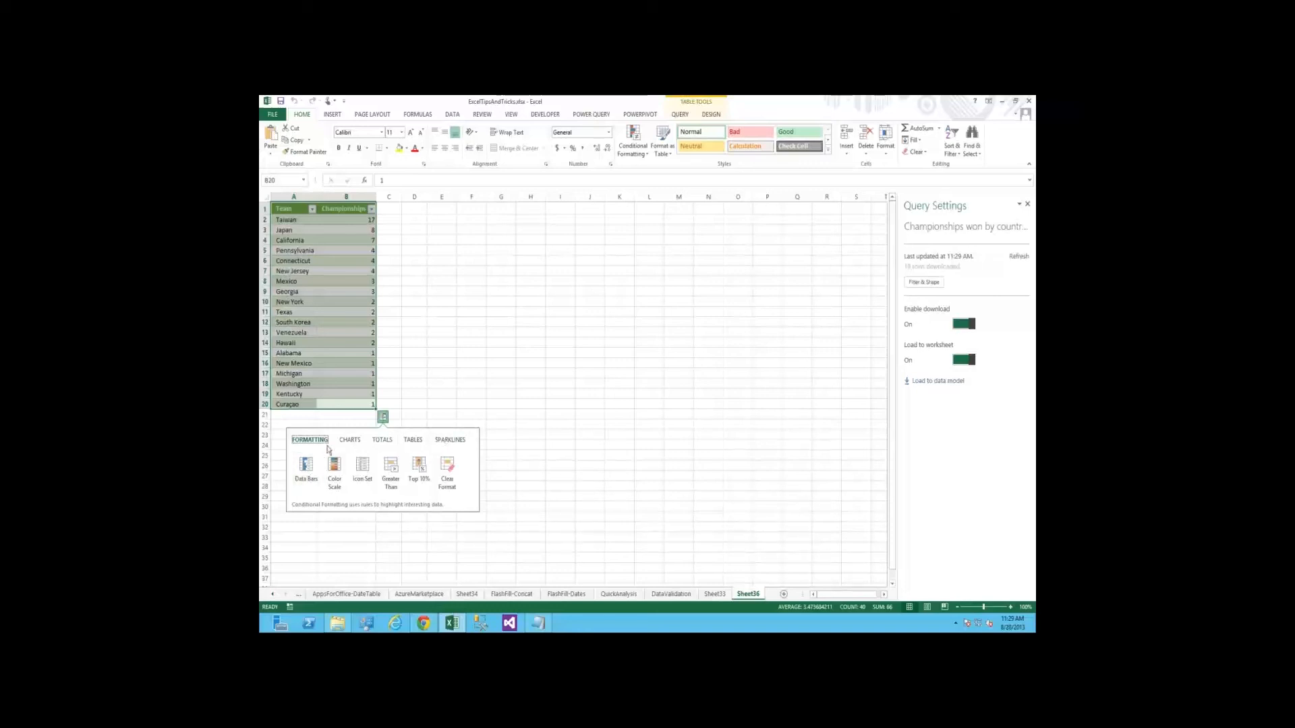
left_click(305, 476)
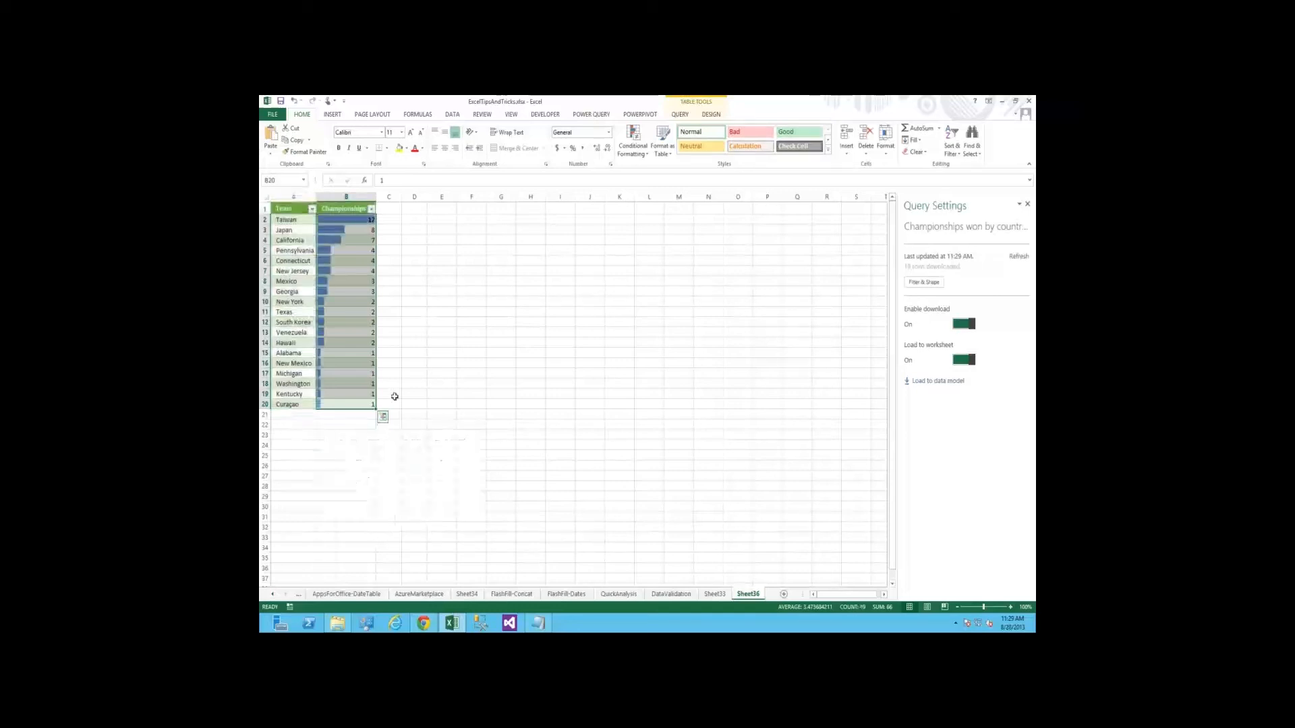
left_click(414, 425)
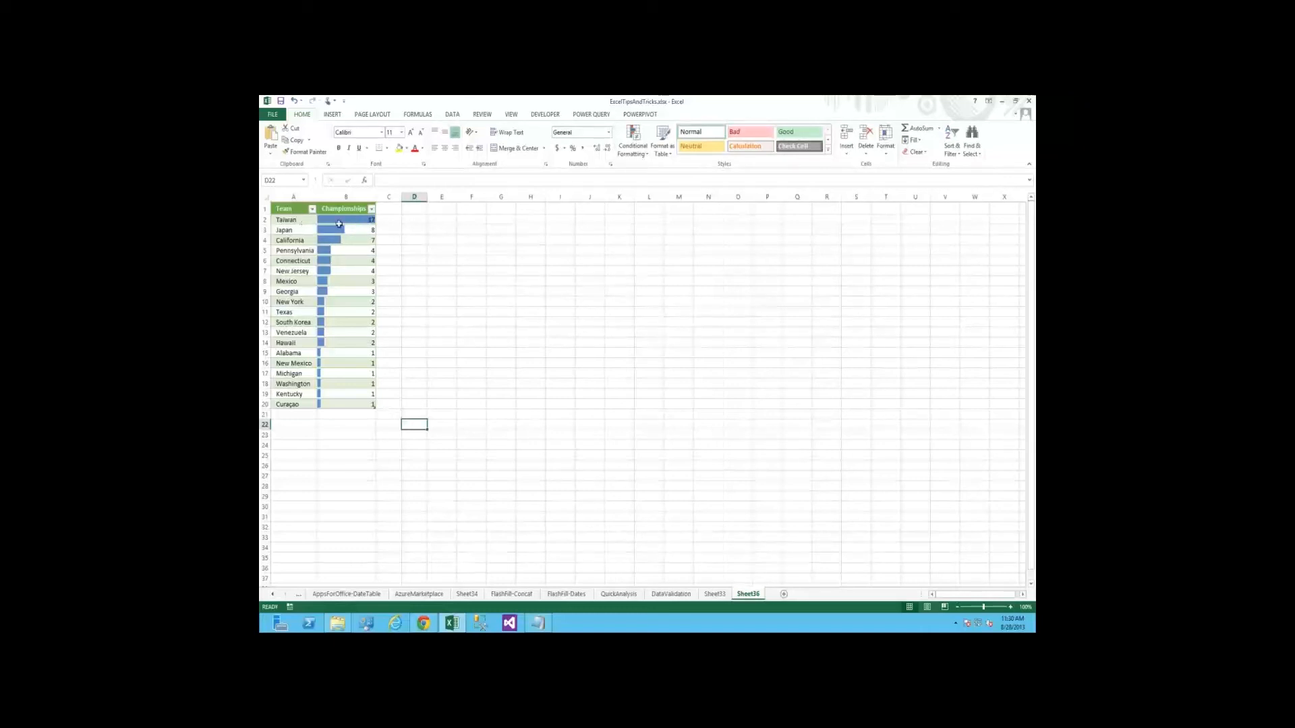
left_click_drag(290, 221, 344, 230)
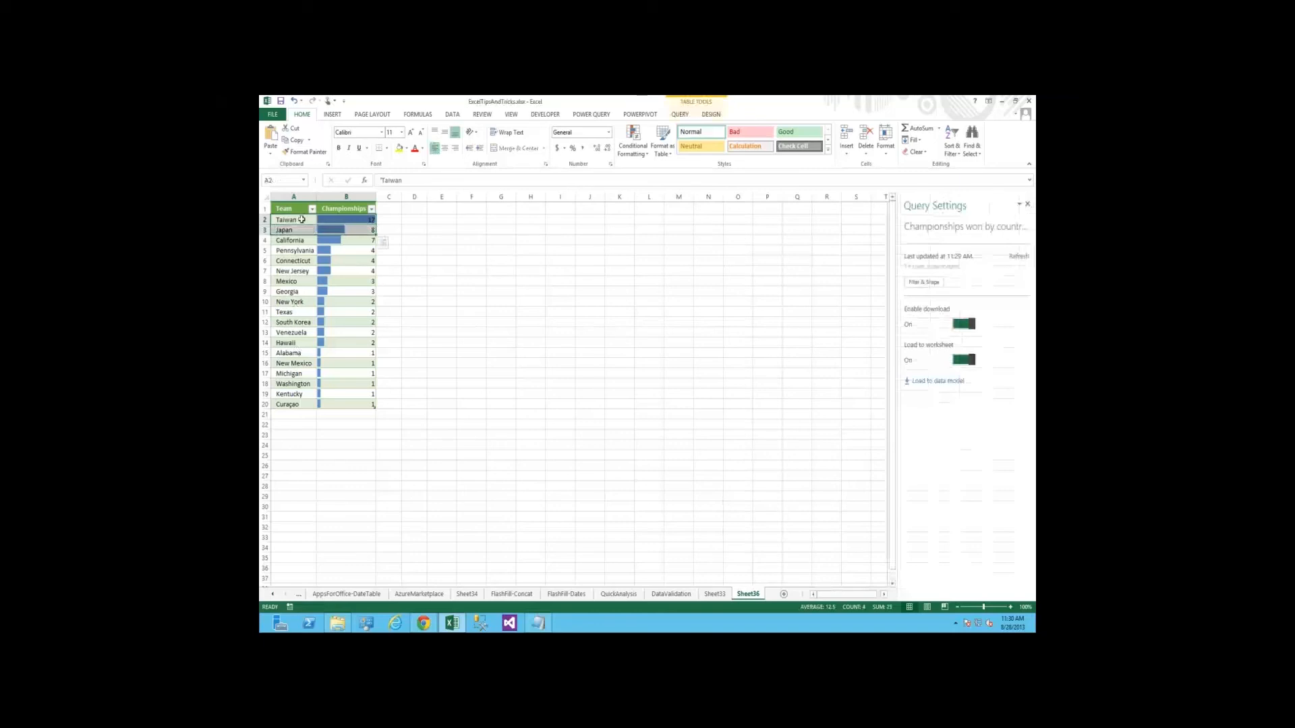
Select the table A1:B20 again and clear its conditional formatting through Quick Analysis
left_click(286, 312)
left_click_drag(289, 209, 371, 405)
left_click(383, 417)
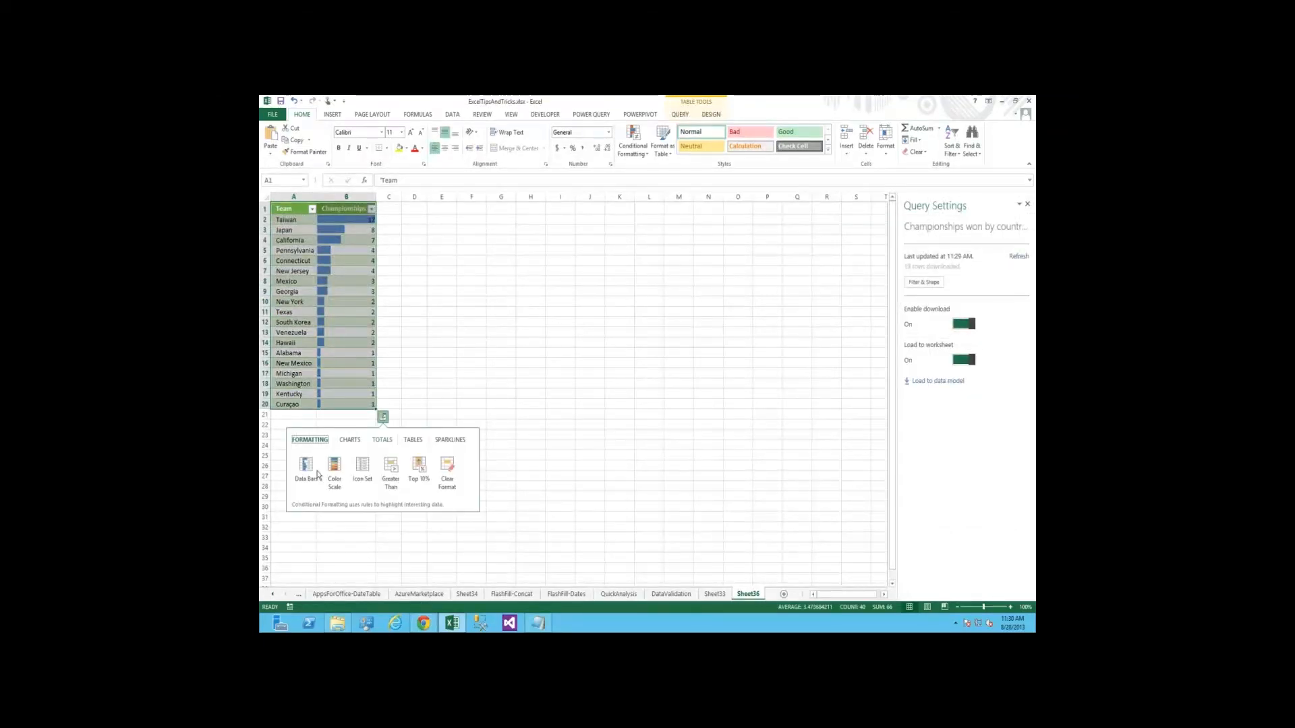
left_click(445, 469)
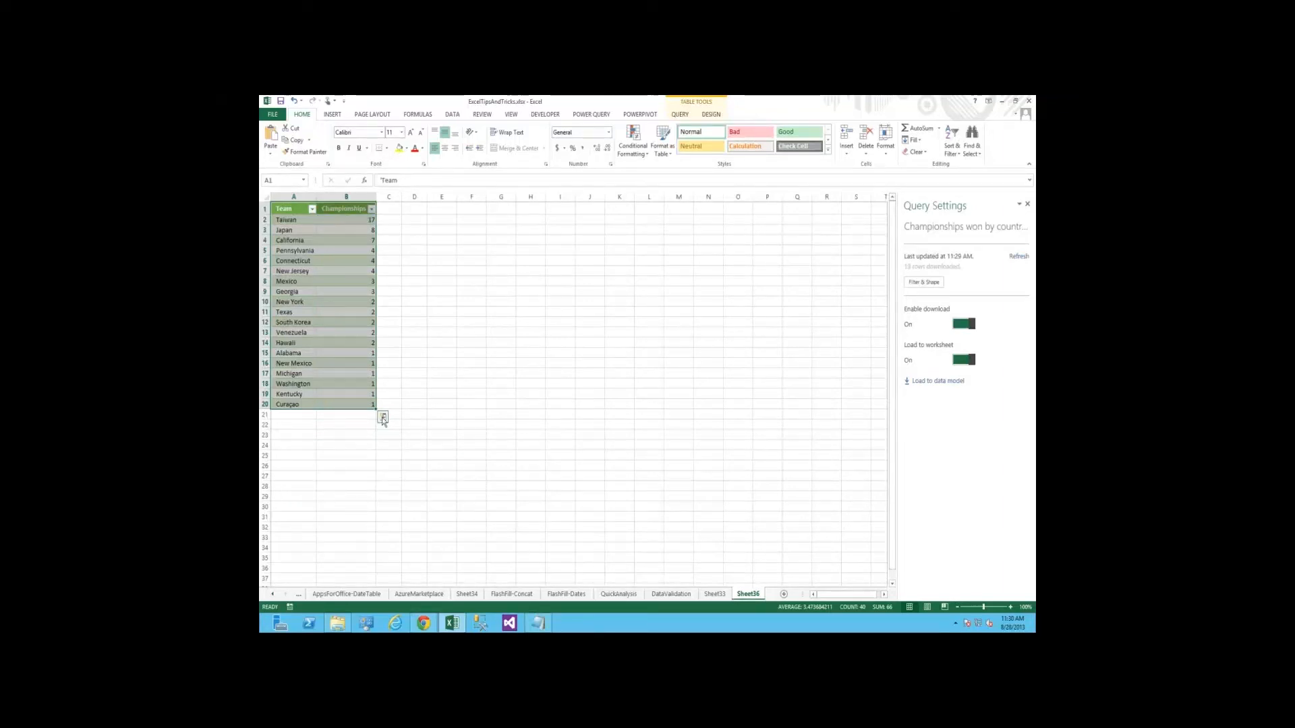
Apply an icon set to the table through Quick Analysis, then clear that formatting from the Championships column
key("ctrl+q")
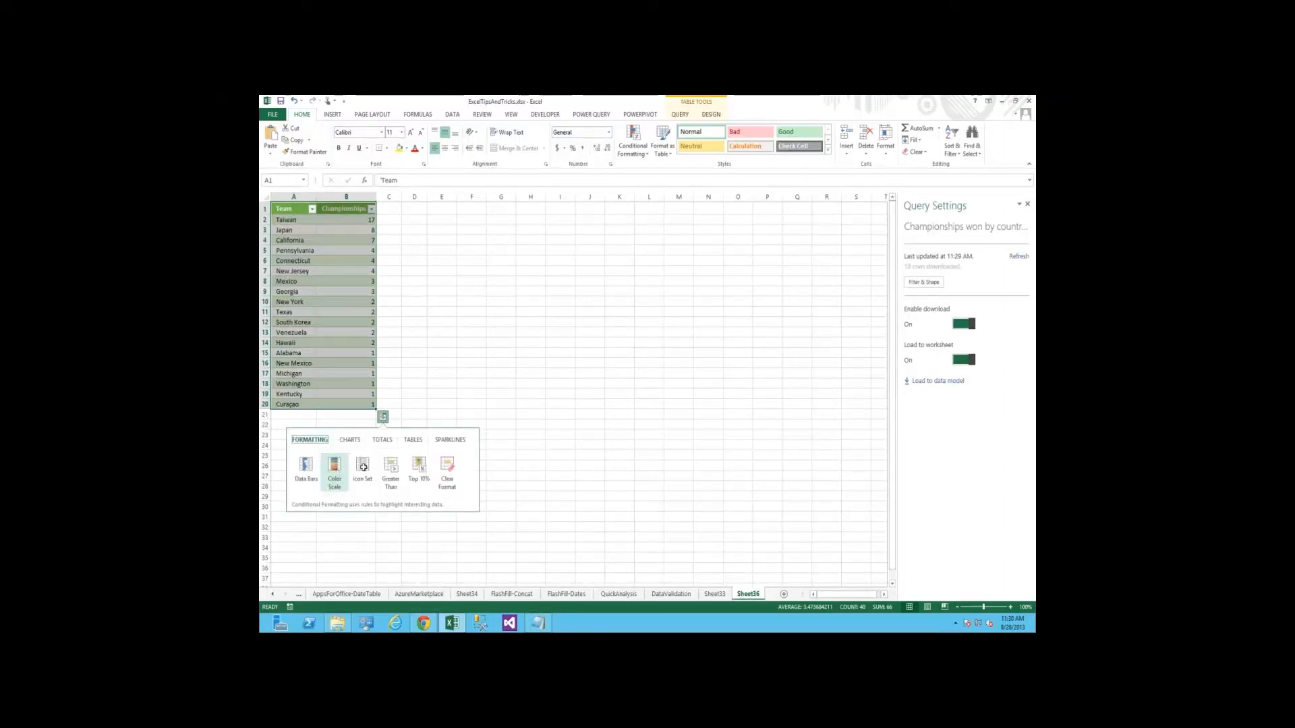
left_click(363, 467)
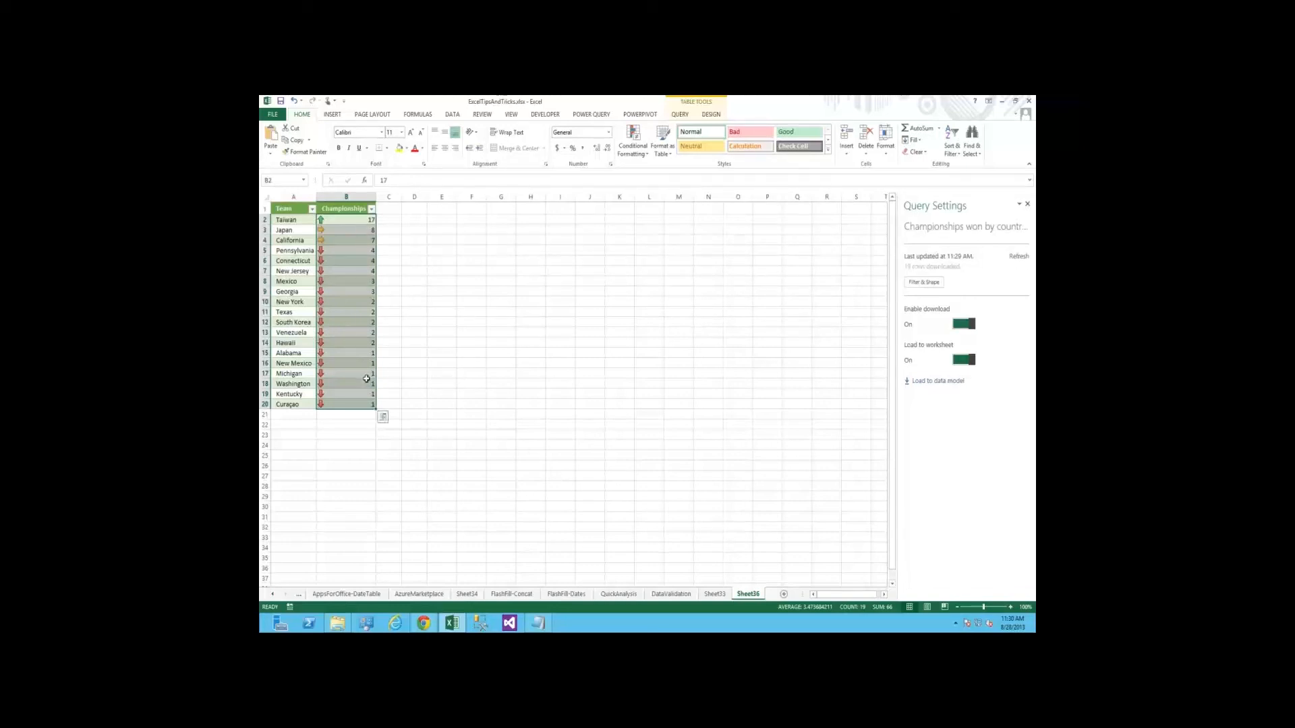
left_click(383, 419)
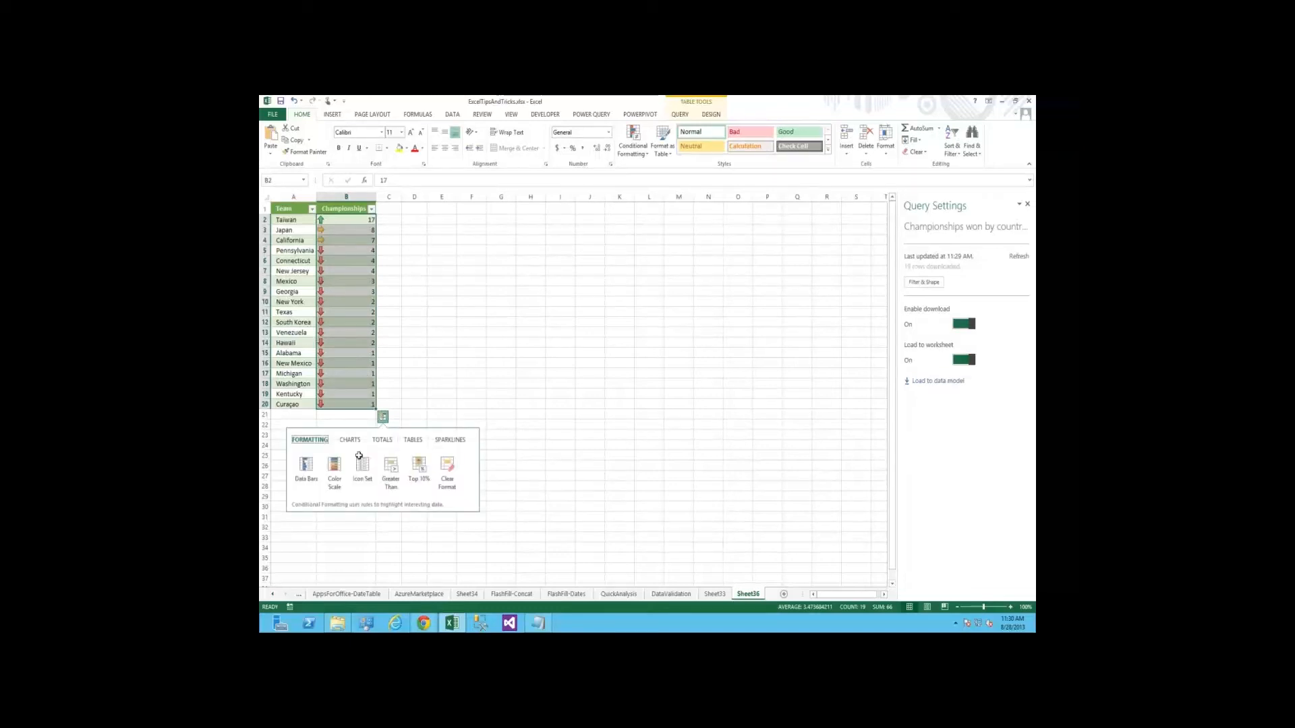
left_click(383, 418)
Insert a clustered column chart of the Championships values B2:B20 through Quick Analysis
left_click(382, 418)
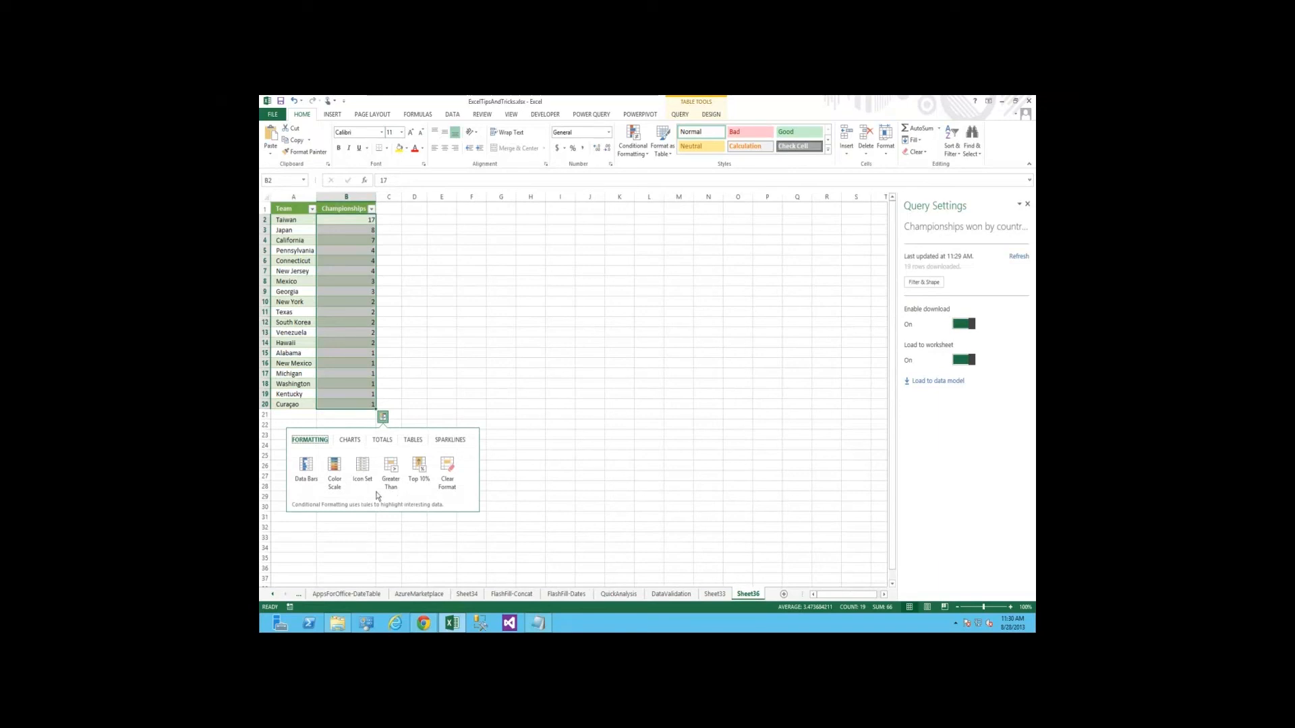
left_click(350, 440)
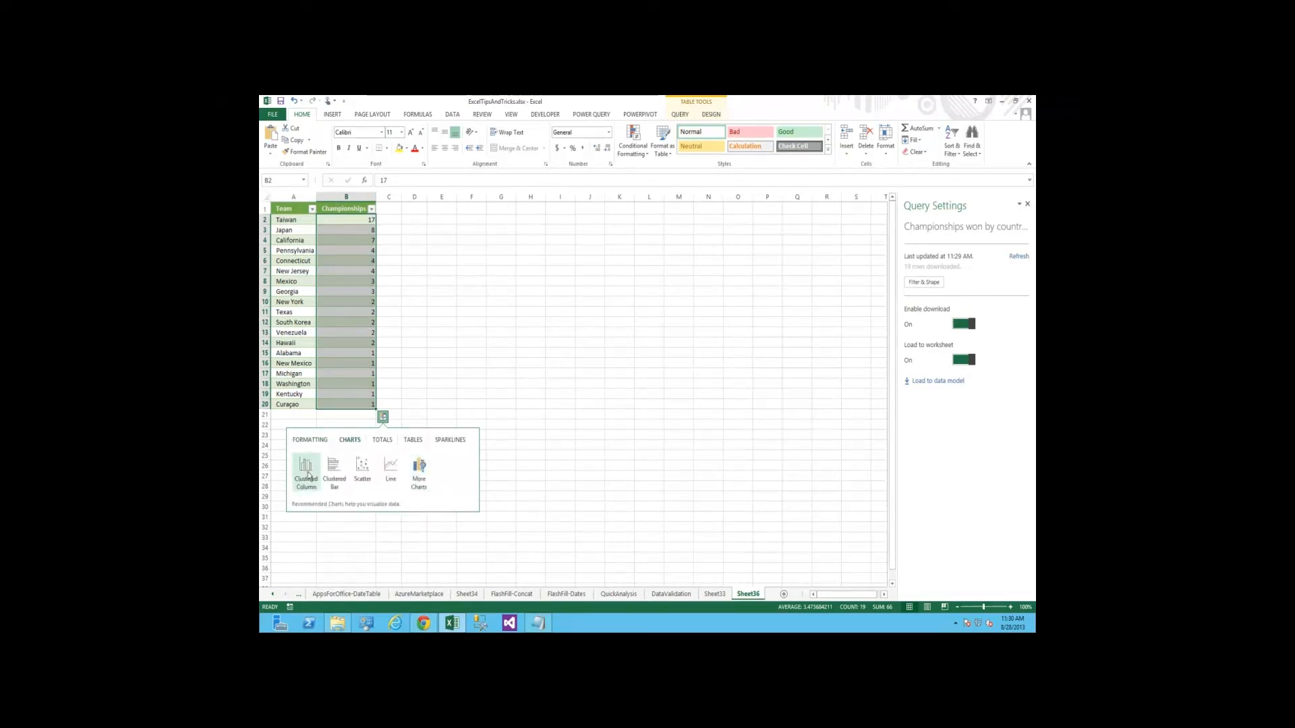
mouse_move(309, 476)
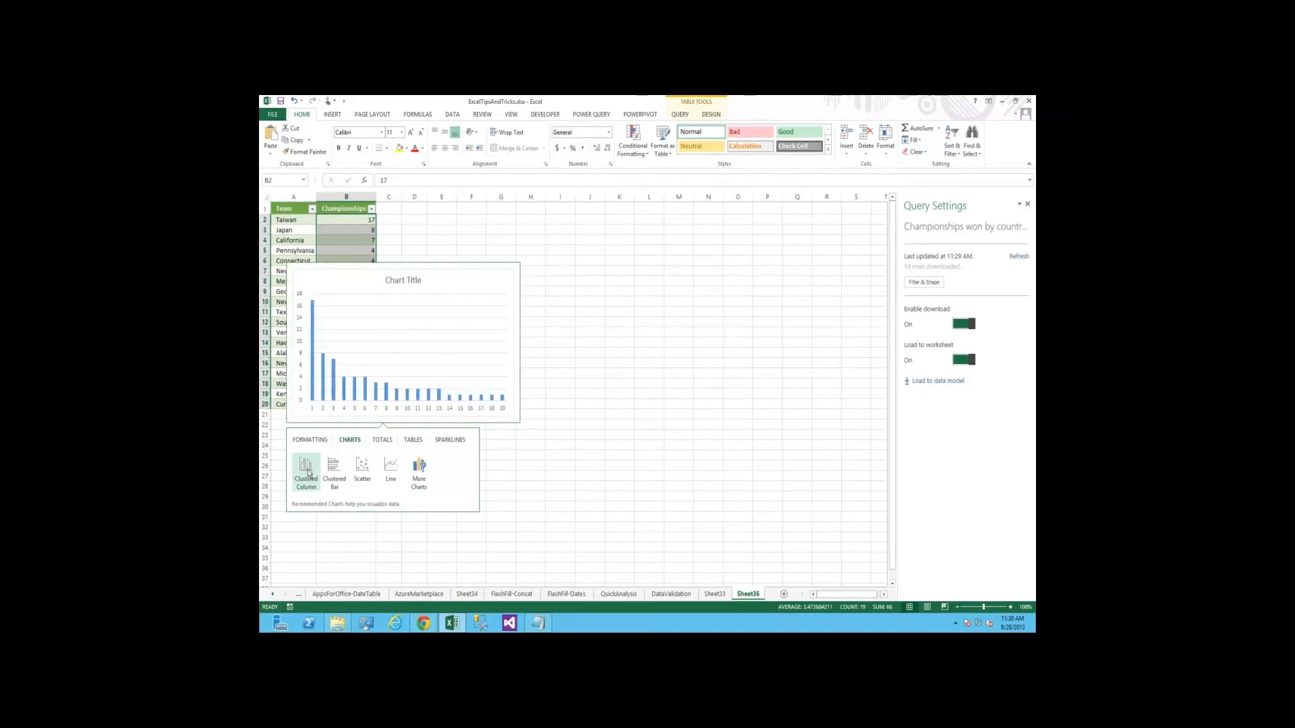
left_click(308, 467)
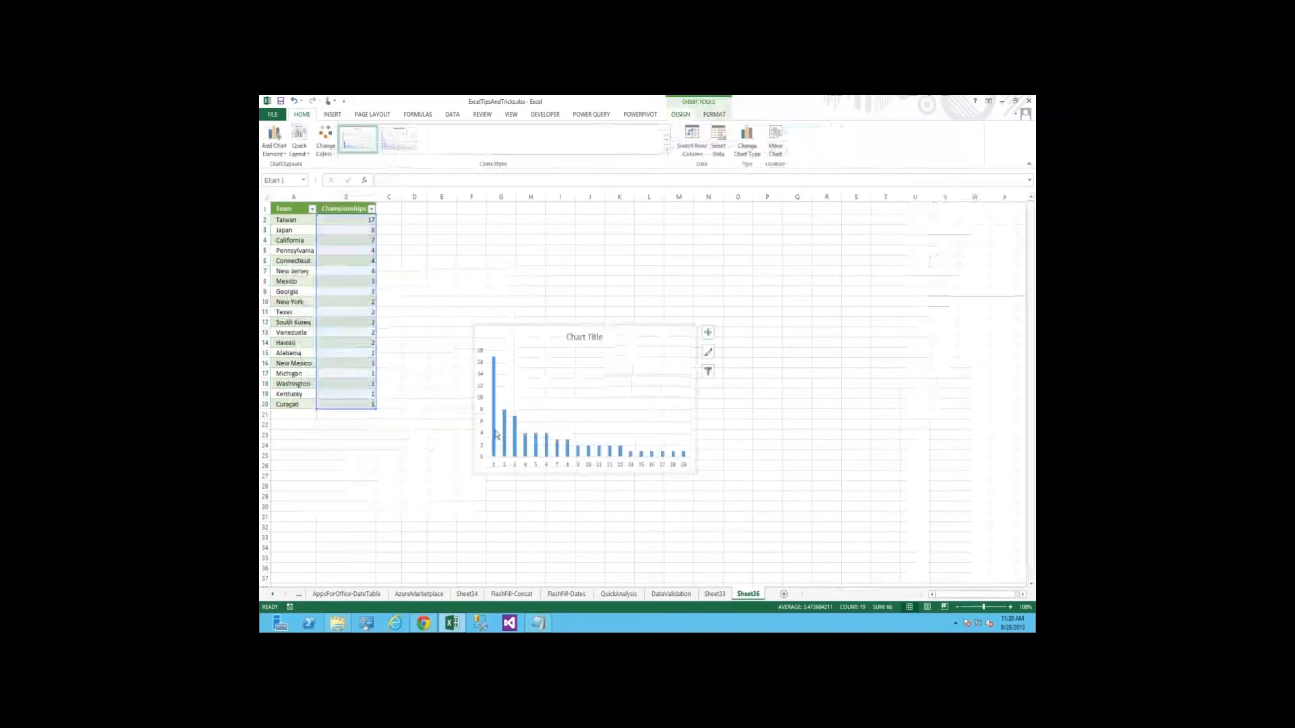
Add axis titles, data labels, a legend and a trendline to the column chart
left_click(708, 334)
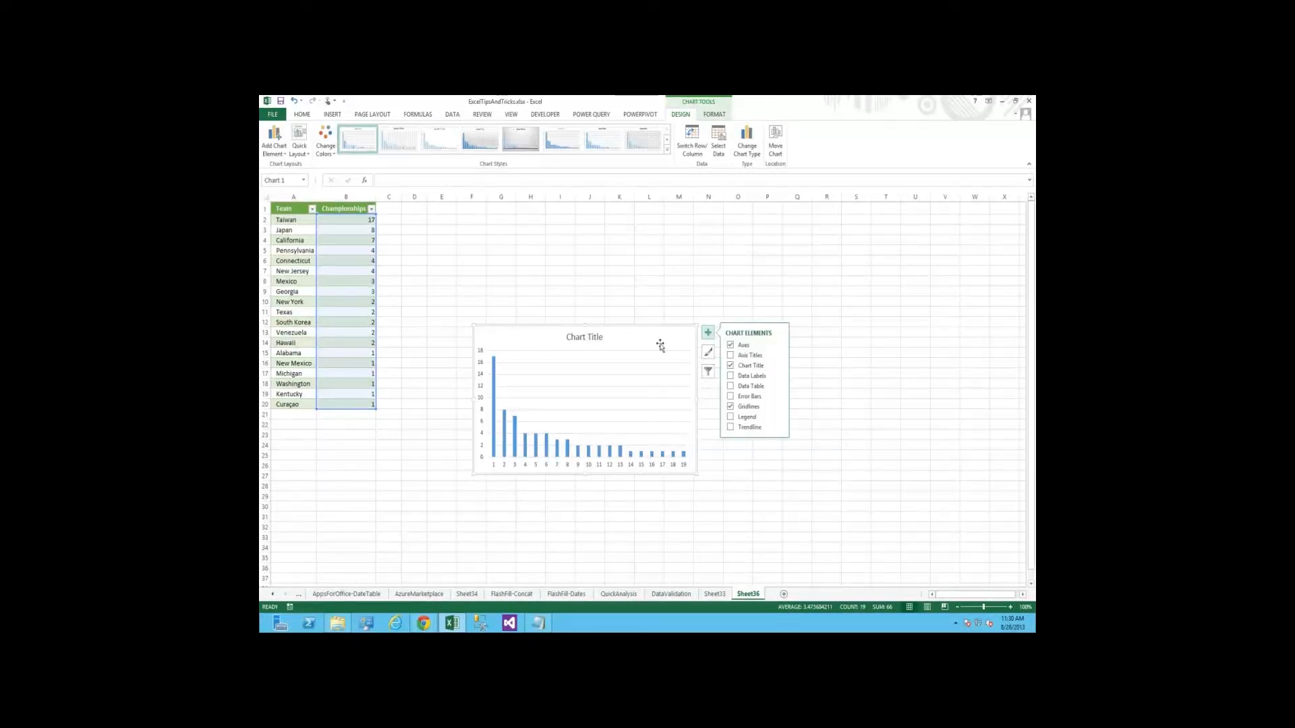
left_click(731, 356)
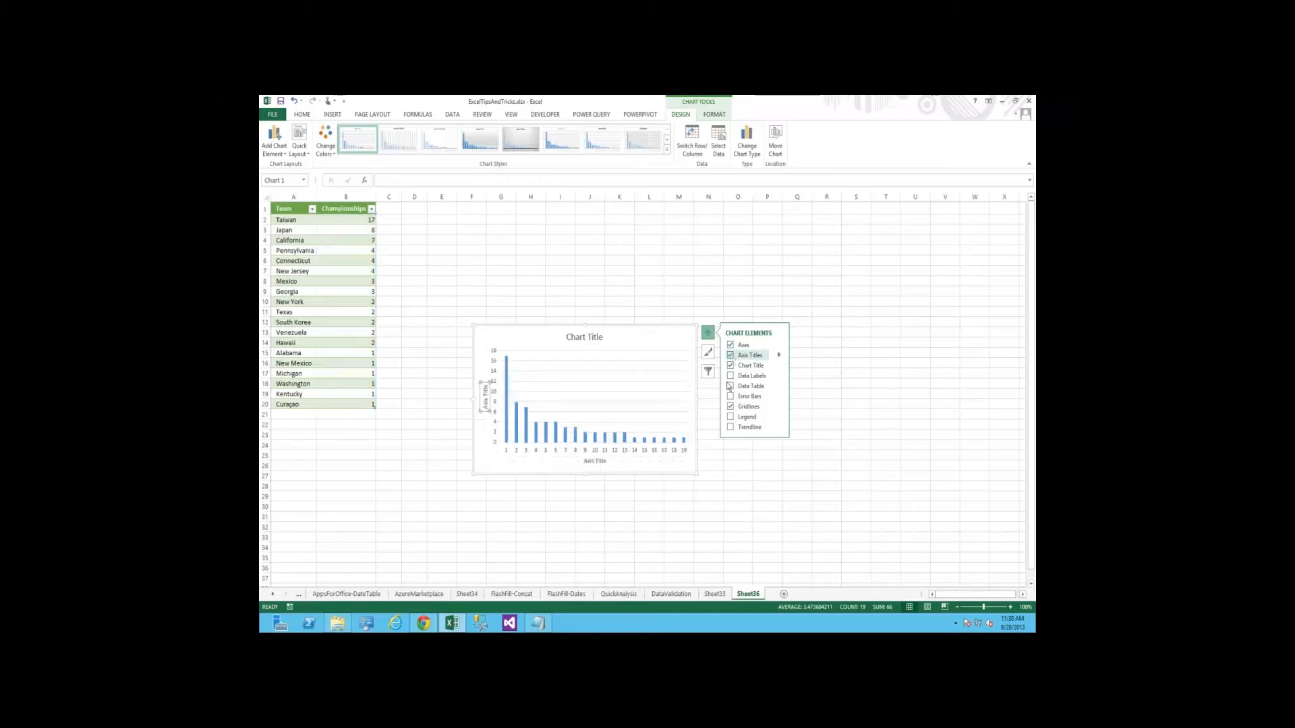
left_click(731, 376)
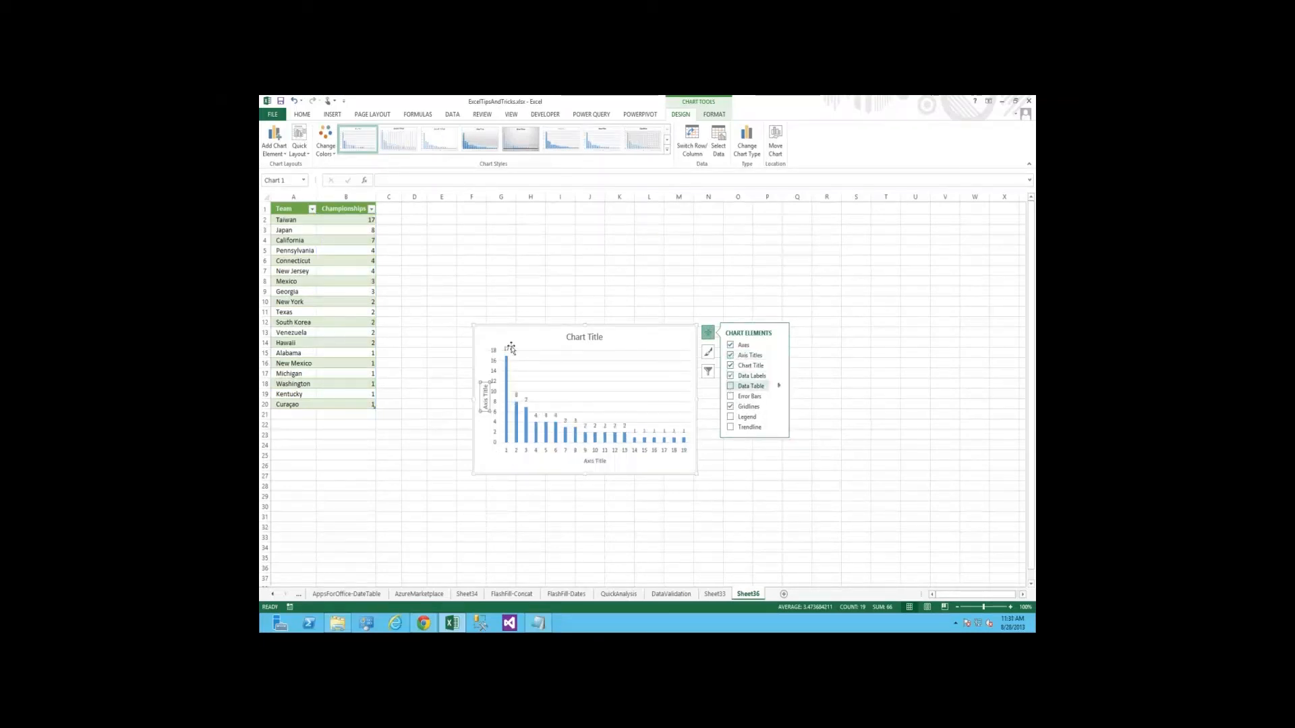
left_click(731, 418)
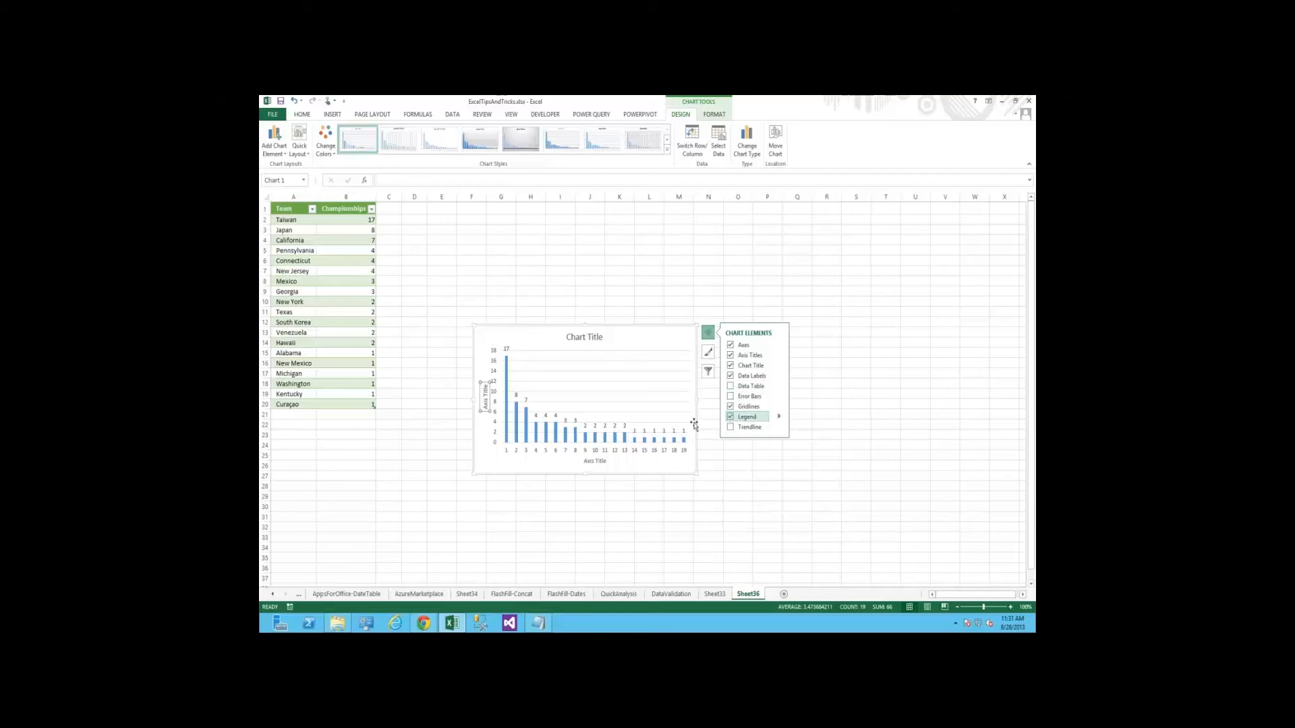
left_click(730, 427)
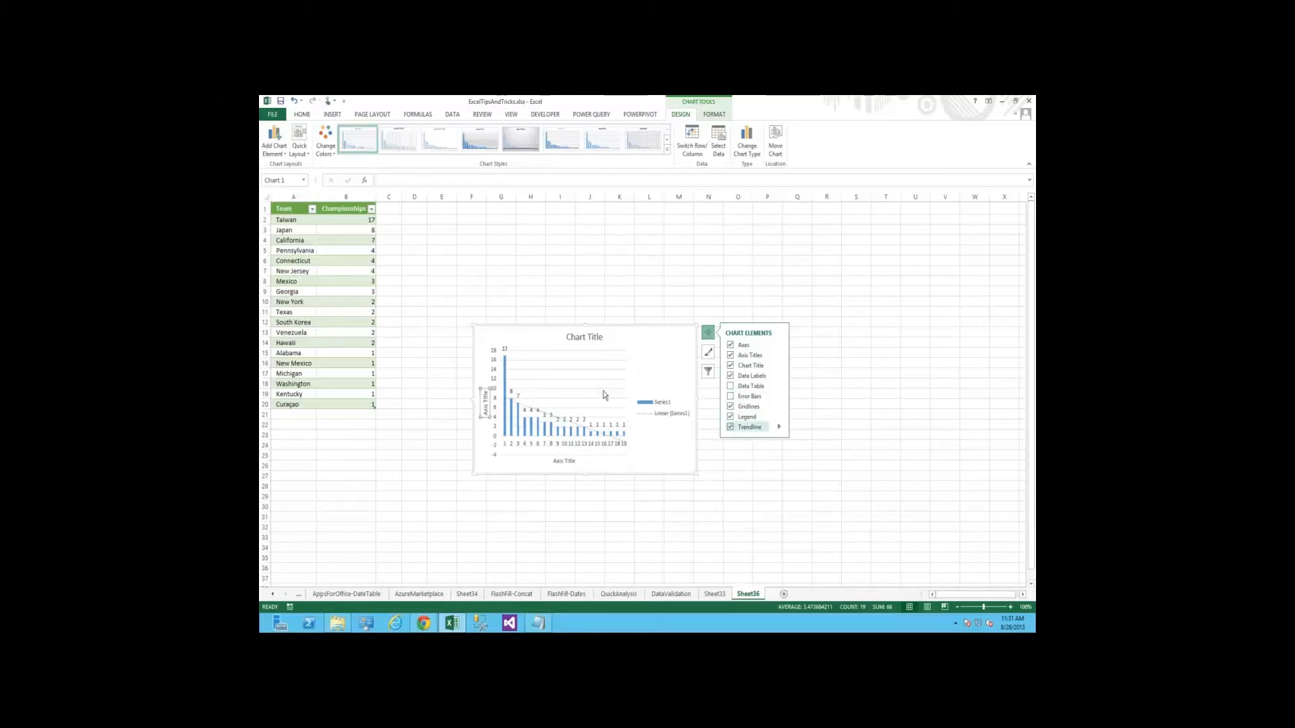
Browse the chart styles and apply the one with the dark gradient background to the column chart
left_click(707, 351)
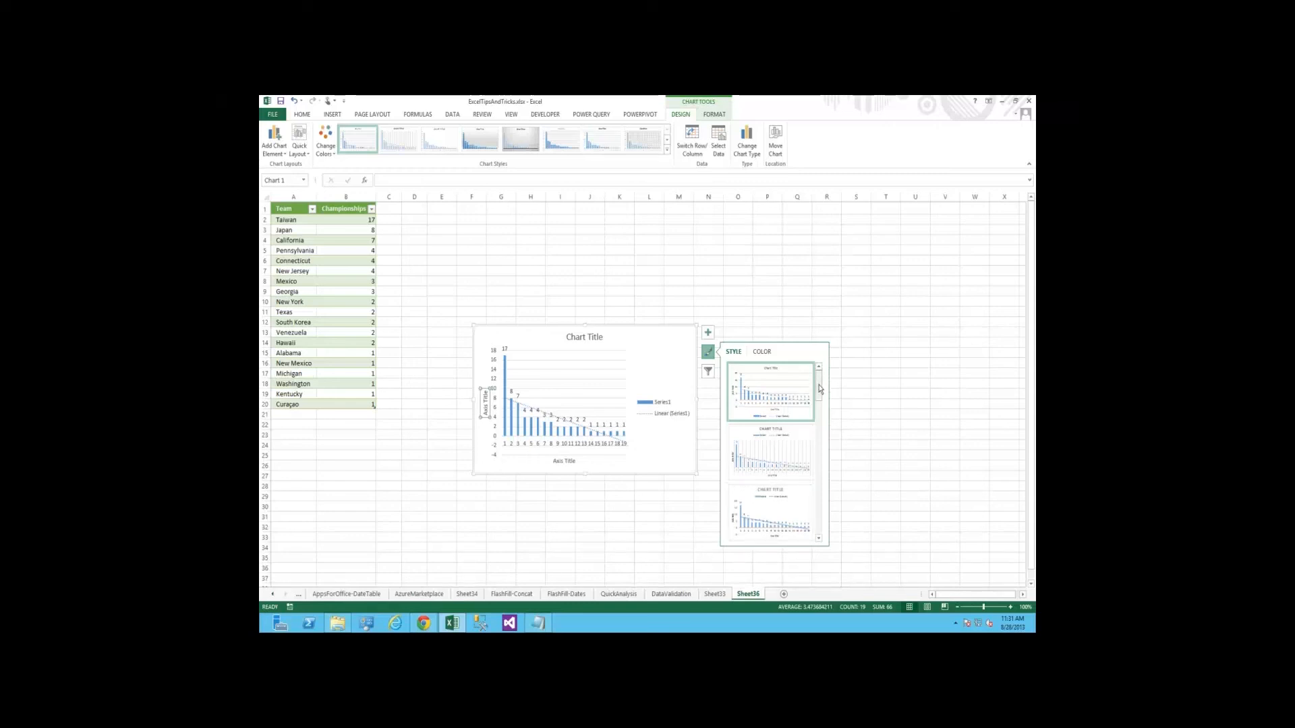
scroll(793, 460, "down", 1)
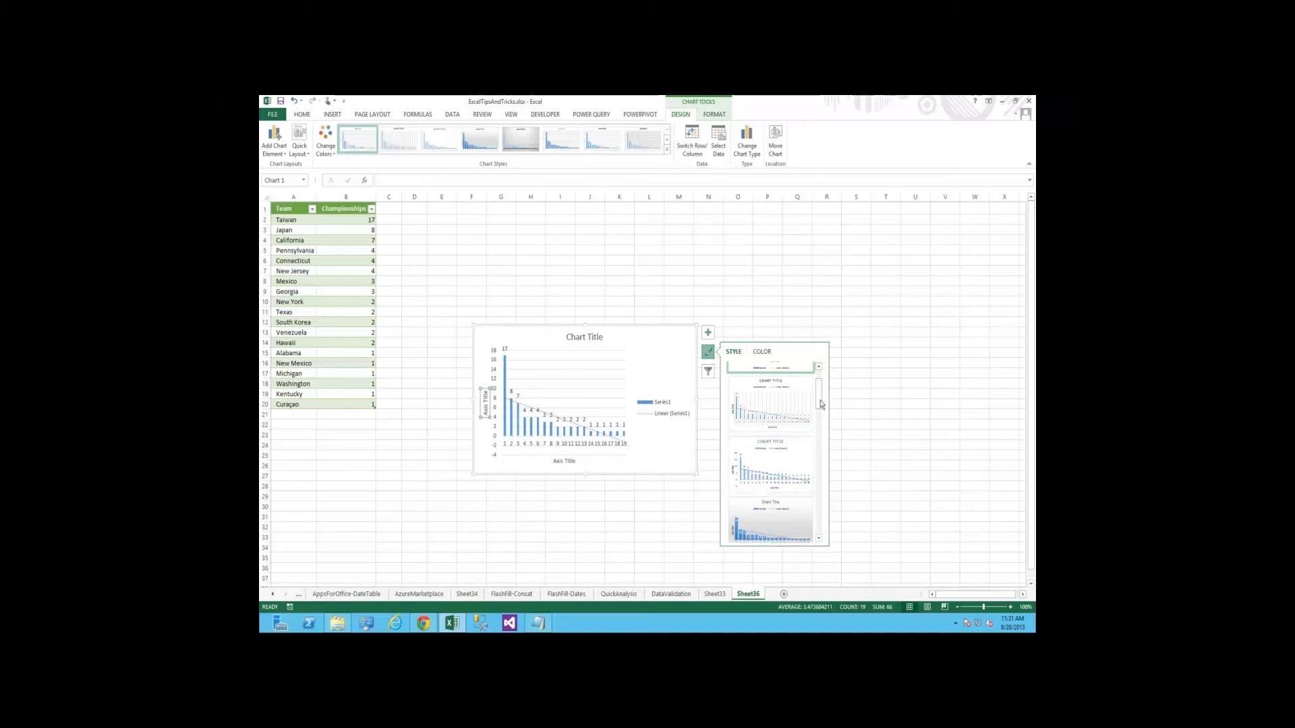
scroll(821, 404, "down", 3)
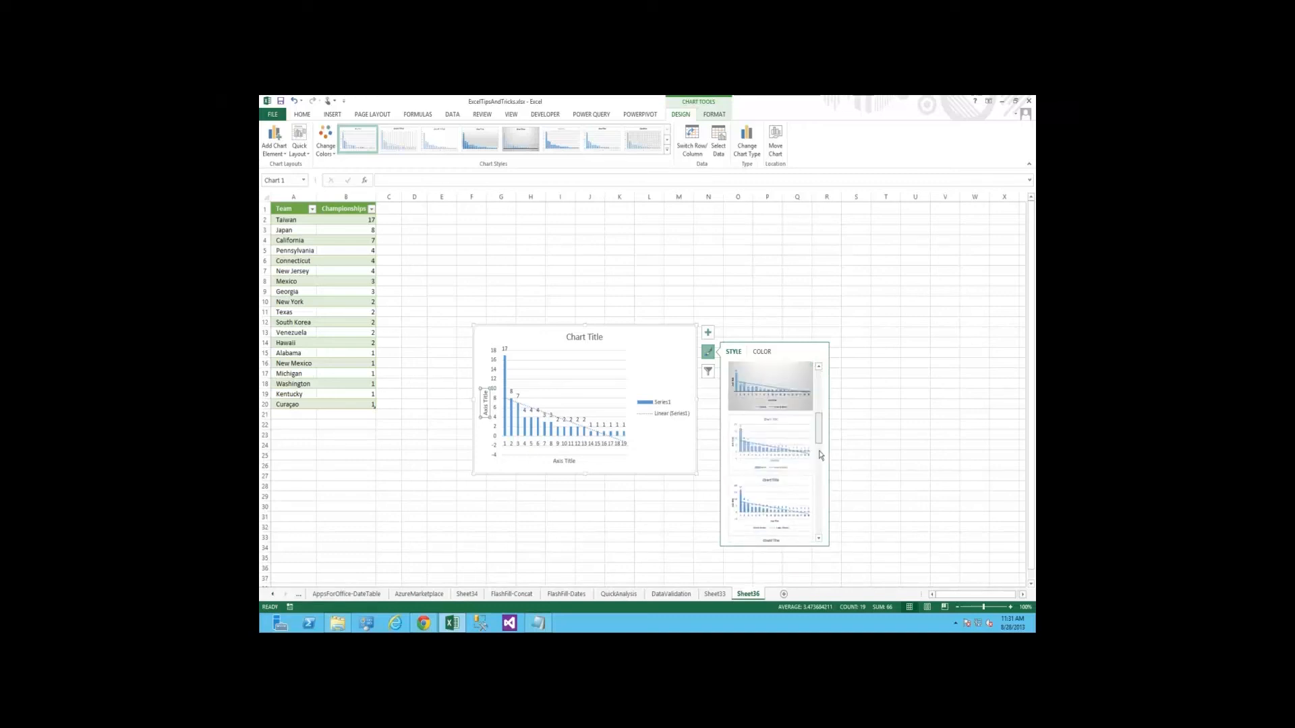
scroll(819, 454, "down", 2)
scroll(780, 454, "down", 1)
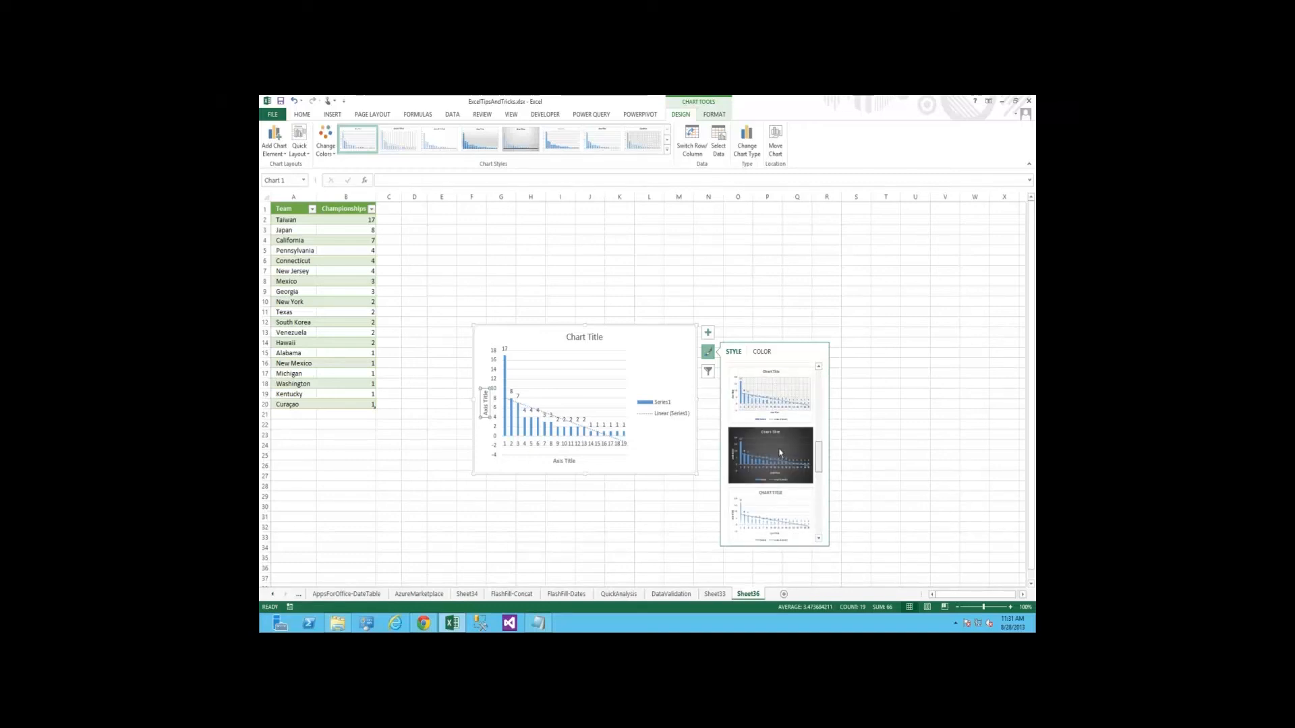
left_click(781, 453)
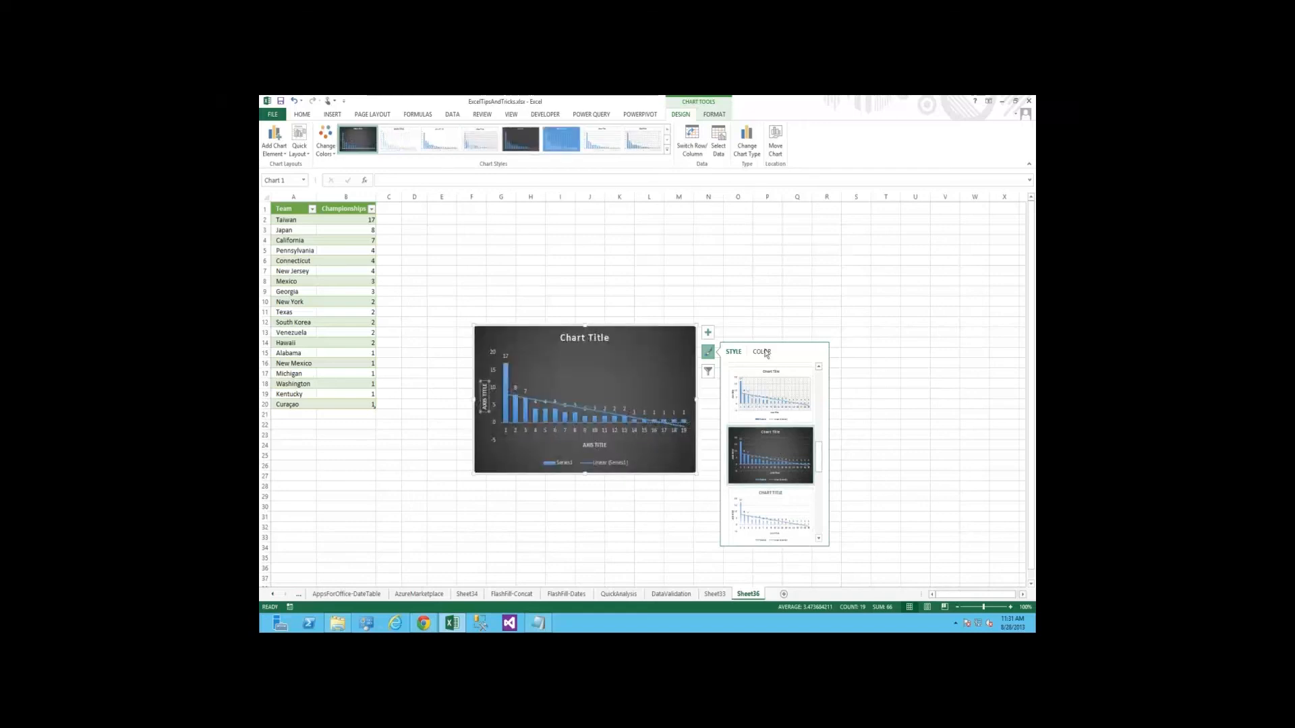
Try the gold monochromatic palette on the chart and settle on the orange monochromatic one
left_click(764, 352)
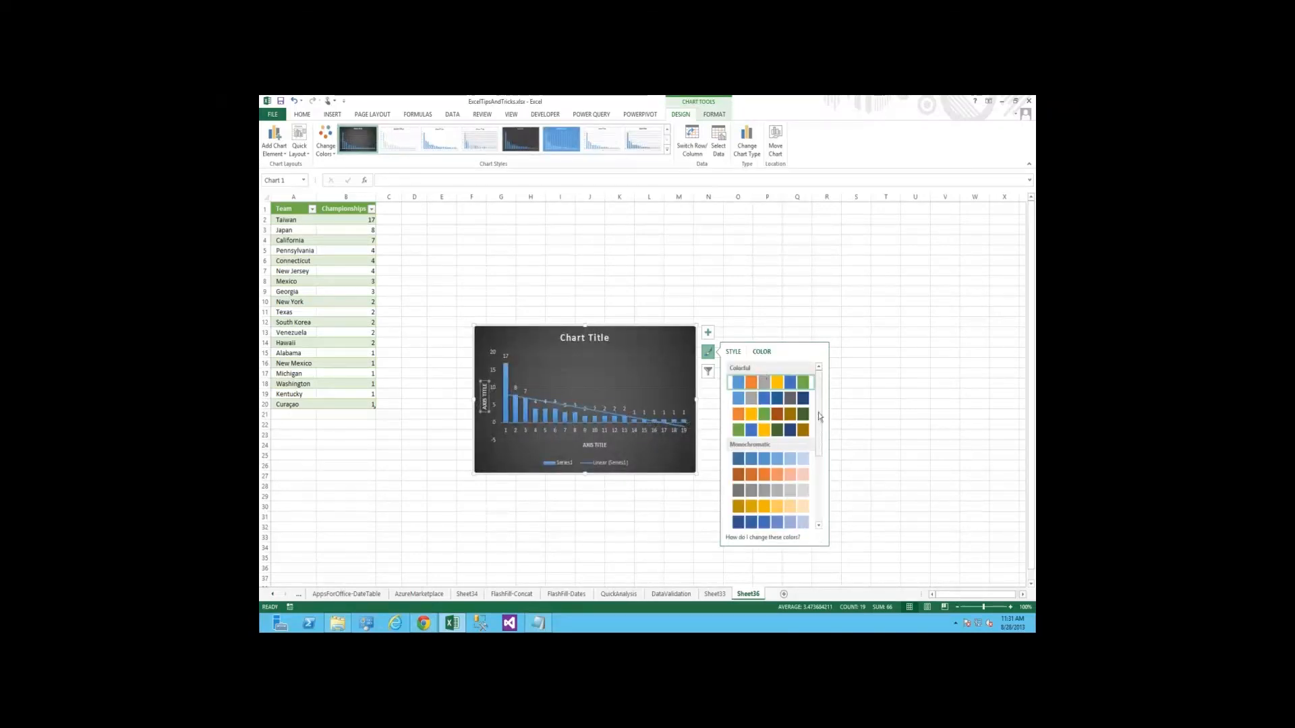
scroll(748, 424, "down", 2)
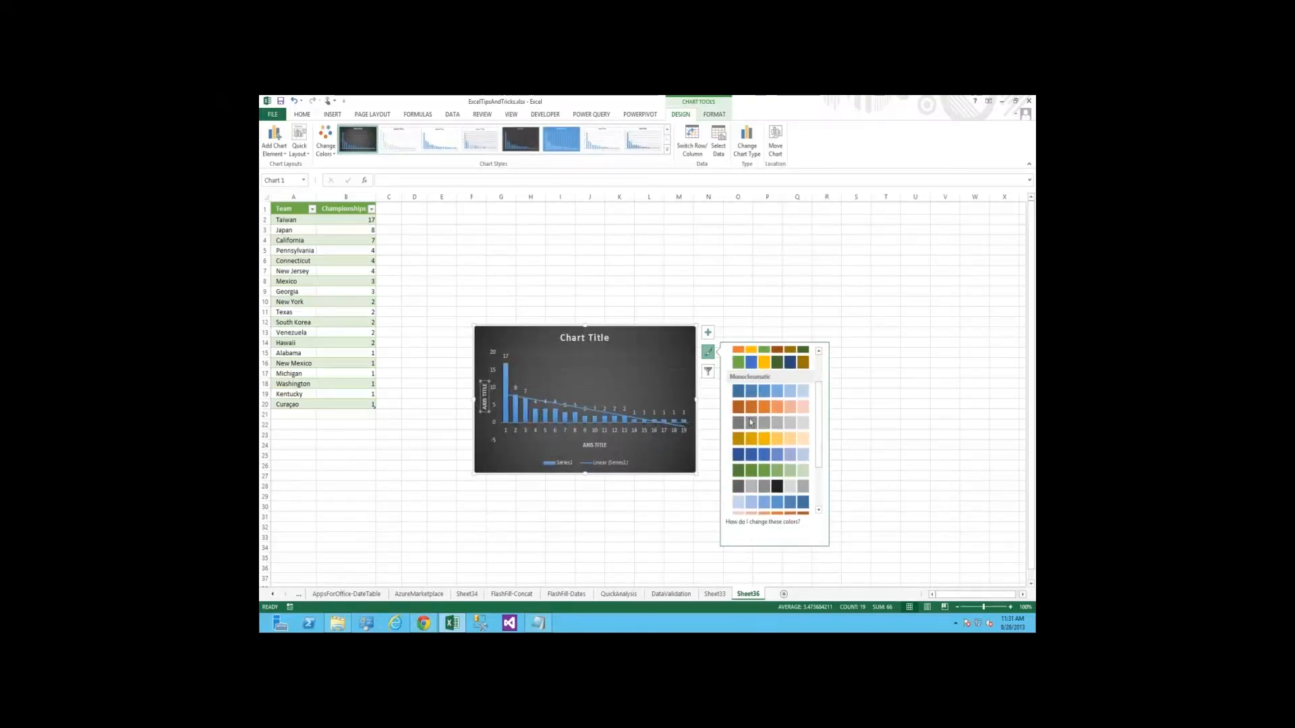
left_click(748, 423)
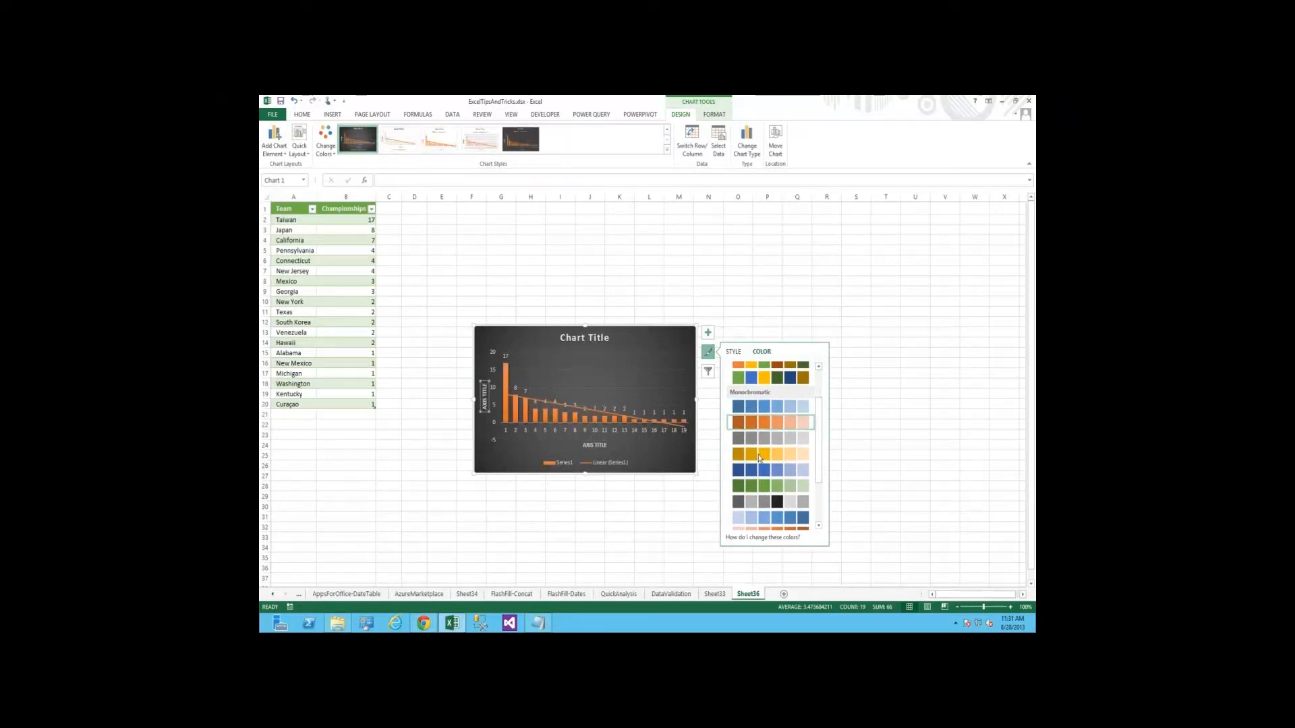
left_click(759, 456)
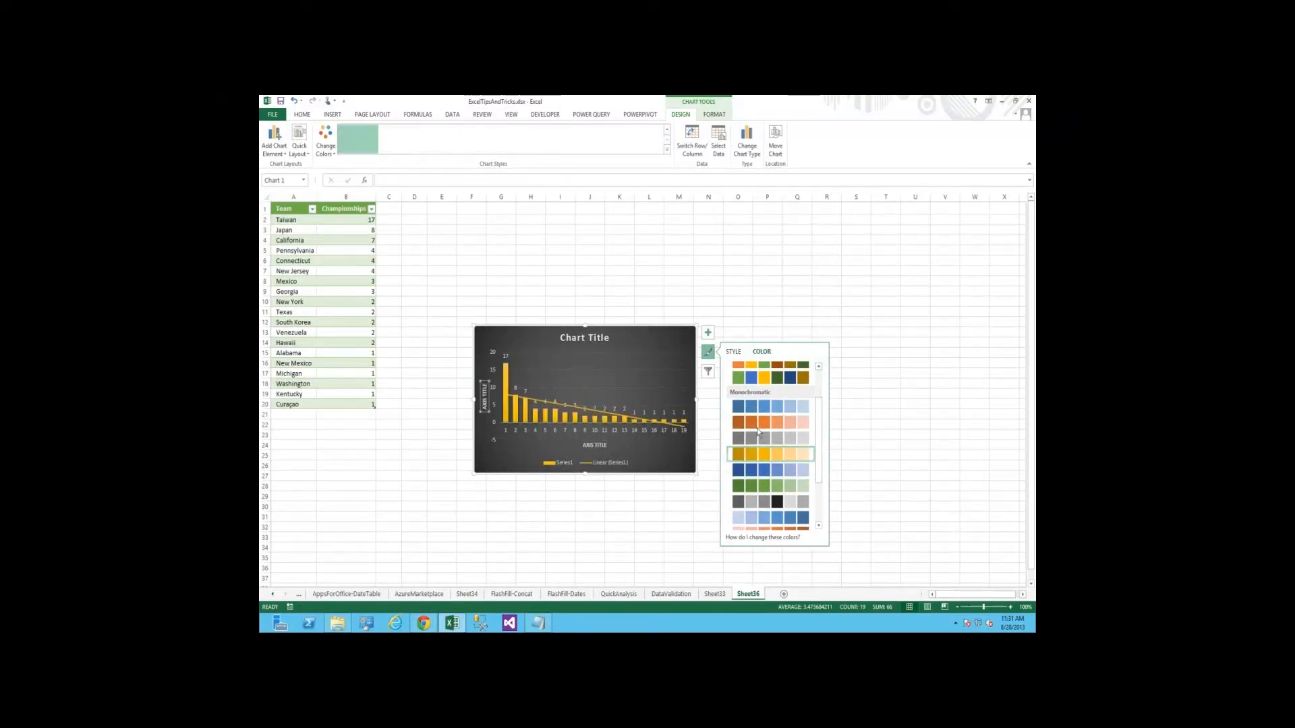
left_click(757, 424)
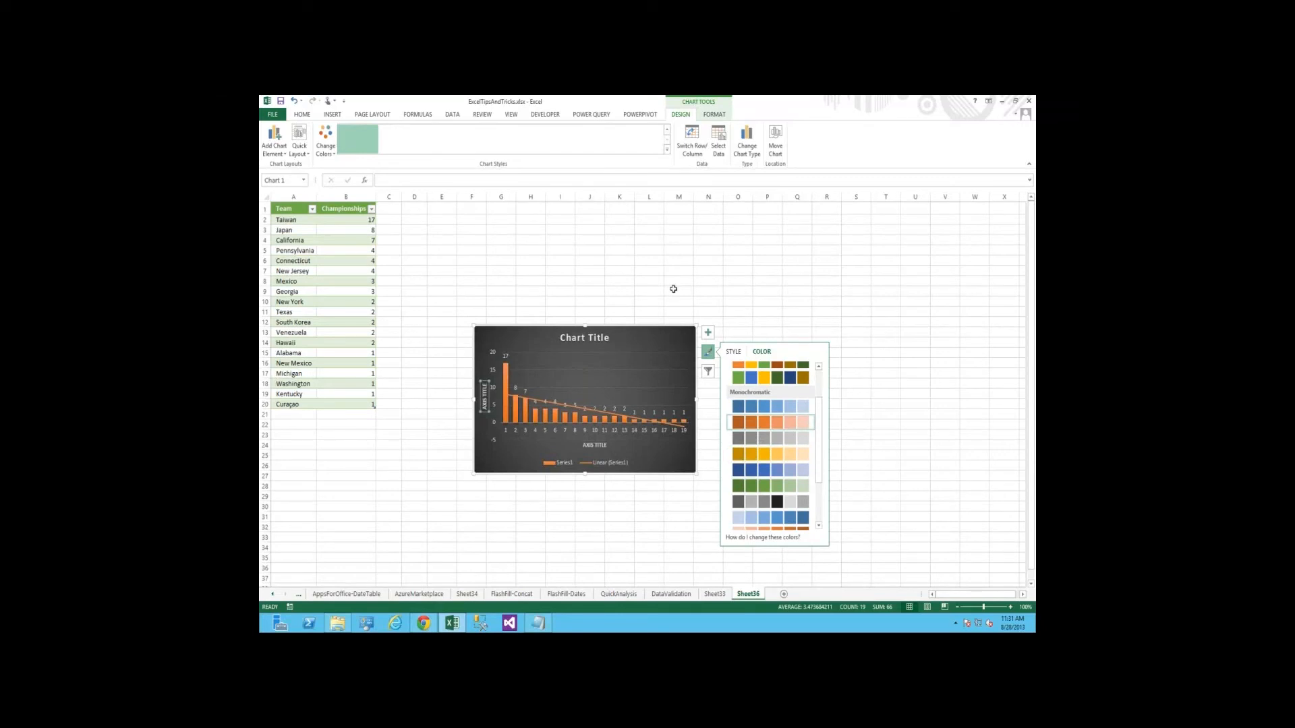
Add a Sum total row beneath the Team and Championships table A1:B20 through Quick Analysis
left_click(673, 288)
left_click(332, 319)
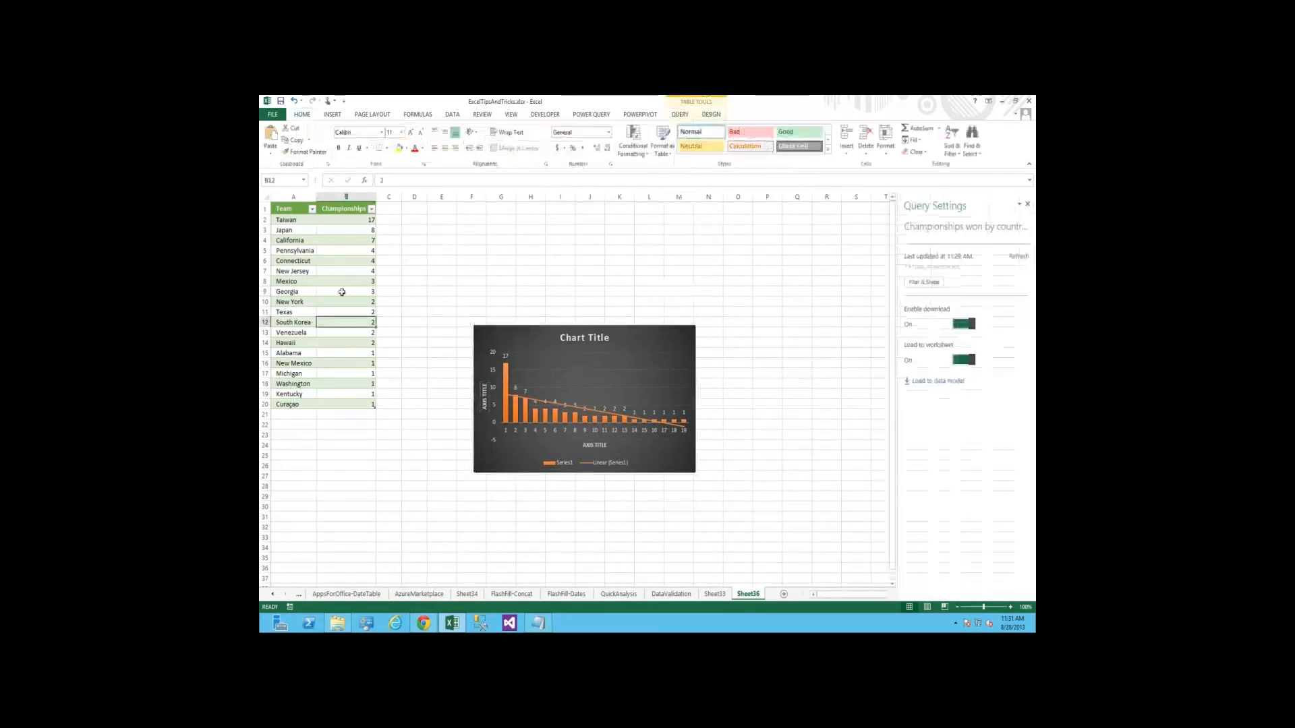
left_click_drag(293, 210, 358, 397)
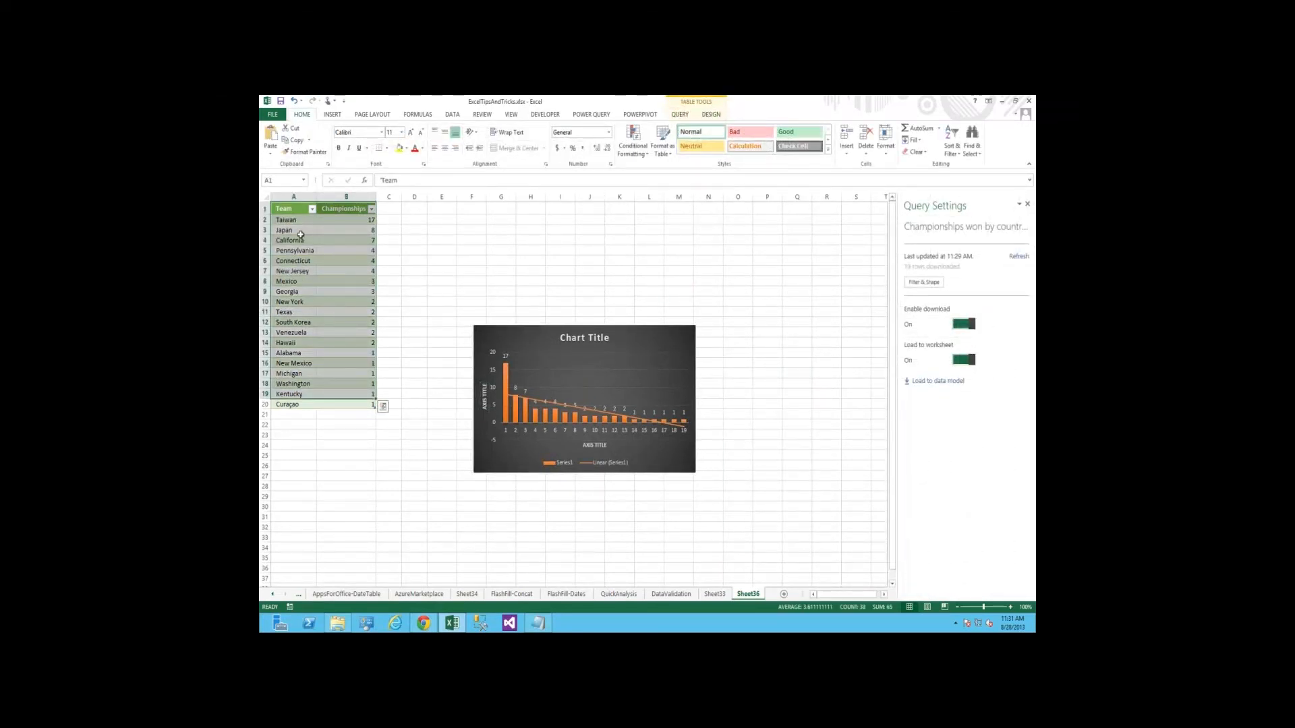
left_click(356, 405)
left_click_drag(294, 209, 369, 407)
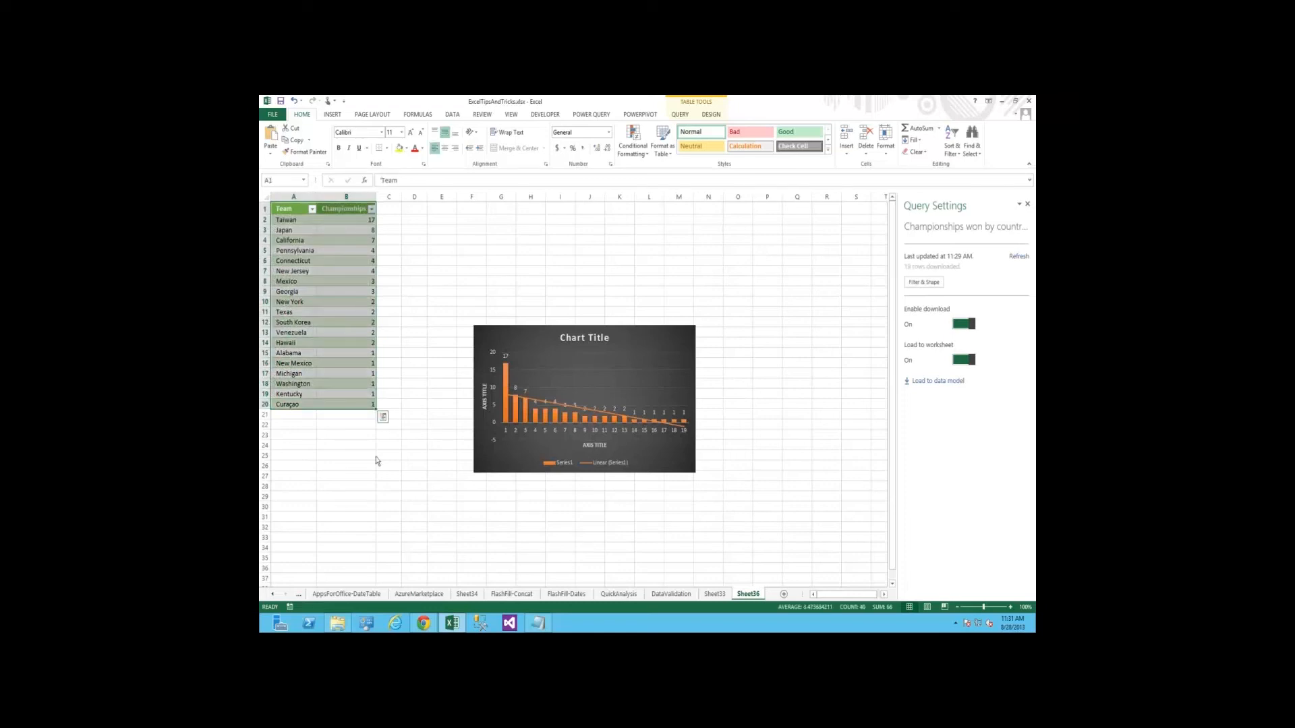
left_click(382, 416)
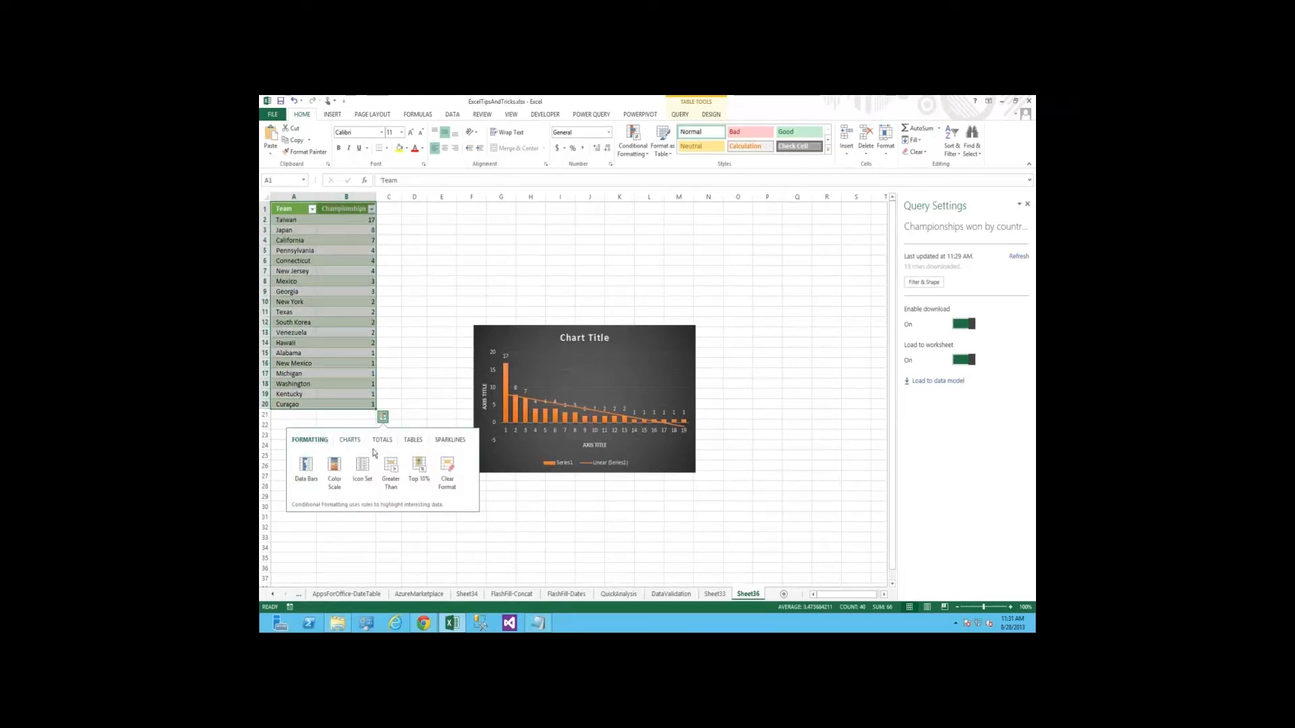
left_click(350, 439)
left_click(381, 440)
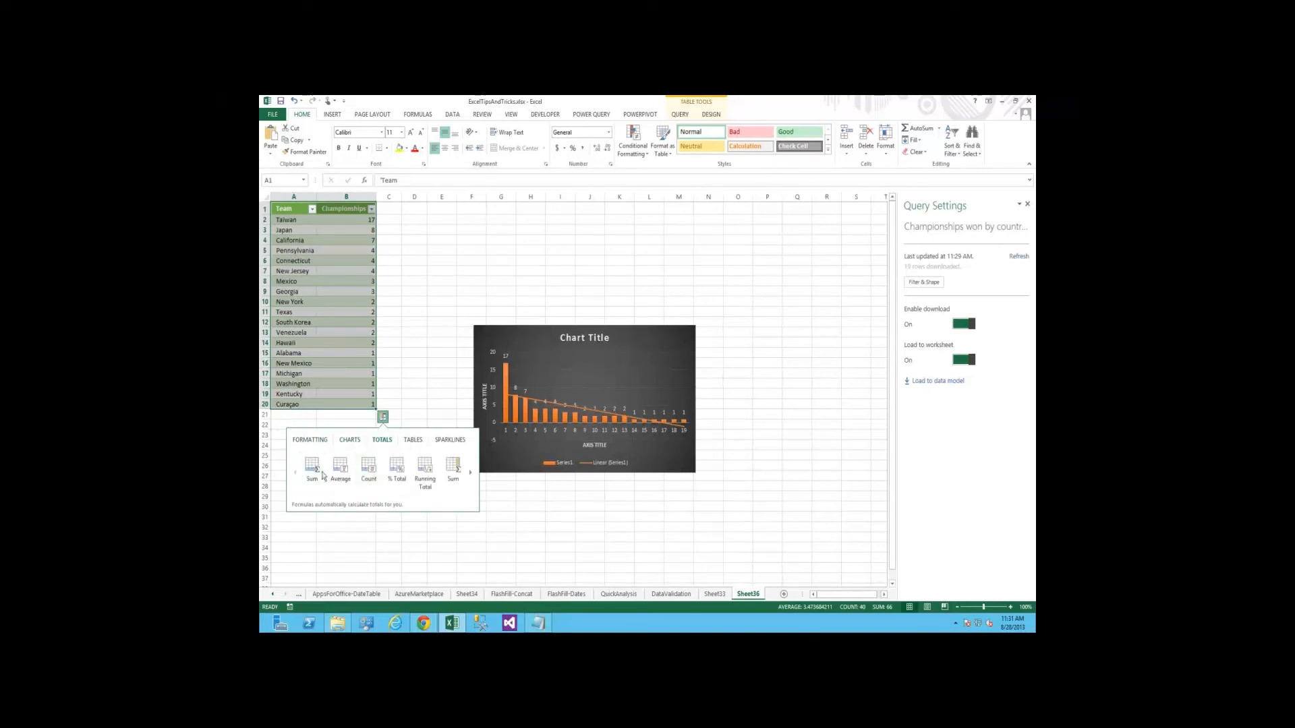
left_click(320, 471)
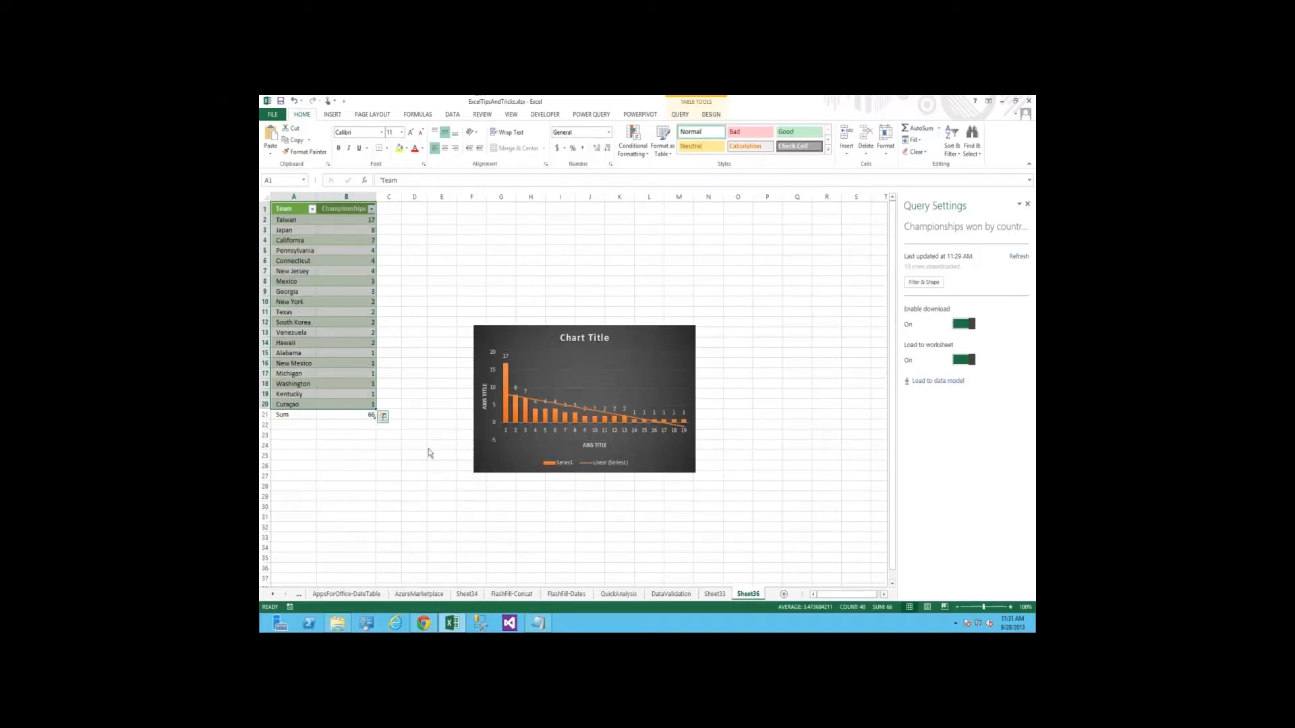
Look at the Quick Analysis sparkline options for the table, then return to the Championships total in B21
key("ctrl+q")
left_click(450, 440)
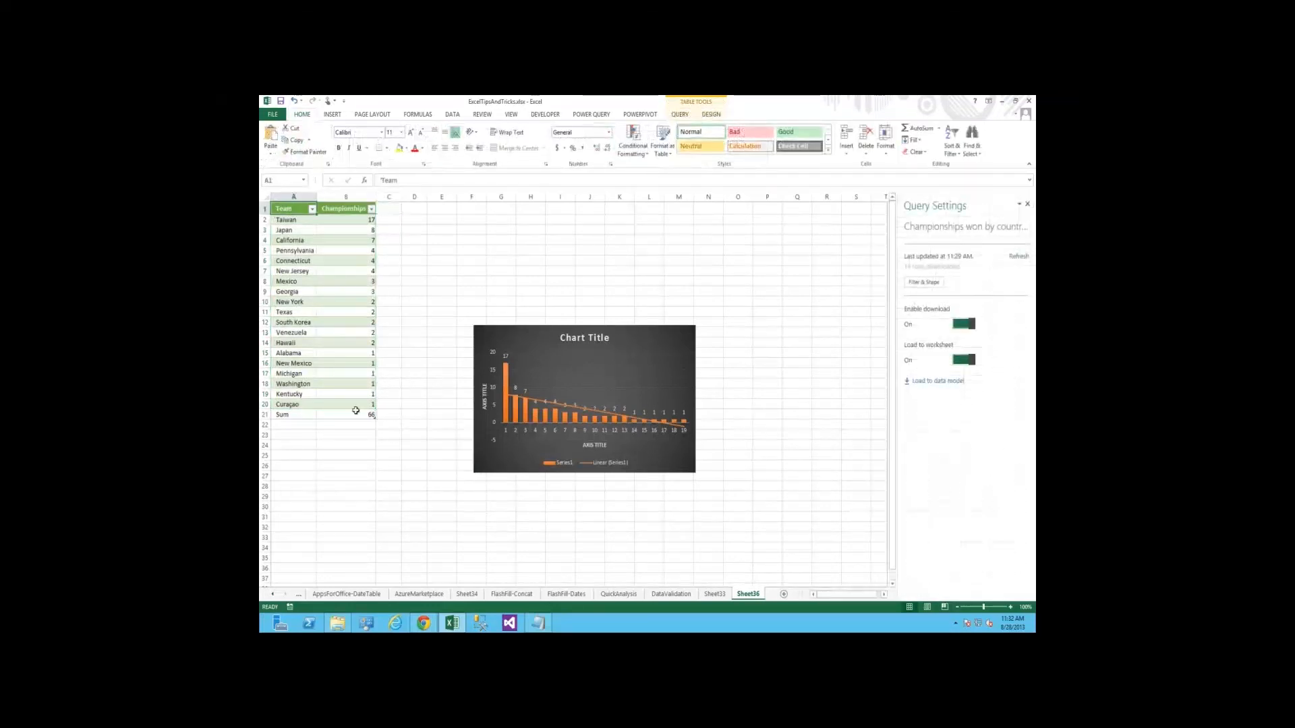
left_click(356, 410, "shift")
key("ctrl+End")
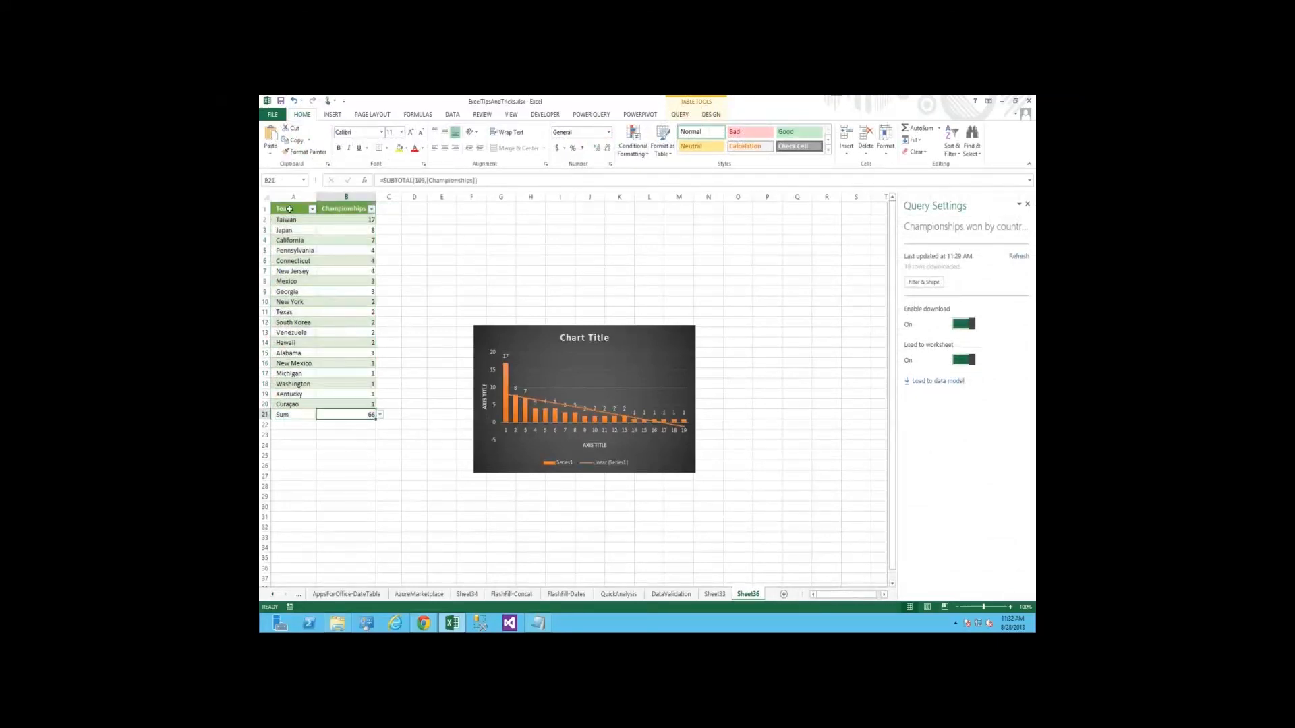
Open Quick Analysis for the whole table including the Sum row, A1:B21, and dismiss it without applying anything
key("ctrl+Home")
left_click(357, 407, "shift")
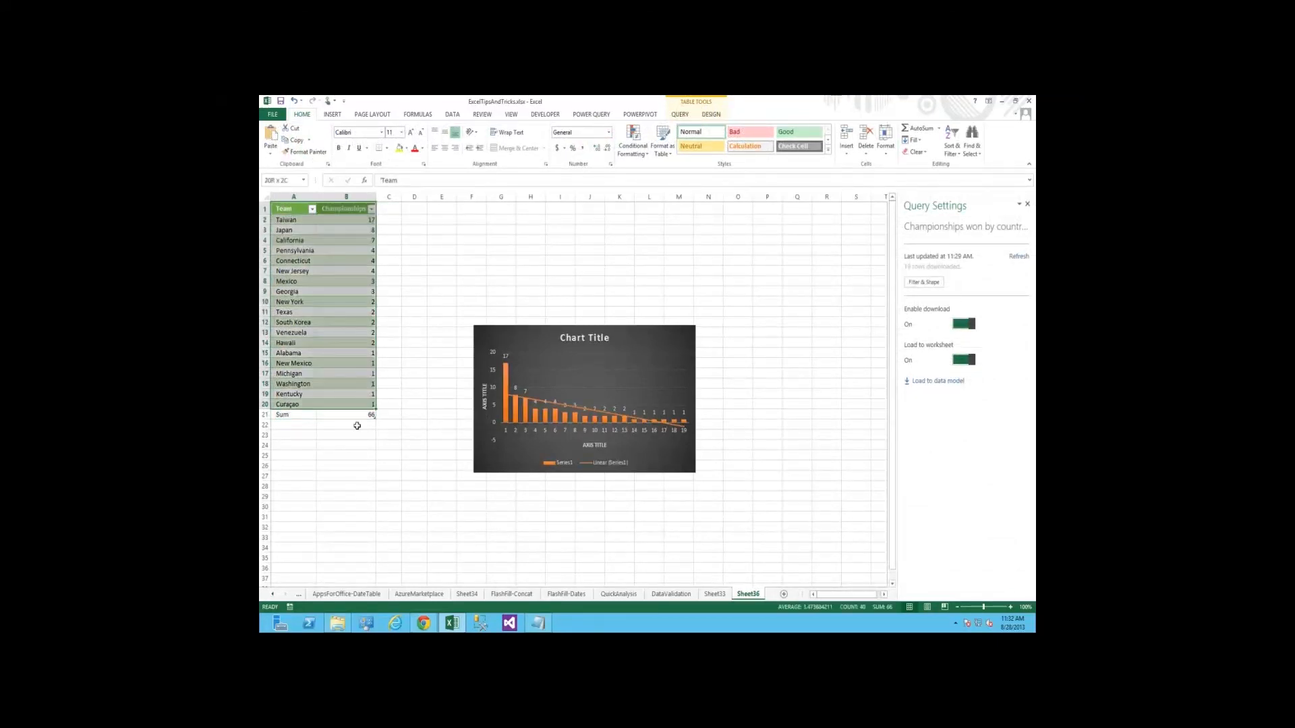
left_click(359, 424, "shift")
left_click_drag(365, 418, 365, 416)
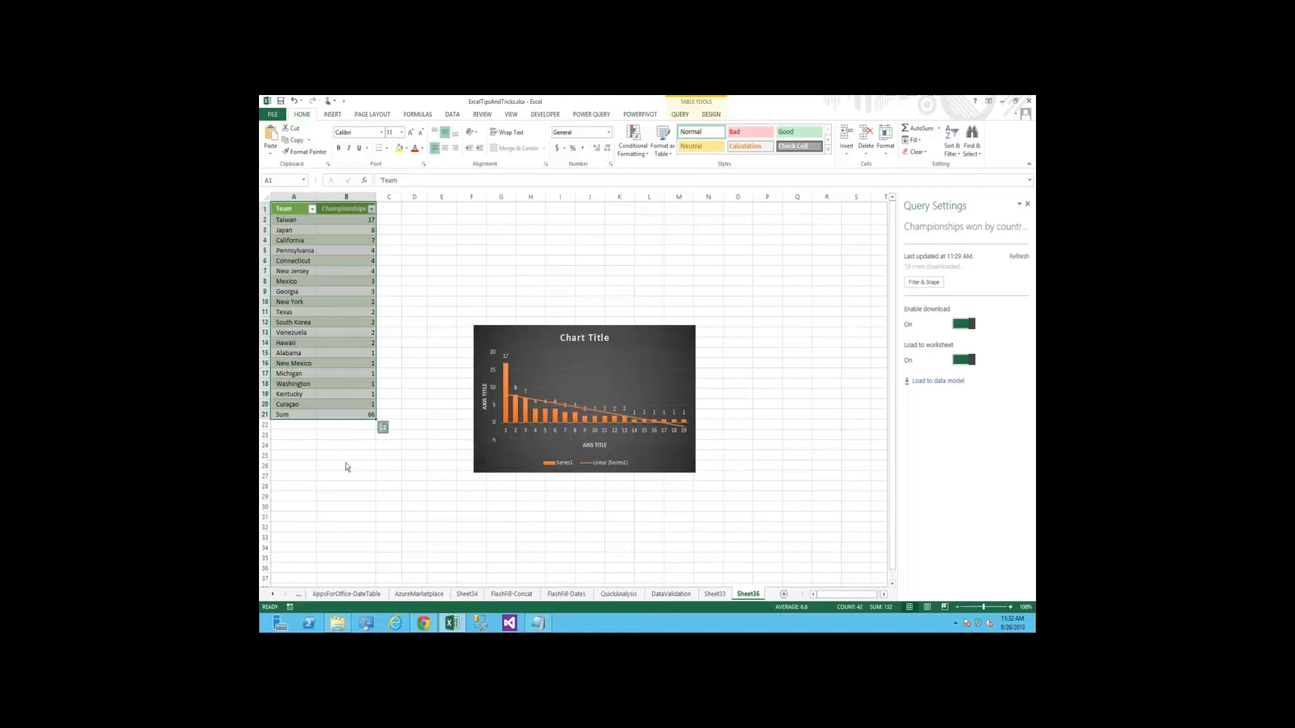
key("ctrl+q")
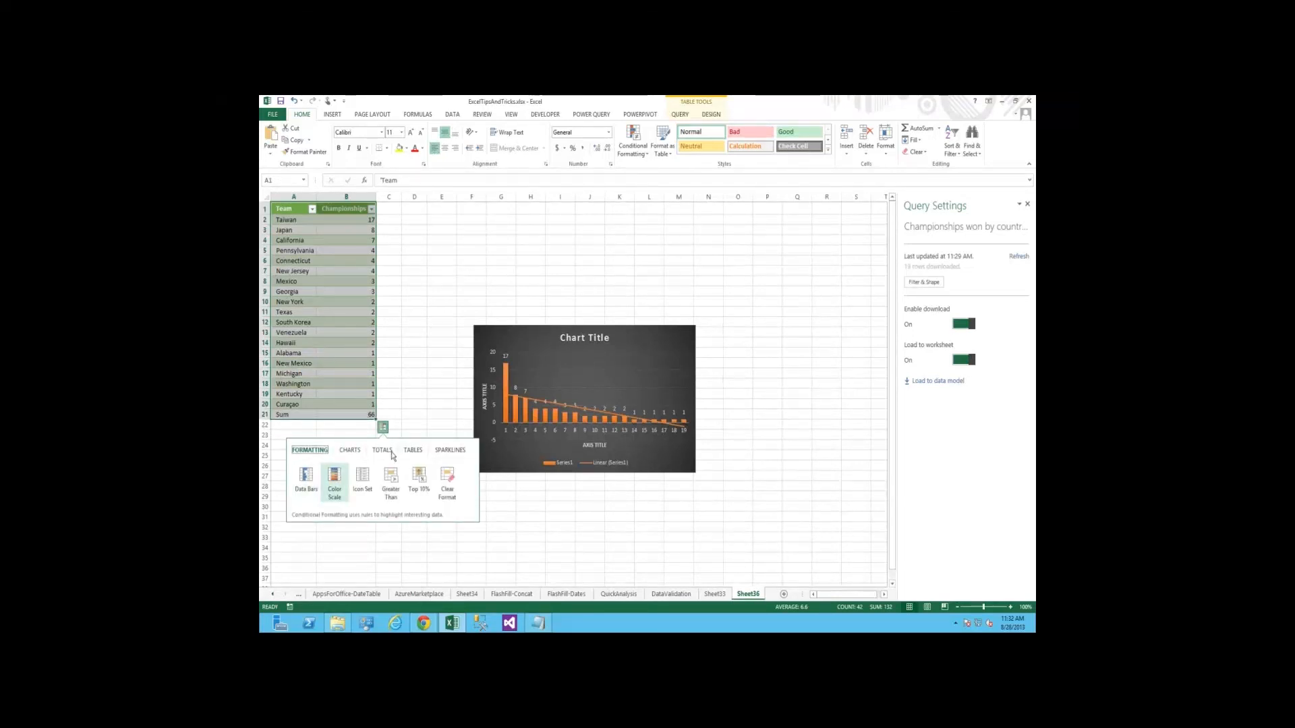
left_click(361, 322)
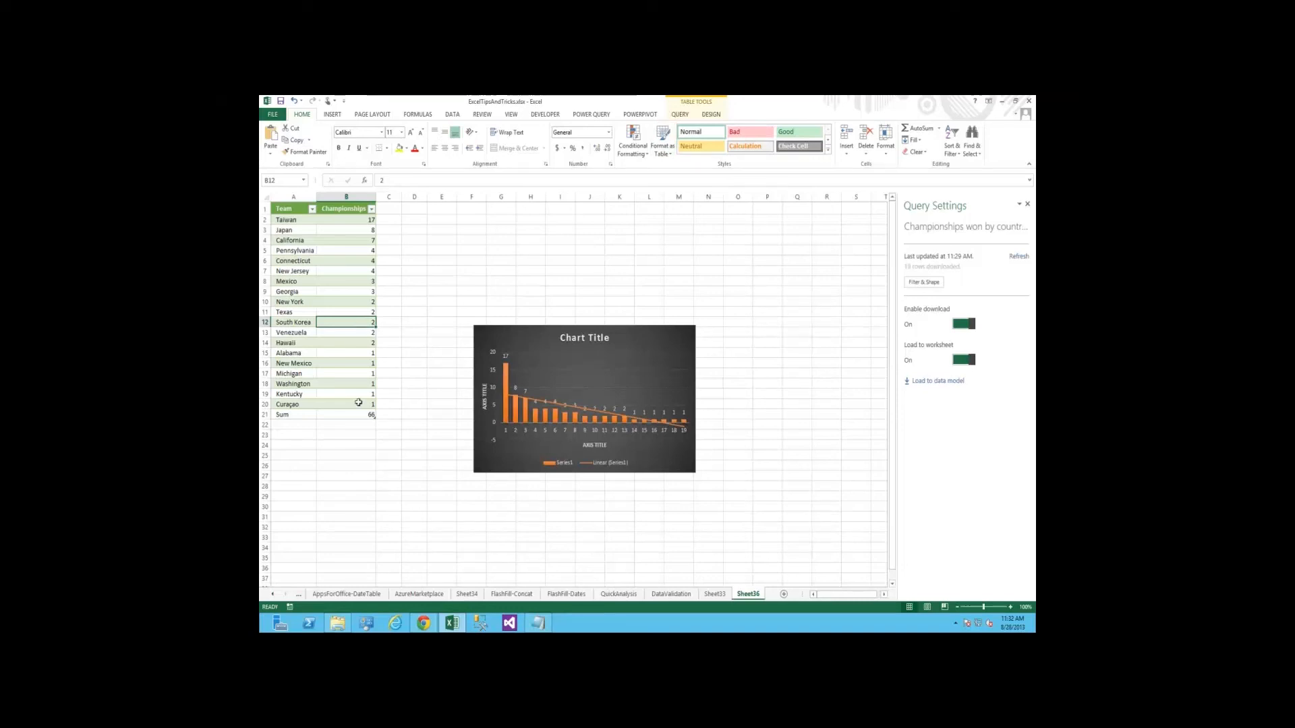
key("Down")
key("Down")
key("Down")
key("Down")
key("Down")
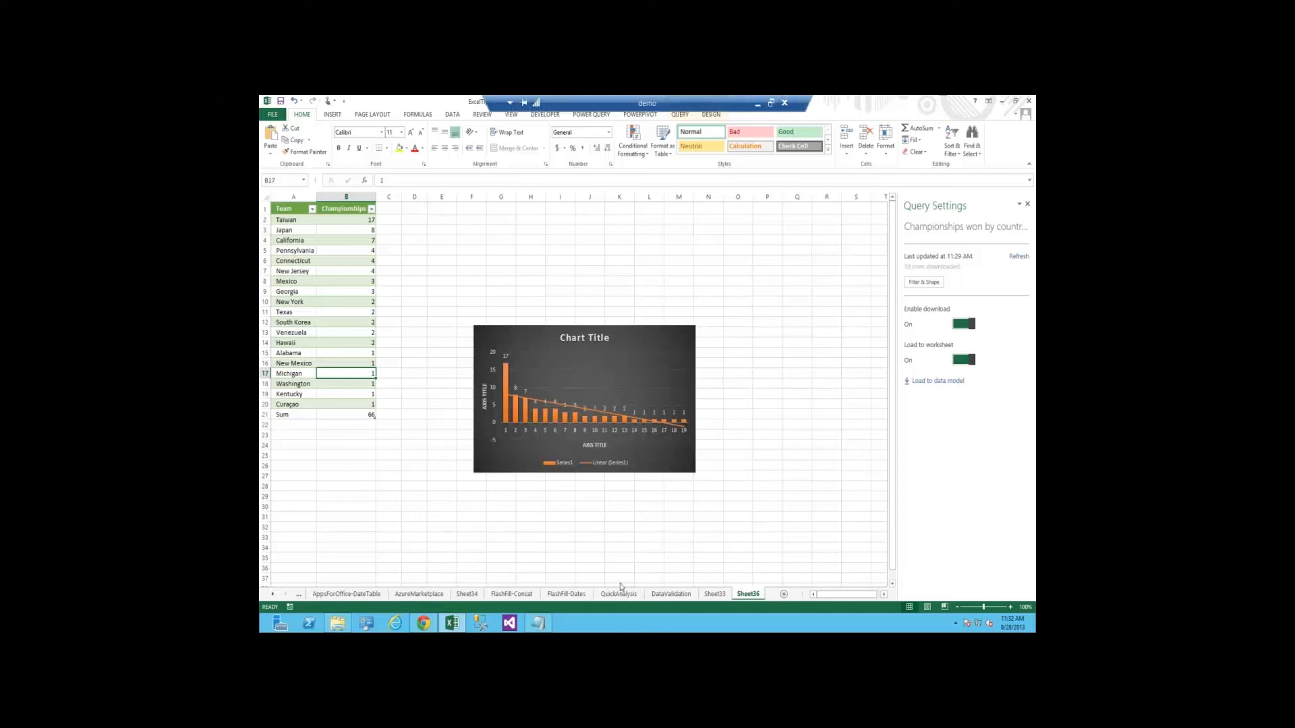
Minimise the remote demo session and advance the PowerPoint slideshow to the Data Validation slide
left_click(758, 103)
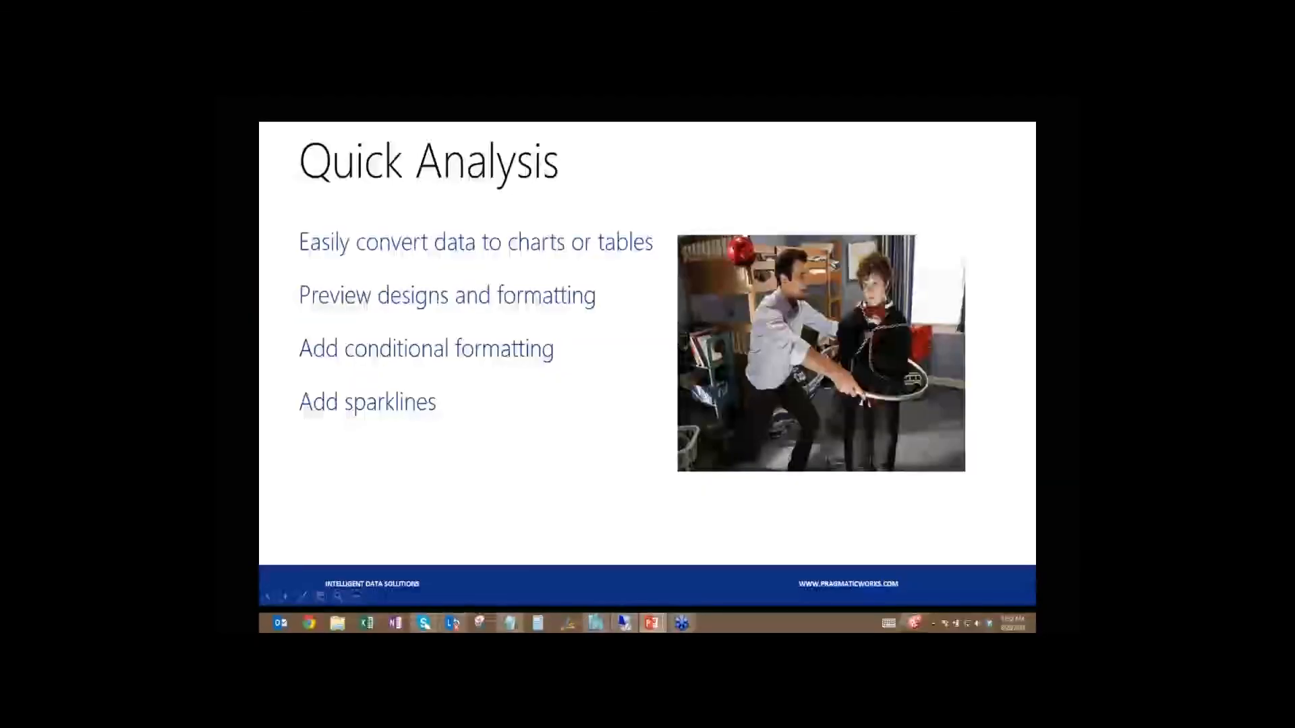
key("Right")
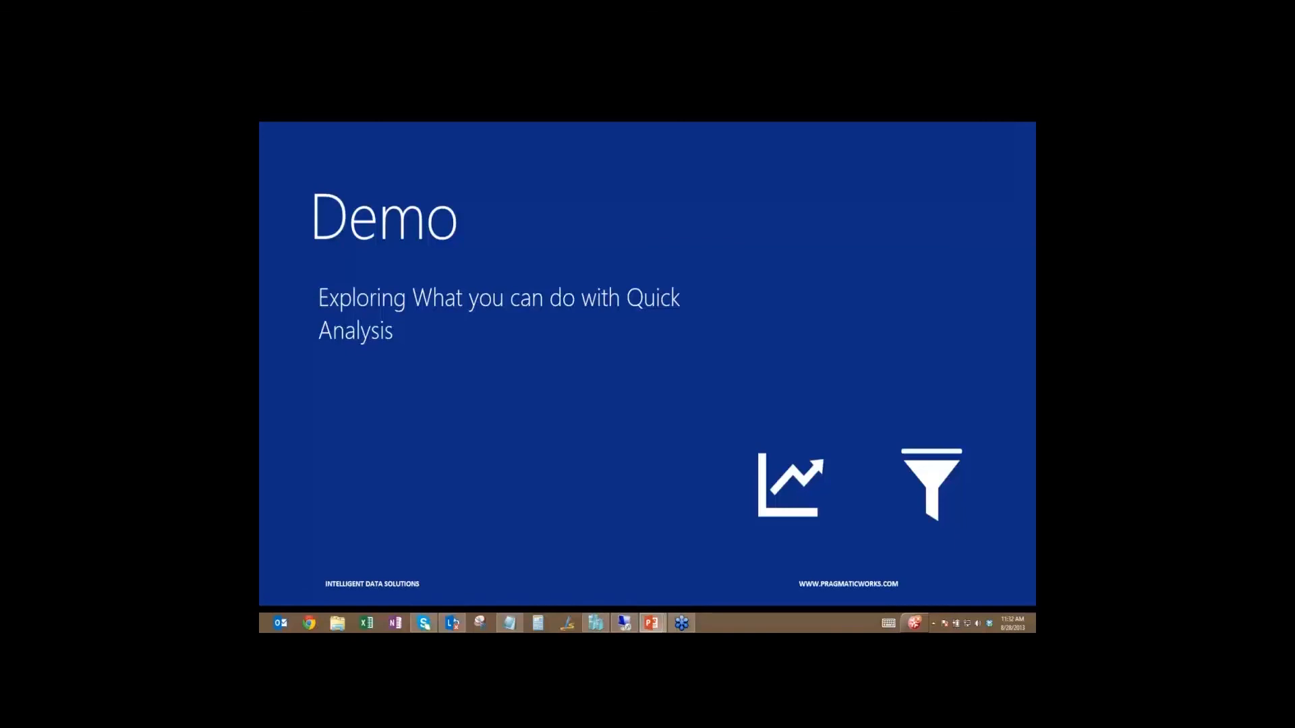
left_click(780, 450)
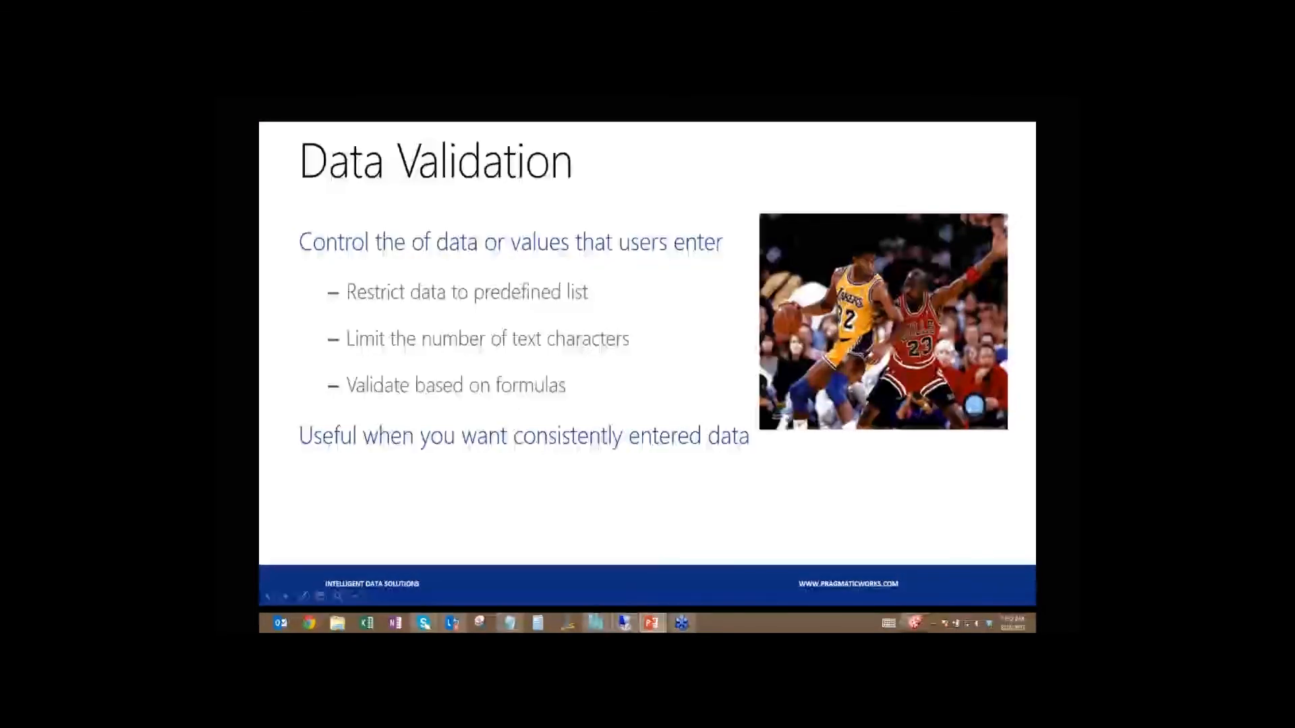
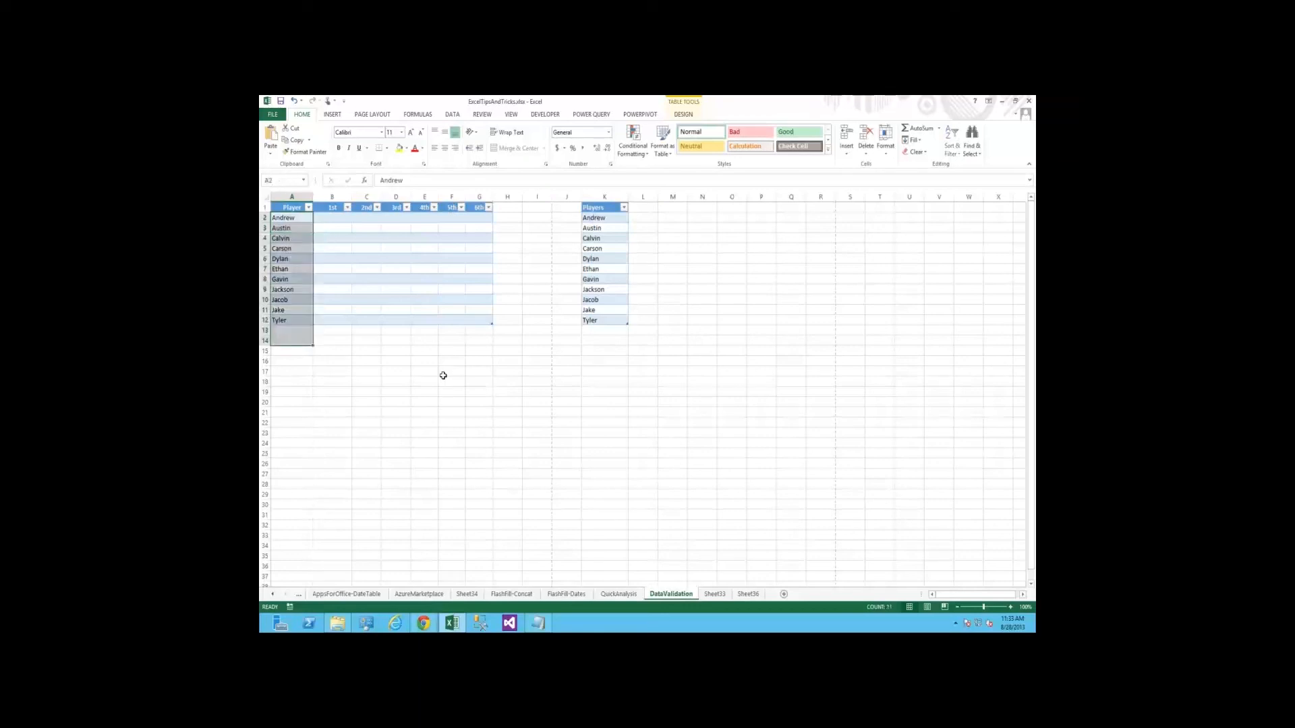
Enter Left as the 1st-column position for the first two players, in cells B2 and B3
key("Up")
key("Right")
key("shift+Right")
key("shift+Right")
key("shift+Right")
key("shift+Right")
key("shift+Right")
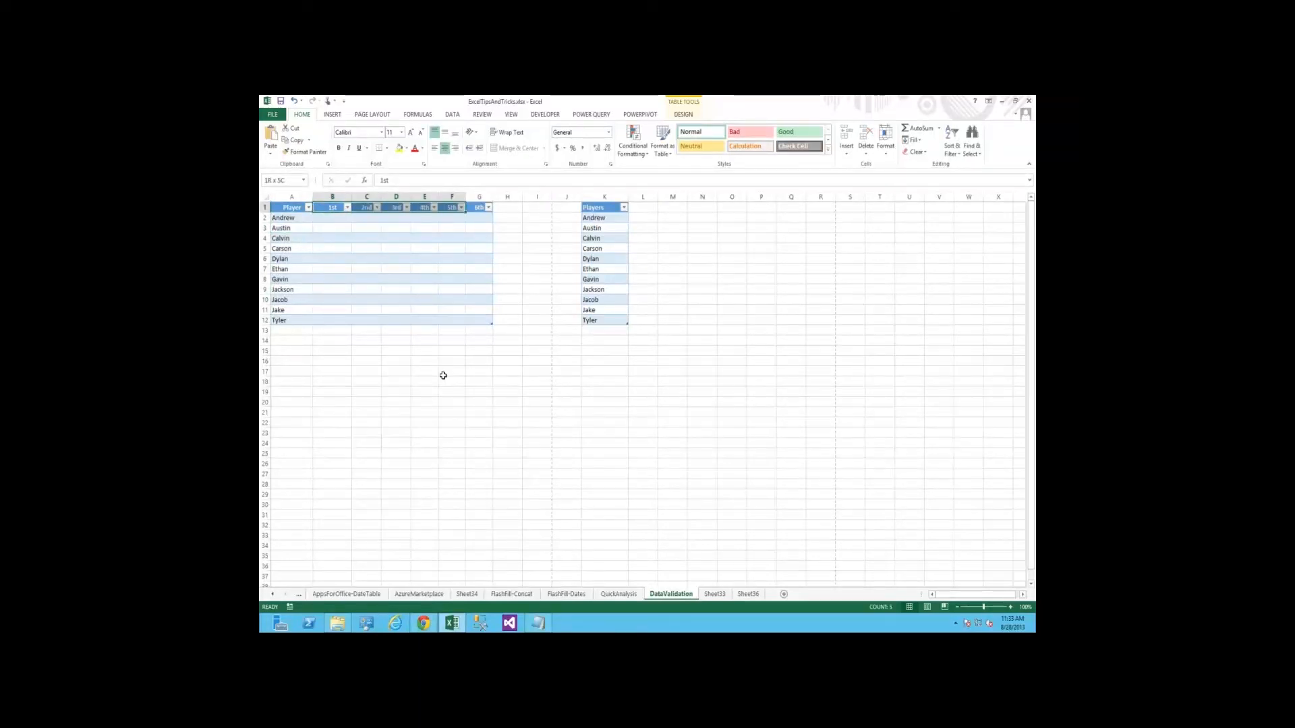
key("Down")
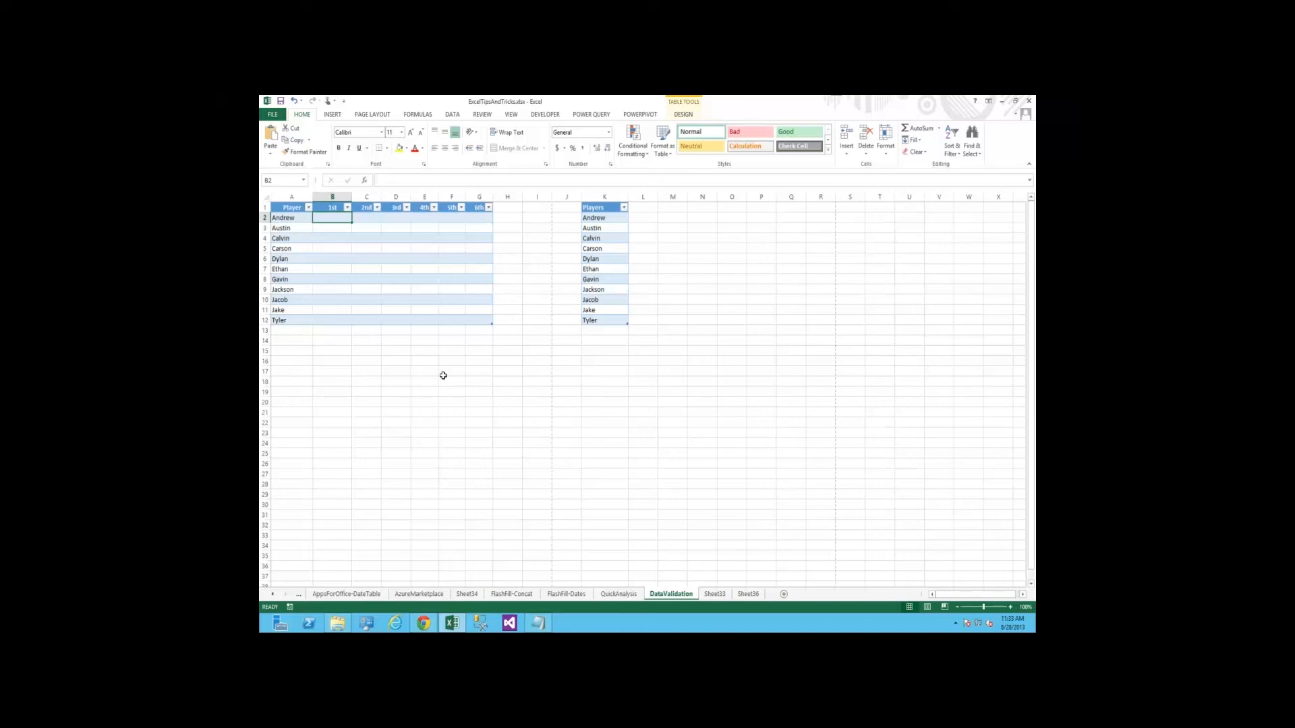
type("Left")
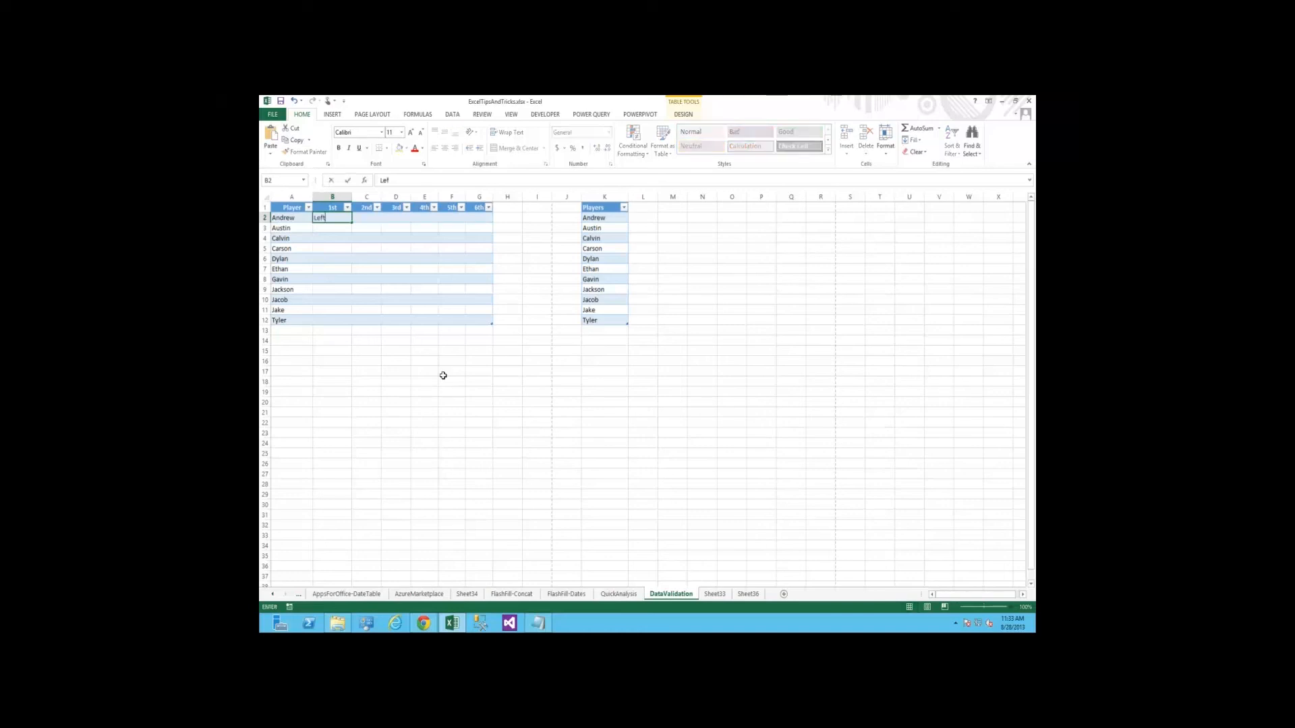
key("Return")
type("Left")
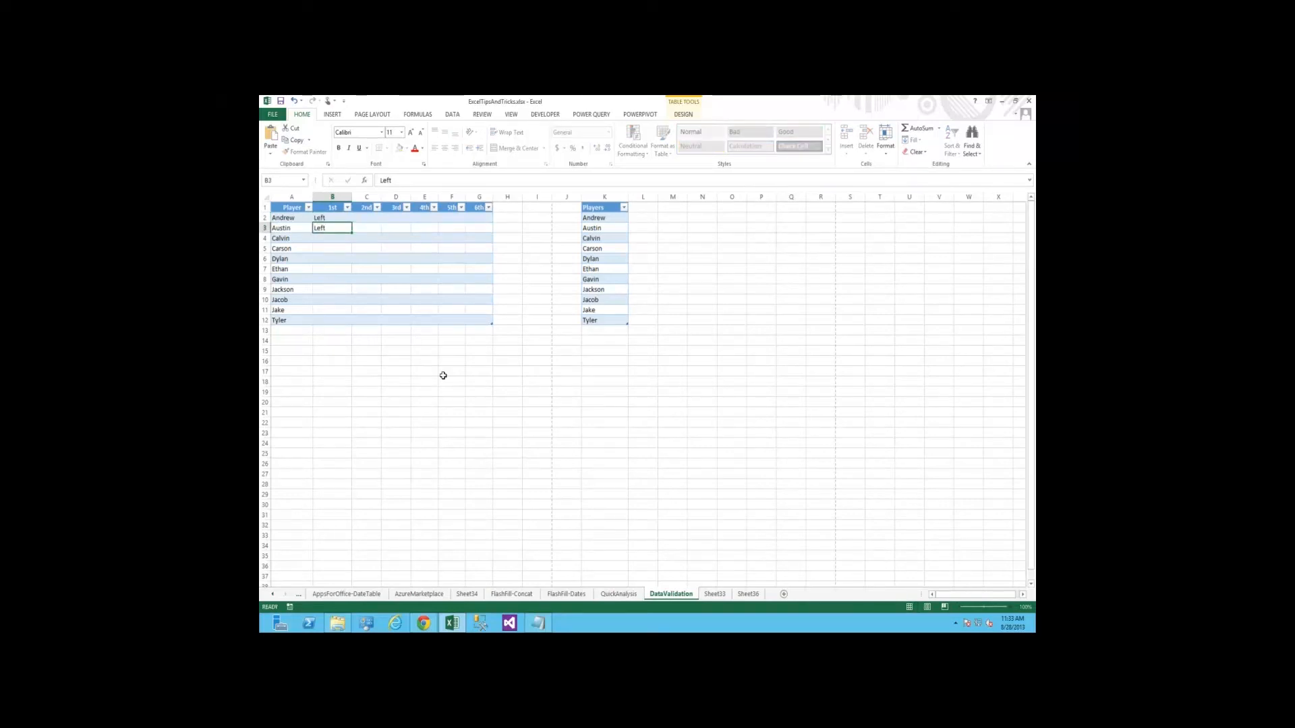
key("Return")
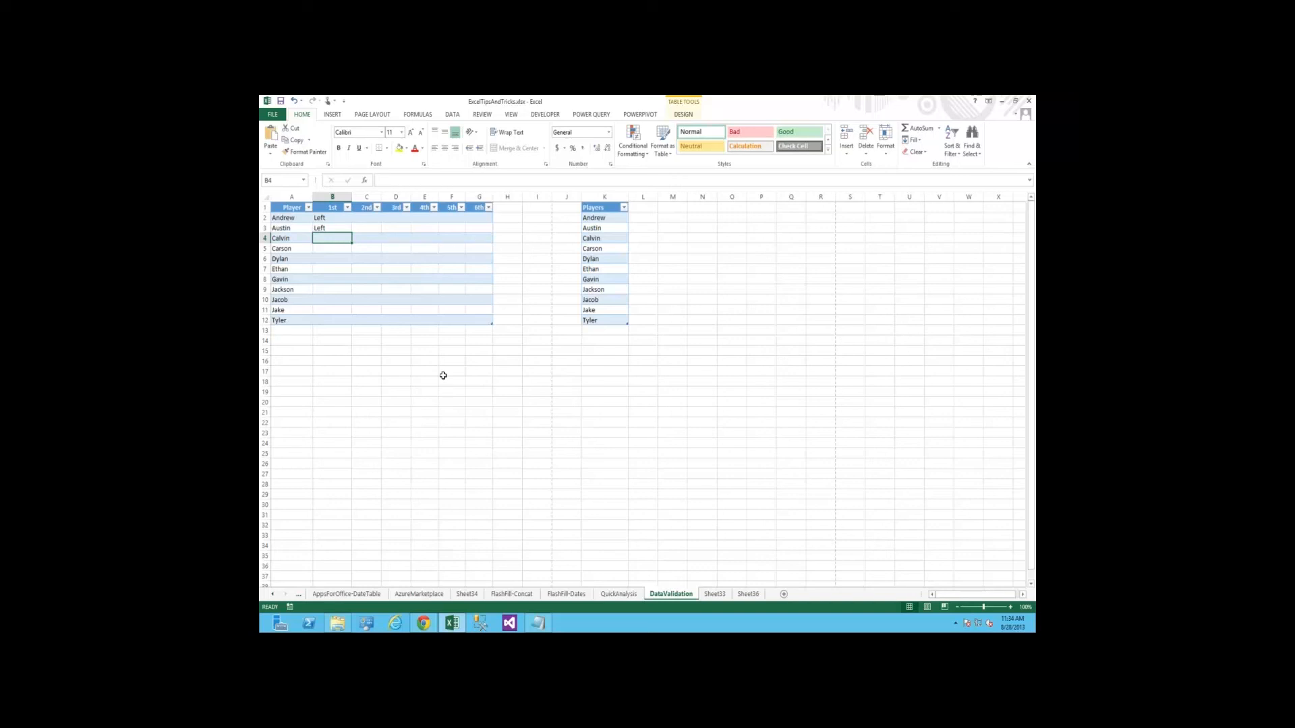
Clear the duplicate Left entries from B2:B3
key("Up")
key("Up")
key("Down")
key("Down")
key("Up")
key("Up")
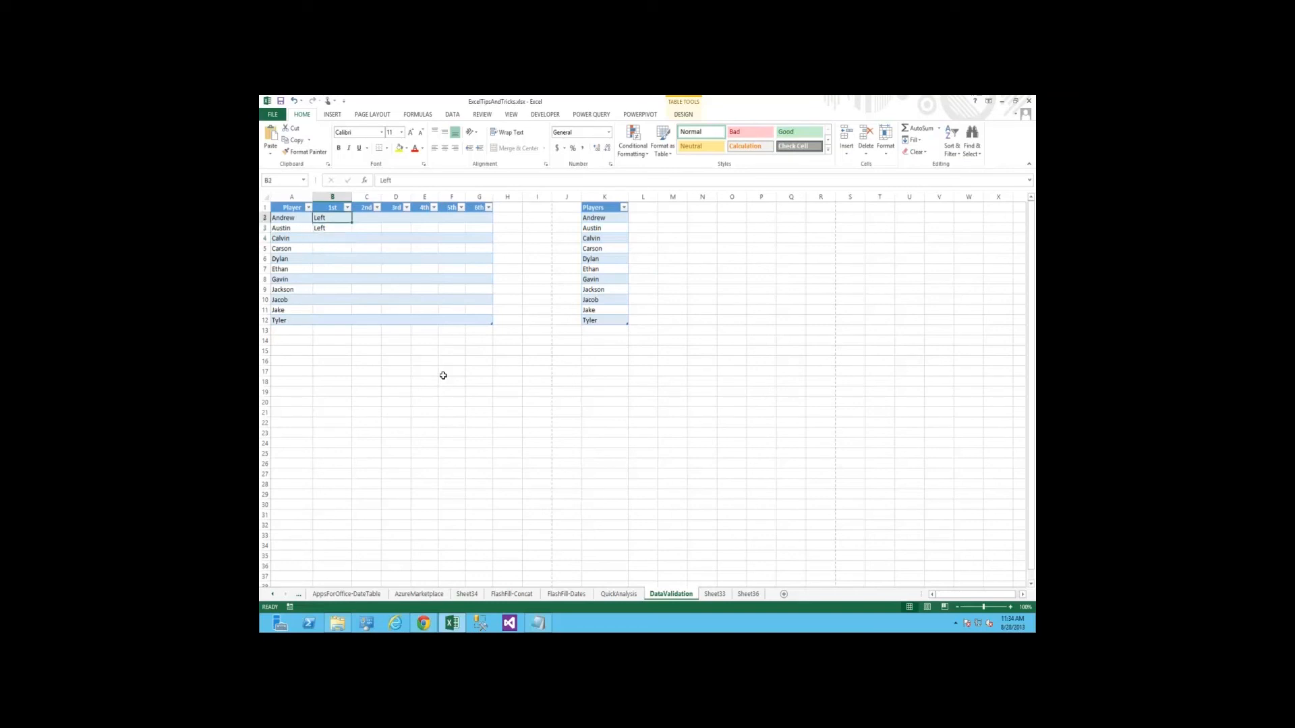
key("shift+Down")
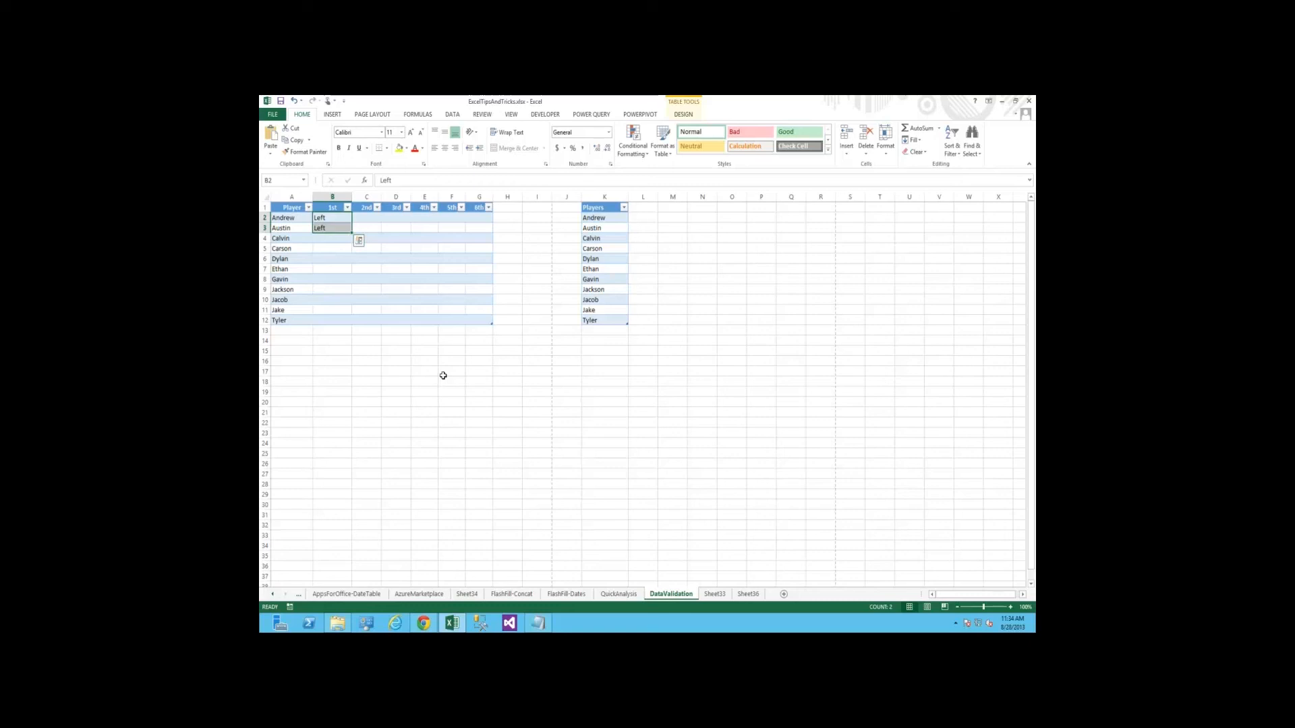
key("Delete")
Clear all the player names from the Player column, A2:A12
key("Left")
key("shift+Down")
key("shift+Down")
key("shift+Down")
key("shift+Down")
key("shift+Down")
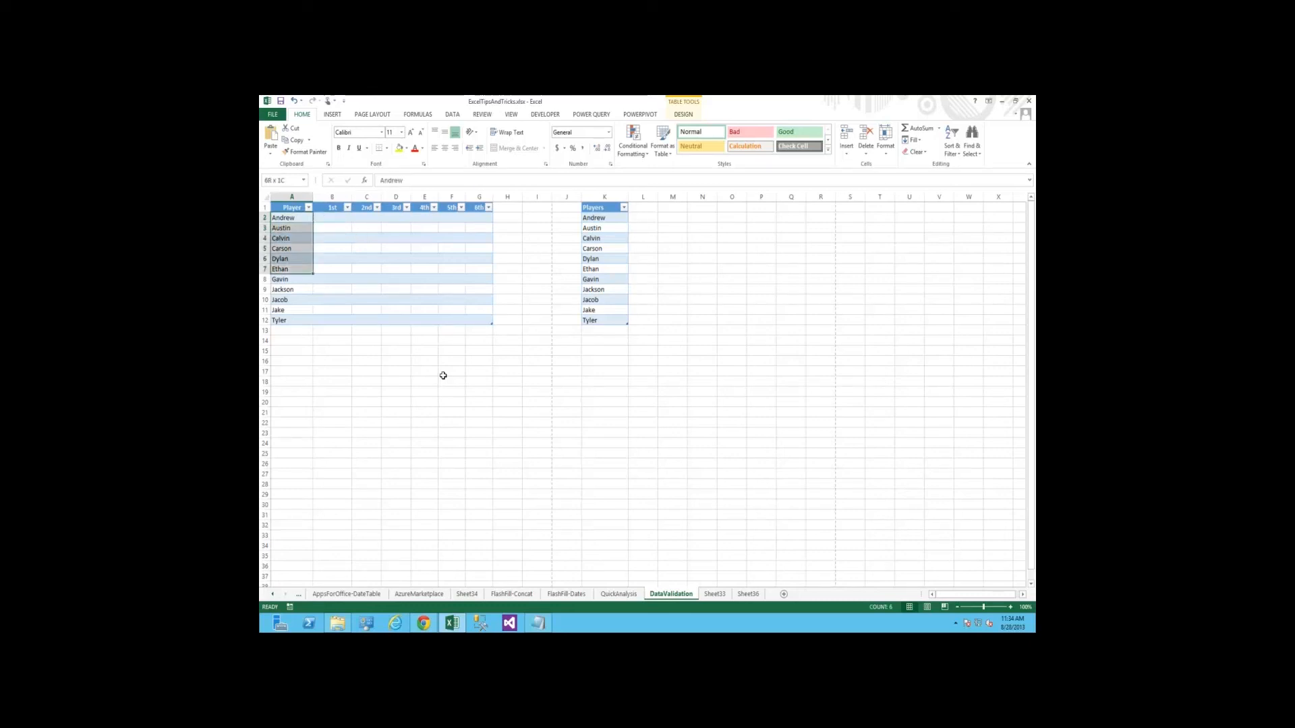
key("shift+Down")
key("shift+Down")
key("shift+Down")
key("shift+Down")
key("shift+Down")
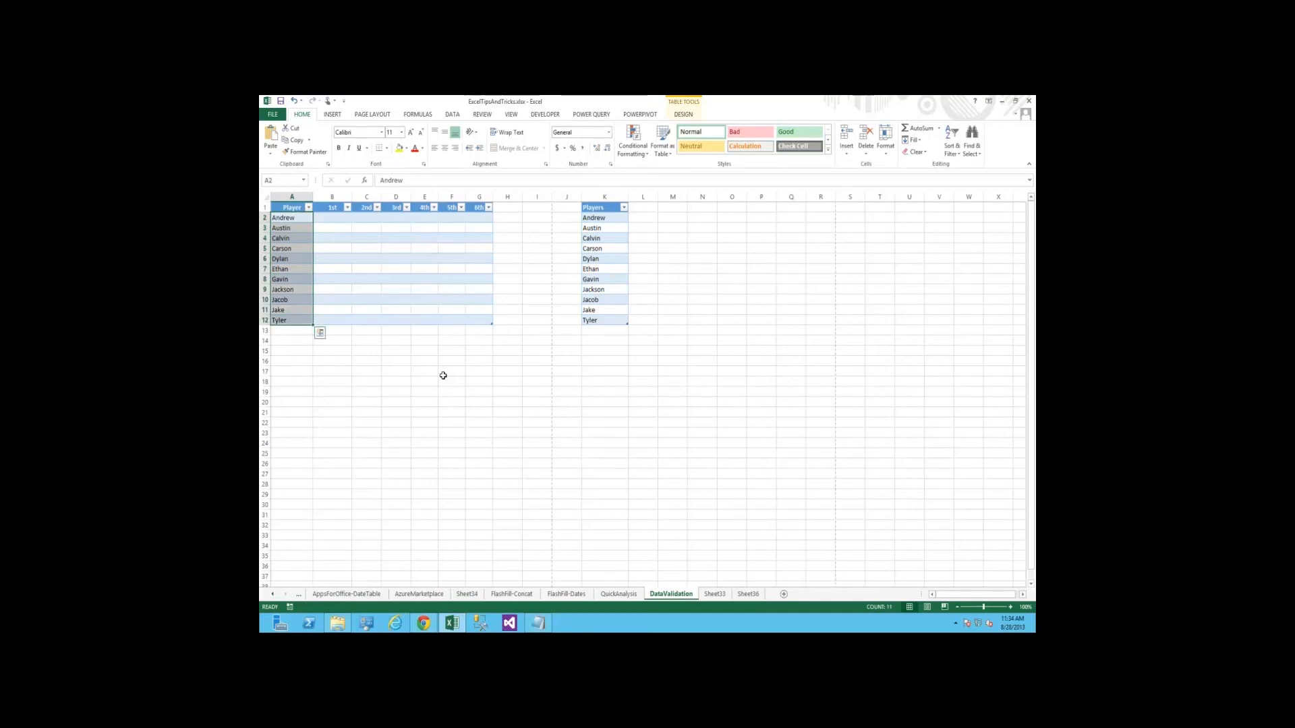
key("Delete")
Look over the Players reference list in column K, then return to the empty Player column
key("Right")
key("Right")
key("Right")
key("Right")
key("Right")
key("Right")
key("Right")
key("Right")
key("Right")
key("Right")
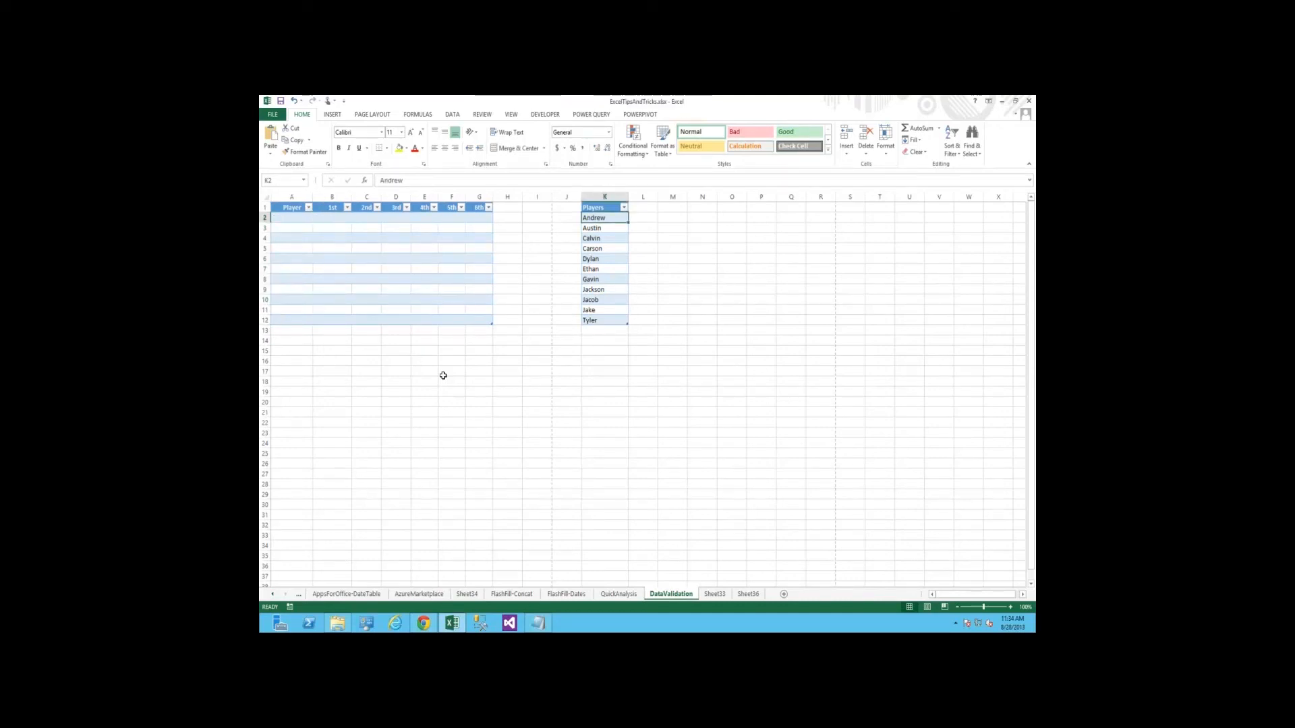
key("shift+Down")
key("shift+Down")
key("shift+Down")
key("shift+Down")
key("shift+Down")
key("shift+Down")
key("shift+Down")
key("shift+Down")
key("Left")
key("Left")
key("Left")
key("Left")
key("Left")
key("Left")
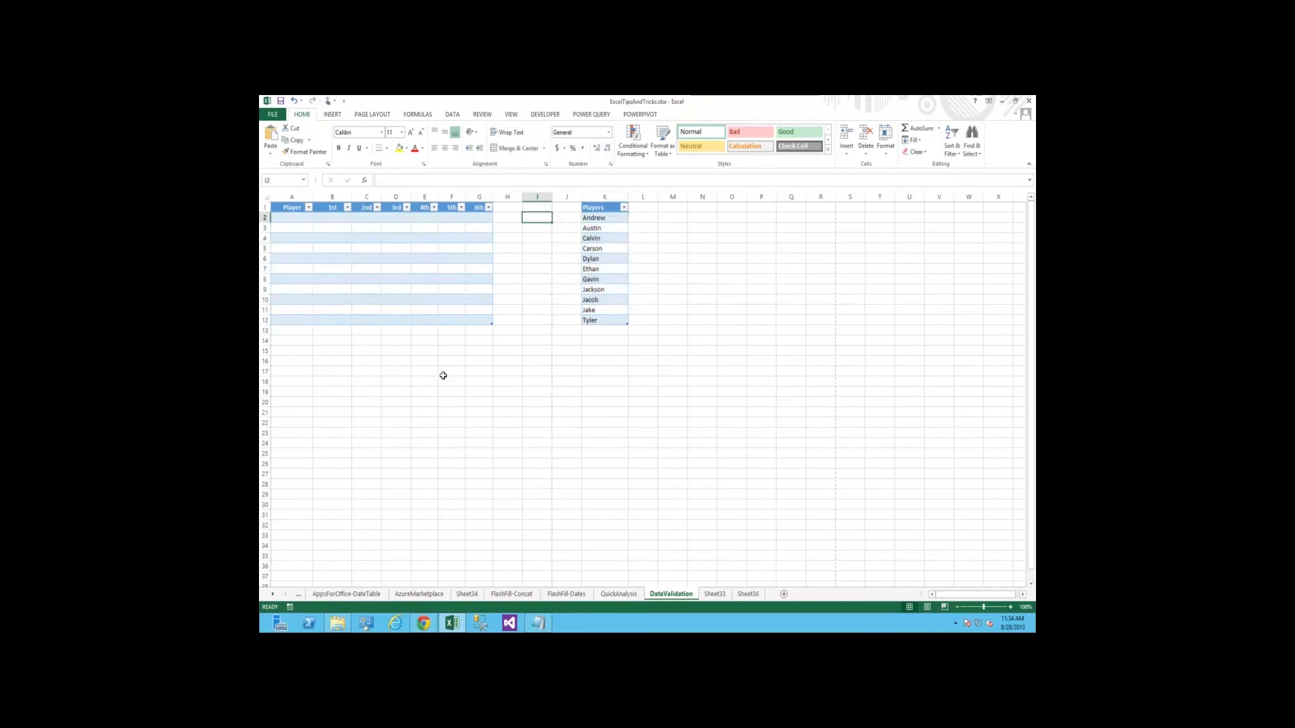
key("Left")
key("Left")
key("Left")
key("Left")
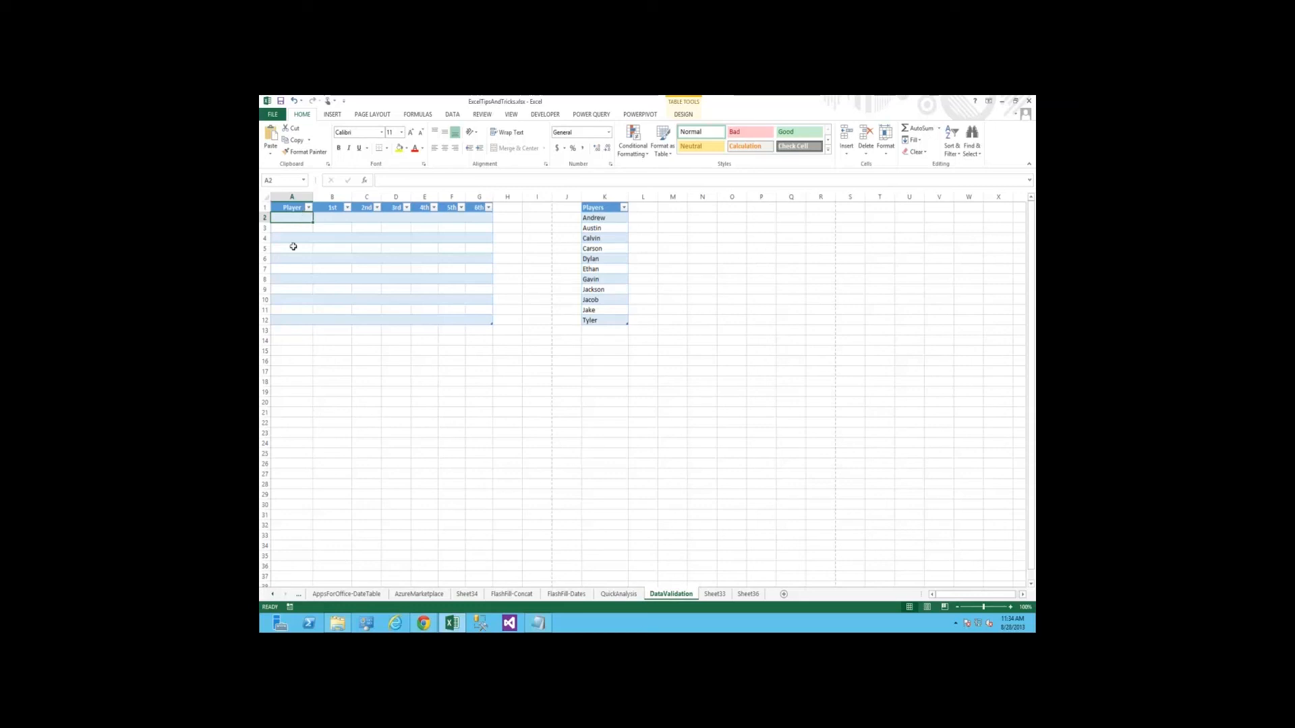
Set List data validation on the Player cells A2:A12, with K2:K12 as the source
left_click_drag(297, 218, 298, 321)
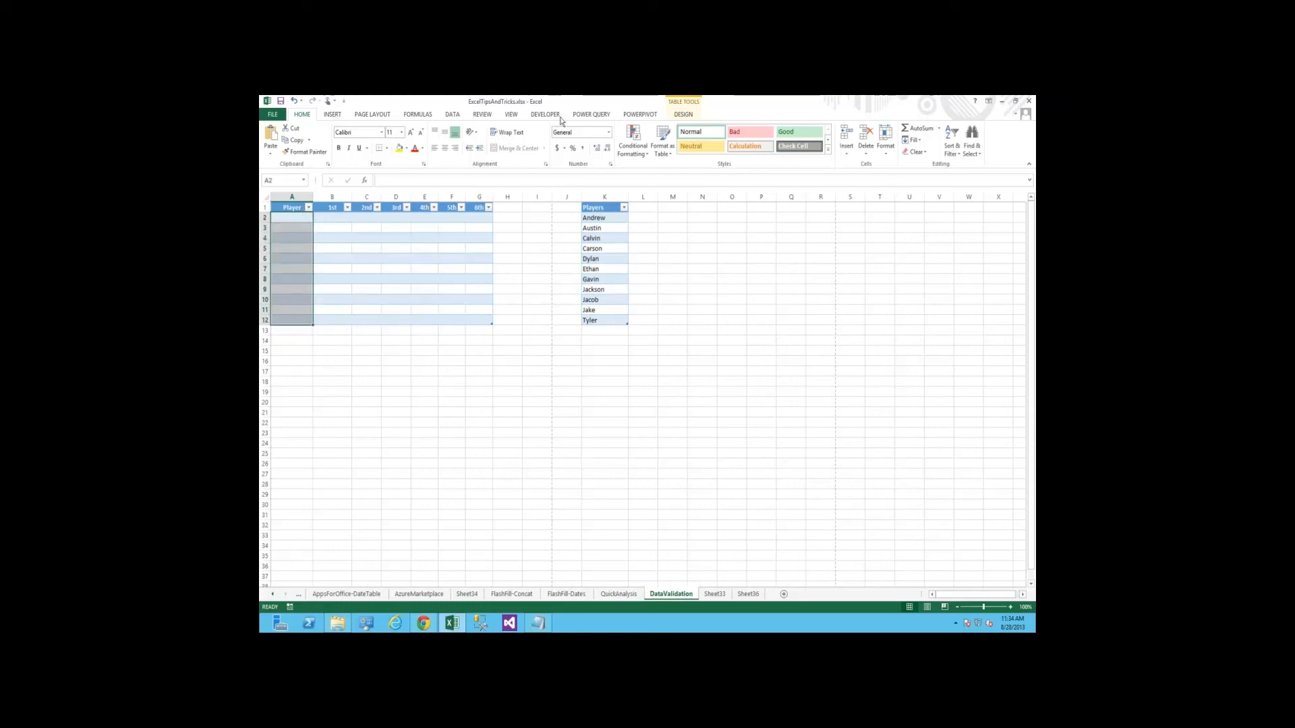
left_click(452, 116)
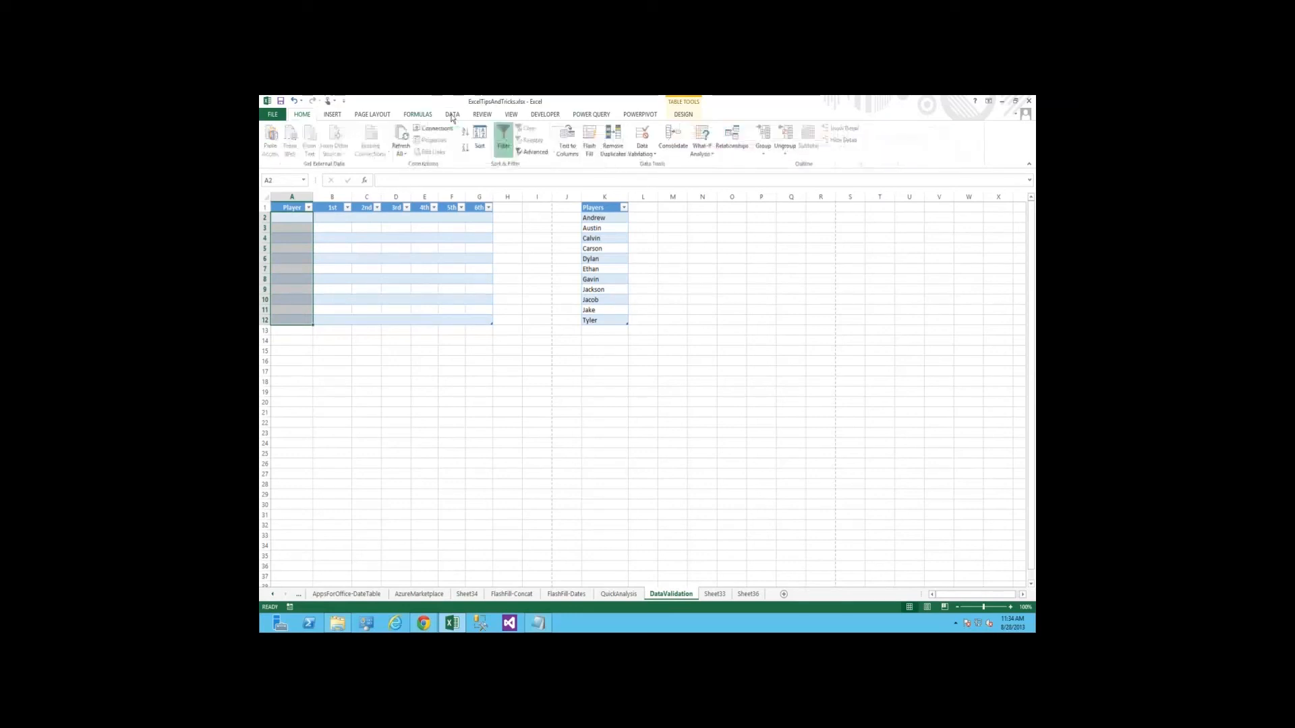
left_click(643, 140)
left_click_drag(635, 339, 596, 304)
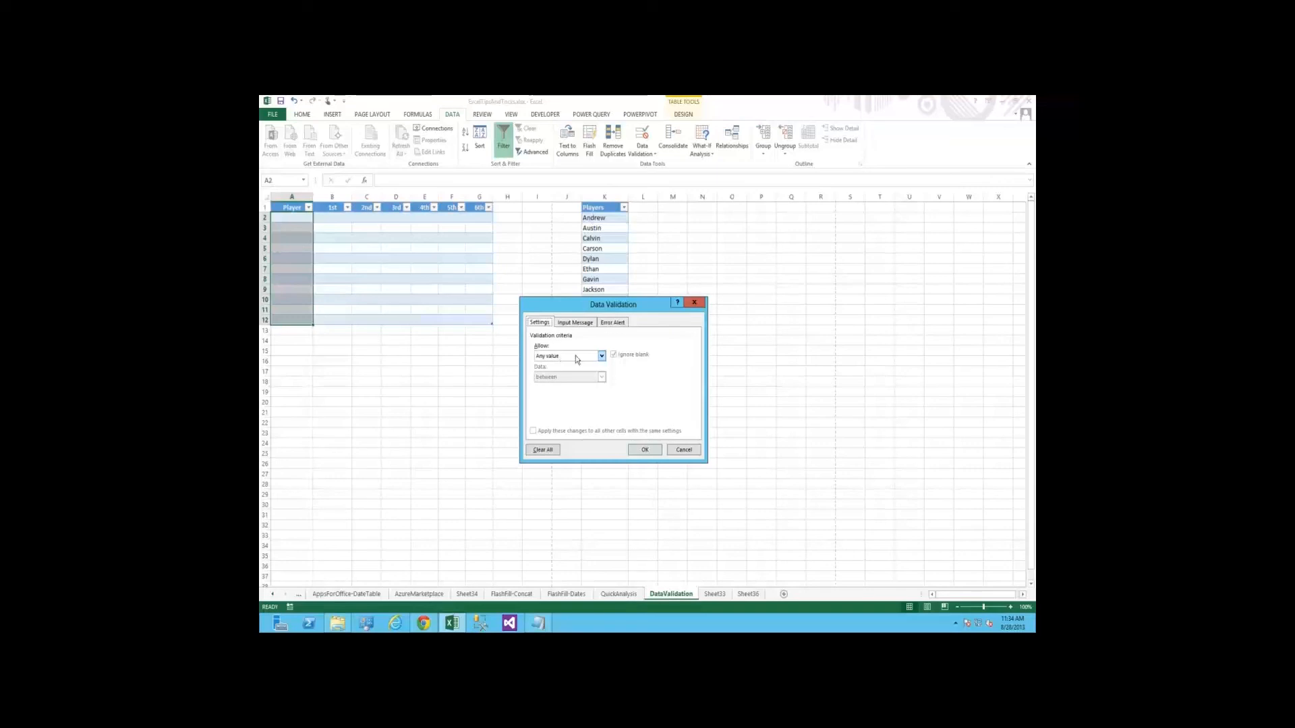
left_click(557, 357)
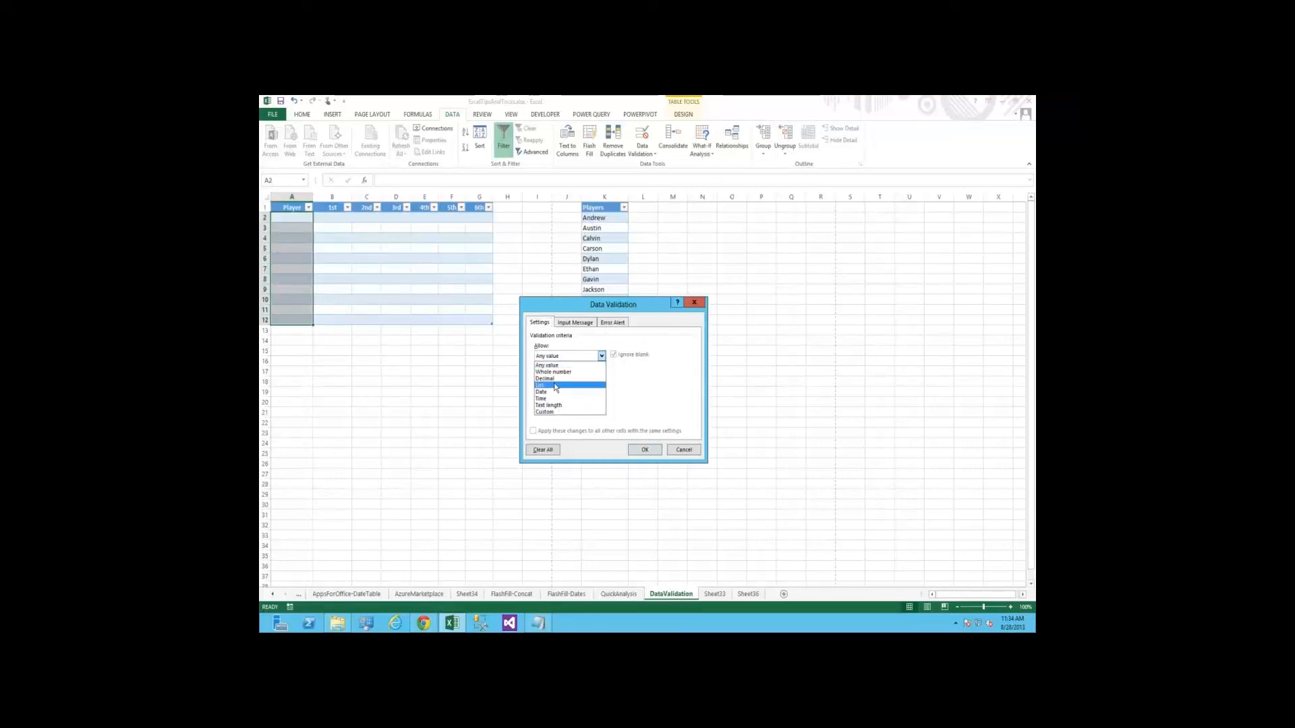
left_click(555, 385)
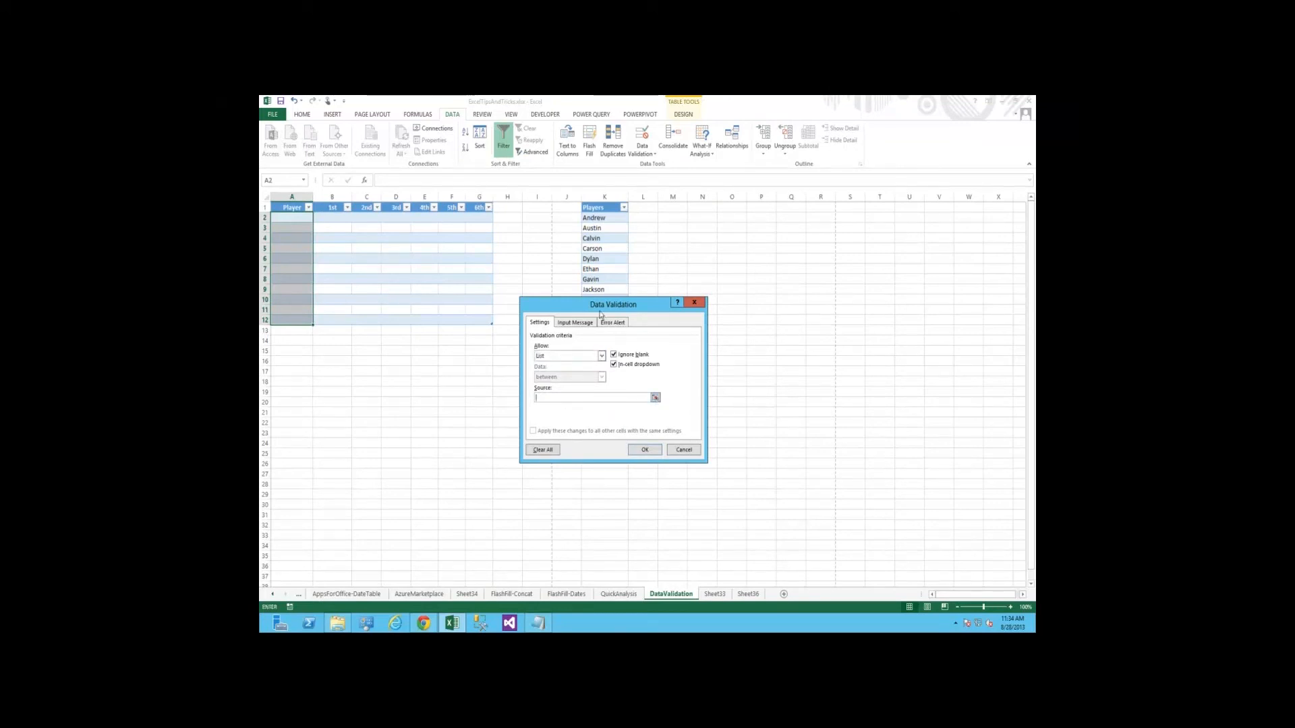
left_click(655, 399)
left_click_drag(602, 320, 606, 217)
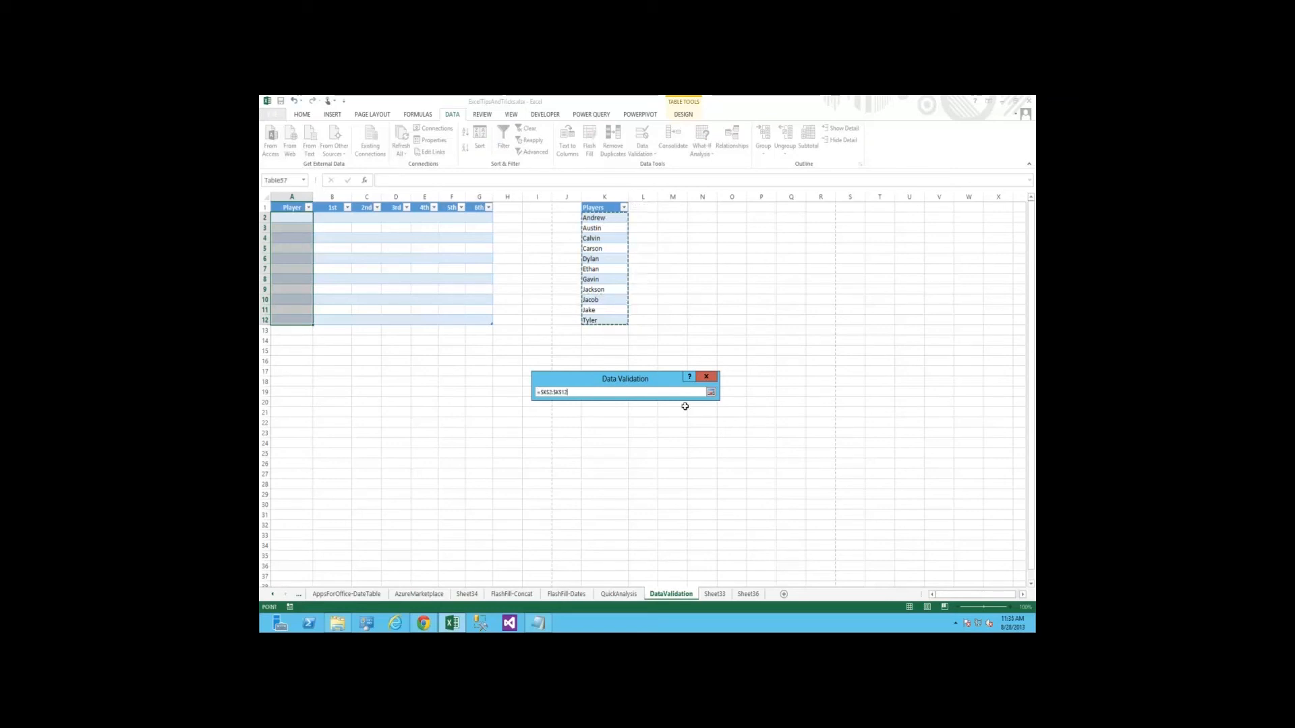
left_click(711, 392)
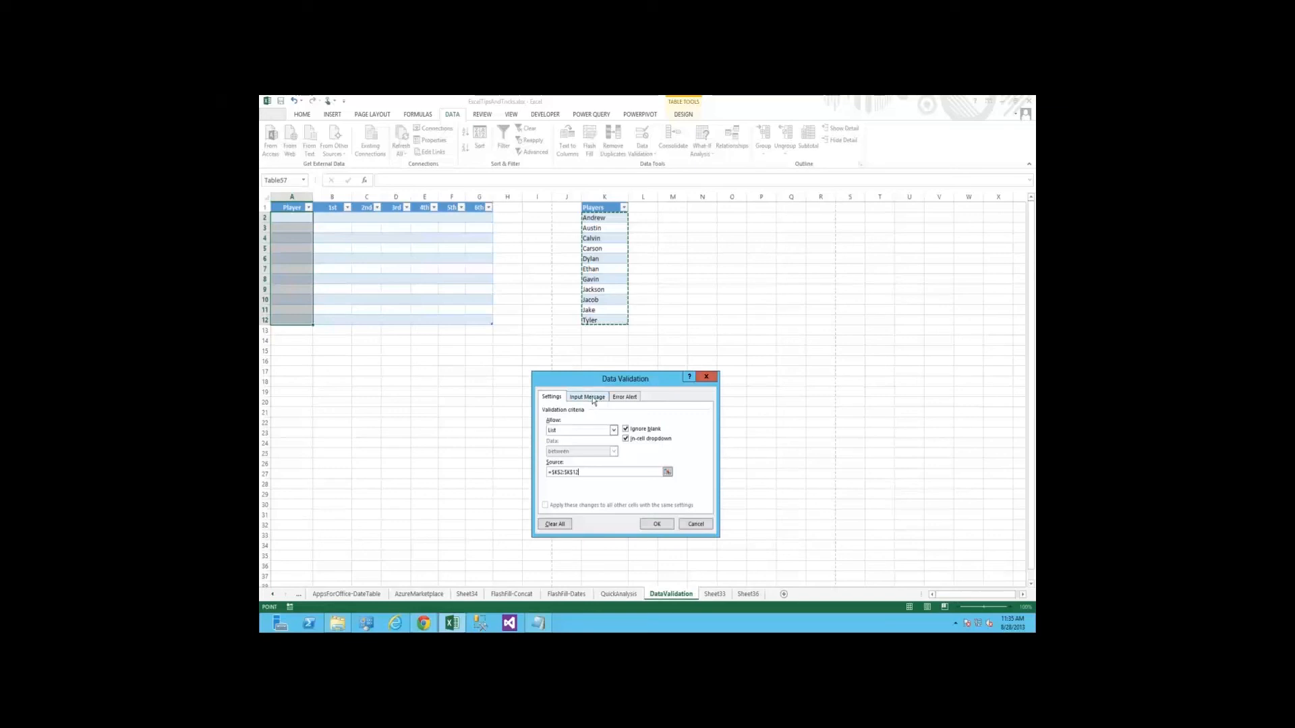
Give the validation an input message titled "Choose Player" with the text "Choose player from list"
left_click(594, 398)
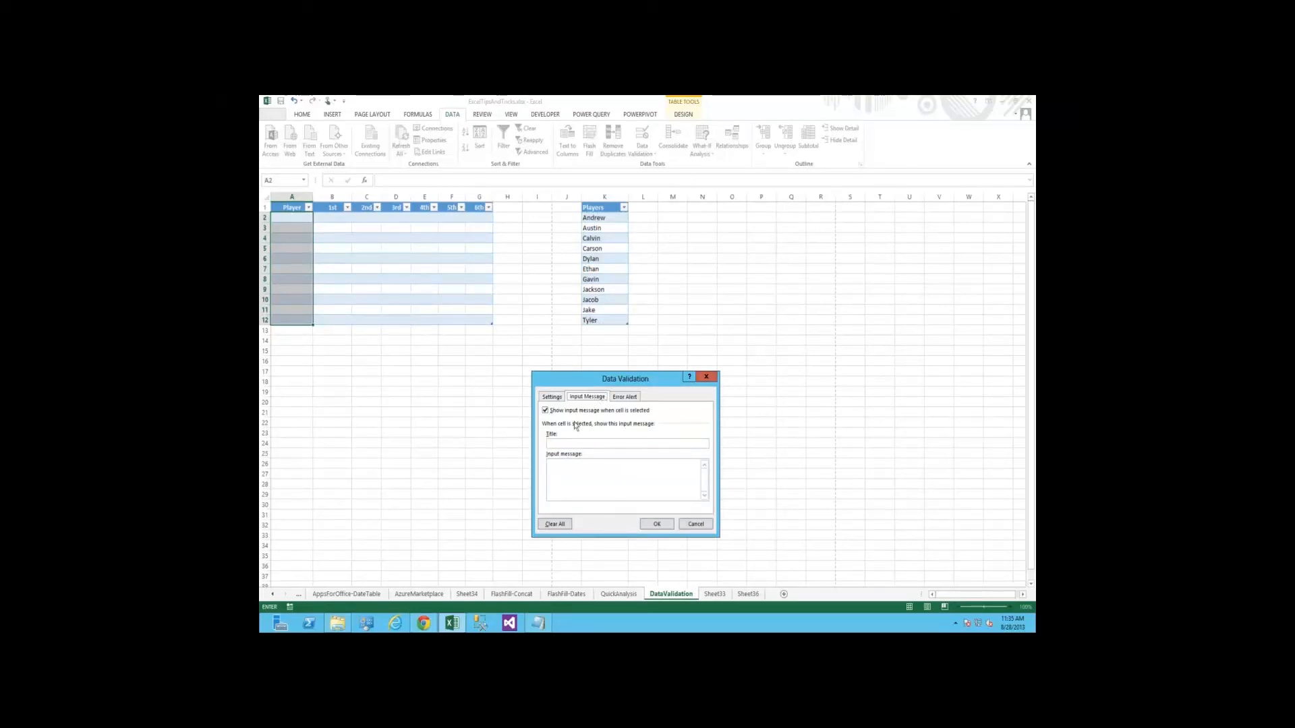
left_click(564, 445)
type("Choose Player")
key("Tab")
type("Choose player from list")
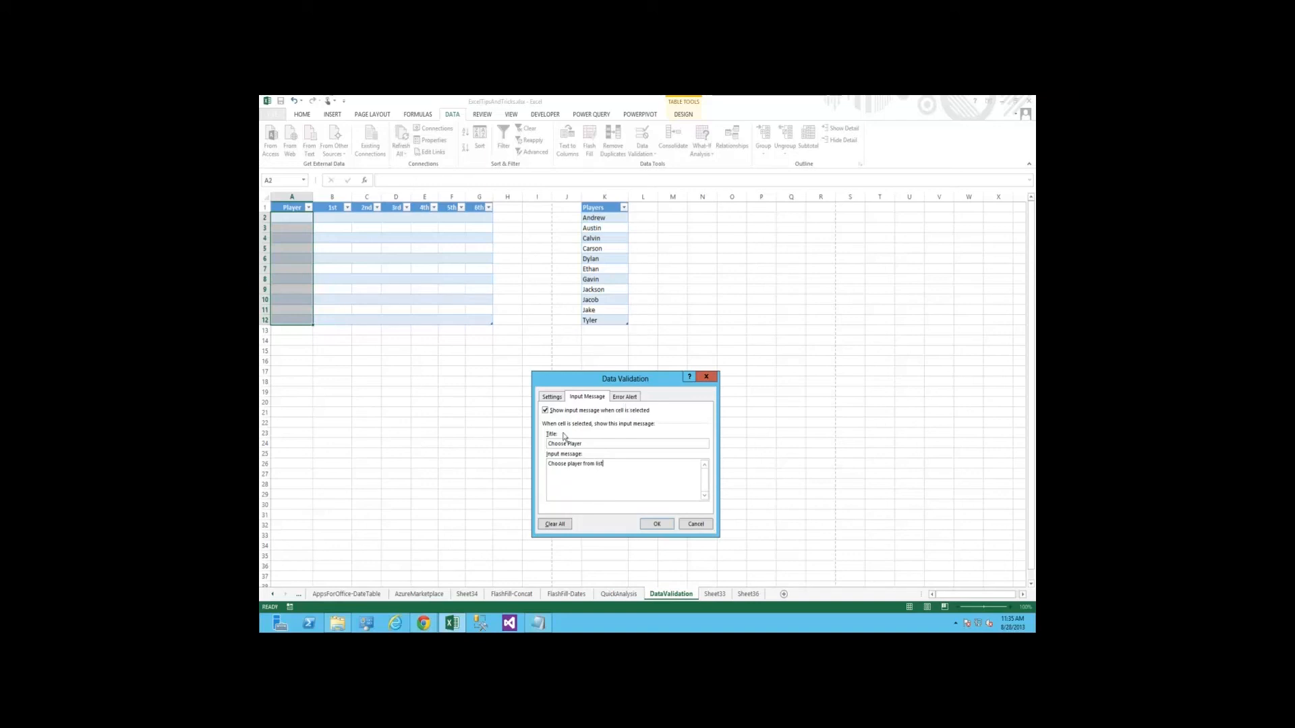
Add a Stop error alert titled "Invalid Player" with the message "choose player on your team dummy", and apply the validation
left_click(625, 397)
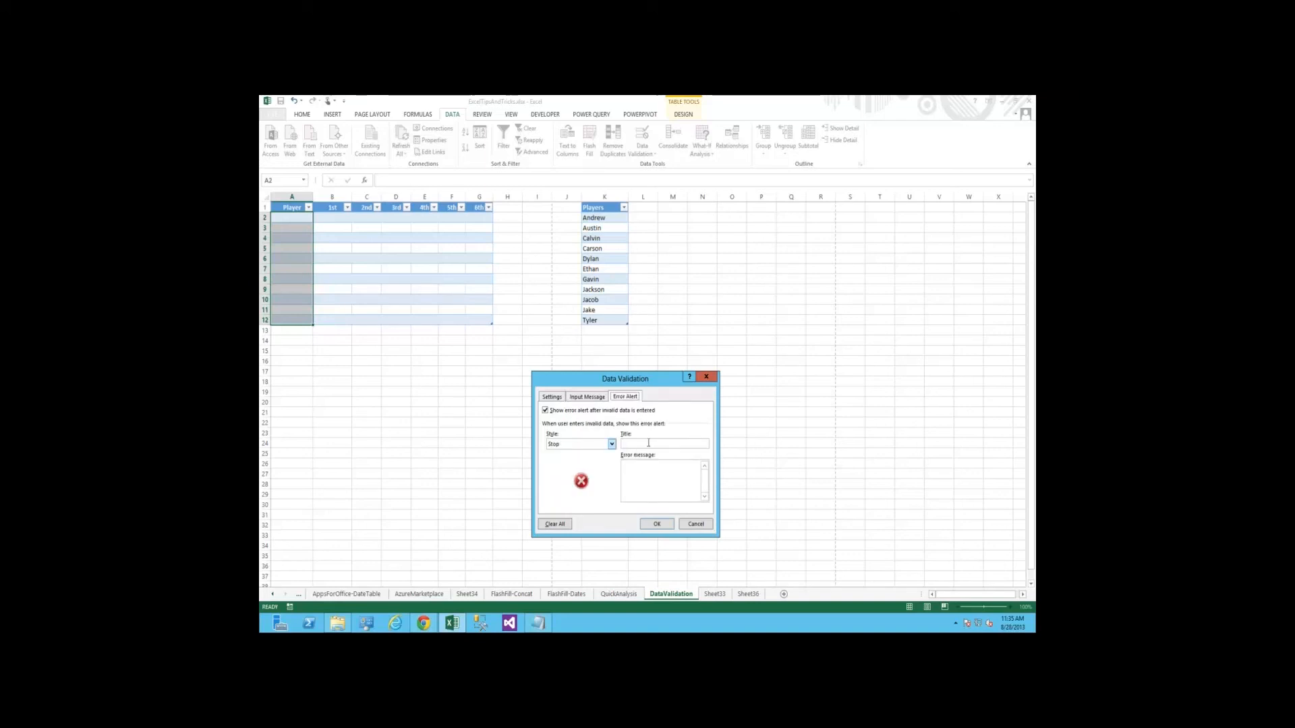
left_click(650, 444)
type("Invalid Player")
key("Tab")
type("choose player on your team dummy")
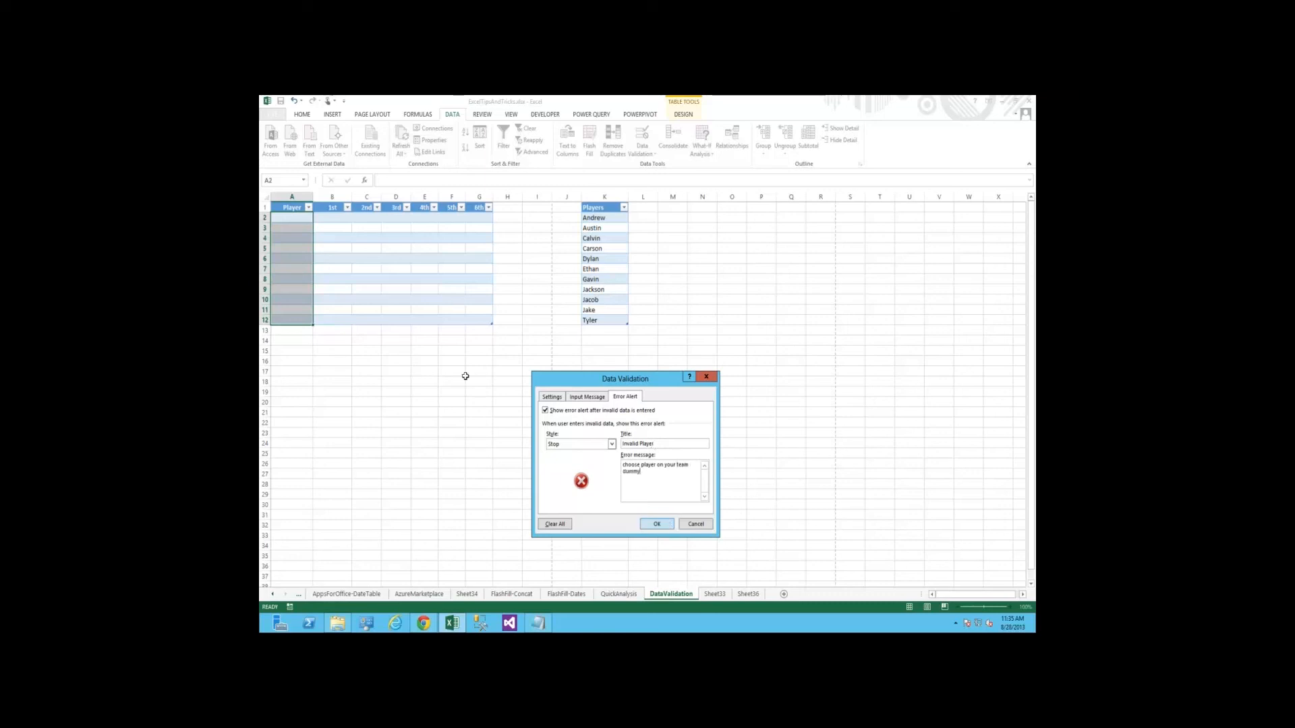
key("Return")
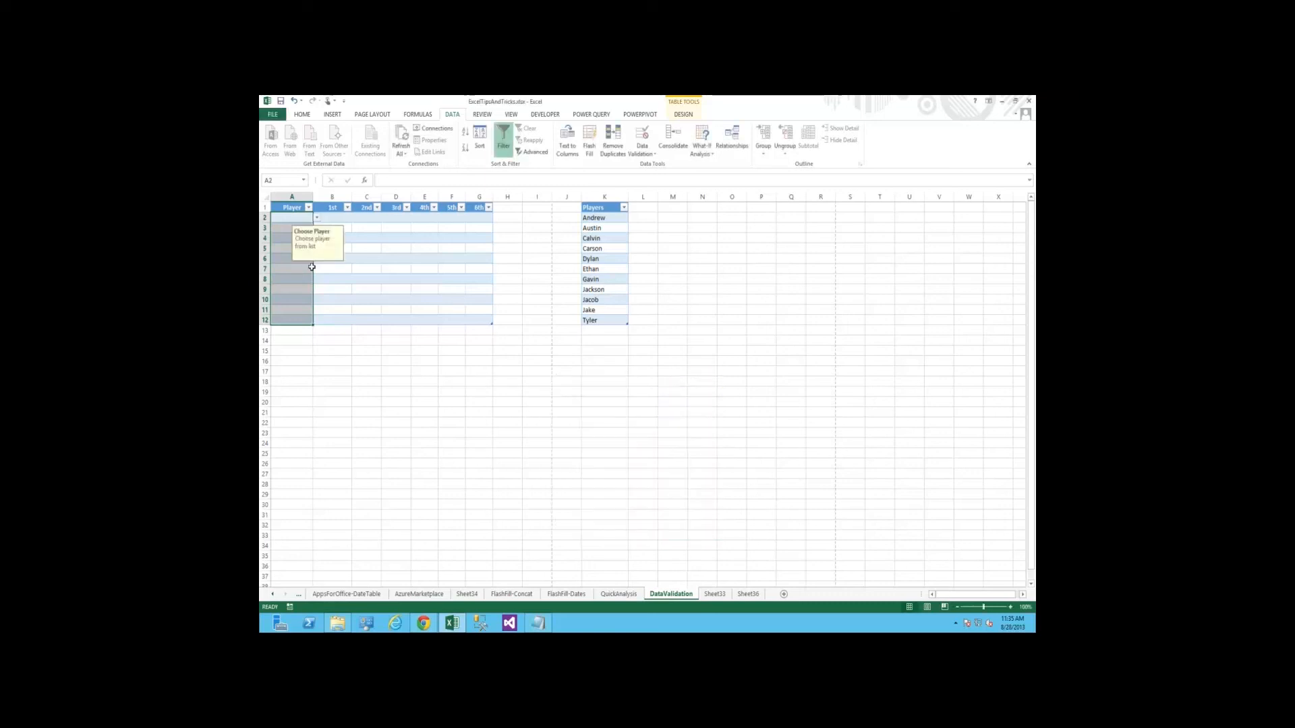
Fill A2 with the first player from its validation dropdown list
left_click(425, 371)
left_click(297, 217)
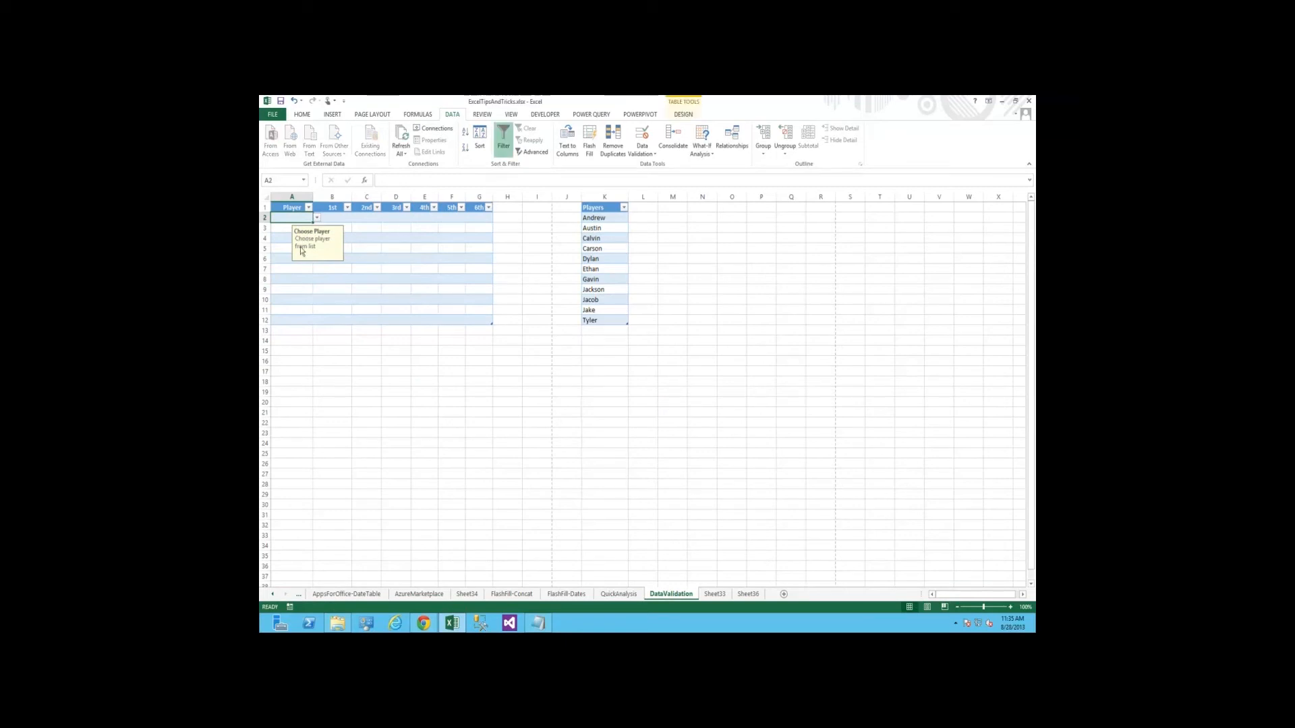
left_click(317, 218)
left_click(296, 228)
key("Return")
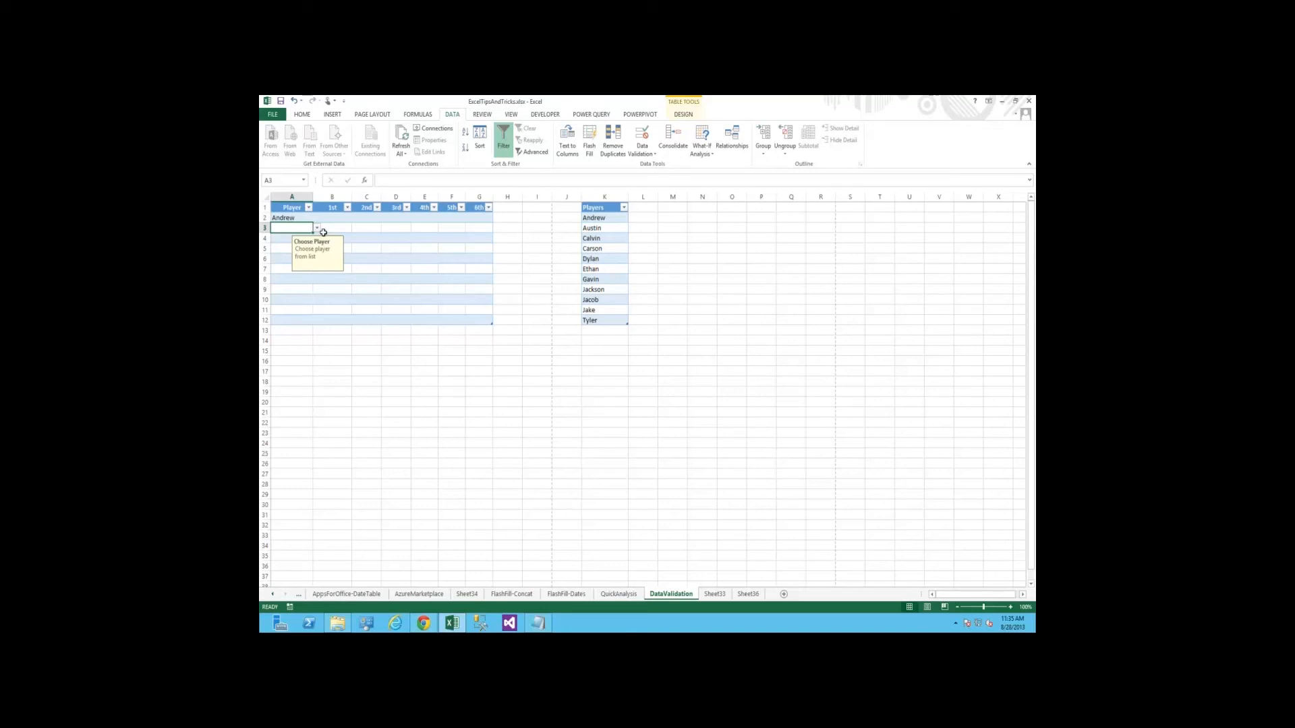
Try to enter a player name that is not on the list in A3, and cancel the entry
type("Anthony")
key("Return")
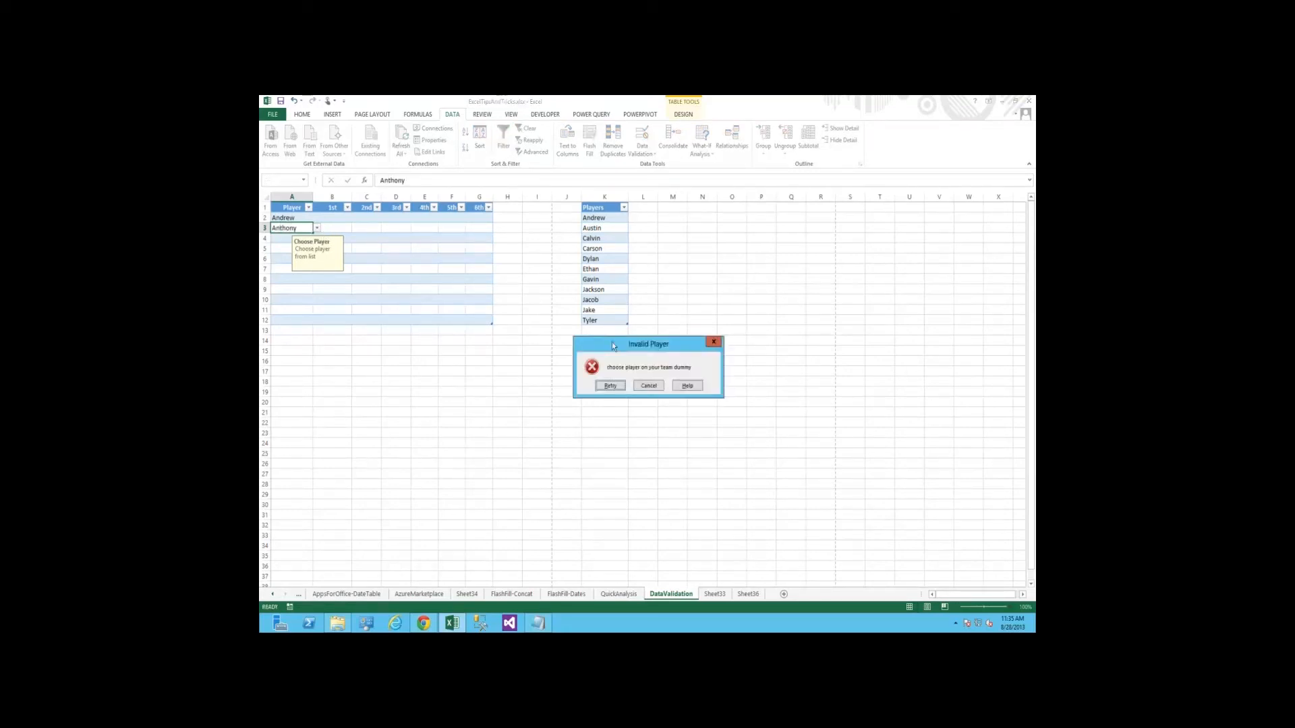
left_click_drag(630, 345, 476, 331)
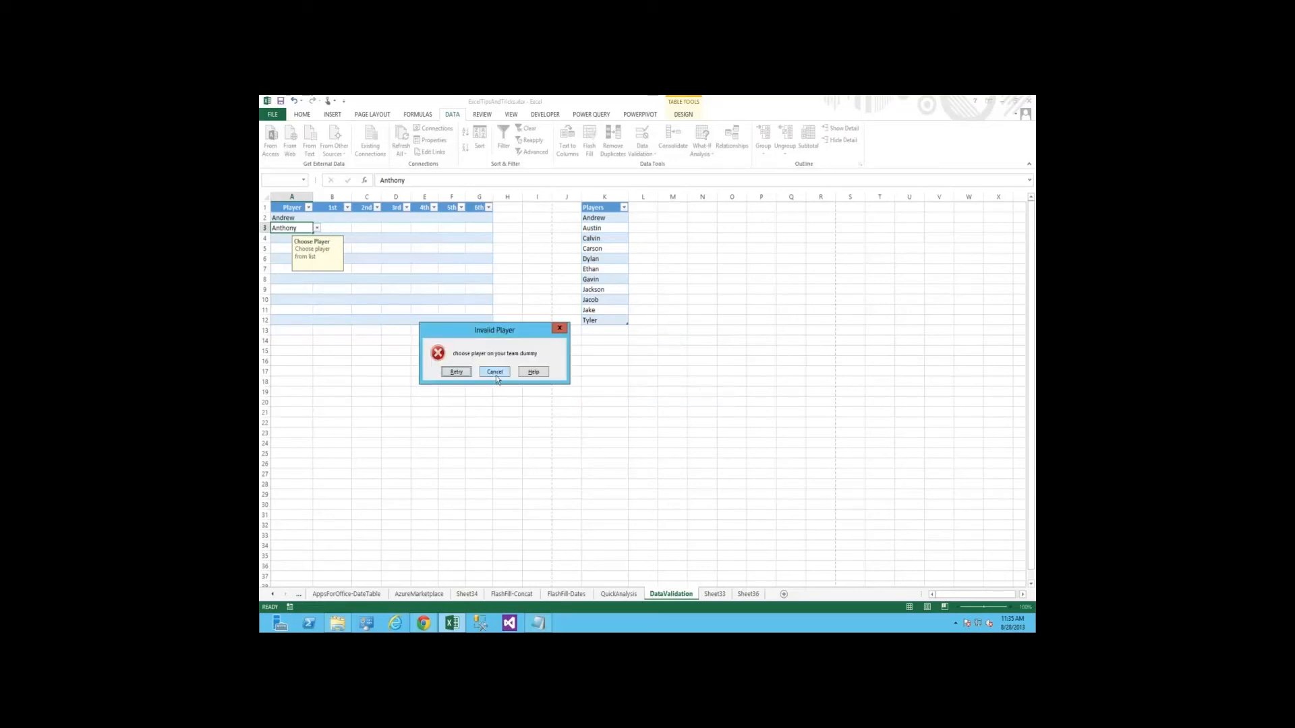
left_click(495, 372)
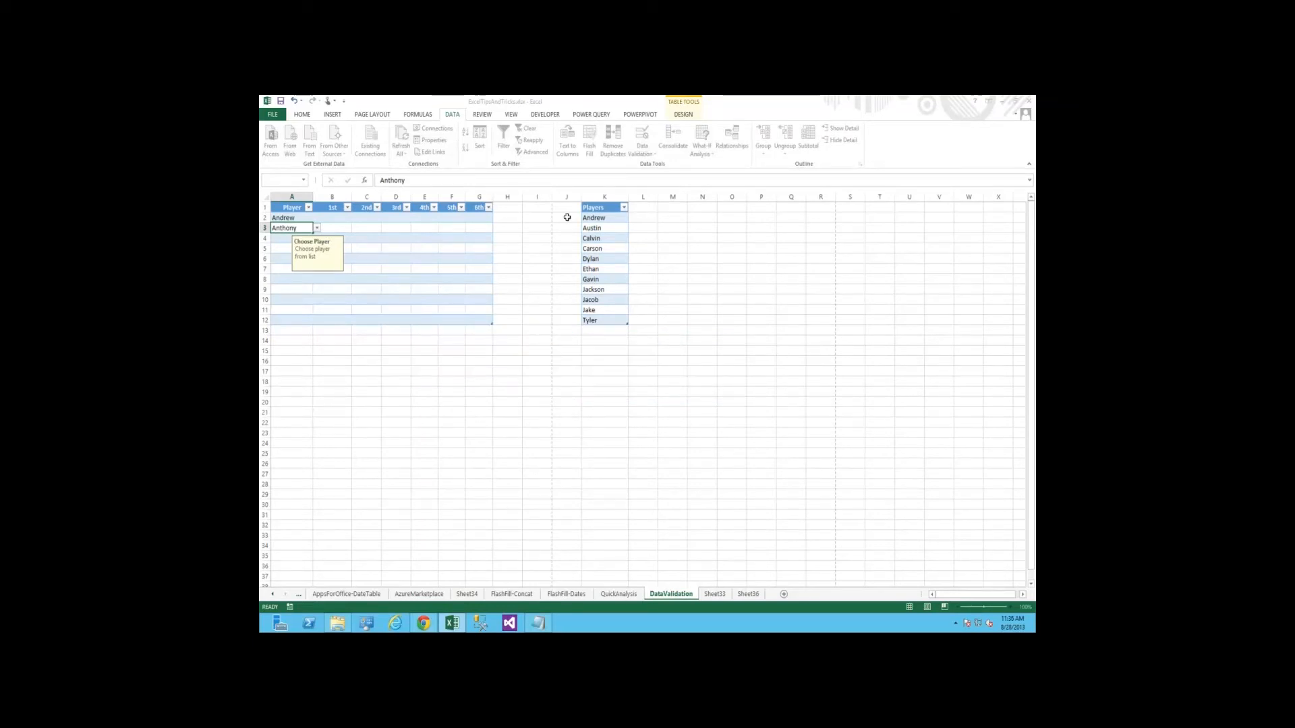
Copy the player names from K2:K12 into the Player column starting at A2
left_click_drag(596, 219, 594, 321)
key("ctrl+c")
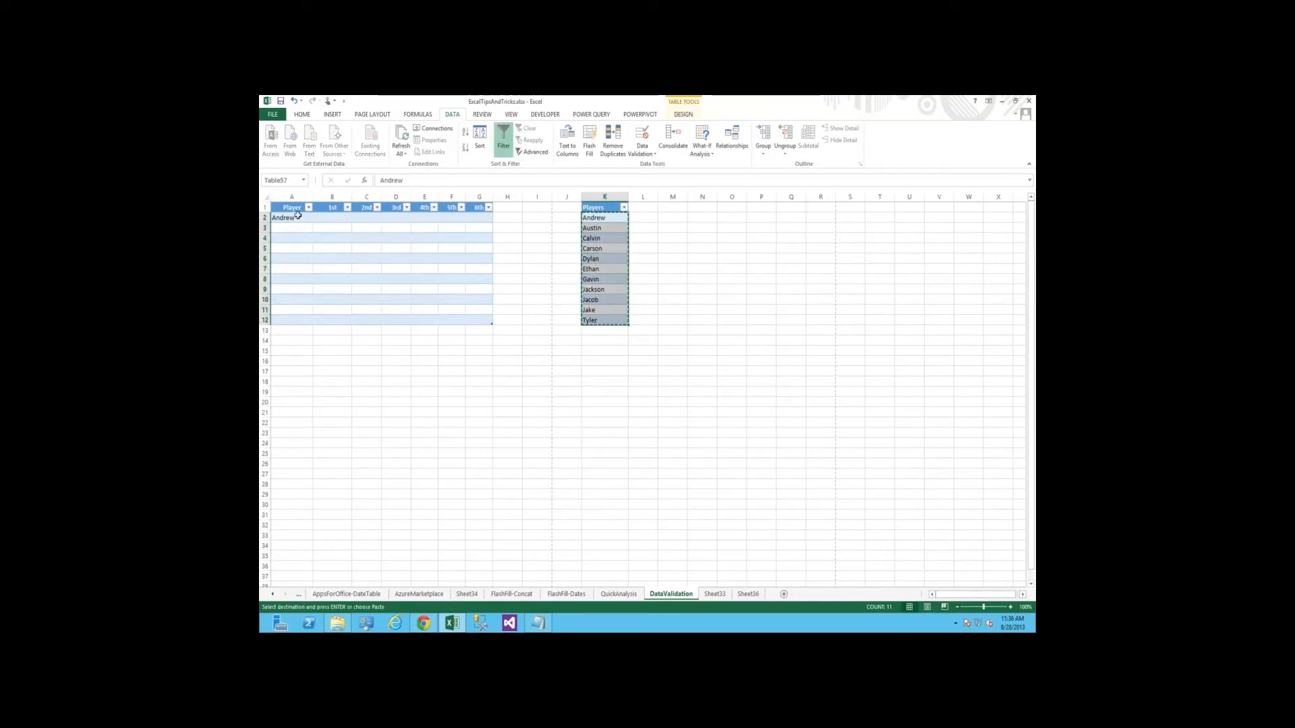
left_click(298, 216)
key("Return")
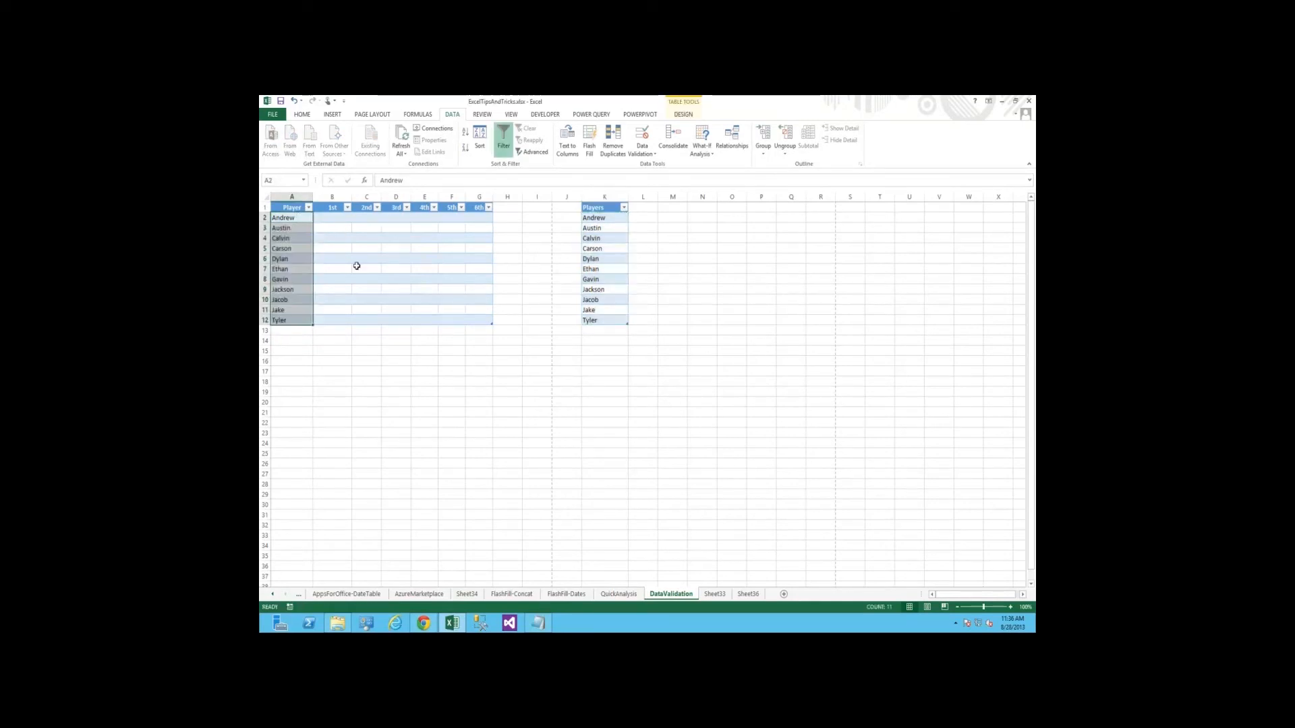
Start a data validation rule for B2 that uses Custom validation criteria
key("Right")
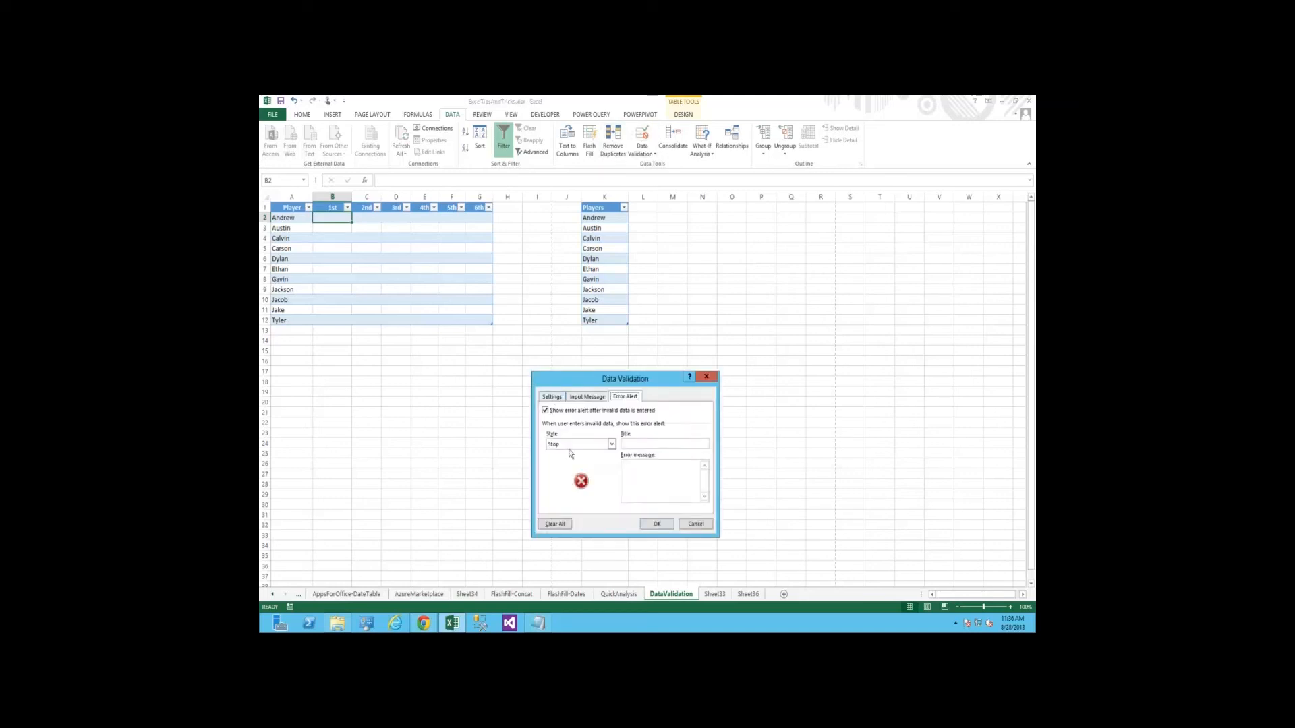
left_click(551, 397)
left_click(585, 431)
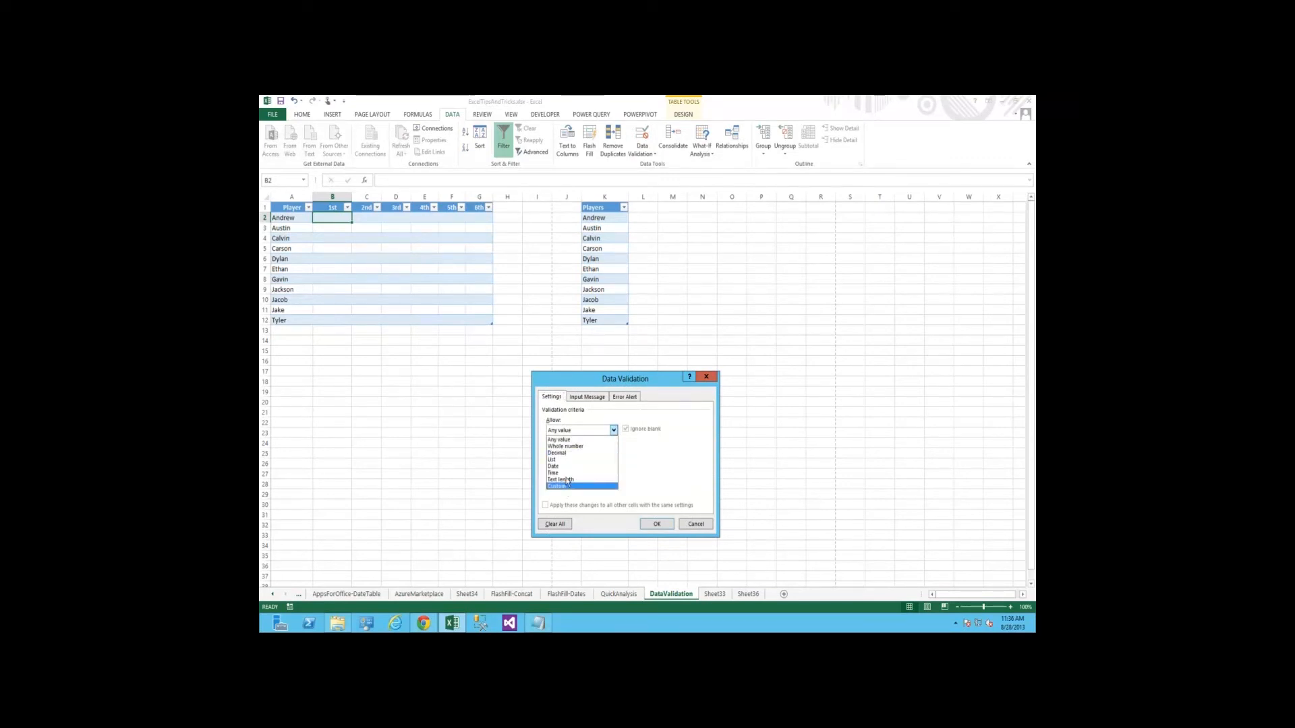
left_click(564, 487)
left_click(569, 474)
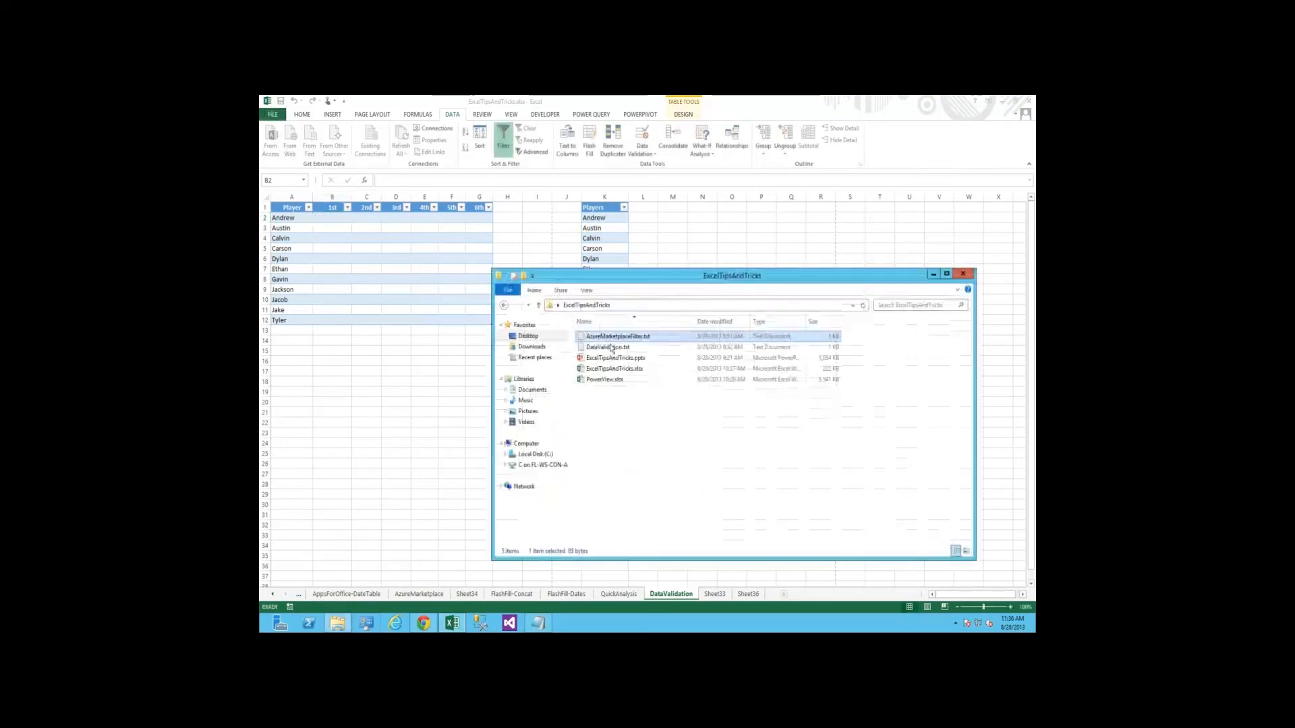
Copy the formula =COUNTIF(B$2:B$12, B2) = 1 from DataValidation.txt in Notepad and use it as B2's custom validation formula
double_click(607, 342)
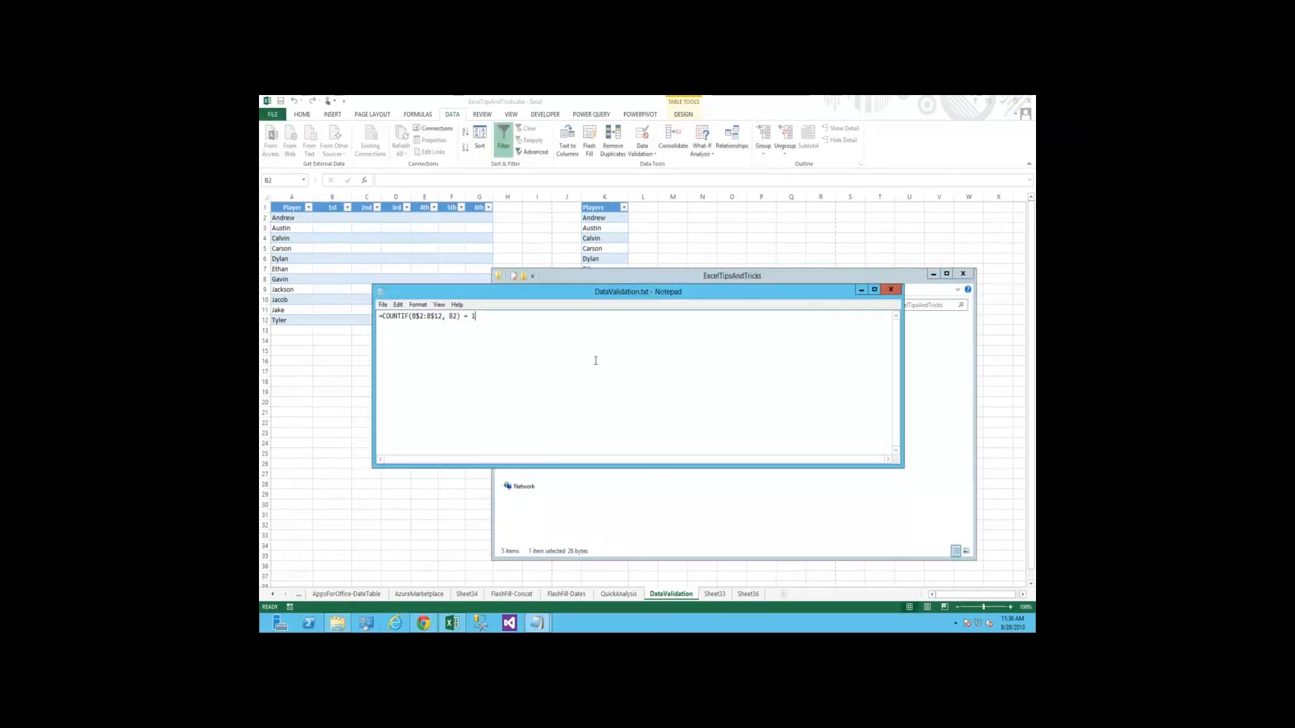
key("ctrl+a")
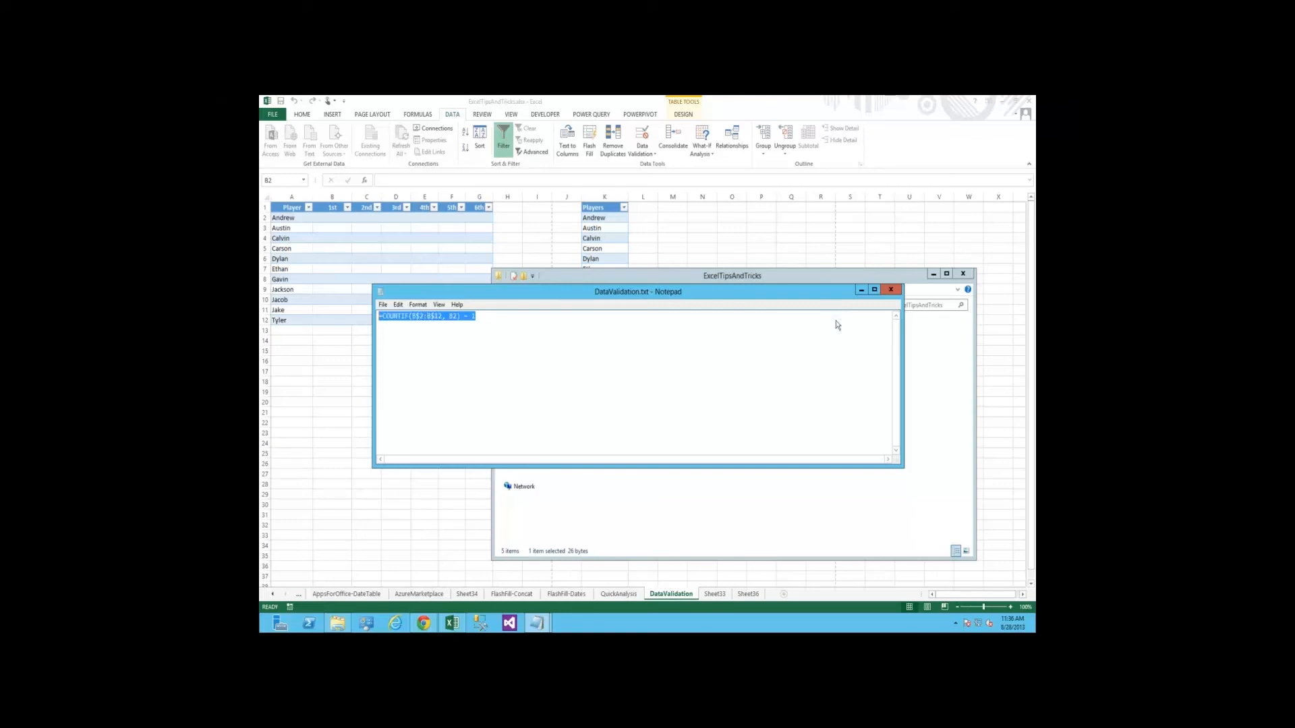
key("alt+F4")
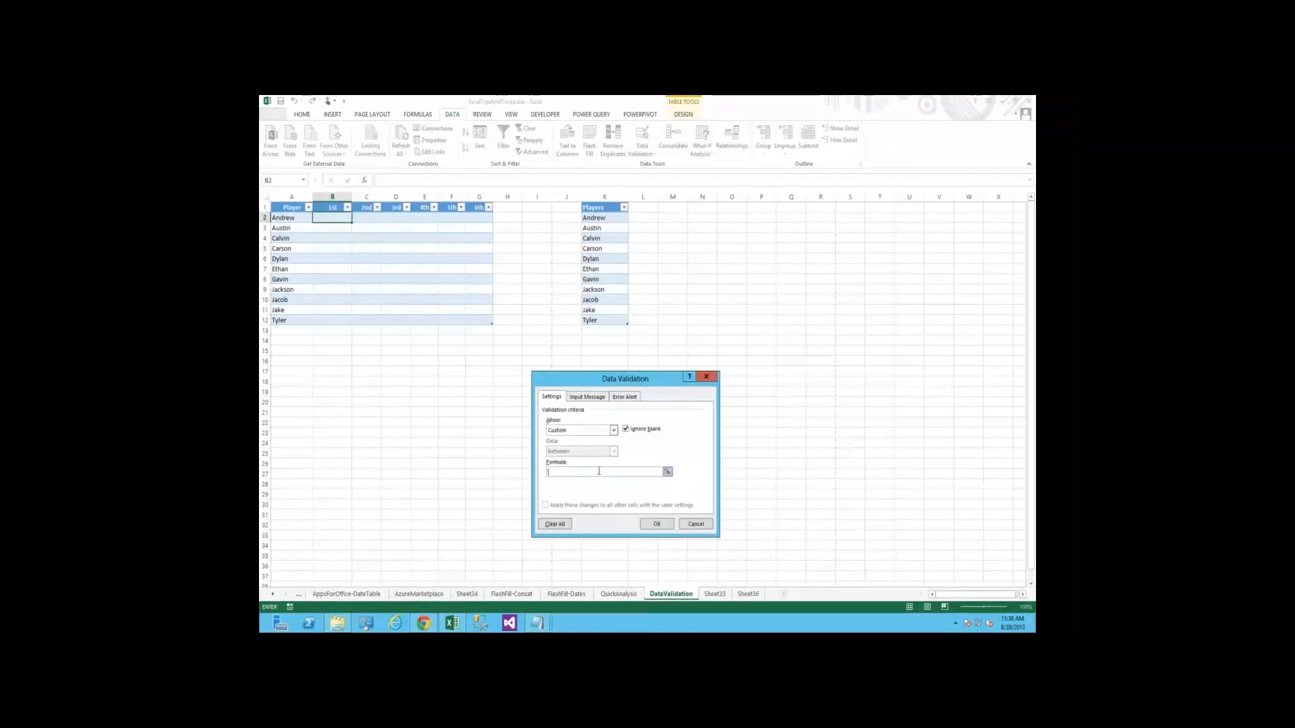
key("ctrl+v")
type("+")
key("Left")
key("BackSpace")
key("BackSpace")
key("BackSpace")
Add a Stop error alert titled "Duplicate Player" with the message "choose different position", and apply the validation to B2
left_click(625, 397)
left_click(627, 443)
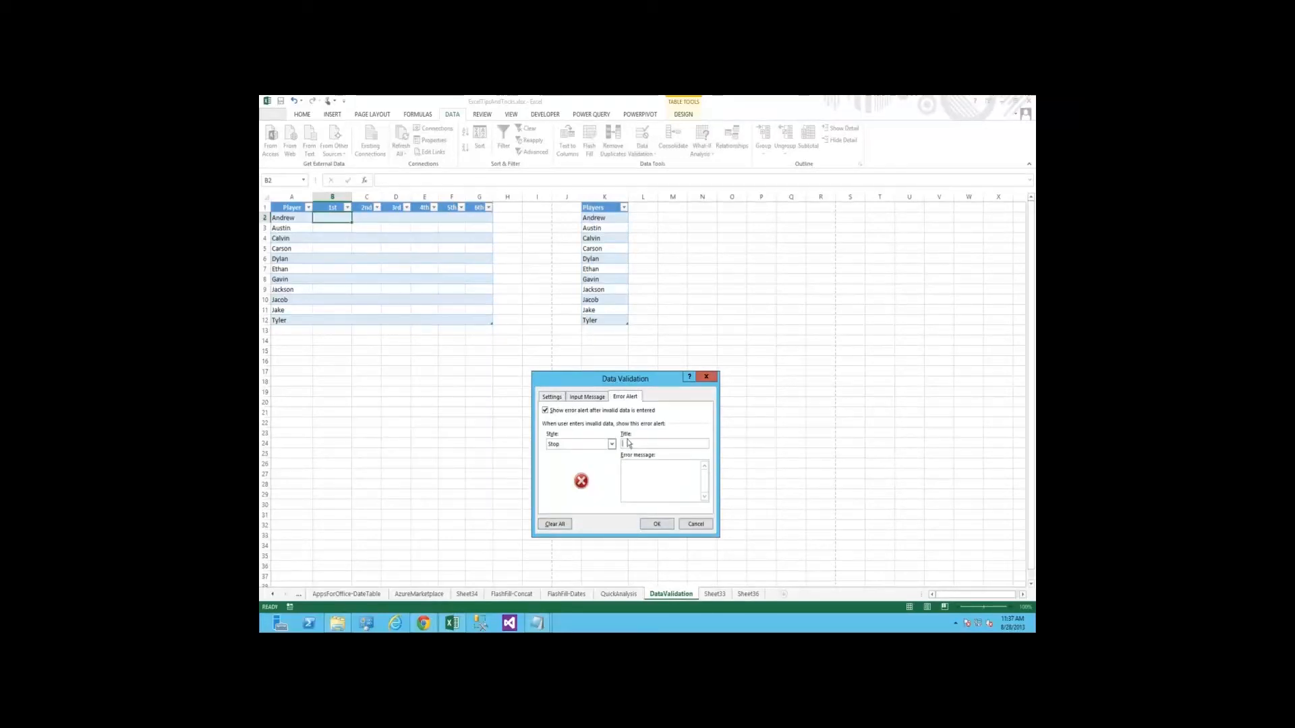
type("Duplicate Player")
key("Tab")
type("choose different position")
key("Return")
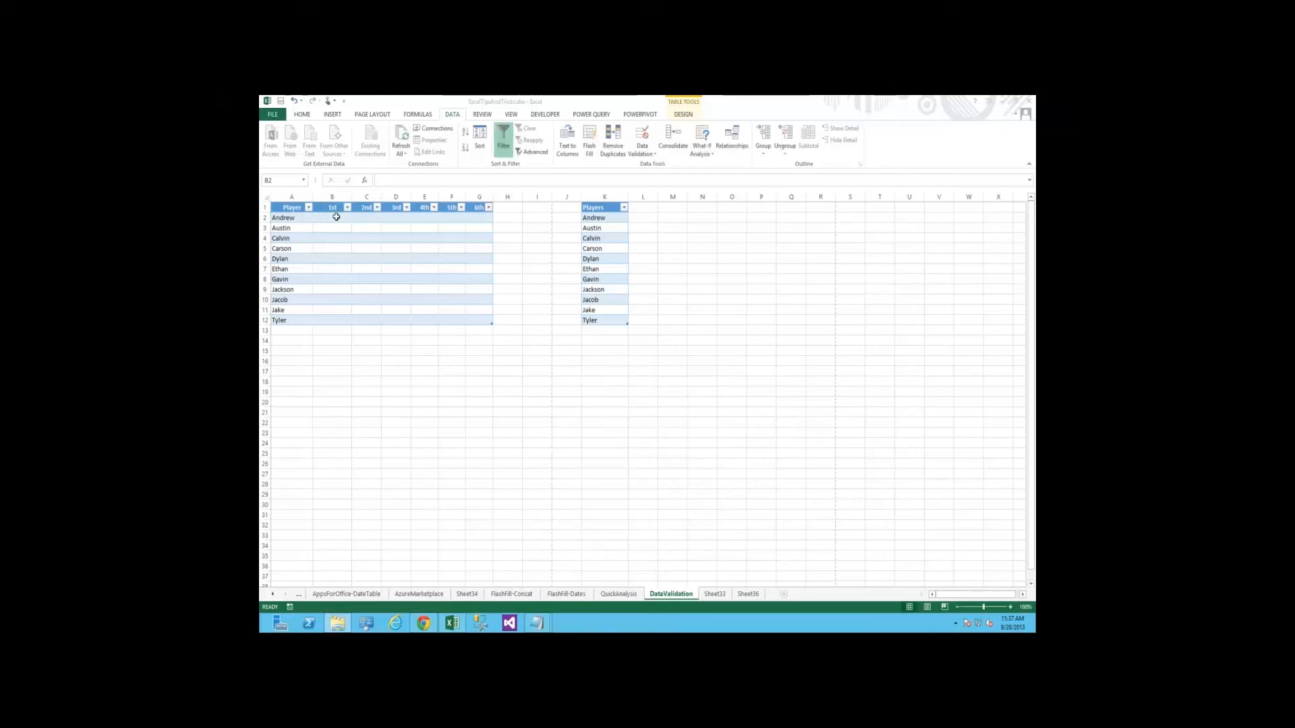
Copy B2 with its validation rule to C2:G12 and to the remaining 1st column cells B3:B12
key("ctrl+c")
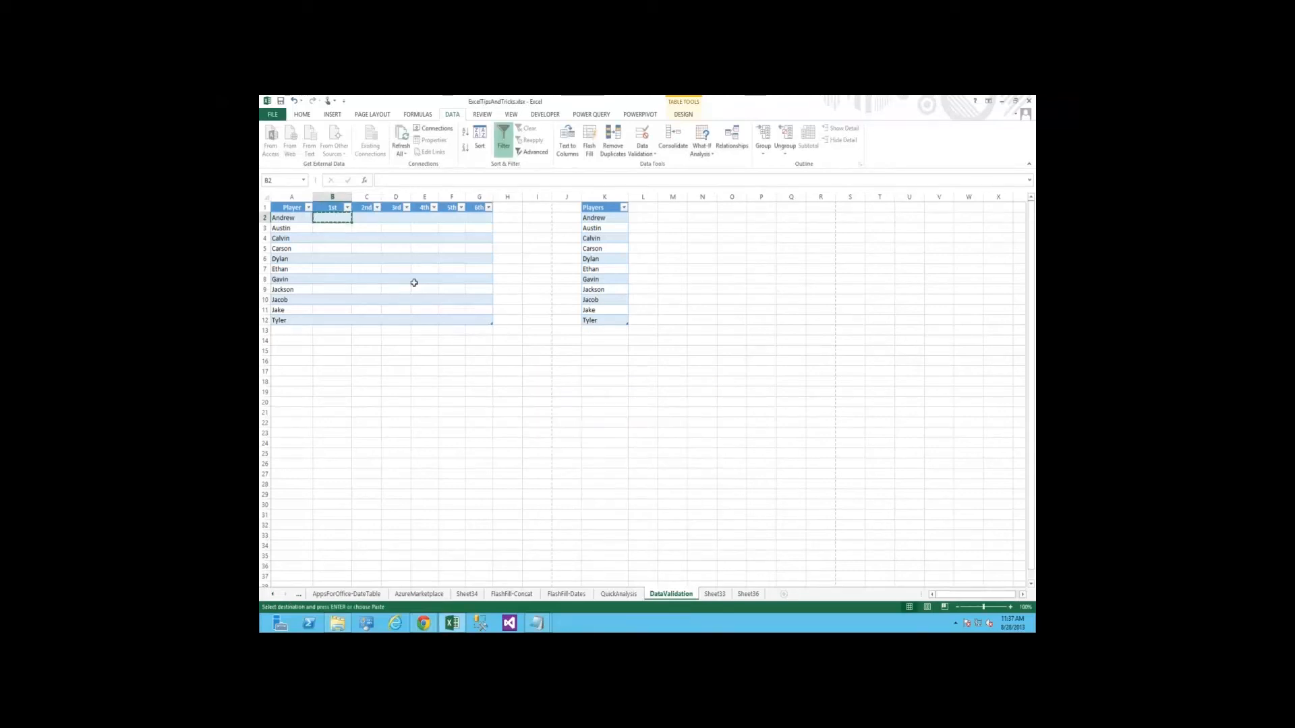
left_click_drag(366, 218, 398, 249)
left_click_drag(476, 320, 477, 319)
key("ctrl+v")
left_click(337, 218)
left_click_drag(333, 228, 335, 320)
key("ctrl+v")
key("Escape")
left_click(331, 361)
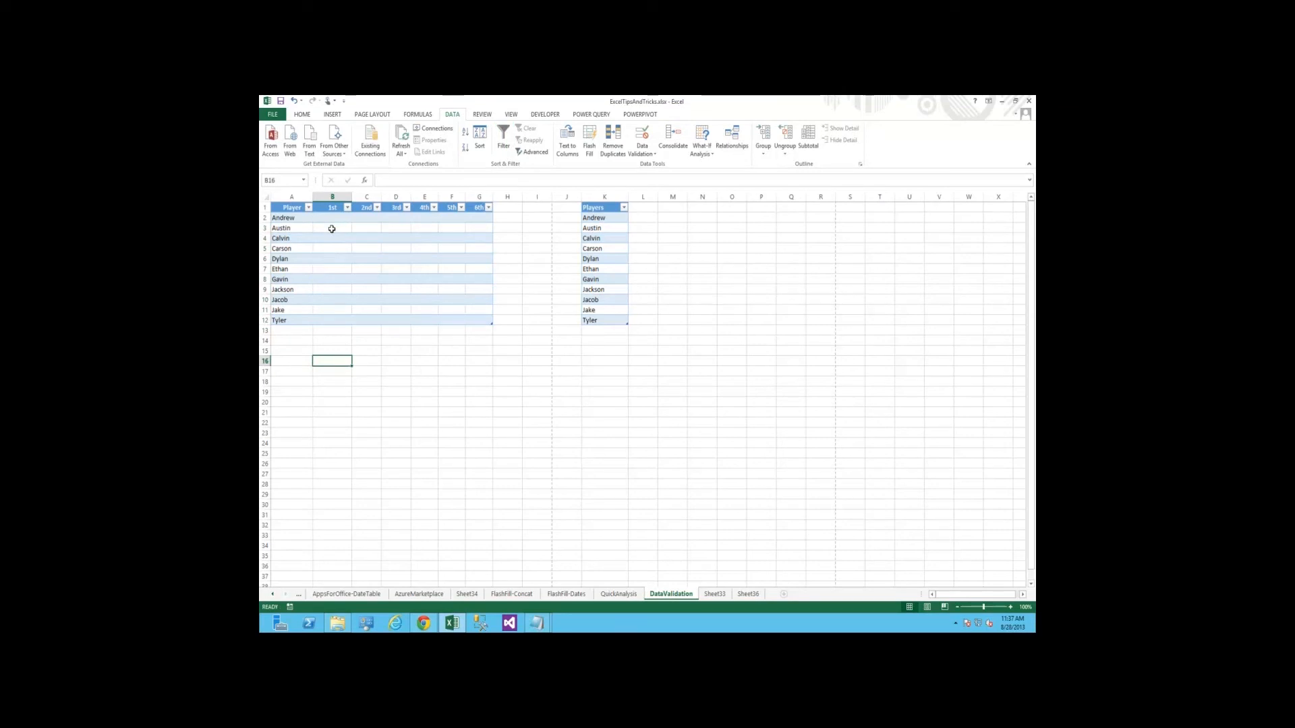
Check how the copied validation formula adjusts its references in cells B4 and C3
left_click(332, 229)
left_click(333, 248)
key("Up")
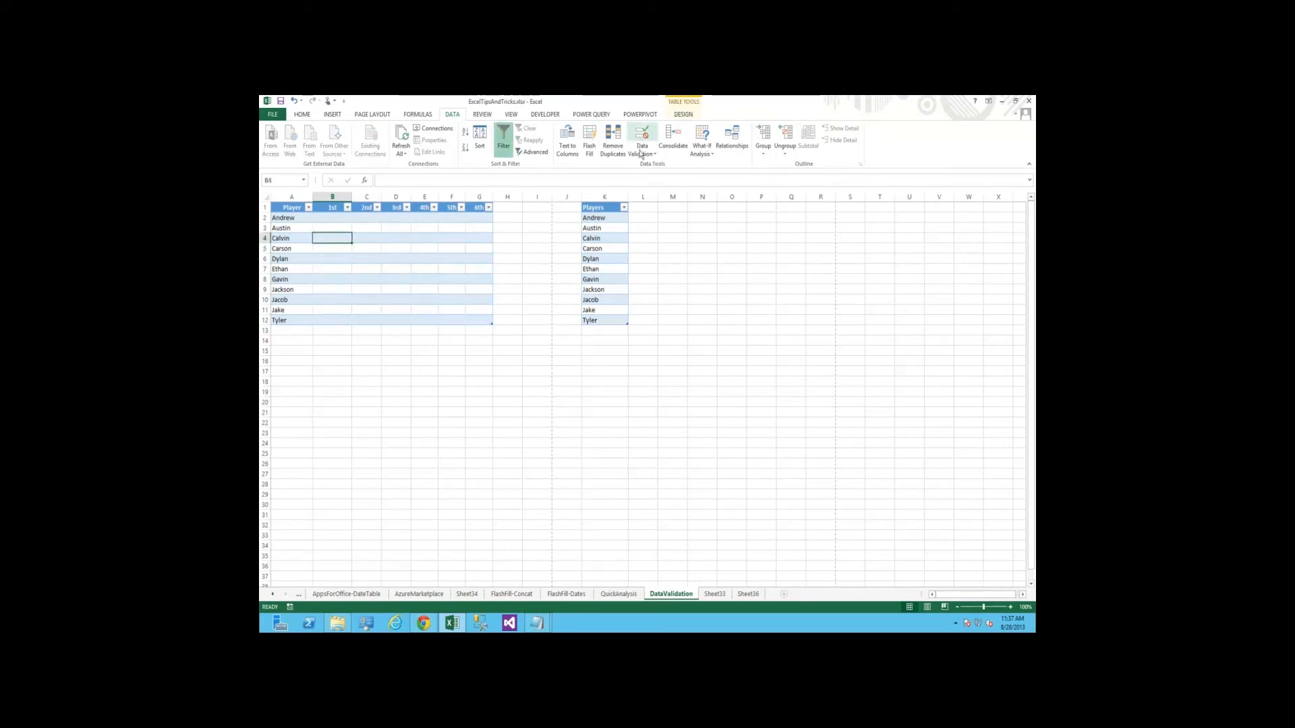
left_click(641, 152)
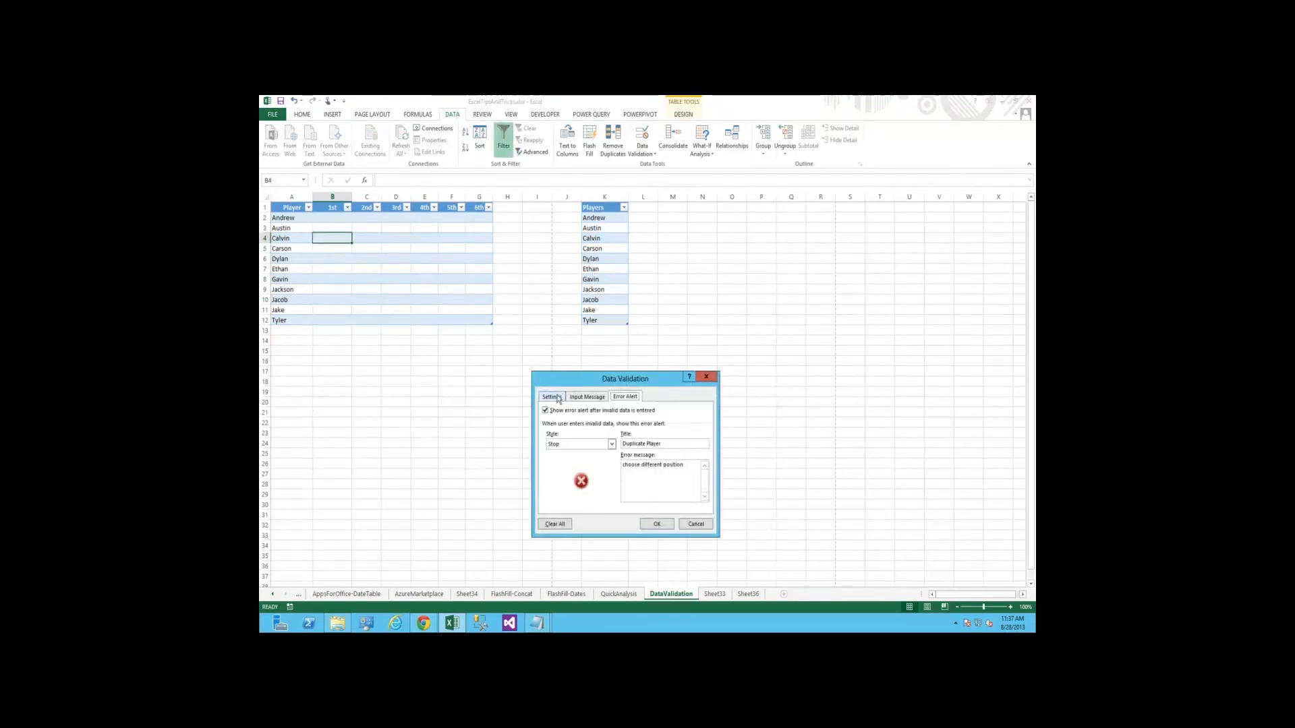
left_click(552, 397)
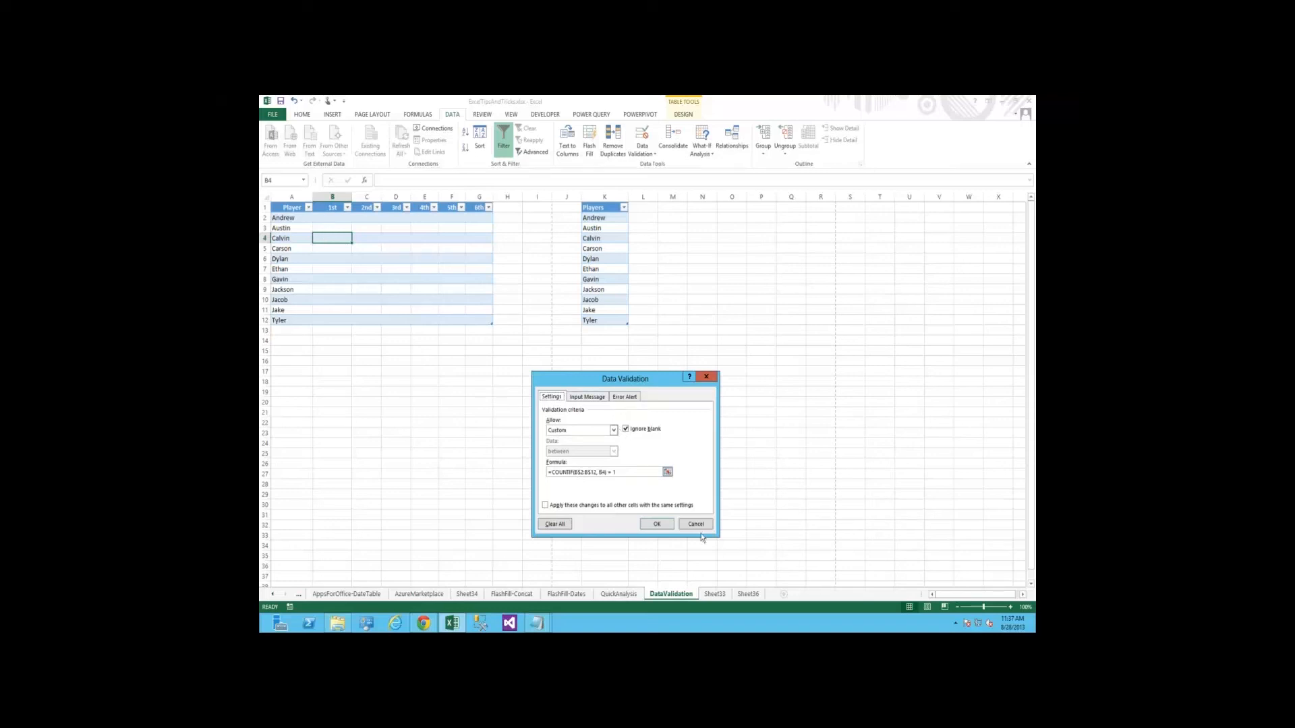
key("Return")
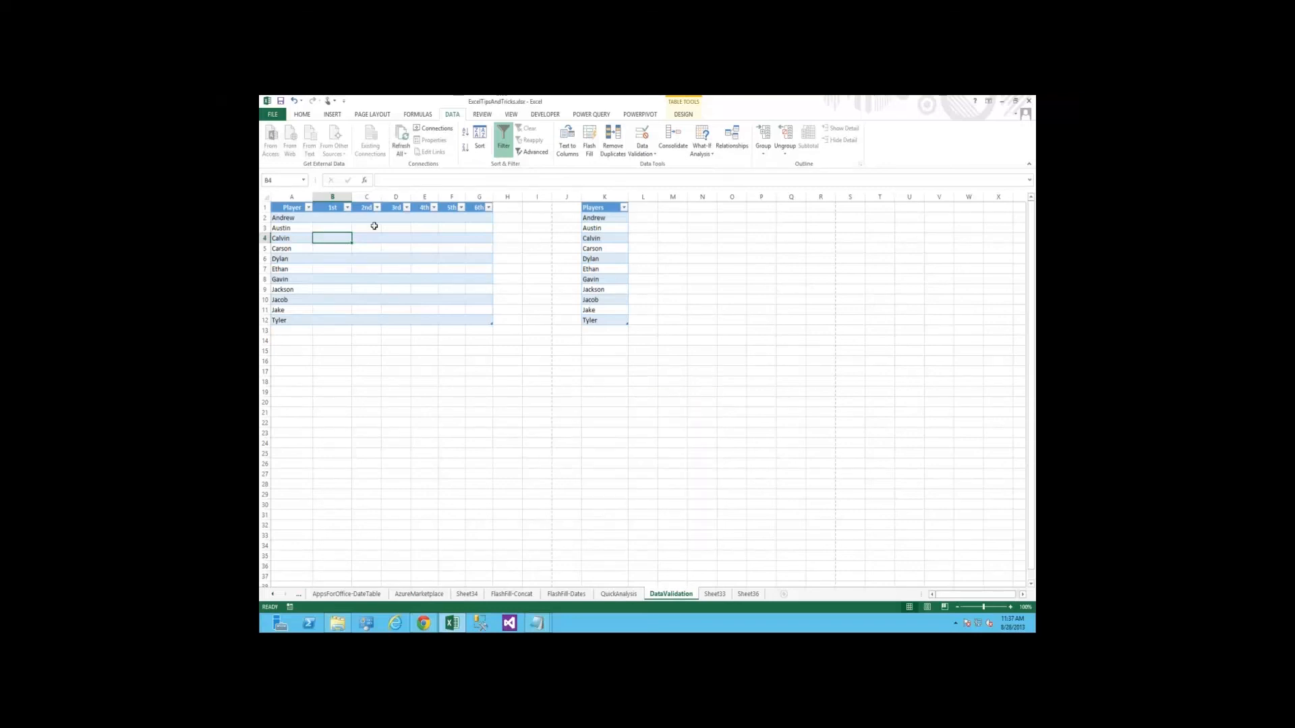
left_click(374, 226)
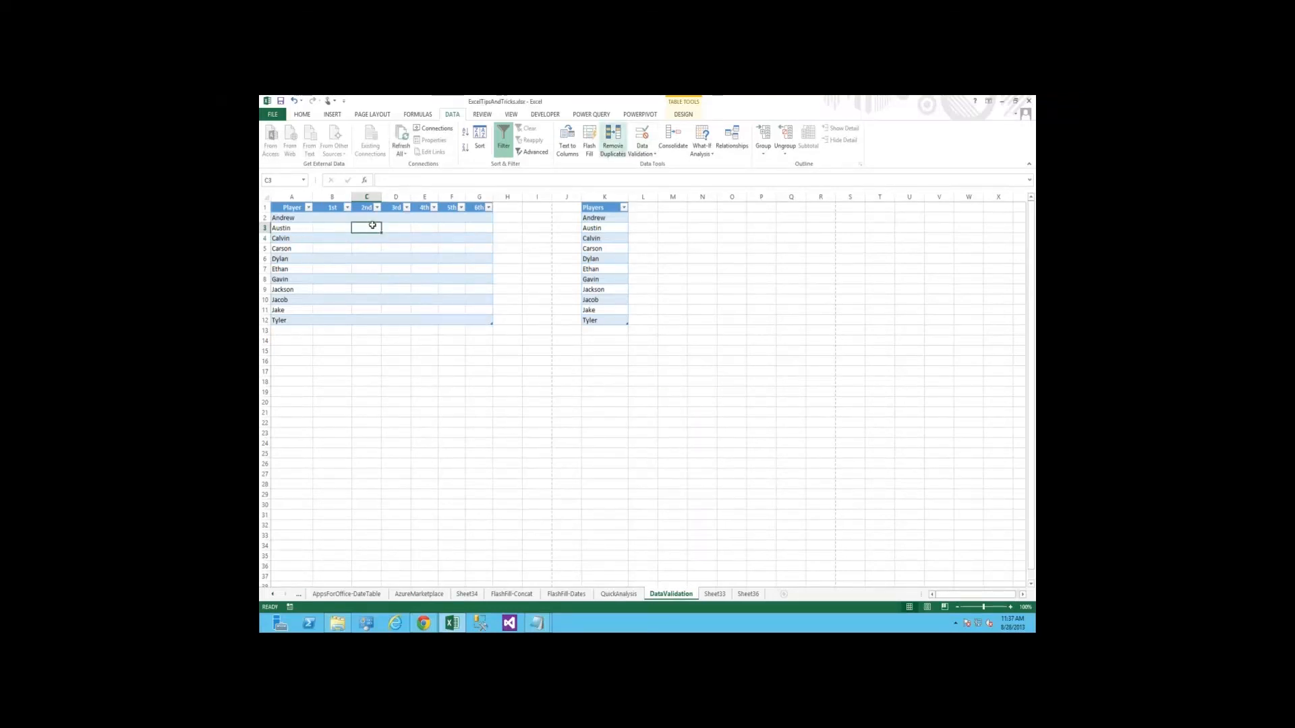
left_click(645, 133)
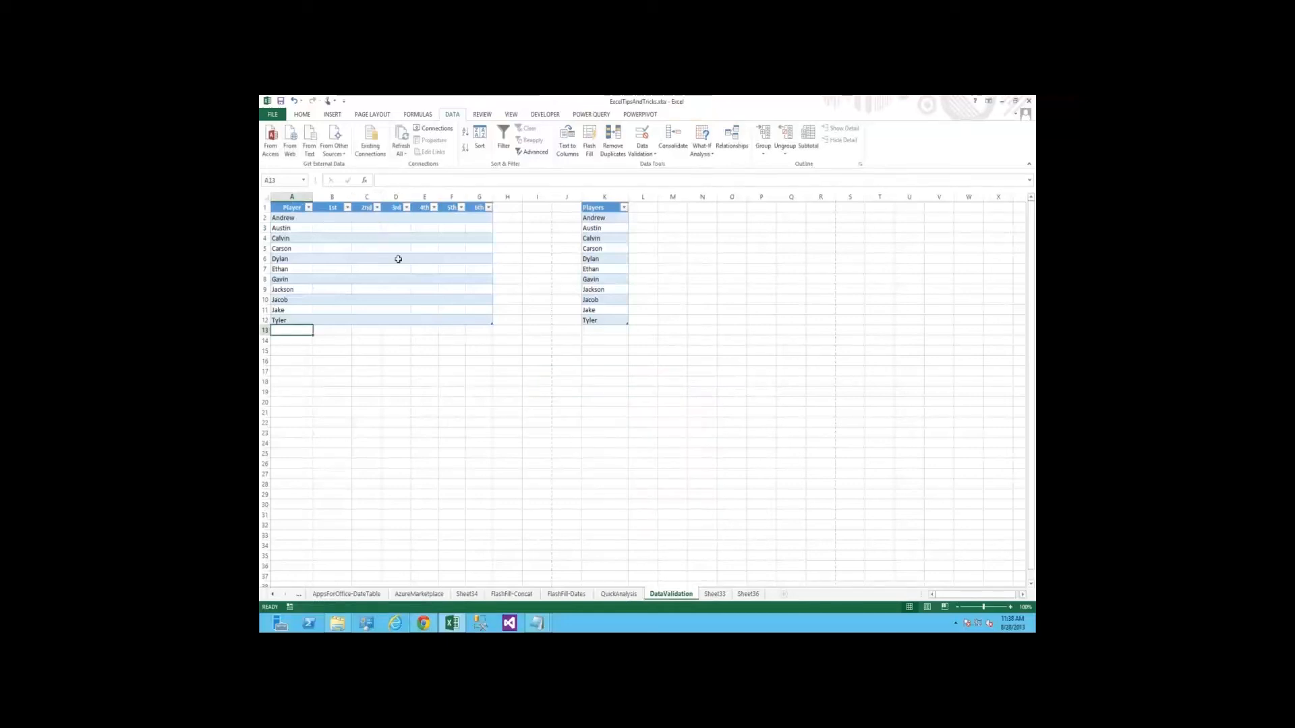
Enter the positions First, Second, Third and Pitcher in B2:B5 of the 1st column
key("ctrl+Home")
key("Down")
key("Right")
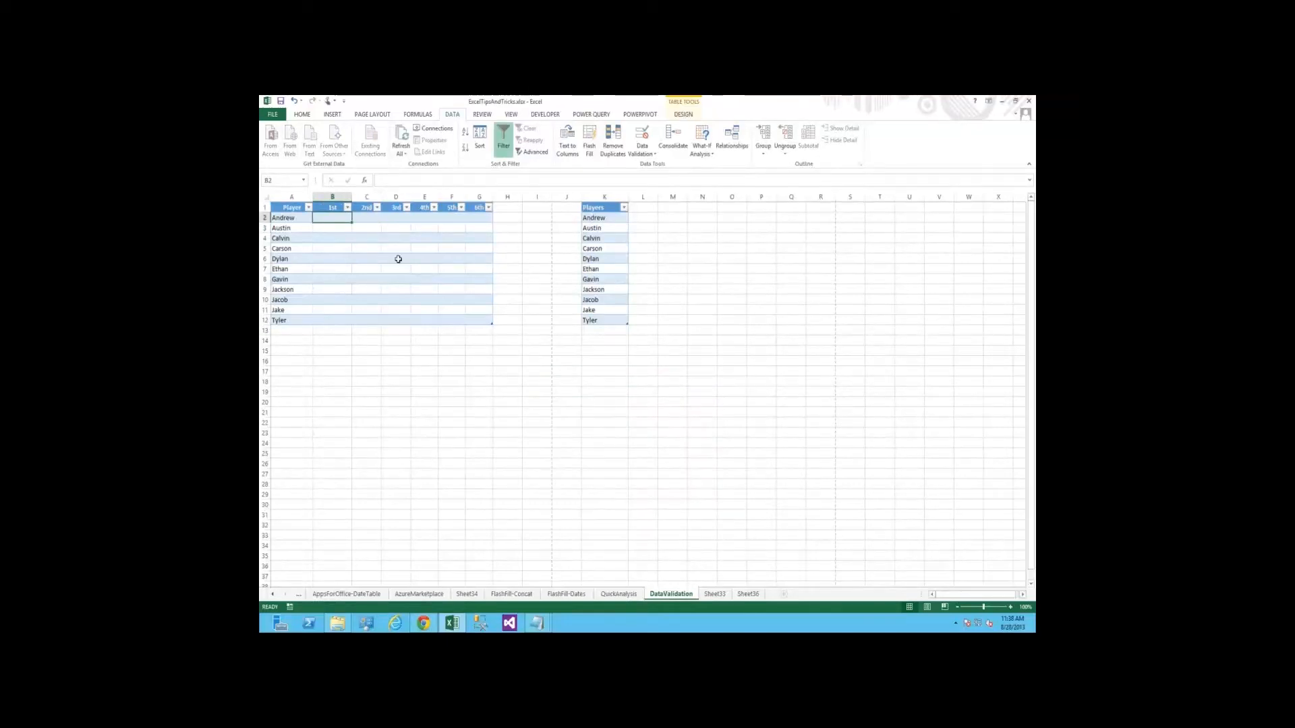
type("First")
key("Return")
type("Second")
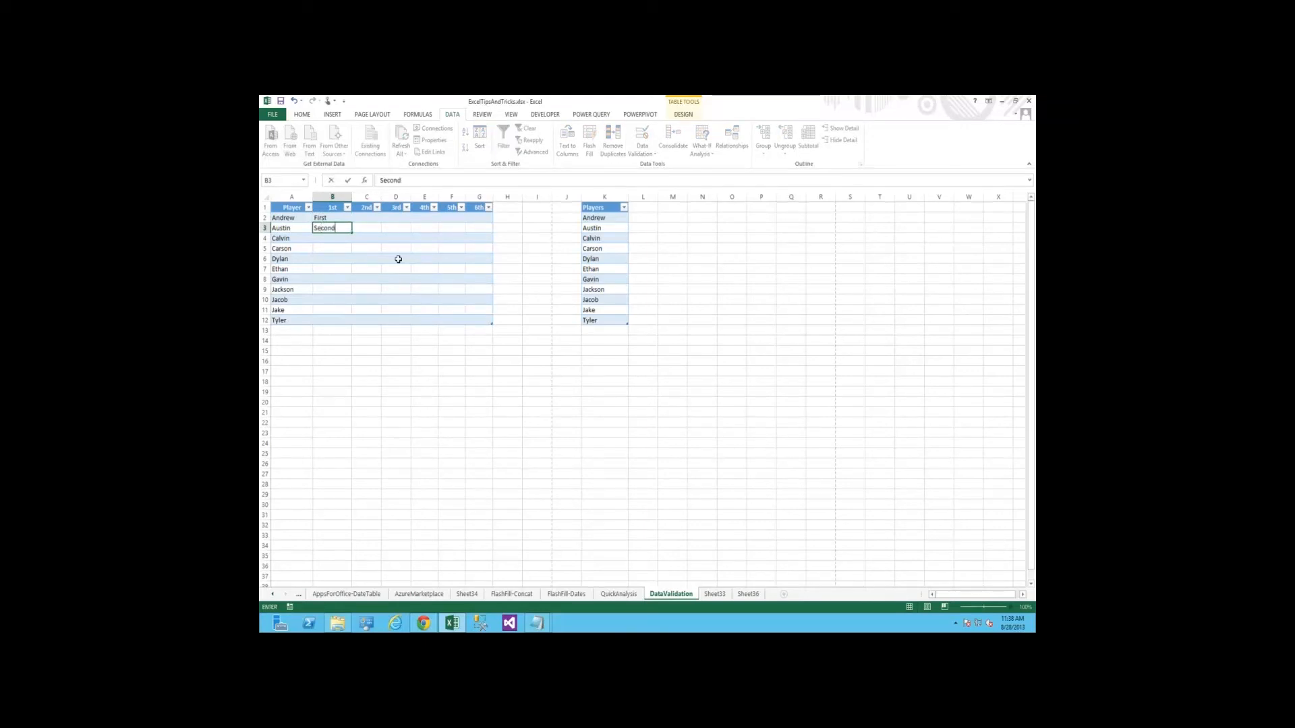
key("Return")
type("Third")
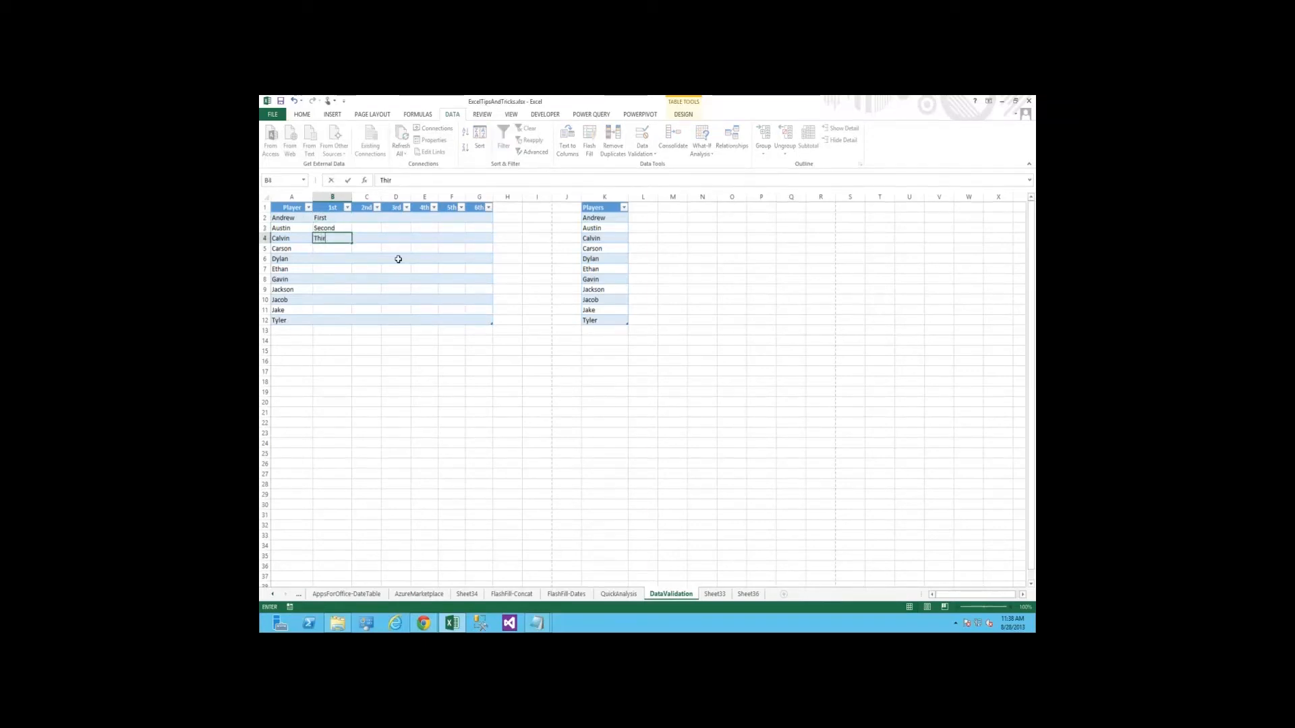
key("Return")
type("Pitch")
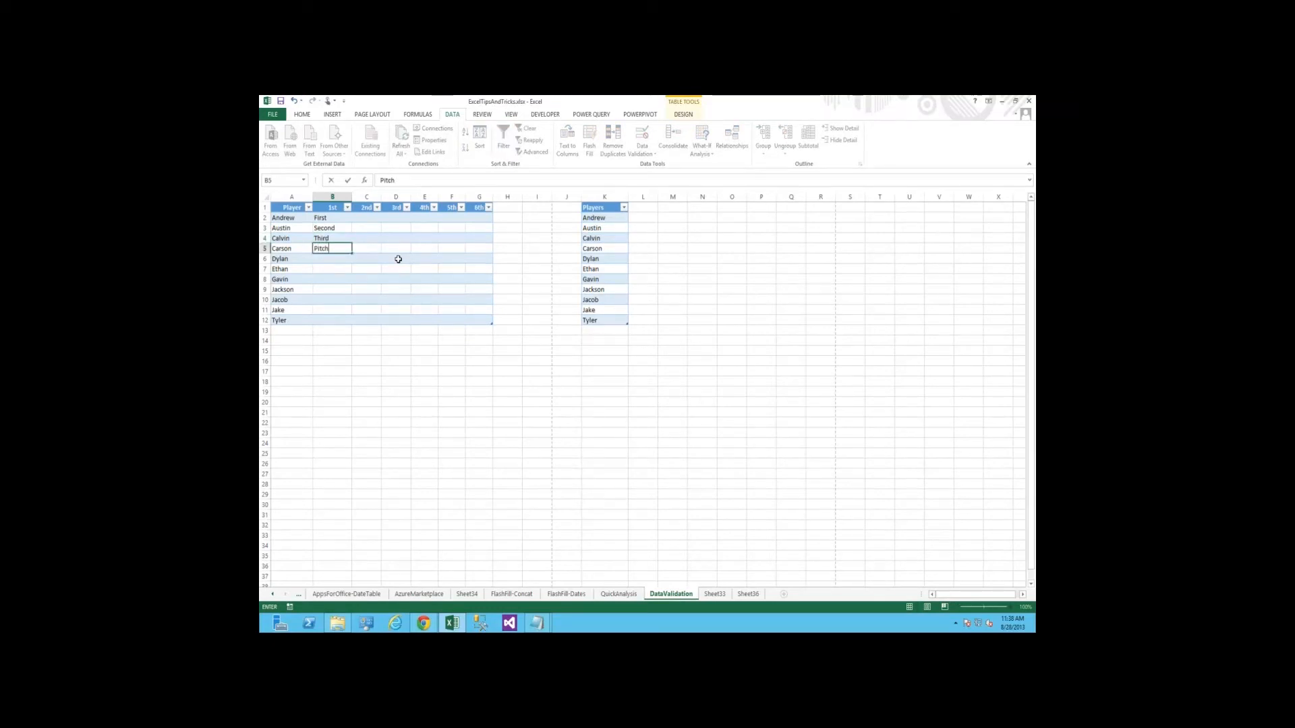
type("er")
key("Return")
type("Pitcher")
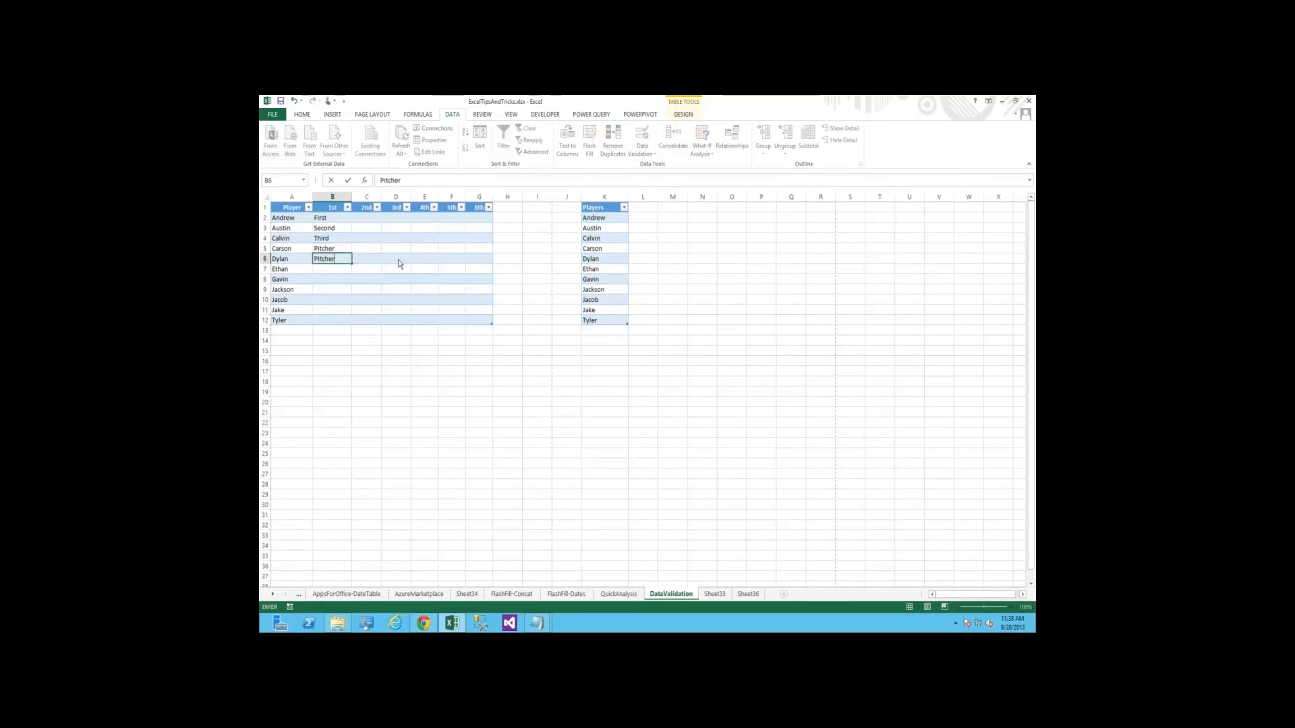
Try the duplicate position Pitcher in B6, cancel it, and enter Catcher there instead
key("Return")
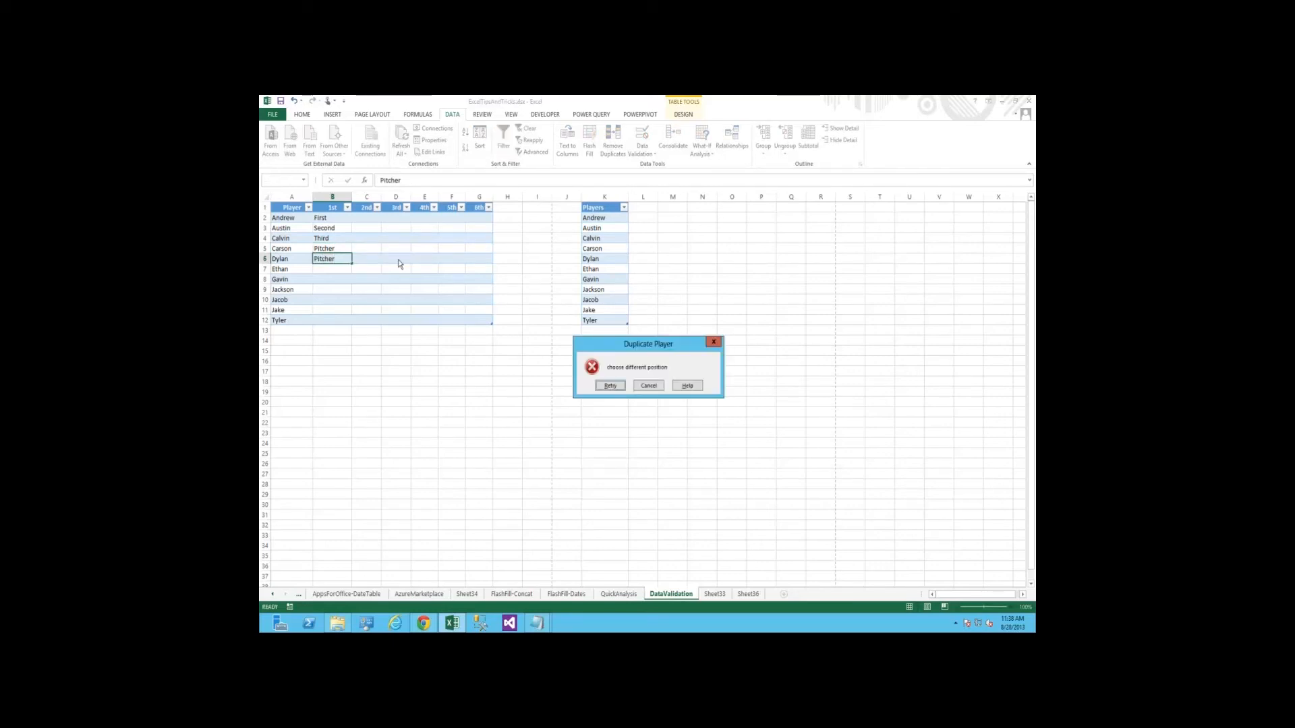
left_click(646, 384)
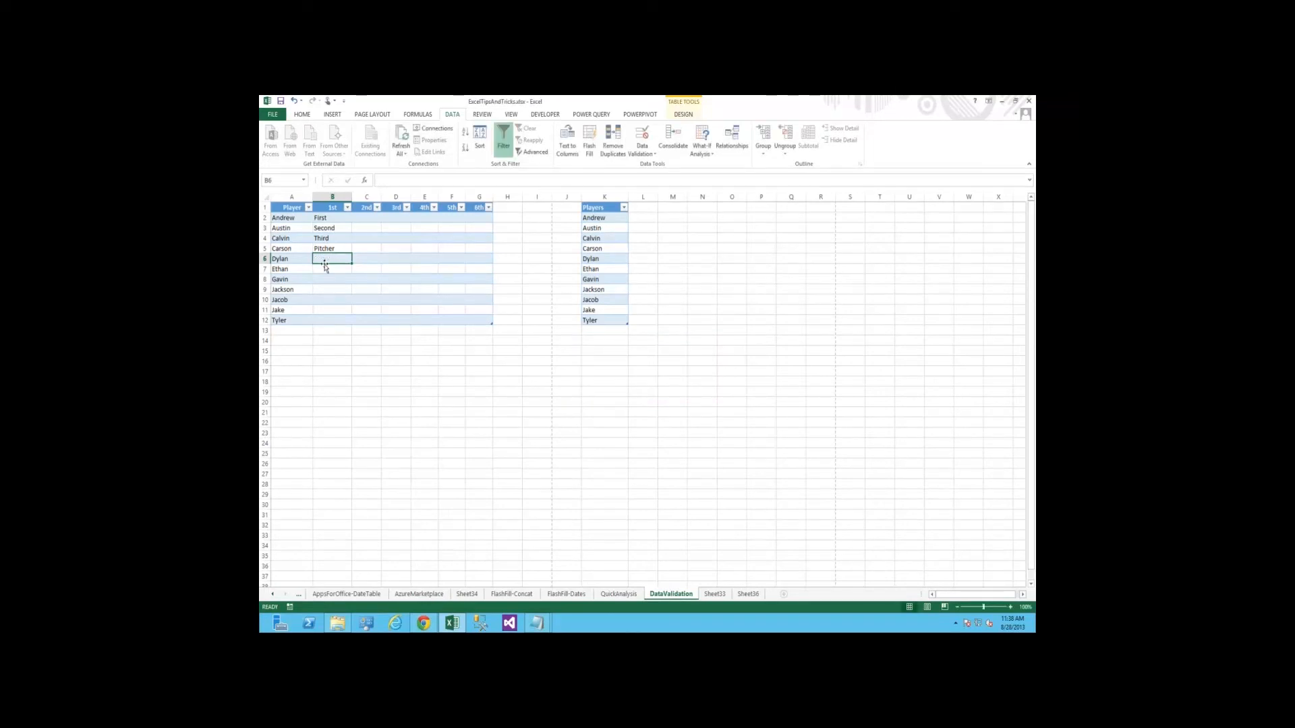
type("Catcher")
key("Return")
key("Down")
key("shift+Down")
key("shift+Down")
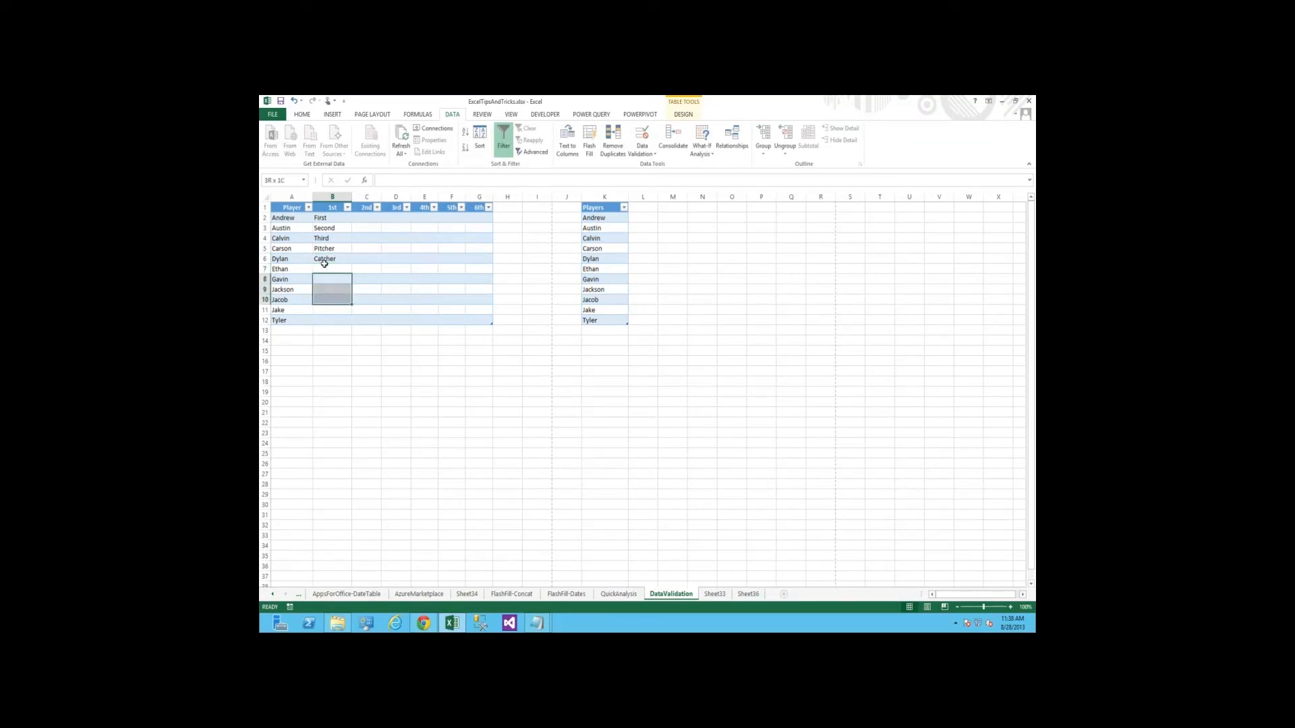
key("Right")
key("Up")
key("Up")
key("Left")
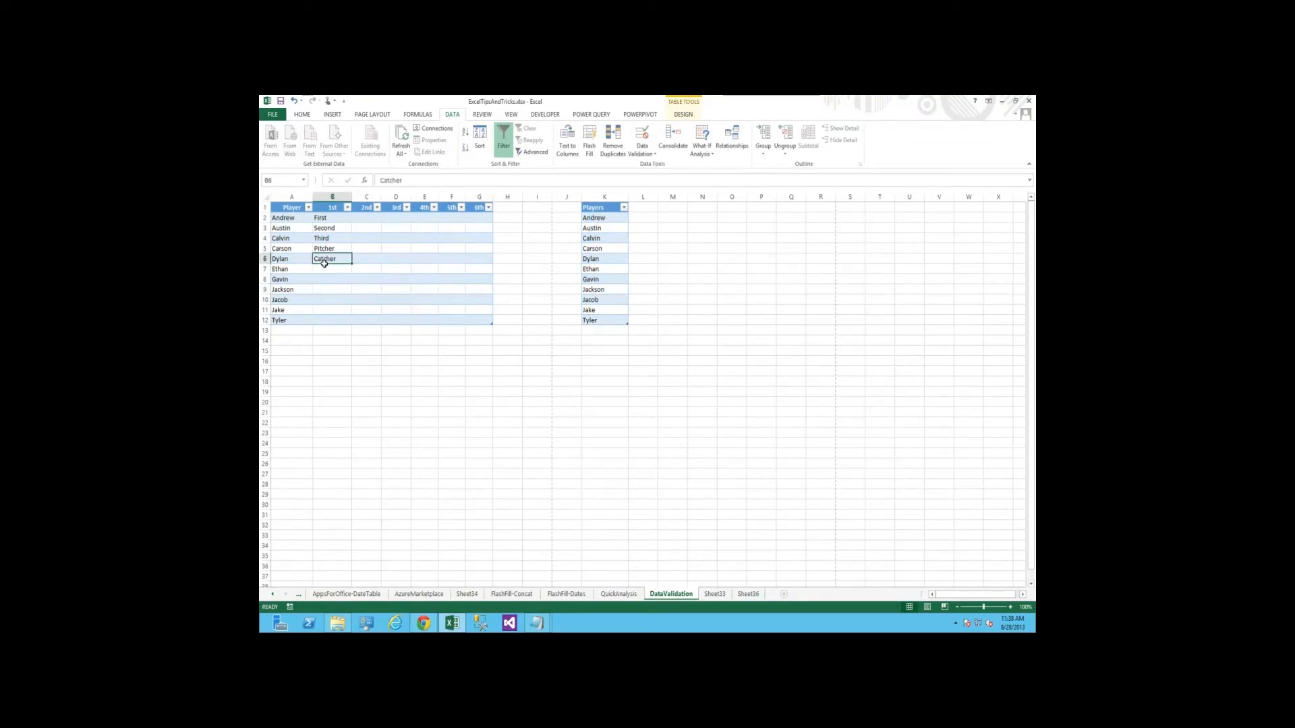
key("Up")
key("Left")
key("Up")
key("Up")
key("Up")
key("shift+Down")
key("ctrl+shift+Down")
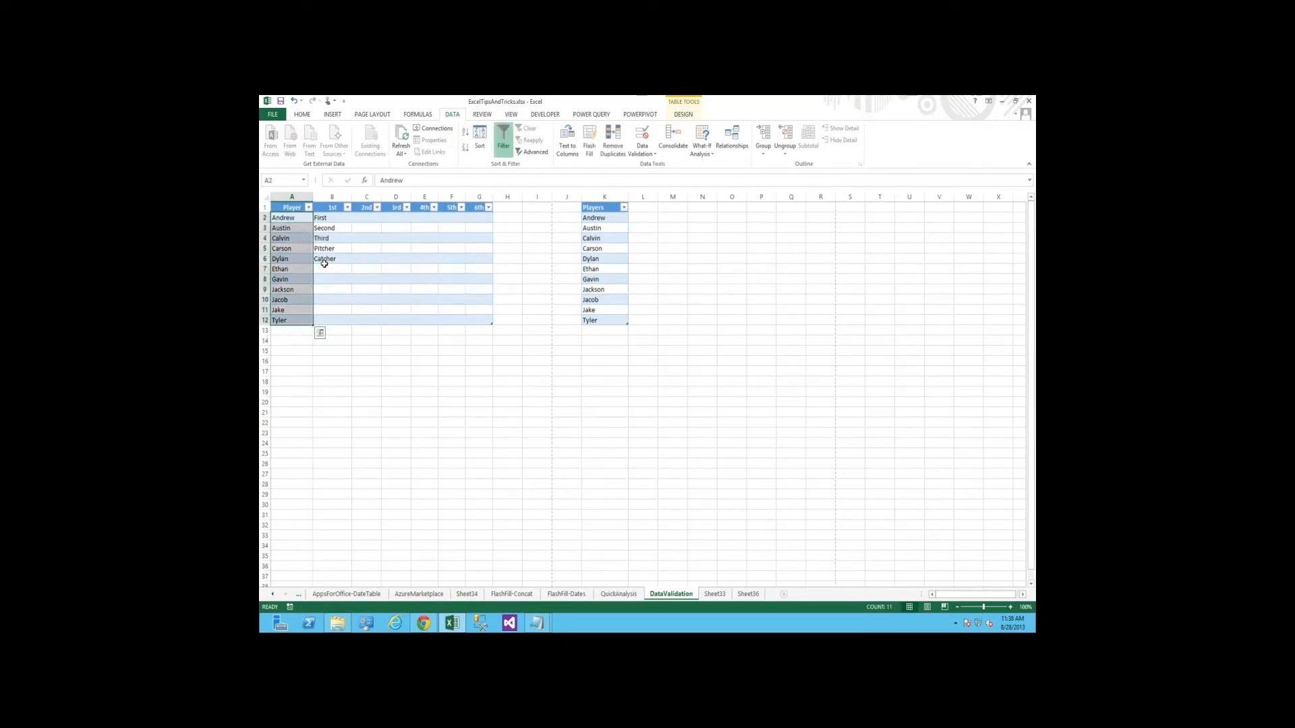
key("Right")
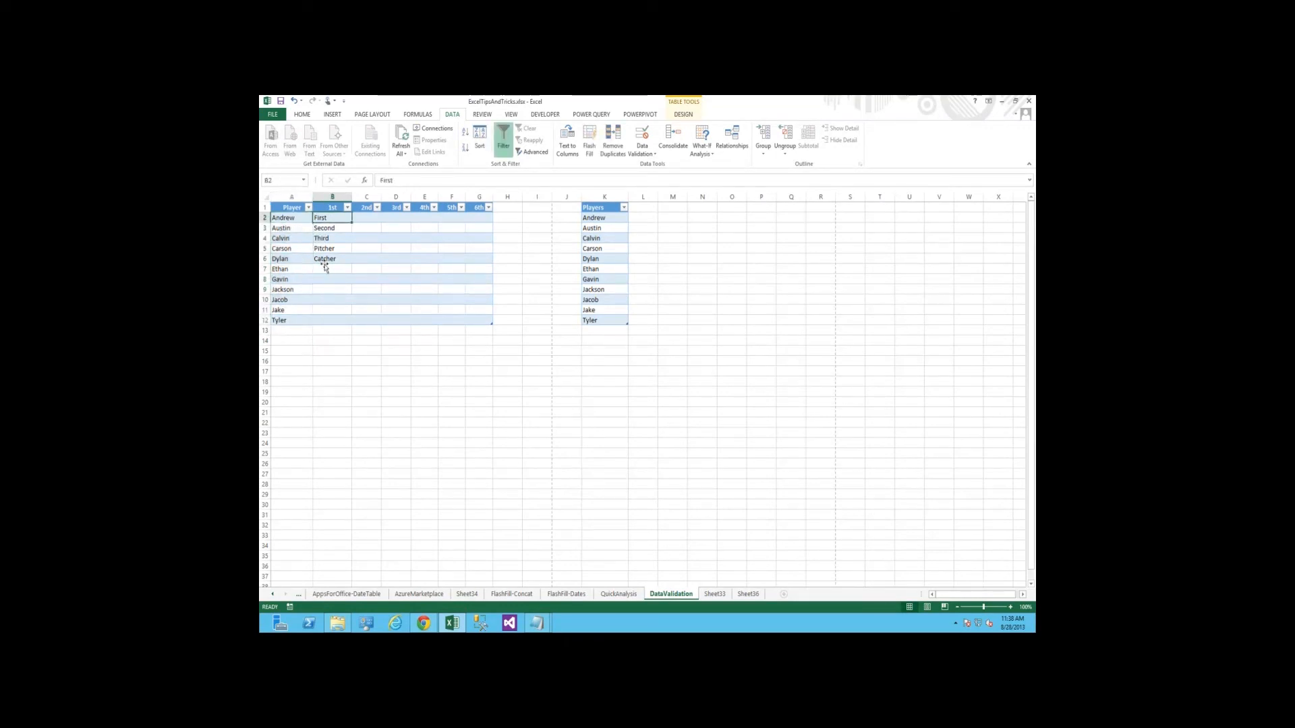
key("ctrl+shift+Down")
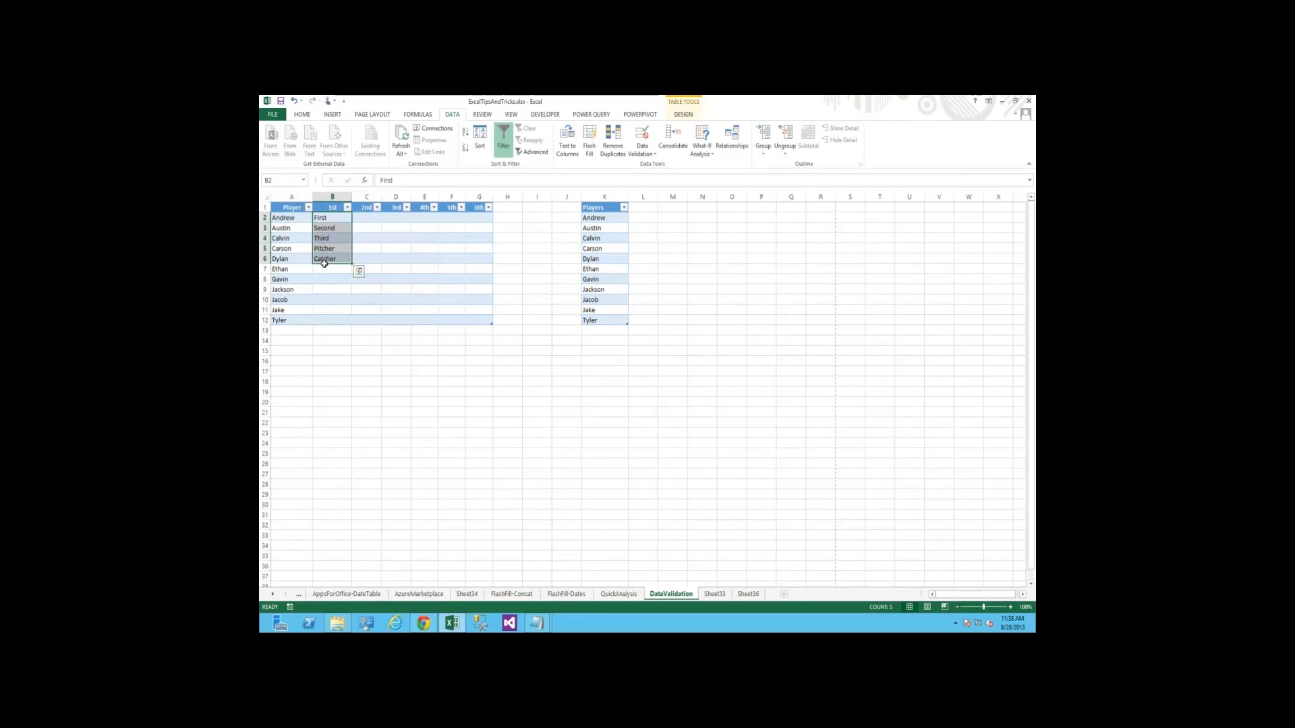
key("Down")
key("Down")
key("ctrl+Down")
key("ctrl+Down")
key("shift+Up")
key("shift+Up")
key("shift+Up")
key("shift+Up")
key("shift+Up")
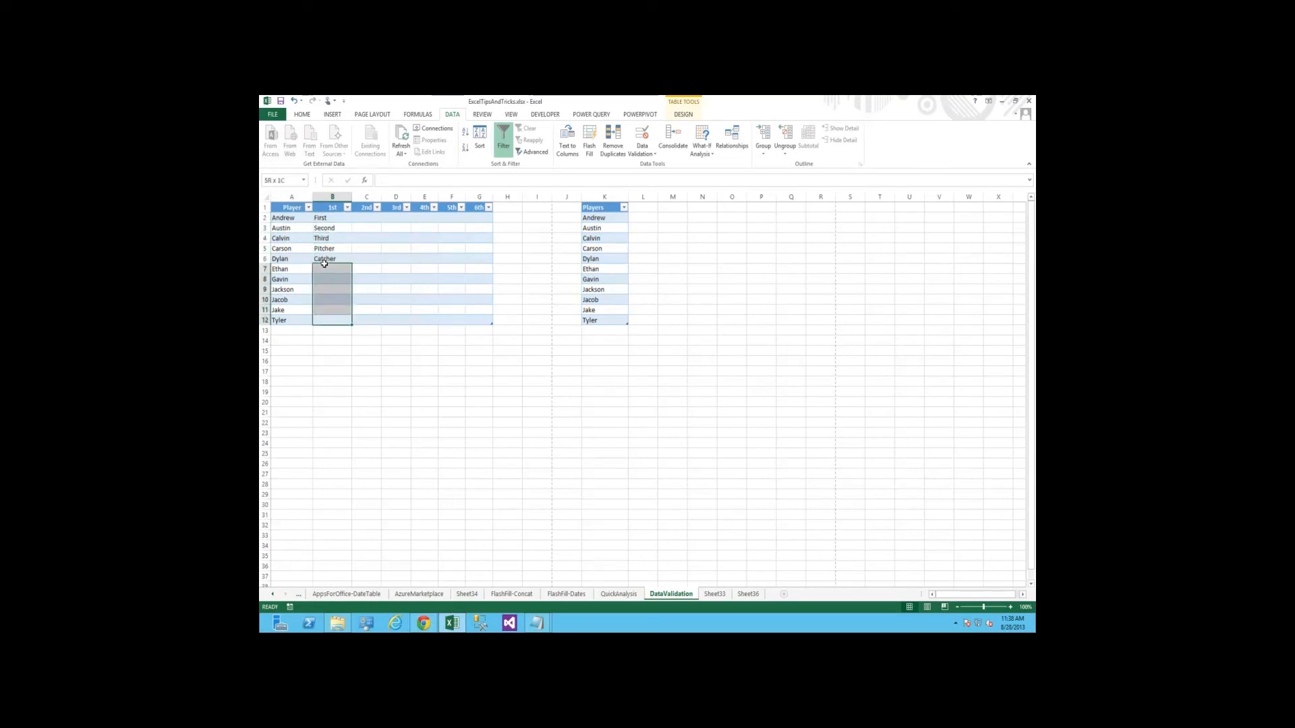
key("shift+Up")
key("shift+Up")
key("shift+Up")
key("shift+Up")
key("shift+Up")
key("Right")
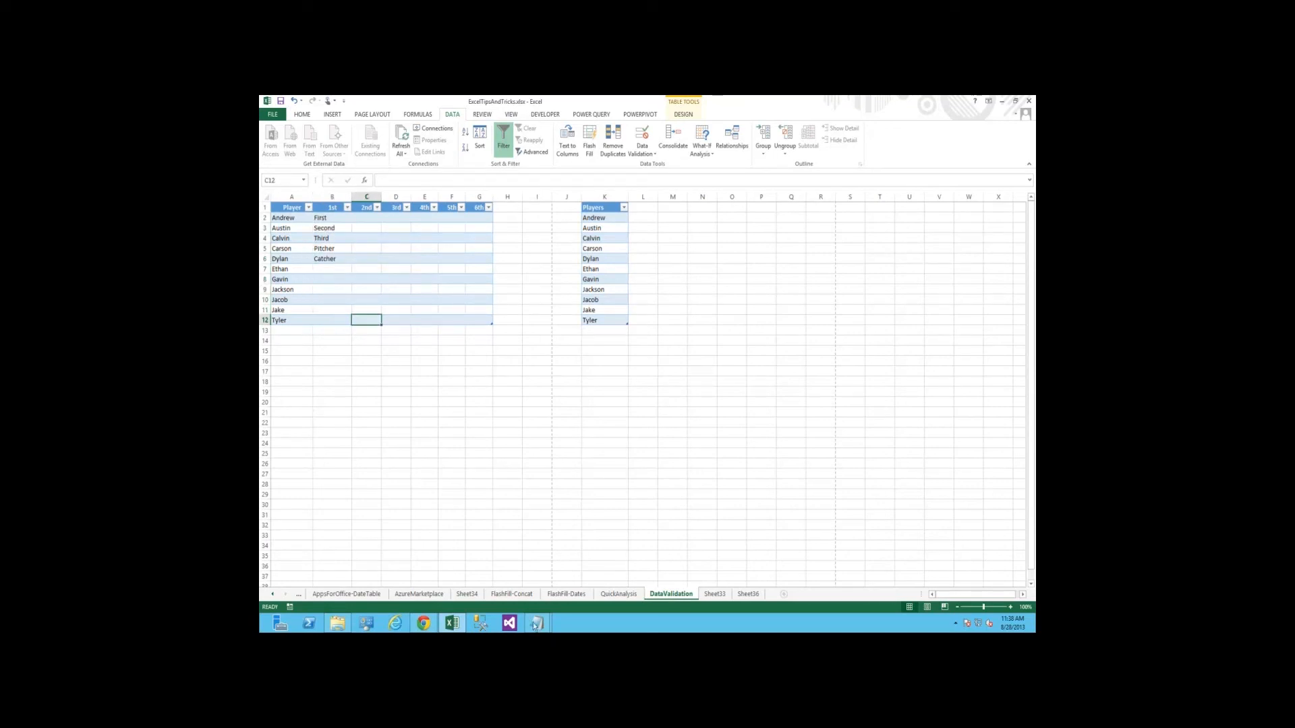
left_click(424, 473)
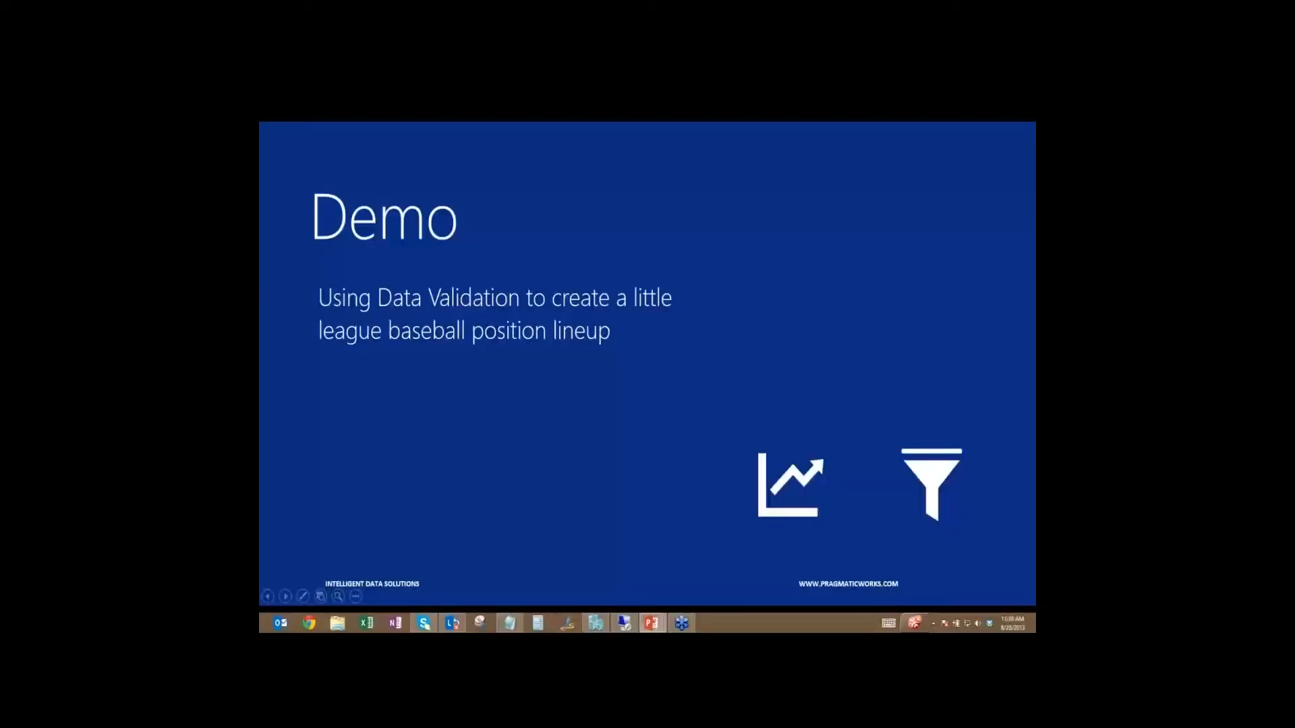
key("Right")
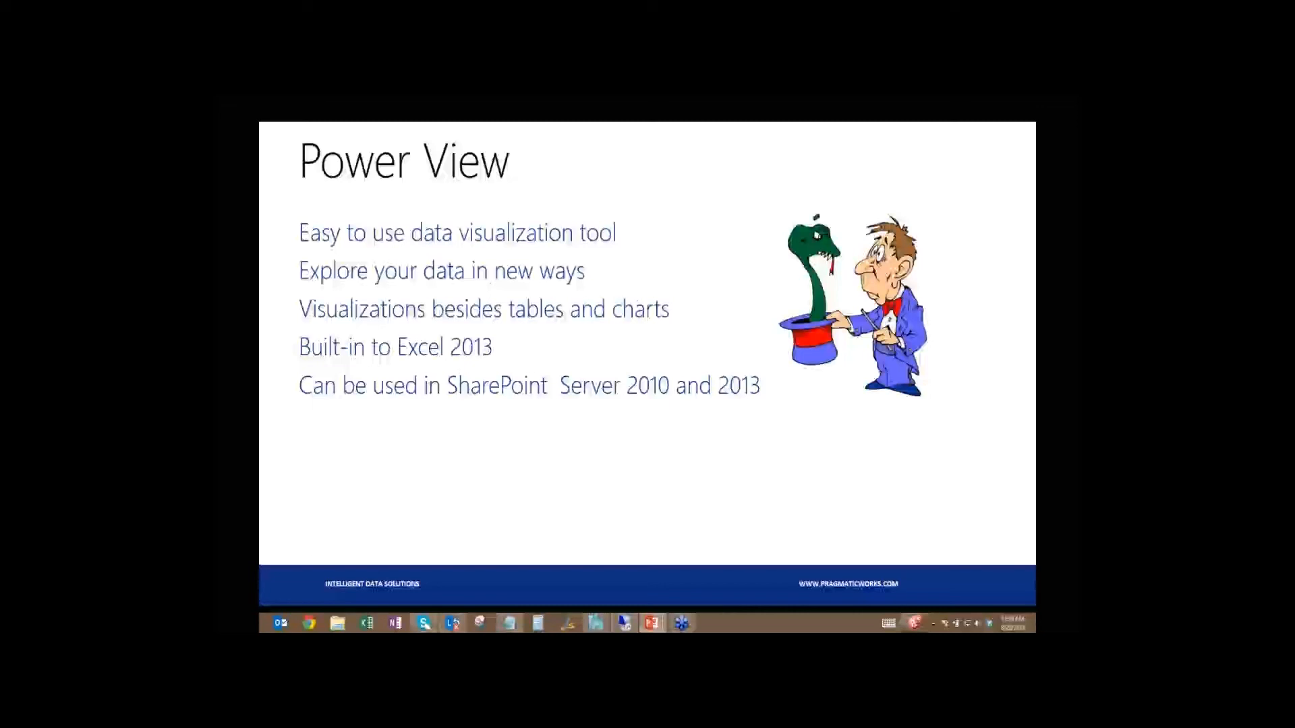
key("Right")
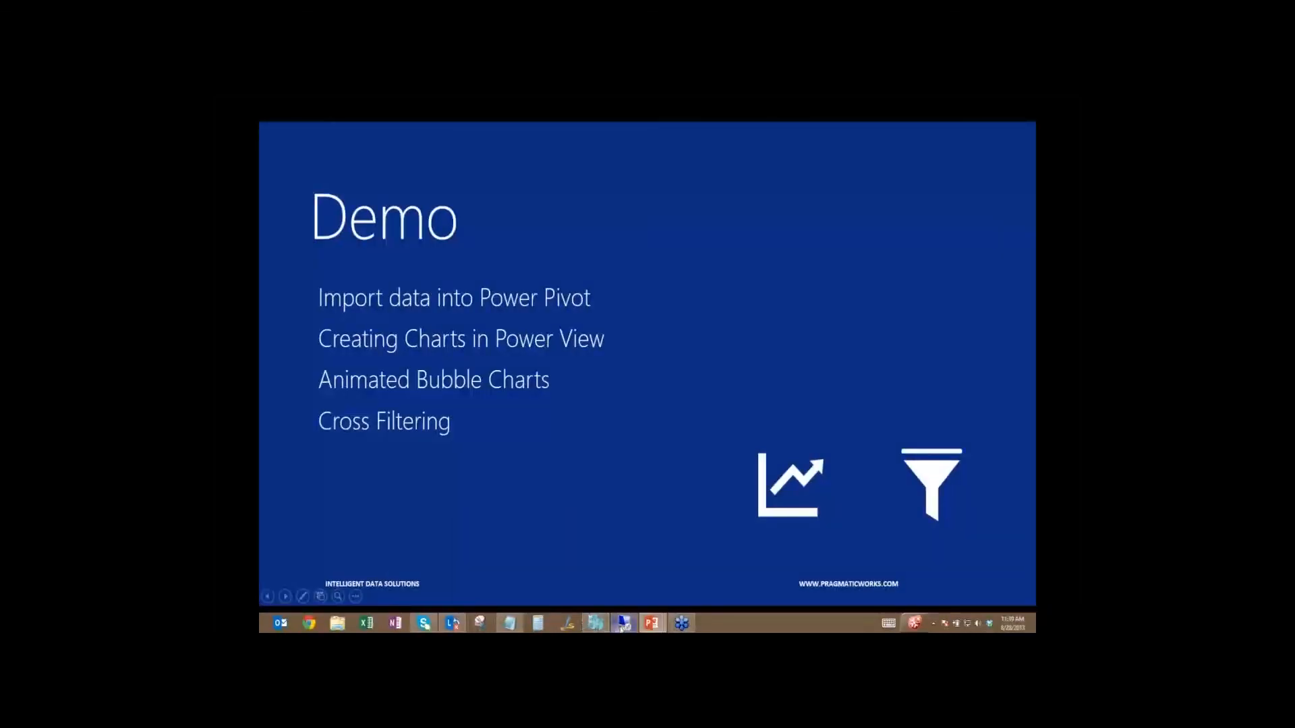
Switch from the slide show back to the Excel workbook in the remote desktop session
left_click(622, 626)
left_click(507, 473)
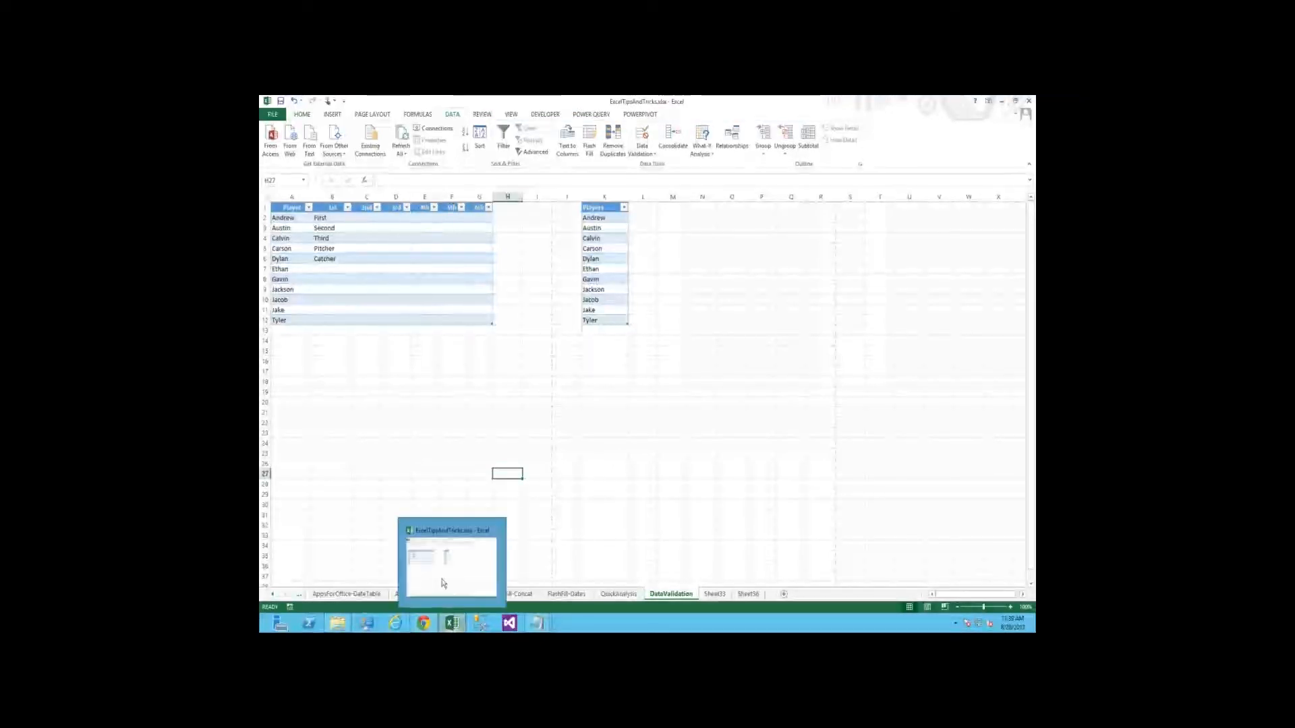
Create a new blank workbook and open its PowerPivot data model window
right_click(452, 623)
left_click(449, 584)
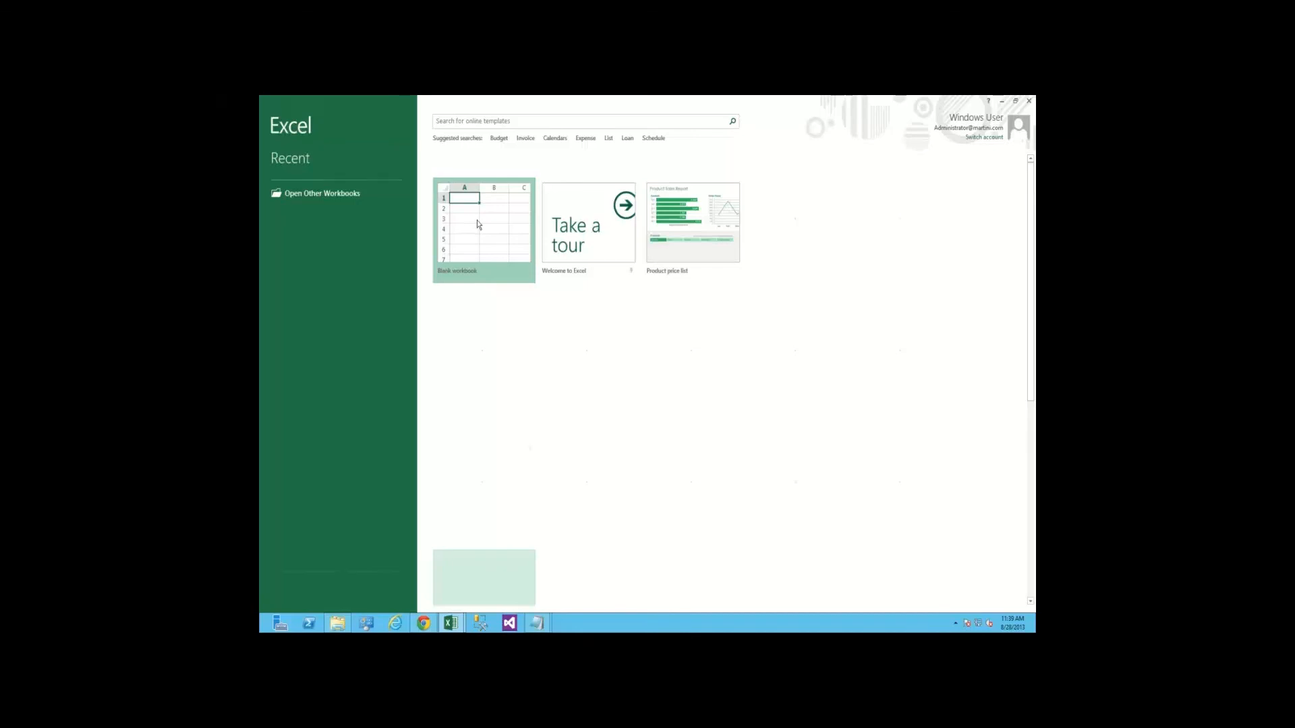
left_click(478, 225)
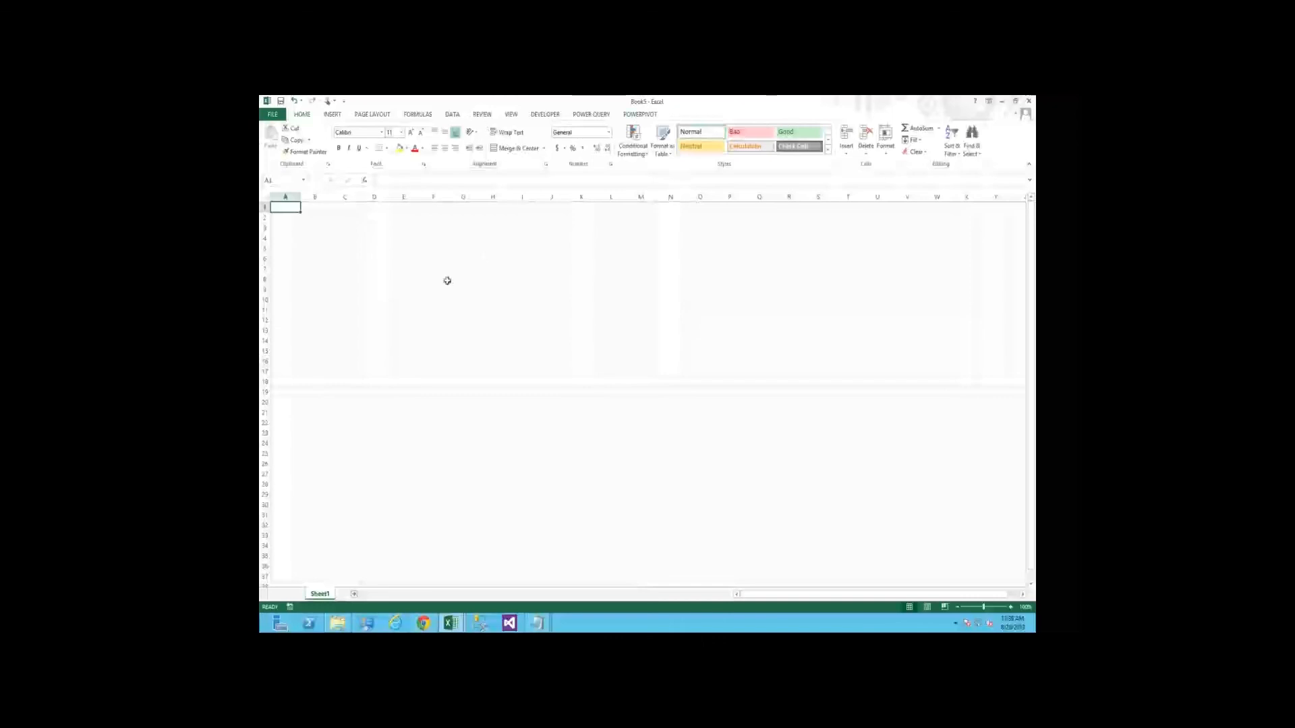
left_click(642, 114)
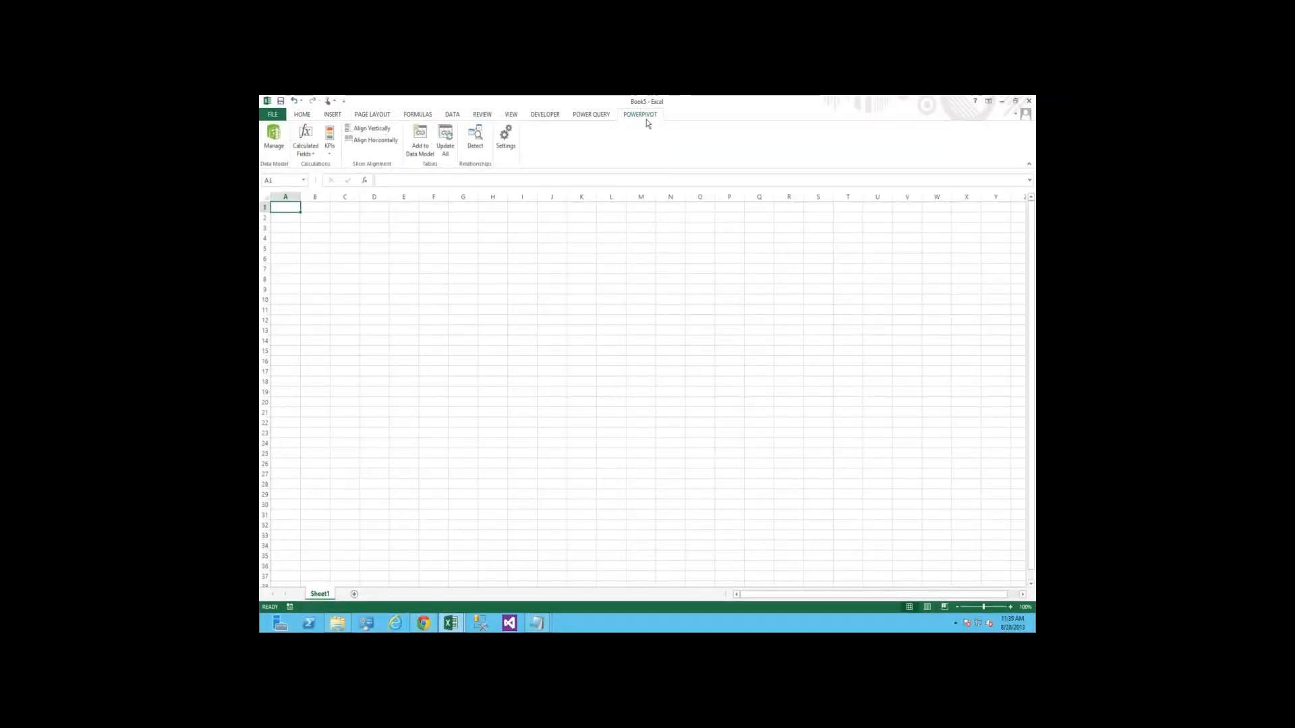
left_click(276, 140)
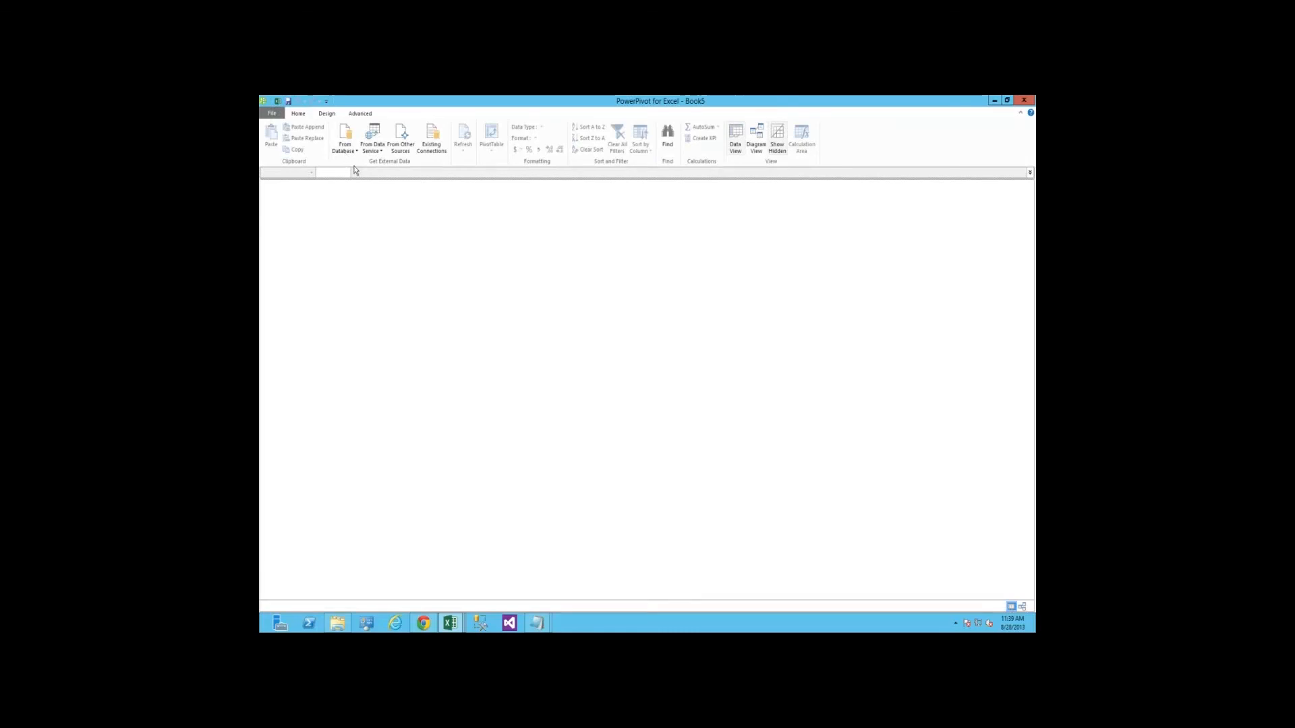
Connect the table import to the SQL Server named demo, using the AdventureWorksDW2013 database, and continue to the table selection
left_click(347, 146)
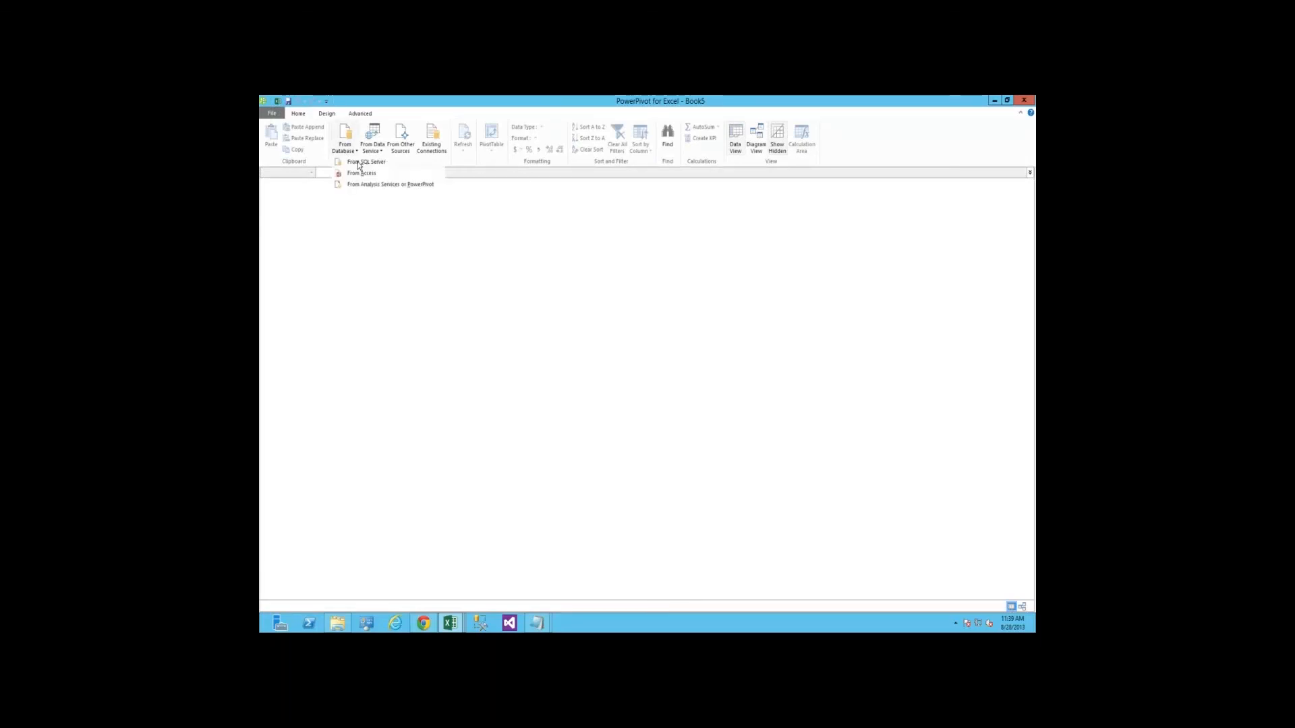
left_click(360, 163)
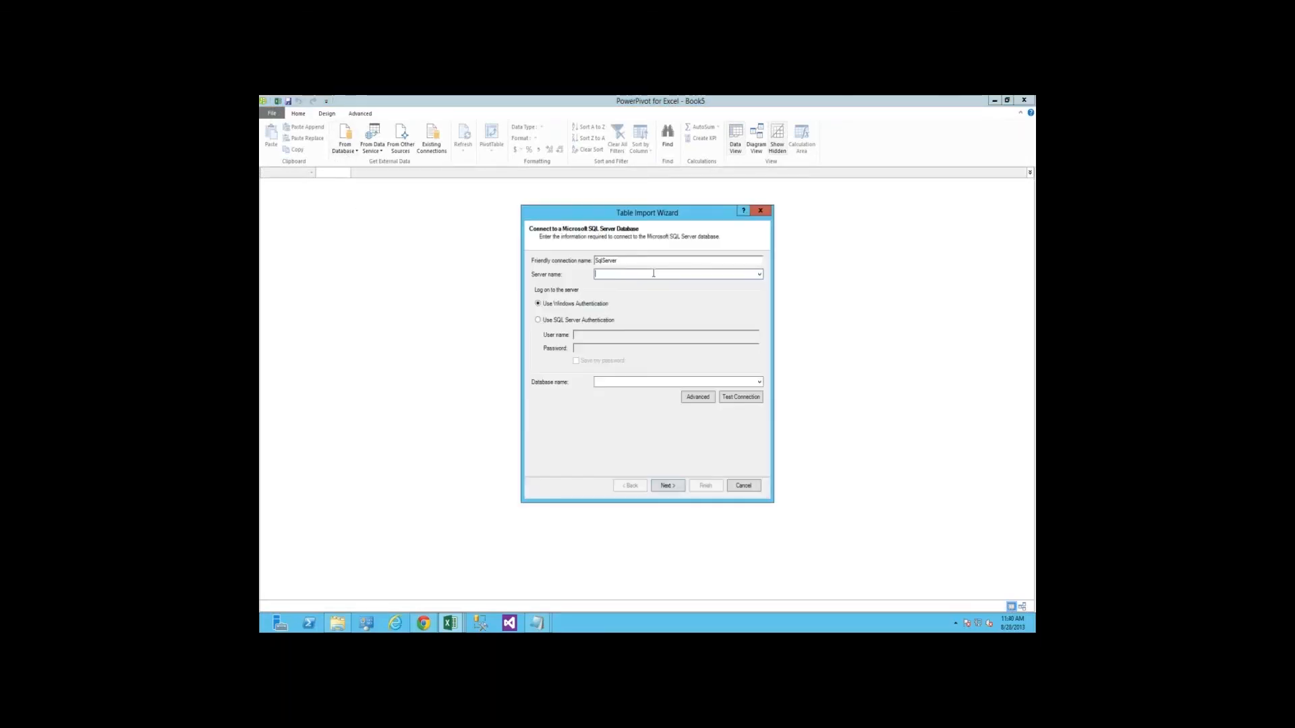
type("demo")
left_click(759, 383)
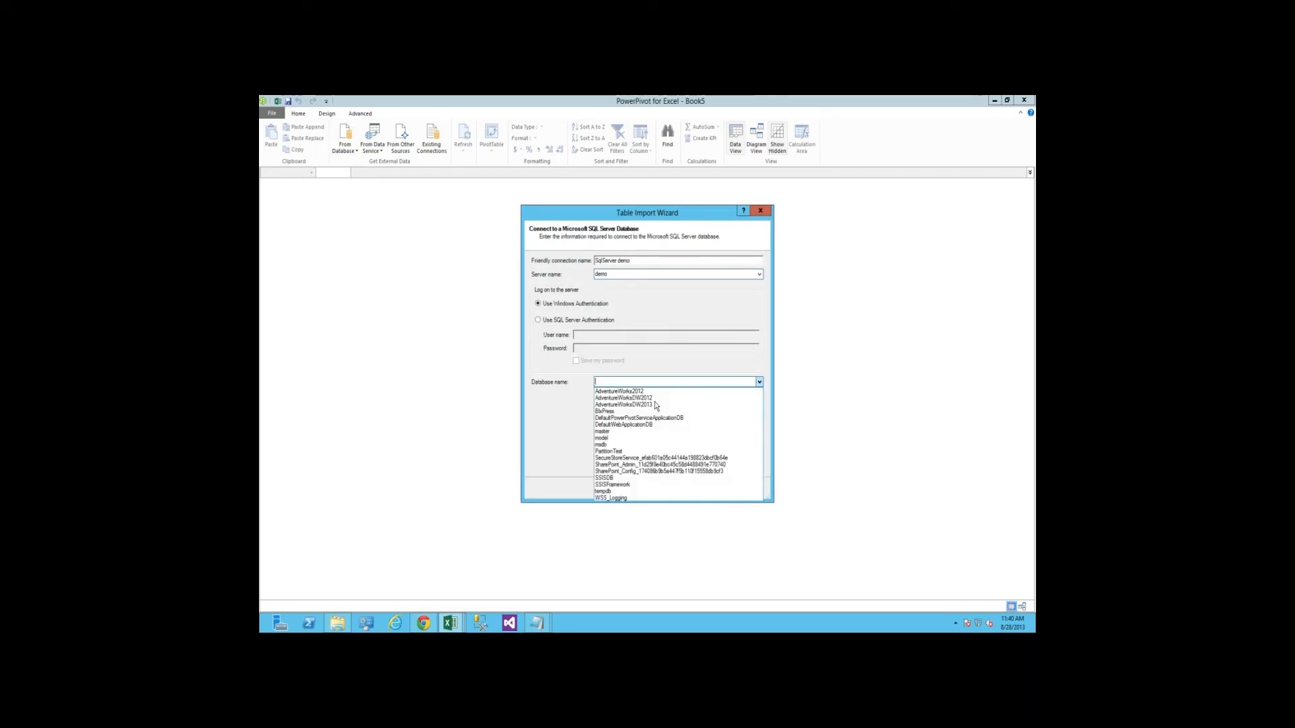
left_click(668, 400)
left_click(674, 486)
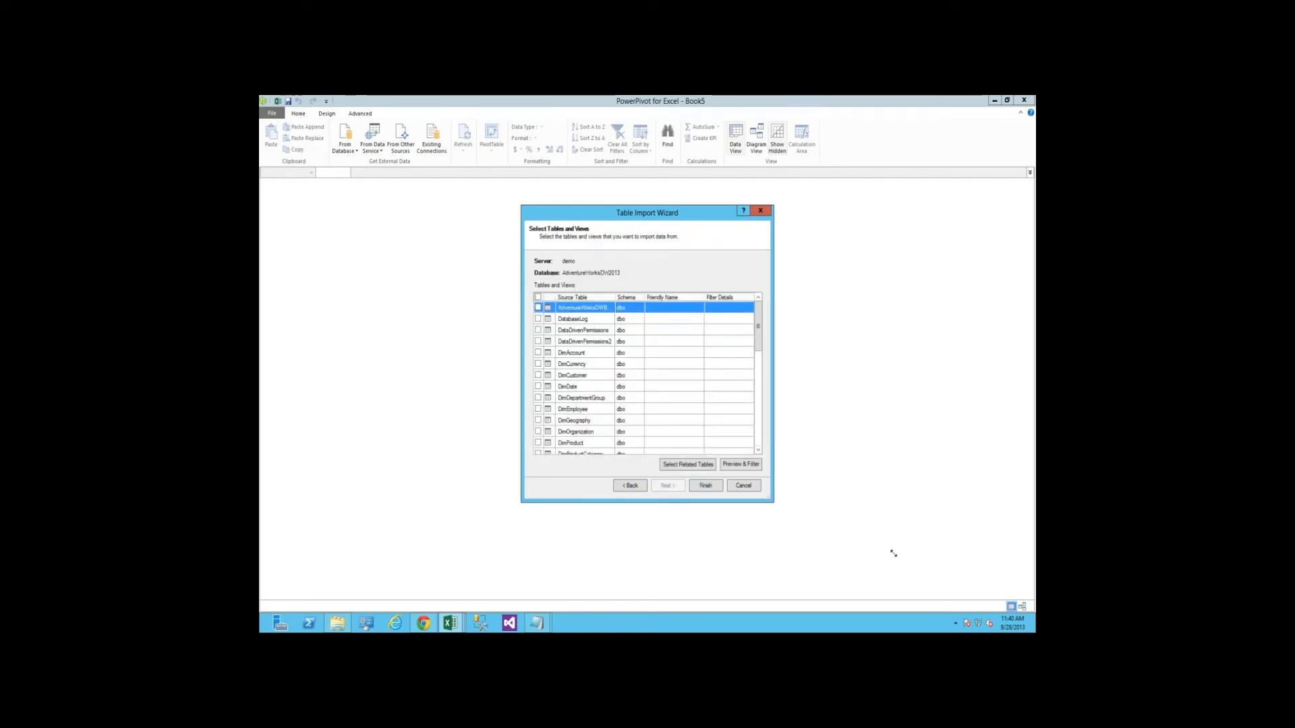
Enlarge the import wizard and select the source tables DimDate, DimProduct, DimProductCategory and DimProductSubcategory
left_click_drag(894, 553, 898, 559)
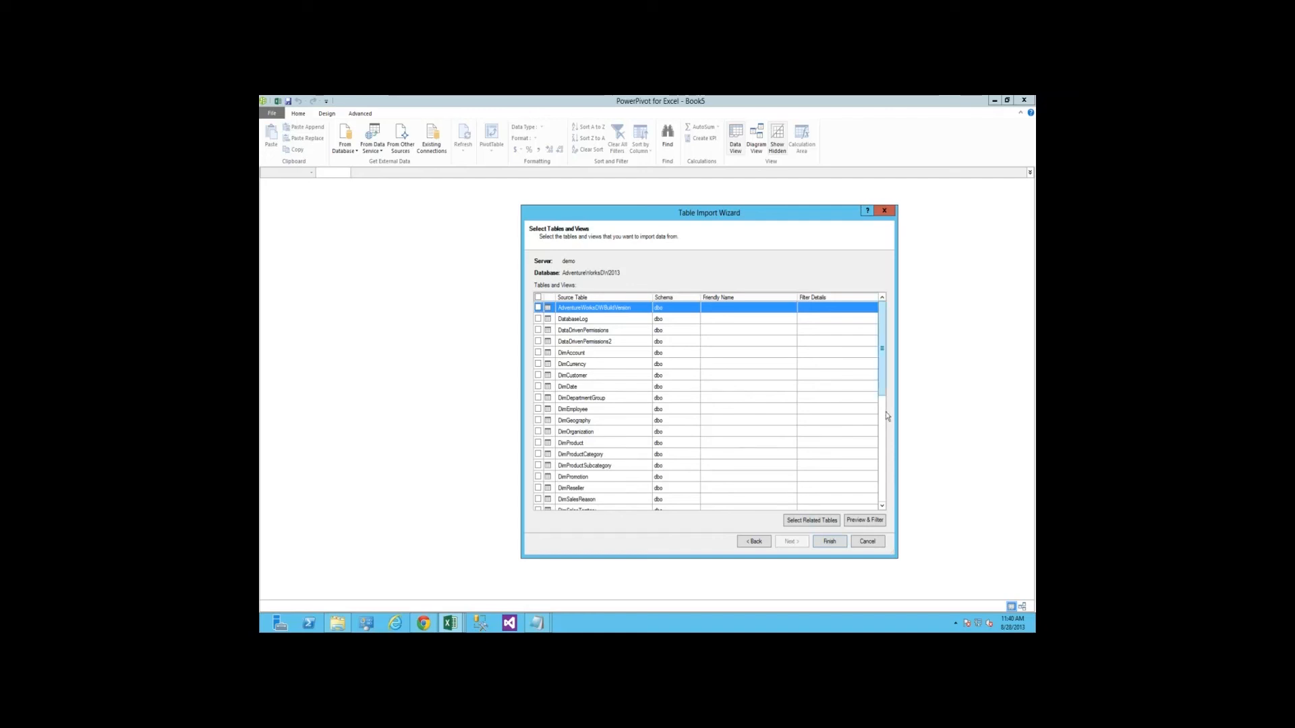
scroll(882, 384, "down", 3)
scroll(879, 351, "up", 3)
left_click(538, 387)
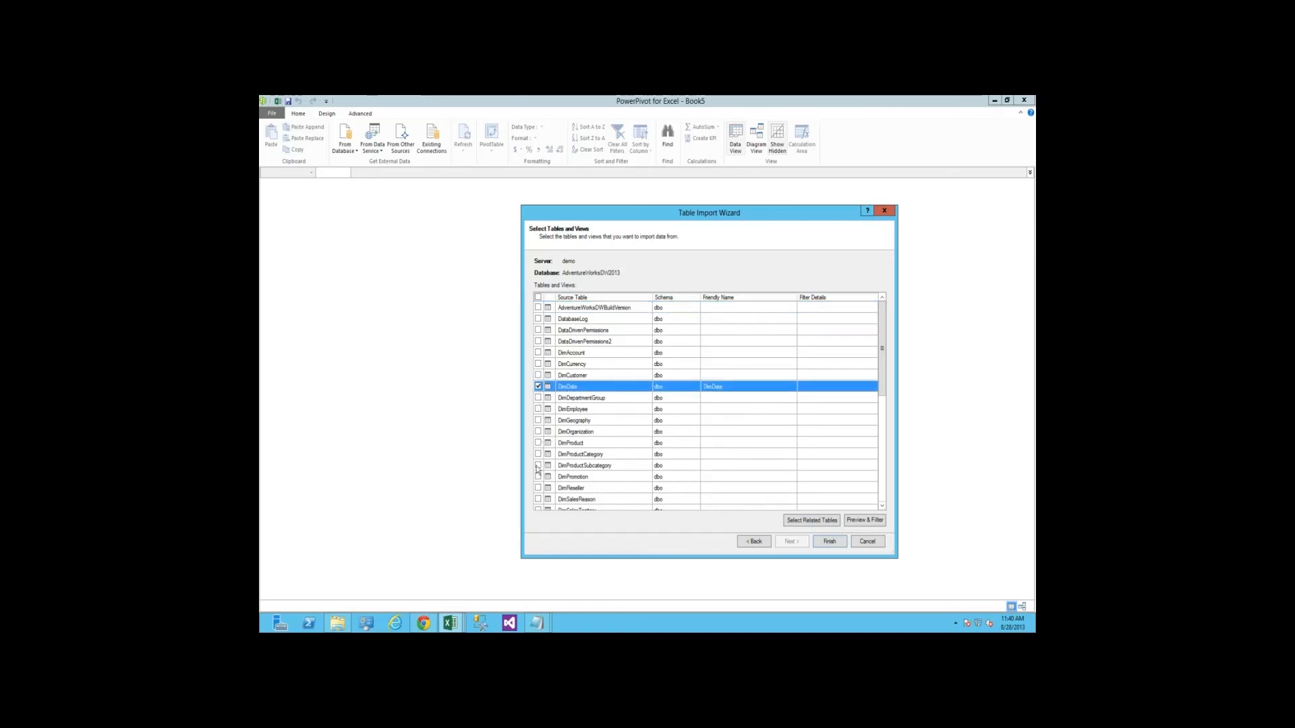
left_click(538, 443)
left_click(538, 454)
left_click(538, 465)
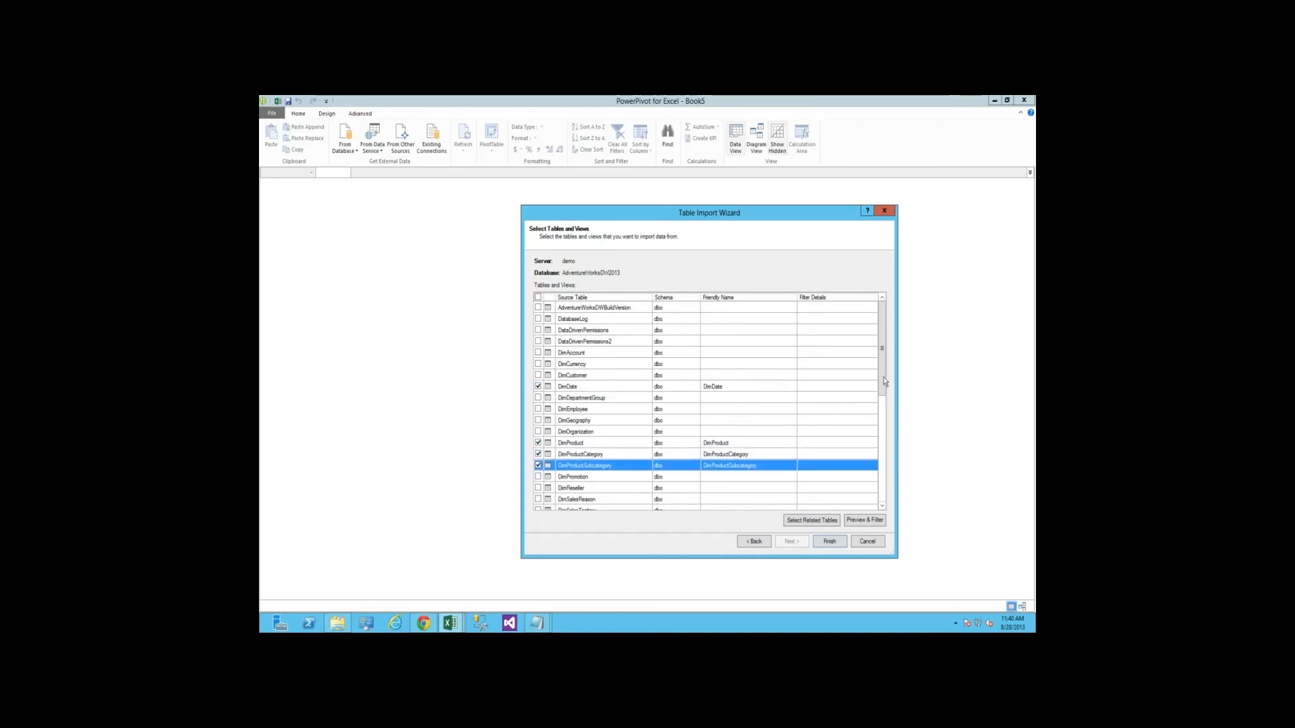
Add the DimSalesTerritory and FactResellerSales tables to the import selection
left_click_drag(884, 390, 881, 403)
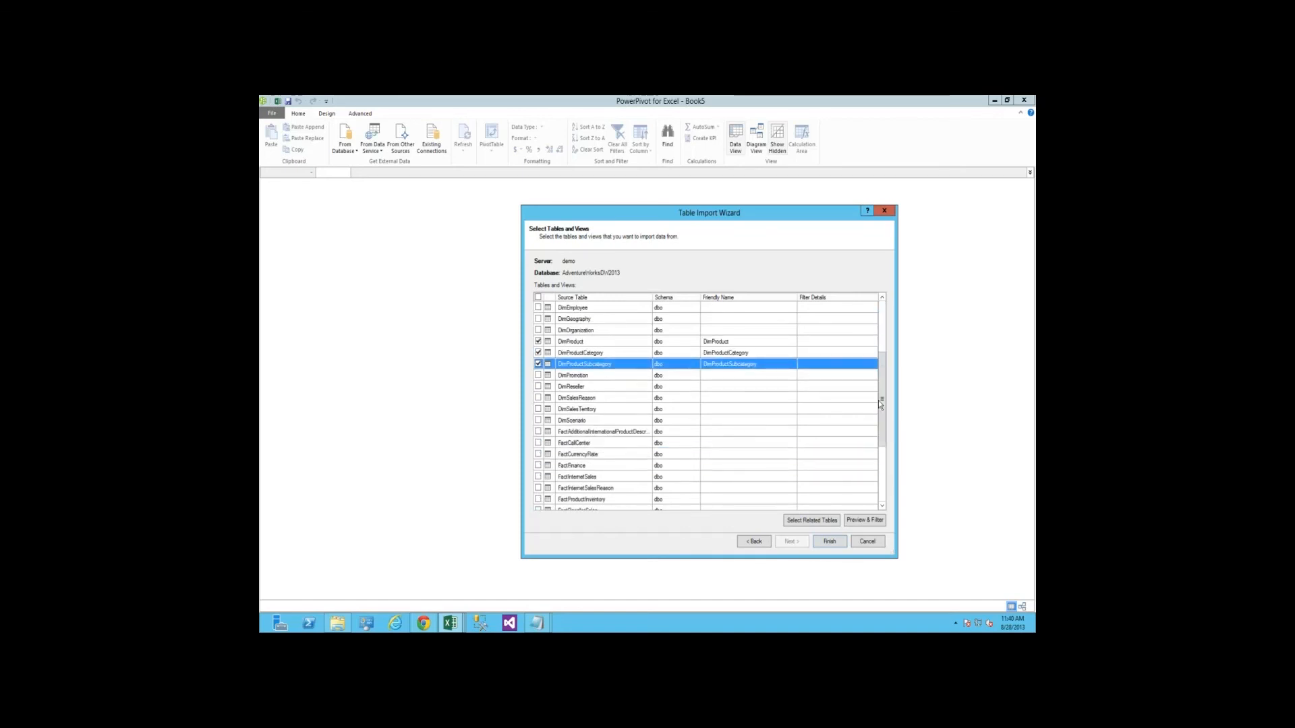
scroll(540, 378, "down", 1)
left_click(538, 376)
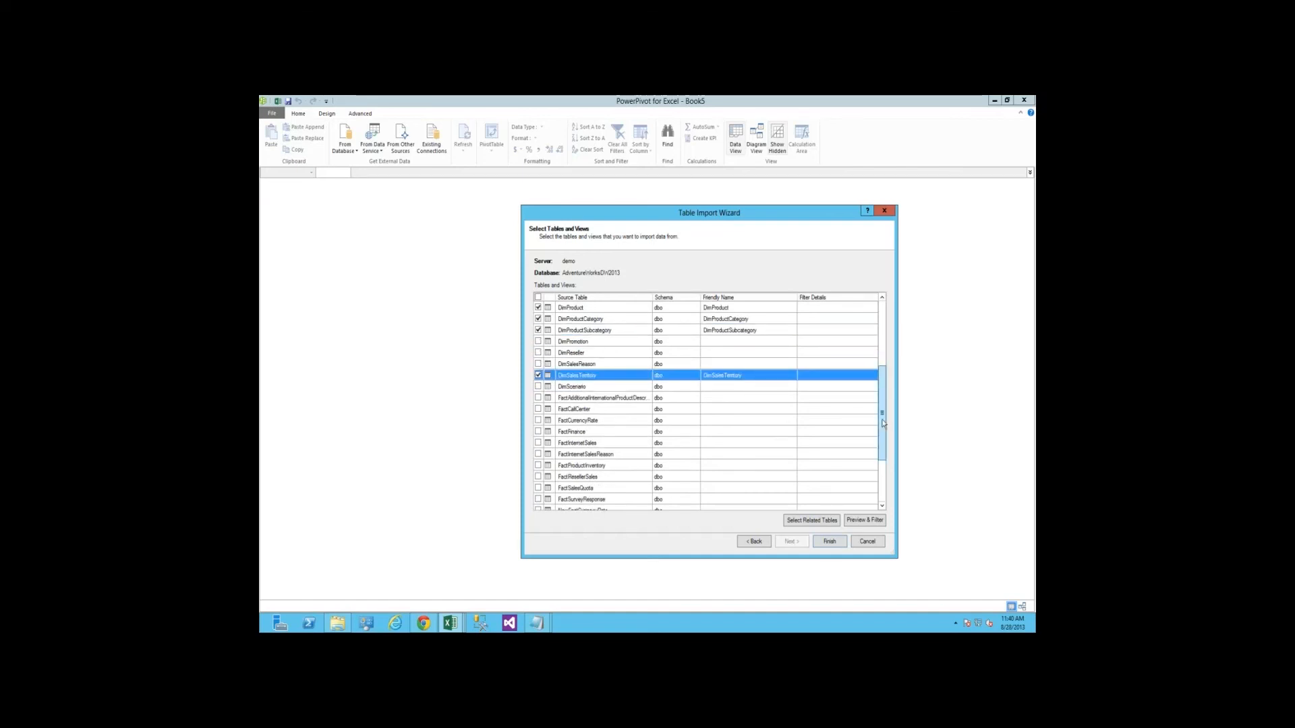
left_click_drag(884, 423, 884, 443)
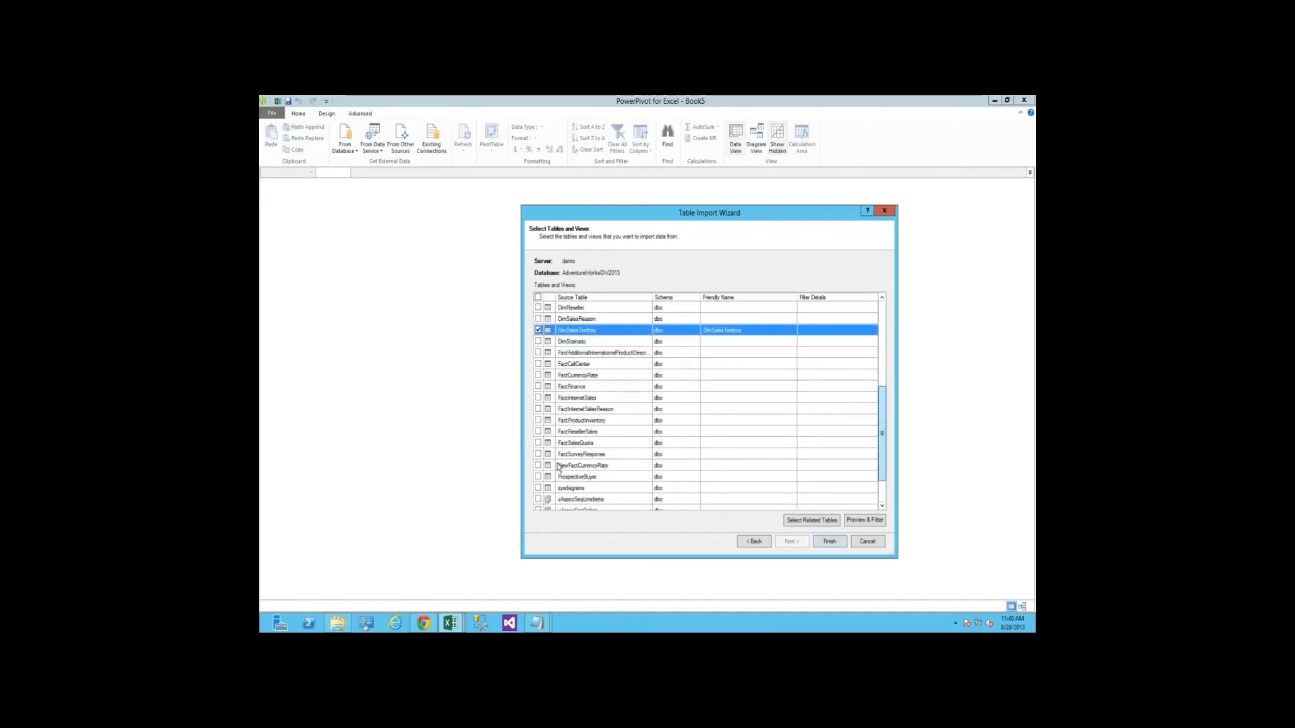
left_click(538, 432)
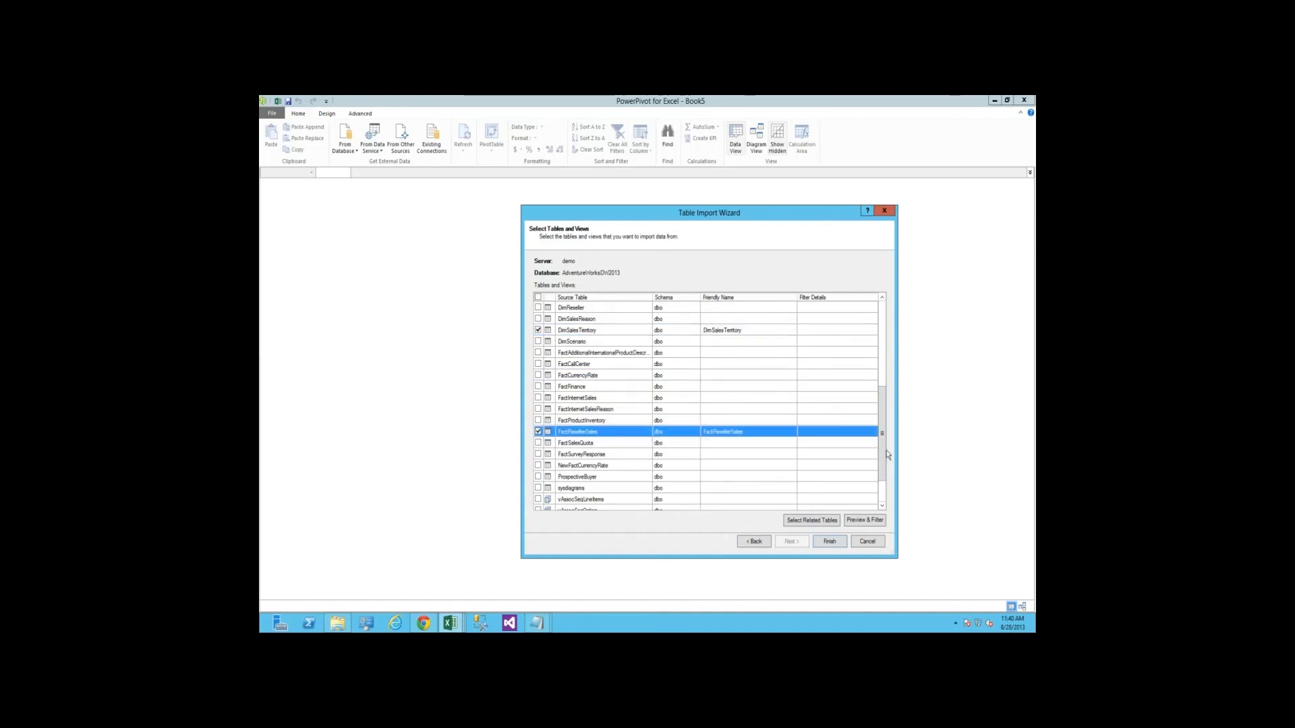
Set the friendly name of the DimDate table to Date
left_click(881, 356)
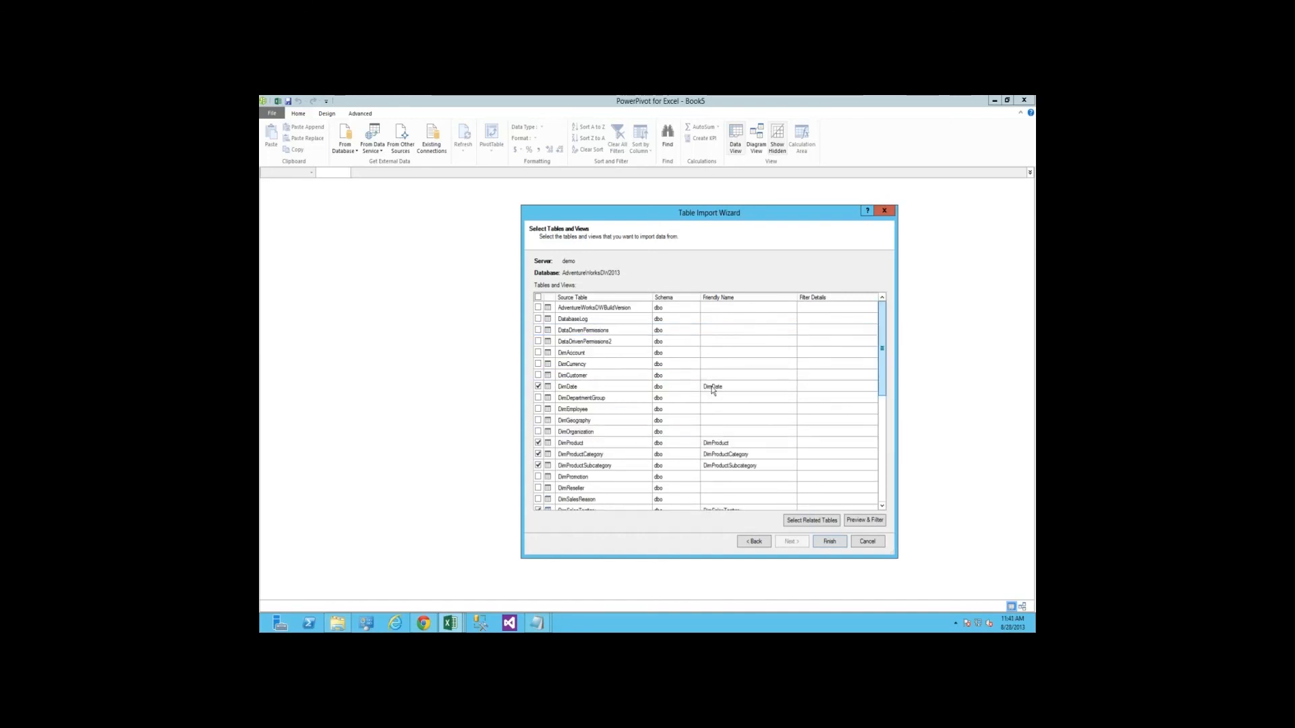
left_click(736, 387)
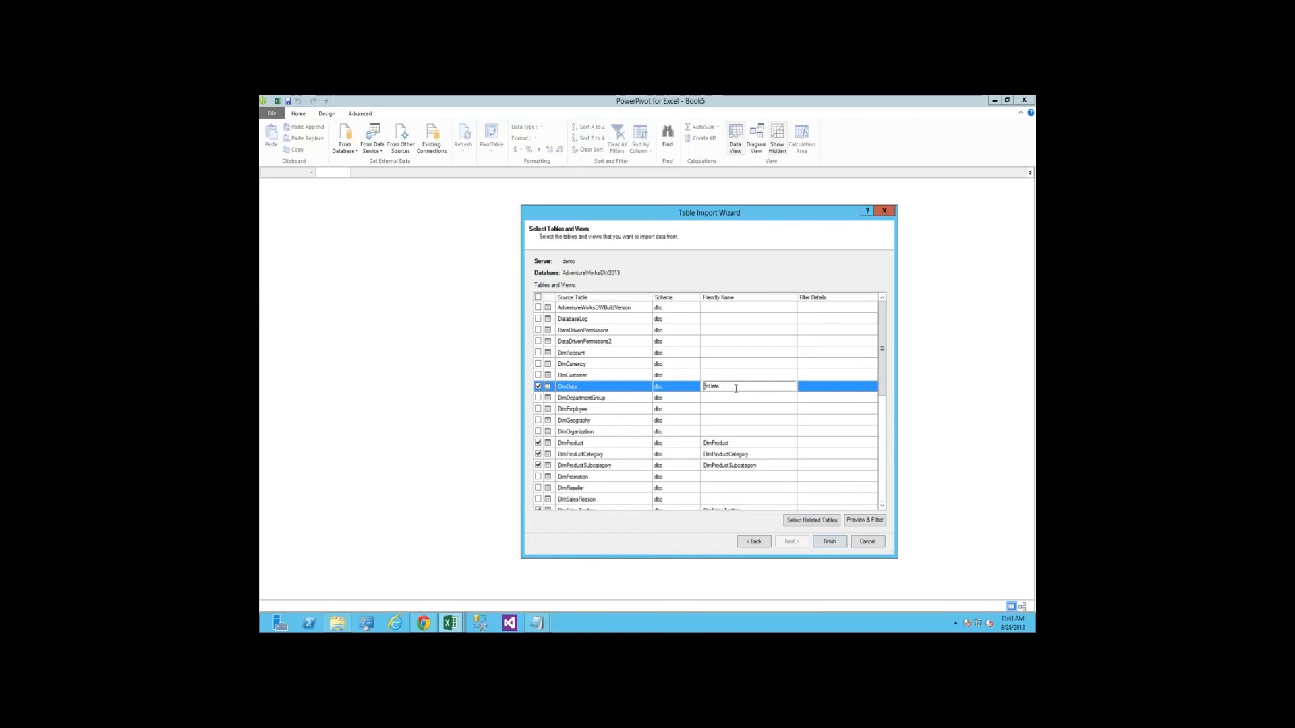
key("Delete")
key("Delete")
key("Delete")
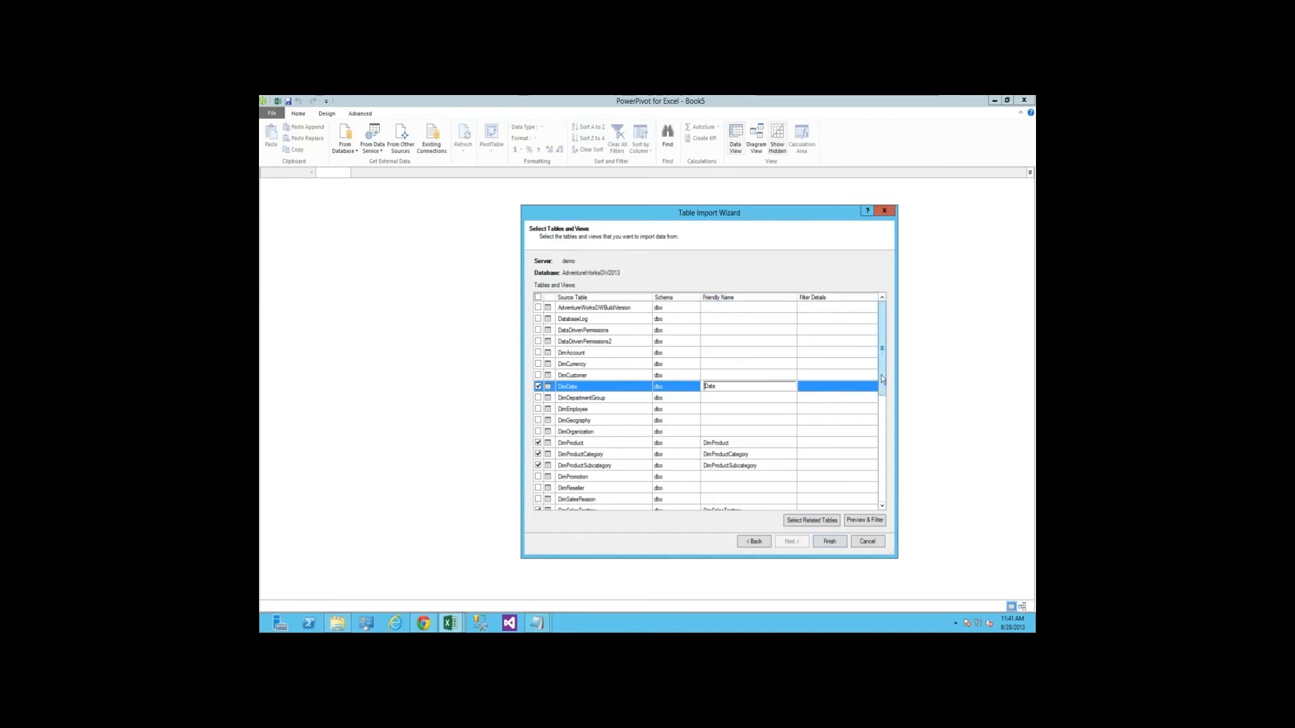
Set the friendly names of DimProduct and DimProductCategory to Product and Product Category
scroll(882, 379, "down", 2)
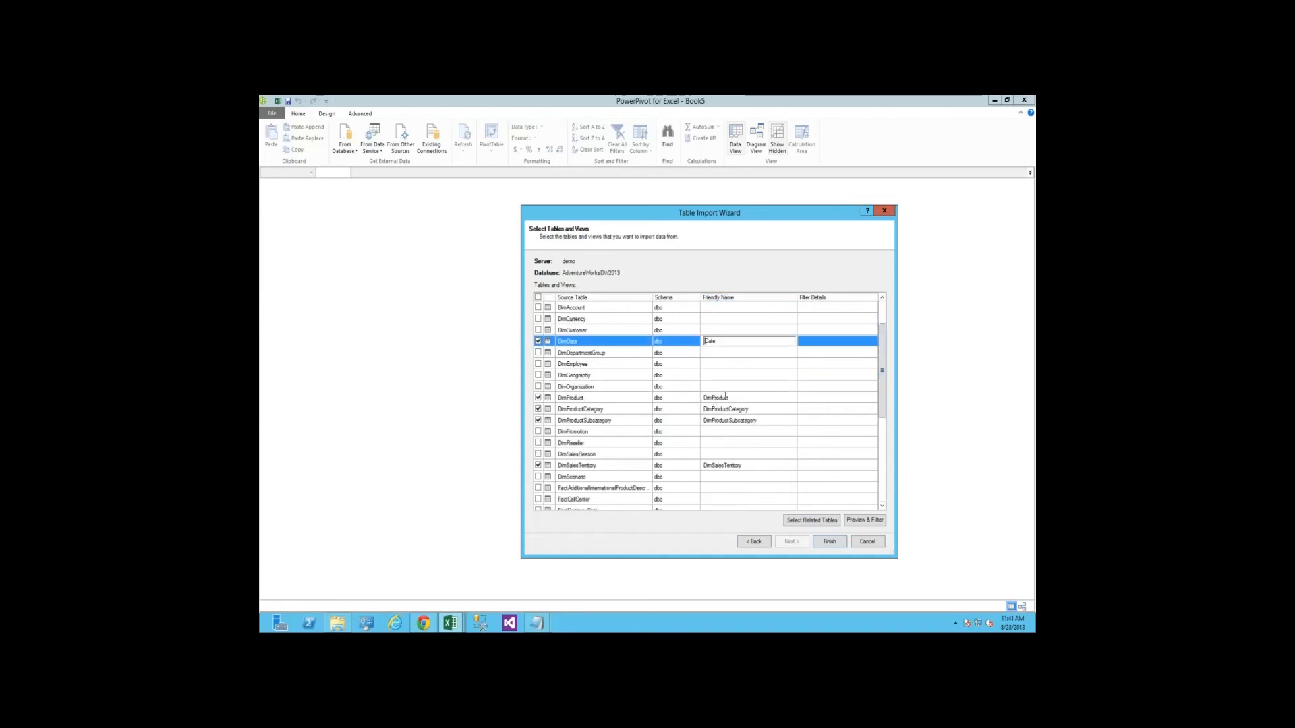
left_click(725, 398)
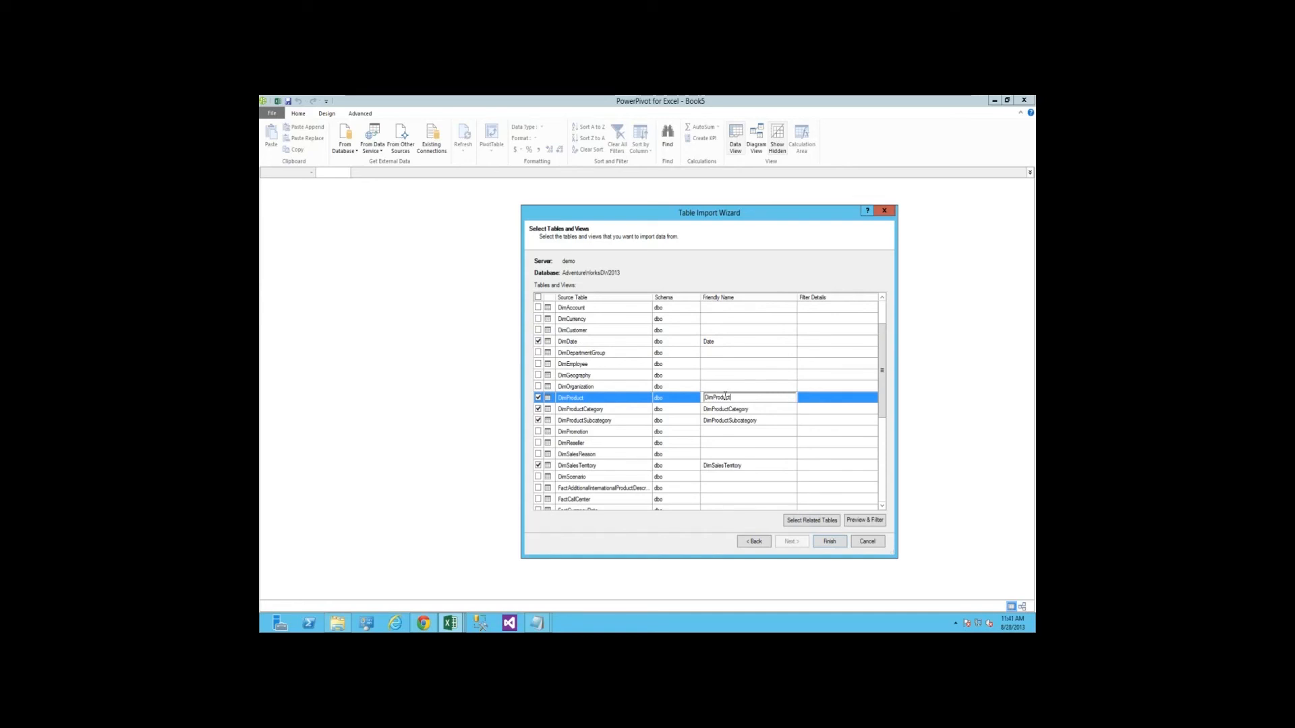
key("Delete")
key("Delete")
key("Delete")
key("Down")
key("Delete")
key("Delete")
key("Delete")
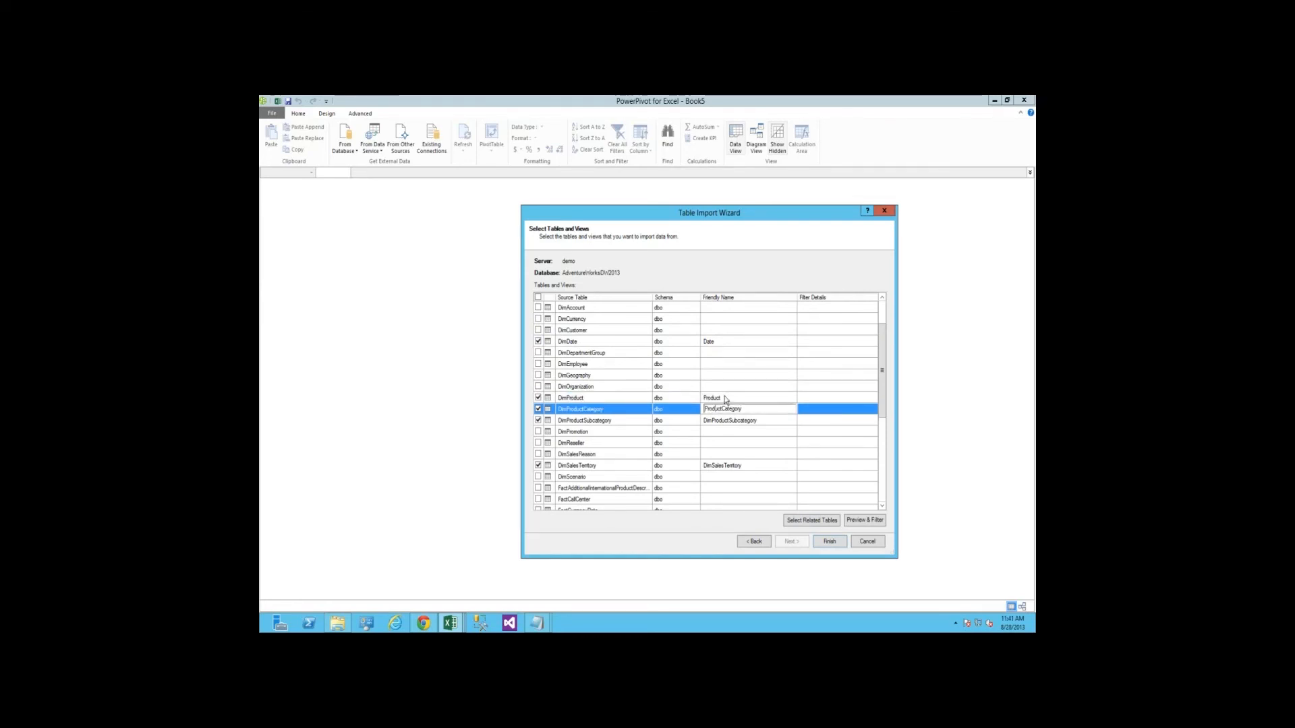
left_click(723, 408)
Set the friendly name of DimProductSubcategory to Product Subcategory
key("Down")
key("Delete")
key("Delete")
key("Delete")
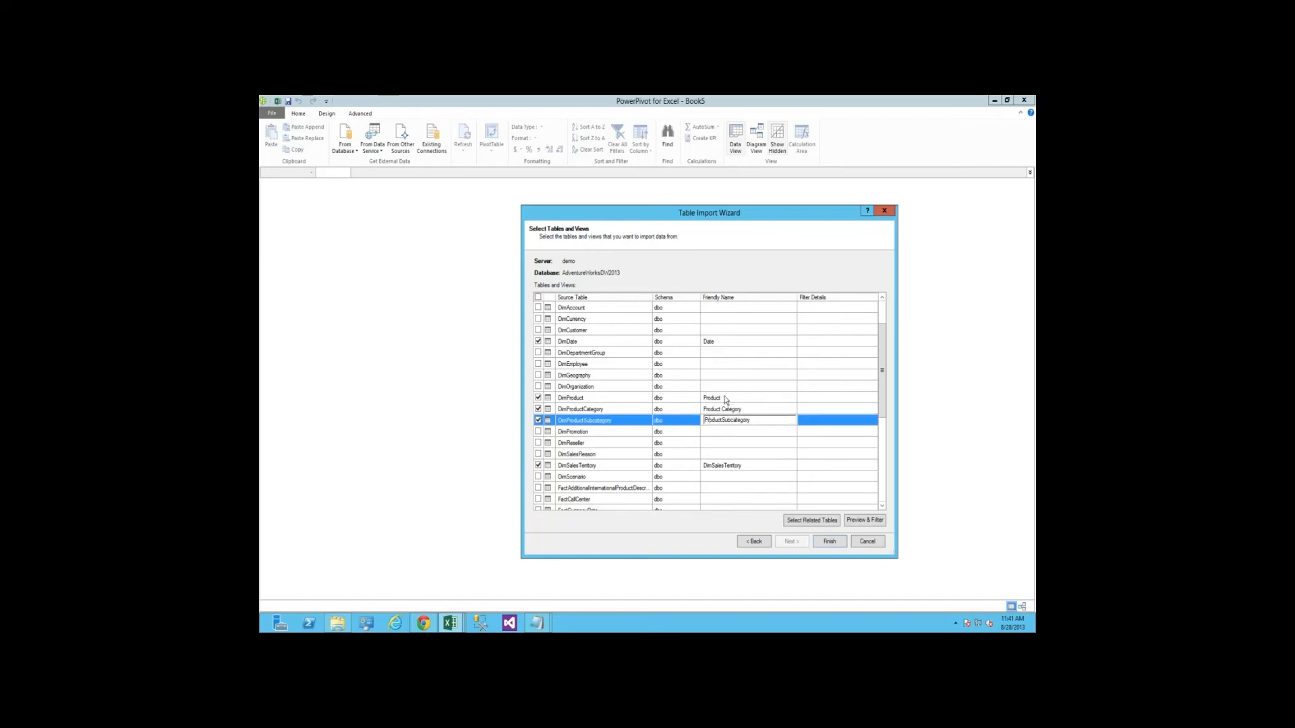
key("Right")
key("Right")
key("Right")
key("Right")
key("Right")
key("Right")
key("Right")
Set the friendly name of DimSalesTerritory to Sales Territory
left_click(753, 465)
key("Home")
key("Delete")
key("Delete")
key("Delete")
key("Right")
key("Right")
key("Right")
key("Right")
key("Right")
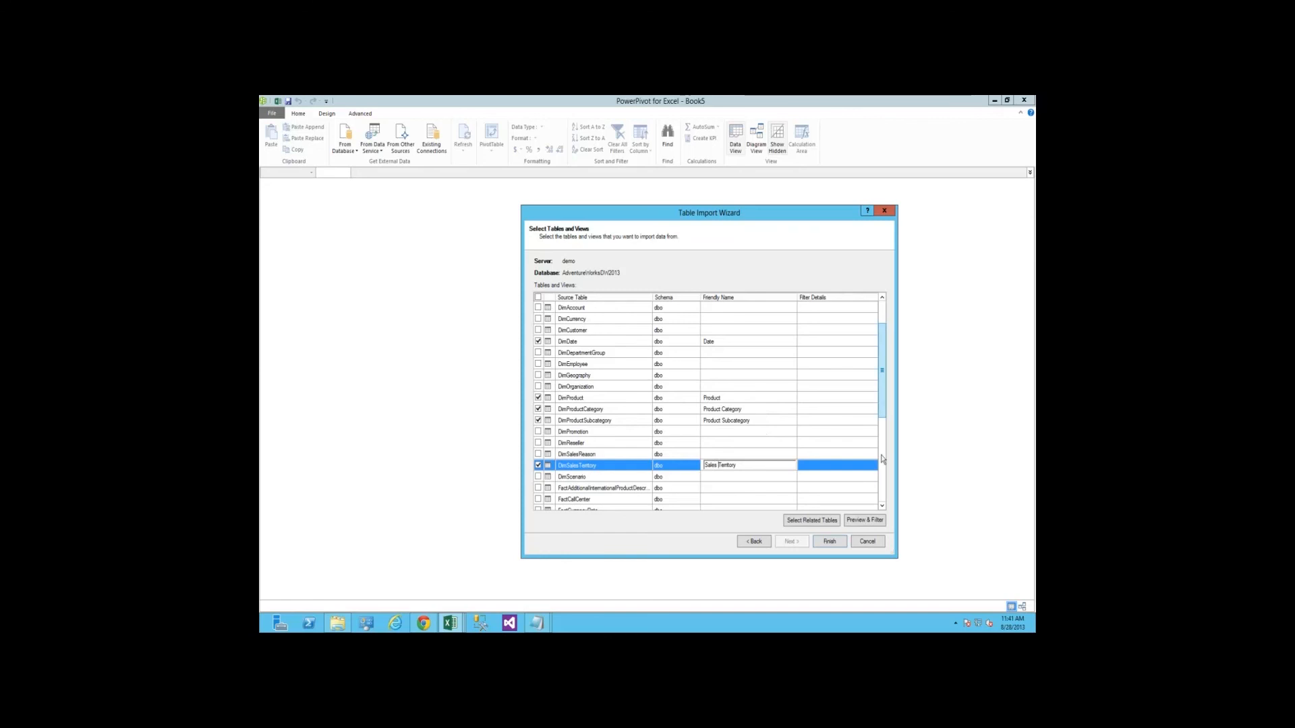
Set the friendly name of FactResellerSales to Reseller Sales
scroll(729, 425, "down", 3)
scroll(727, 425, "down", 1)
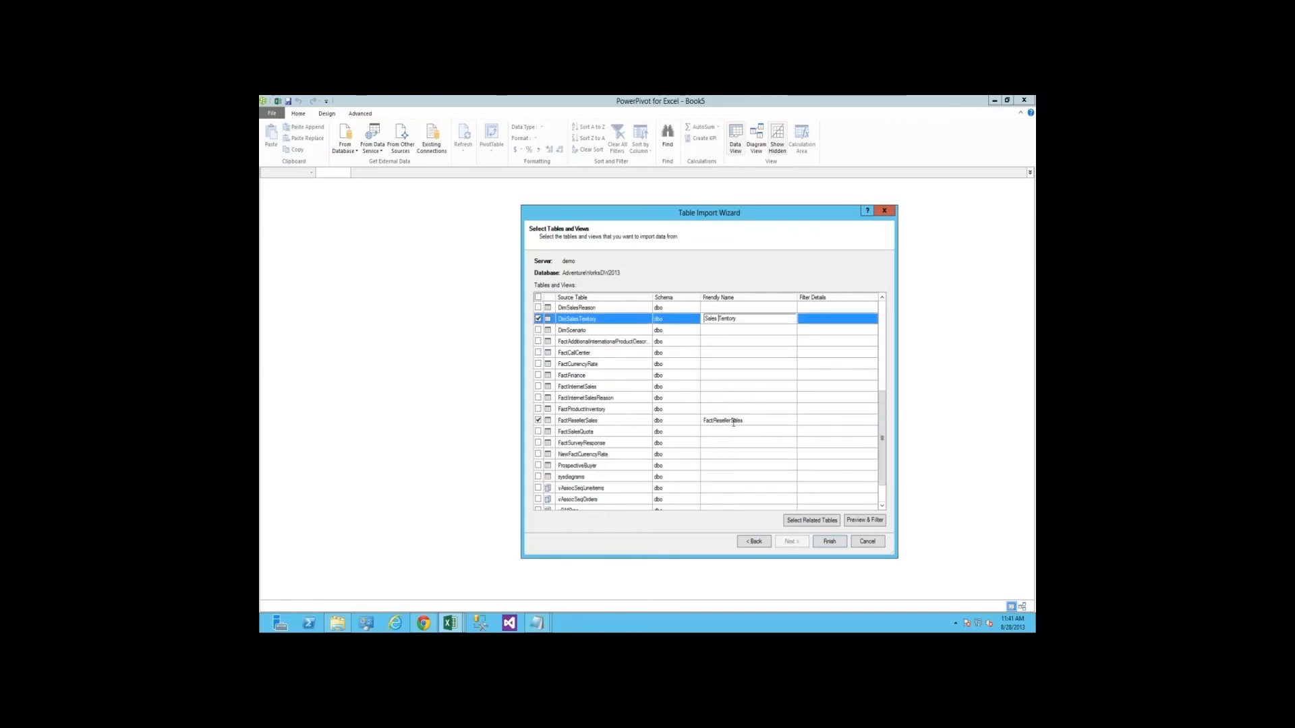
left_click(734, 421)
key("Delete")
key("Delete")
key("Delete")
key("Delete")
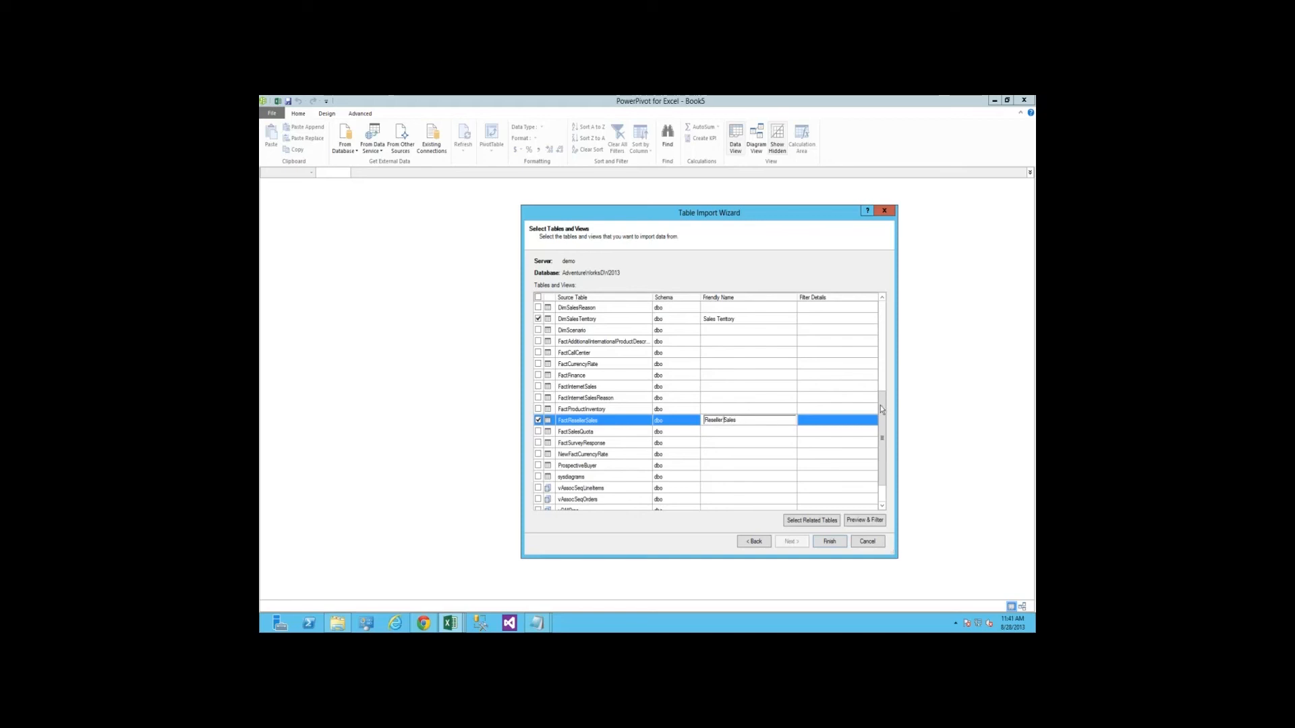
Preview the DimDate table, look through its columns, and leave the preview without filtering anything
scroll(737, 391, "up", 5)
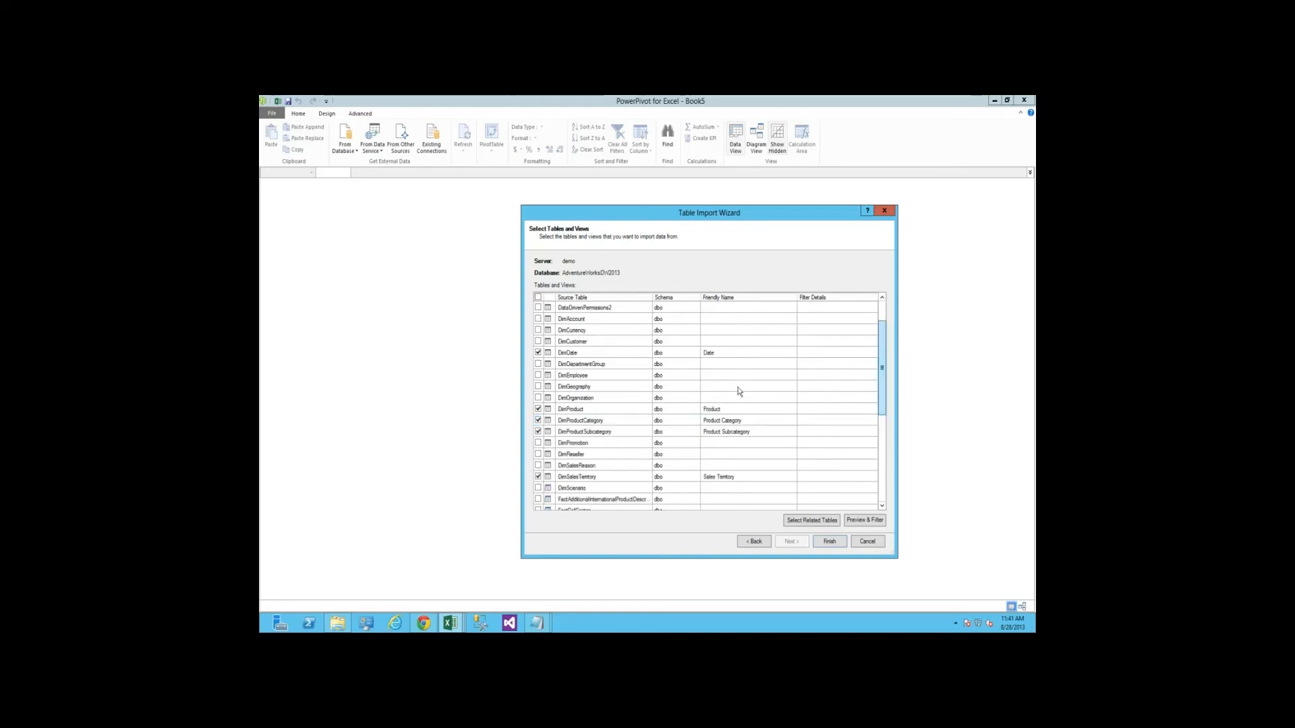
scroll(738, 391, "up", 1)
left_click(737, 388)
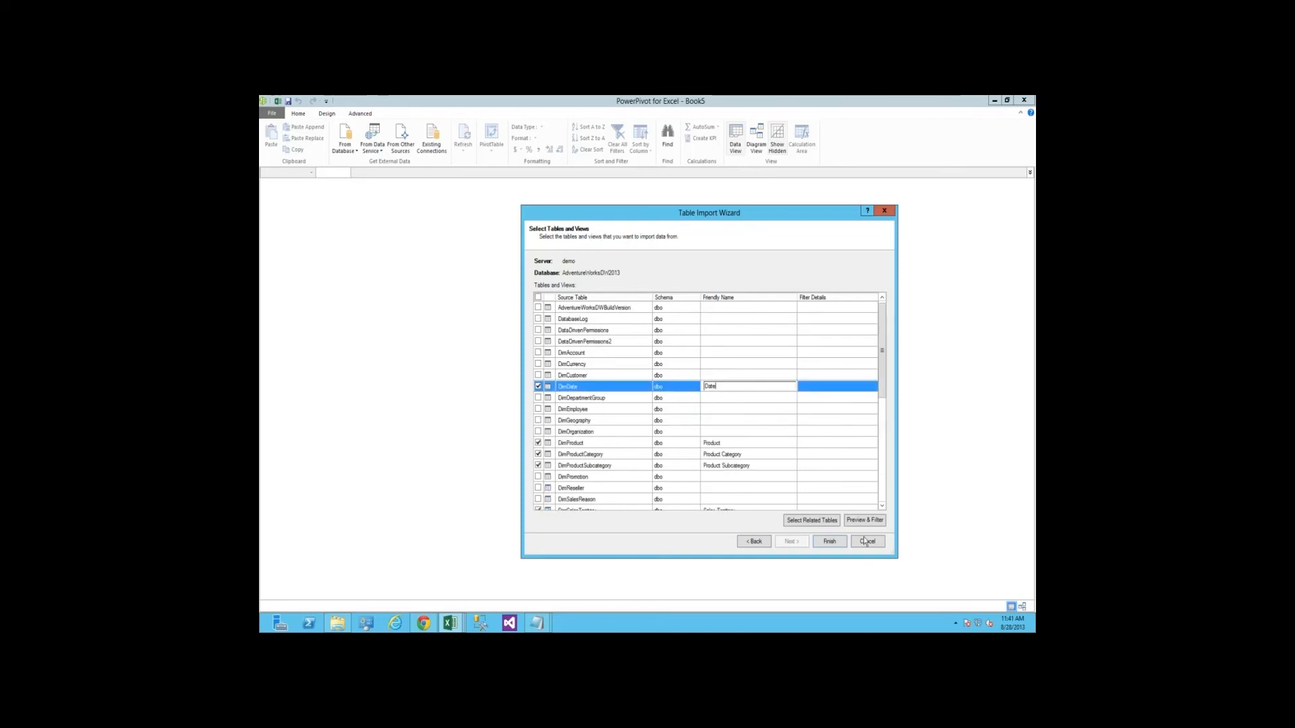
left_click(869, 522)
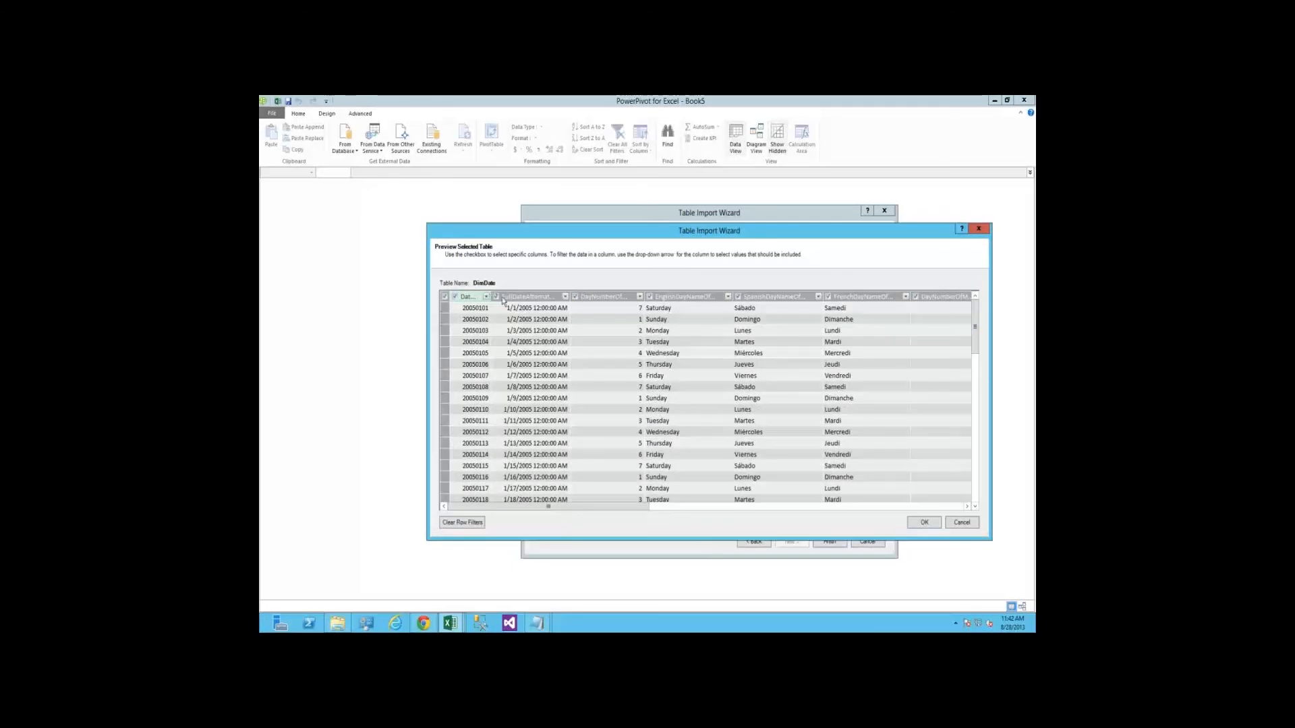
left_click(708, 508)
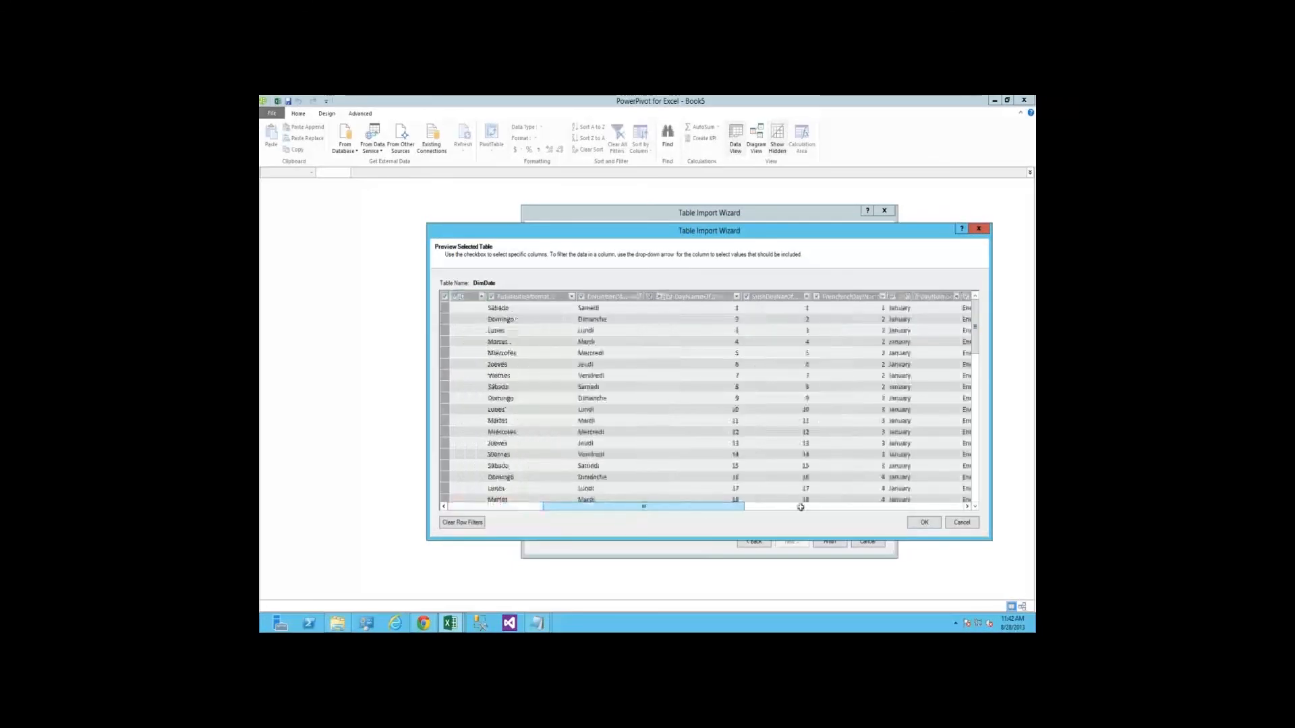
left_click(914, 508)
left_click(913, 508)
left_click(960, 523)
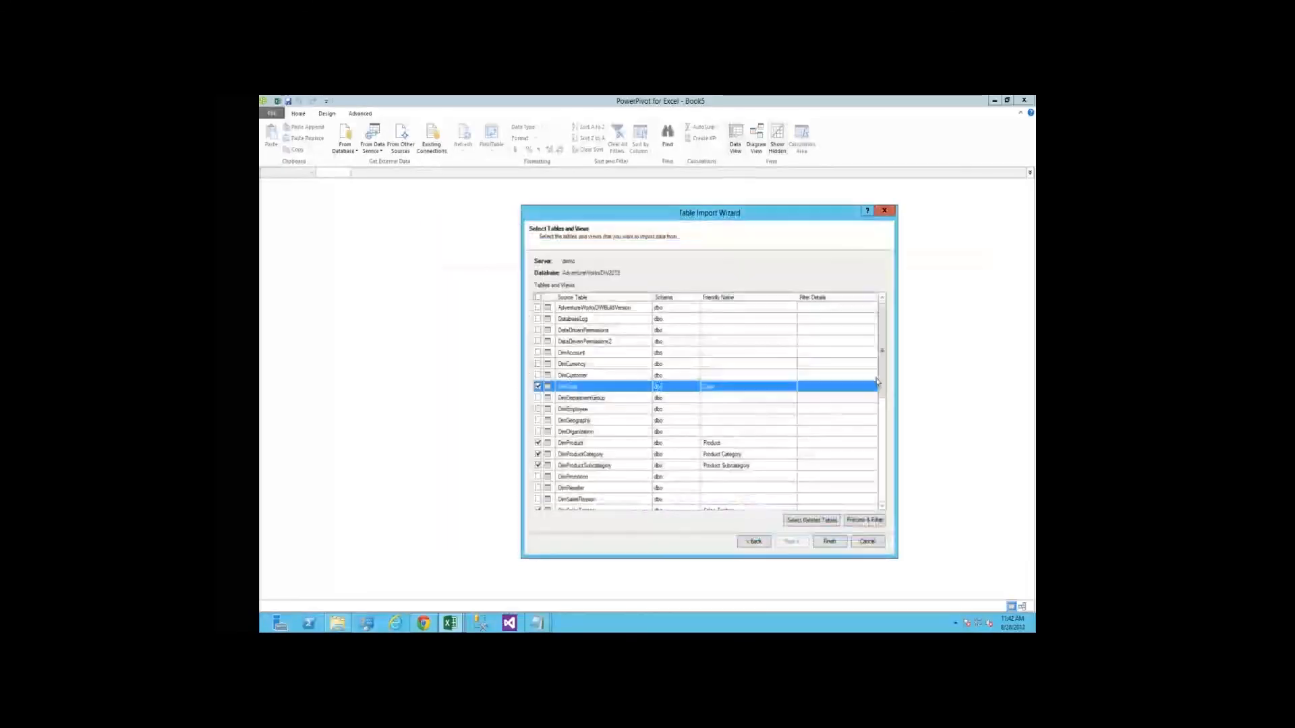
Import the selected tables into the data model and close the import wizard
left_click_drag(884, 392, 884, 415)
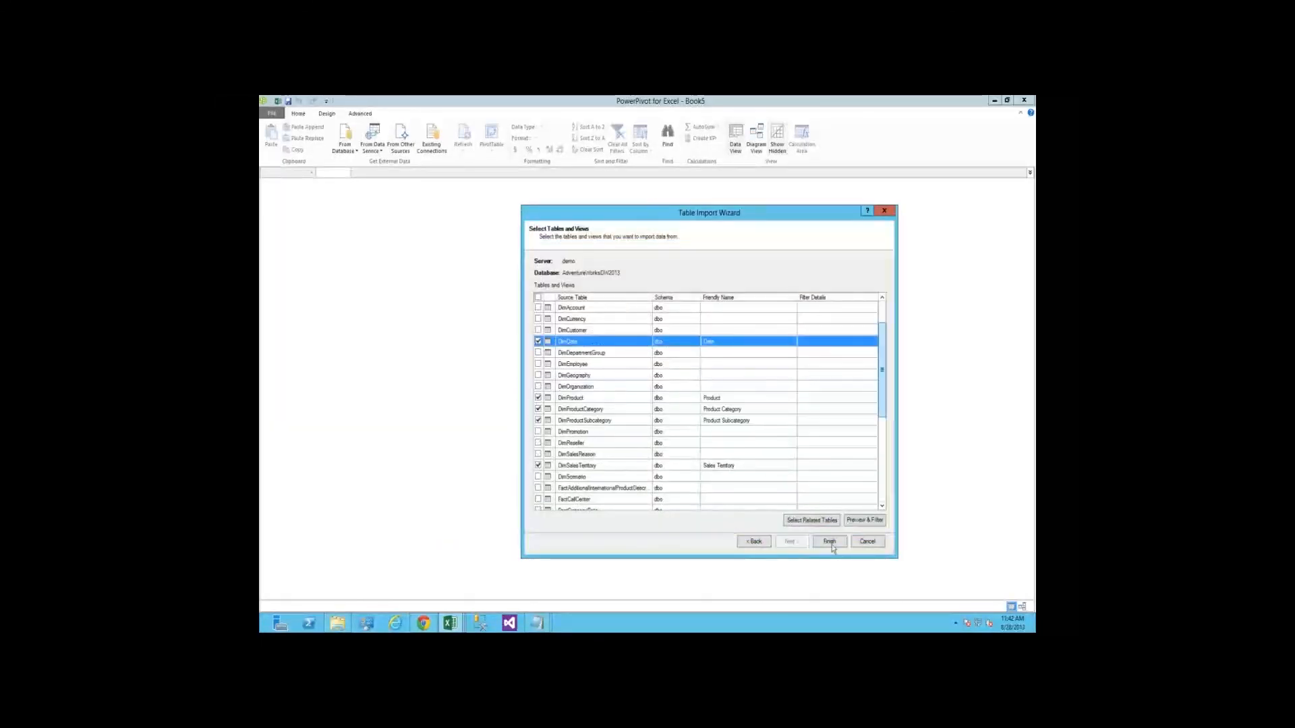
left_click(833, 544)
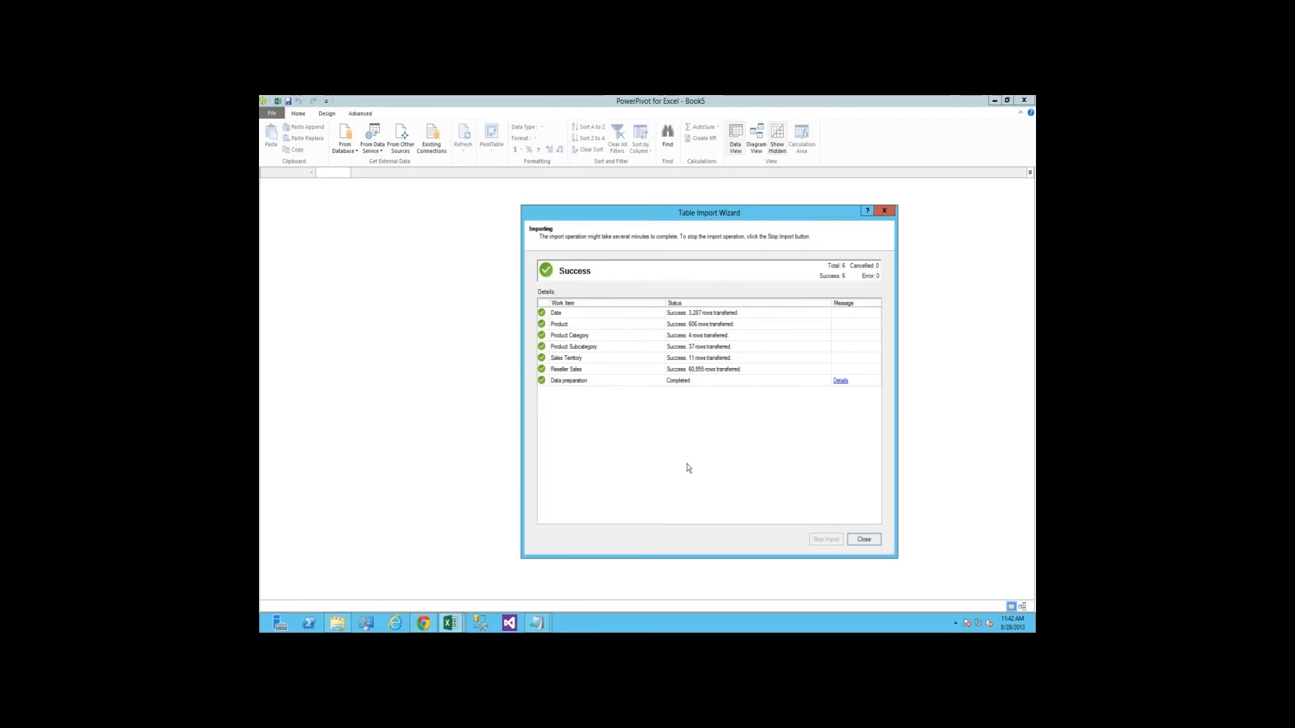
left_click(869, 538)
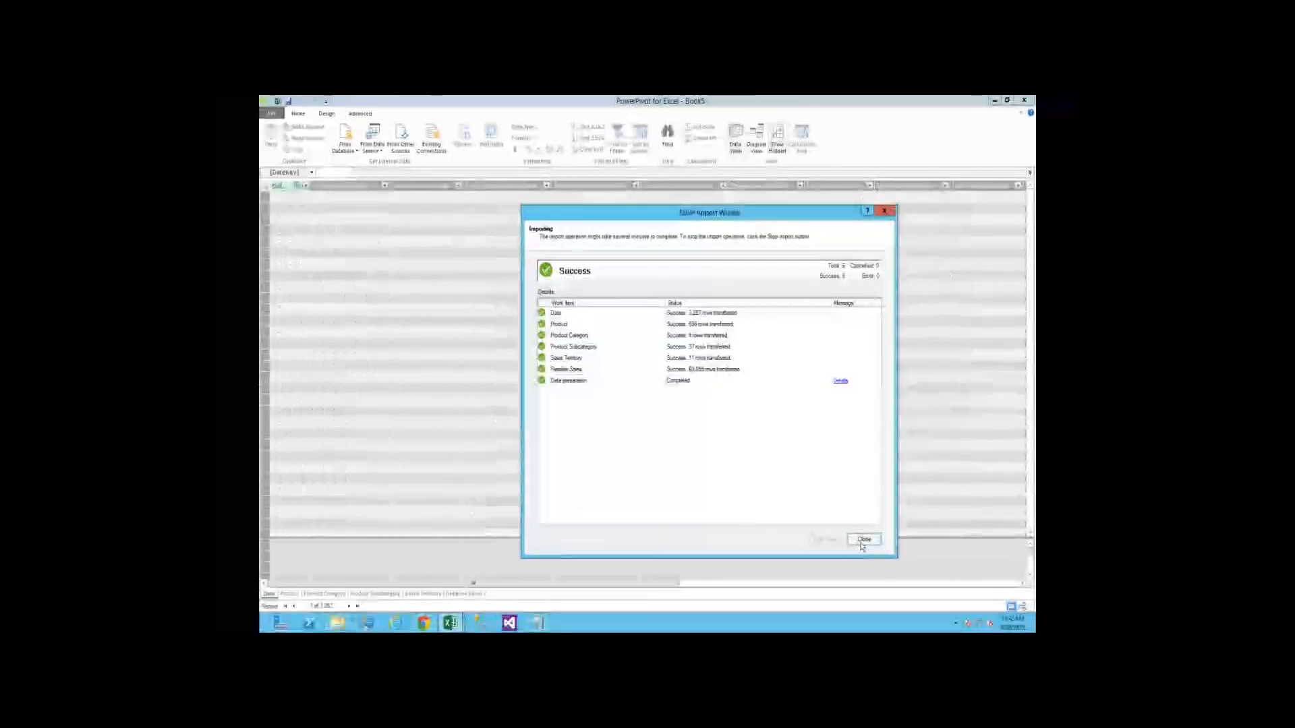
Look at the imported data in the Product and Product Subcategory tables
left_click(291, 594)
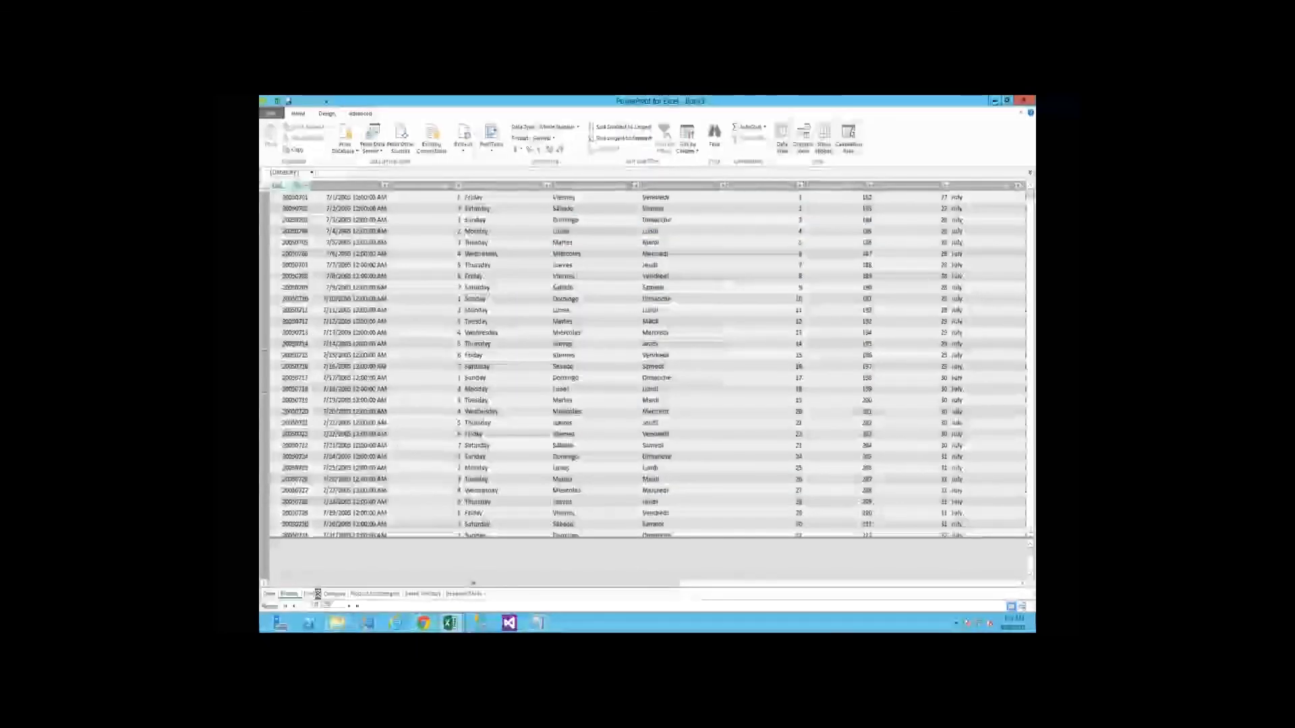
left_click(356, 595)
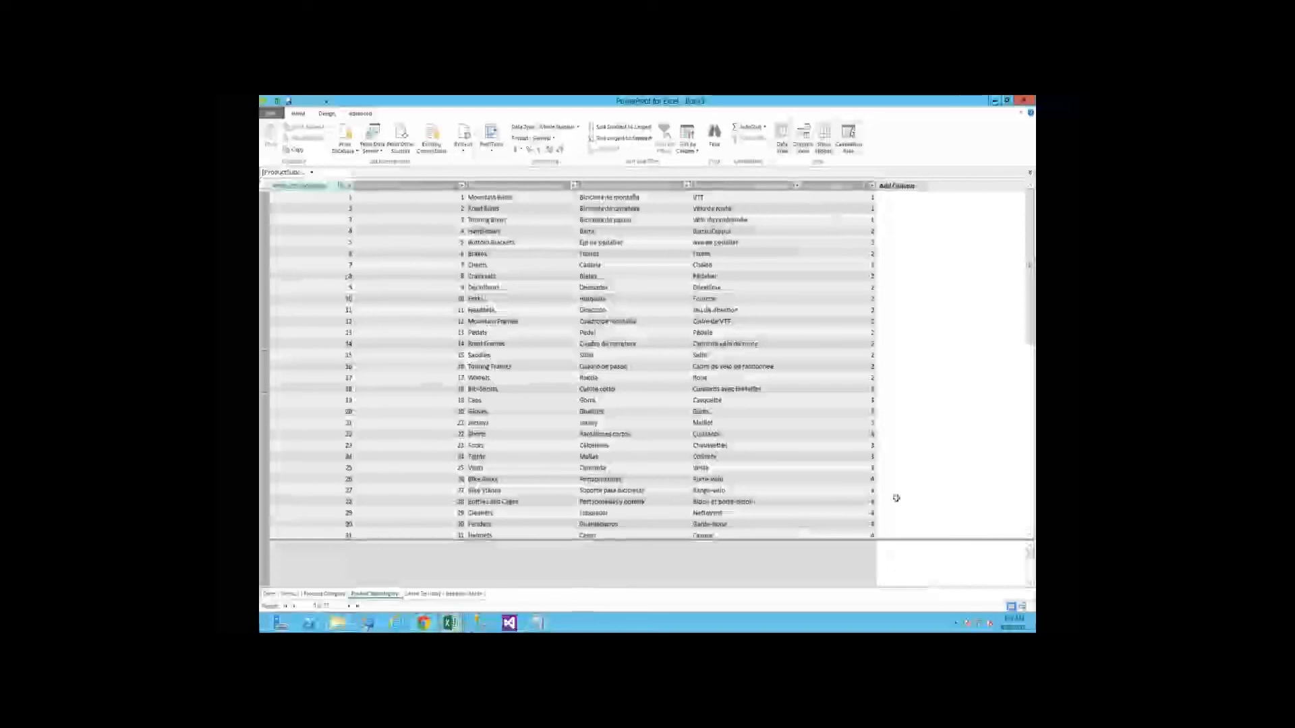
Show the data model's tables in diagram view, and insert a Power View report in the Book5 workbook
left_click(1024, 608)
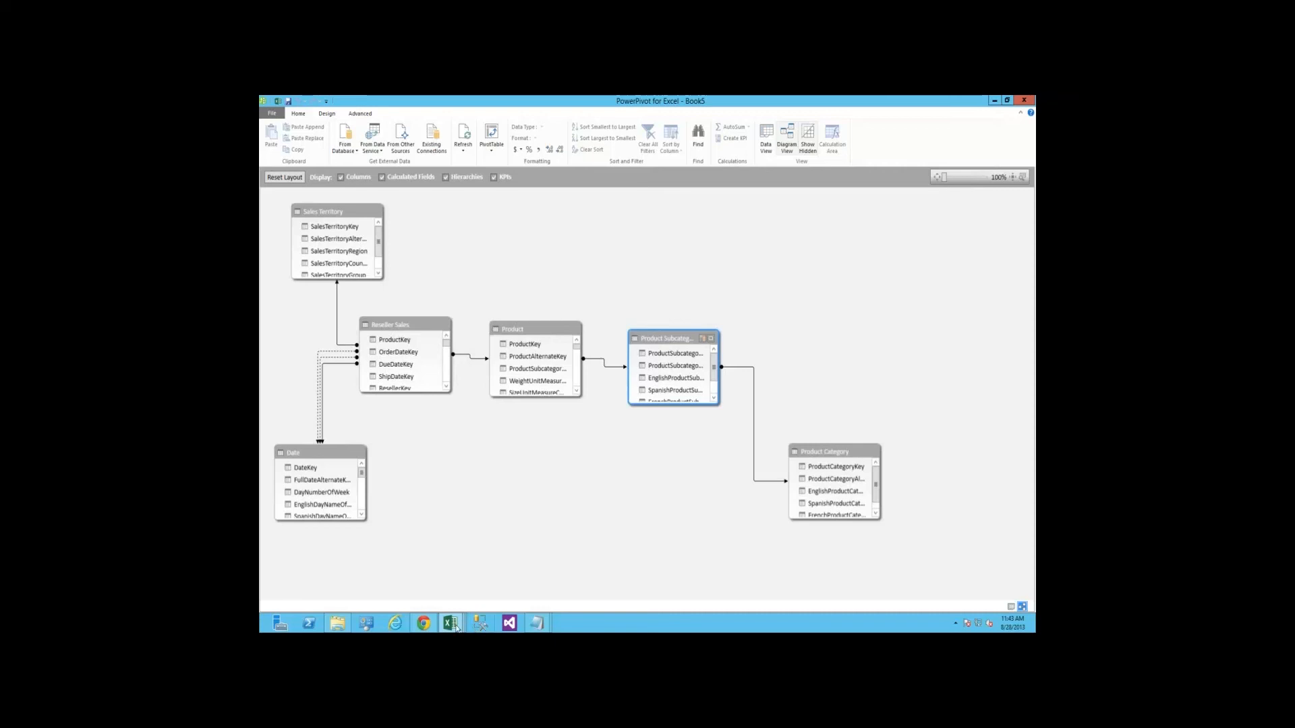
mouse_move(452, 624)
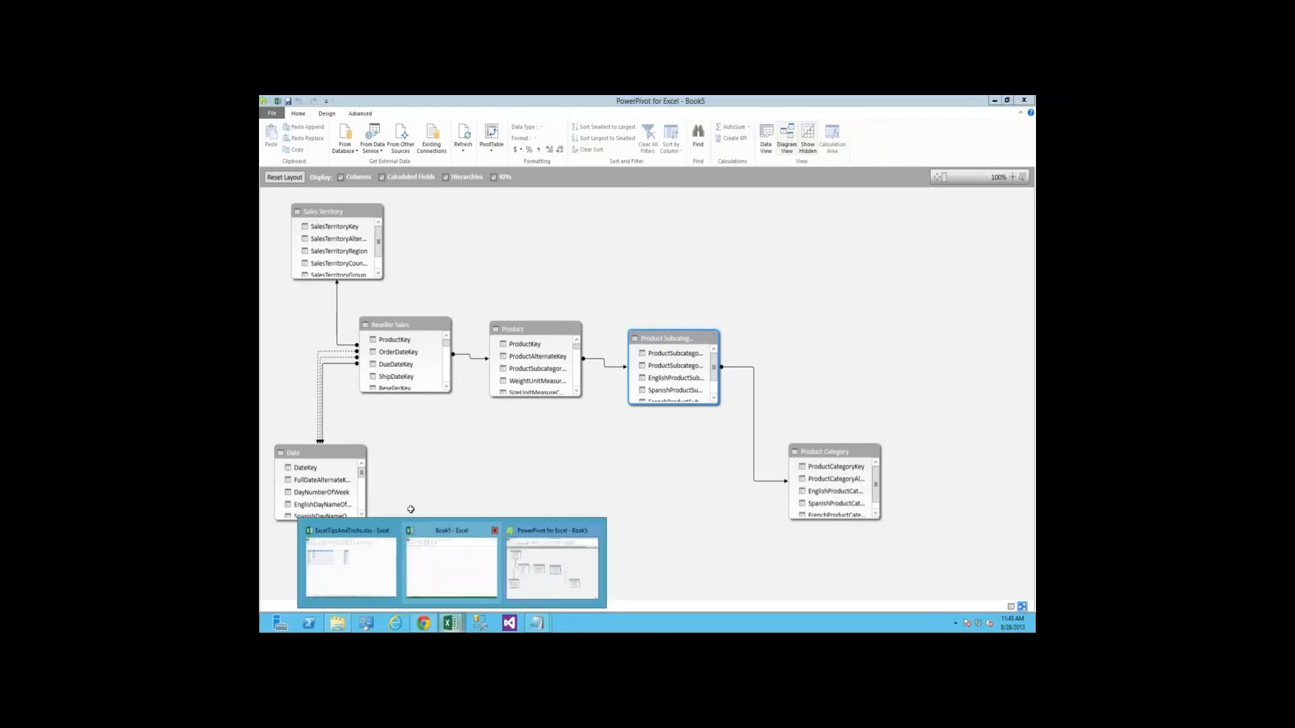
left_click(413, 539)
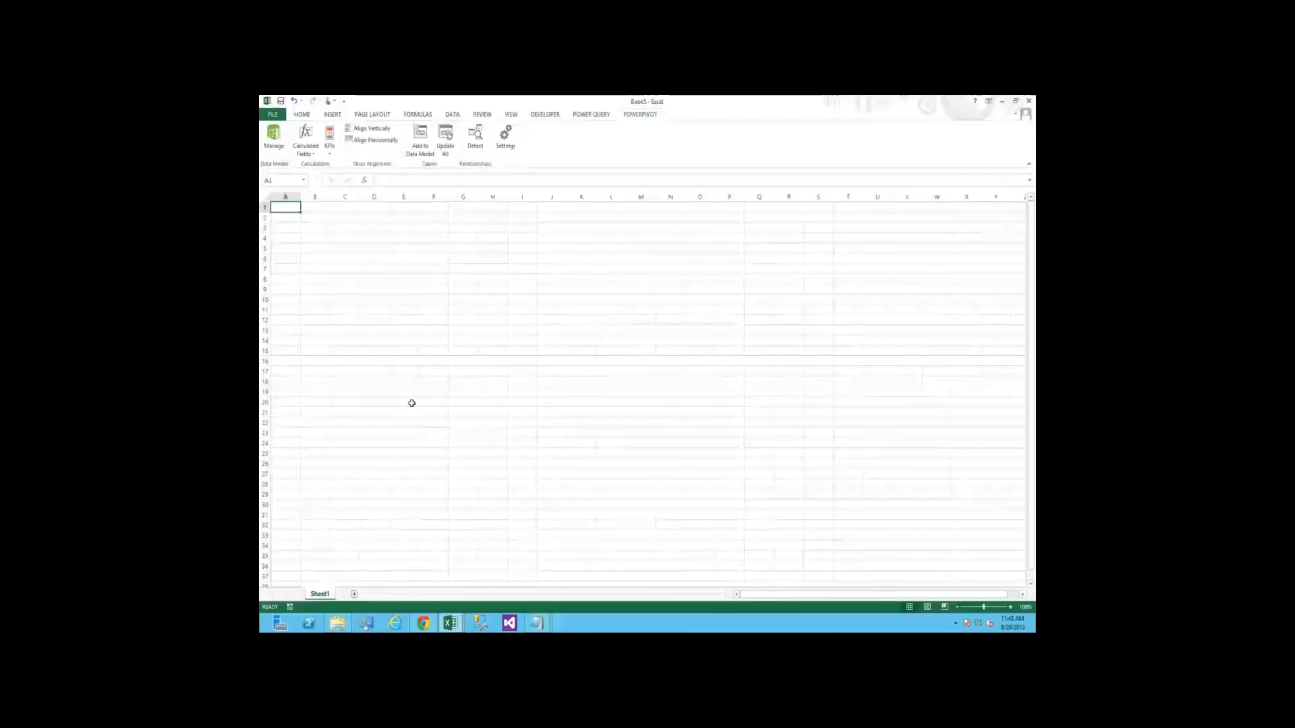
left_click(477, 140)
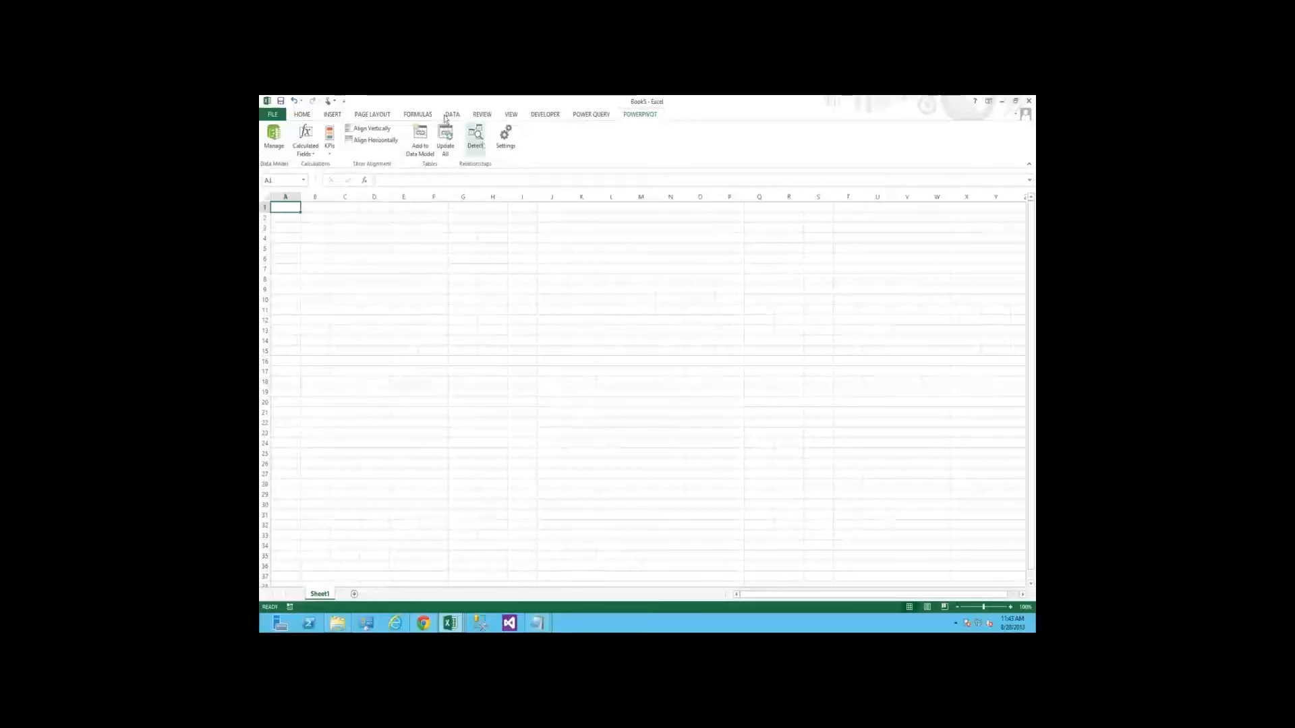
left_click(332, 115)
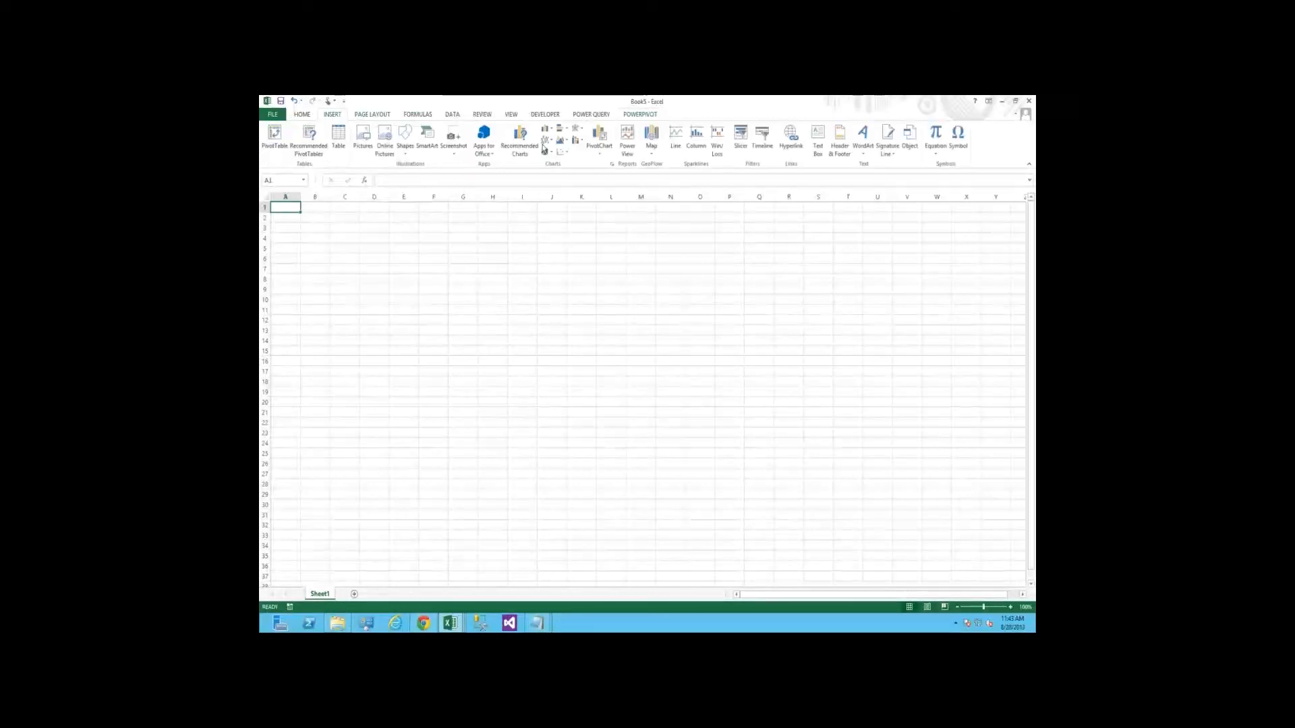
left_click(629, 139)
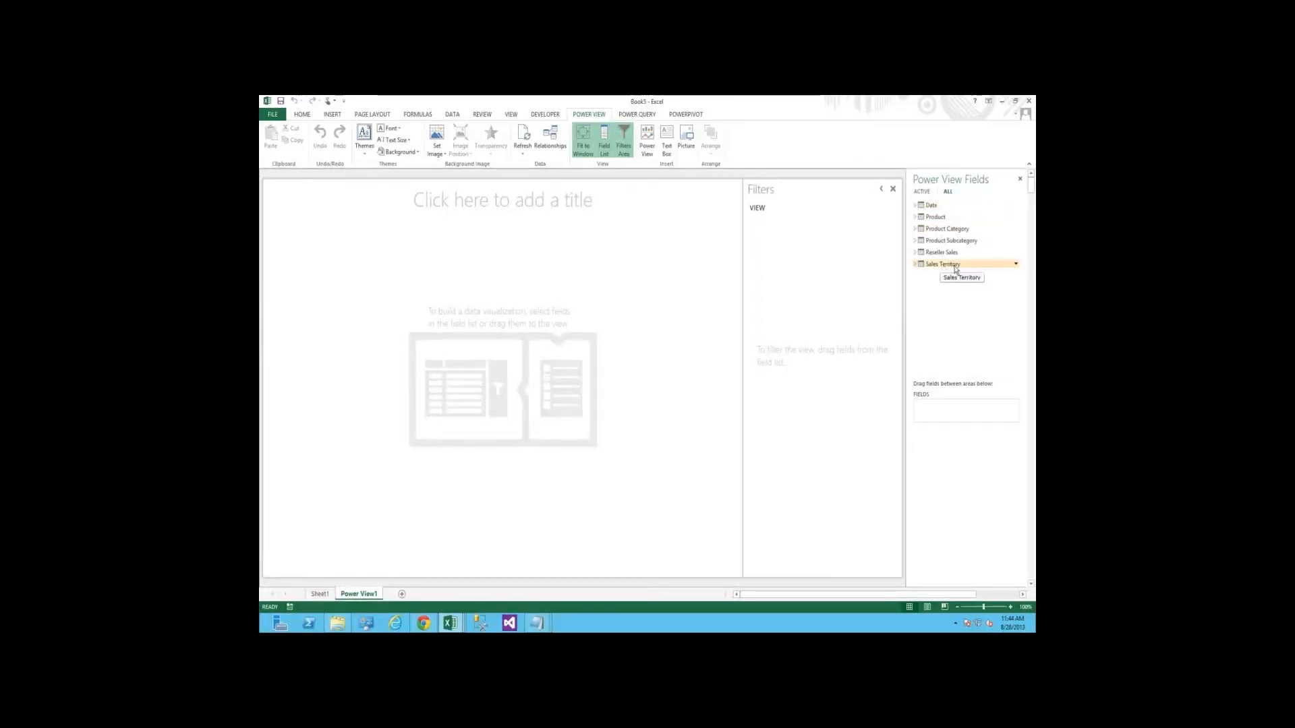
Add the CalendarYear field from the Date table to the Power View report
left_click(916, 208)
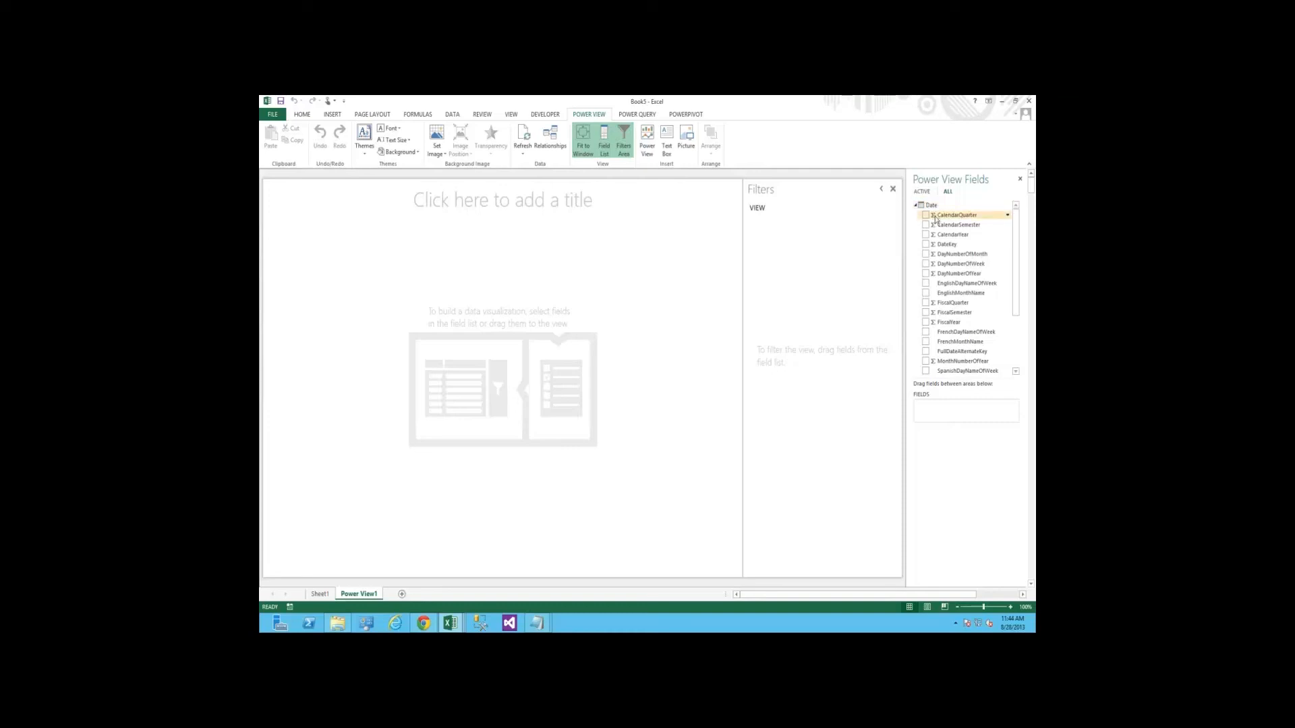
left_click_drag(935, 218, 934, 230)
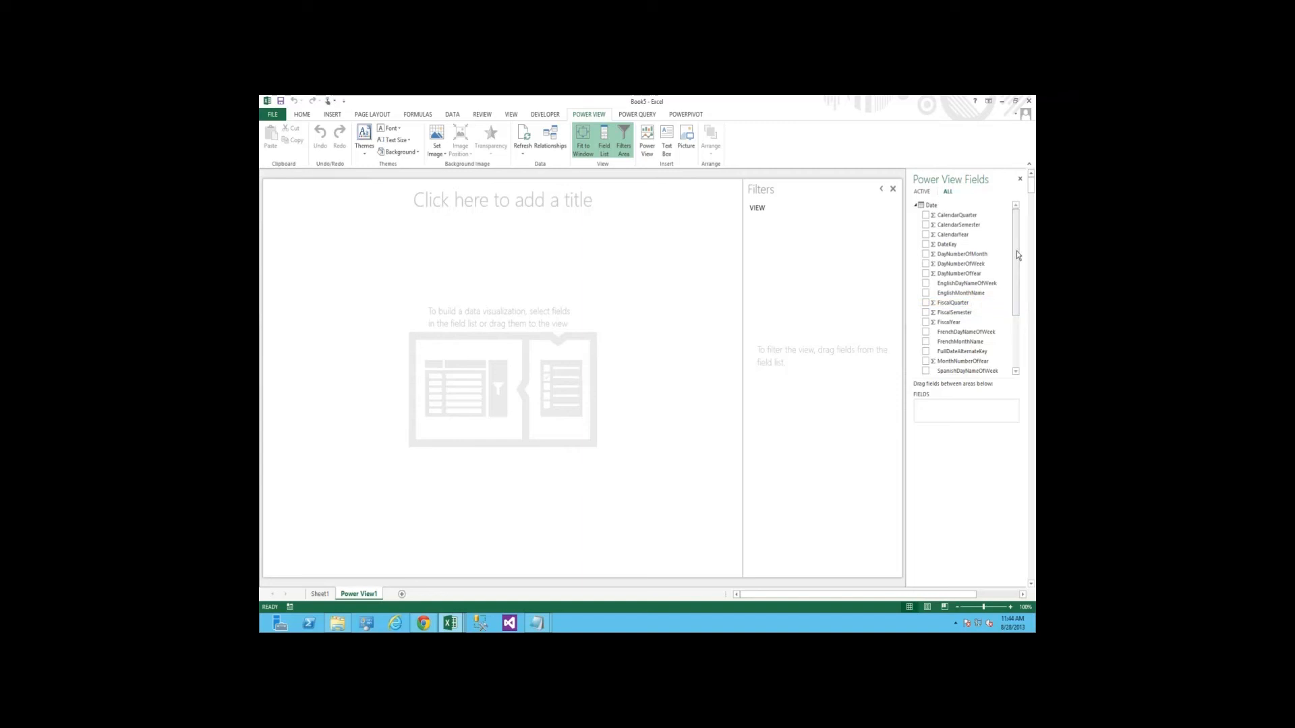
left_click(925, 234)
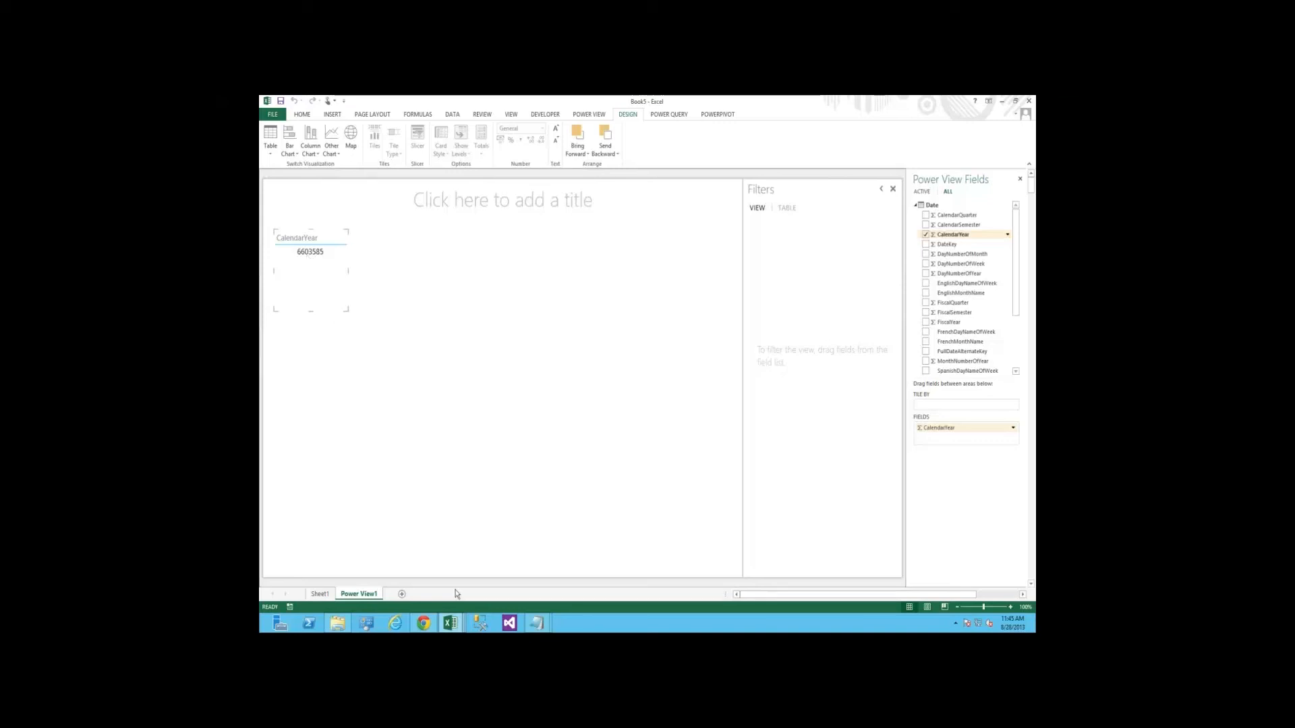
In the PowerPivot window, set the data type of the Date table's CalendarYear and CalendarQuarter columns to Text
left_click(450, 623)
left_click(529, 572)
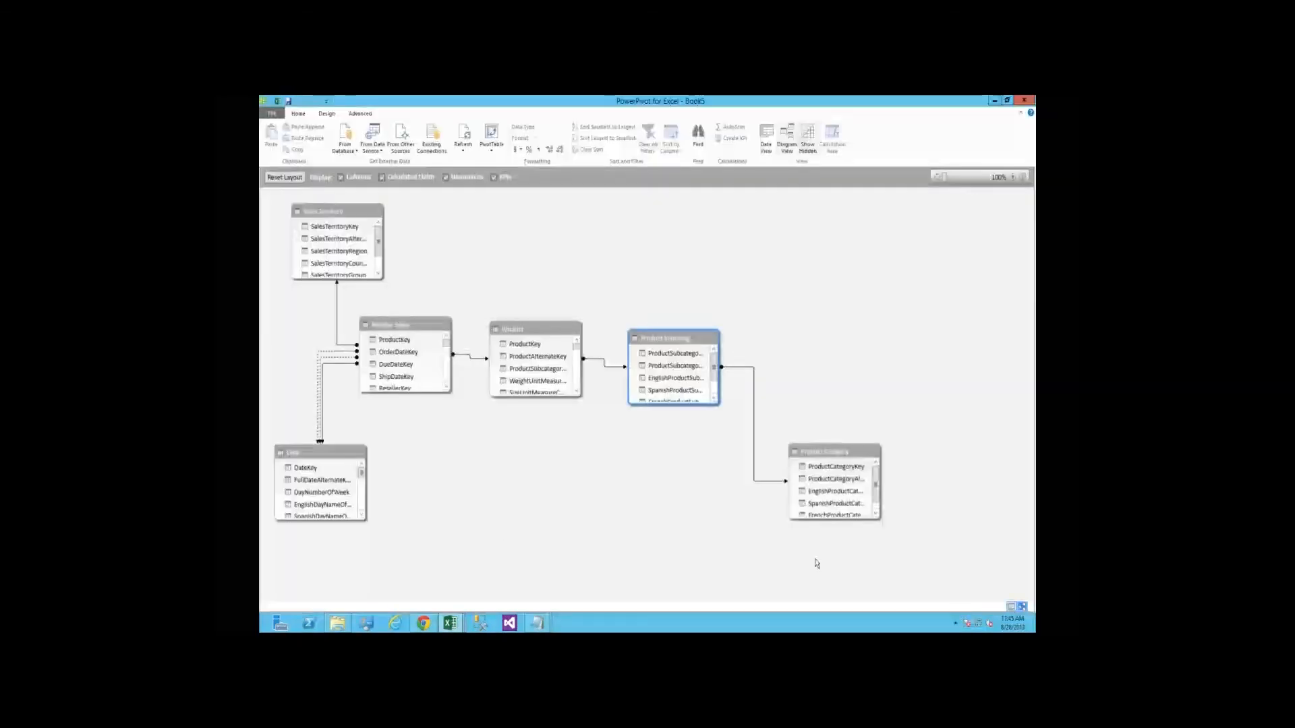
double_click(684, 356)
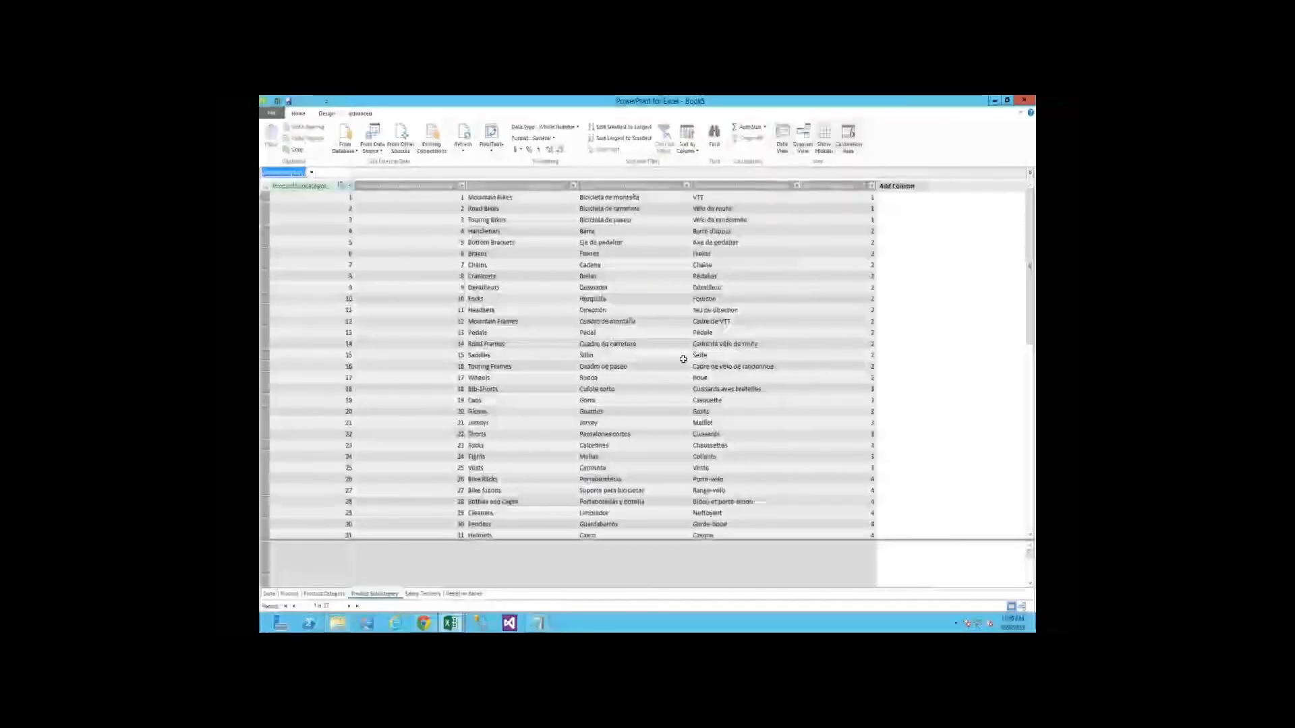
left_click(270, 594)
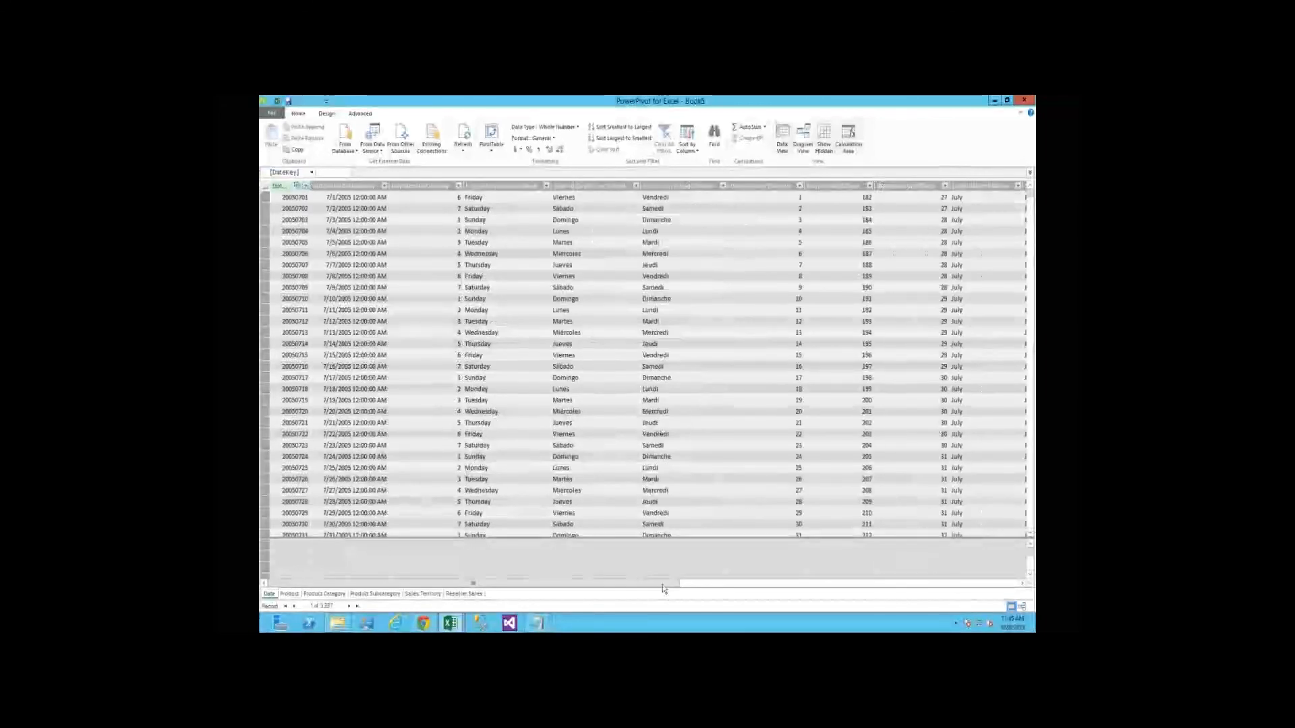
left_click(767, 584)
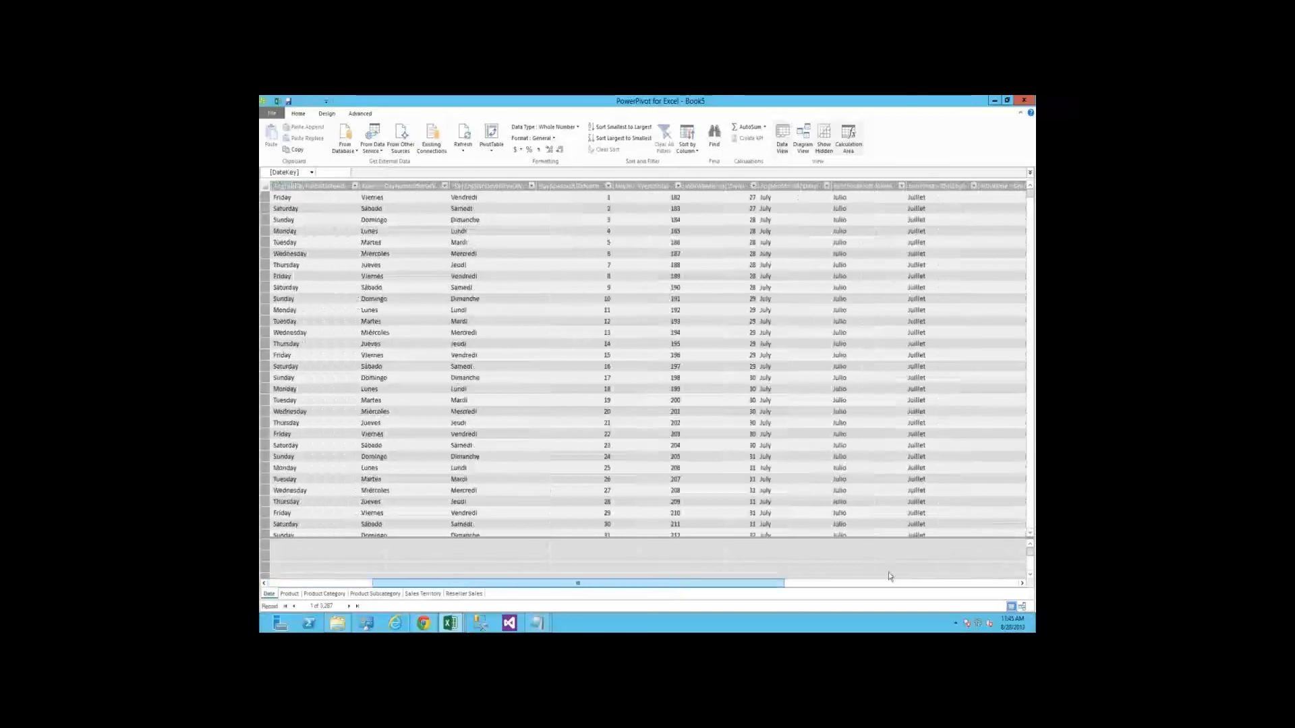
left_click(889, 583)
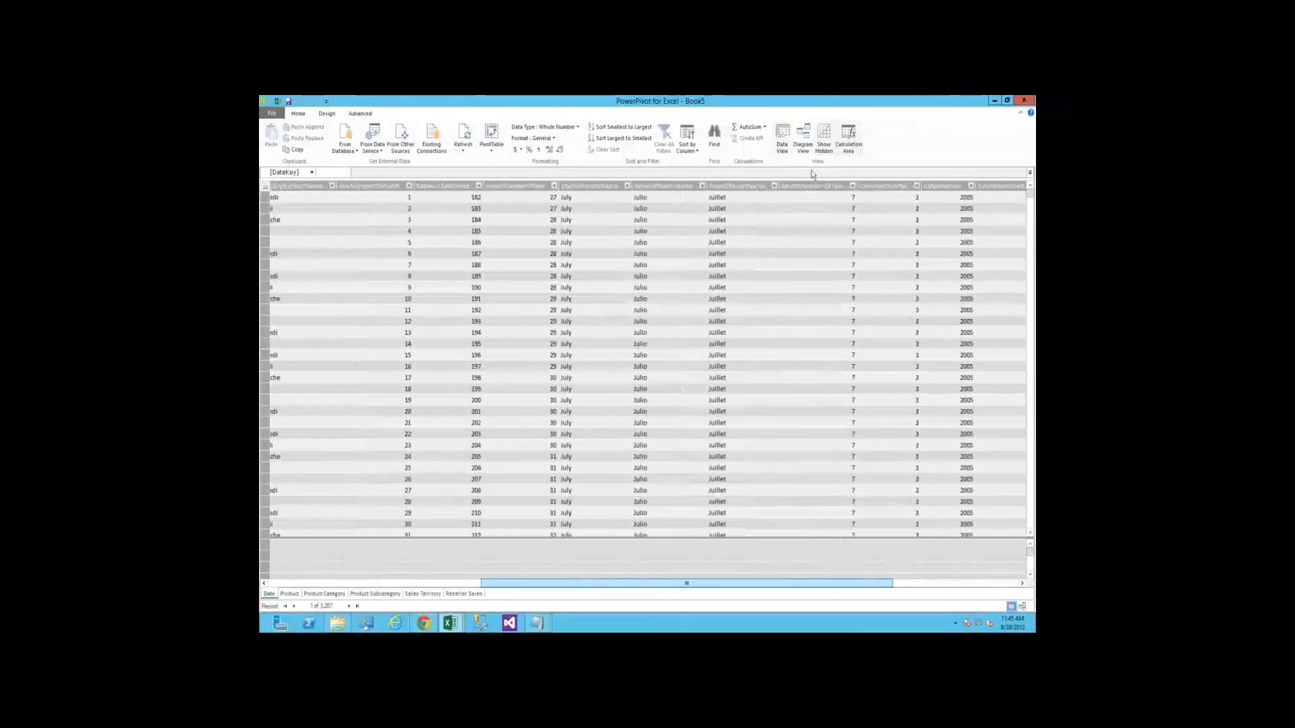
left_click(822, 186)
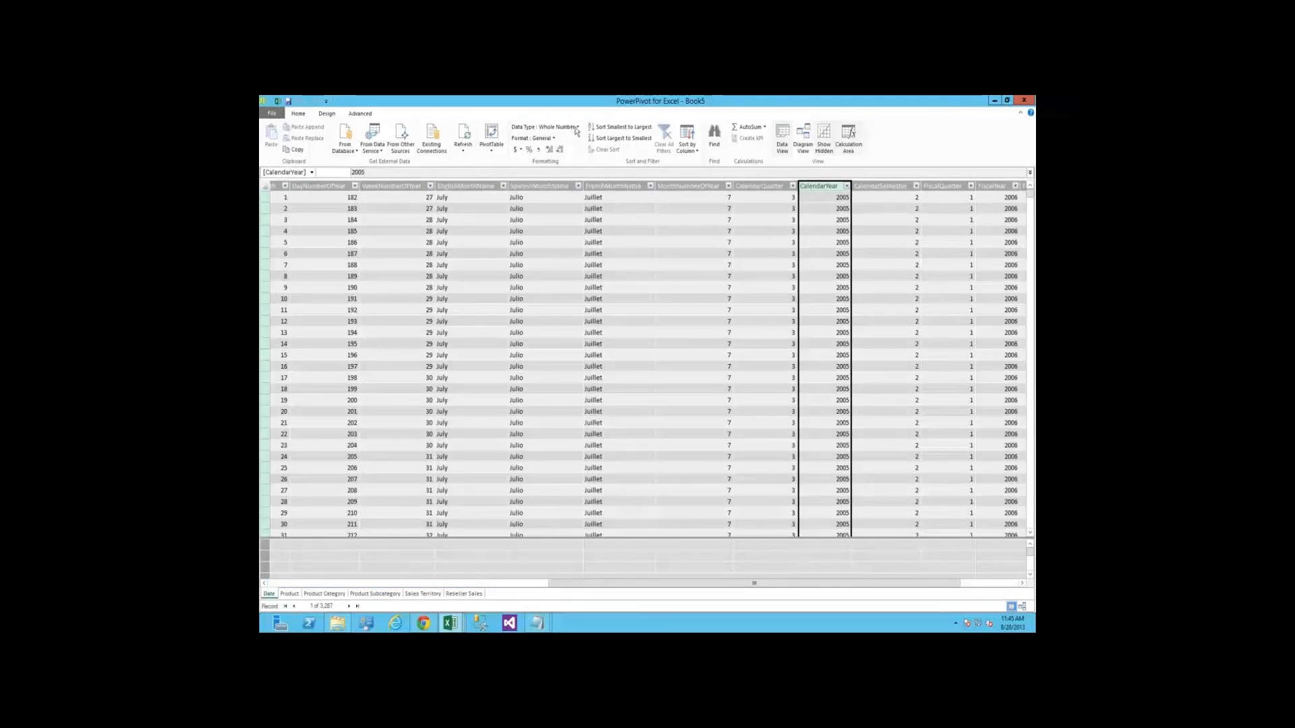
left_click(556, 128)
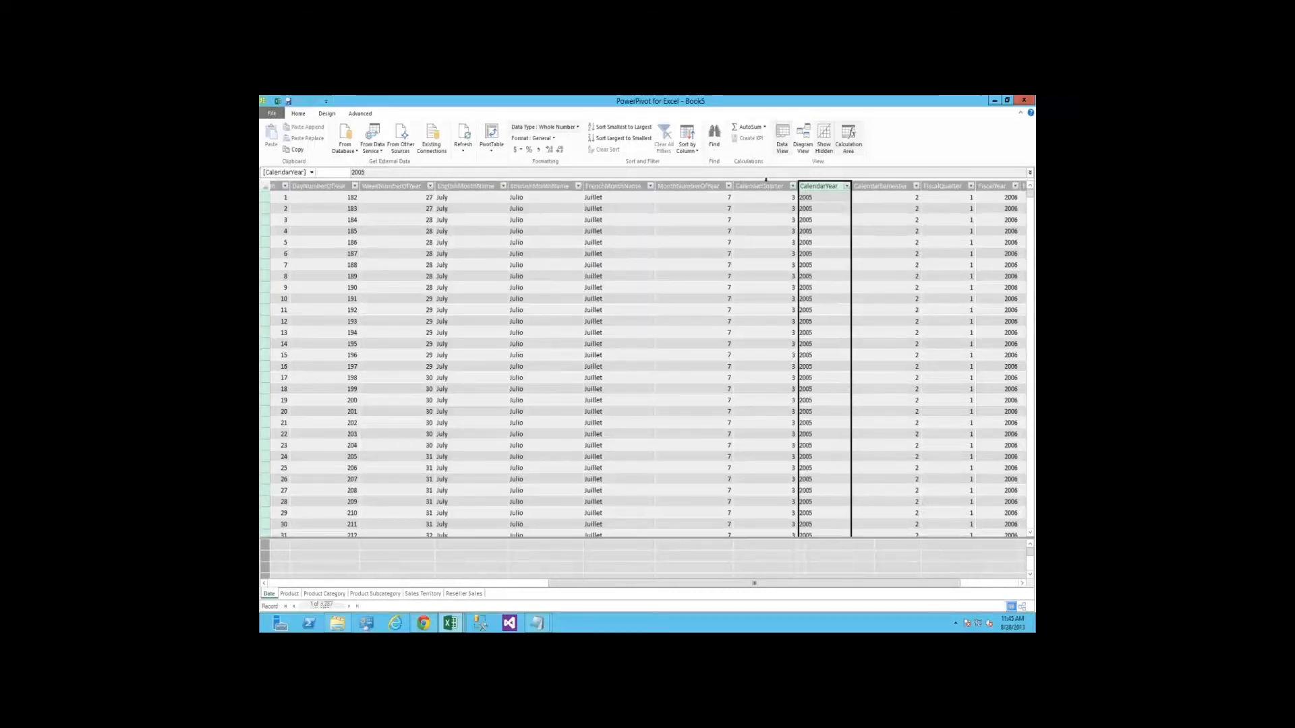
left_click(762, 186)
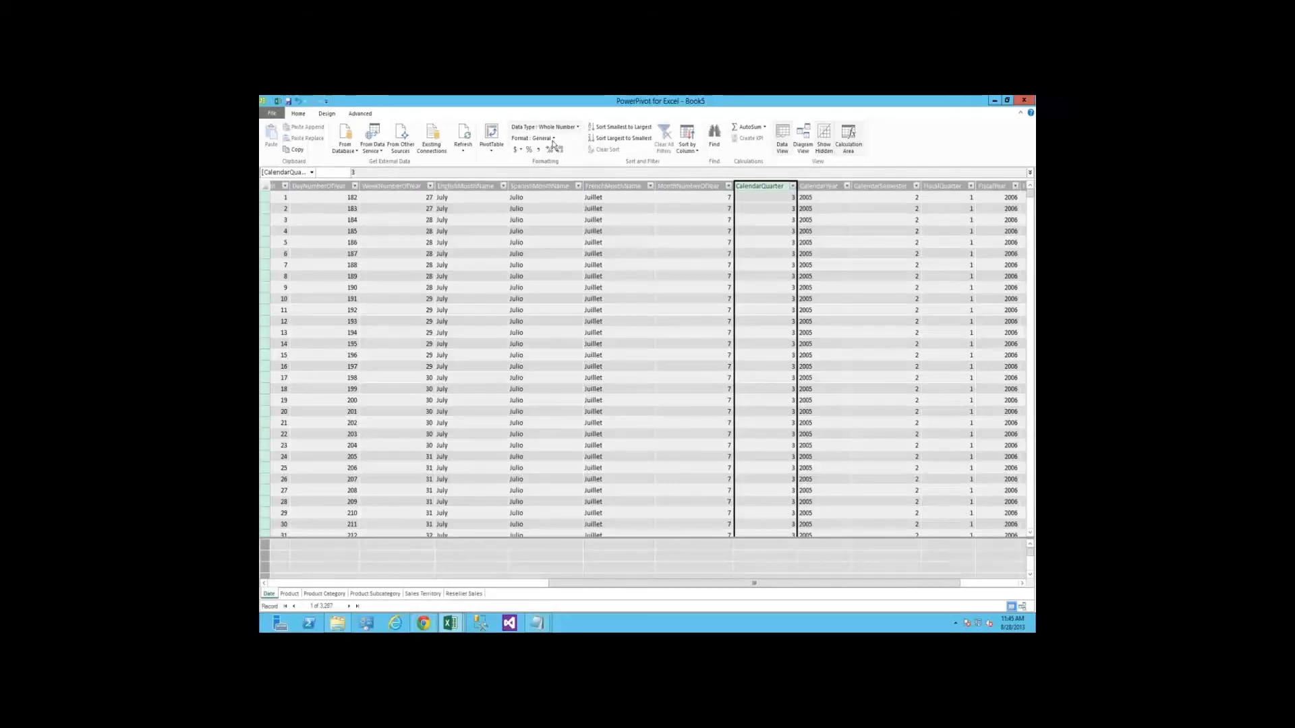
left_click(470, 593)
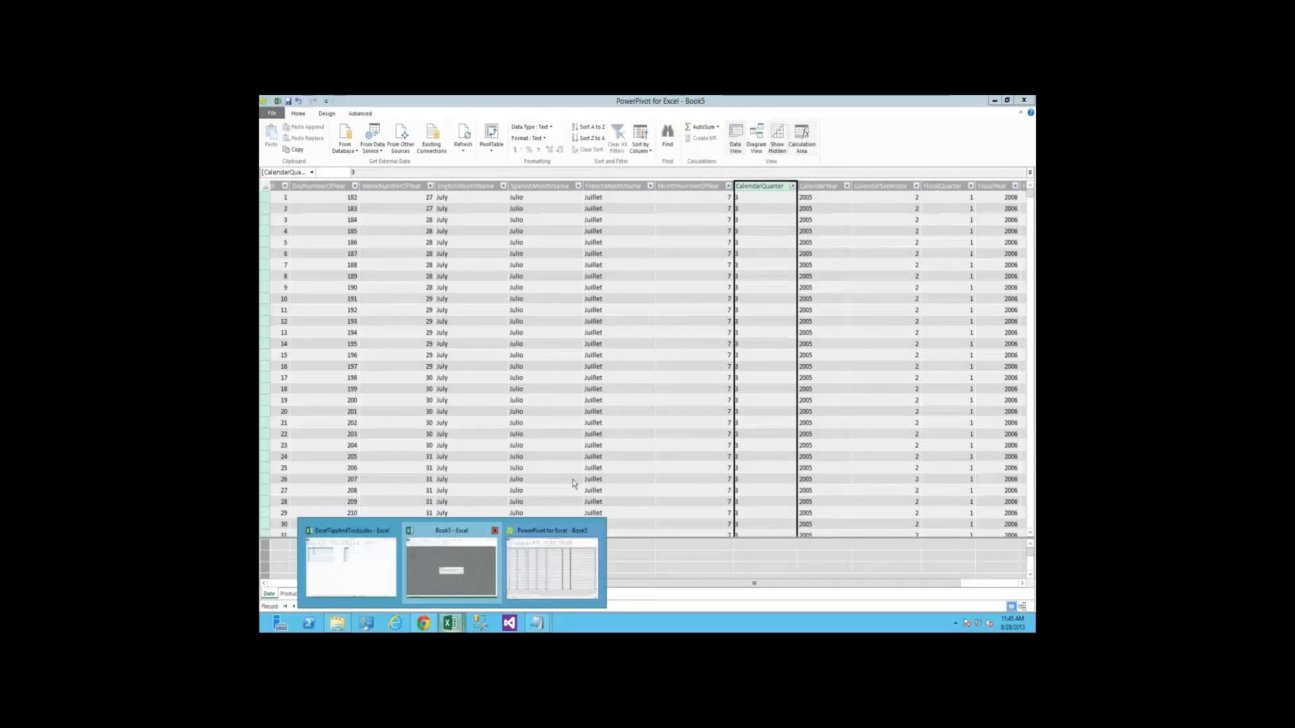
Return to the Book5 workbook, apply the data model changes to the Power View report, and check the Date table's fields
left_click(451, 567)
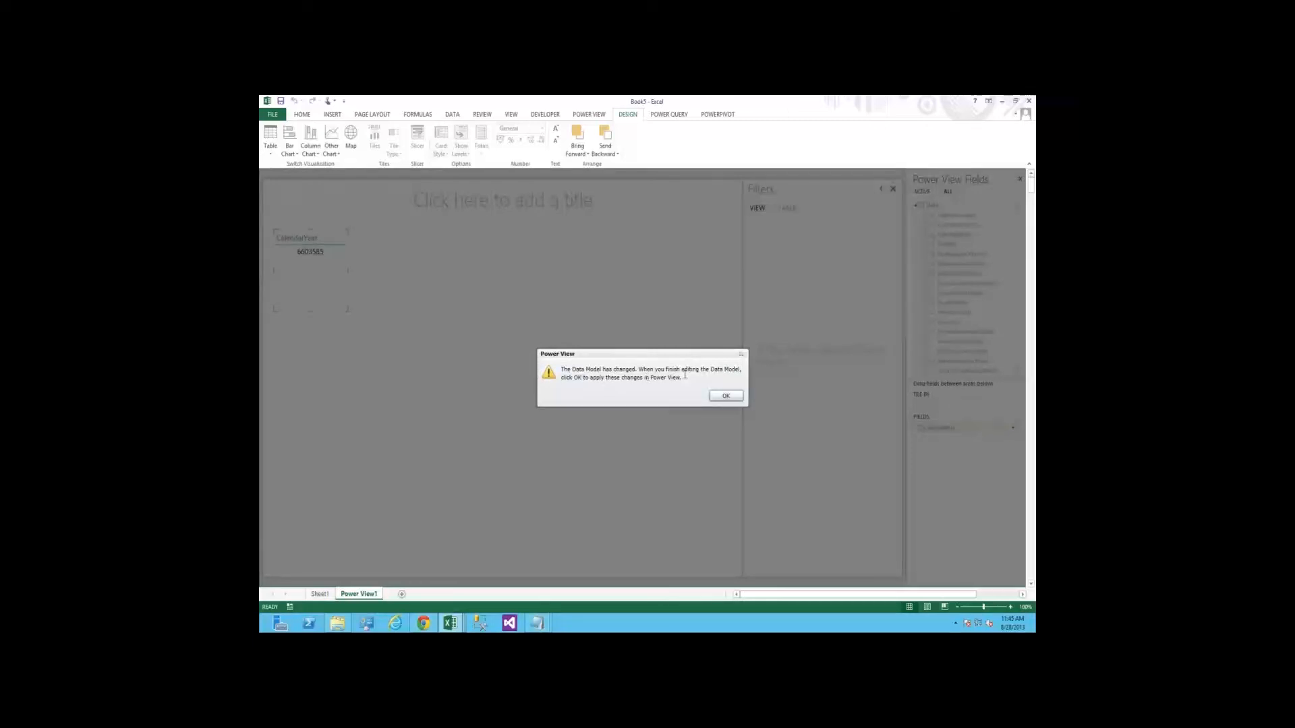
left_click(726, 396)
left_click(727, 396)
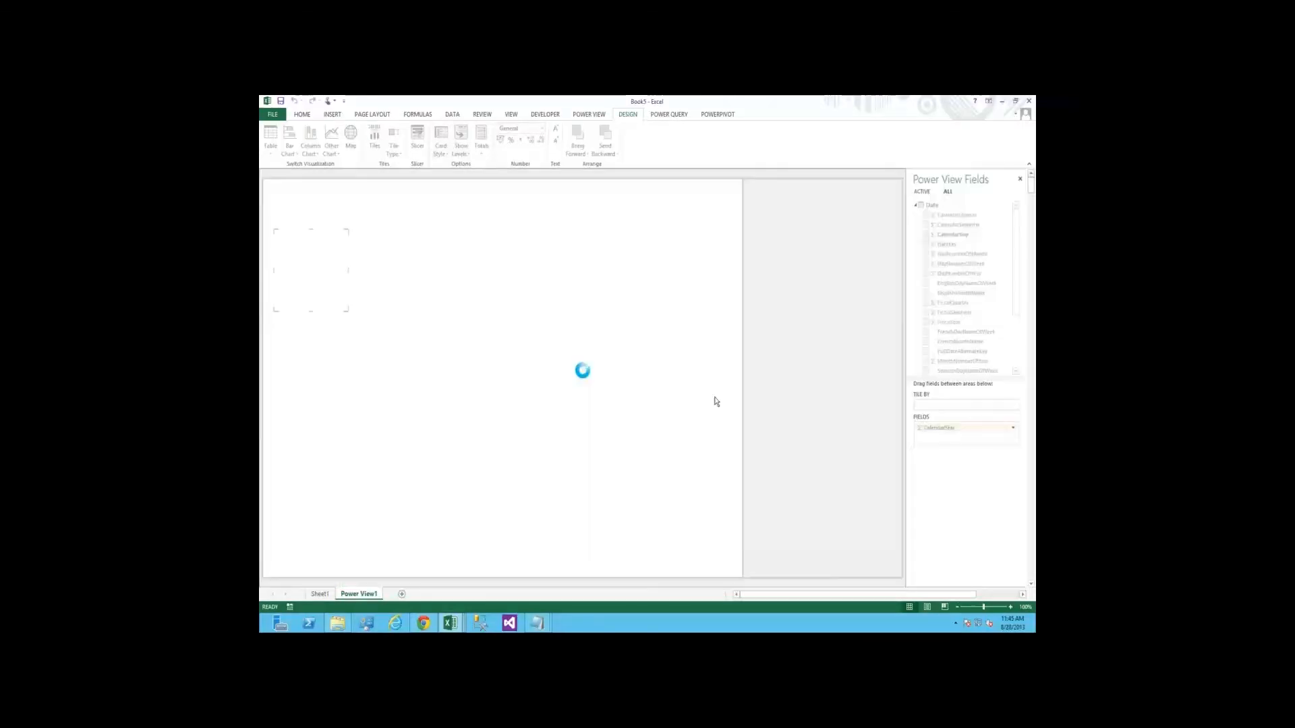
left_click(916, 206)
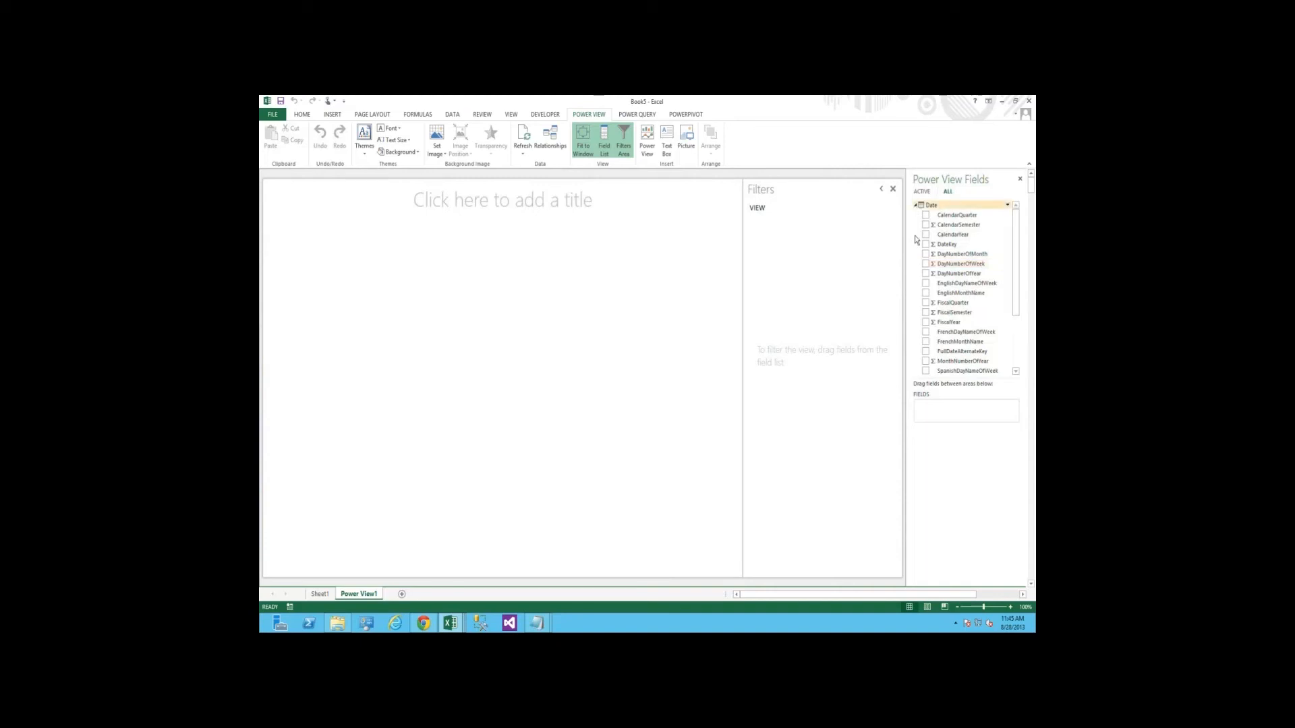
left_click(916, 204)
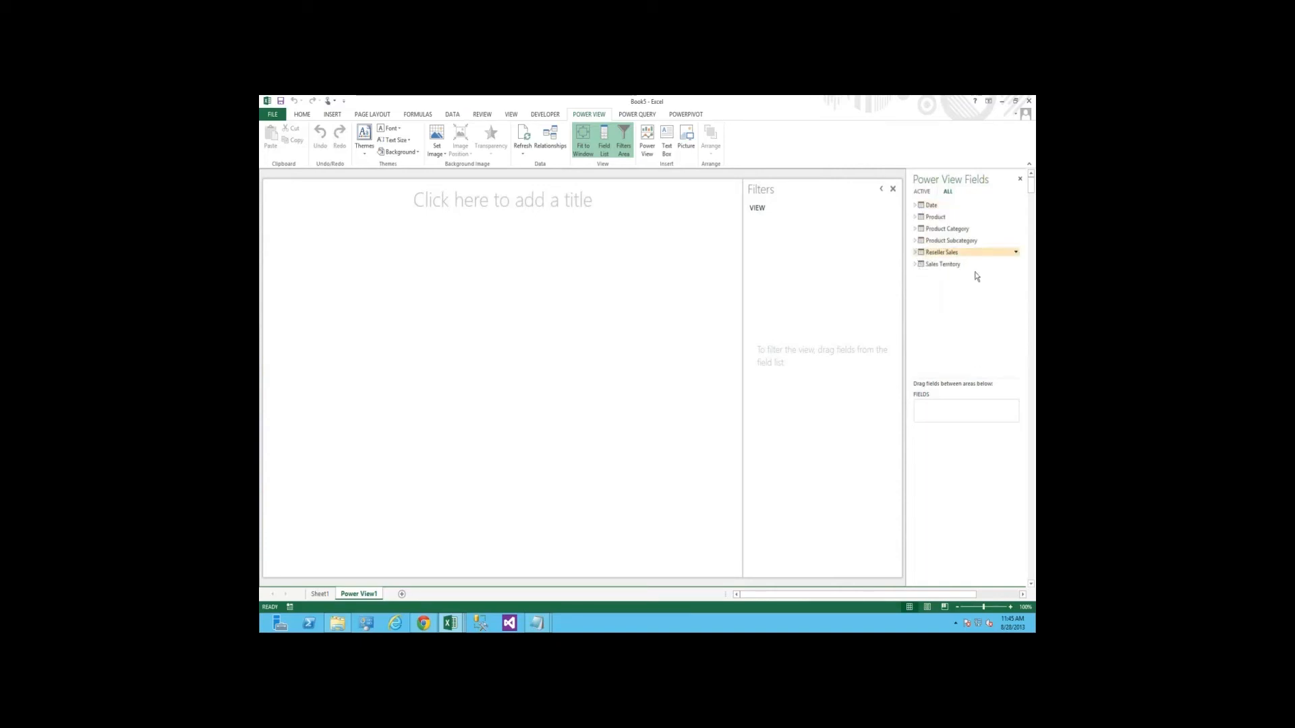
Build a report table from SalesAmount in Reseller Sales and SalesTerritoryCountry in Sales Territory
scroll(1020, 278, "down", 3)
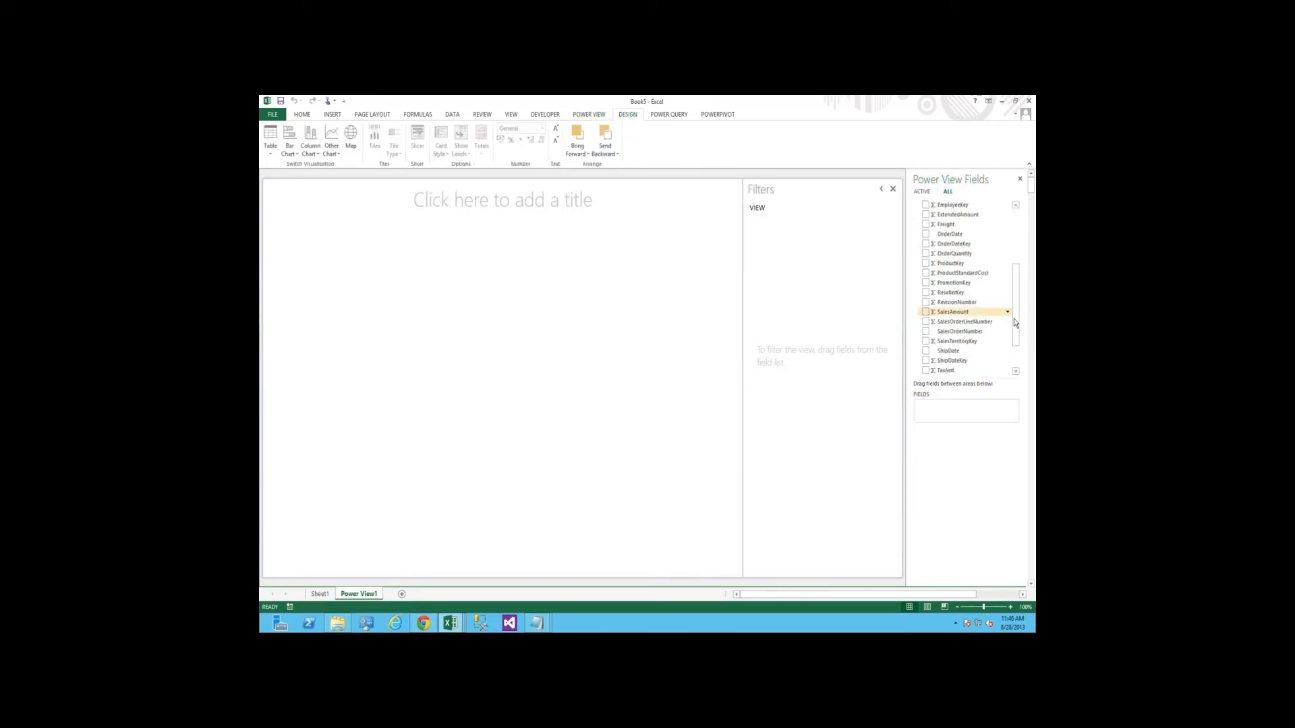
left_click(916, 253)
left_click(933, 265)
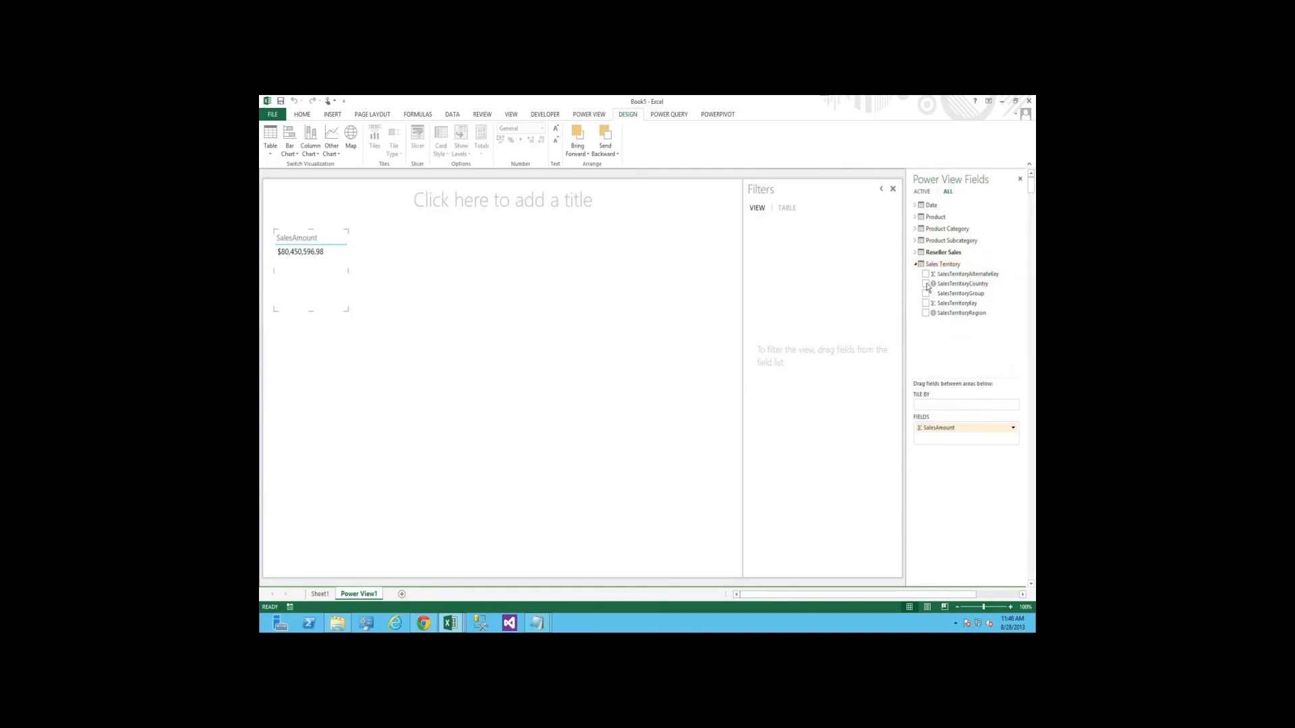
left_click(926, 285)
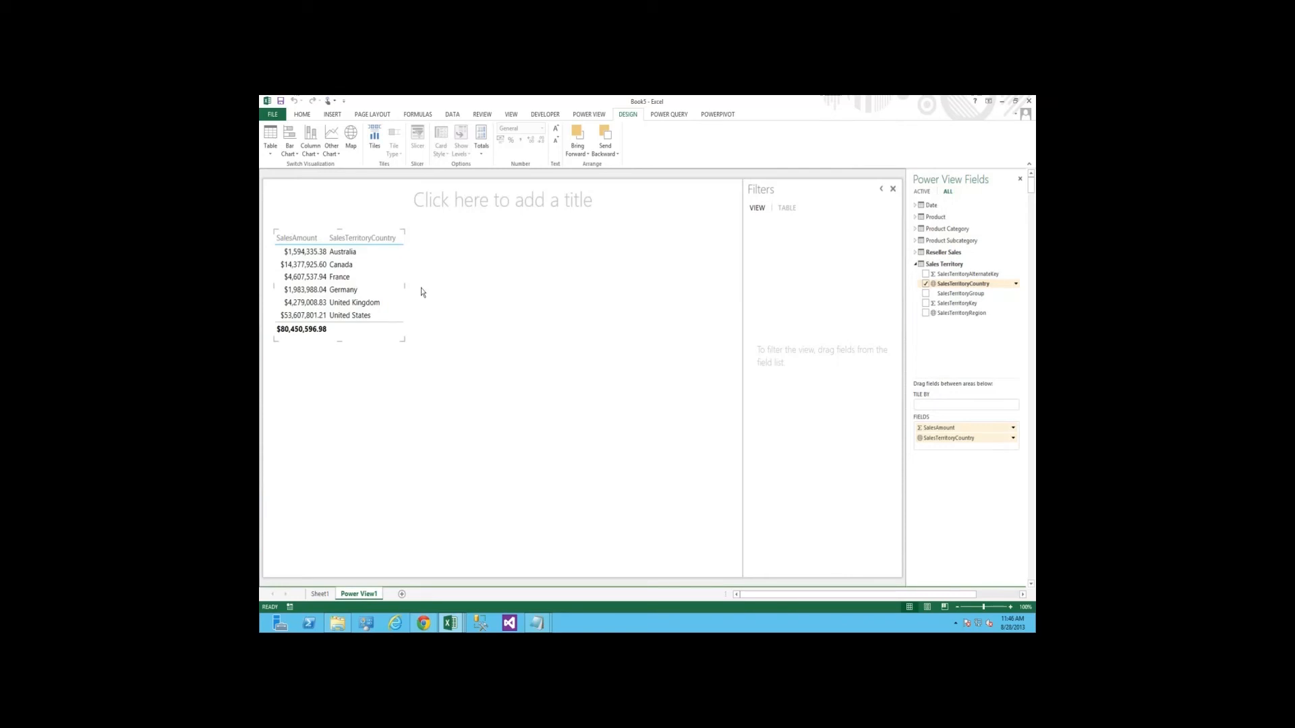
Convert the table of sales amounts by territory country into a bar chart
left_click(369, 292)
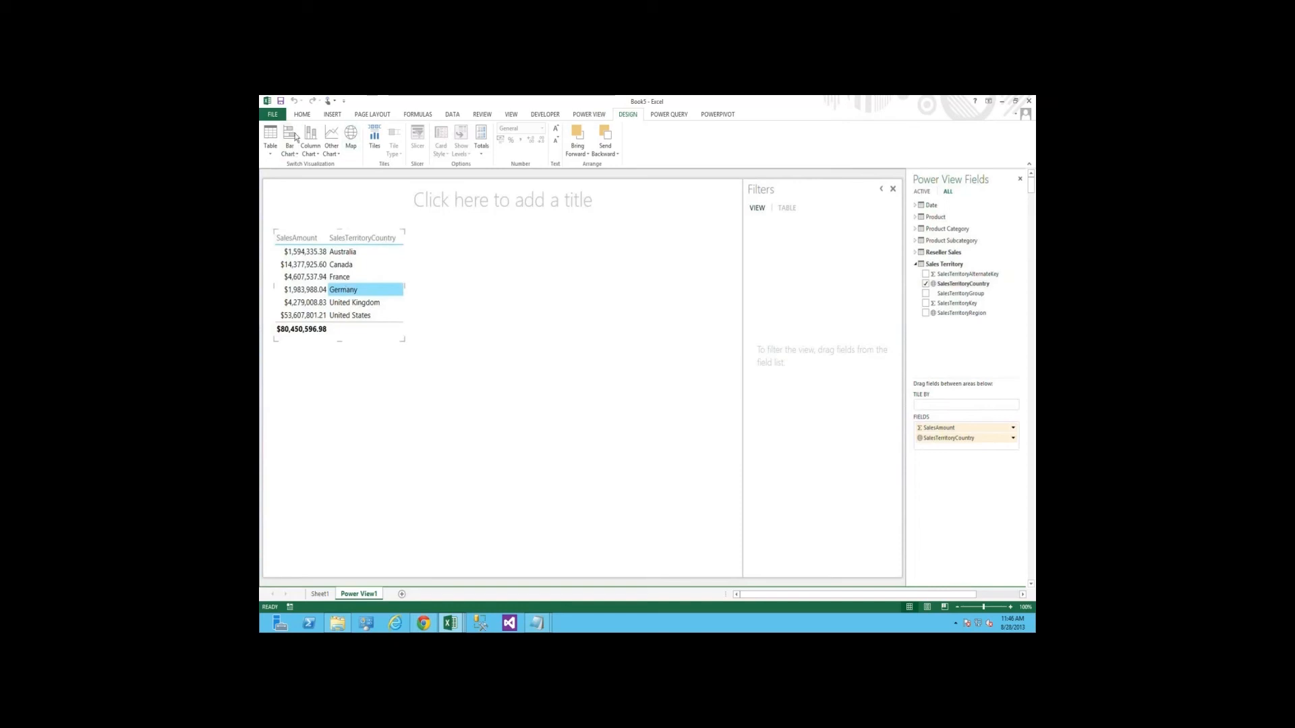
left_click(294, 156)
left_click(299, 167)
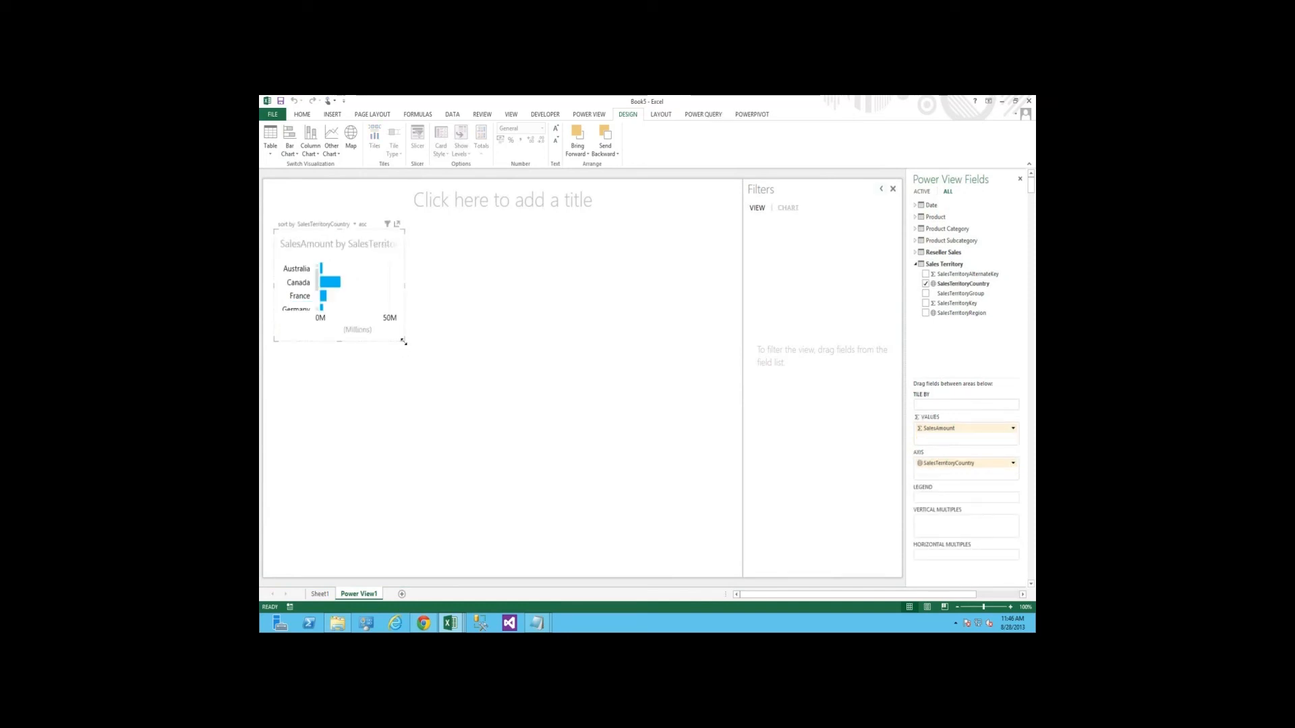
Enlarge the sales by country bar chart until its title and all country labels fit, and move it slightly up
left_click_drag(404, 342, 433, 369)
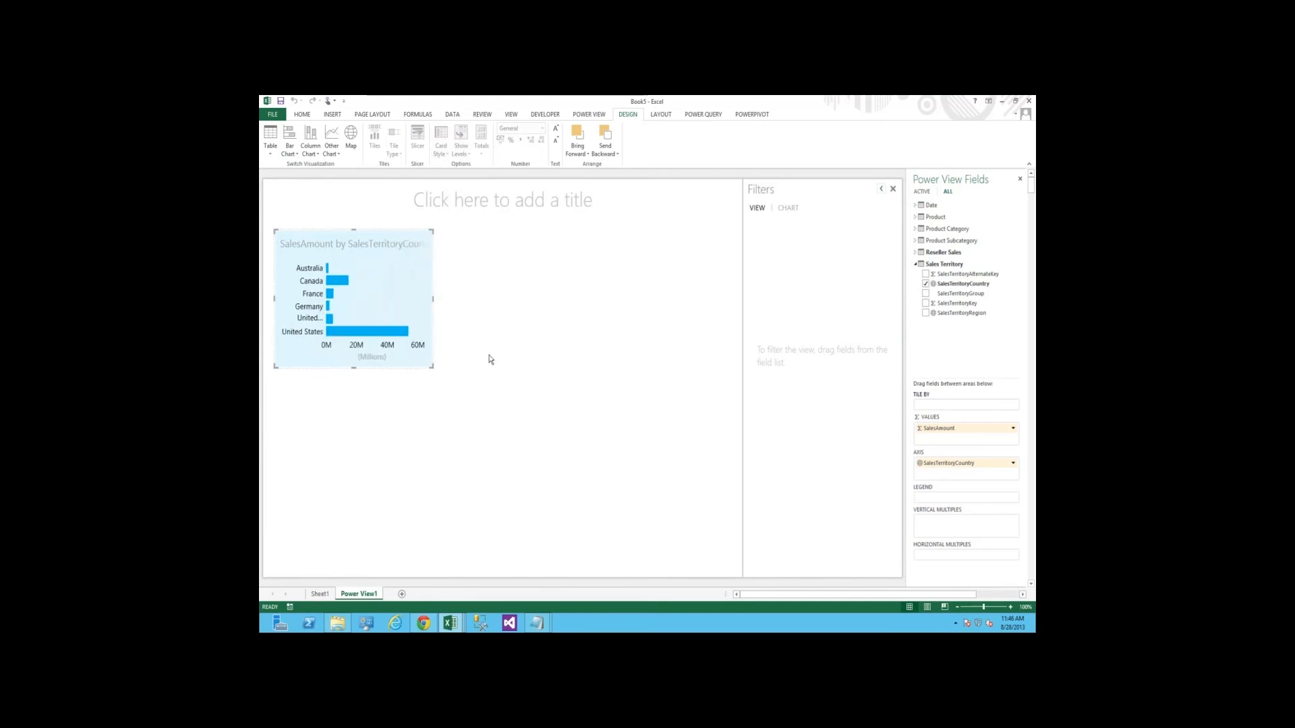
left_click(373, 230)
left_click(373, 231)
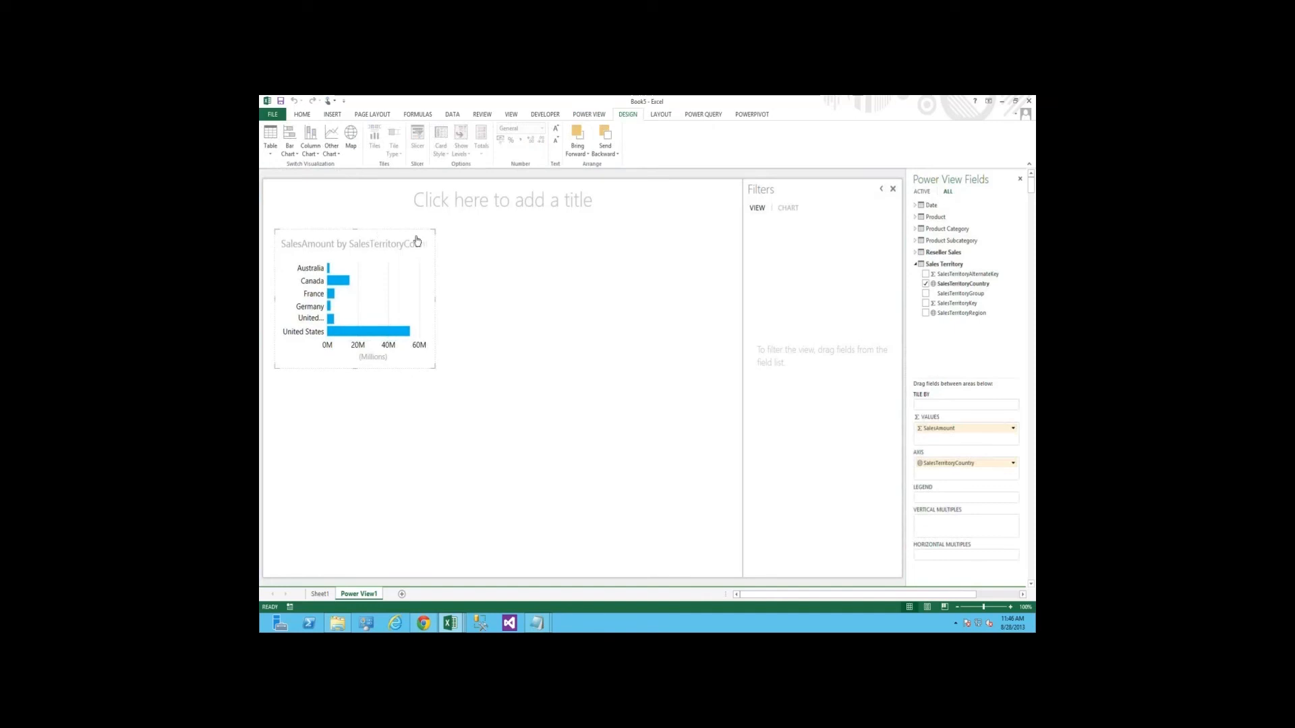
left_click_drag(416, 241, 365, 232)
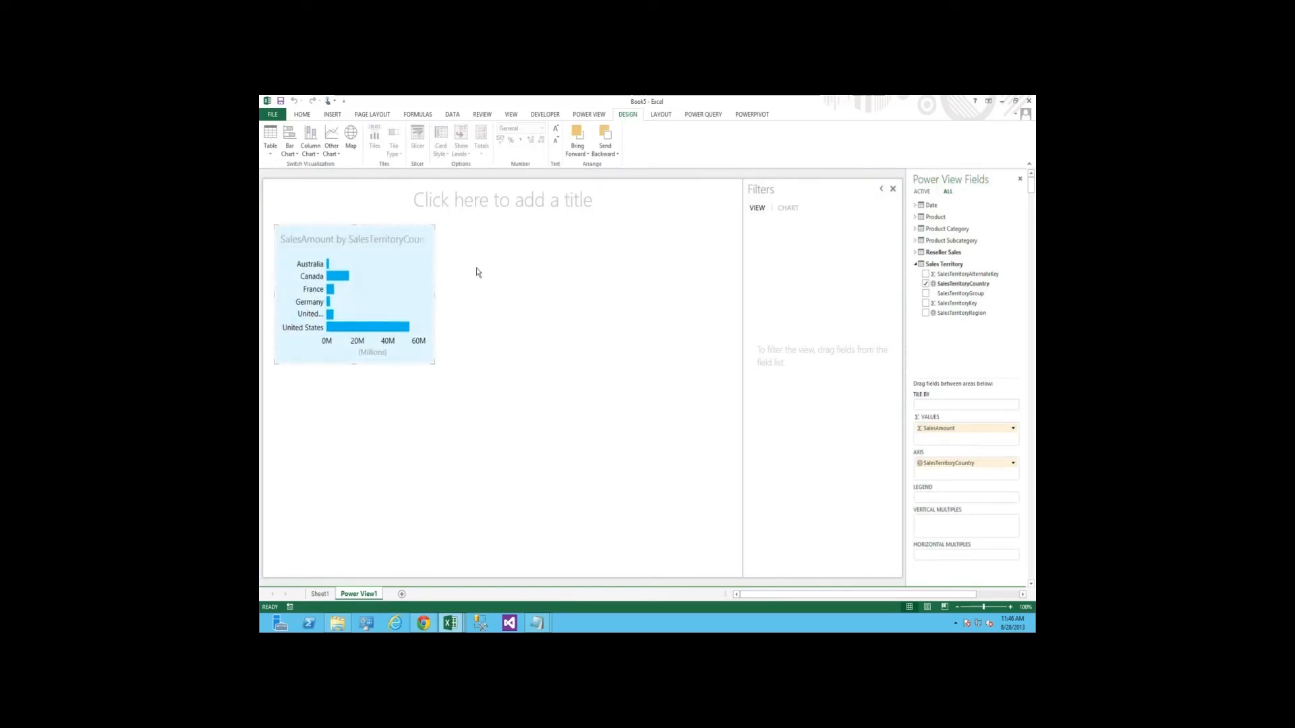
left_click(477, 272)
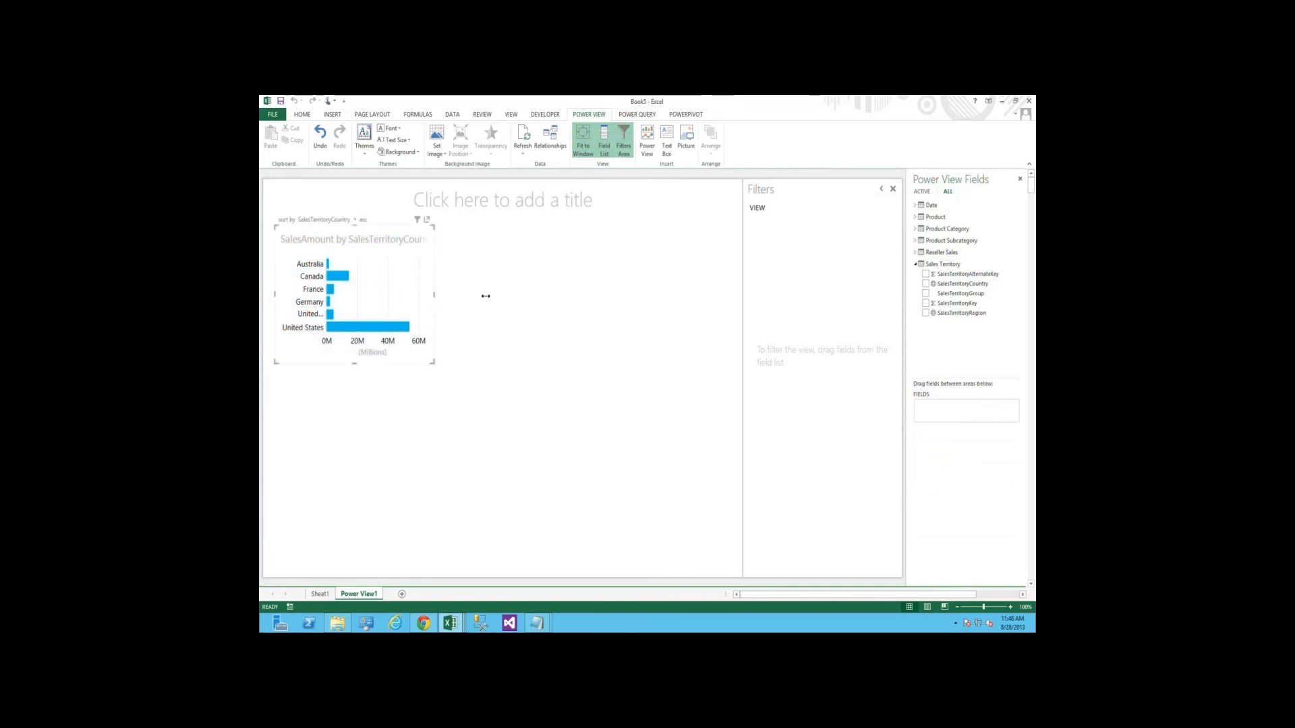
left_click_drag(434, 295, 486, 296)
left_click(515, 269)
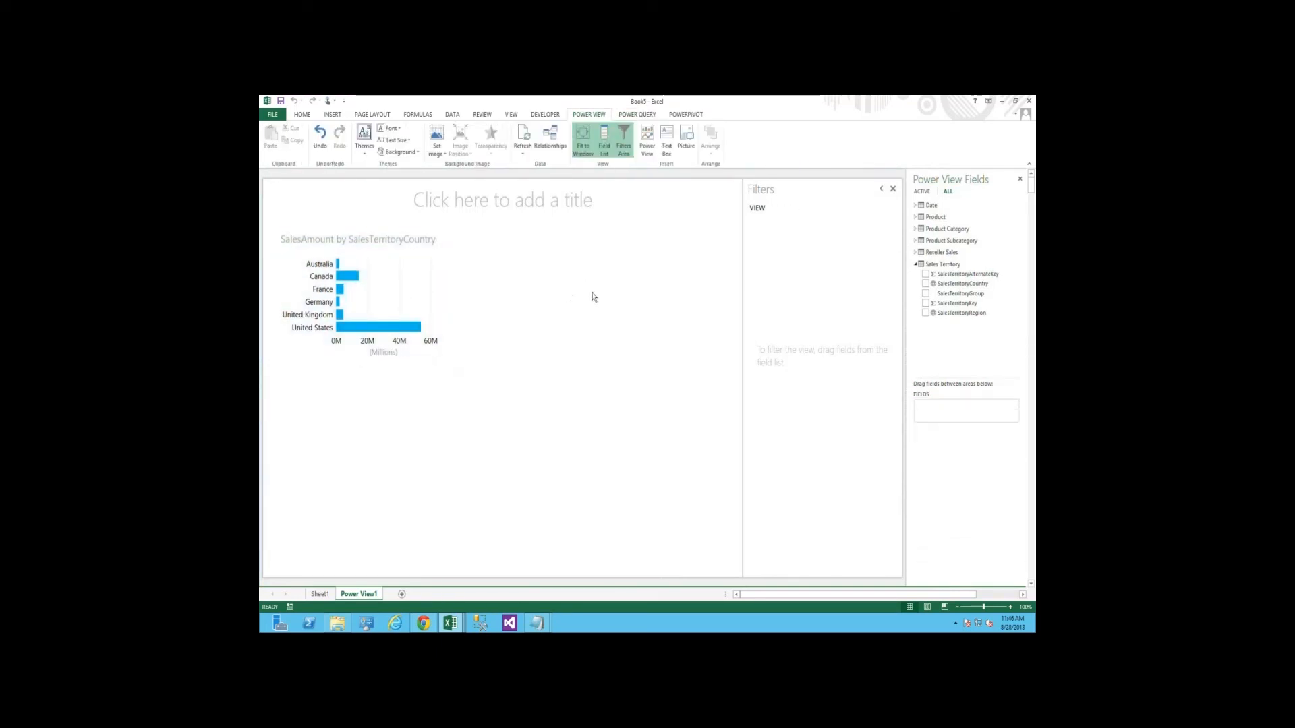
Start a second table beside the bar chart with the SalesAmount field from Reseller Sales
left_click(916, 265)
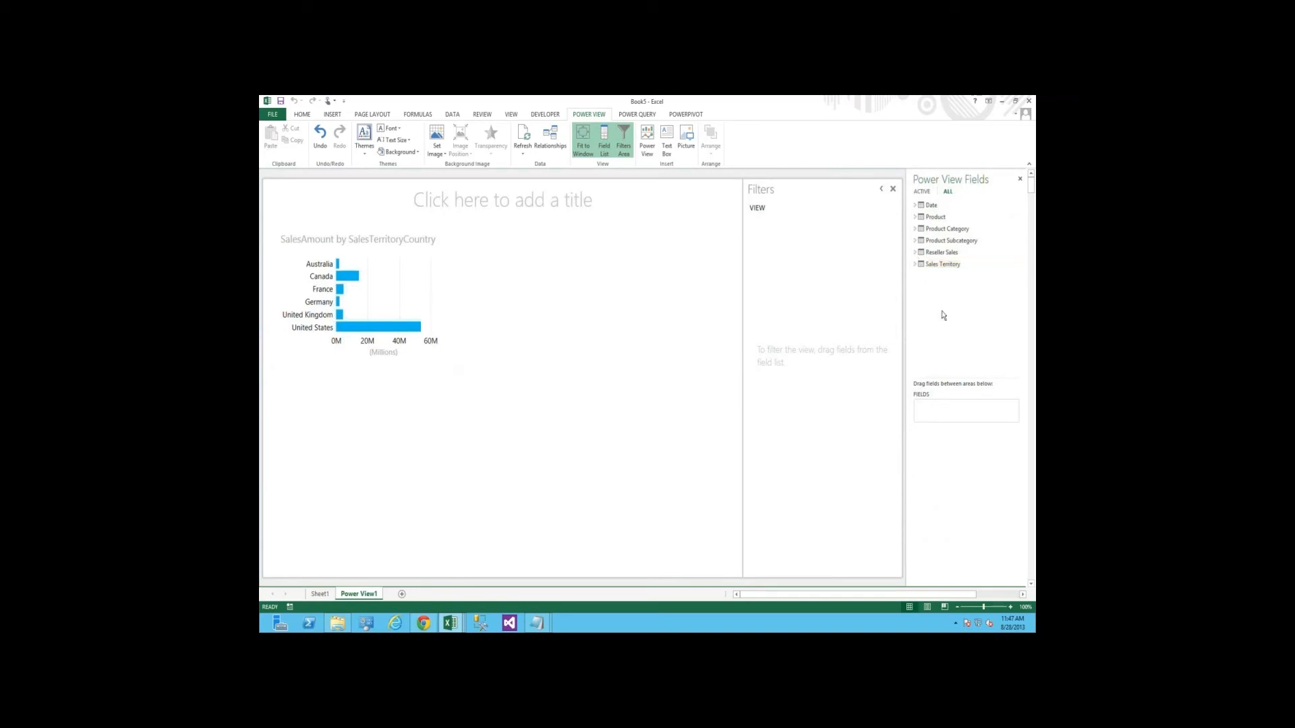
left_click(916, 252)
scroll(954, 355, "down", 1)
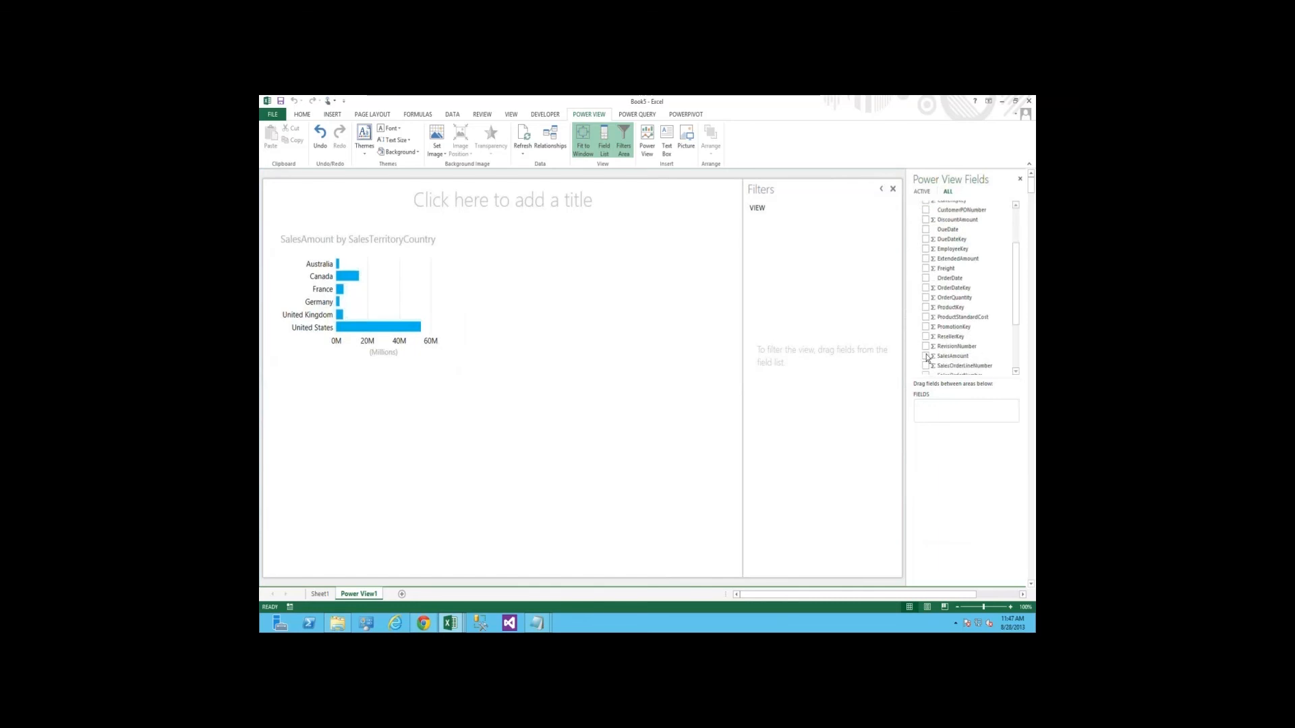
left_click_drag(1014, 315, 1001, 231)
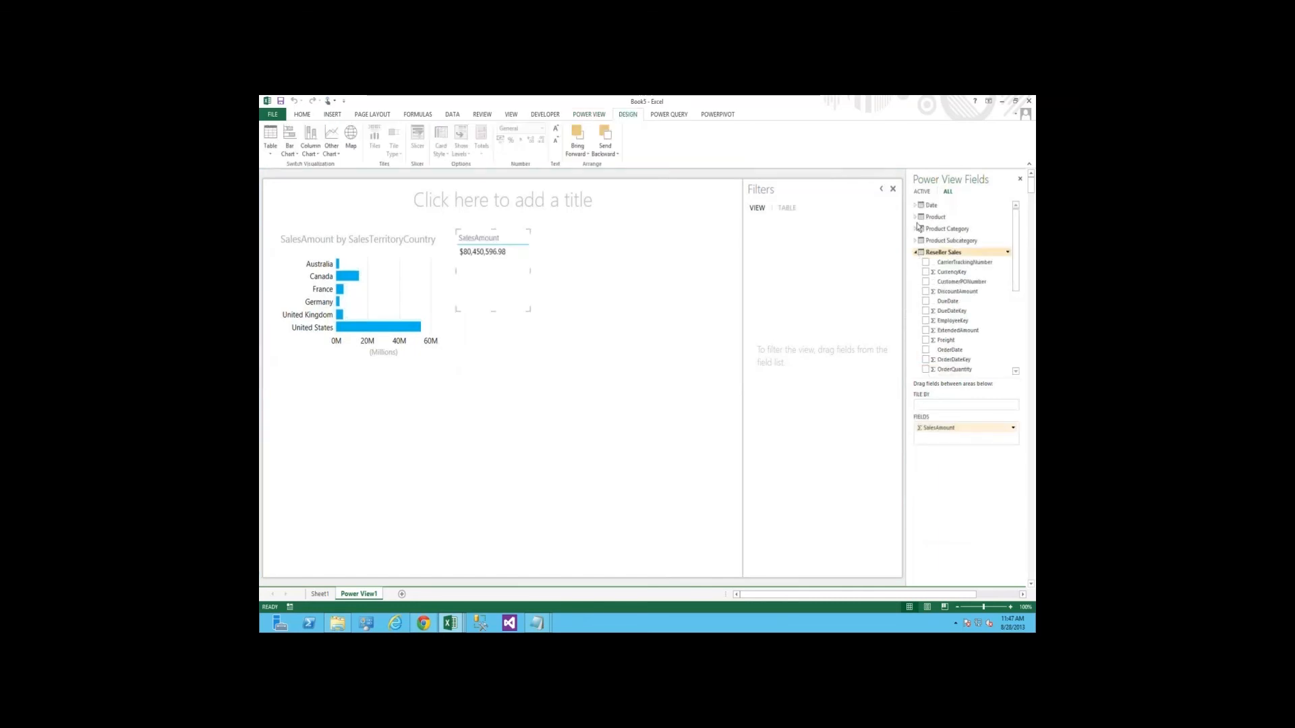
Add the Color field from the Product table to the new SalesAmount table
left_click(916, 253)
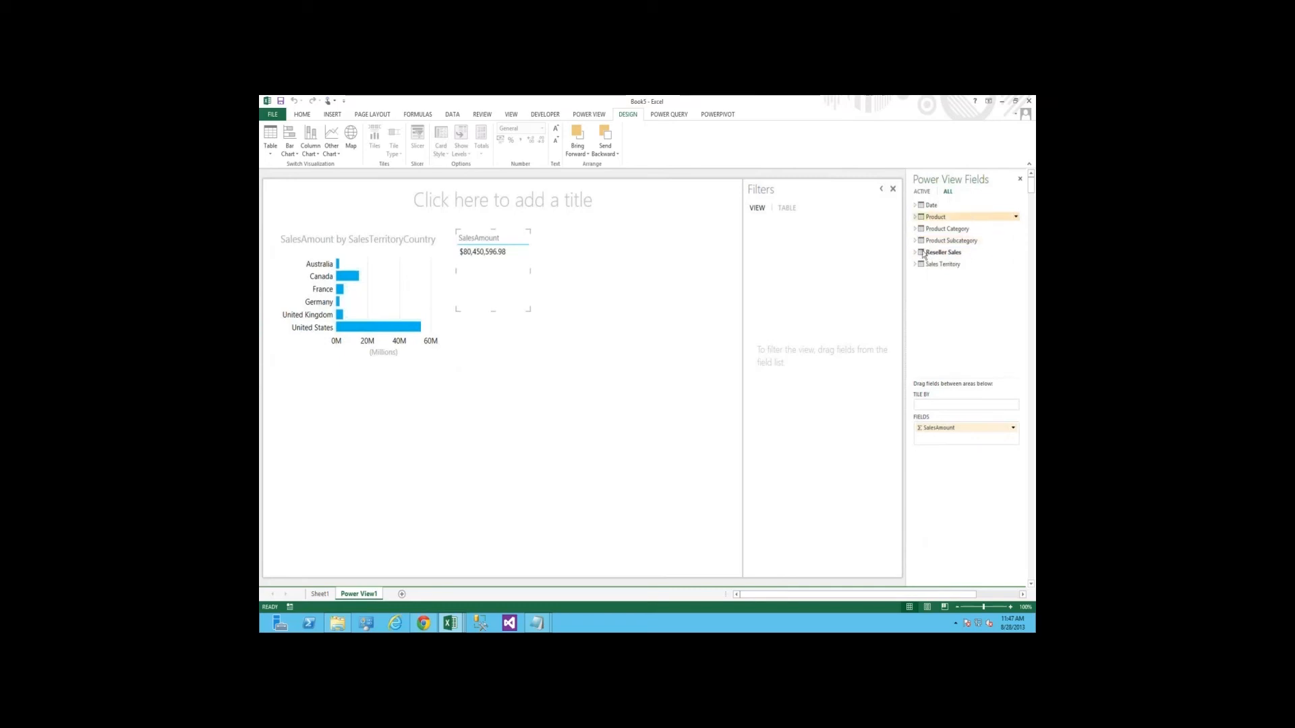
left_click(916, 217)
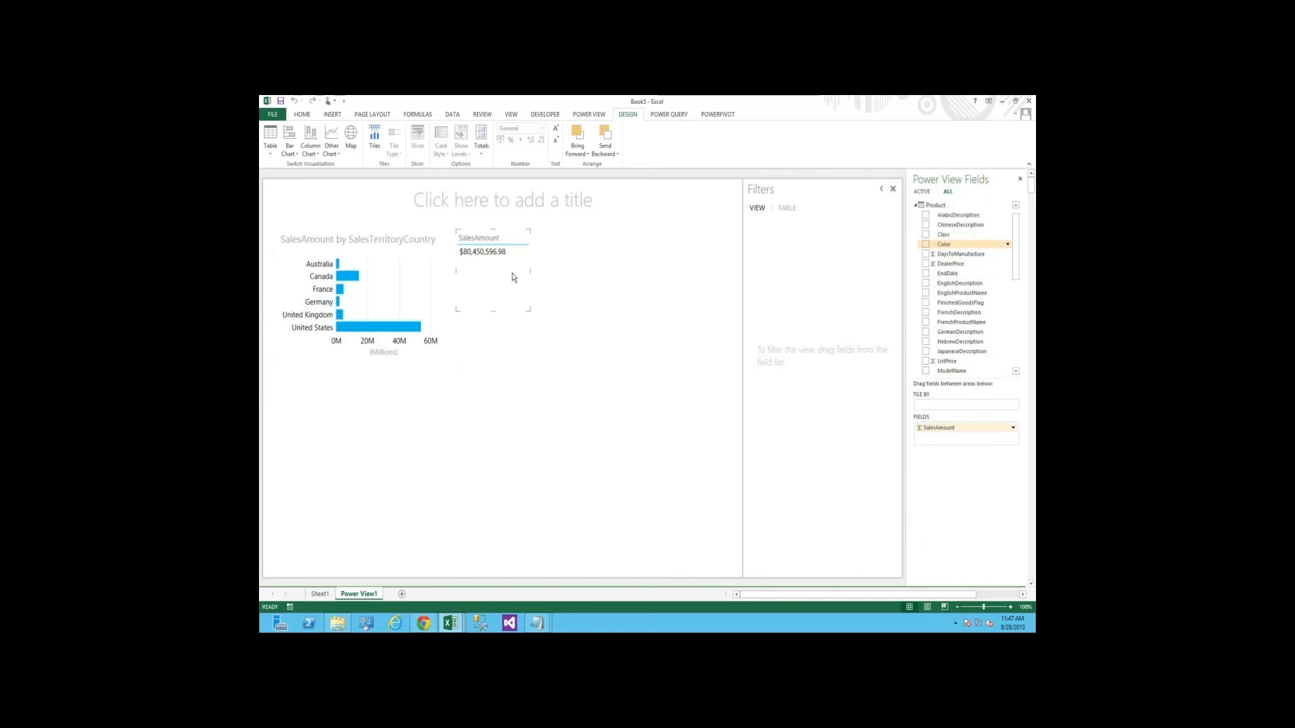
left_click_drag(943, 244, 514, 277)
Convert the table of sales amounts by color into a column chart and widen it to fit the color labels
left_click(308, 154)
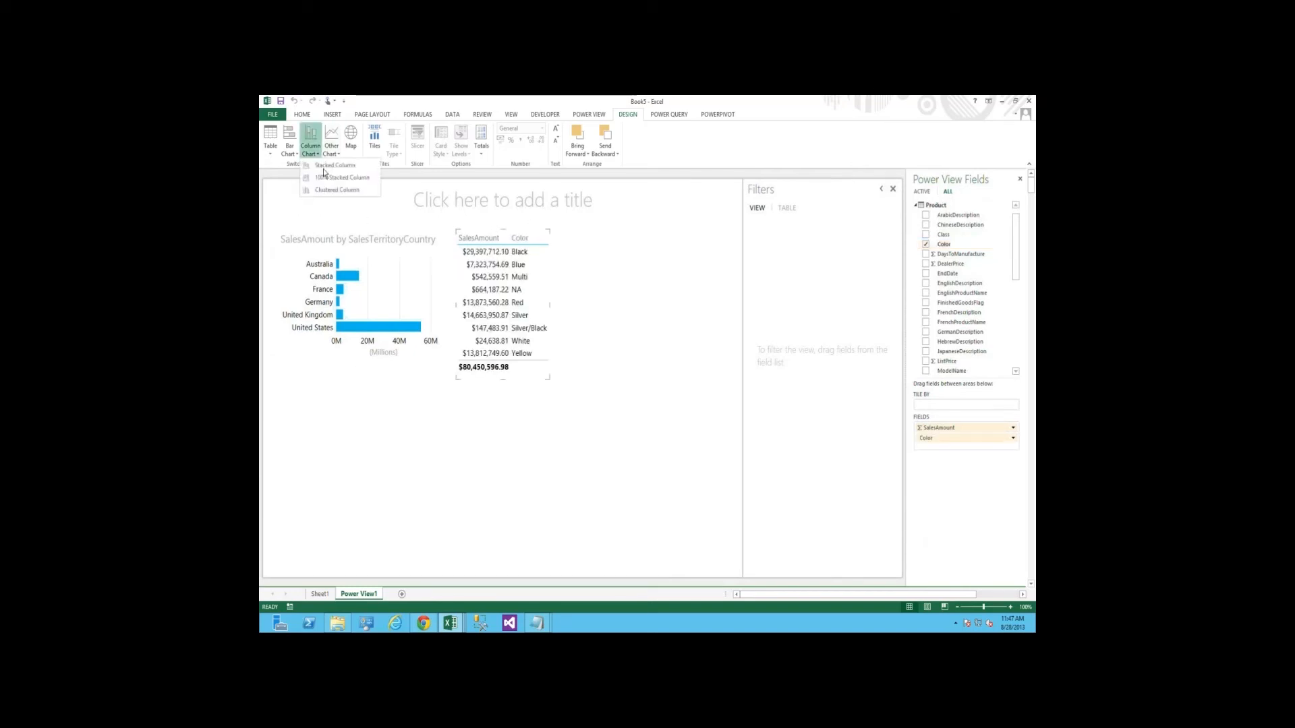
left_click(549, 340)
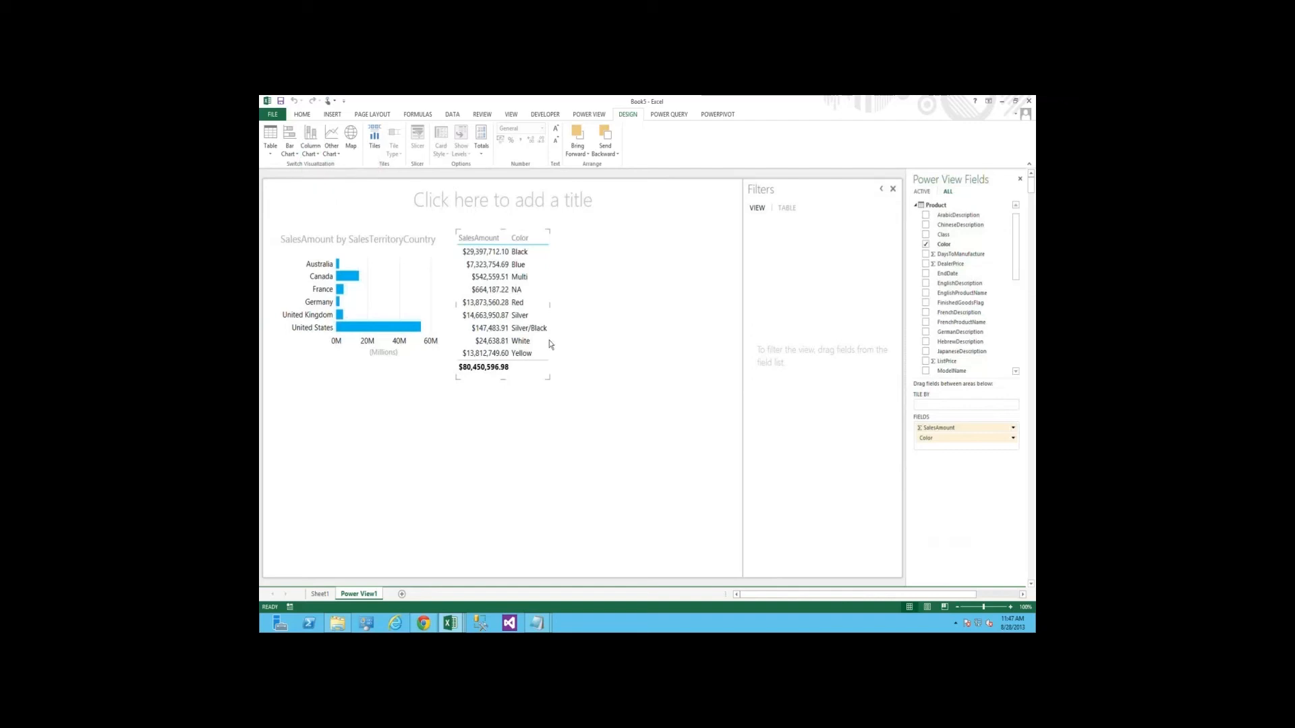
left_click_drag(548, 378, 636, 364)
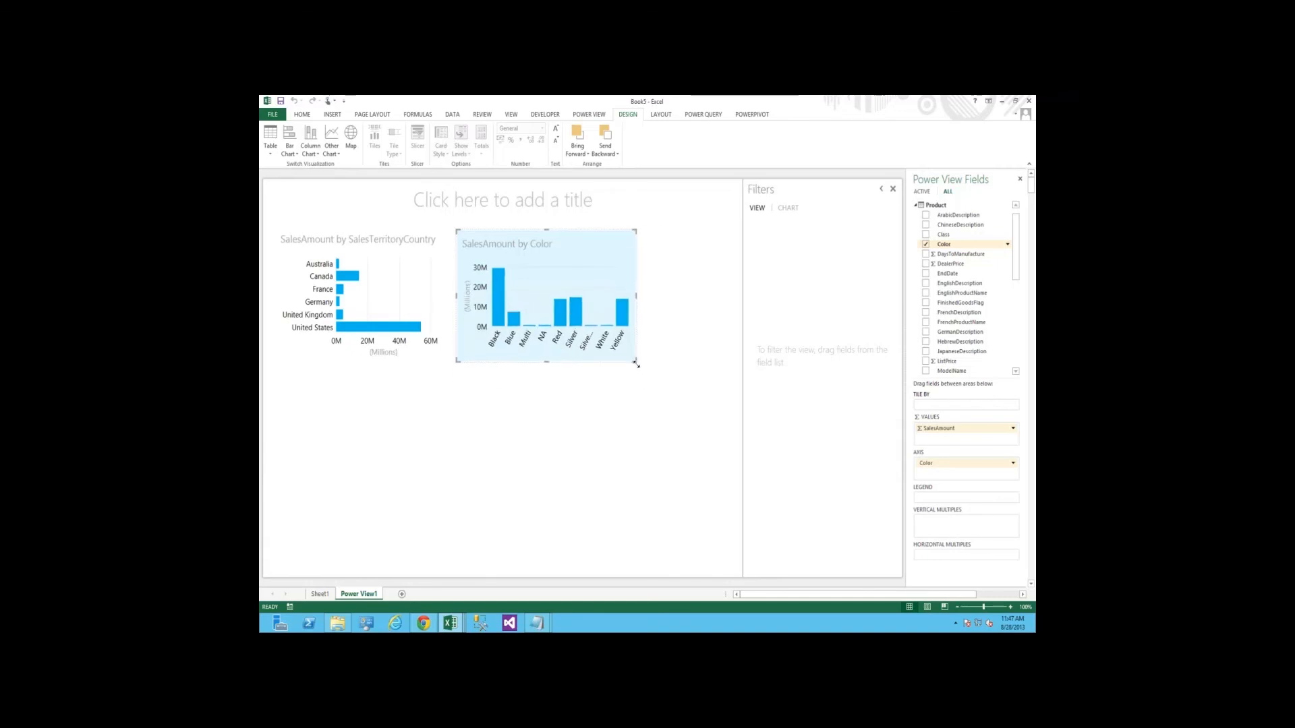
left_click(597, 418)
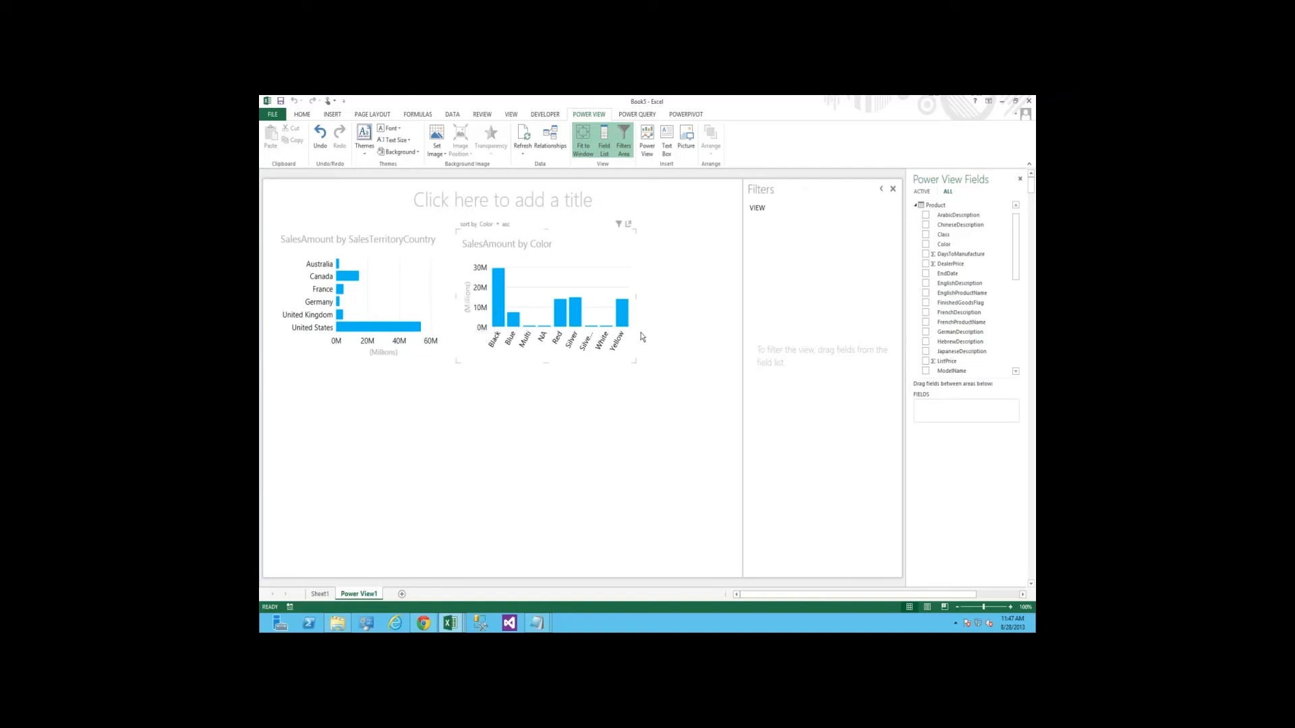
Highlight United States and then Canada in the country bar chart to compare their share of sales by color
left_click(388, 328)
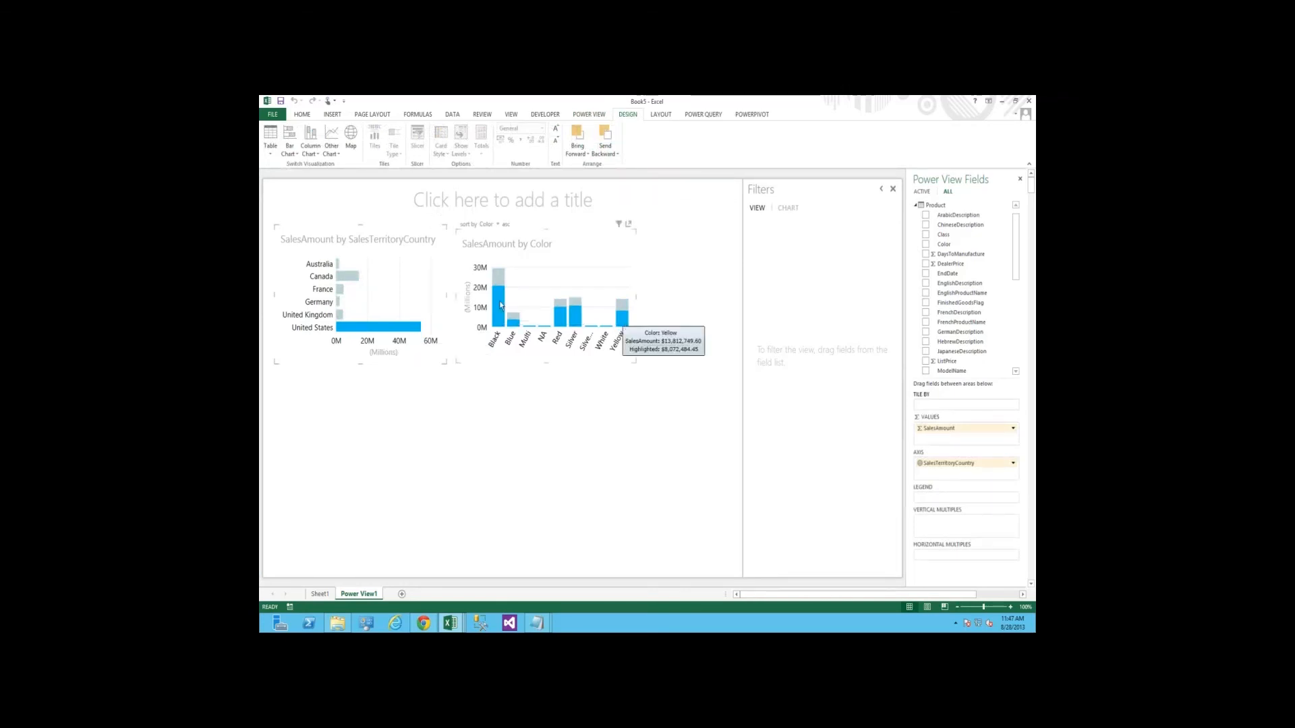
left_click(353, 277)
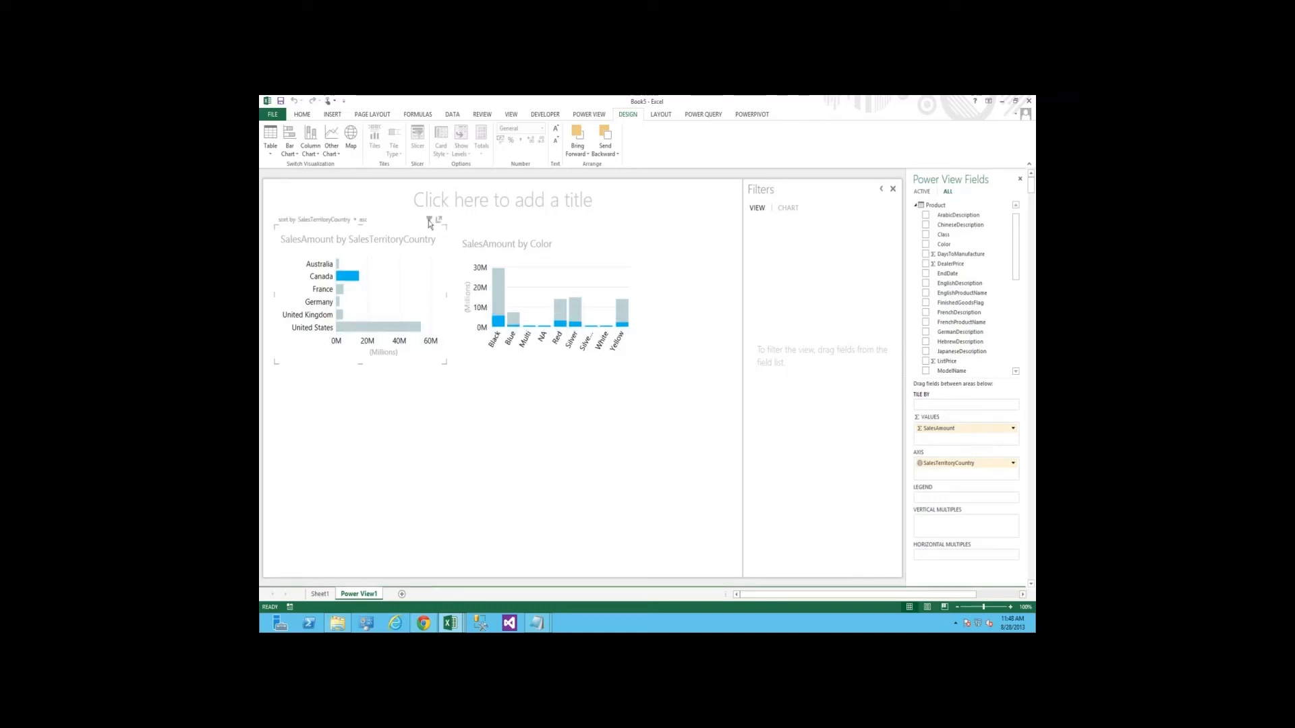
left_click(488, 427)
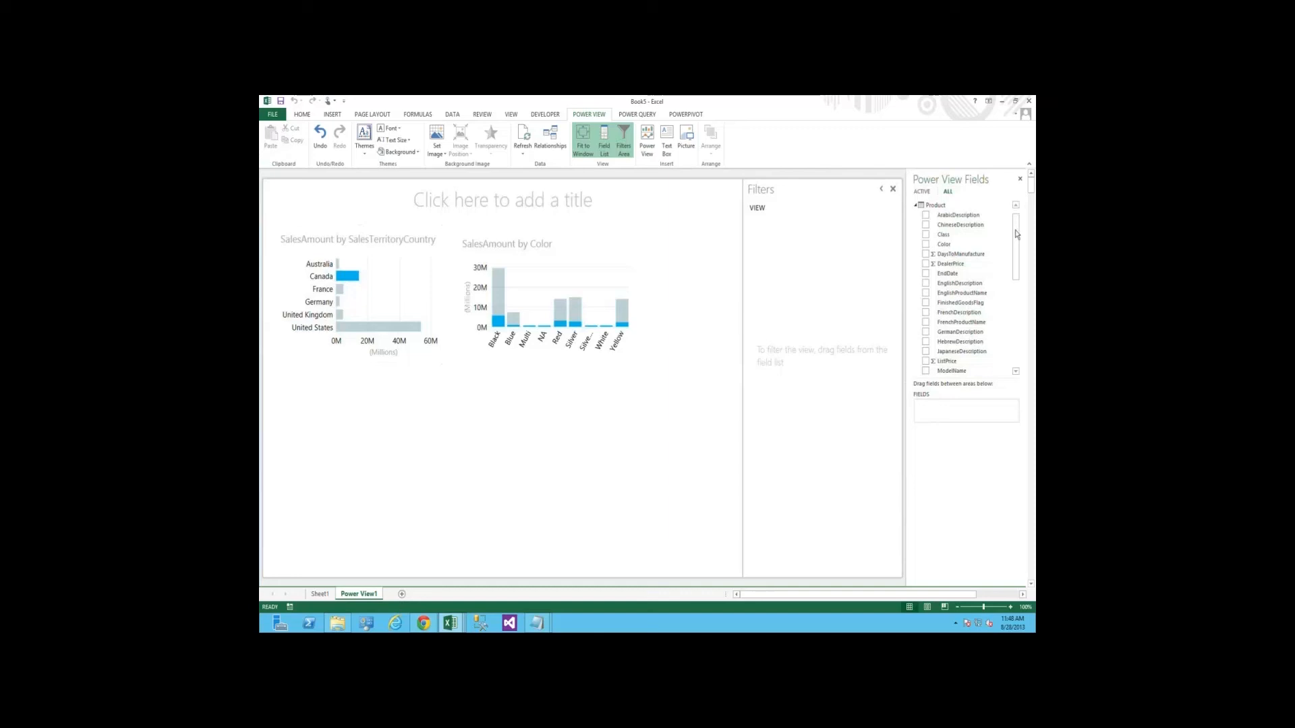
Add the CalendarYear field from the Date table to the report as a slicer
scroll(919, 210, "up", 1)
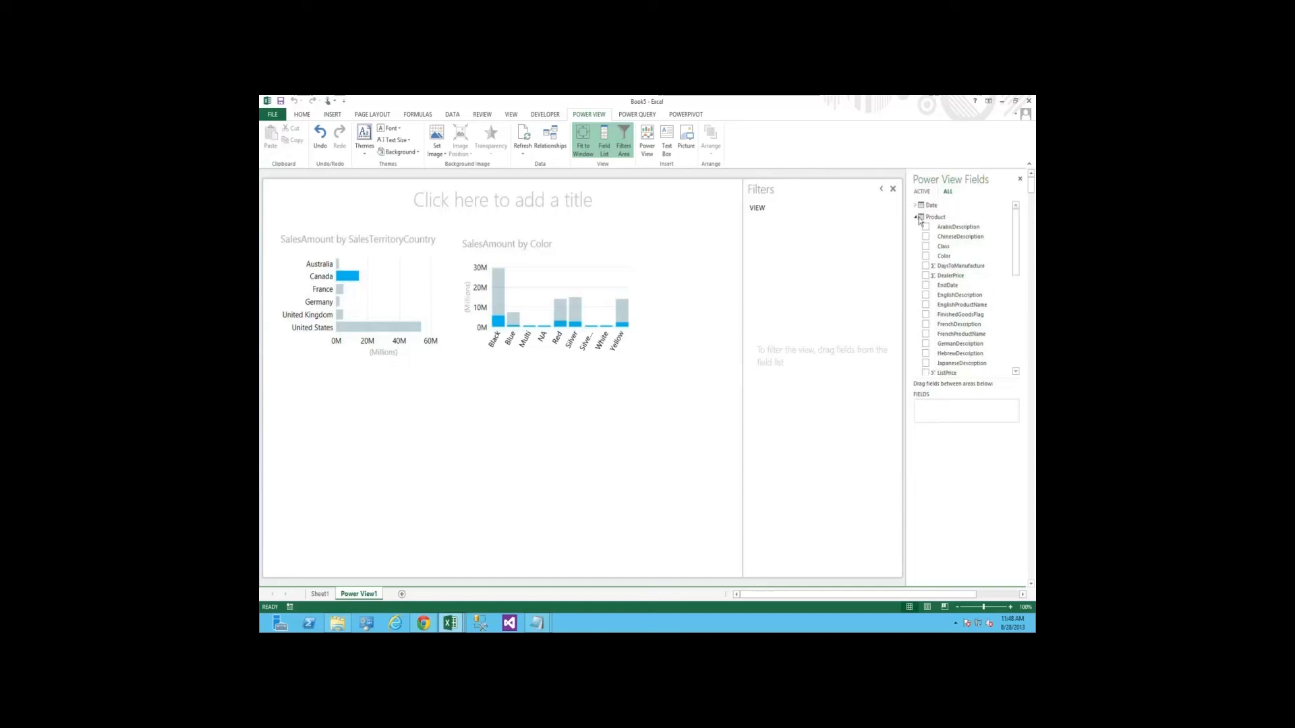
left_click(916, 215)
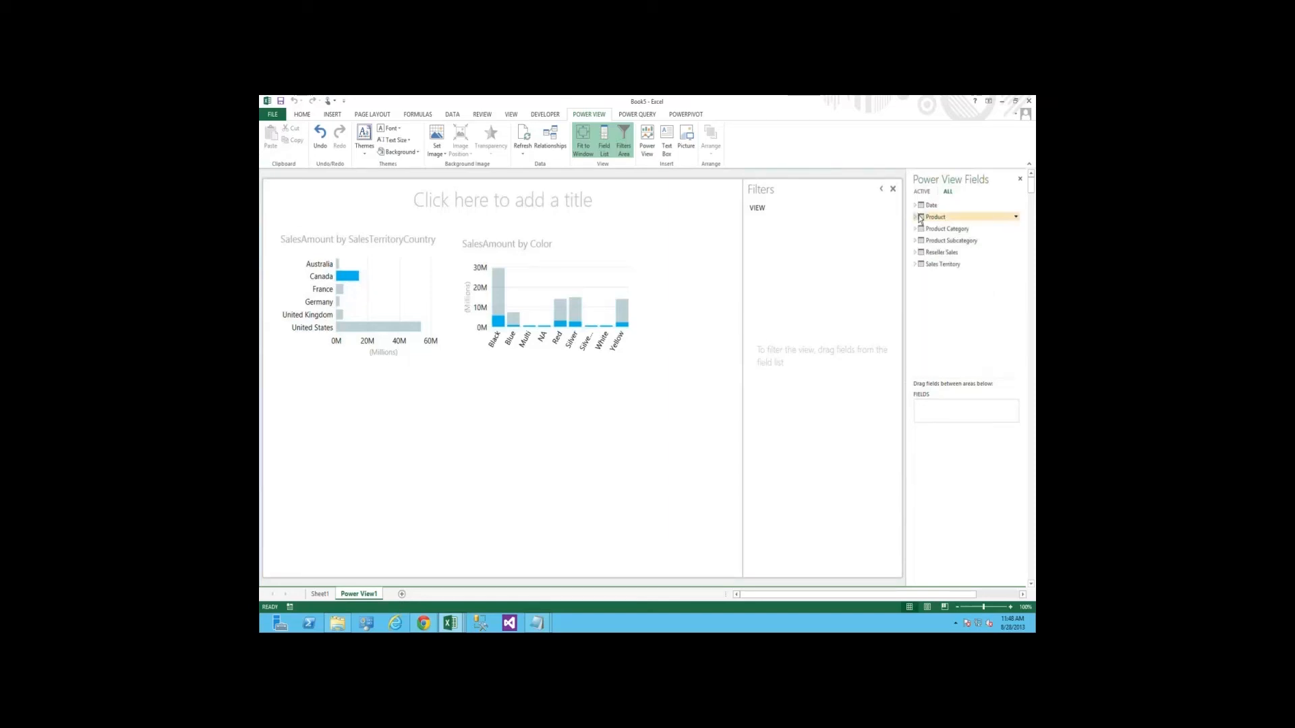
left_click(916, 205)
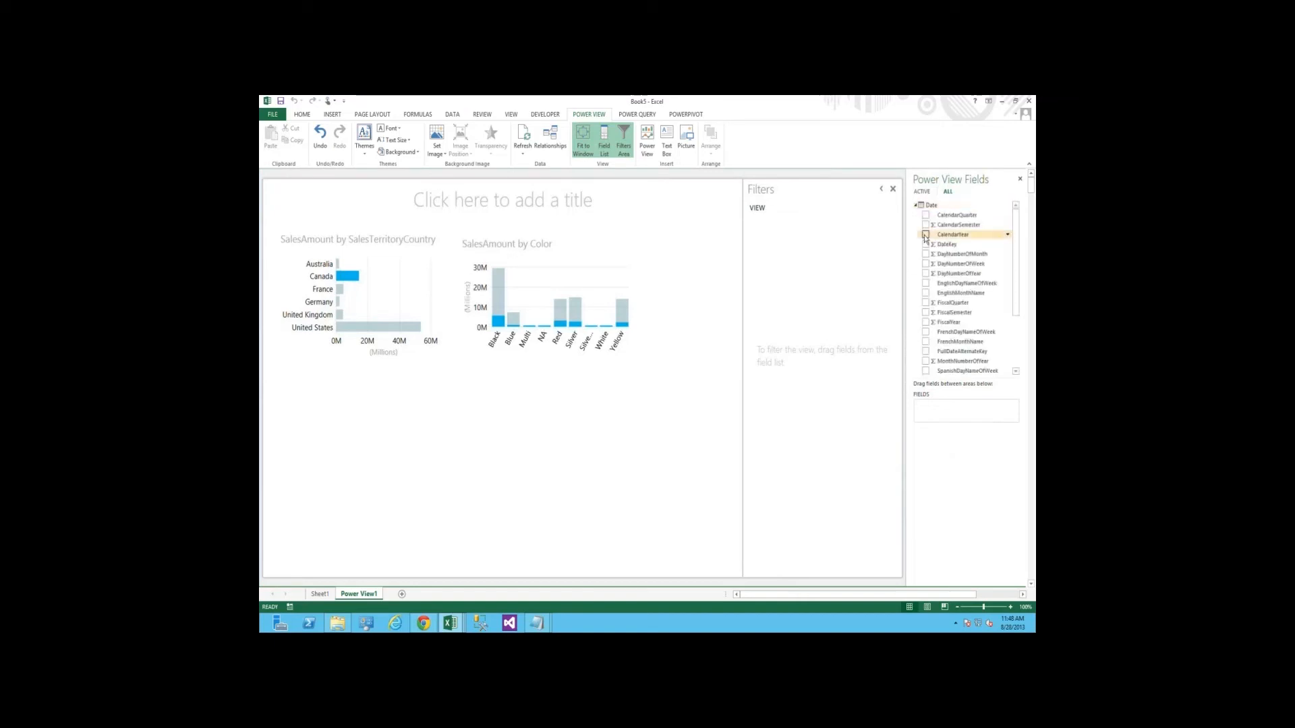
left_click(926, 235)
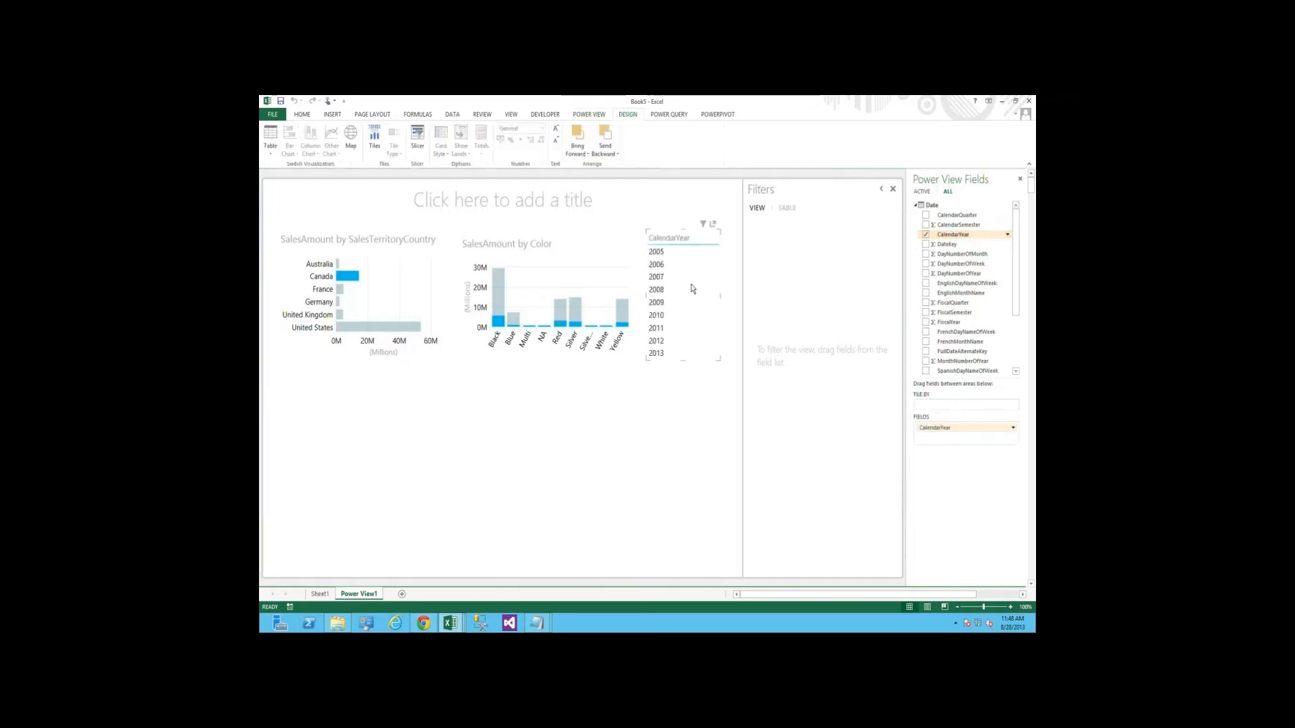
left_click(926, 246)
left_click(417, 141)
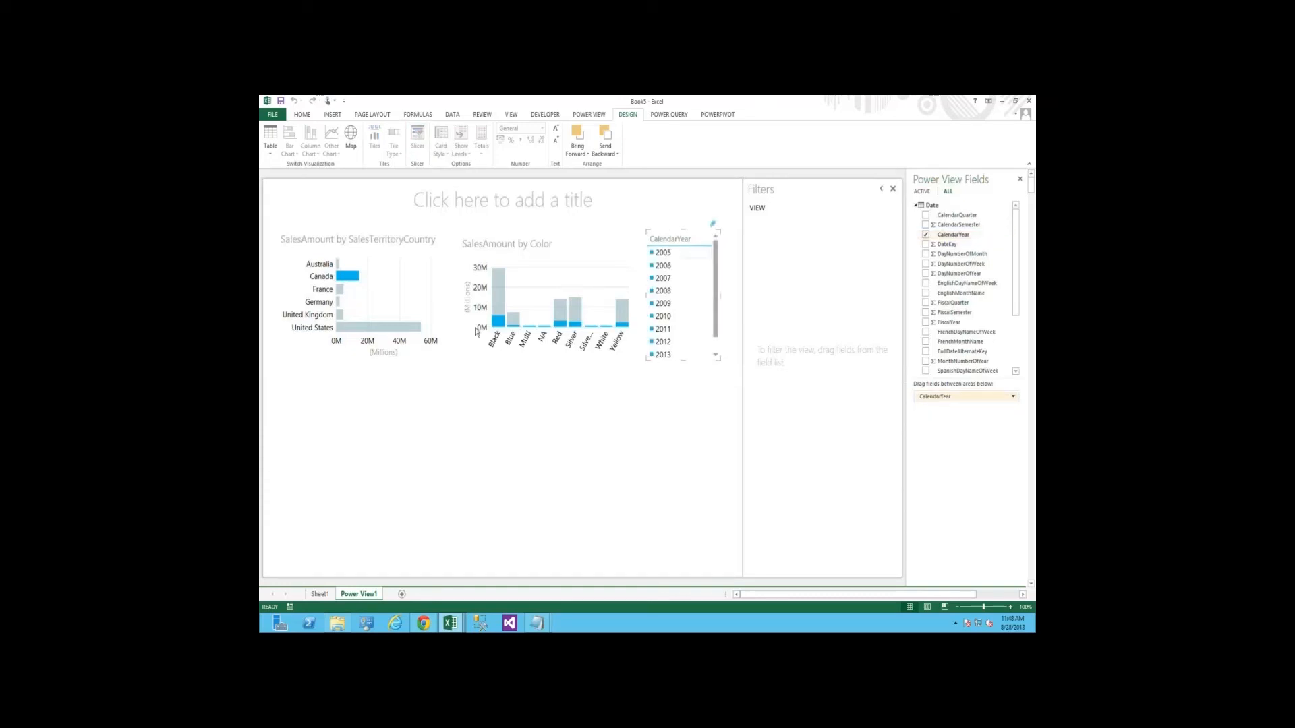
Try filtering the report to single years, including 2011, with the CalendarYear slicer, and clear the filter
left_click(664, 355)
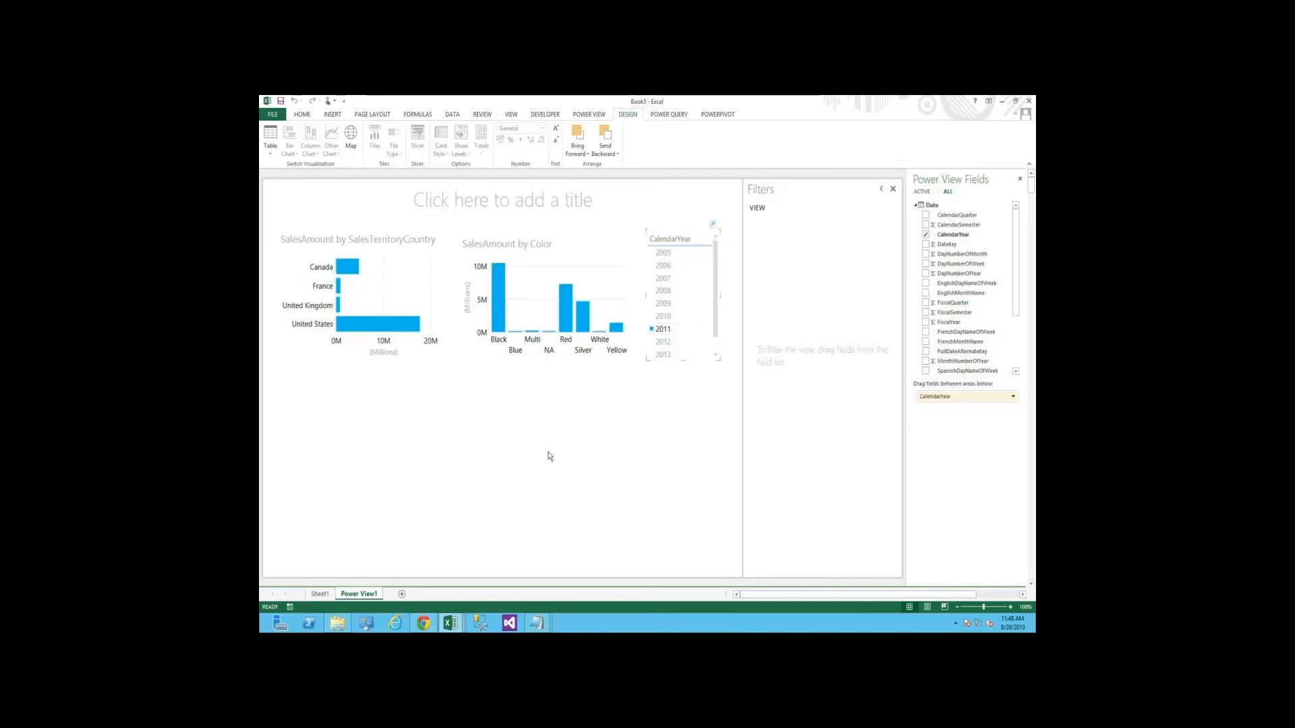
left_click(527, 483)
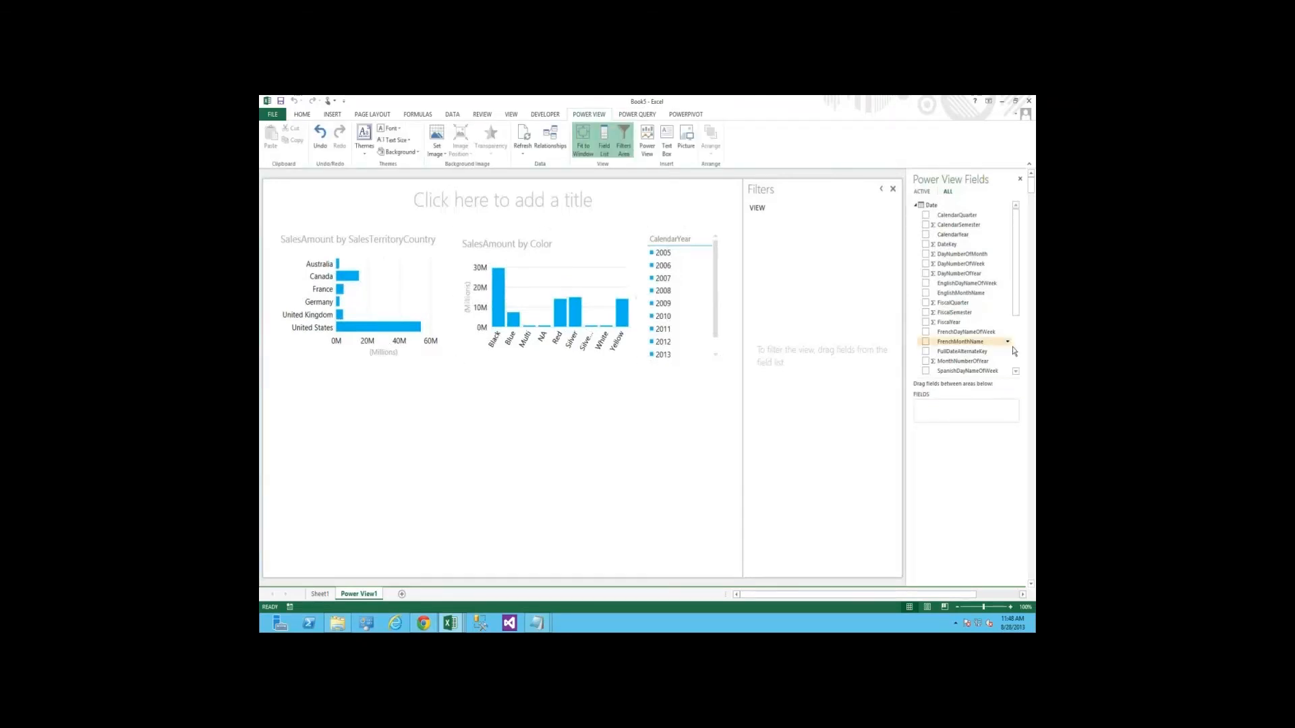
Build a new table from the SalesAmount and DiscountAmount fields of Reseller Sales
scroll(1013, 255, "down", 1)
scroll(1014, 255, "up", 1)
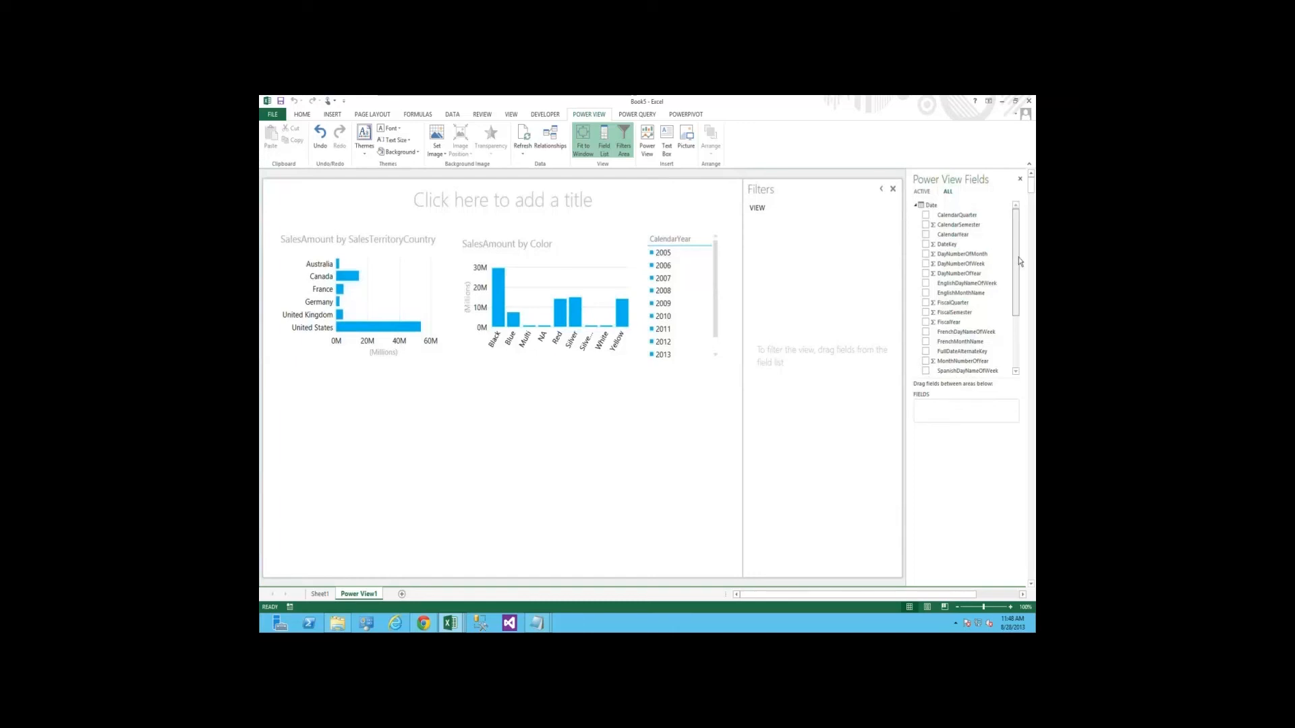
left_click(917, 205)
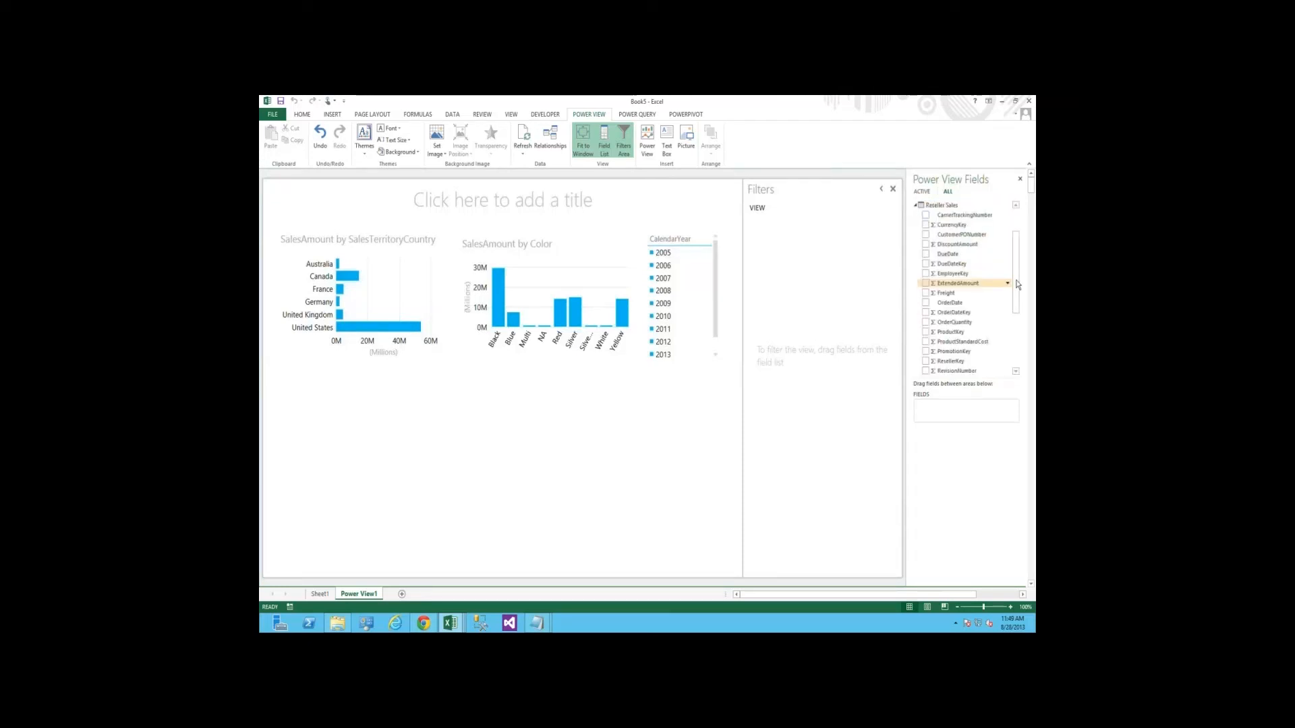
scroll(982, 333, "down", 2)
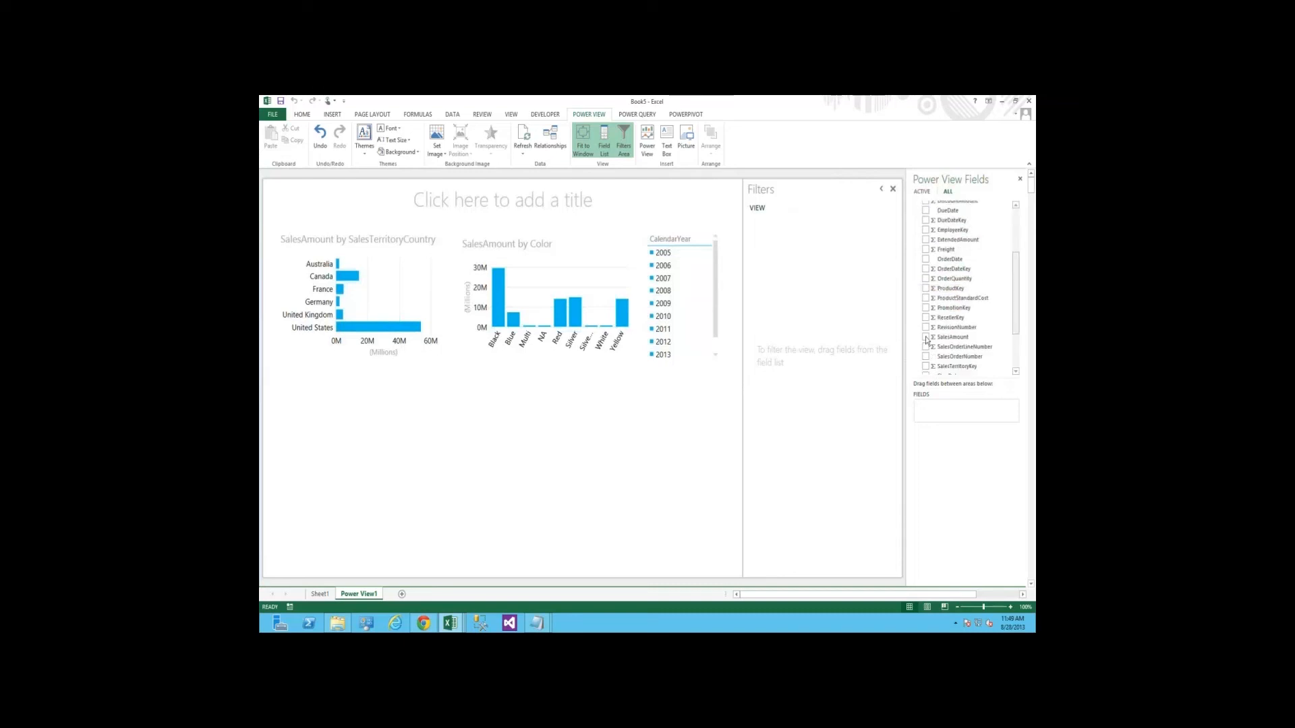
left_click(982, 340)
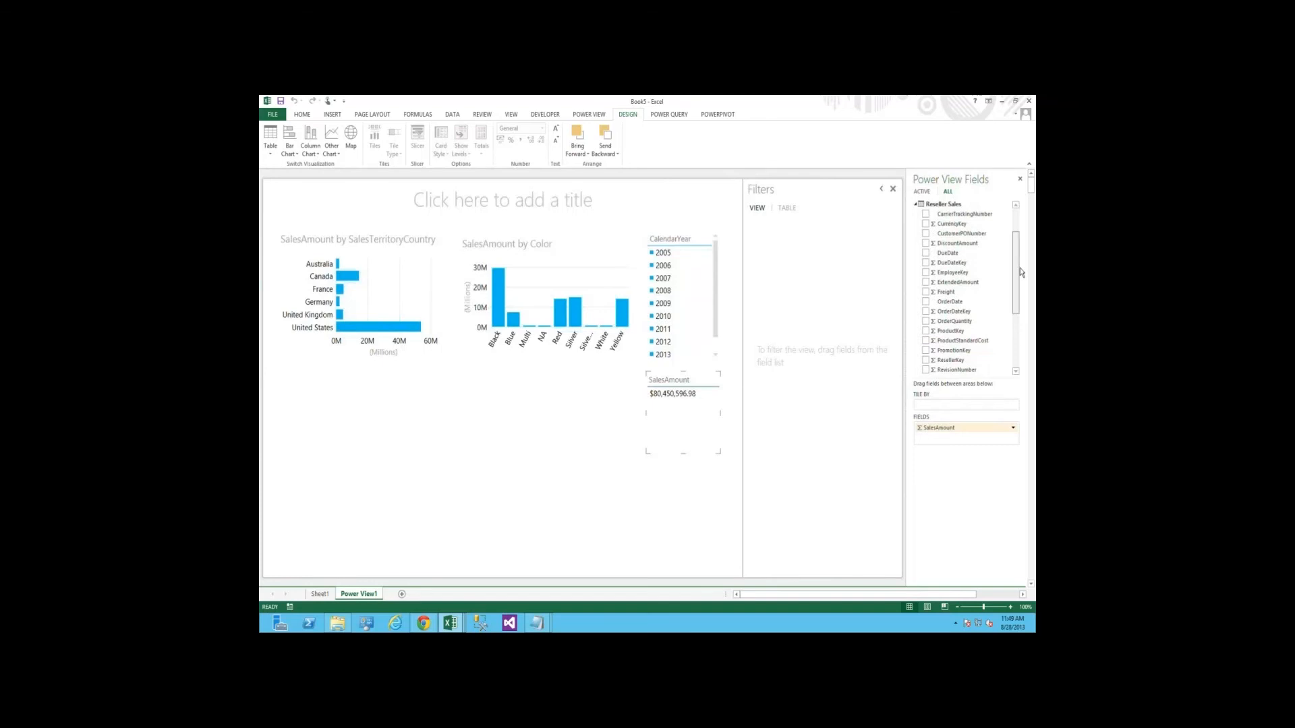
scroll(1021, 272, "up", 1)
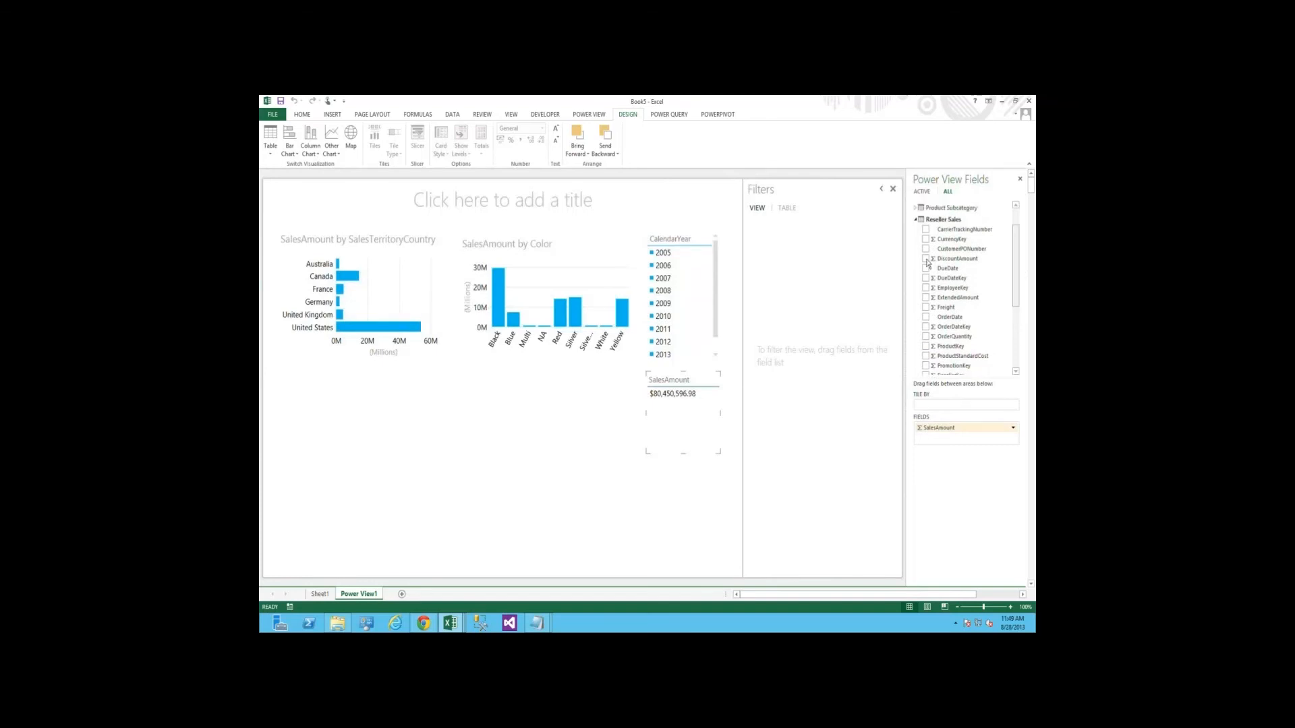
left_click_drag(700, 404, 681, 375)
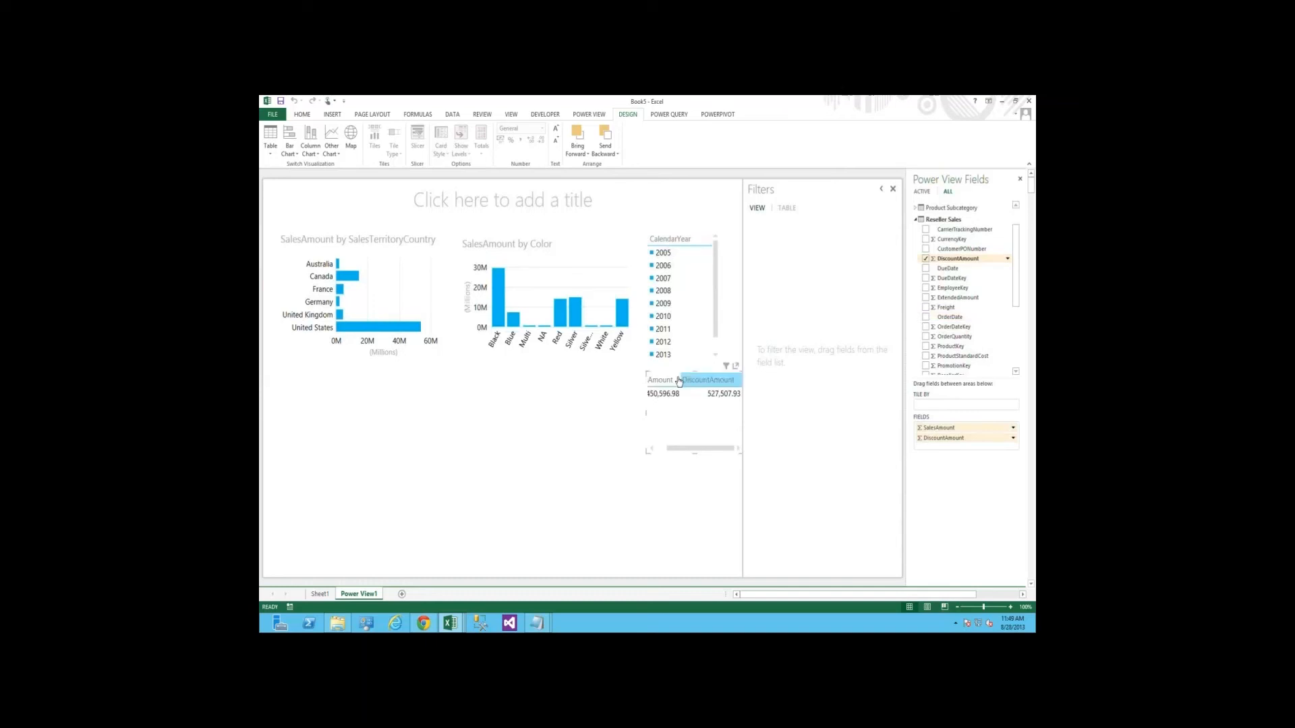
Move the SalesAmount and DiscountAmount table below the country bar chart and convert it into a scatter chart
left_click_drag(679, 381, 293, 425)
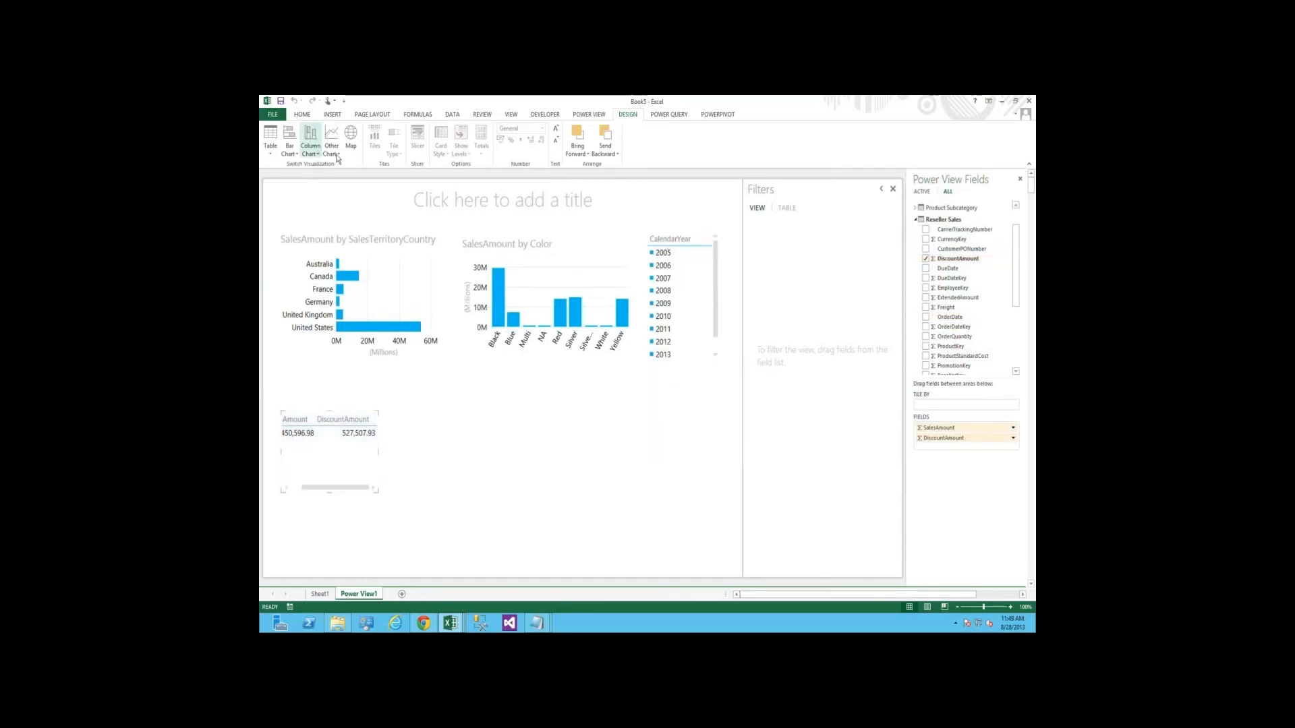
left_click(335, 157)
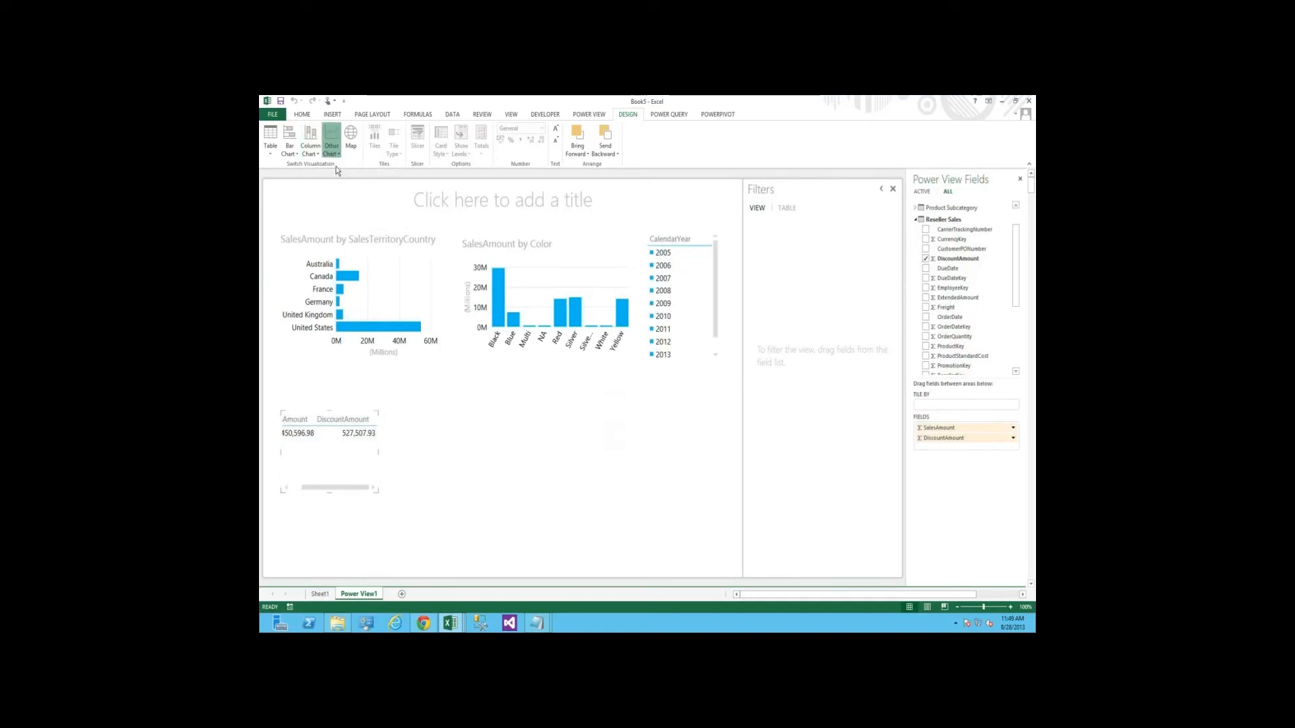
left_click(341, 178)
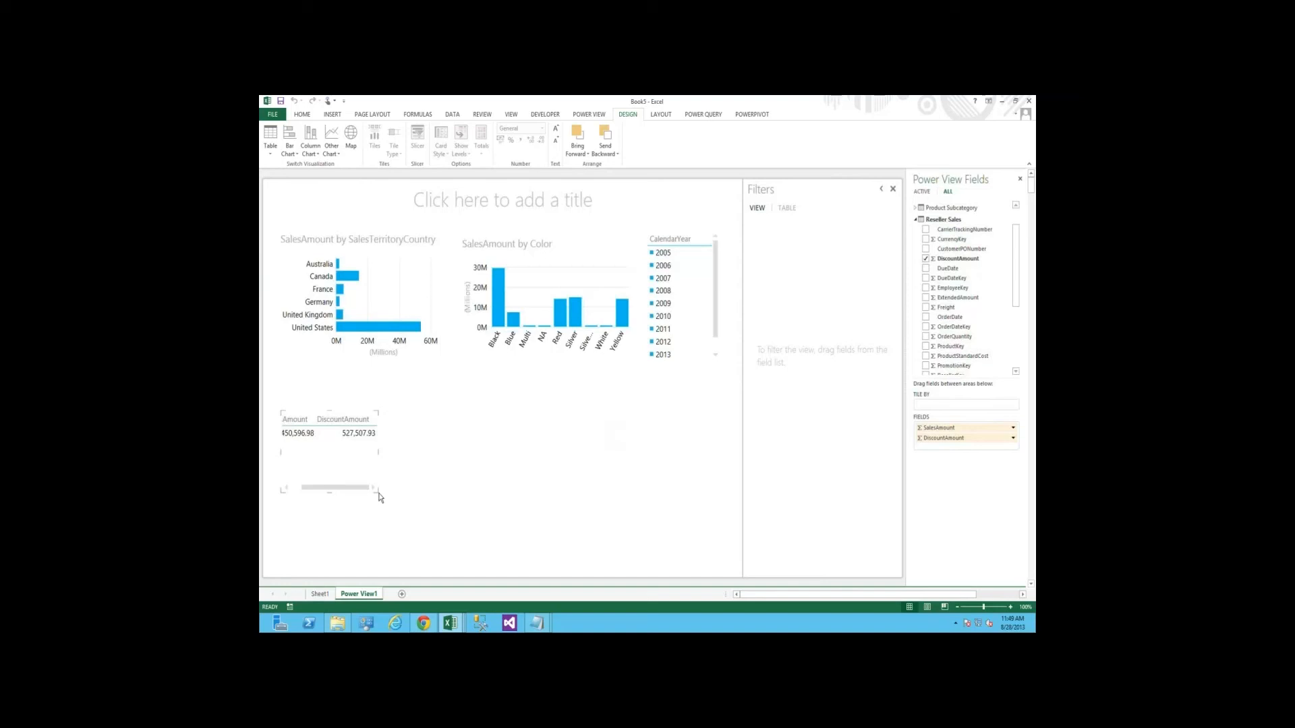
Enlarge the scatter chart to span beneath both upper charts, leaving free space below the CalendarYear slicer
left_click_drag(377, 492, 644, 555)
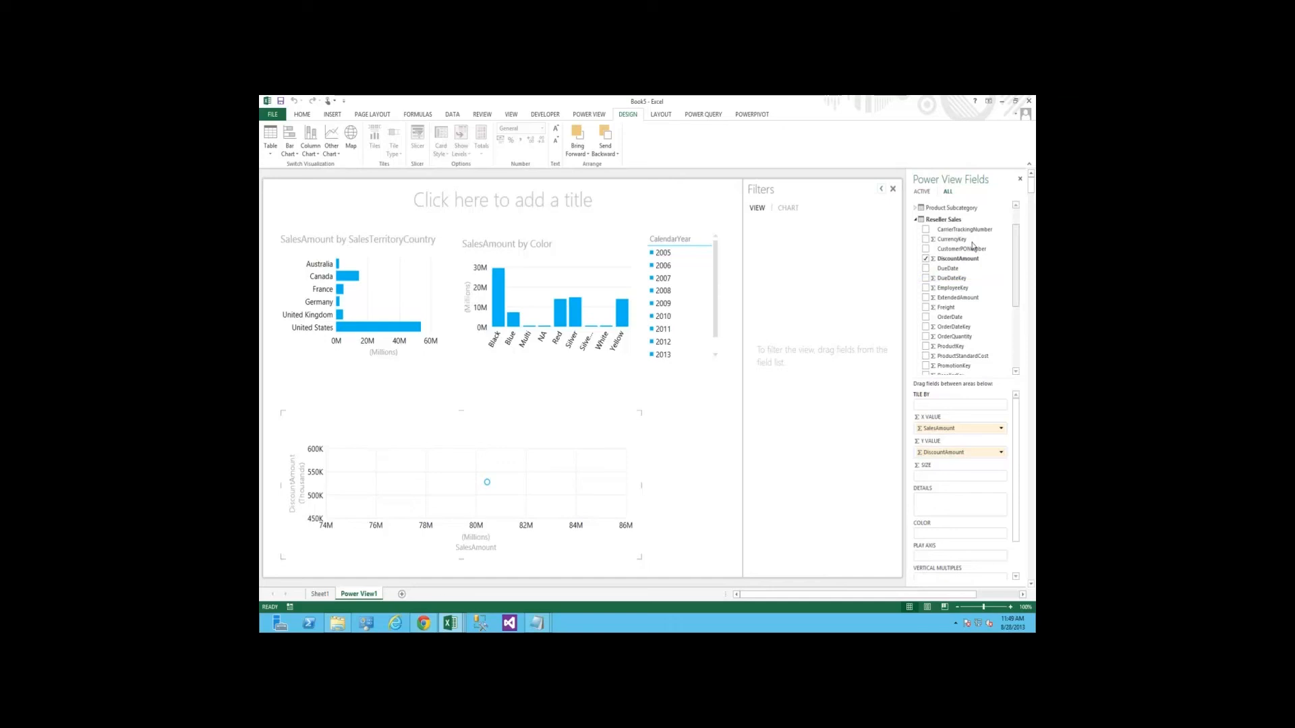
scroll(972, 247, "up", 1)
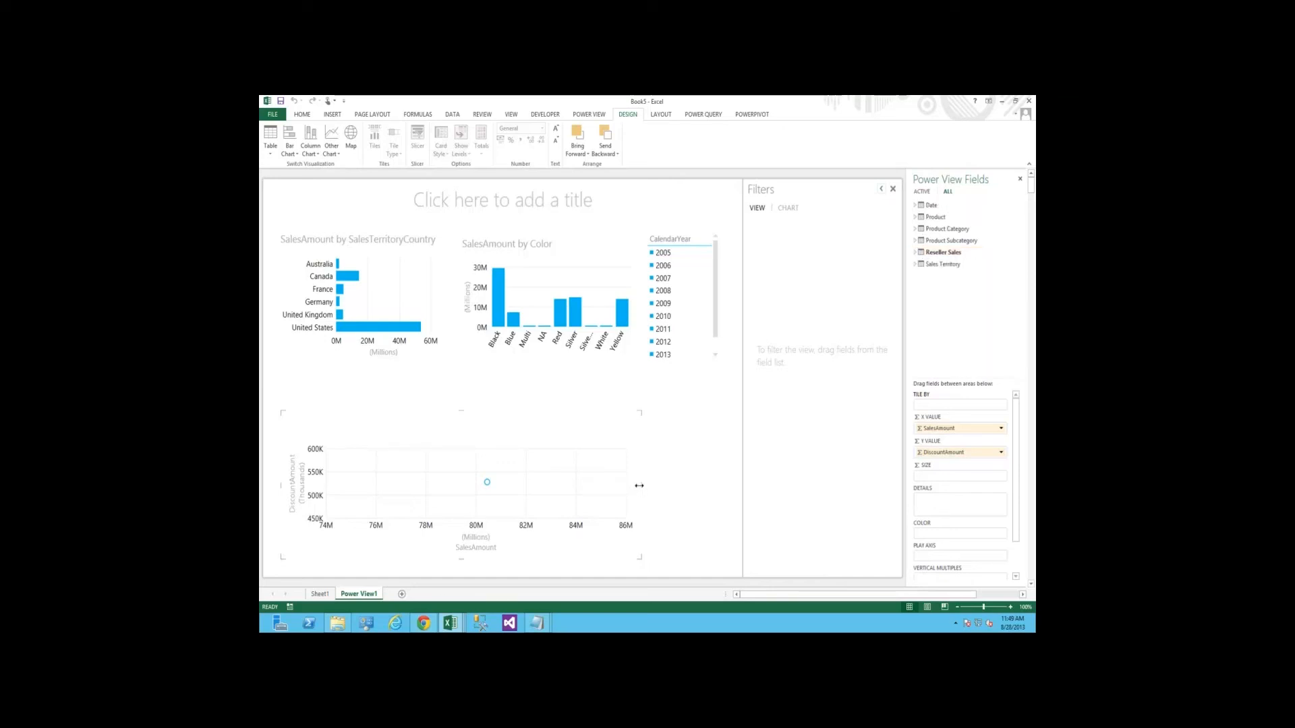
left_click_drag(644, 471, 610, 473)
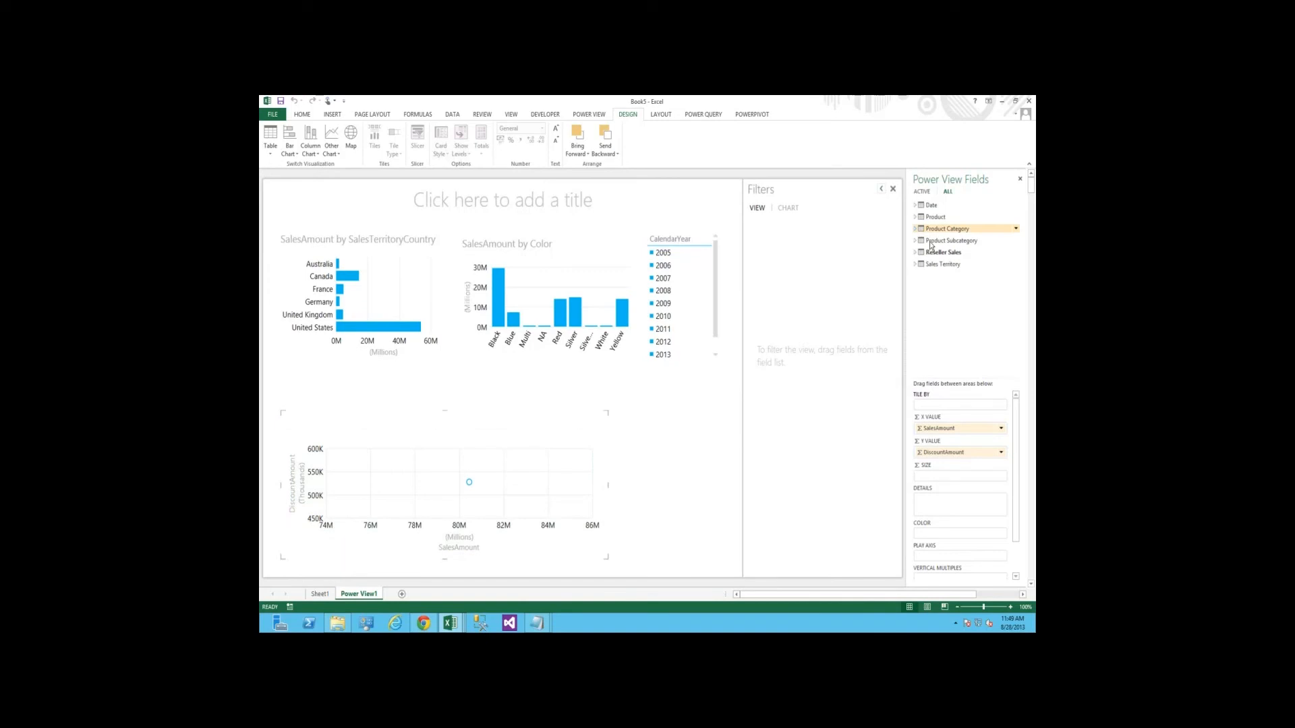
Create a slicer from EnglishProductCategoryName in Product Category and filter the report to Bikes
left_click(838, 288)
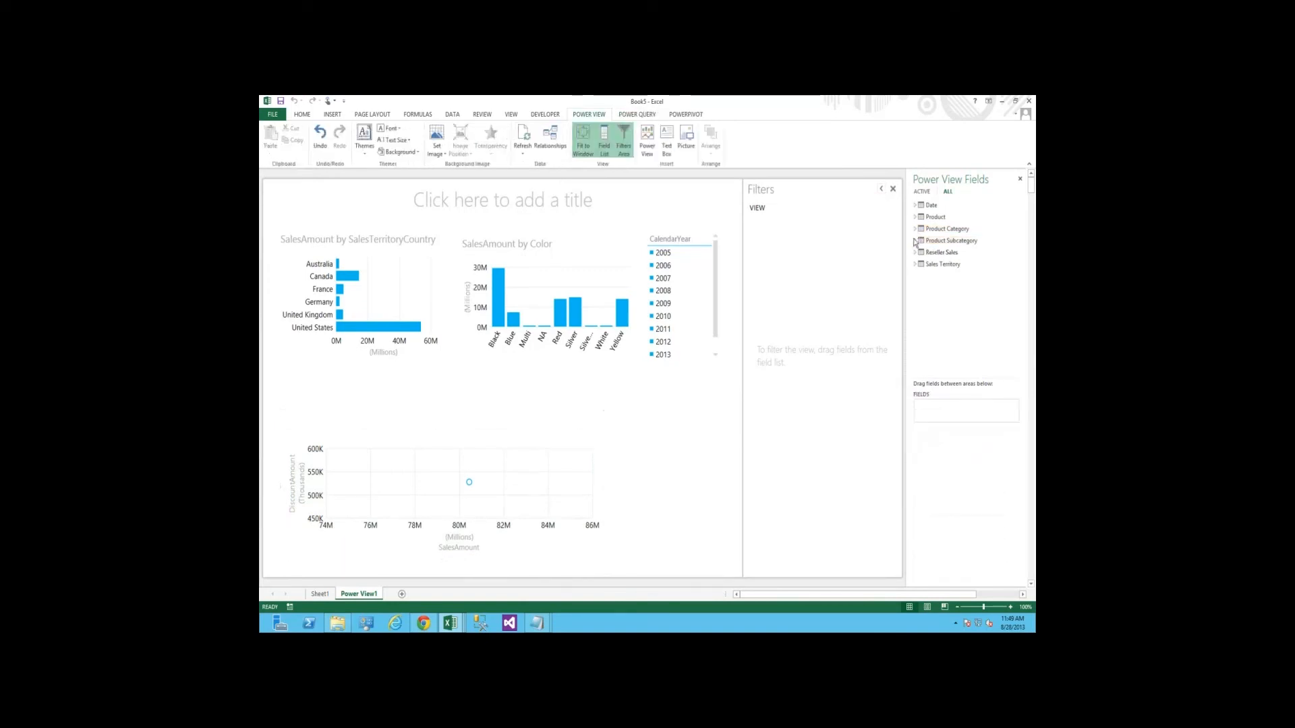
left_click(916, 228)
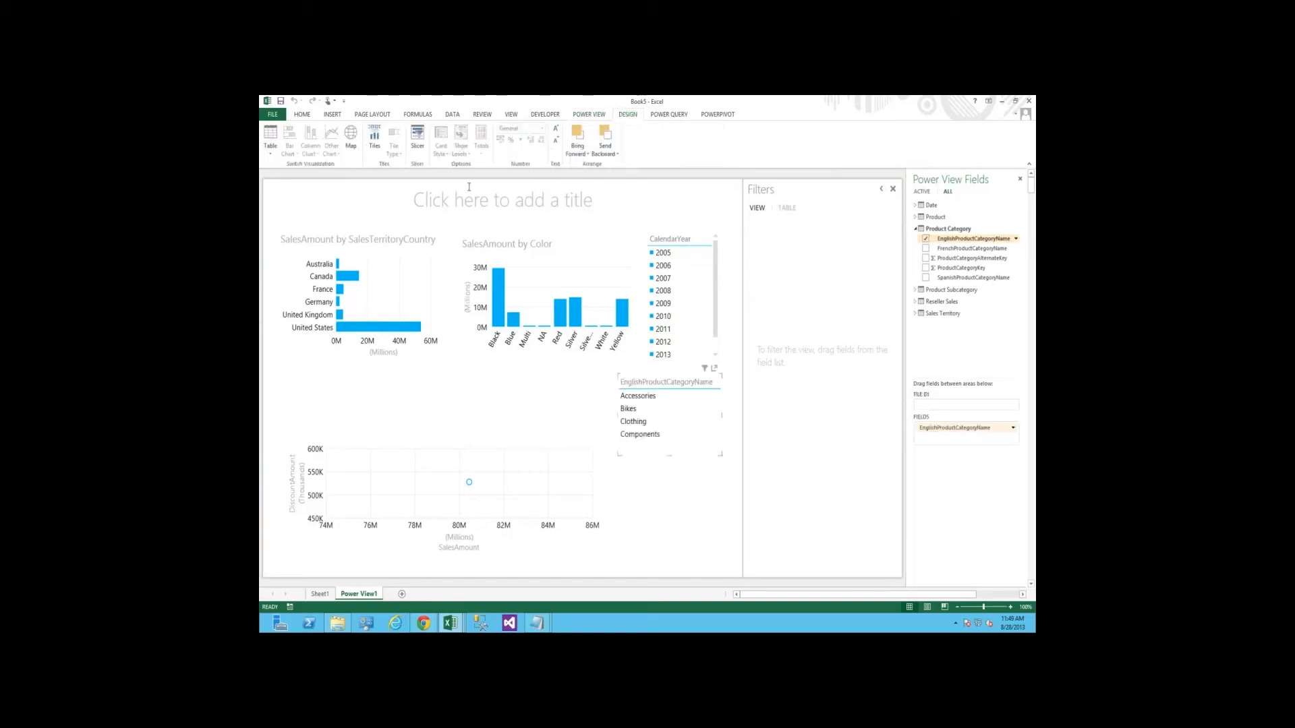
left_click(424, 136)
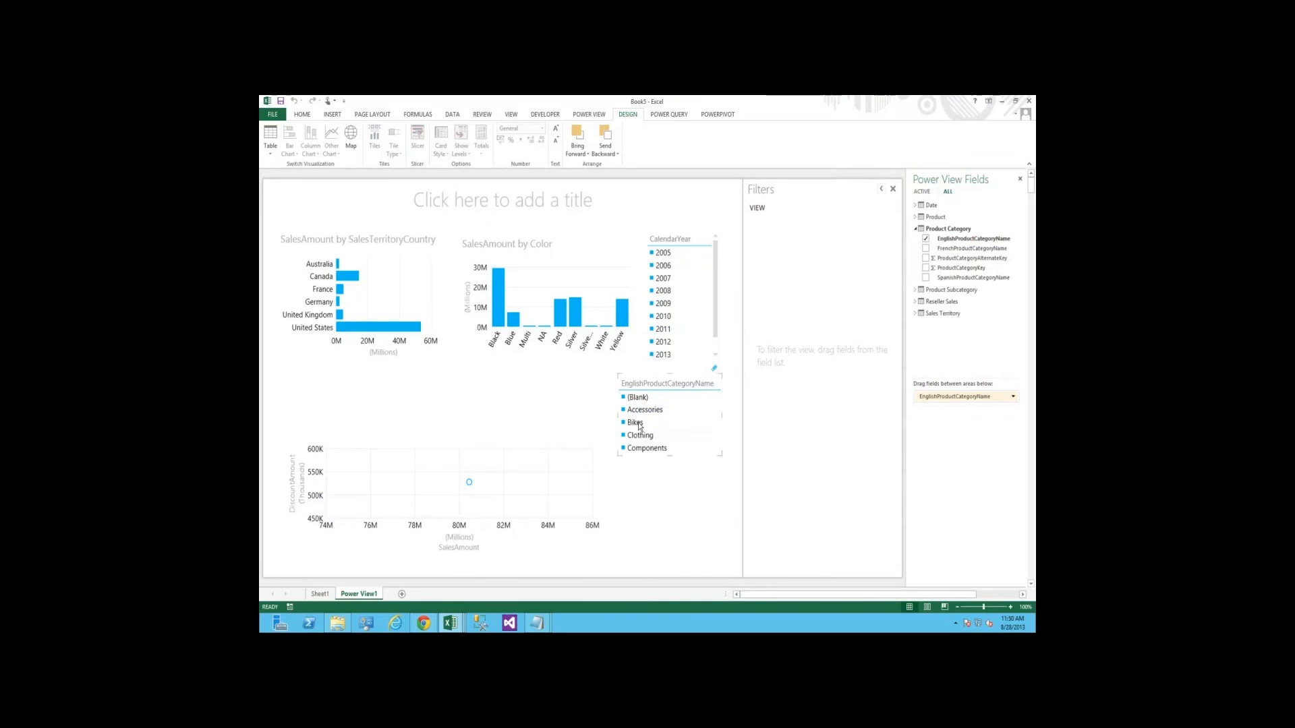
left_click(637, 423)
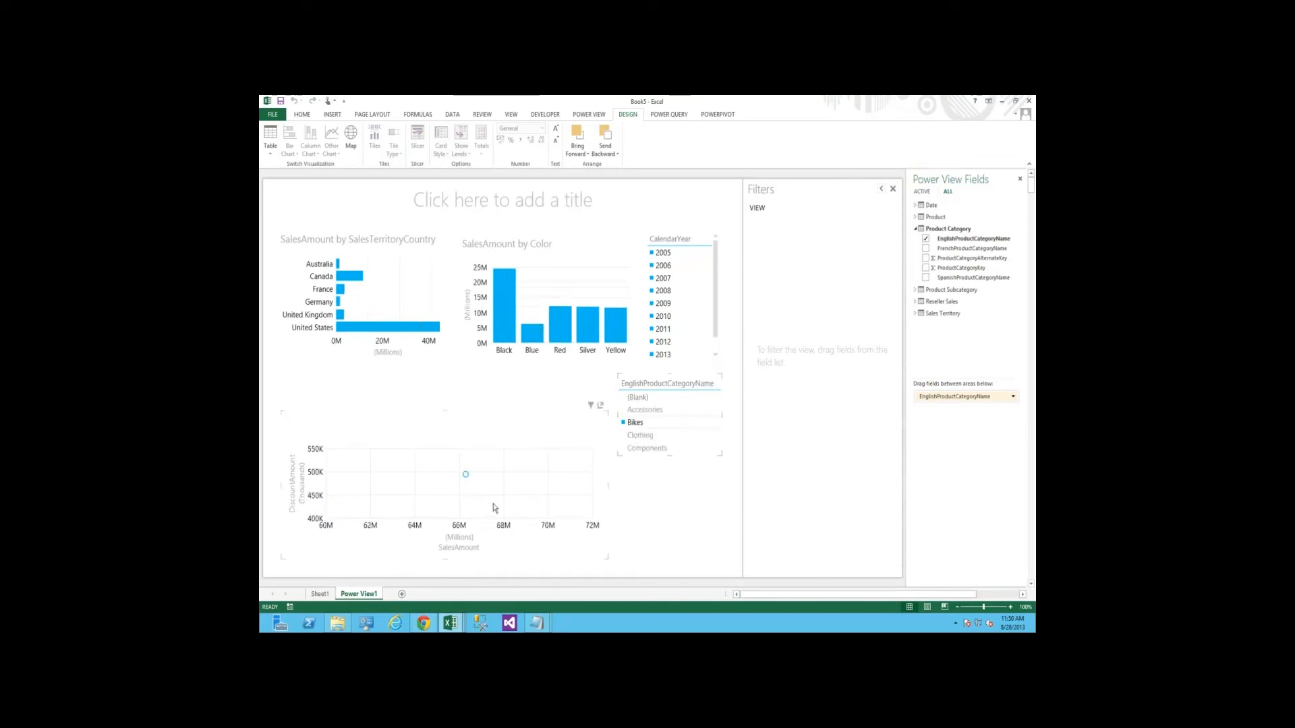
Color the scatter chart's points by EnglishProductSubcategoryName from the Product Subcategory table
left_click(495, 508)
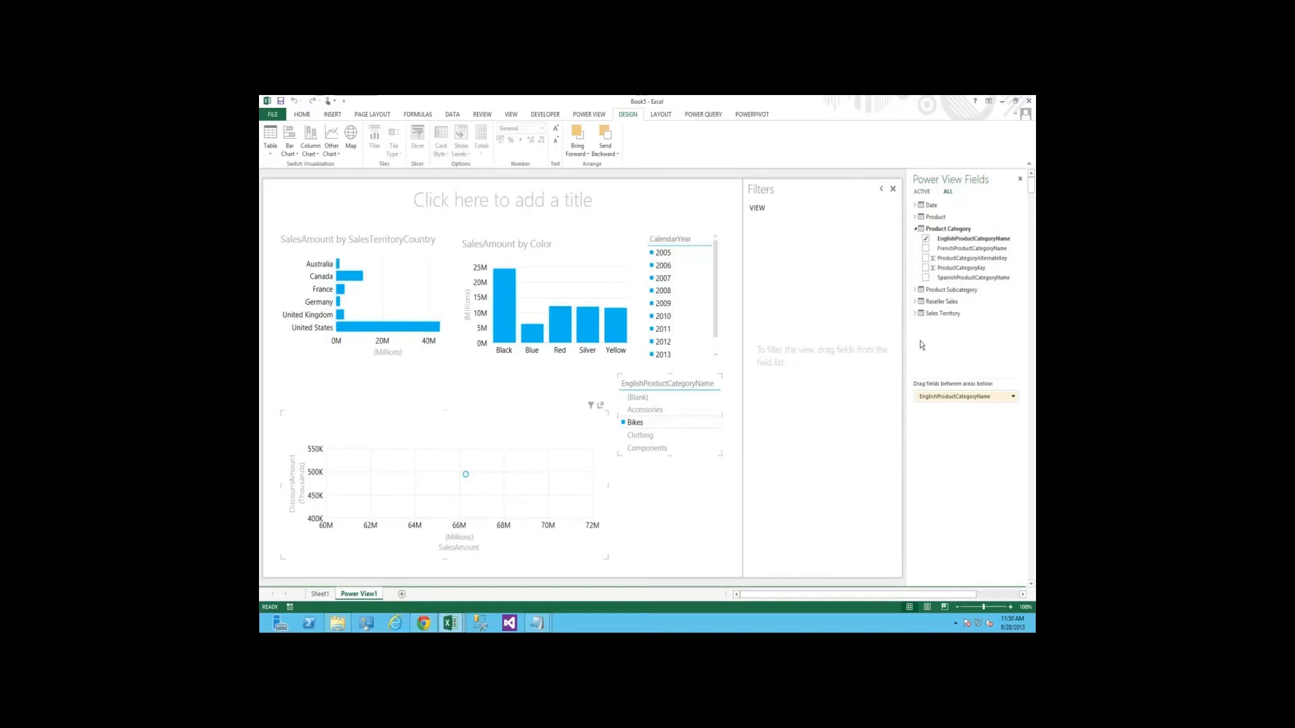
left_click(916, 228)
left_click(916, 241)
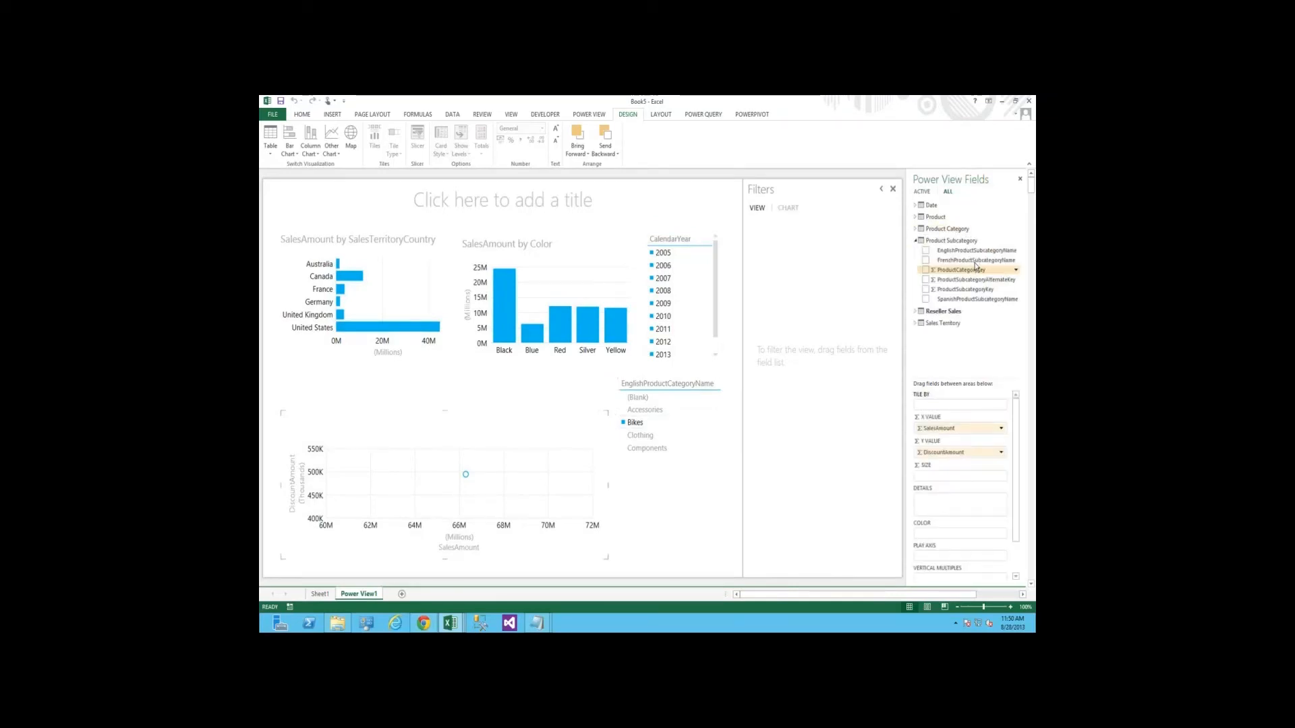
left_click_drag(978, 252, 935, 534)
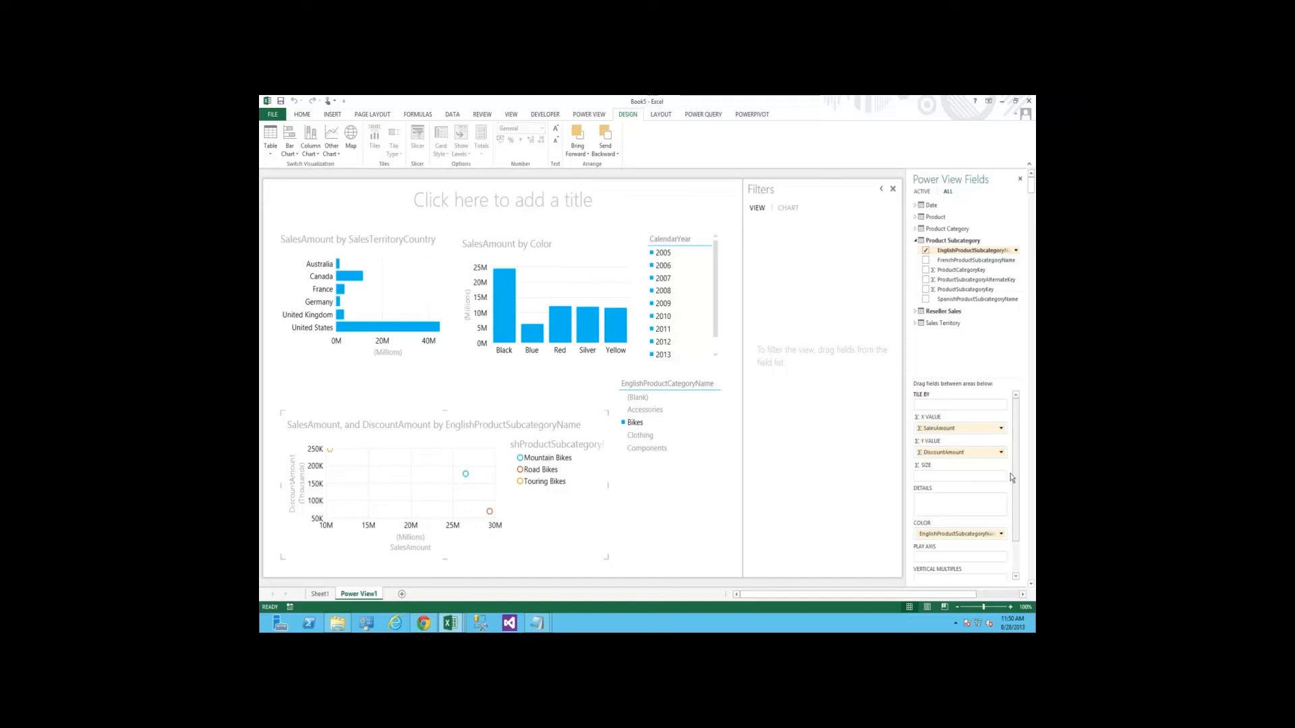
Set CalendarYear from the Date table as the scatter chart's play axis
scroll(998, 472, "down", 2)
left_click(915, 240)
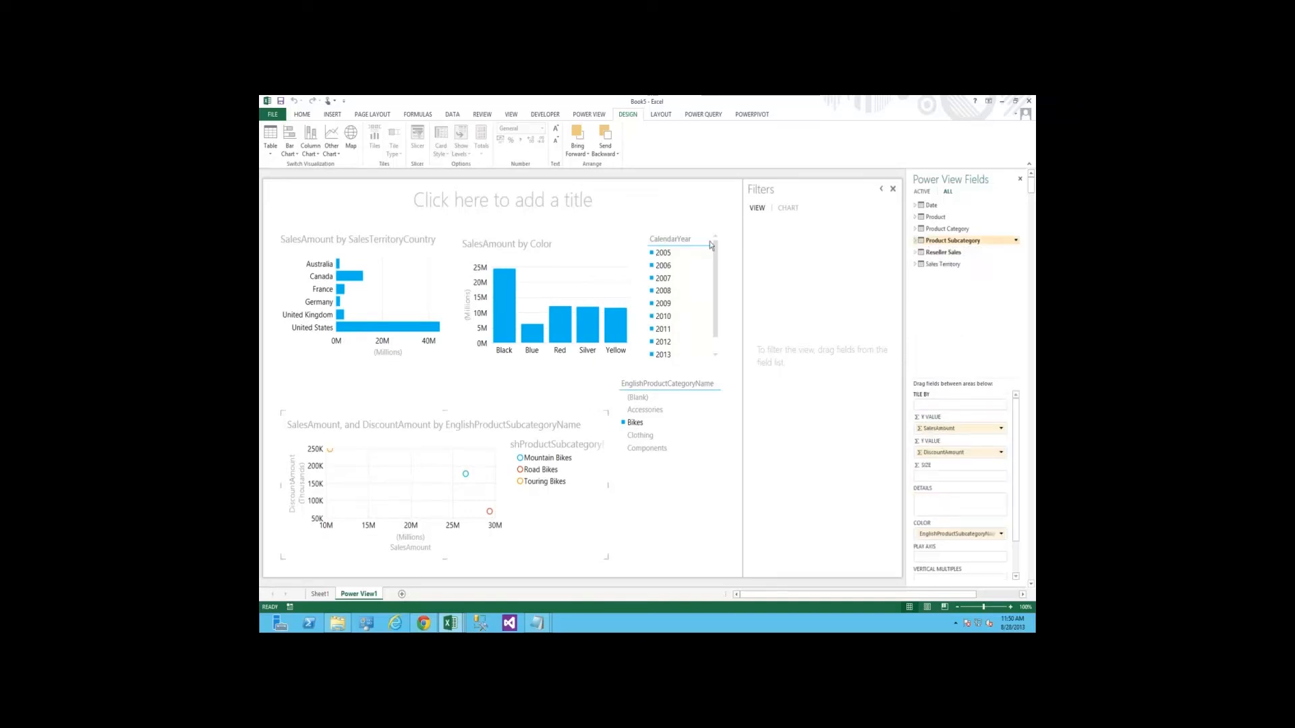
left_click(930, 205)
left_click_drag(953, 238, 931, 557)
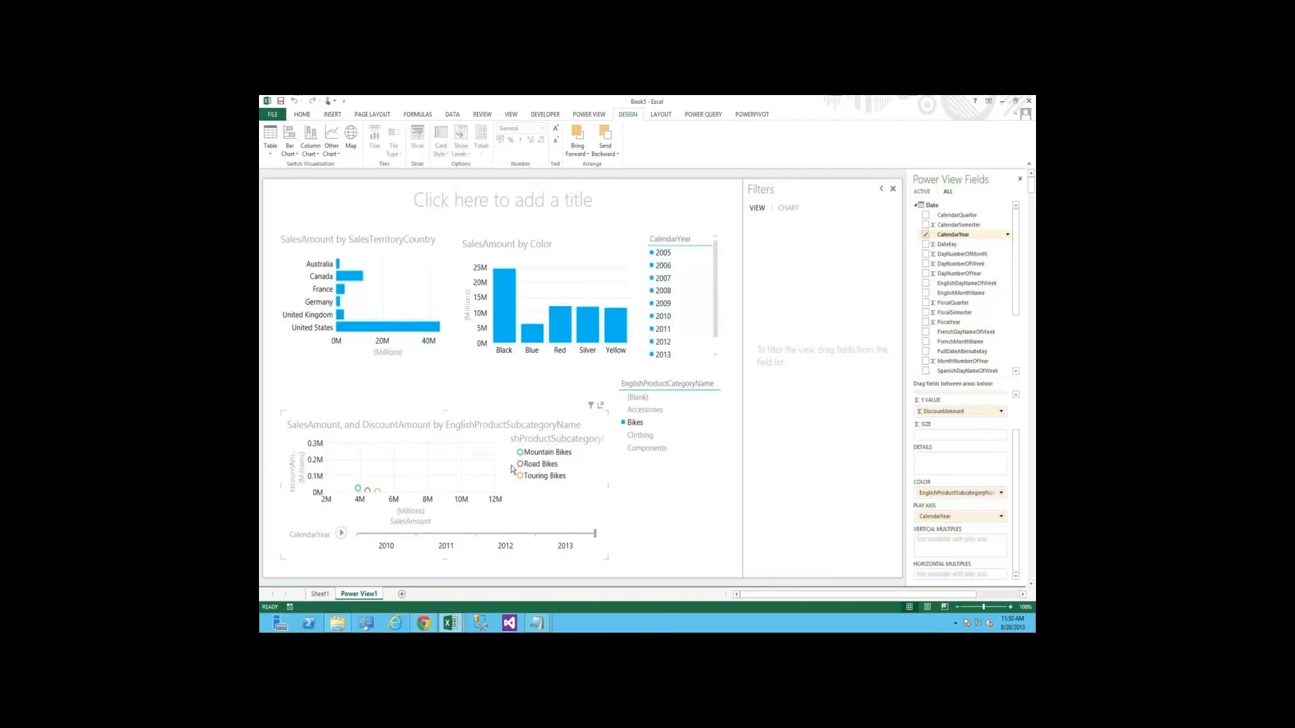
Play the scatter chart's CalendarYear animation and select the Mountain Bikes point to highlight its path over the years
left_click(341, 534)
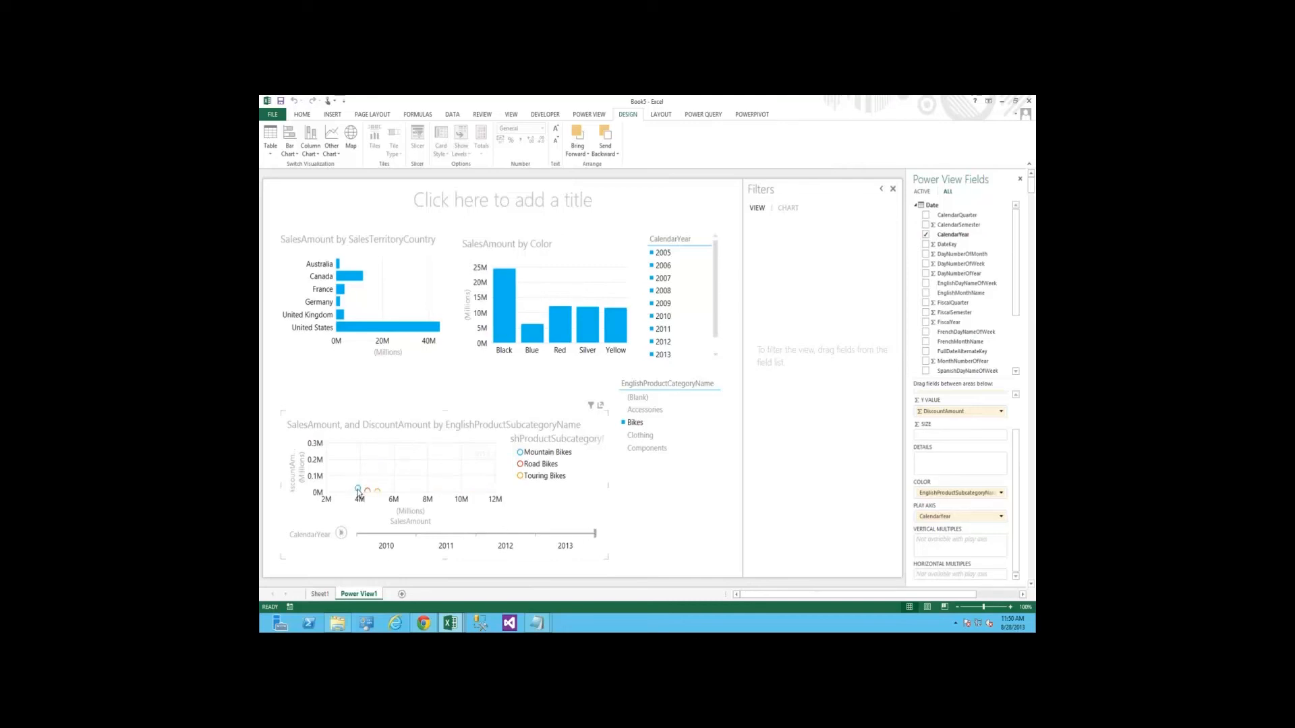
mouse_move(358, 493)
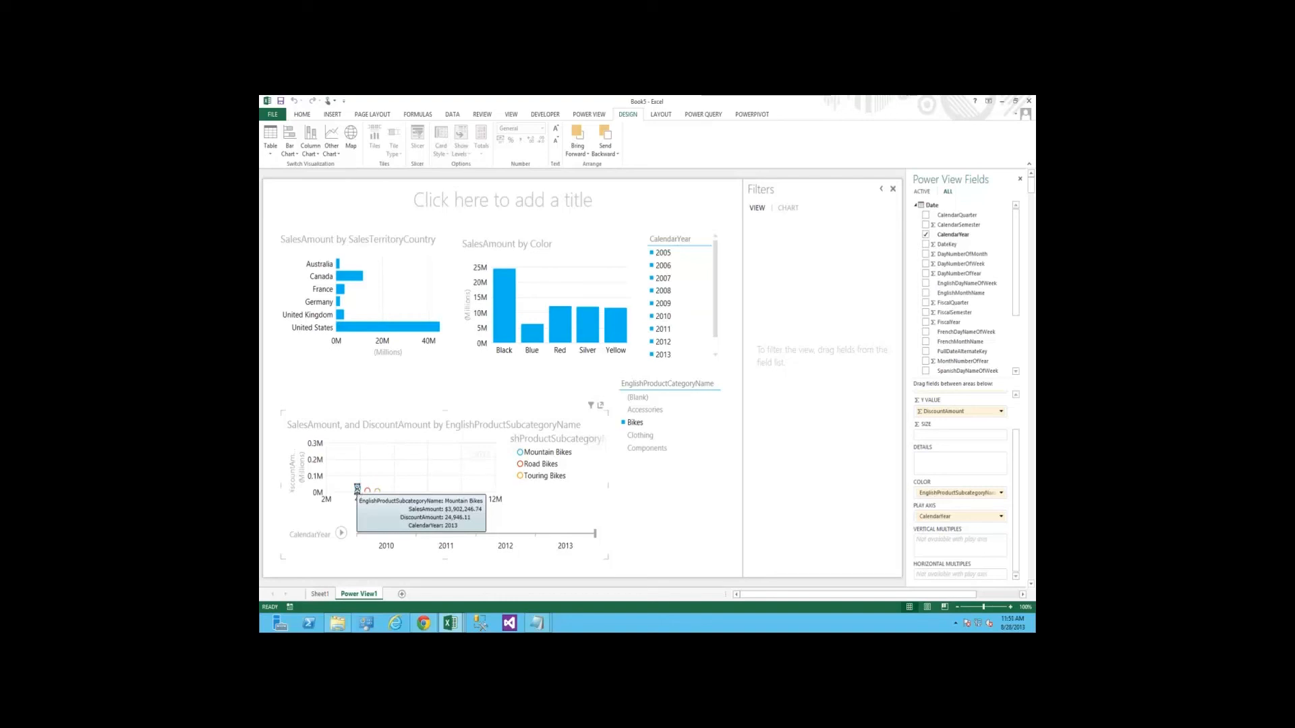
left_click(359, 490)
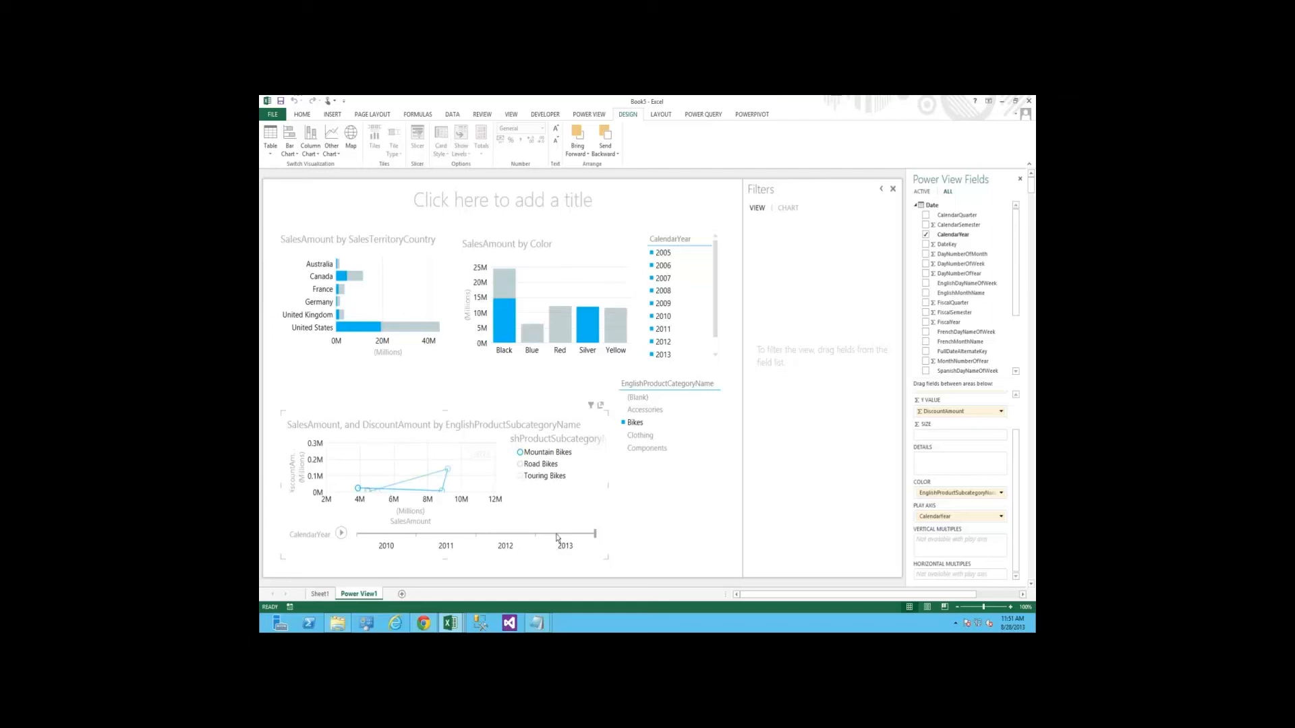
Scrub the scatter chart's CalendarYear timeline back to 2010 and forward to 2013 to examine the Mountain Bikes trend
left_click(406, 534)
left_click(359, 534)
left_click_drag(456, 543, 566, 539)
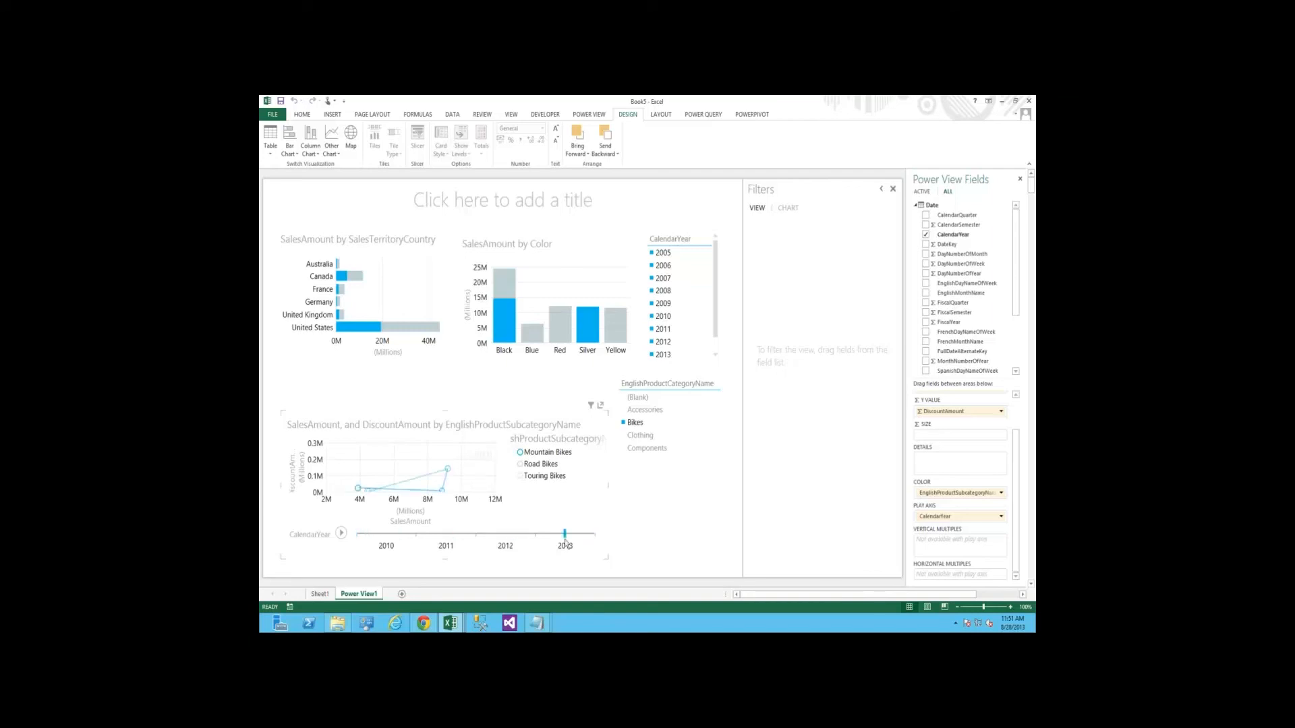